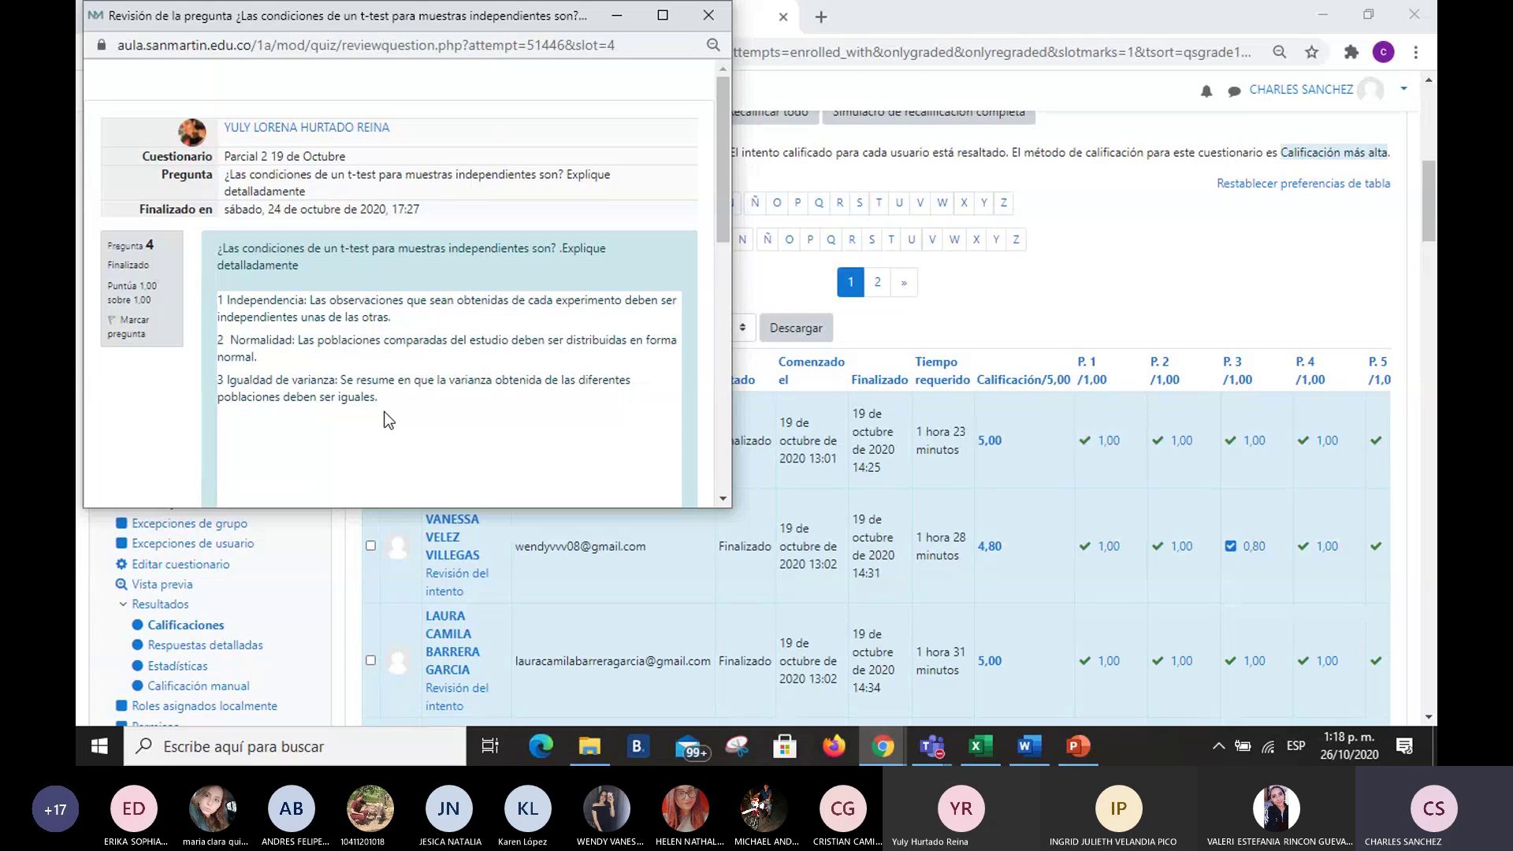
Step: Highlight the answer on the t-test conditions, close its review, and return to the course section for 19 to 23 October
left_click_drag(377, 398, 225, 300)
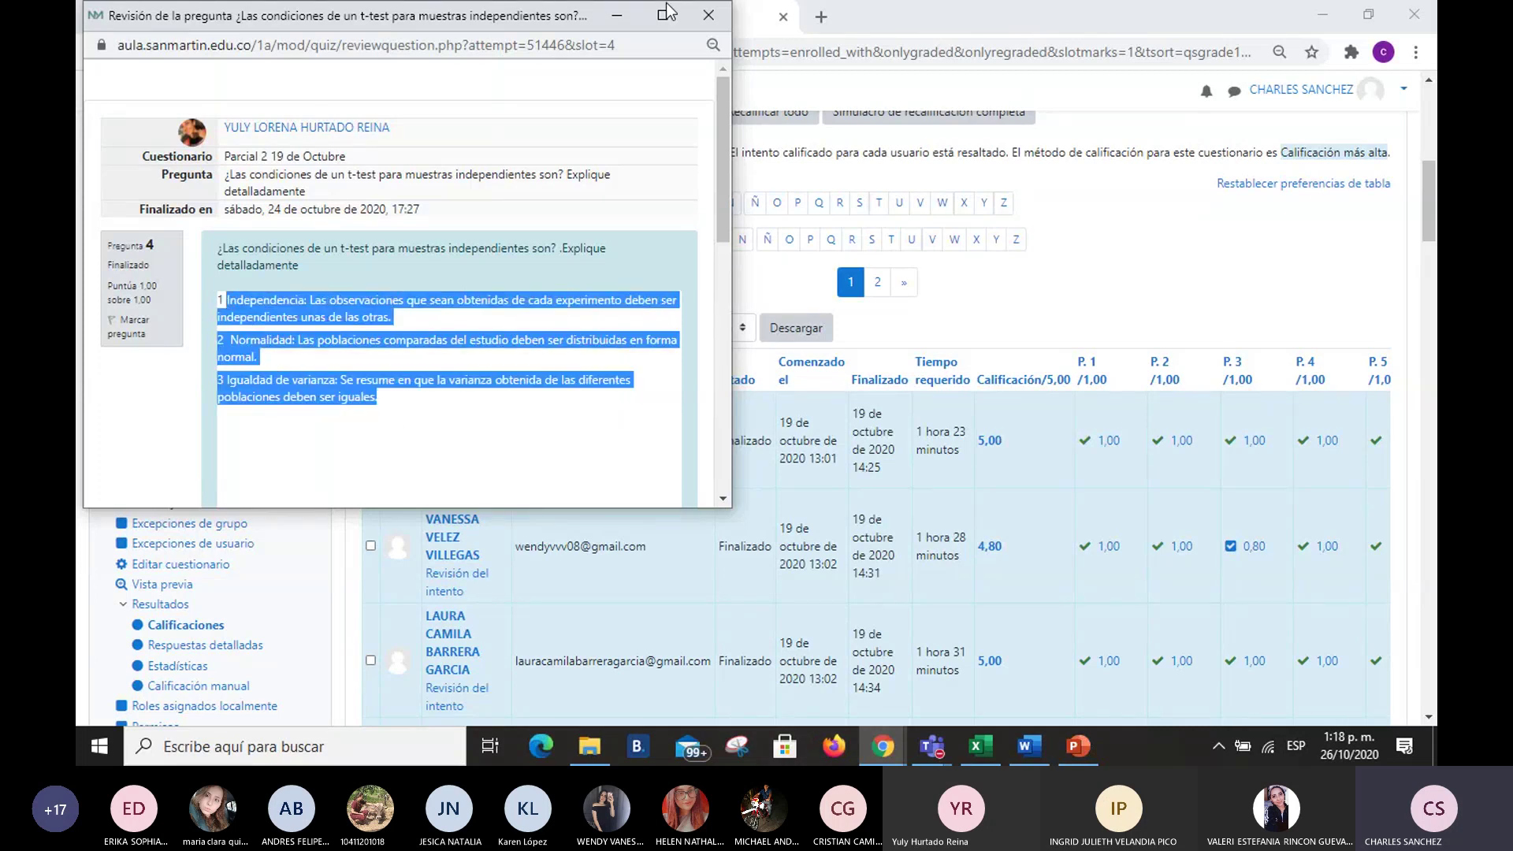
left_click(705, 15)
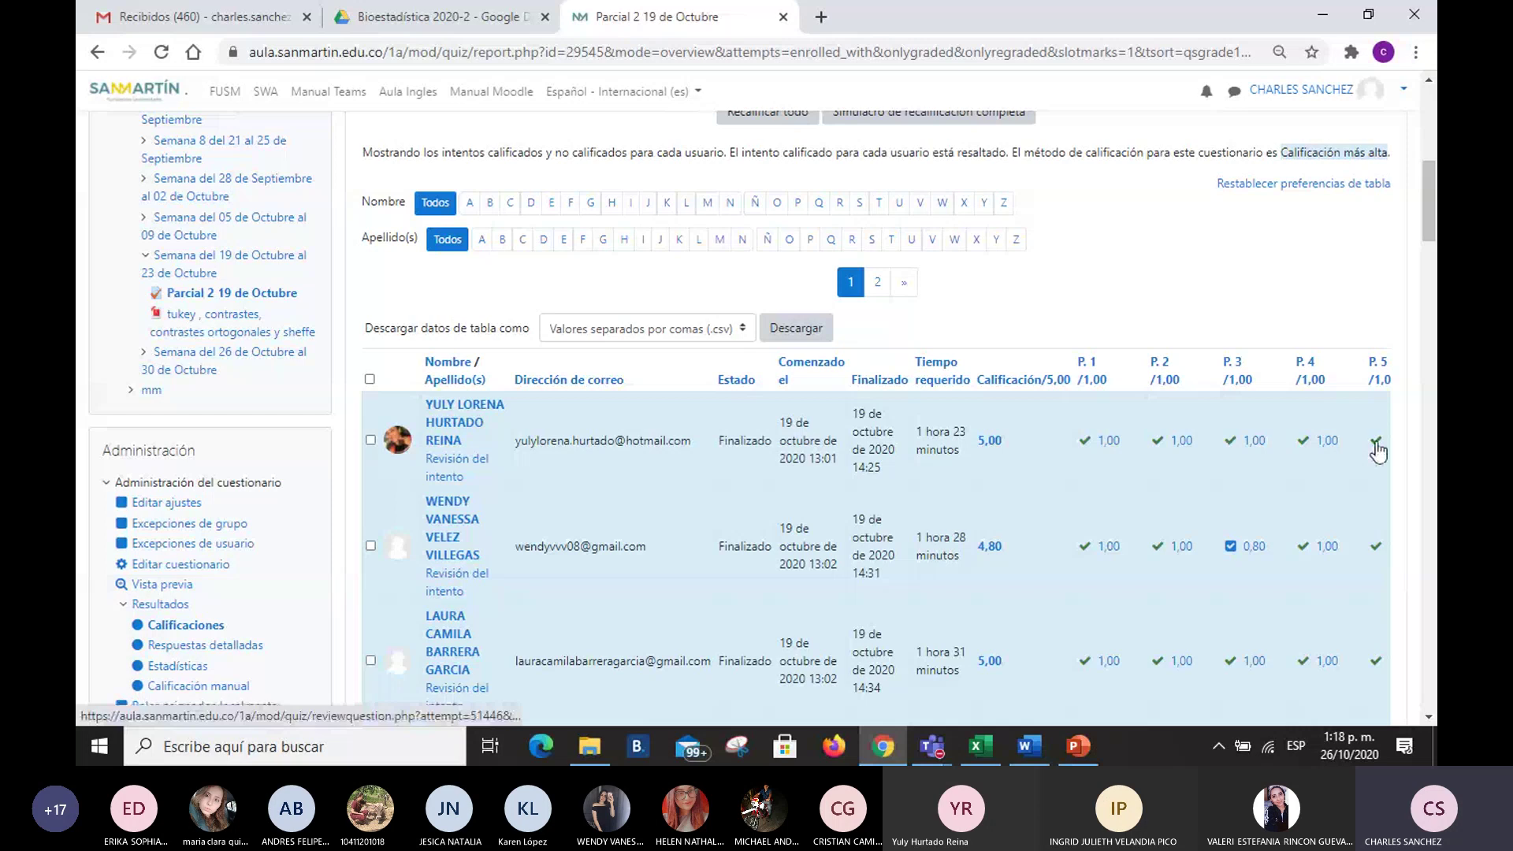
scroll(616, 229, "up", 8)
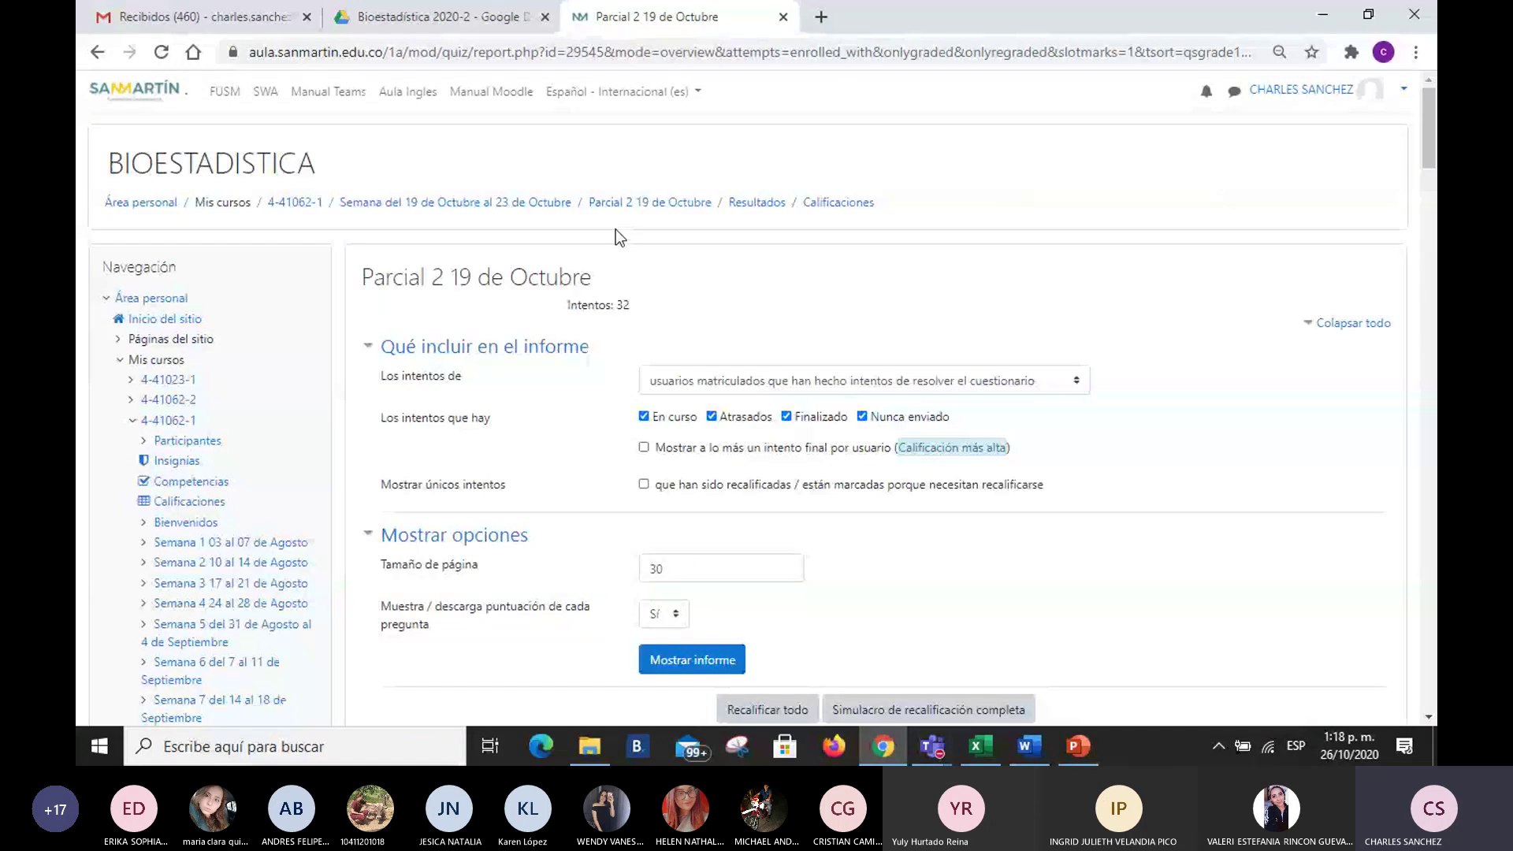
left_click(495, 207)
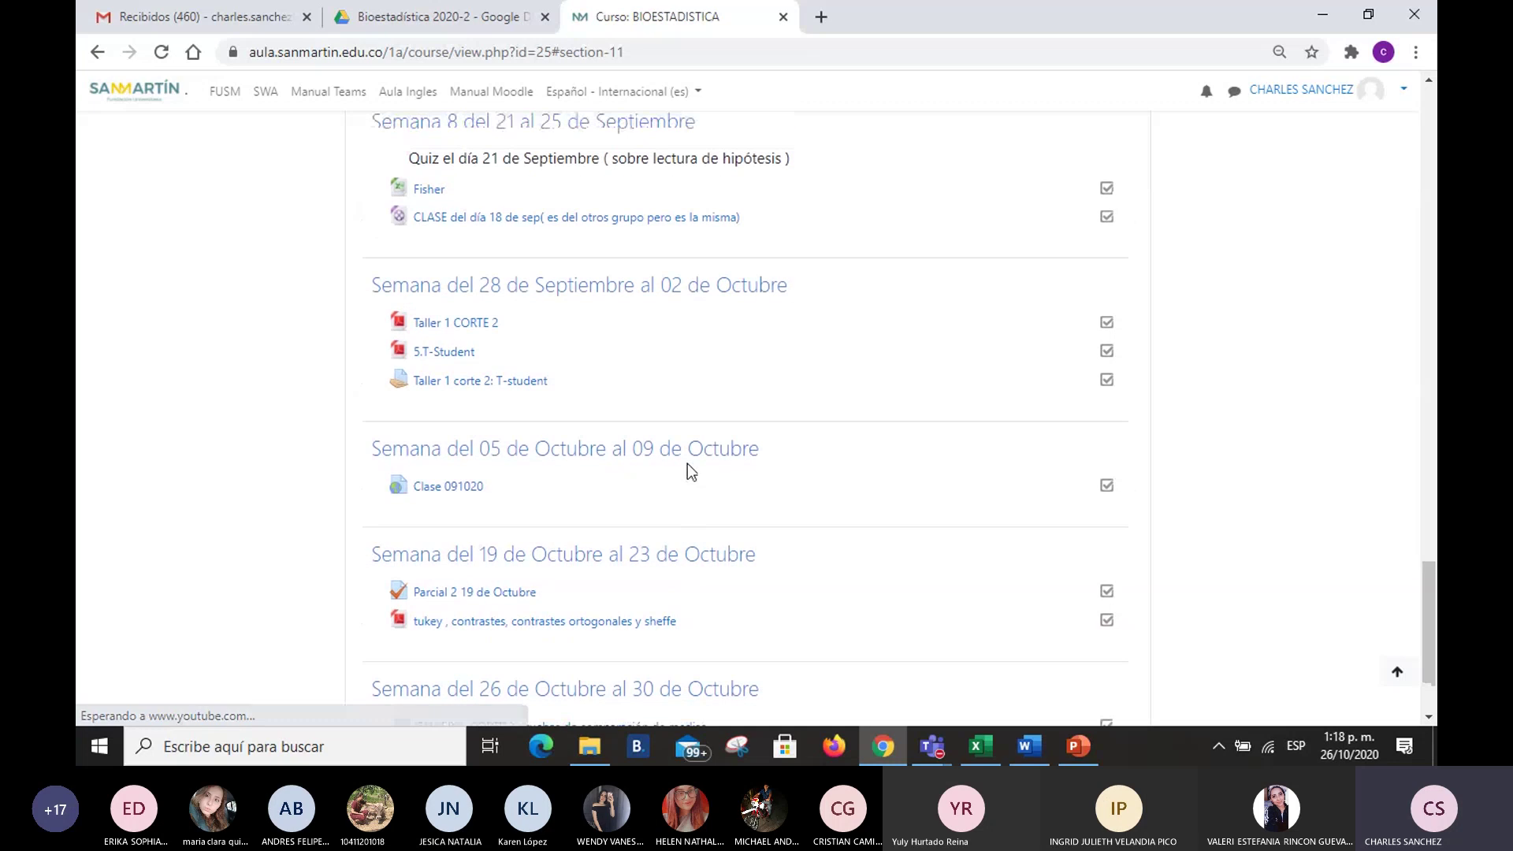
Step: Open the assignment TALLER 1. CORTE 3 pruebas de comparación de medias and view all its submissions
scroll(687, 465, "down", 2)
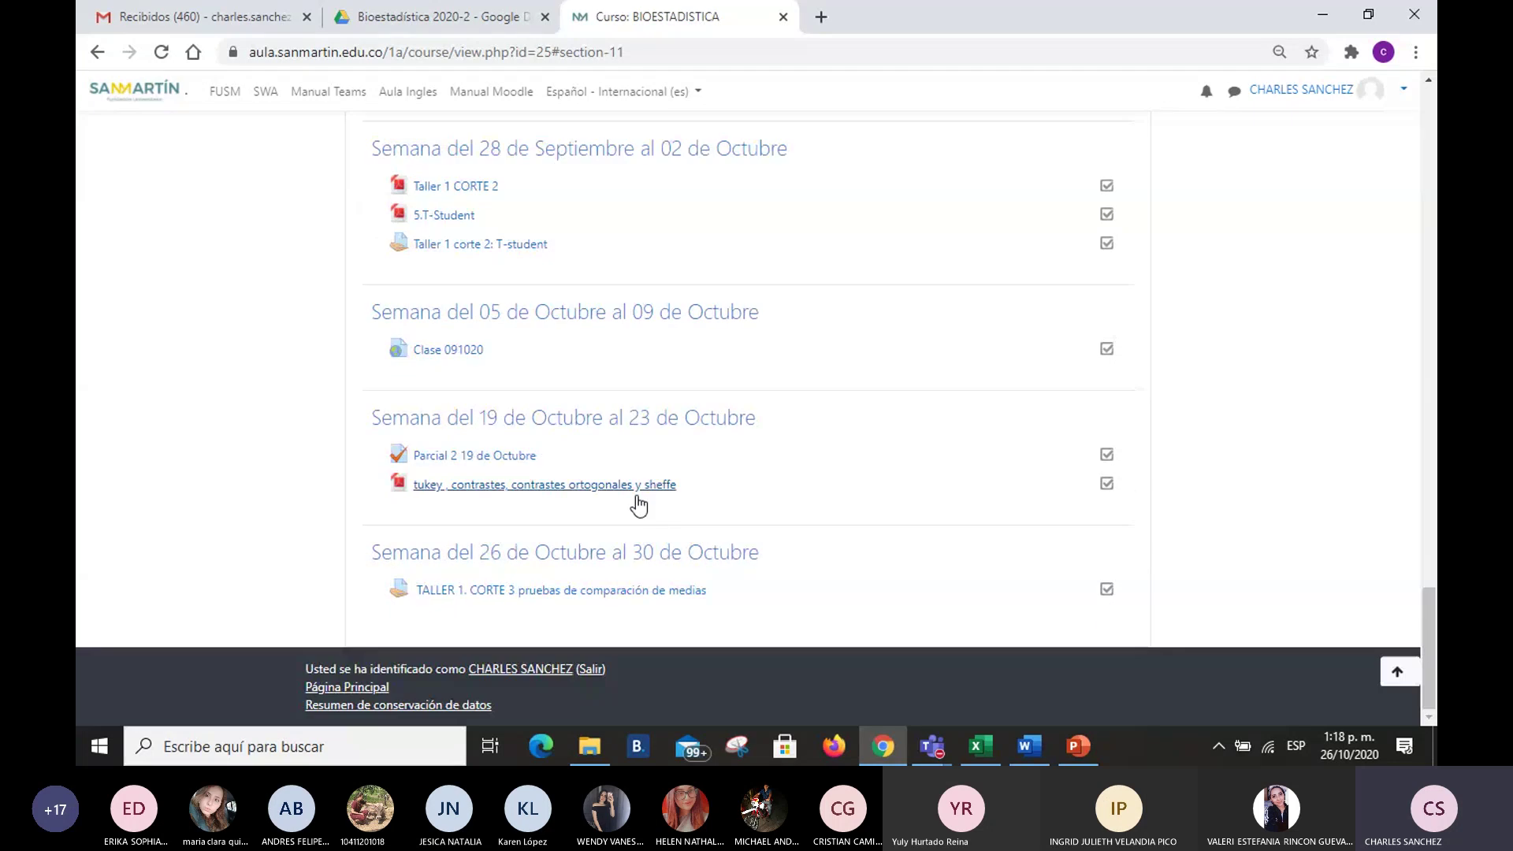
left_click(532, 598)
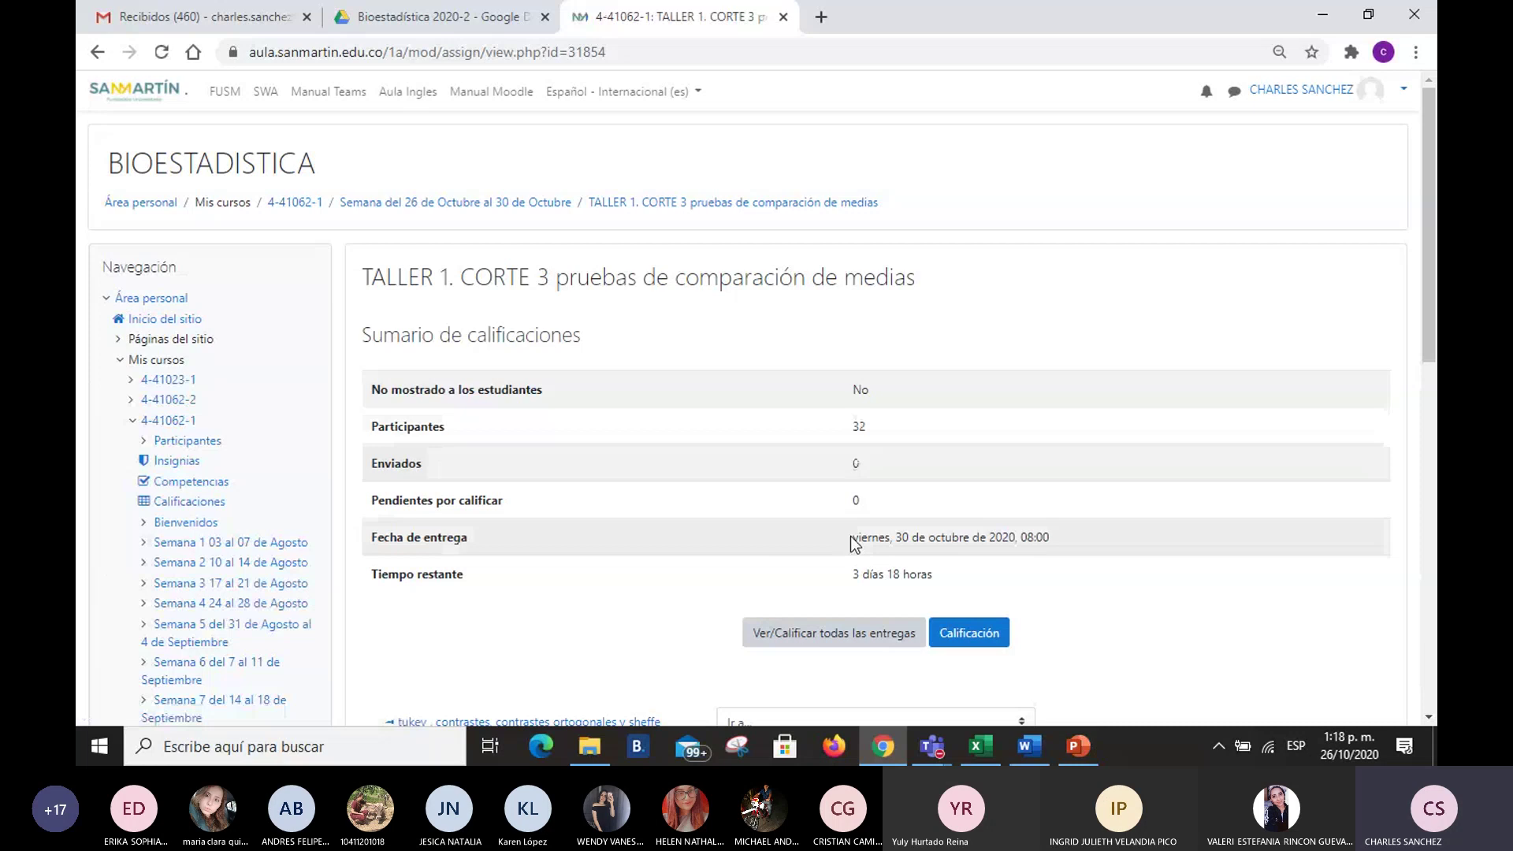
left_click(811, 634)
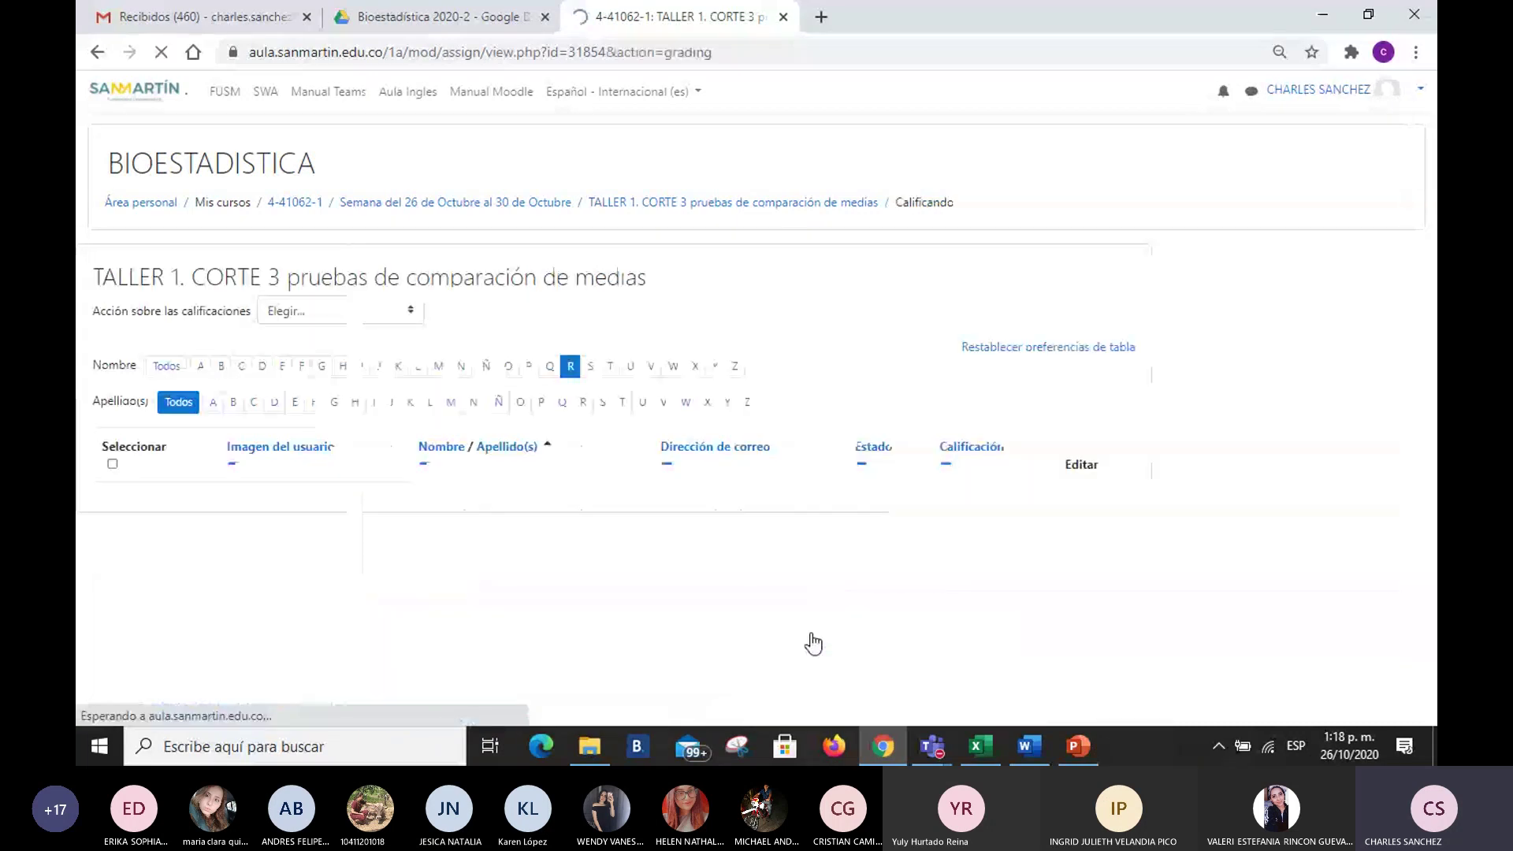
Step: Reset the first-name filter to Todos in the submissions list, and return to the course section for 26 to 30 October
scroll(862, 587, "down", 6)
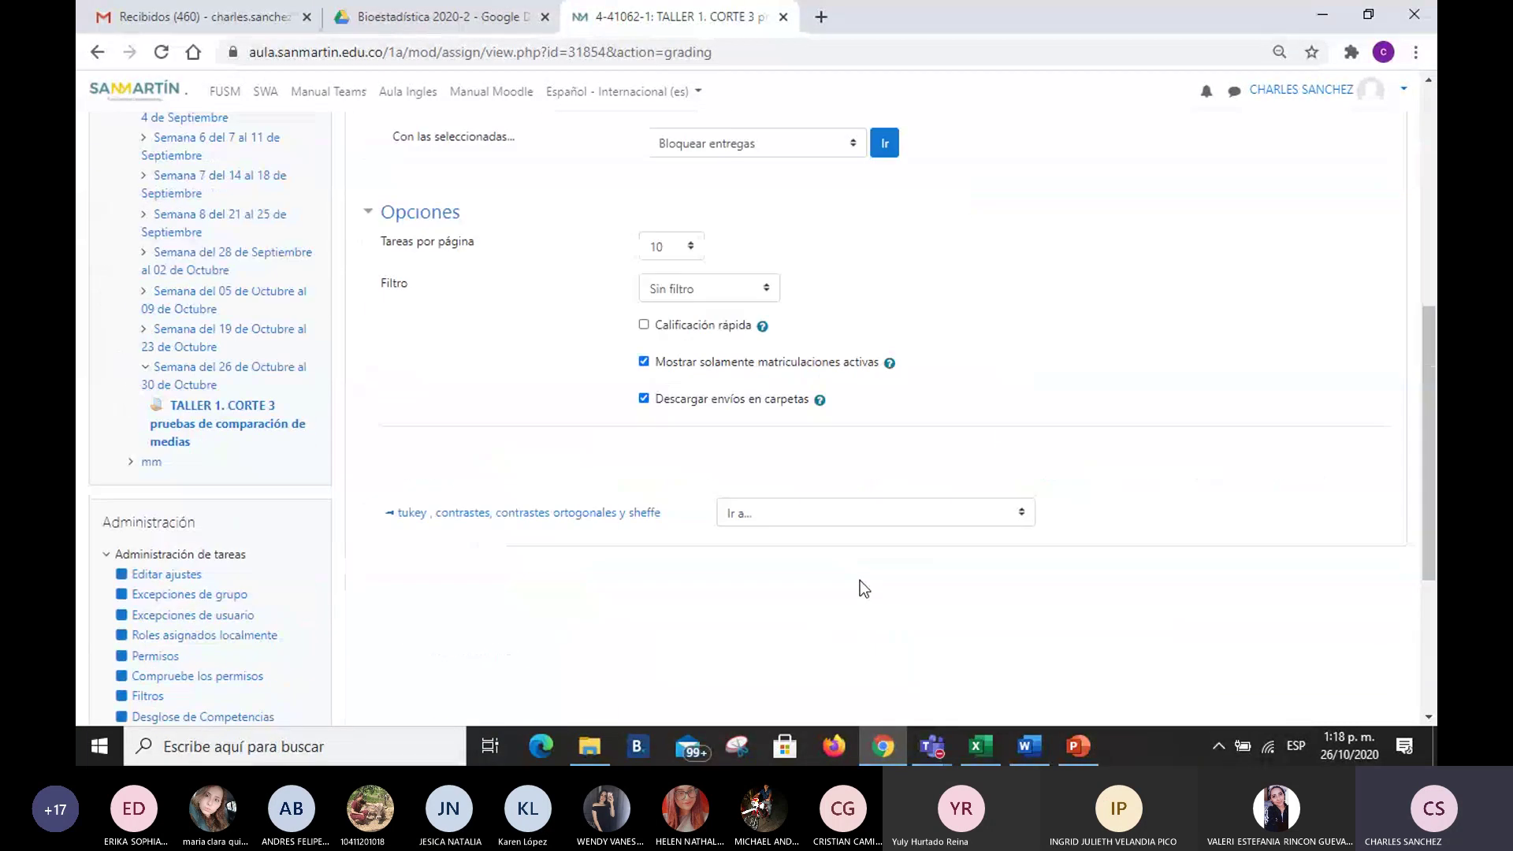
scroll(859, 588, "down", 1)
scroll(865, 585, "up", 5)
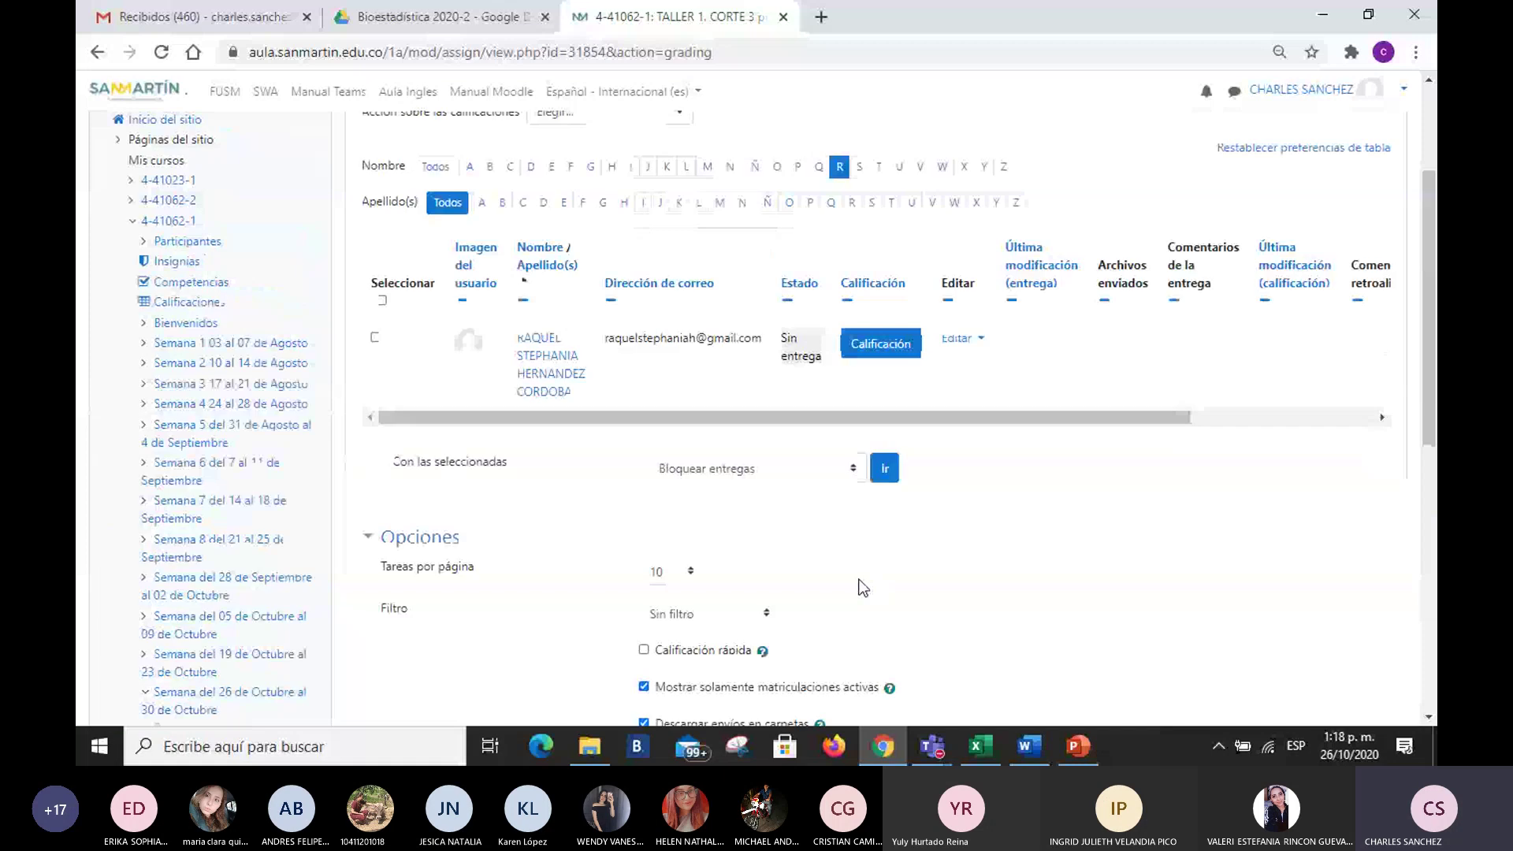
left_click(435, 166)
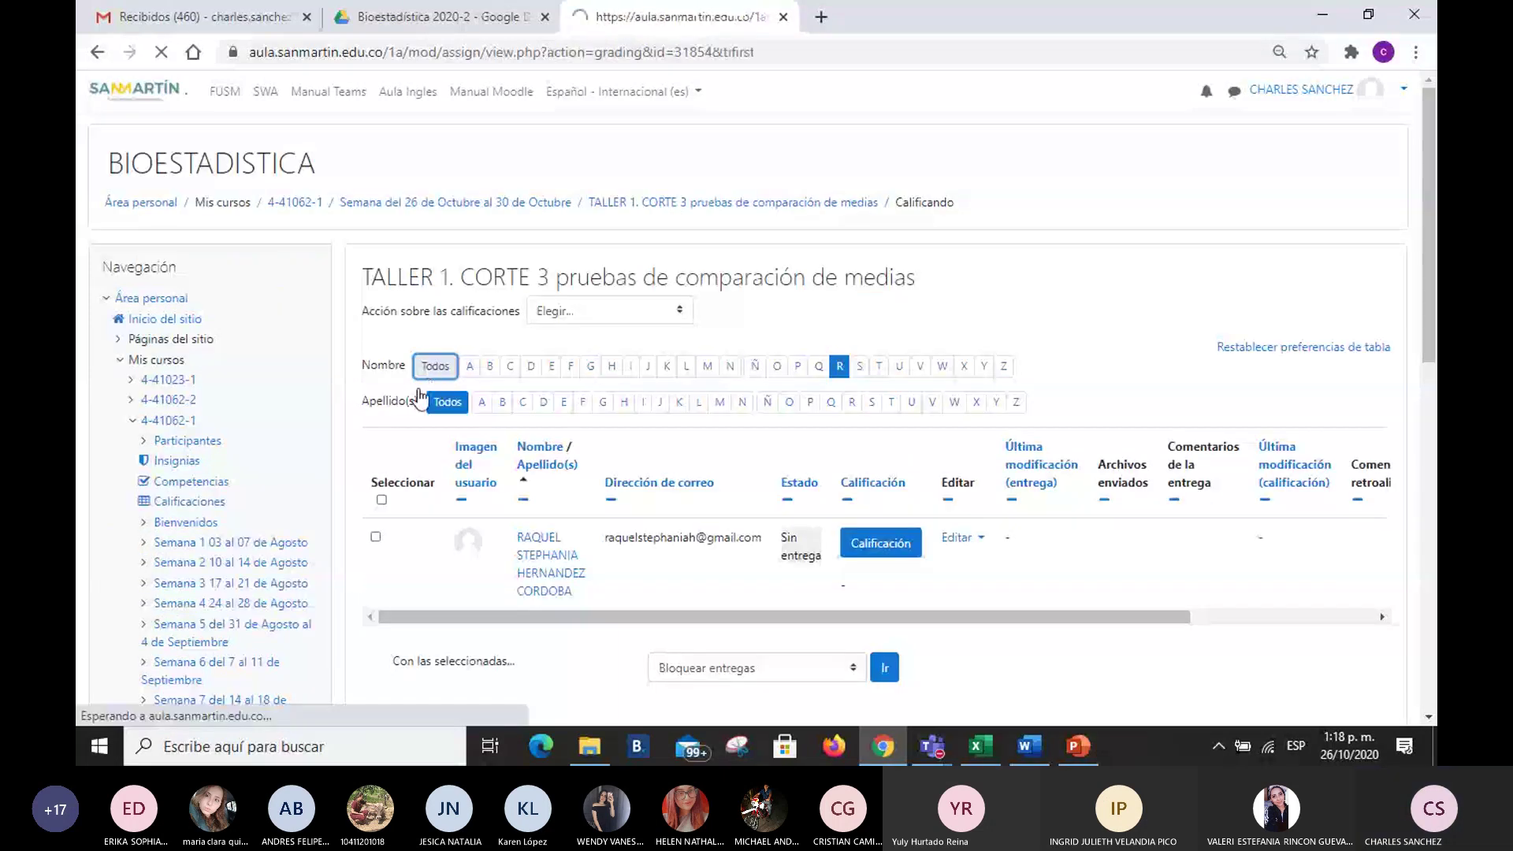
left_click(499, 204)
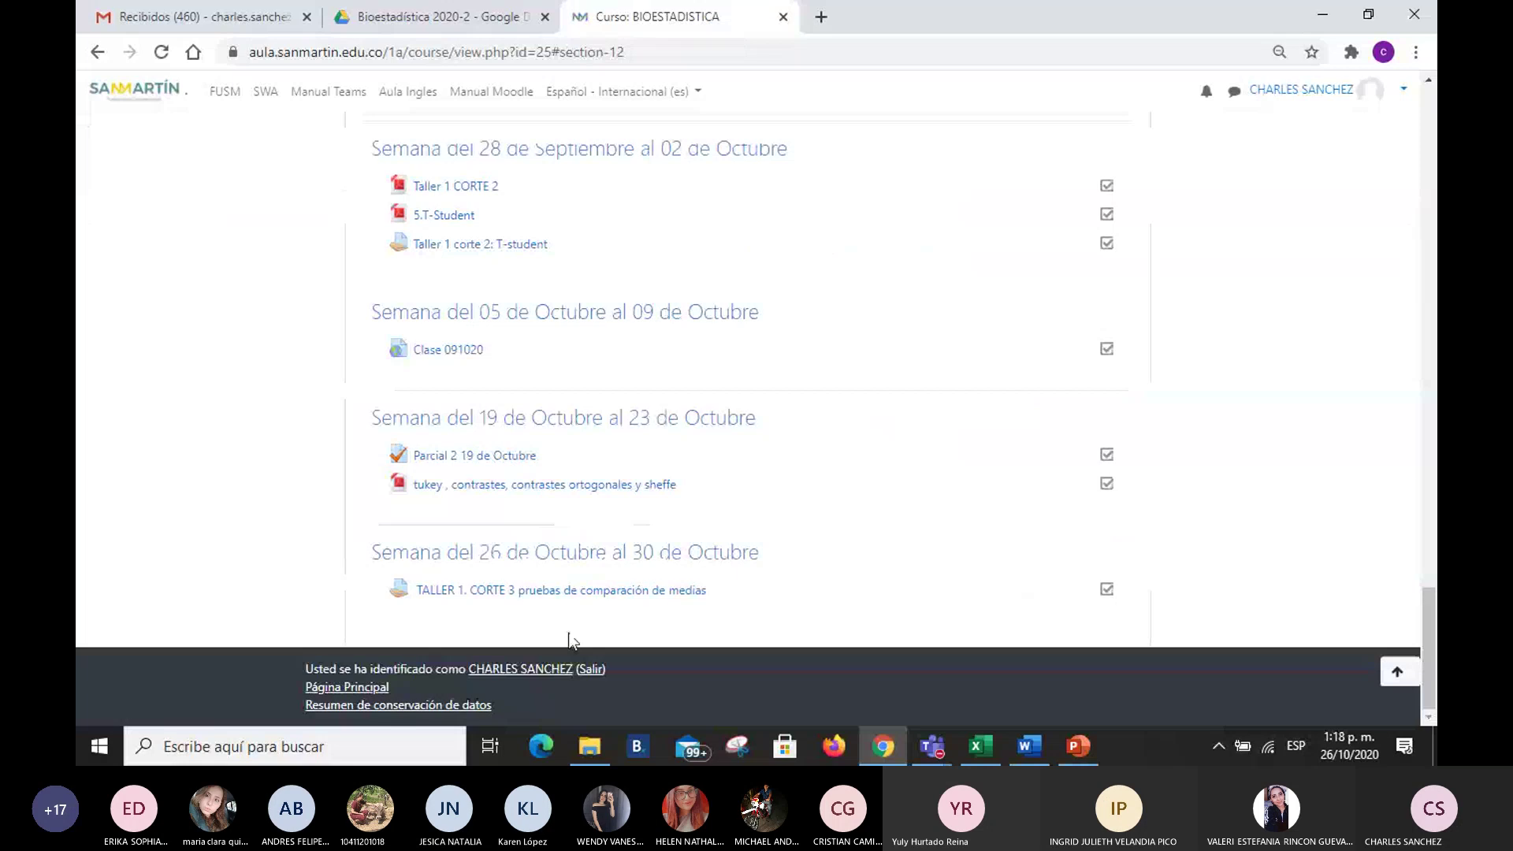
Step: Switch to the Excel grades workbook and check the sums of the percentage weights in C1:I1 and the point weights in C2:I2
left_click(993, 748)
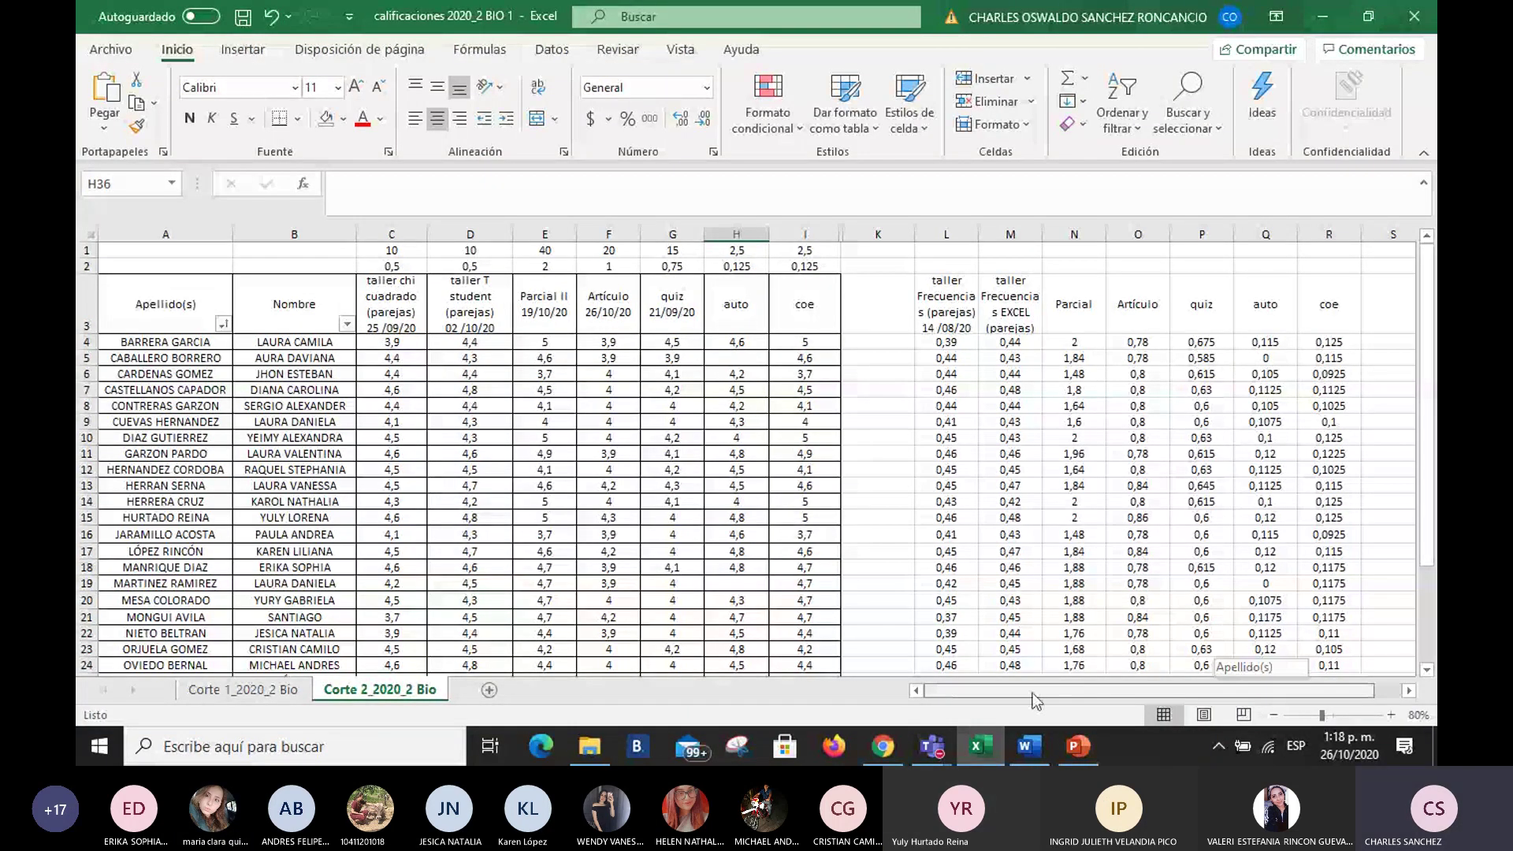
left_click(1391, 714)
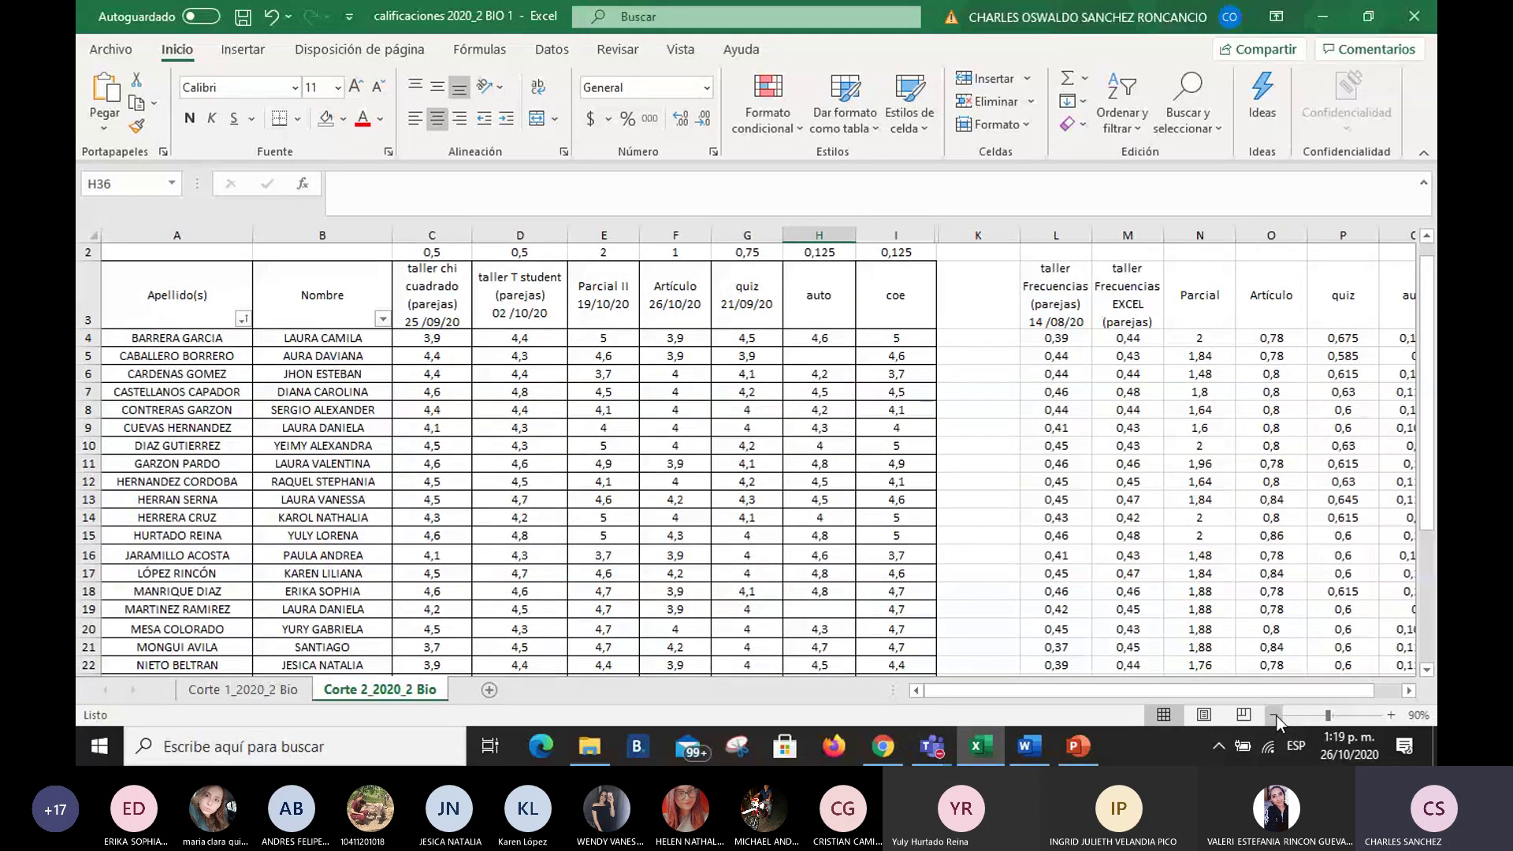
left_click(1274, 715)
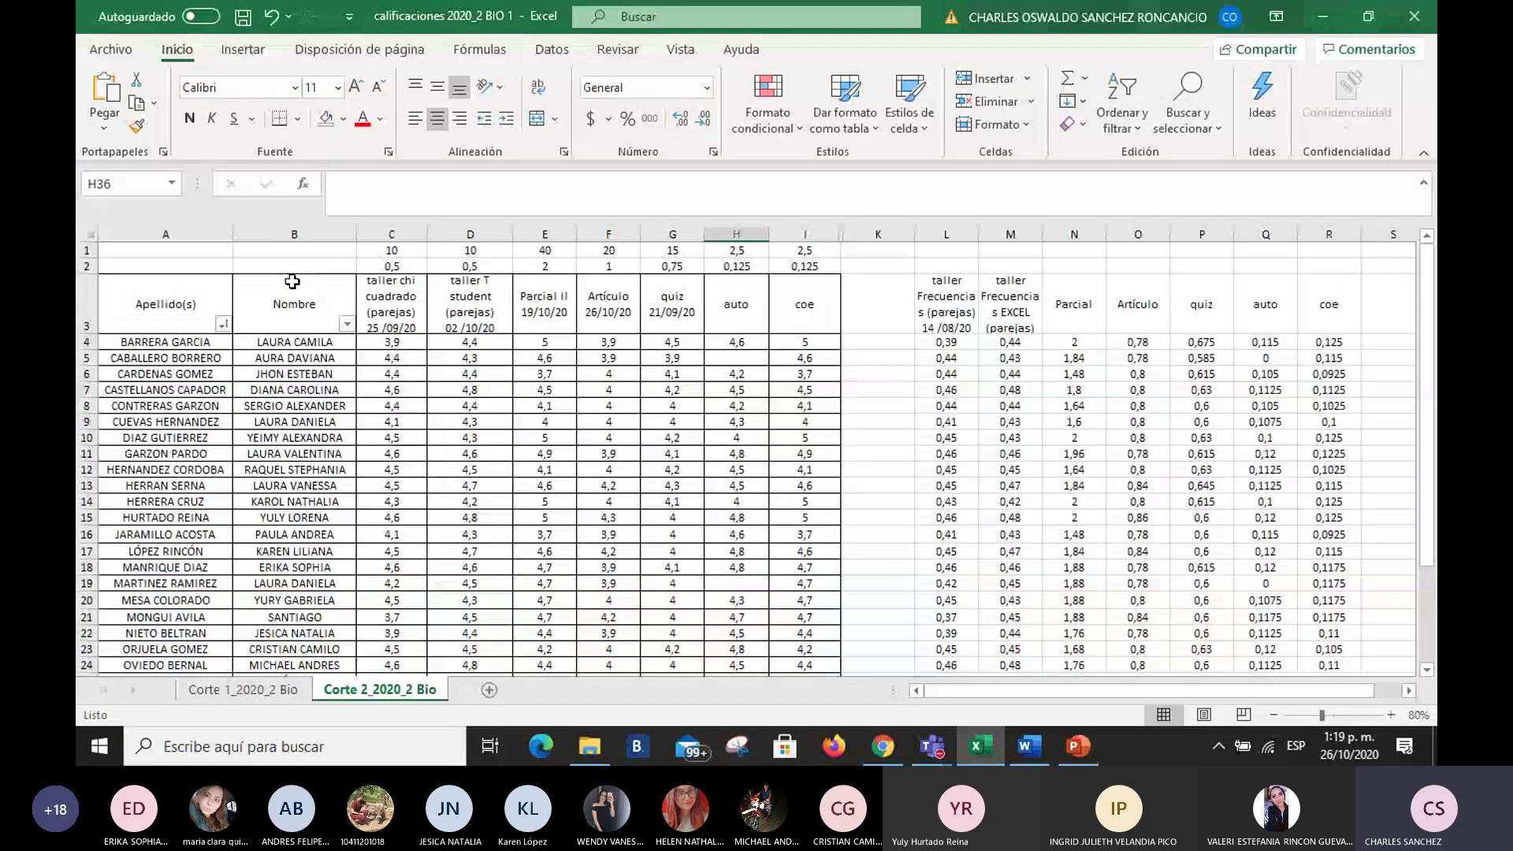
left_click(400, 346)
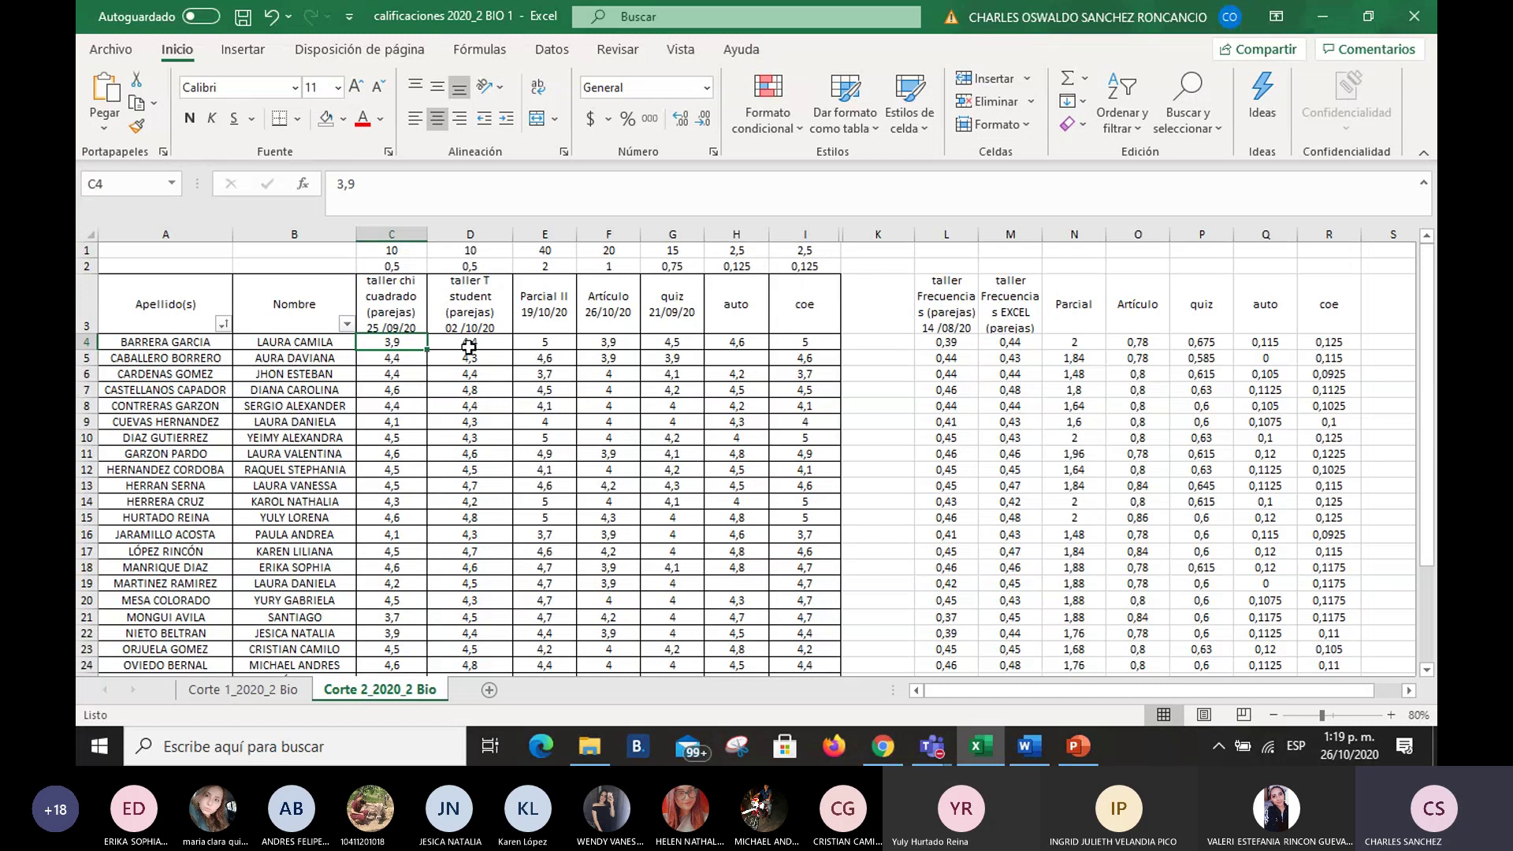
left_click_drag(402, 253, 472, 266)
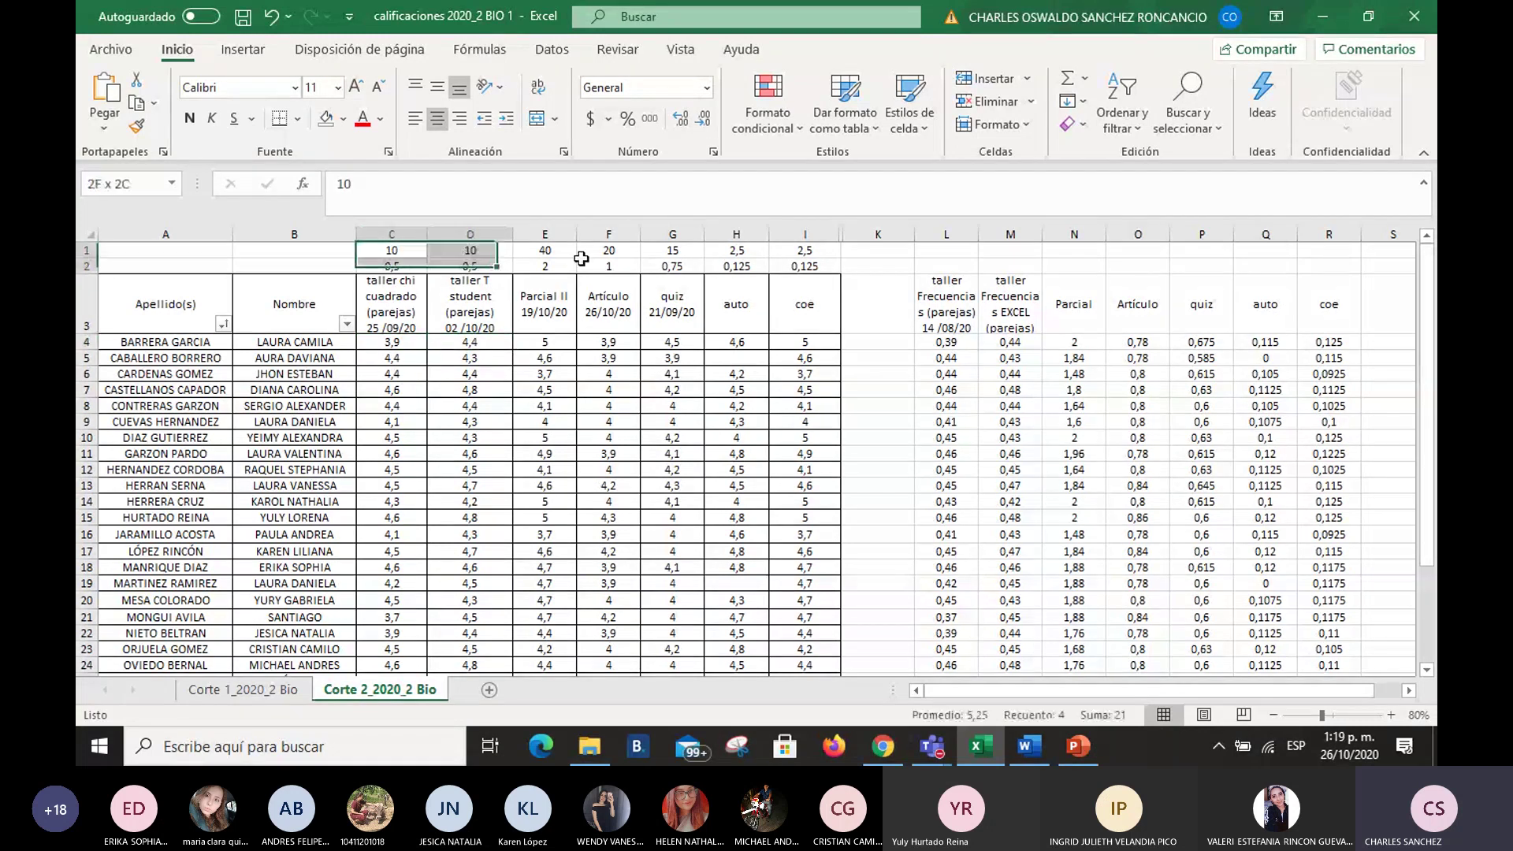
left_click_drag(581, 258, 808, 250)
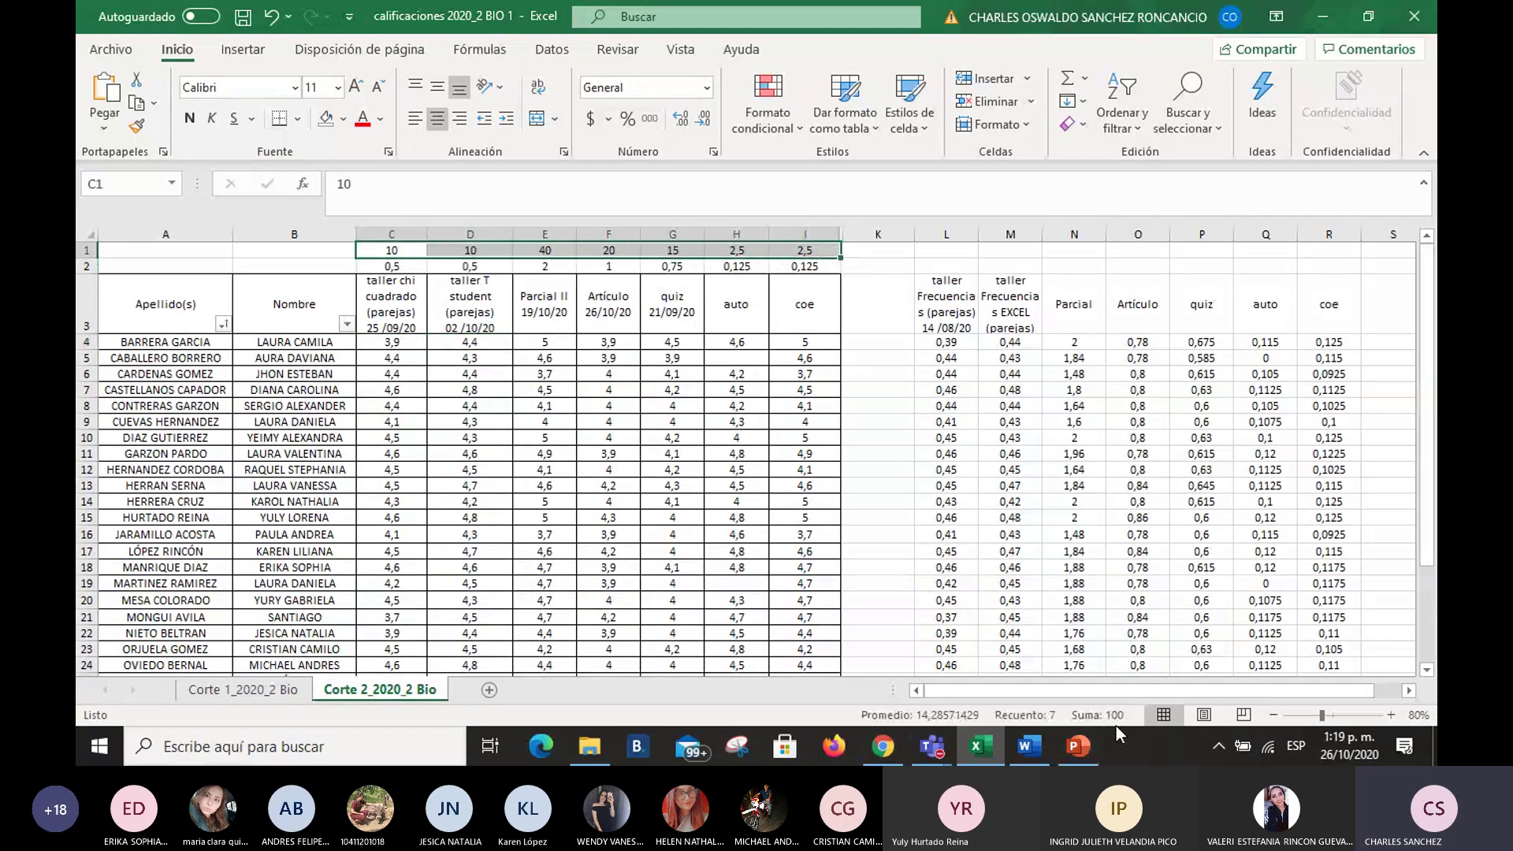
left_click_drag(385, 265, 804, 264)
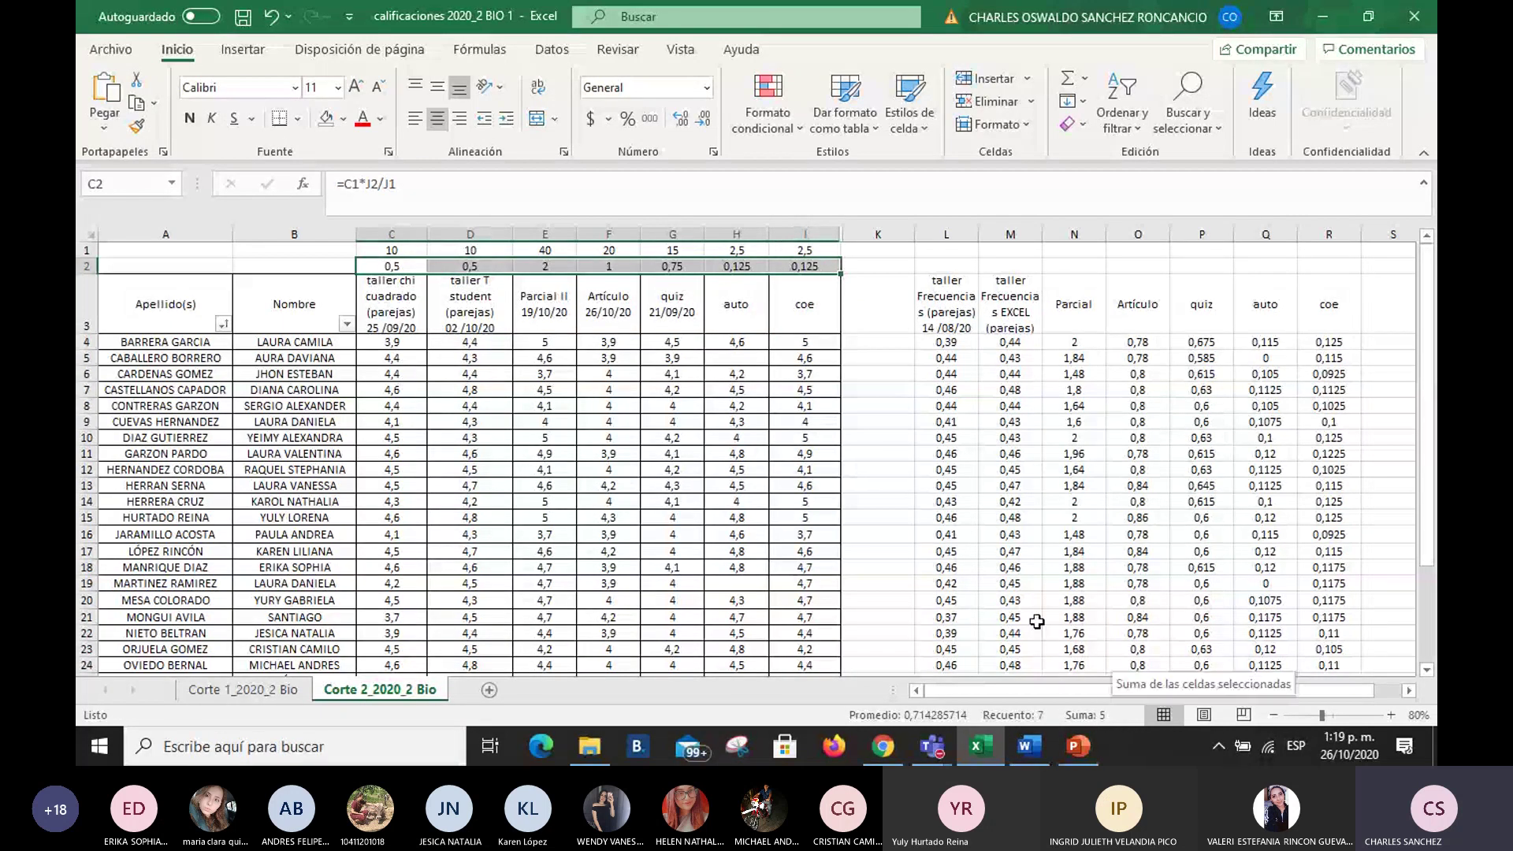
Step: Review the first student's two workshop grades and Parcial II grade, and the whole Artículo column in F4:F35
left_click(415, 341)
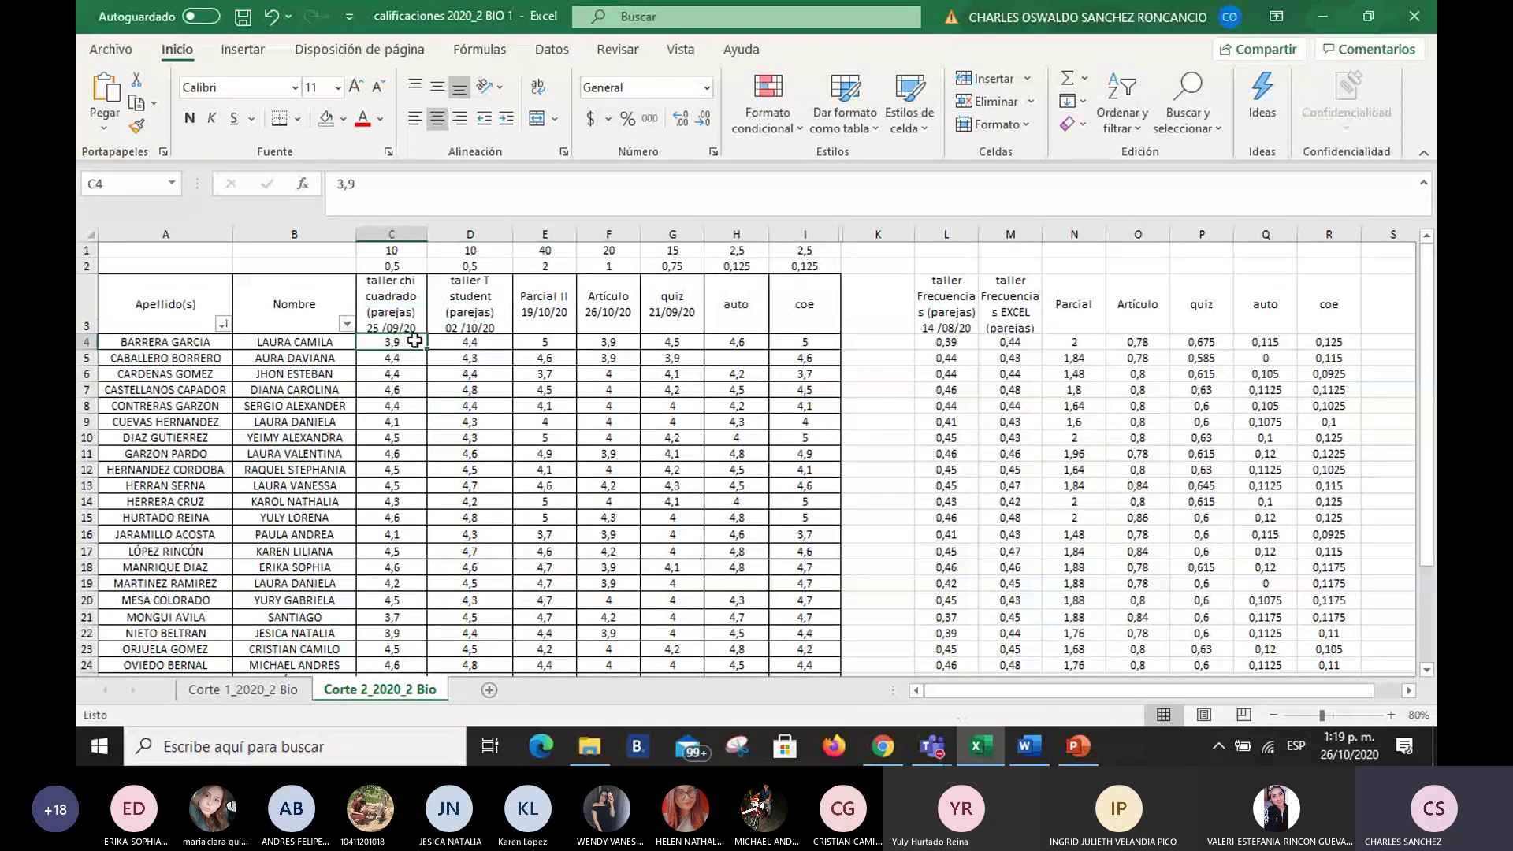
left_click(488, 339)
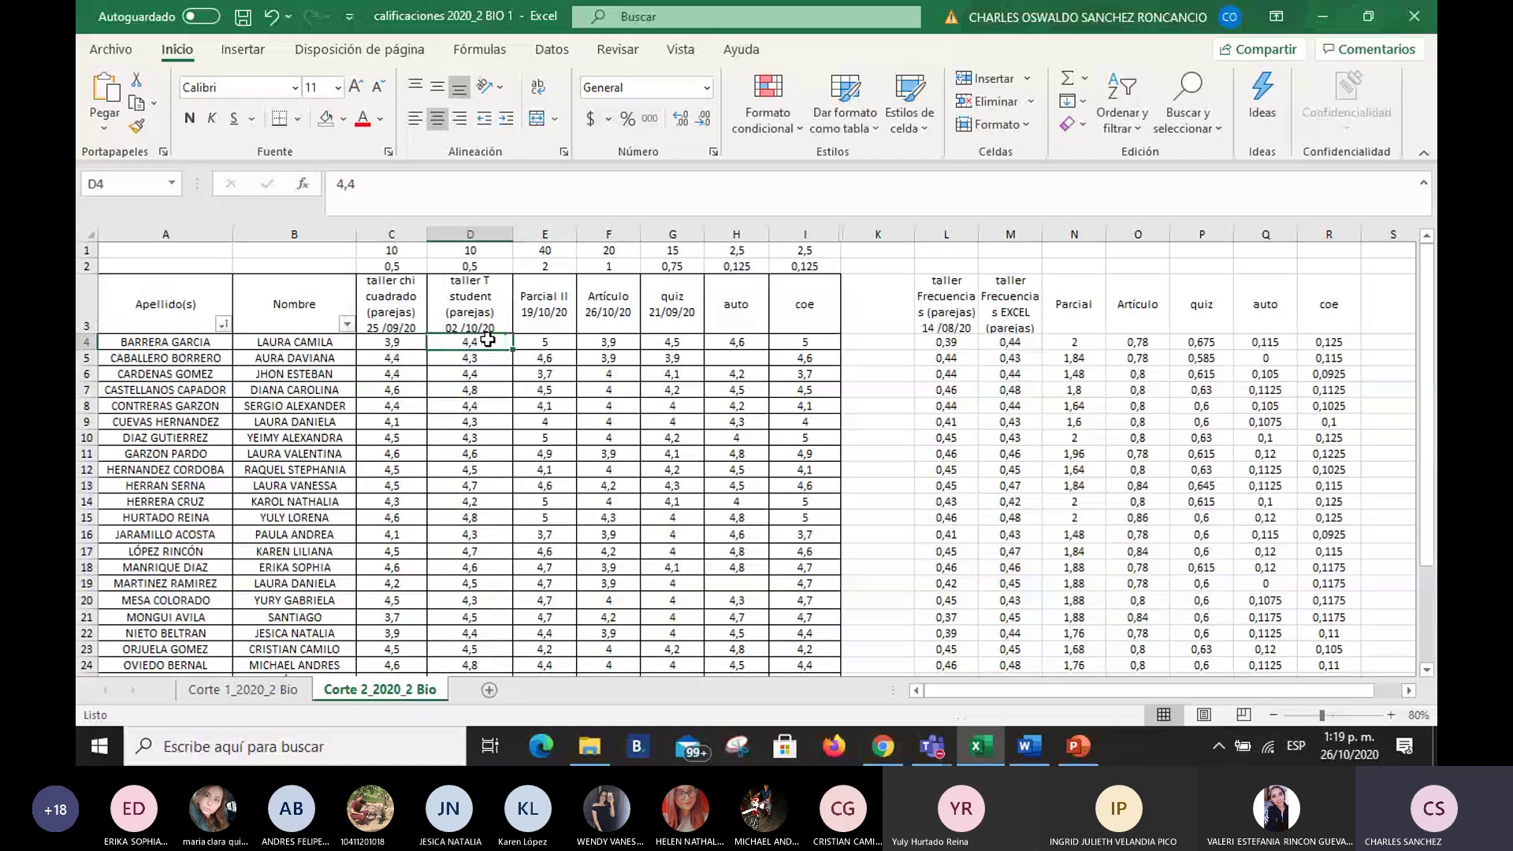
left_click(543, 341)
left_click_drag(613, 342, 608, 589)
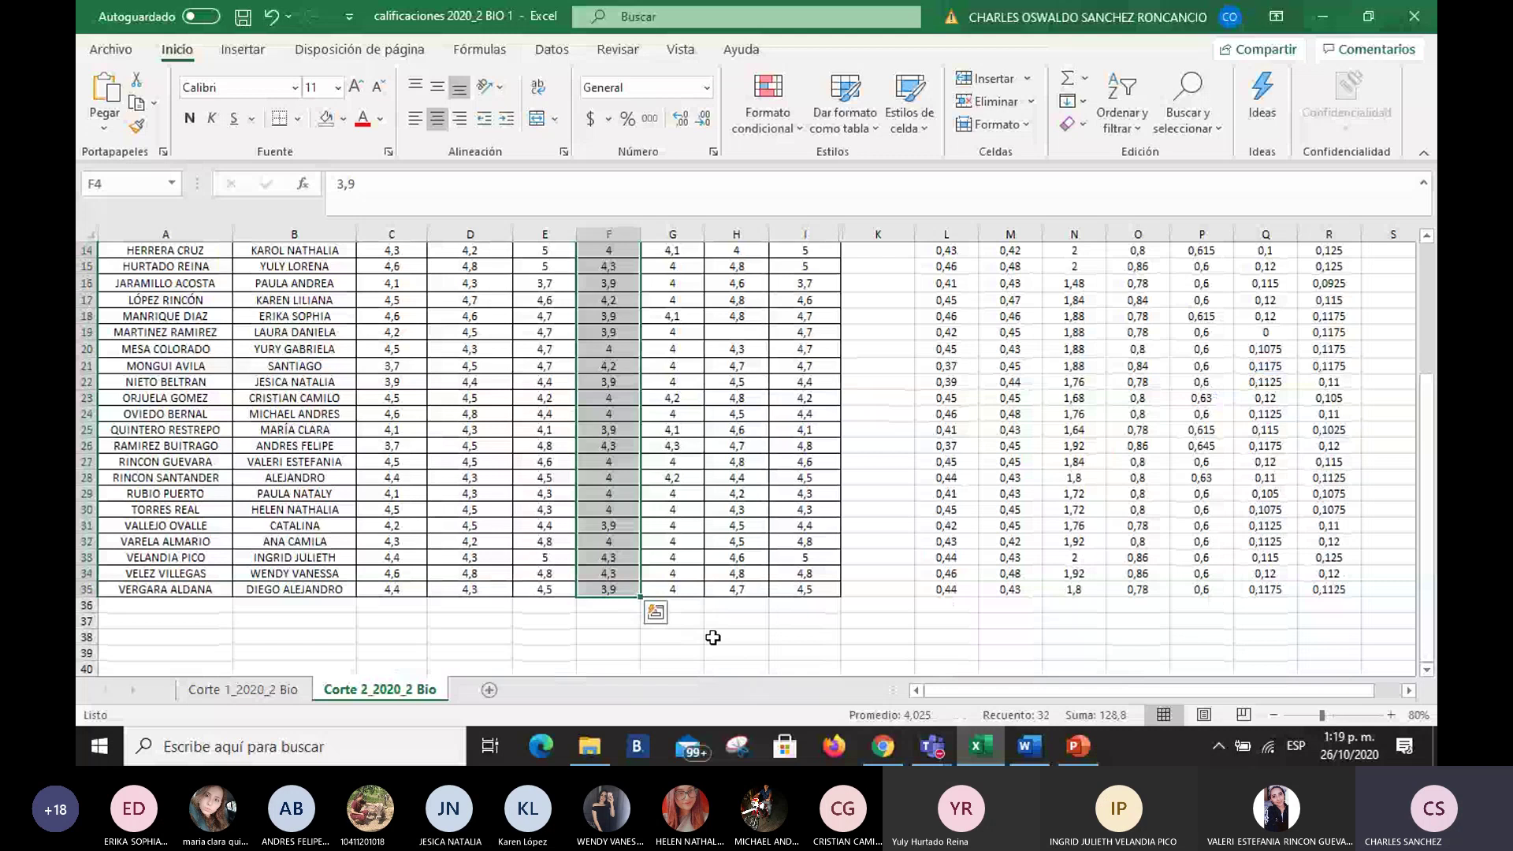
left_click(712, 638)
scroll(714, 635, "up", 3)
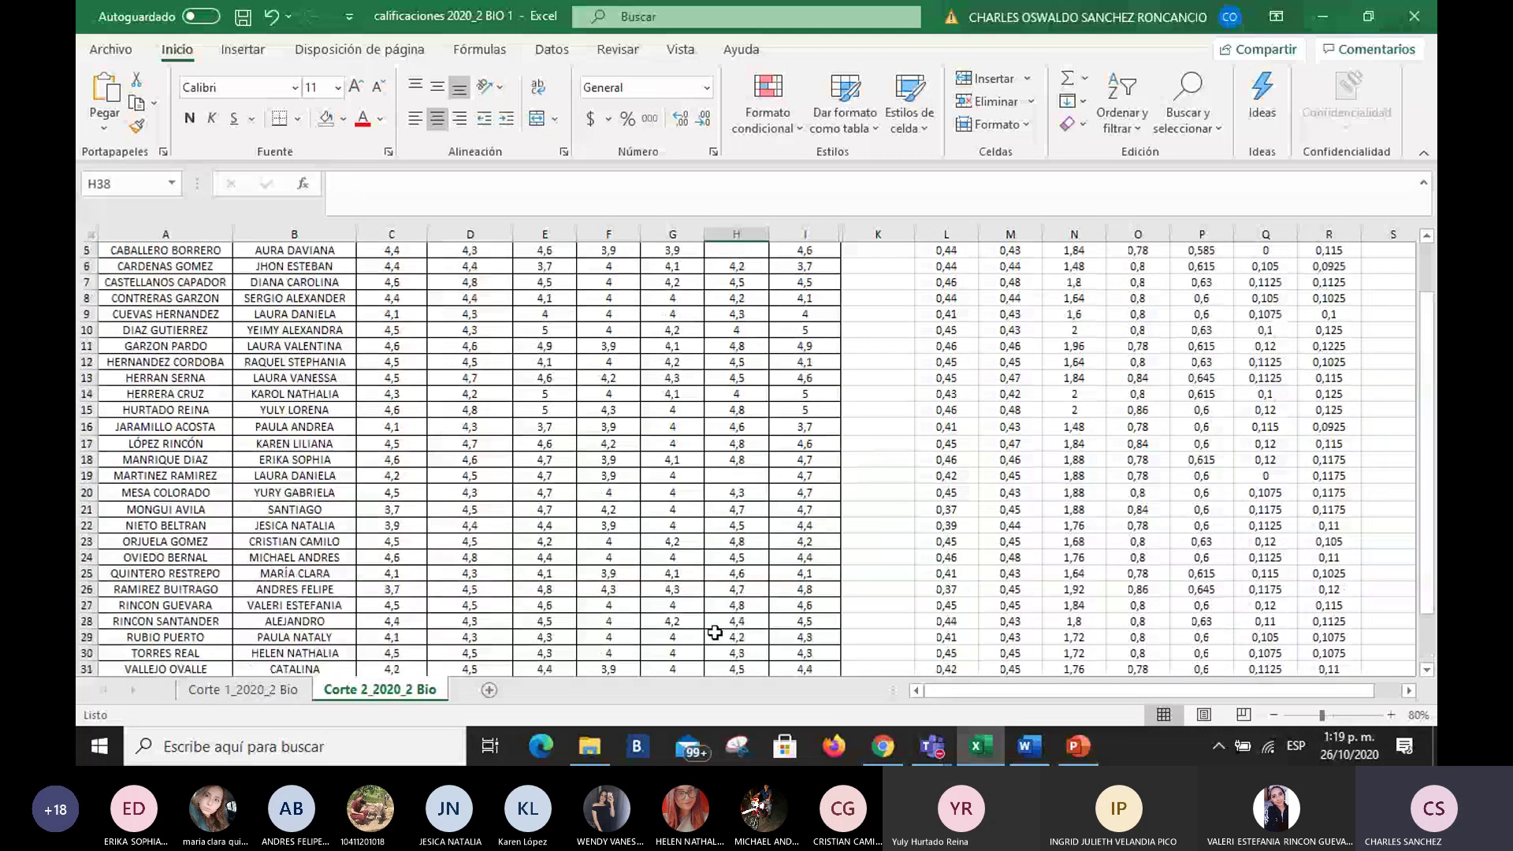
scroll(714, 632, "up", 2)
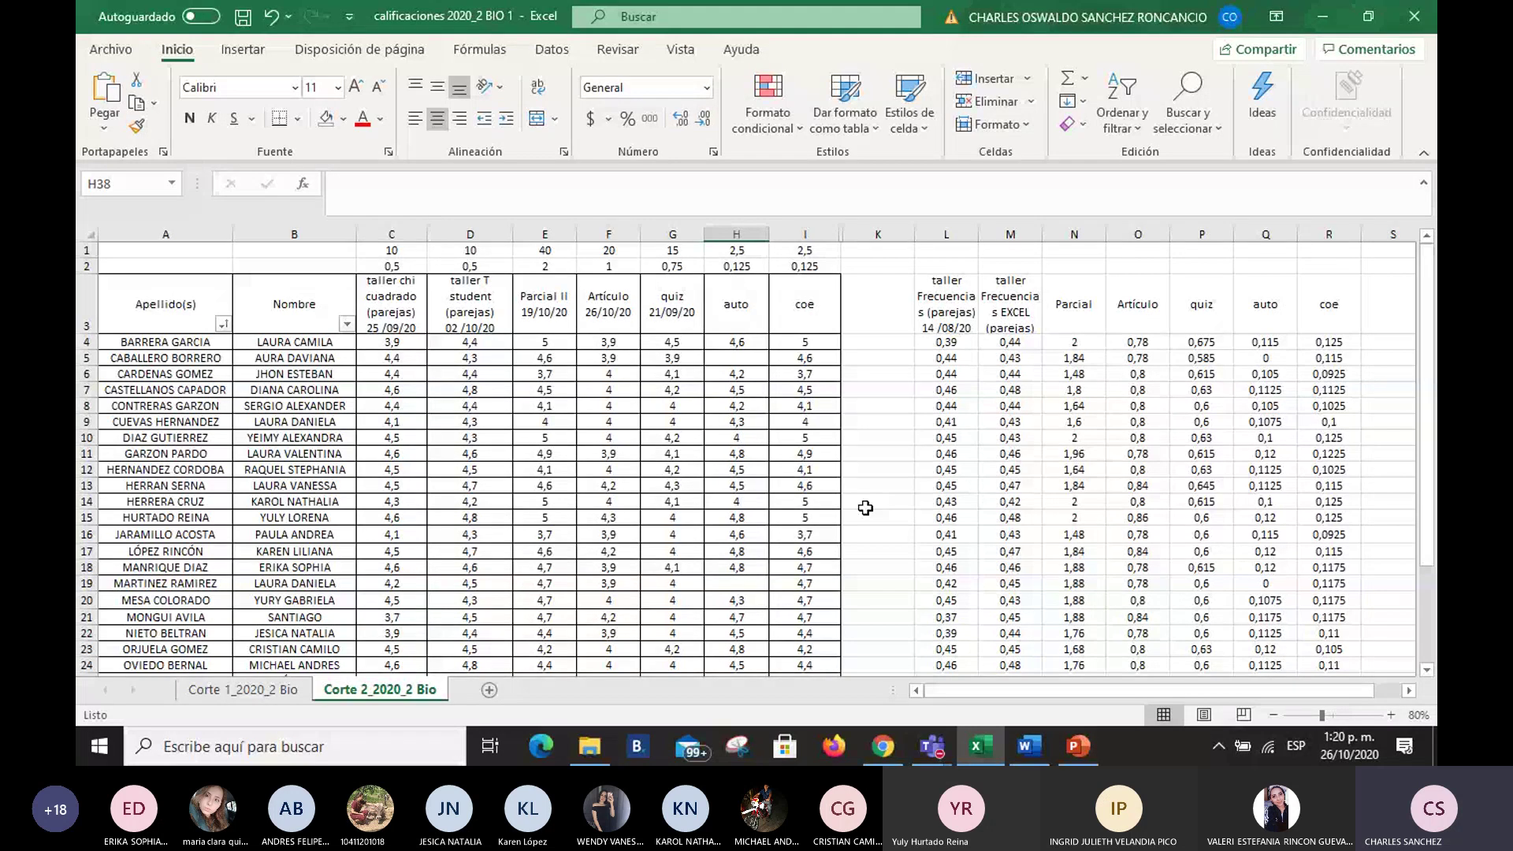
Step: Examine the grades in the quiz and auto columns from row 4 downward
left_click(672, 342)
key("ctrl+shift+Down")
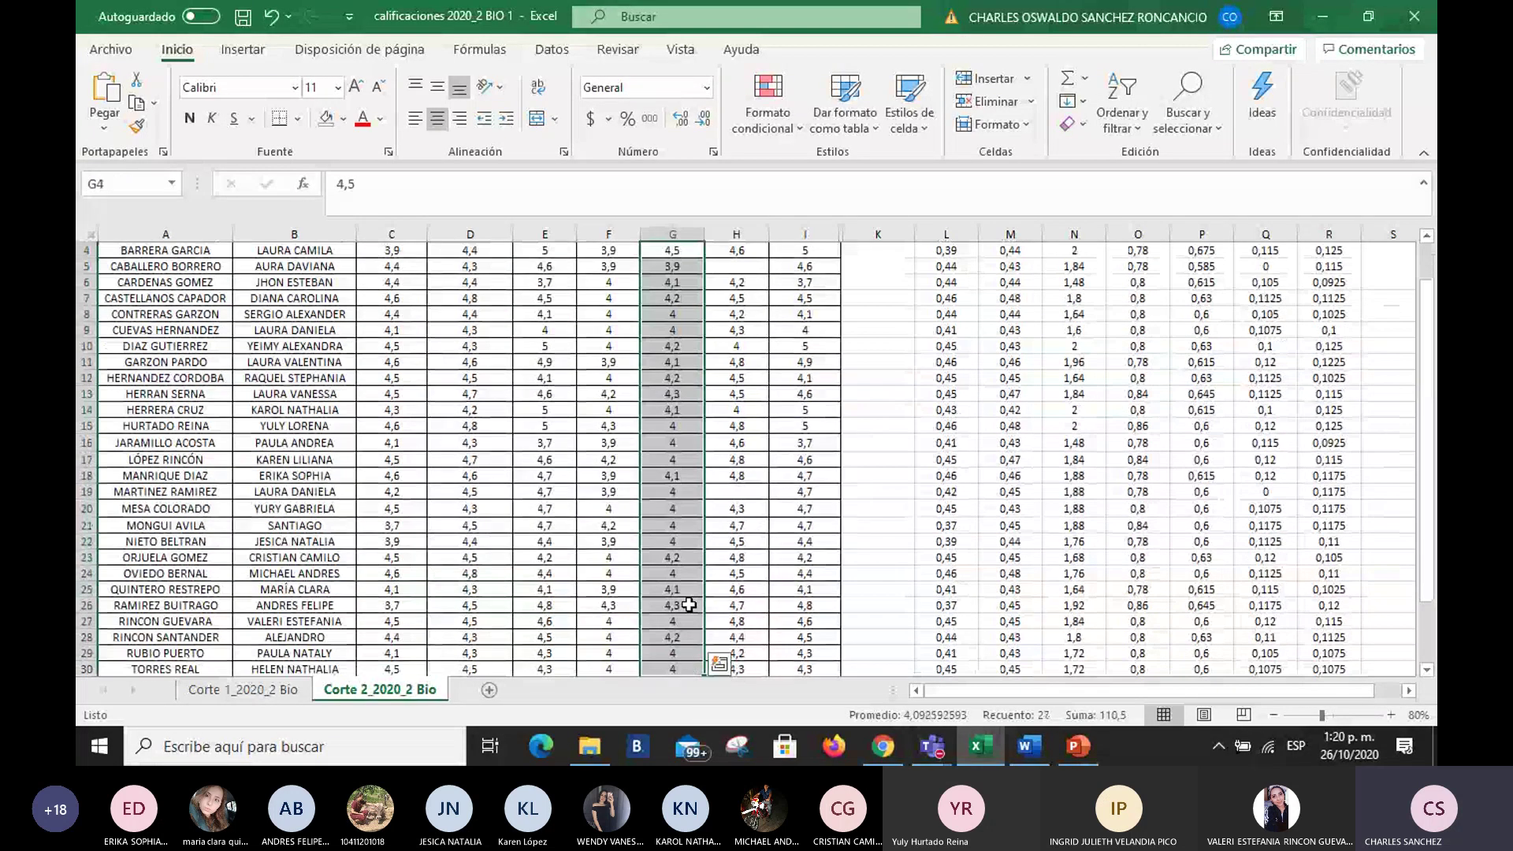
scroll(690, 600, "up", 1)
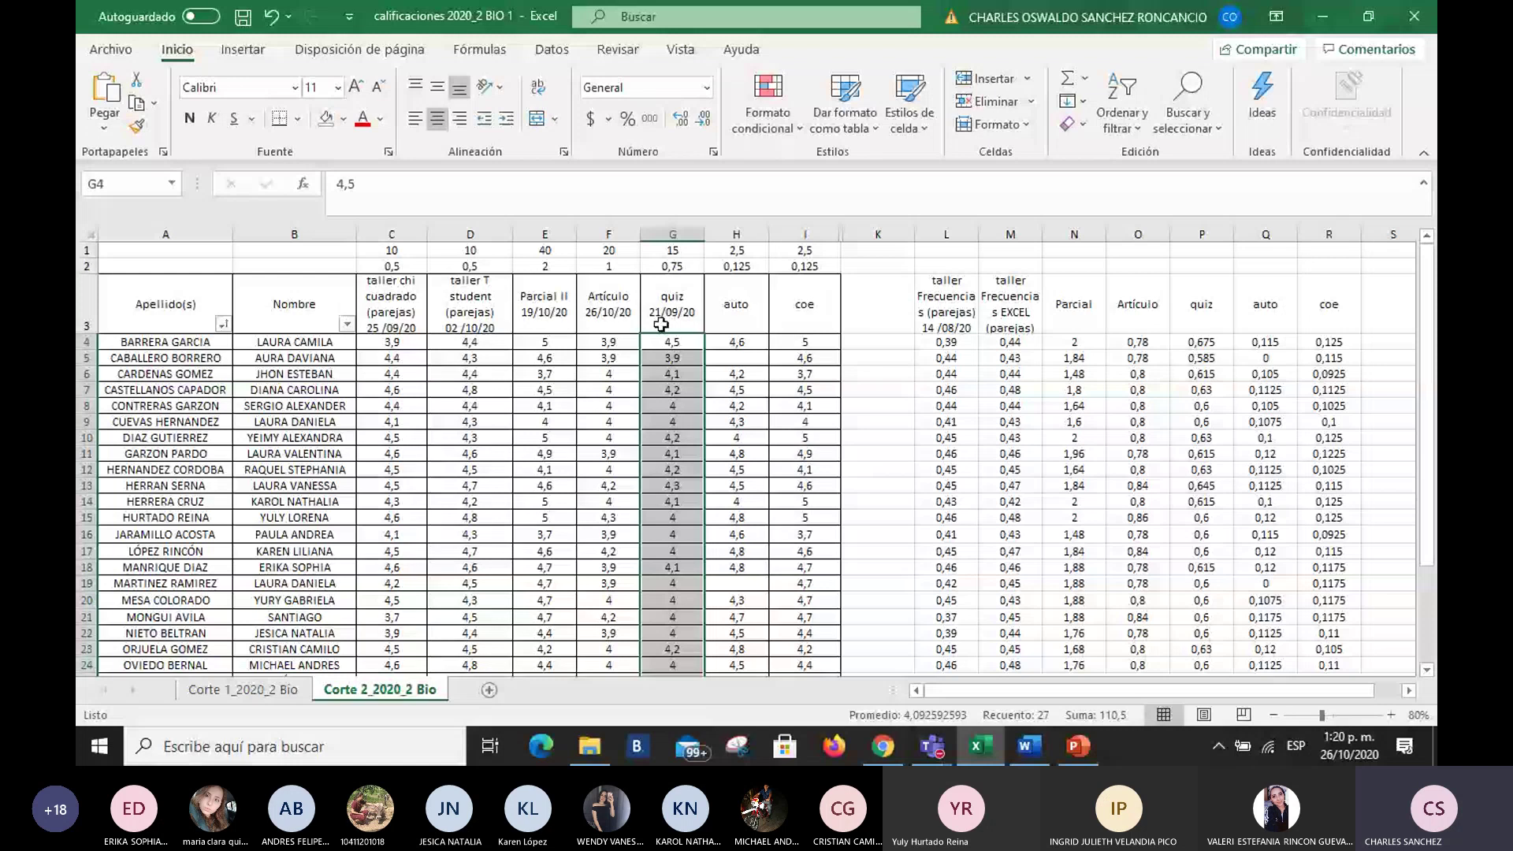
left_click(604, 316)
key("Left")
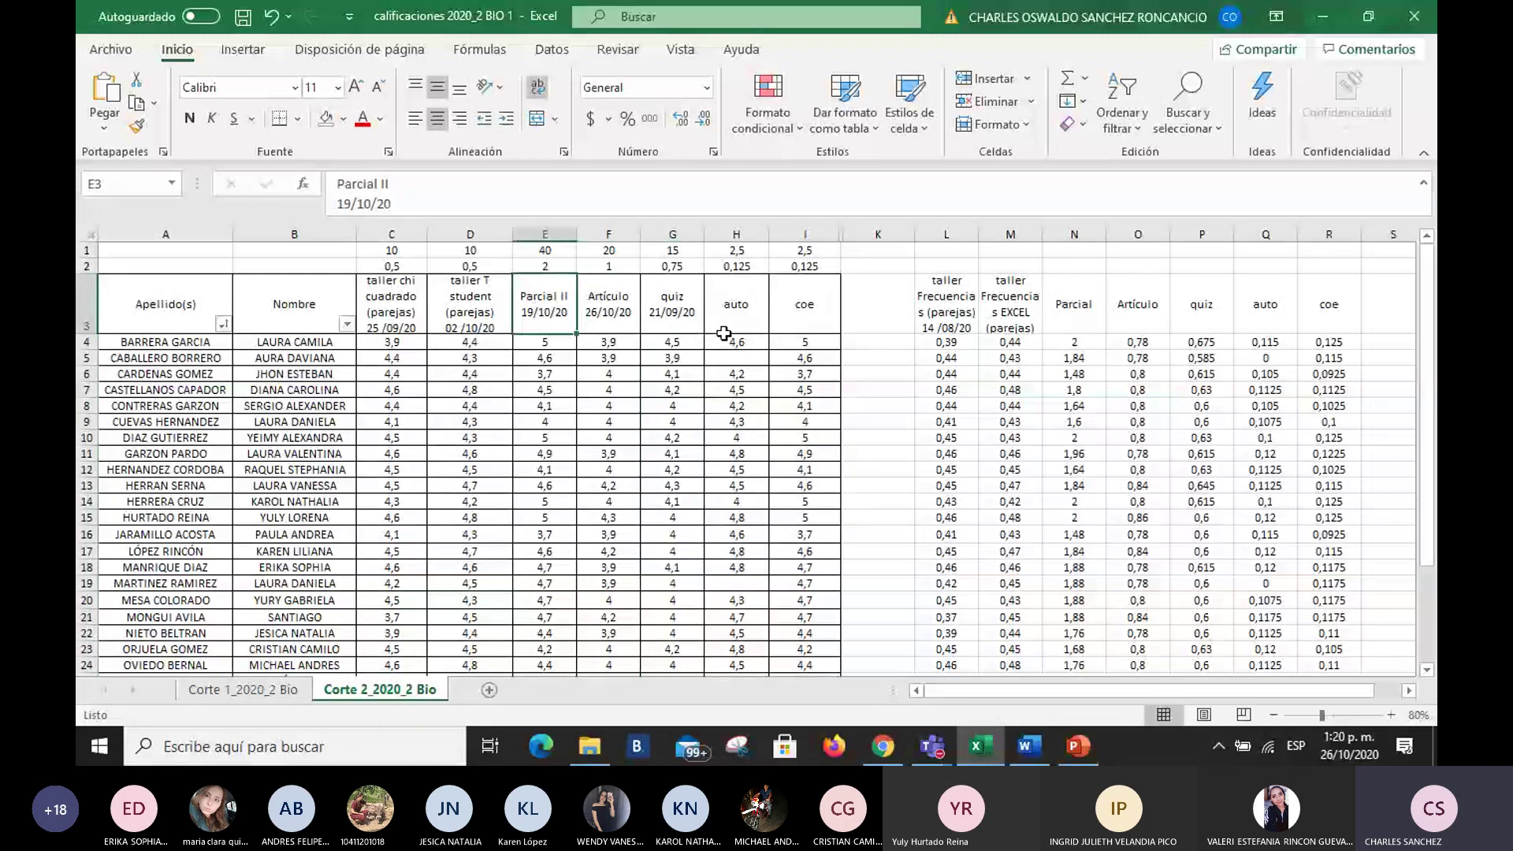
left_click_drag(723, 333, 754, 669)
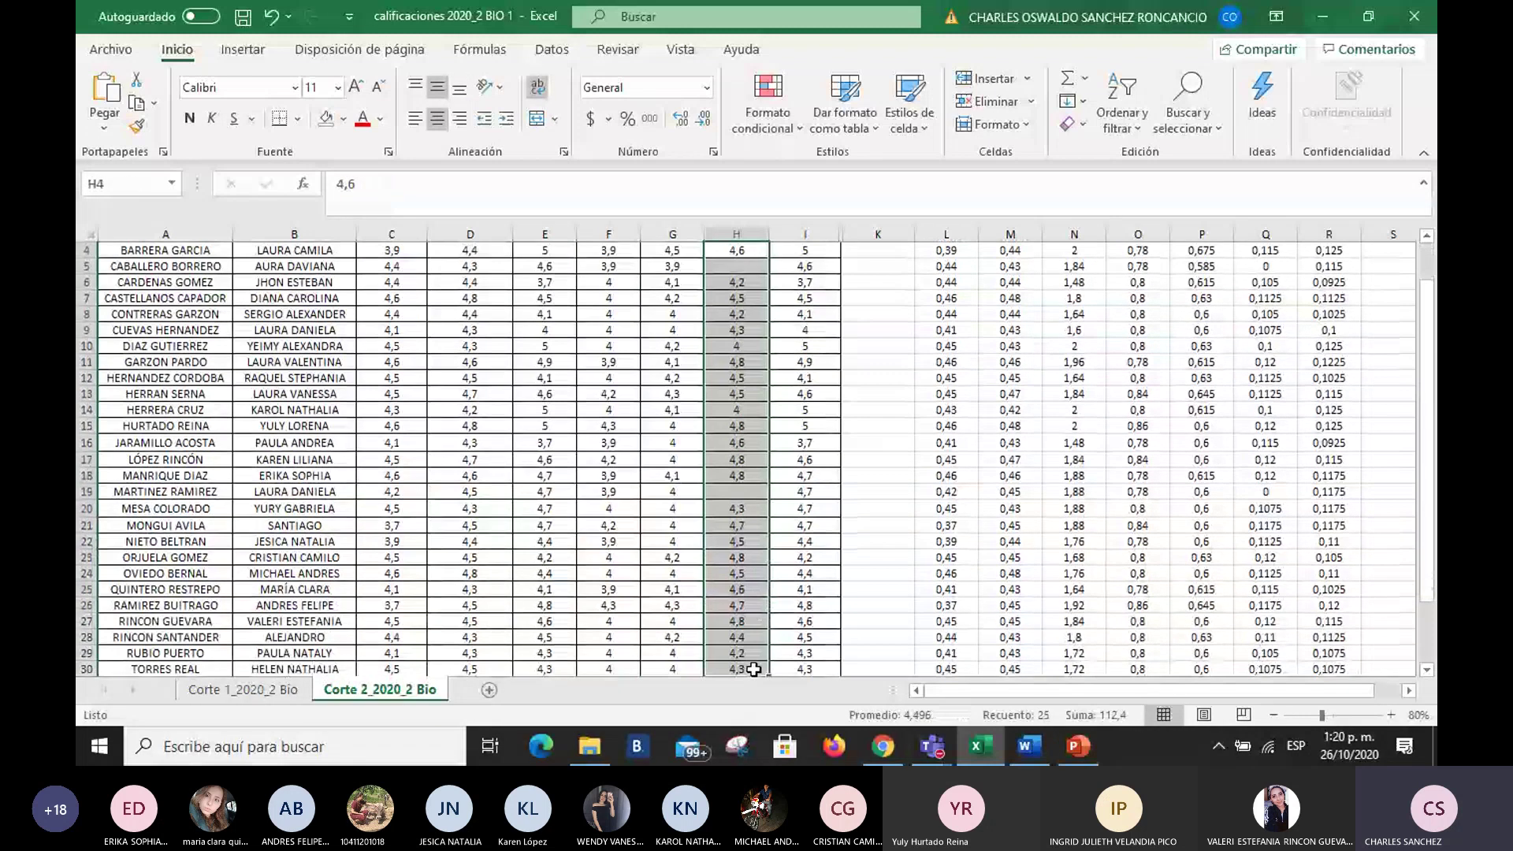
scroll(801, 422, "up", 1)
left_click(898, 421)
Step: Compare the coe formulas in rows 4 and 5 with the Parcial II grade they refer to
left_click(833, 341)
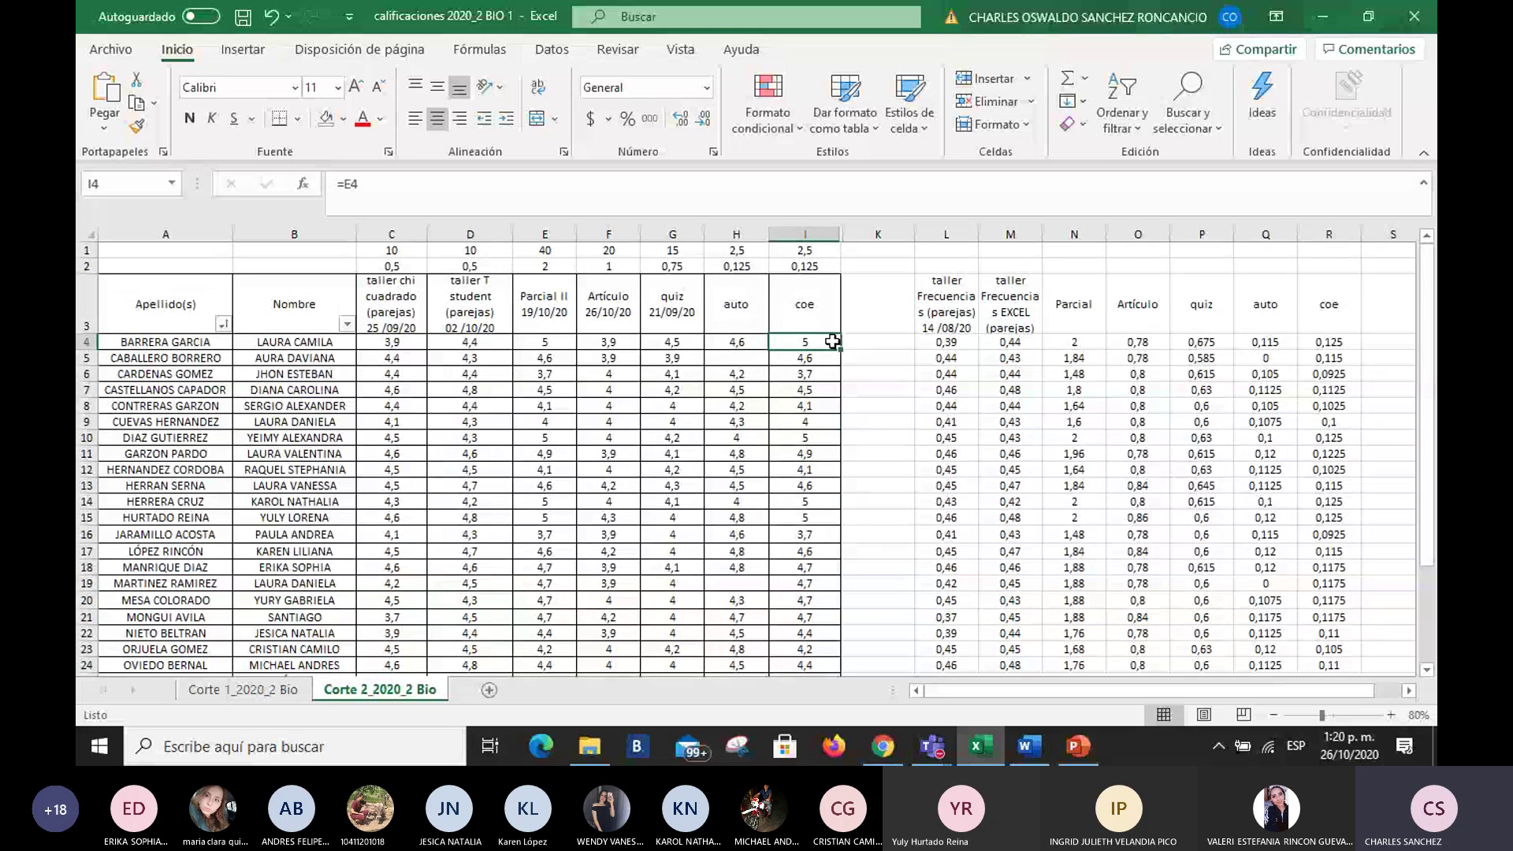
left_click(550, 340)
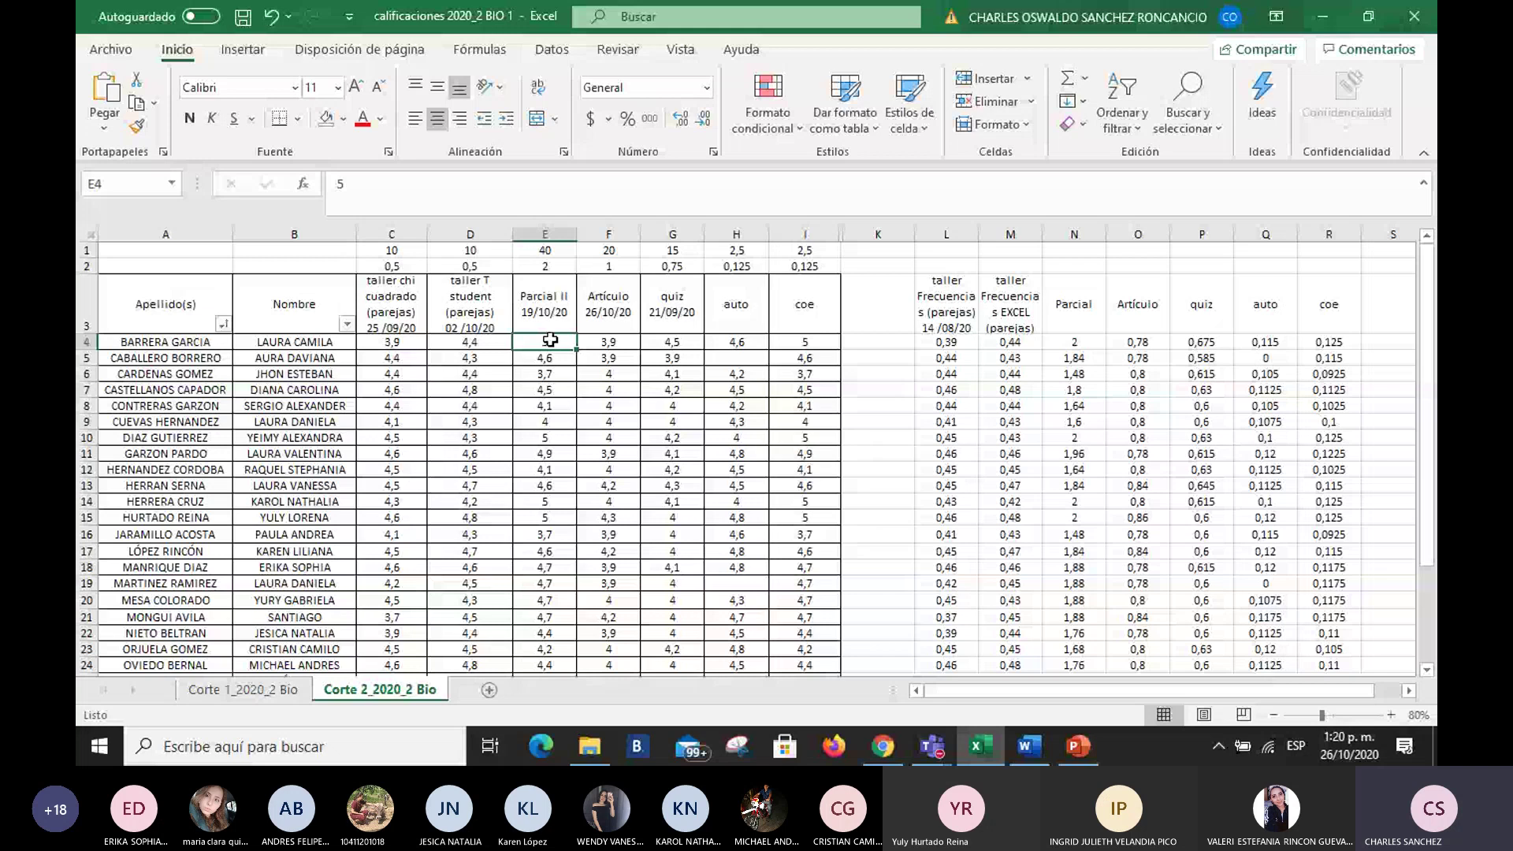
left_click(816, 342)
left_click(568, 341)
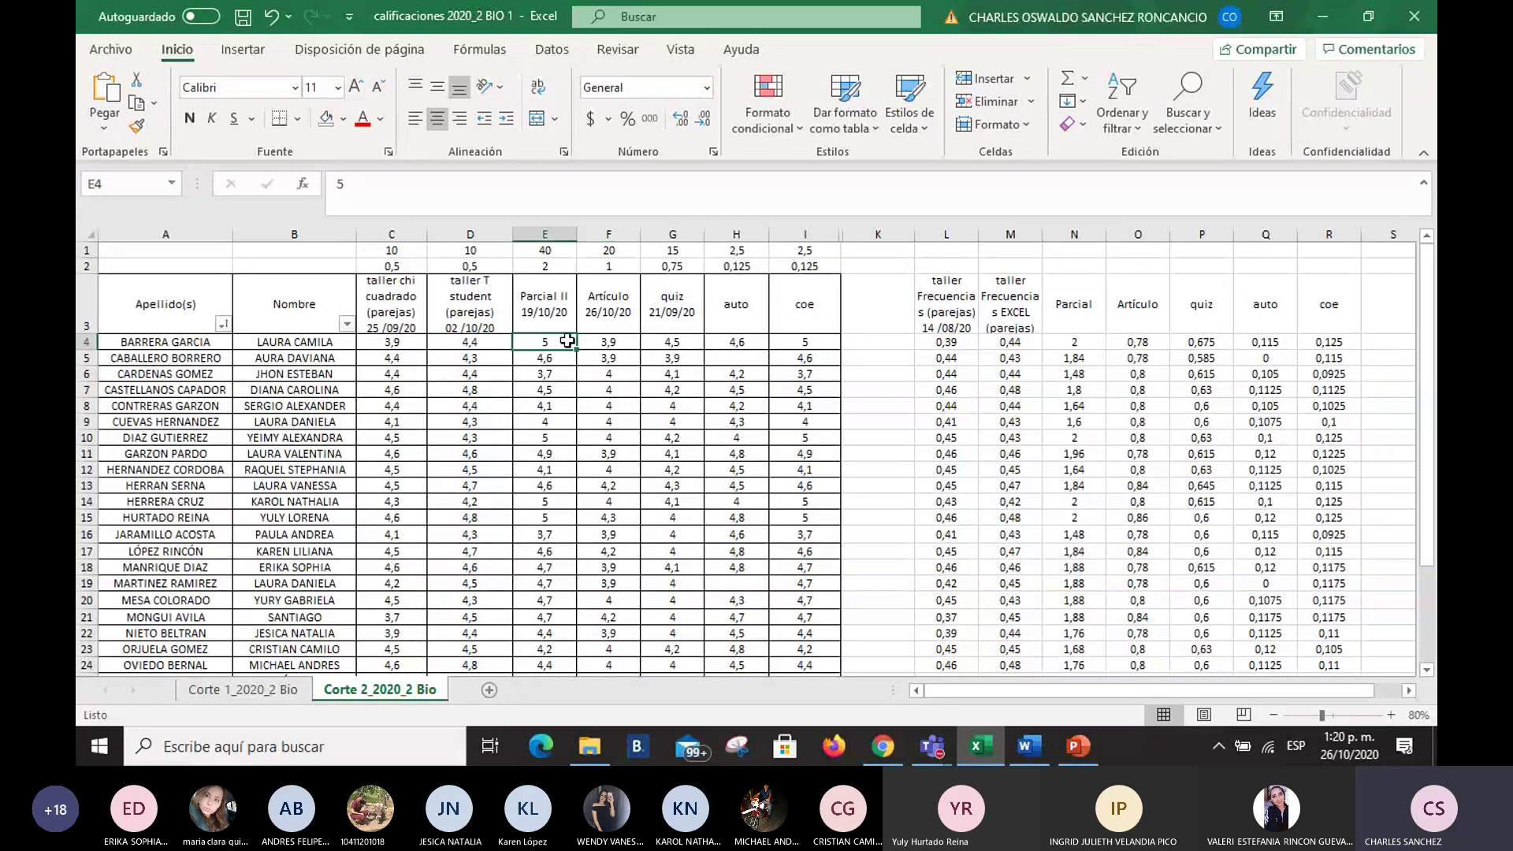
left_click(813, 345)
left_click(810, 360)
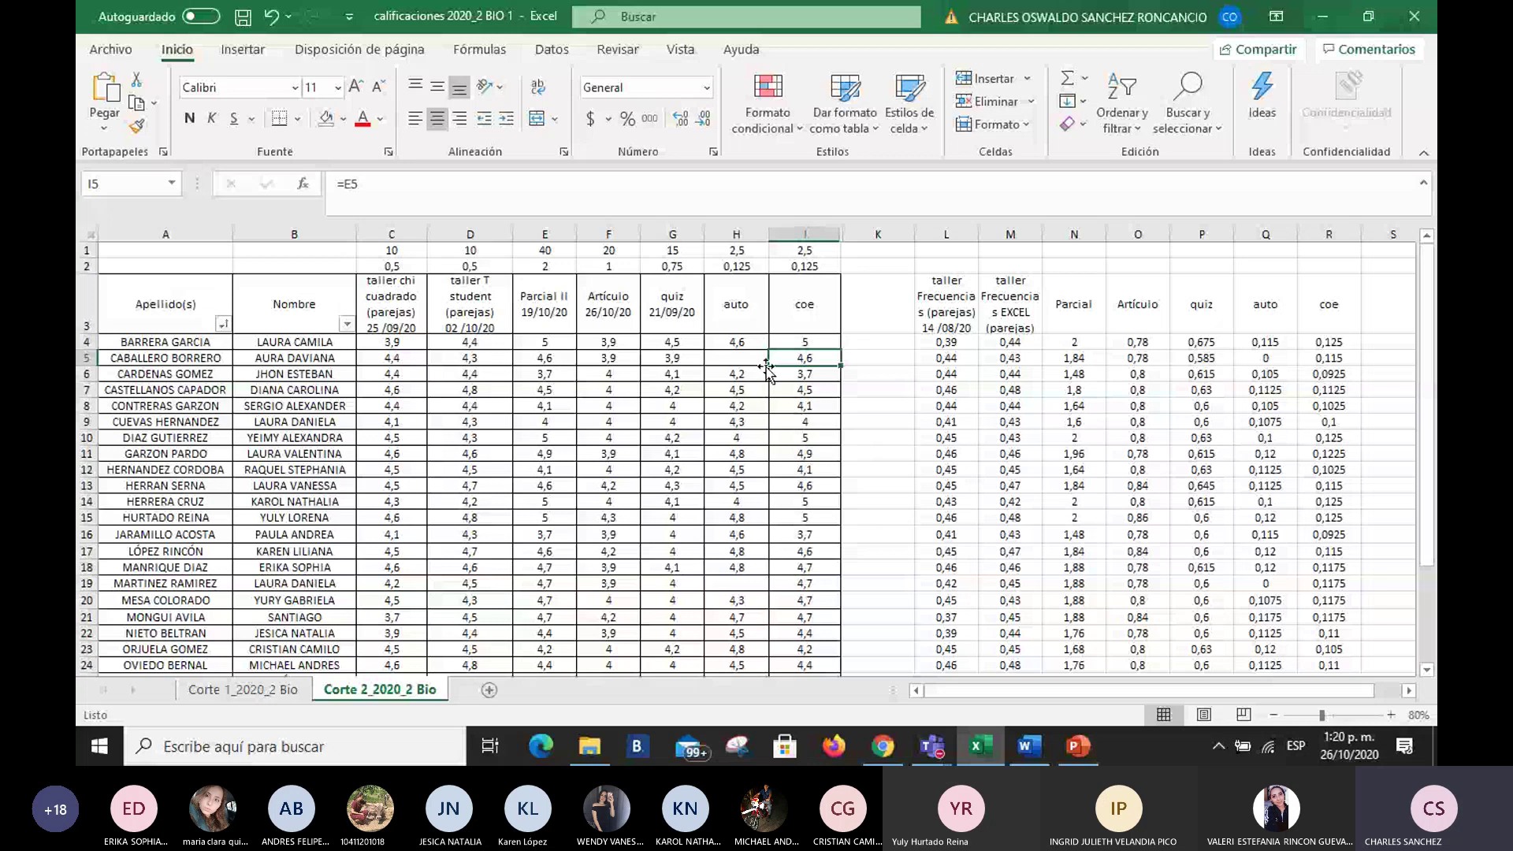
Step: Recheck the Artículo grades in F4:F28 and the first coe grade, and switch back to the course page in Chrome
left_click_drag(608, 340, 623, 637)
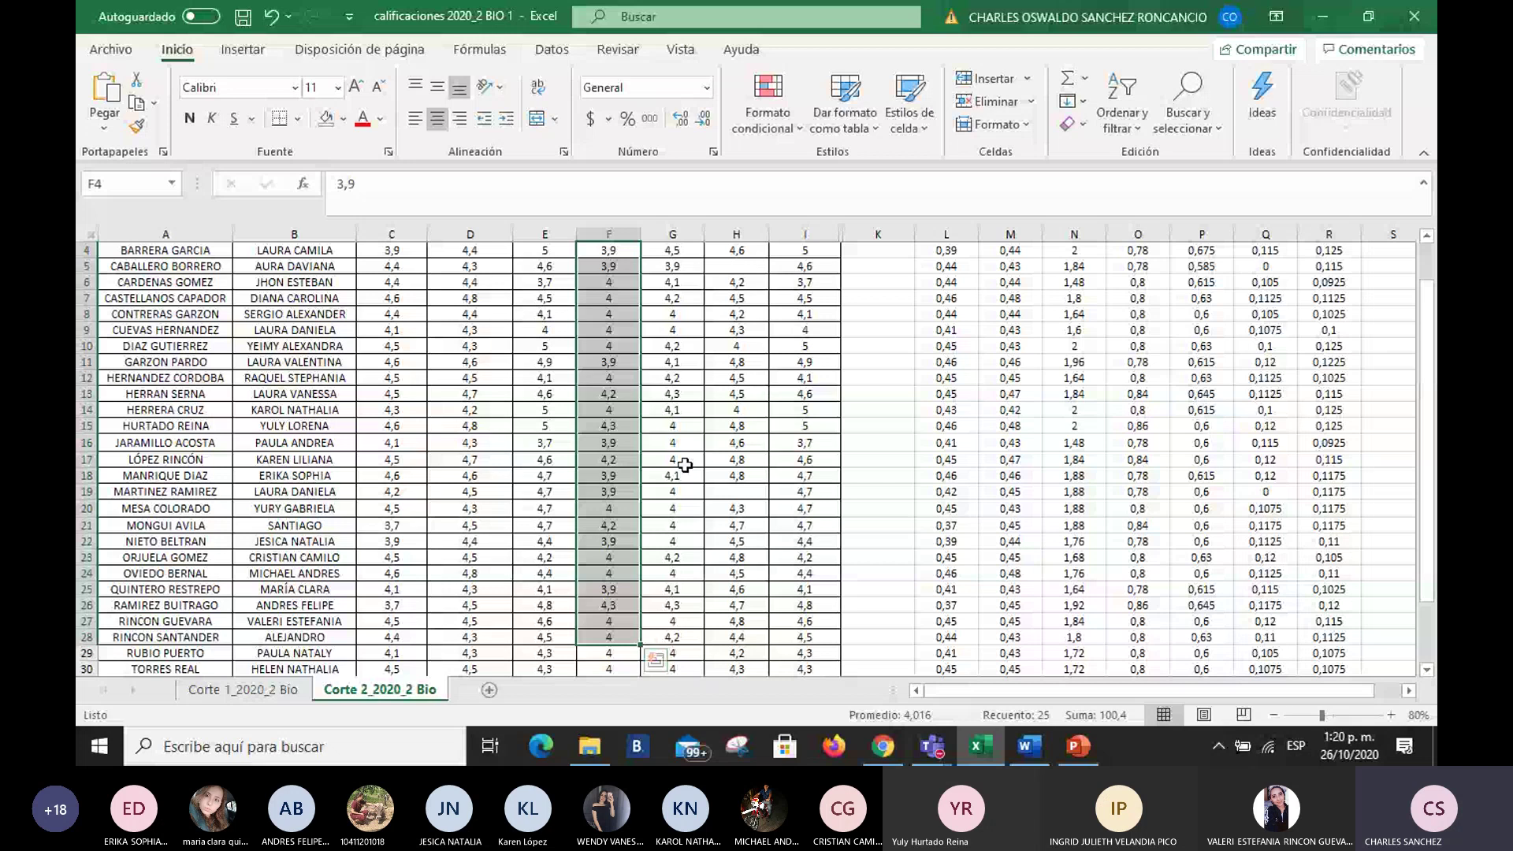
scroll(685, 465, "up", 1)
left_click(805, 342)
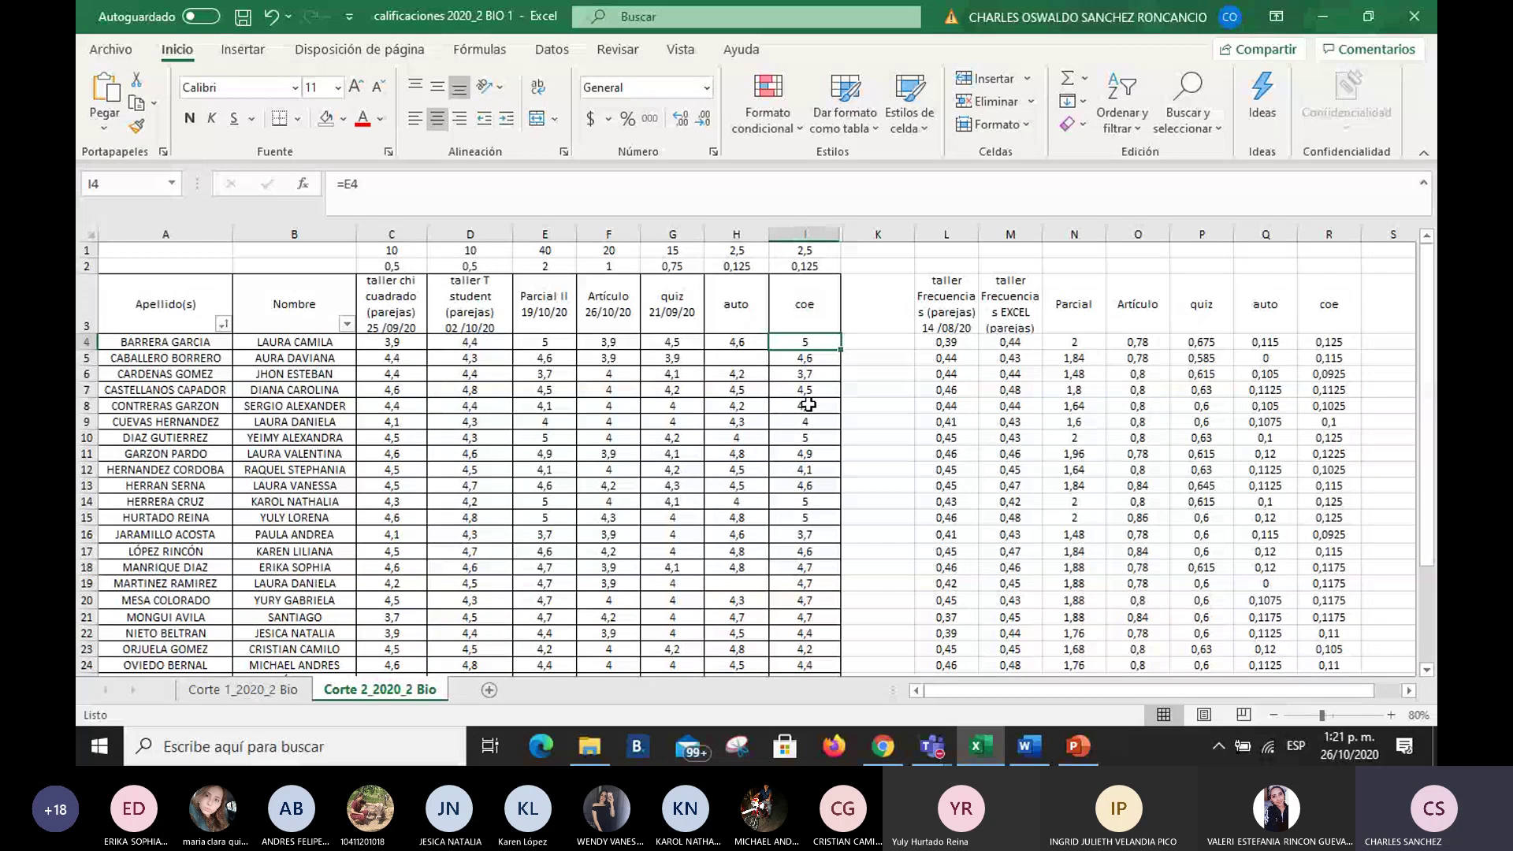
scroll(808, 405, "down", 1)
scroll(798, 411, "up", 1)
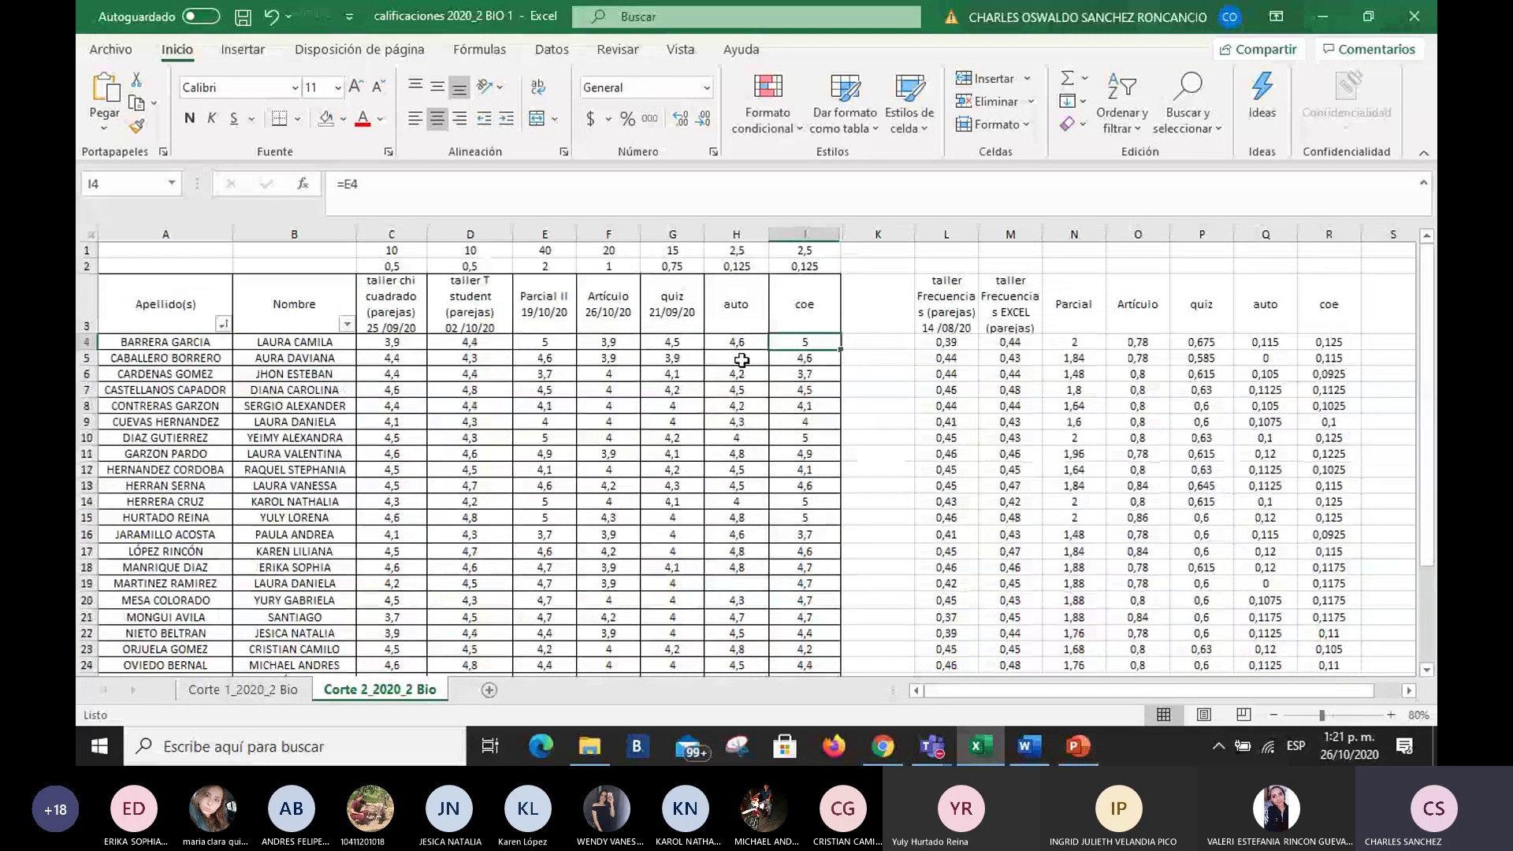
key("alt+Tab")
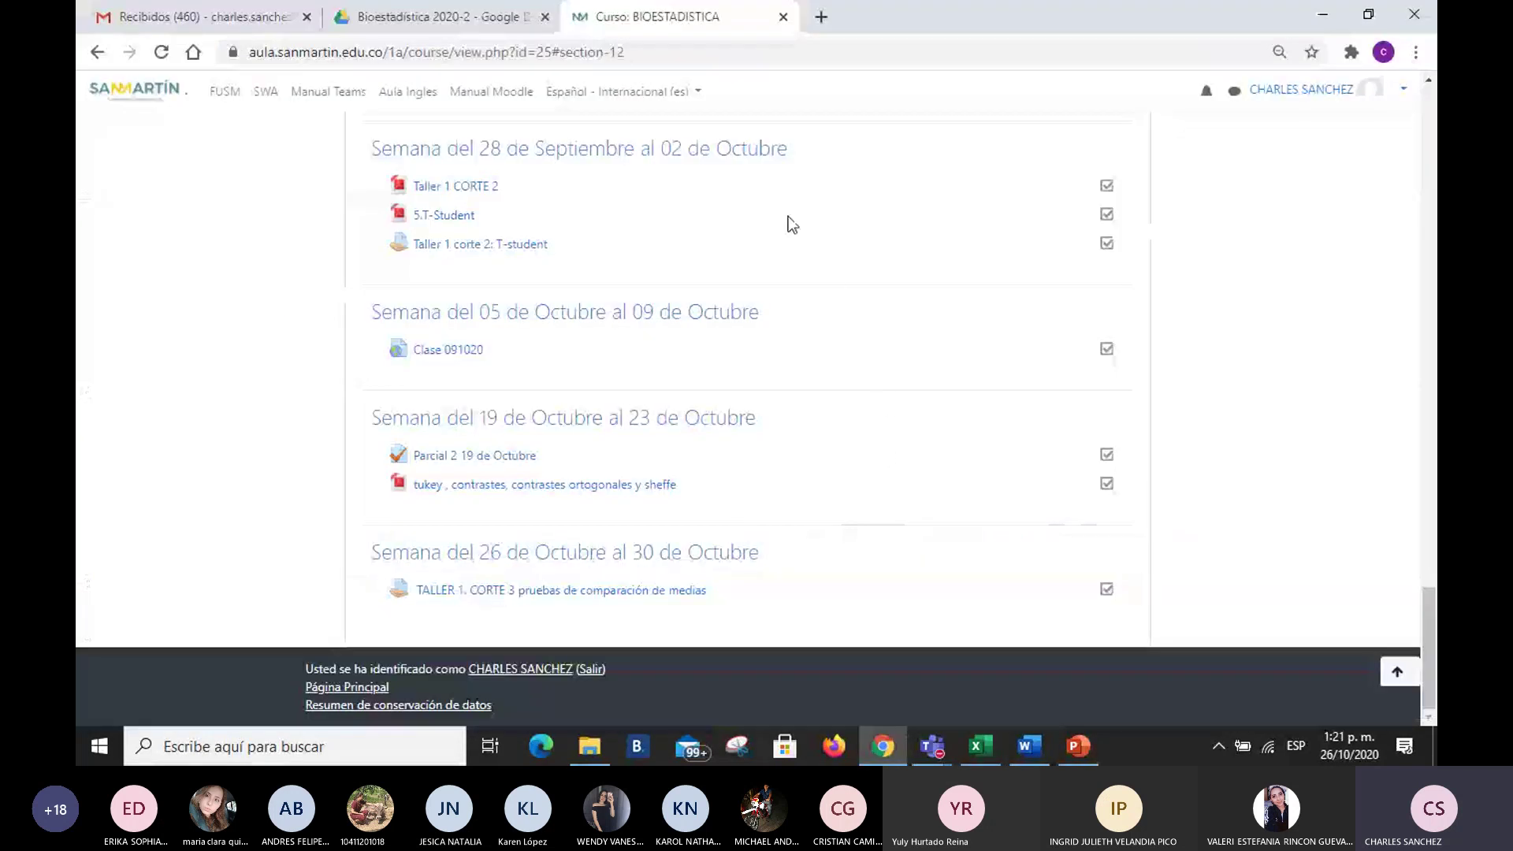
Step: Switch to the Teams class meeting and check the participants and the meeting chat for the self-assessment grades students reported
key("alt+Tab")
mouse_move(932, 746)
left_click(908, 663)
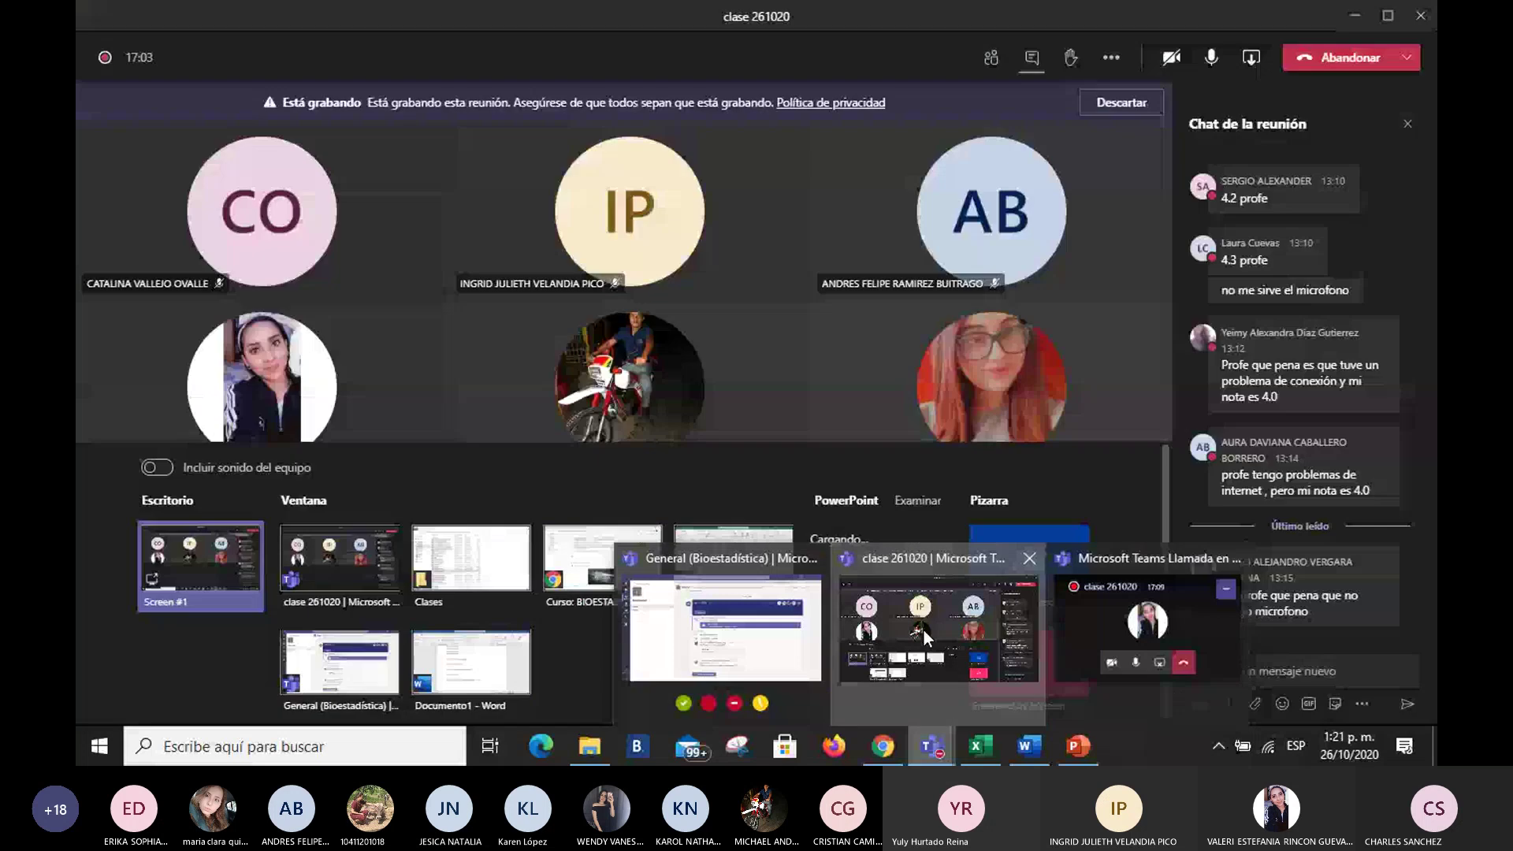
left_click(990, 61)
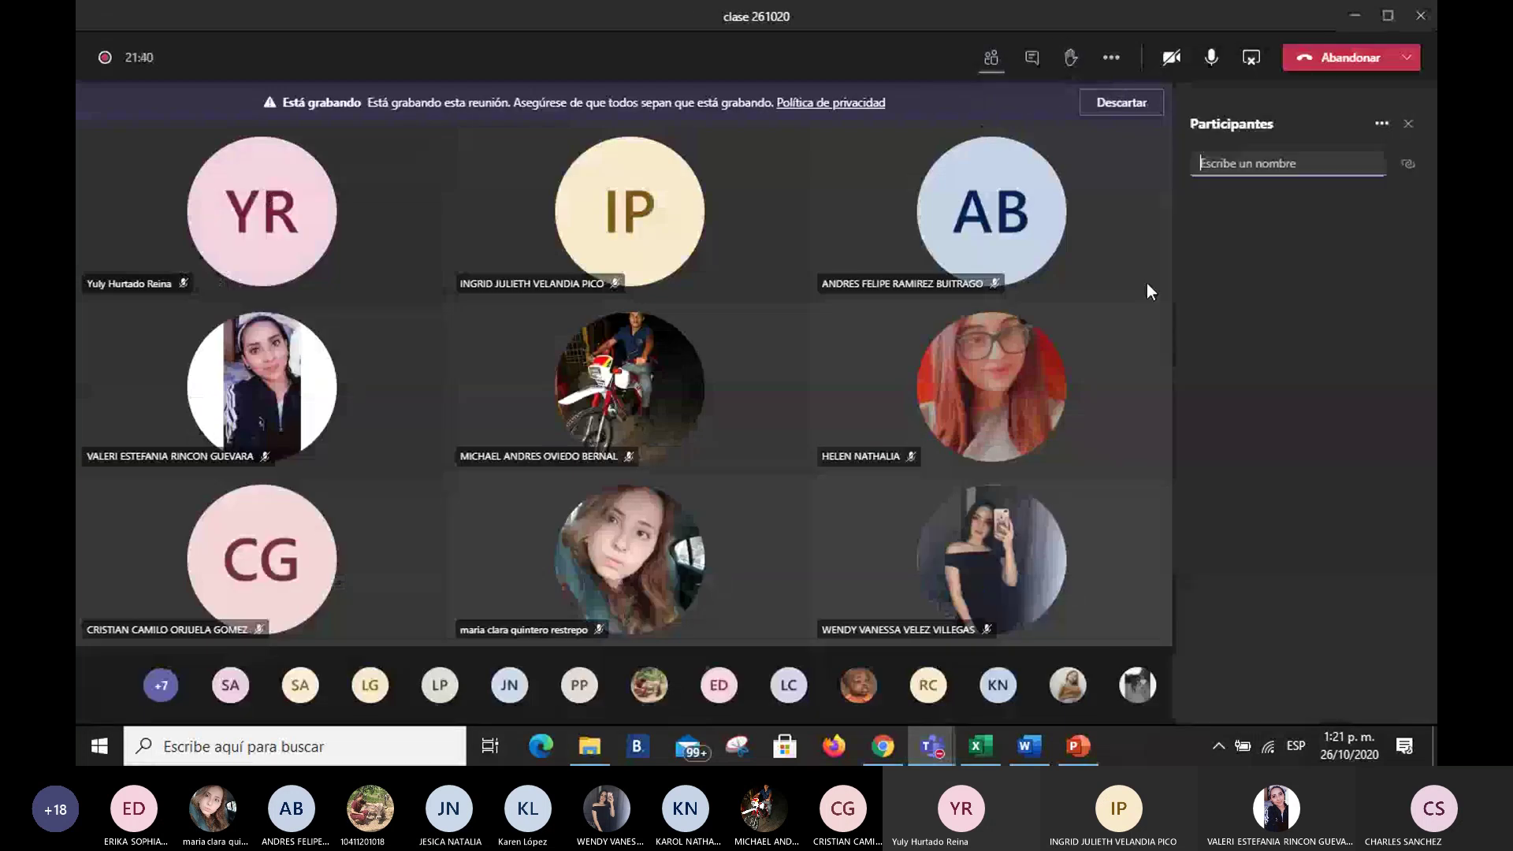
left_click(1031, 58)
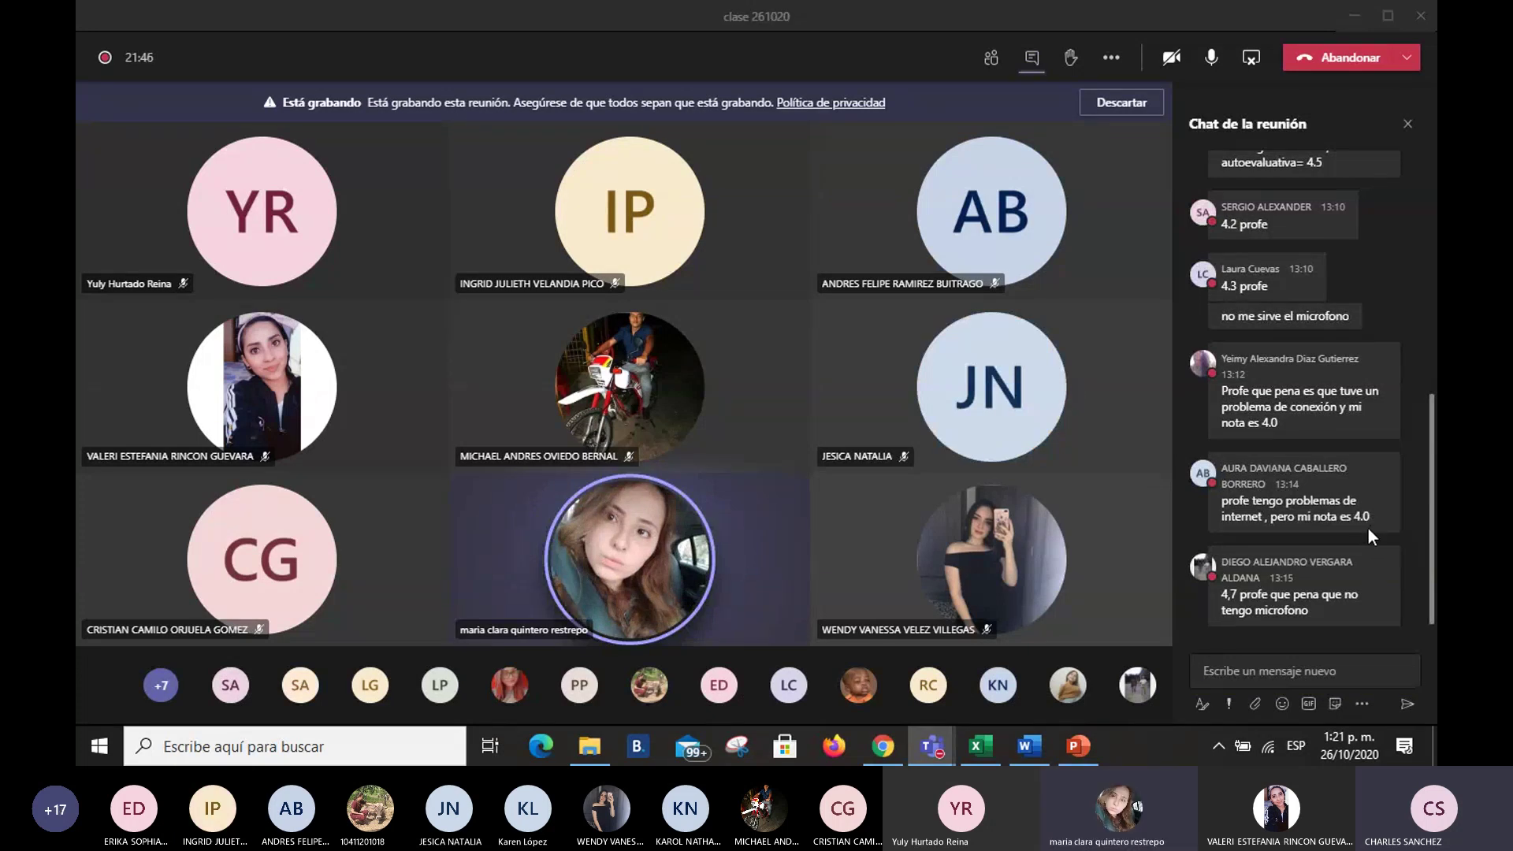
Step: Switch to the Excel grades workbook, enter 4 as the auto grade in H5, and go to the empty auto cell H19
key("alt+Tab")
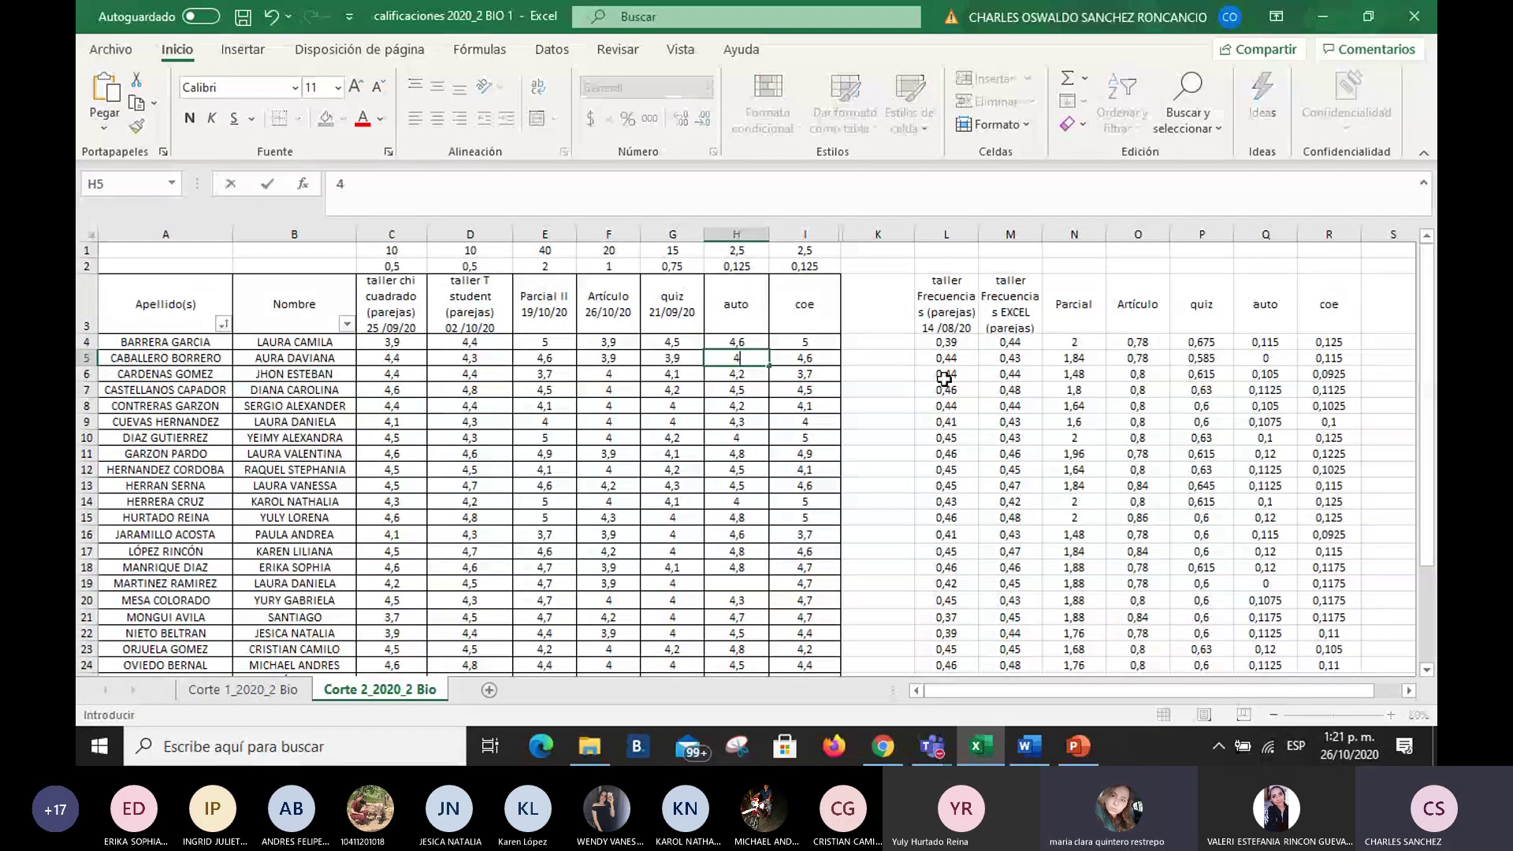
key("Return")
key("ctrl+Down")
key("Down")
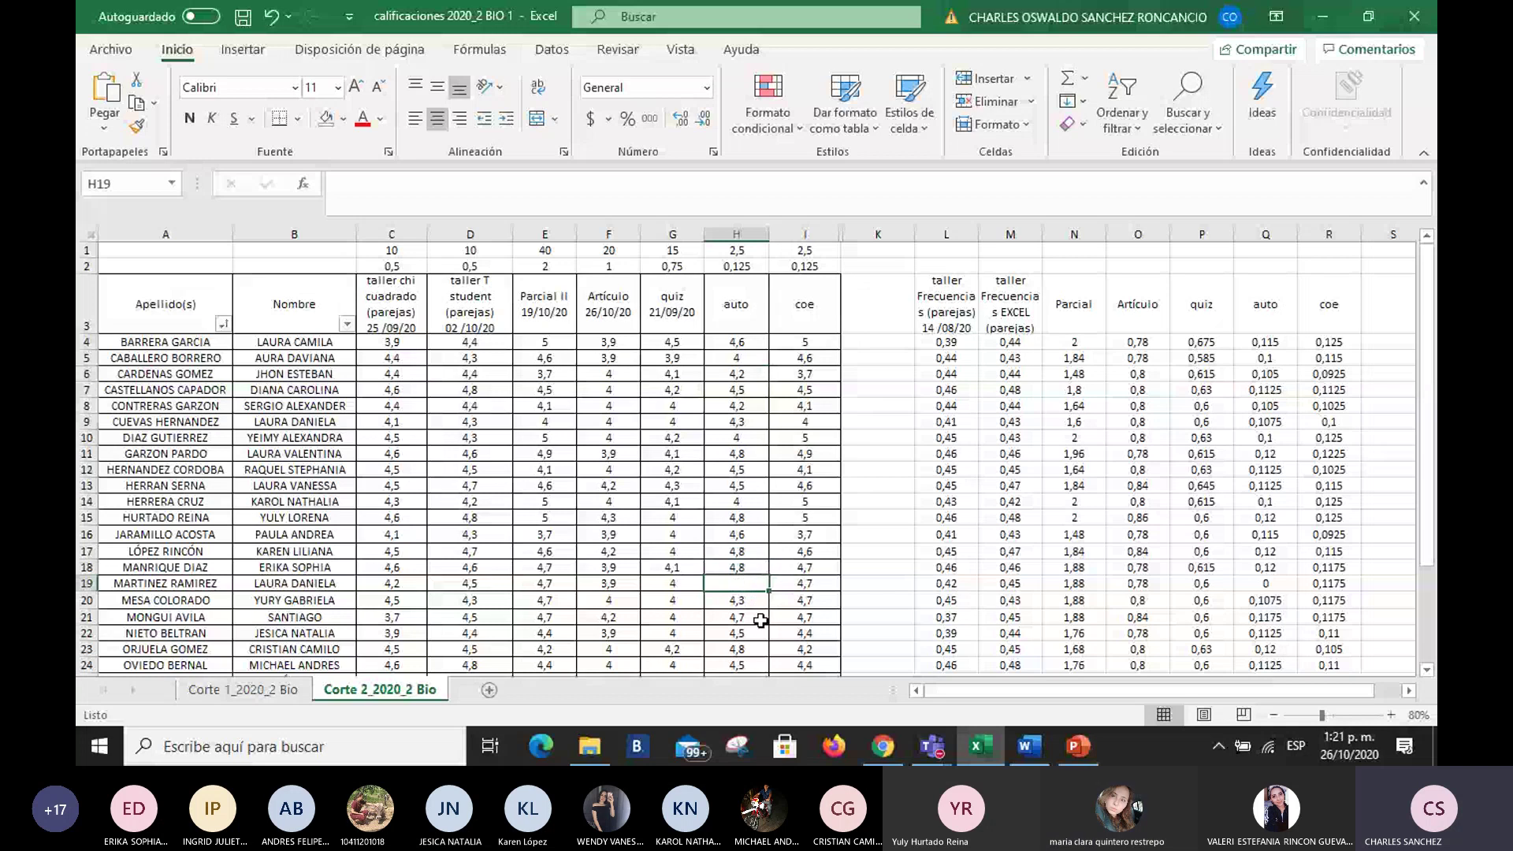
Step: Recheck the Teams meeting chat for the missing self-assessment grade, and fill the empty auto cell H19 with yellow in Excel
key("alt+Tab")
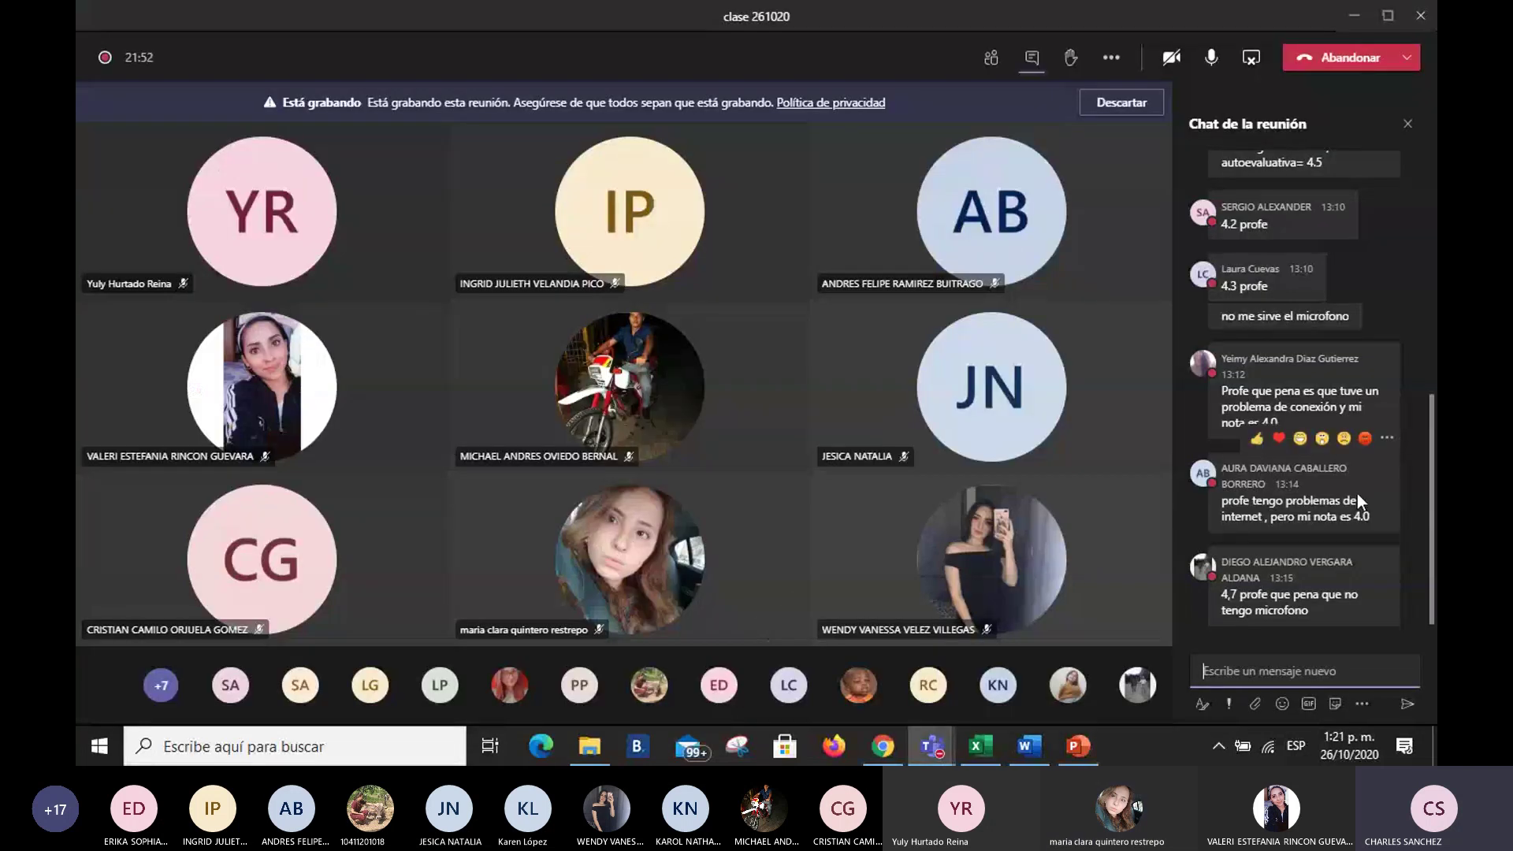
key("alt+Tab")
left_click(733, 581)
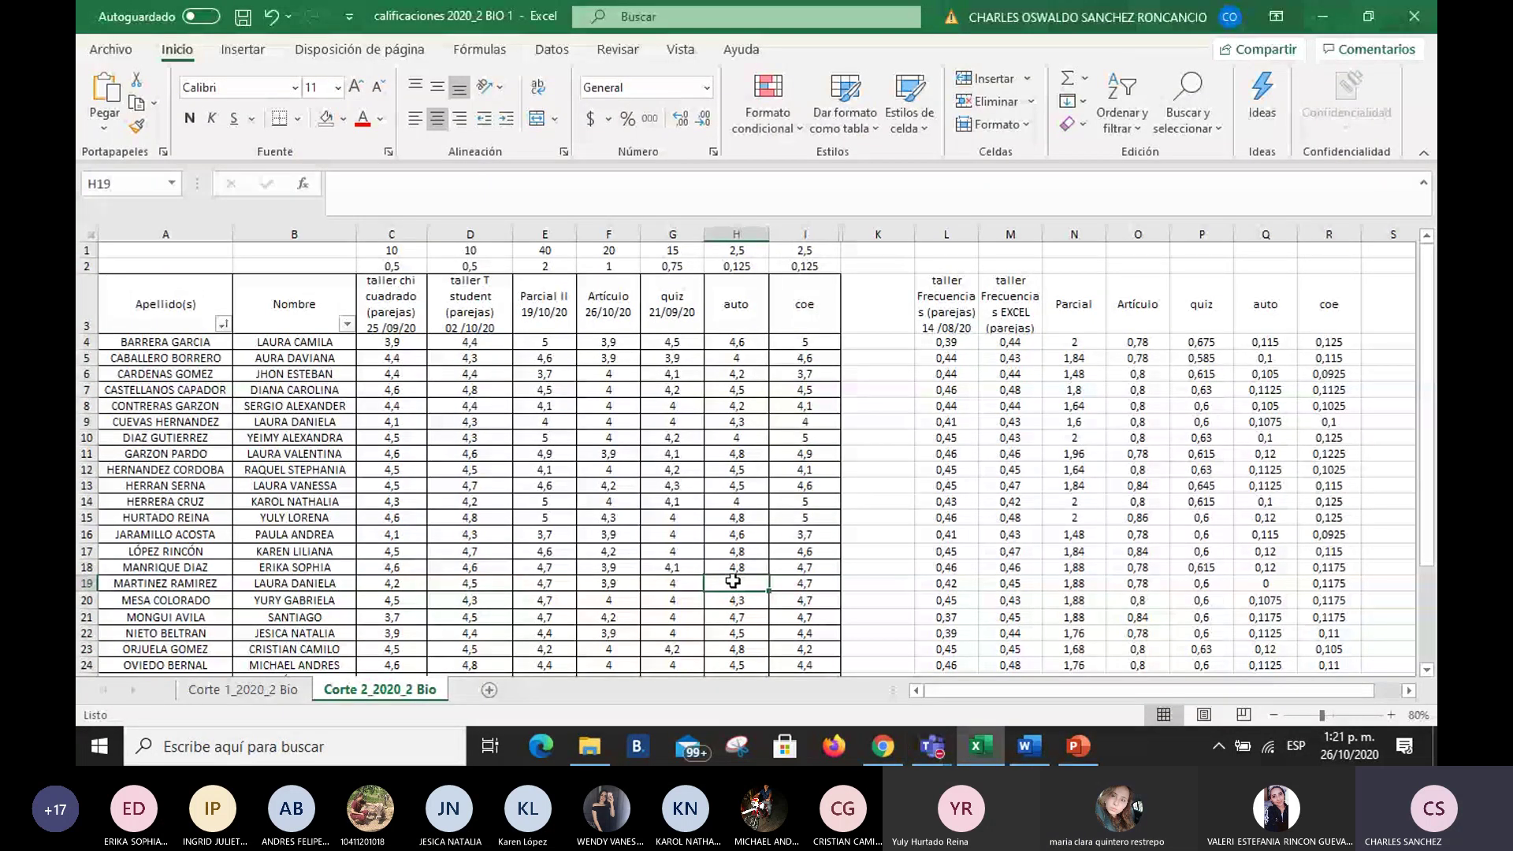
left_click(344, 118)
left_click(375, 301)
left_click(875, 568)
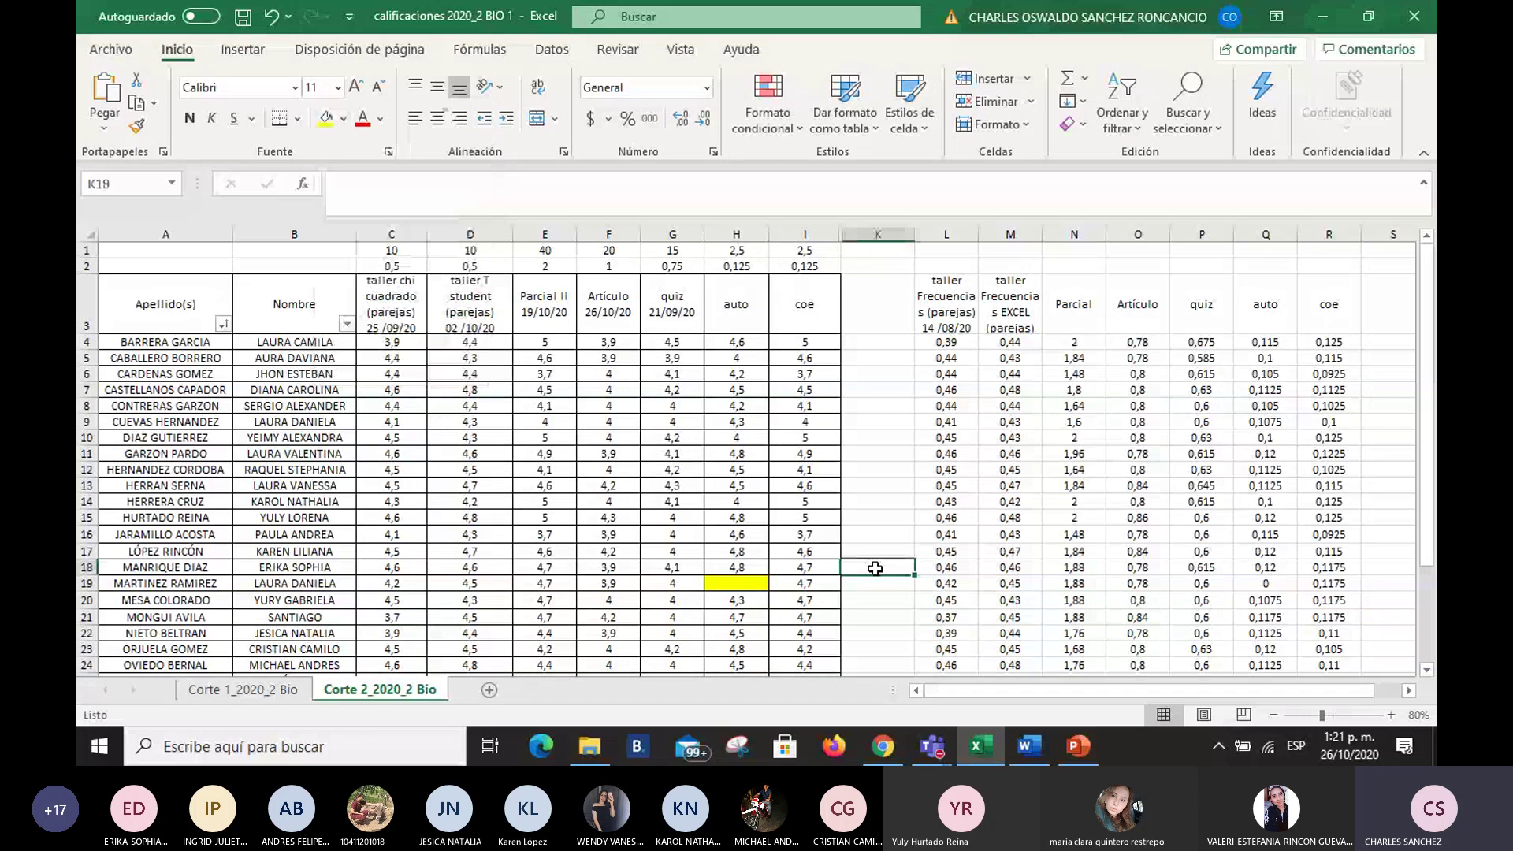
Step: Zoom the sheet out to 70% and auto-hide the ribbon so the whole grade table fits on screen
scroll(820, 447, "down", 1)
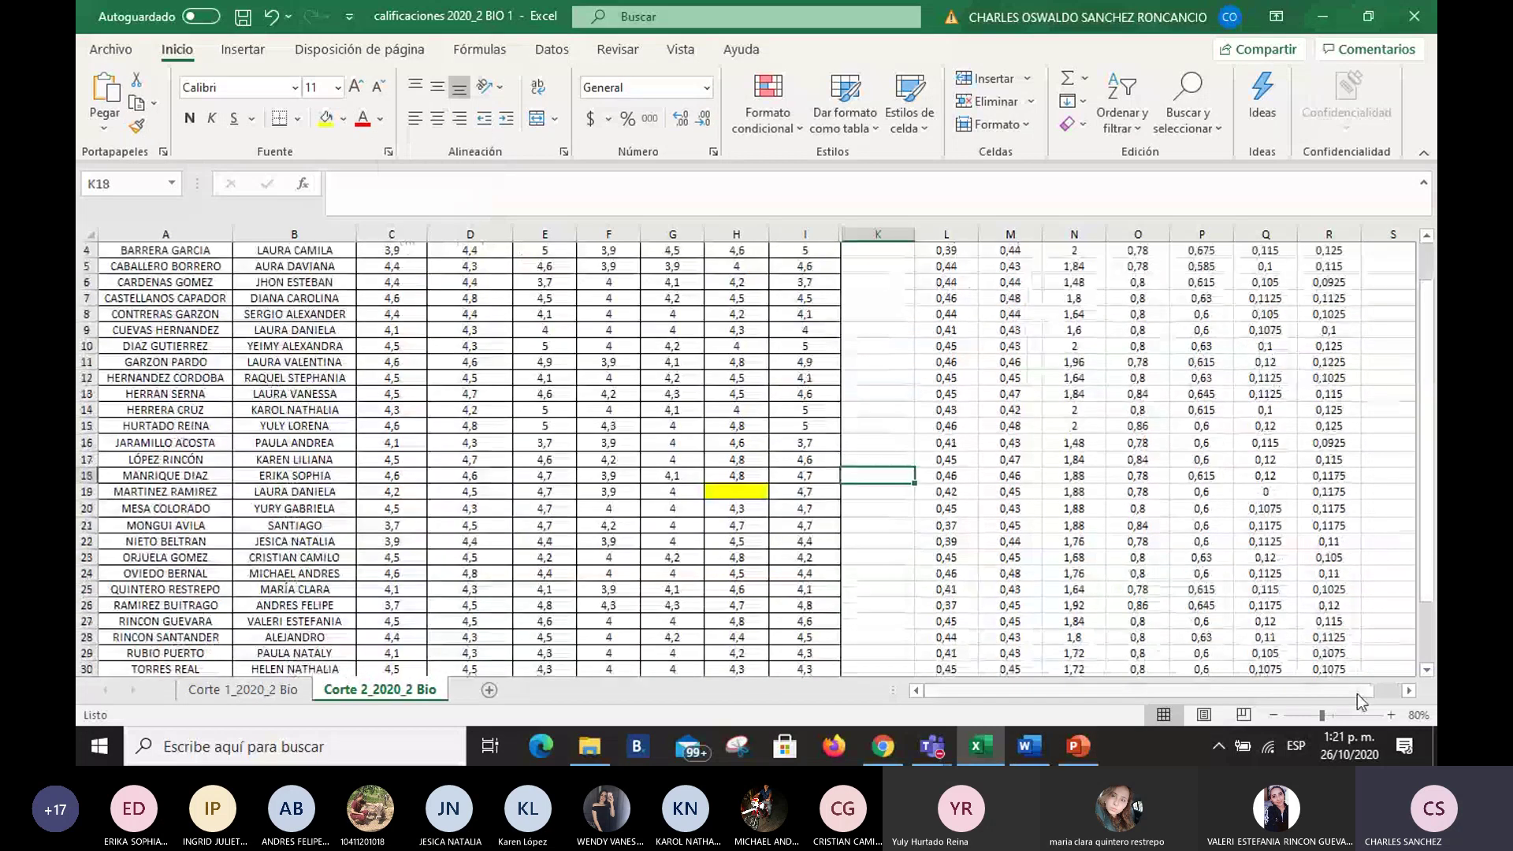
left_click(1274, 714)
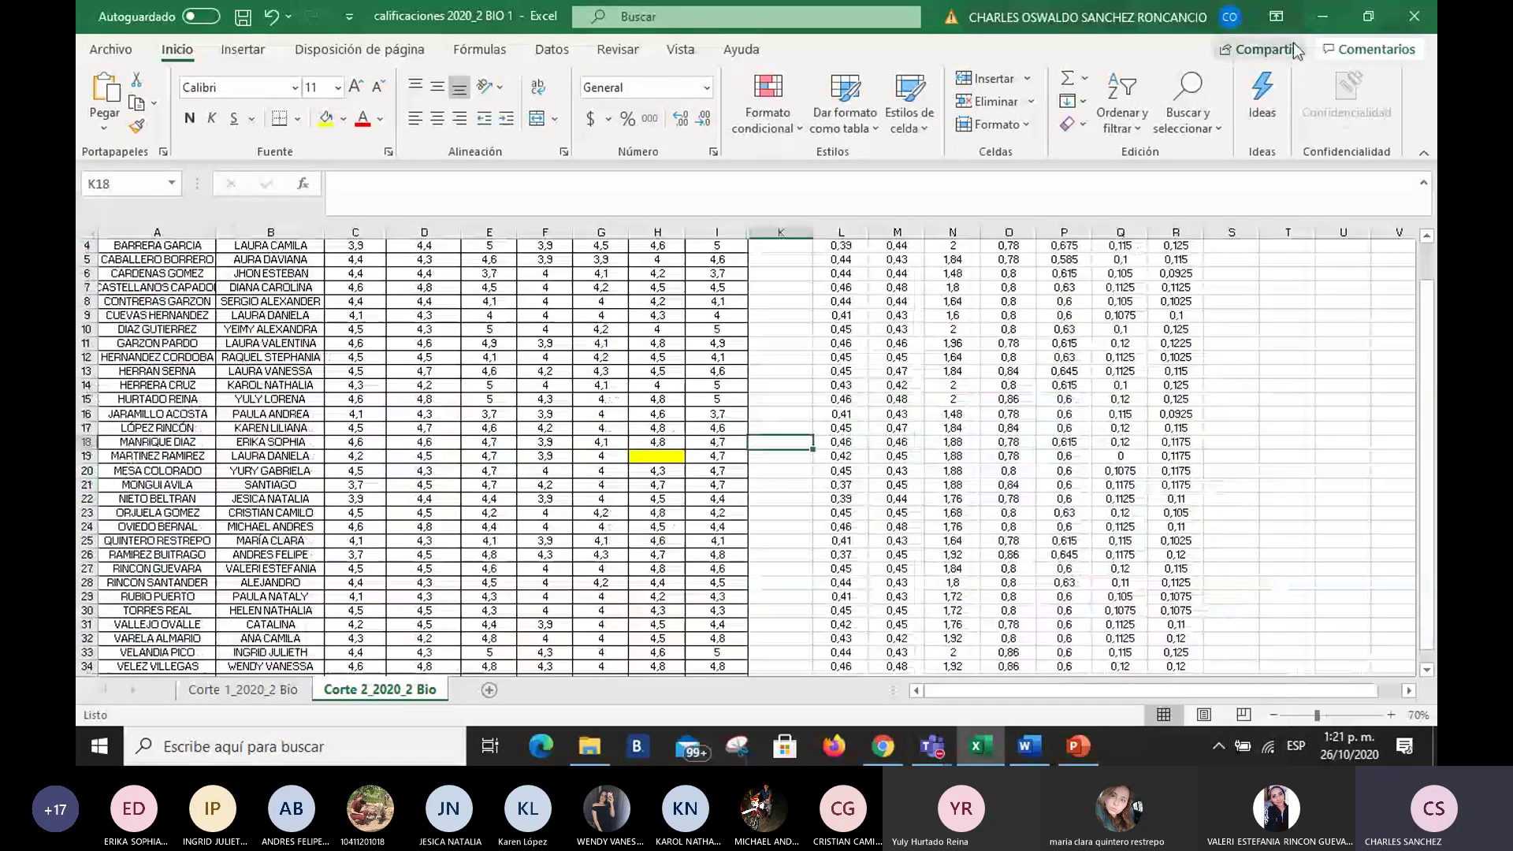
left_click(1276, 16)
left_click(1198, 63)
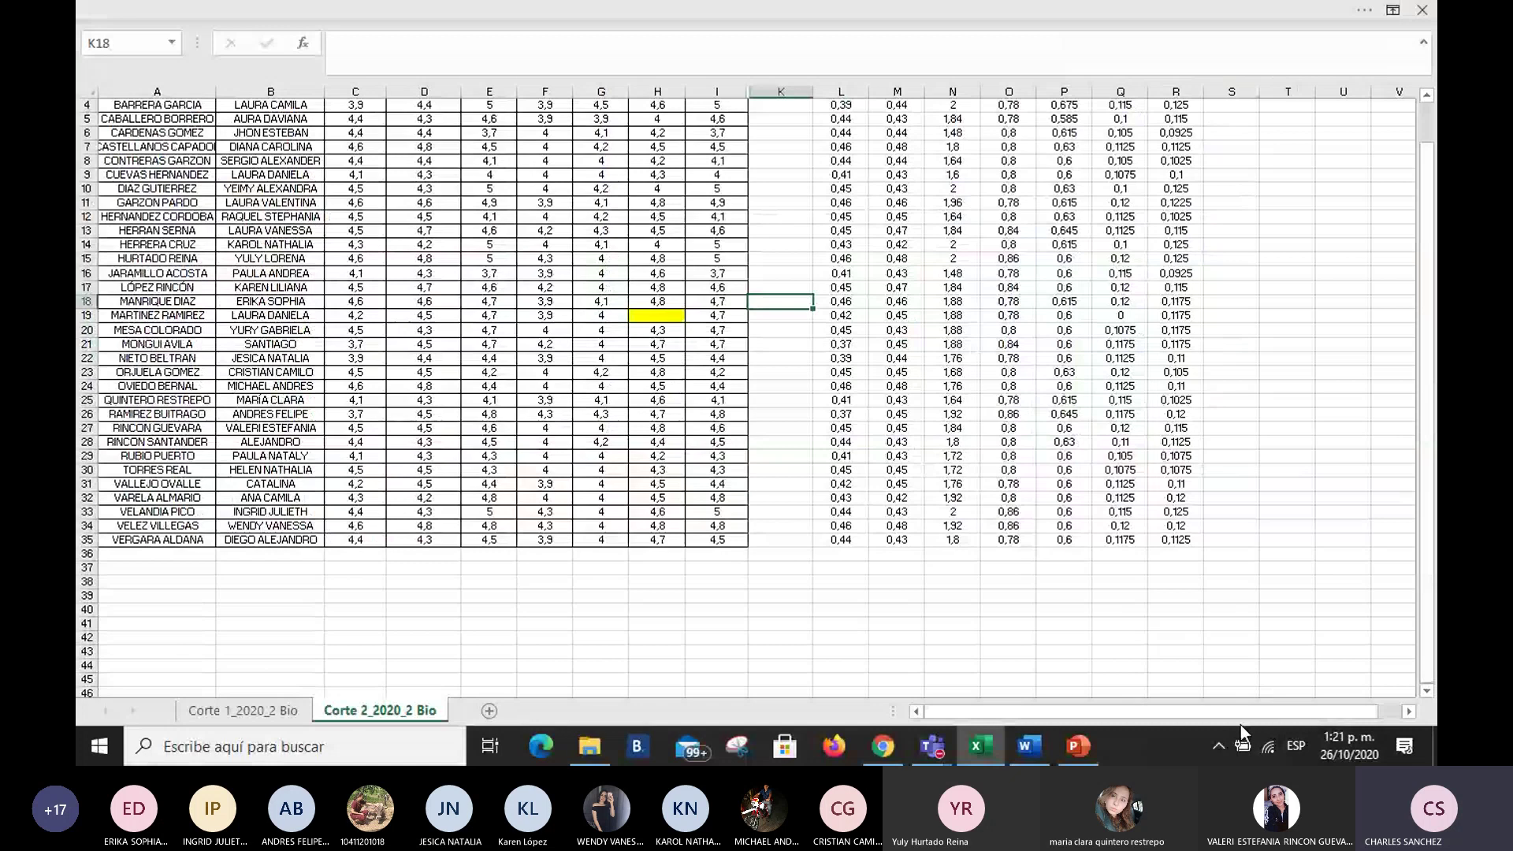
scroll(1148, 529, "up", 1)
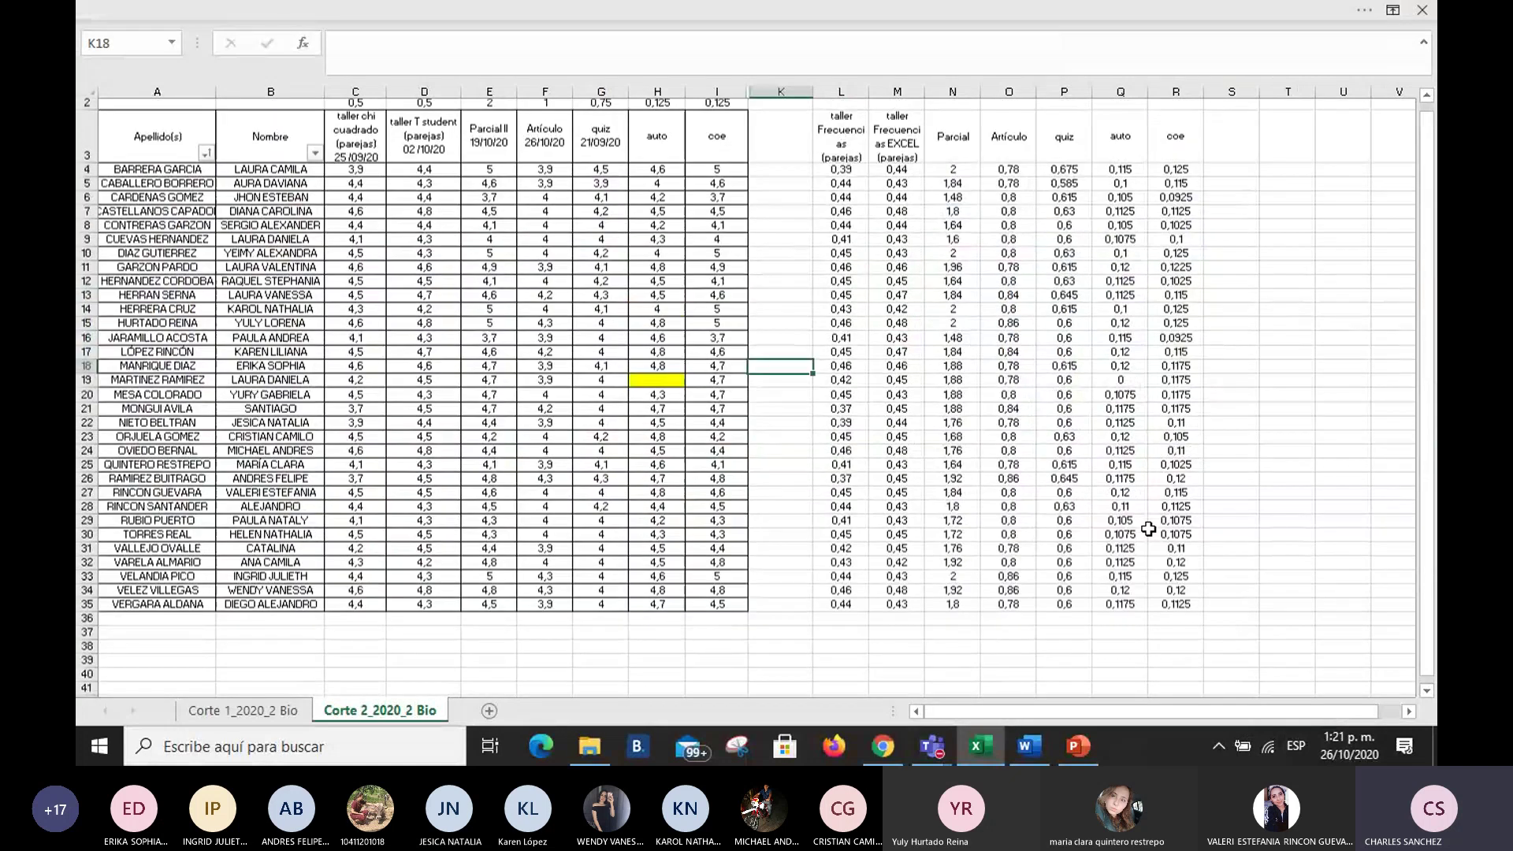
scroll(1148, 529, "up", 1)
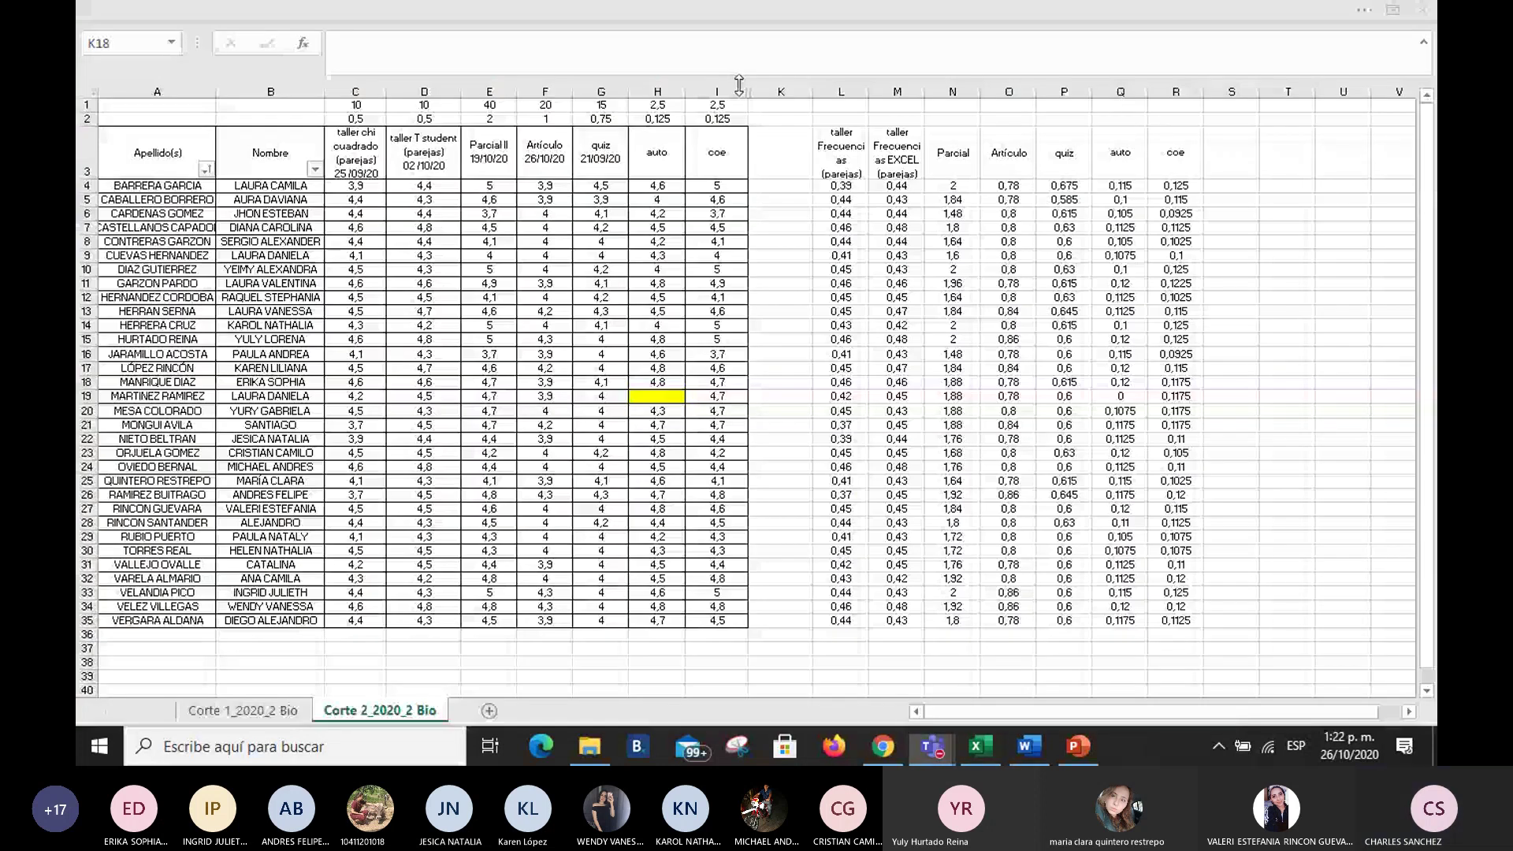
Step: Unhide the FINAL column J between the coe column I and column K
left_click(729, 93)
left_click_drag(717, 92, 755, 90)
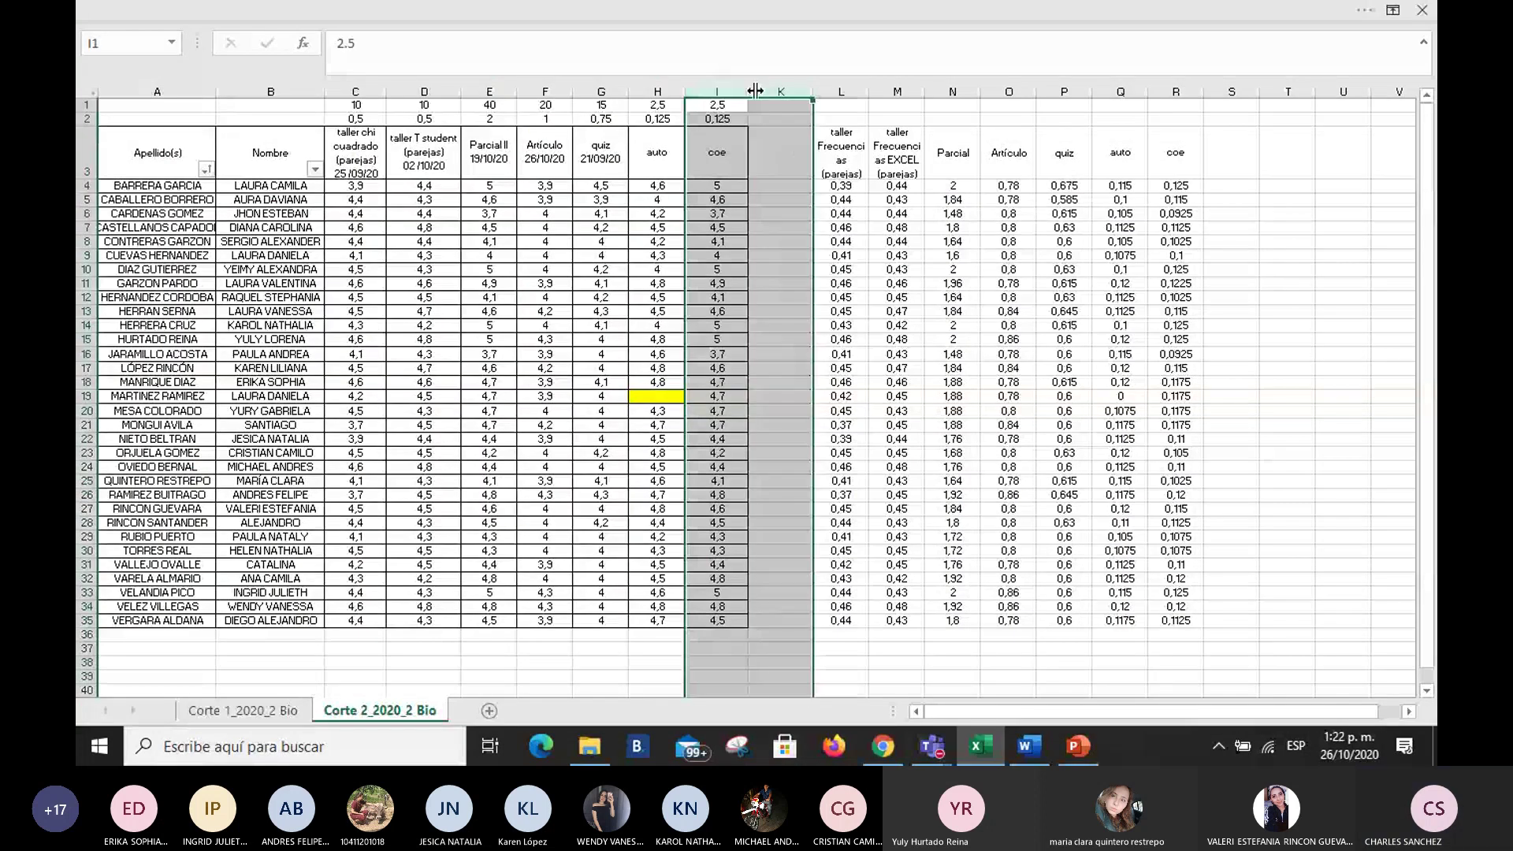
right_click(761, 91)
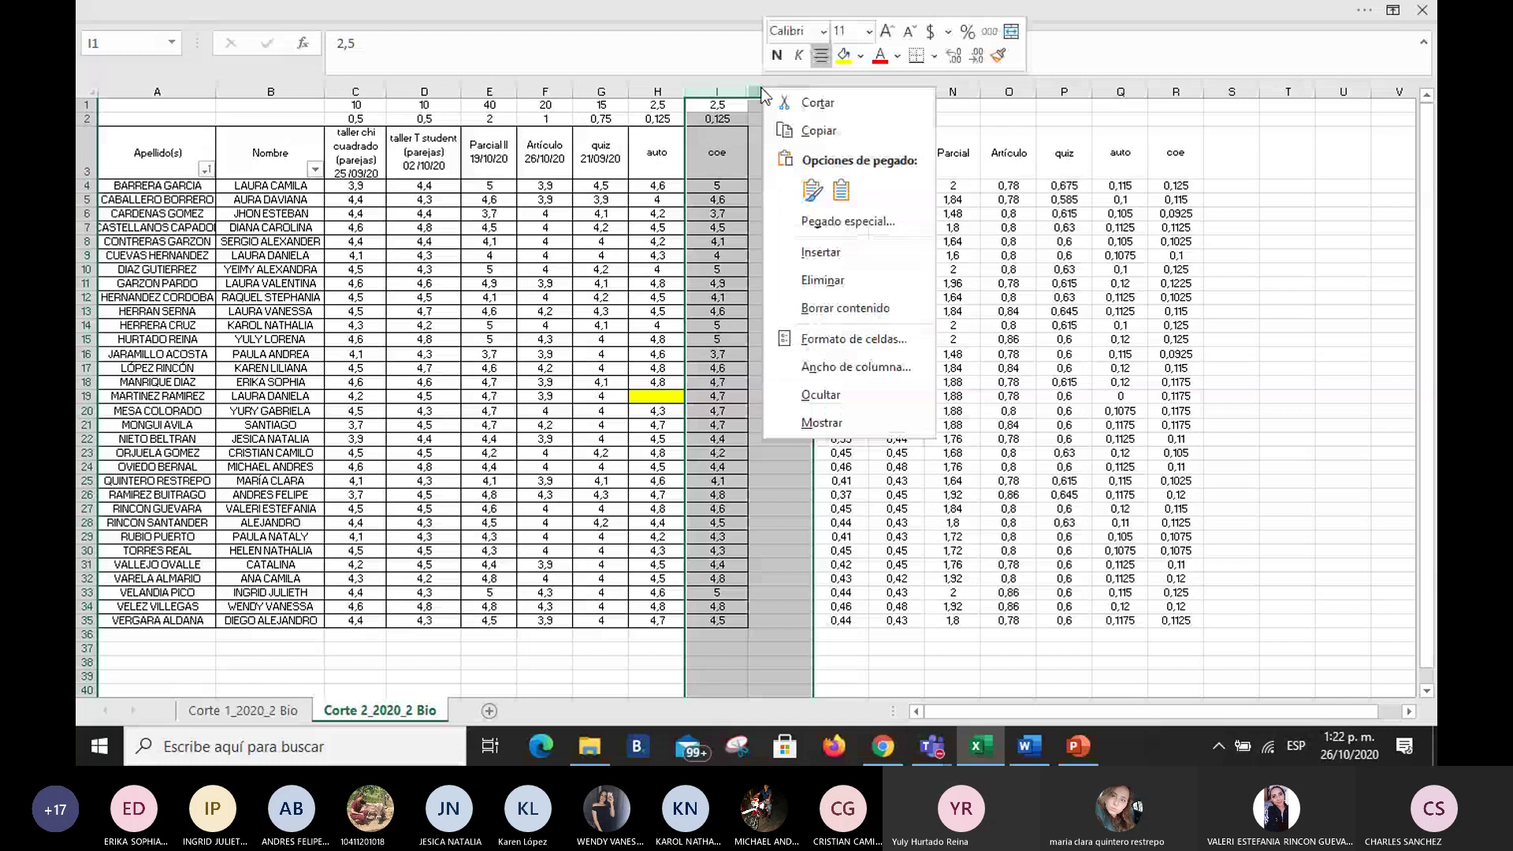
left_click(796, 421)
left_click(837, 250)
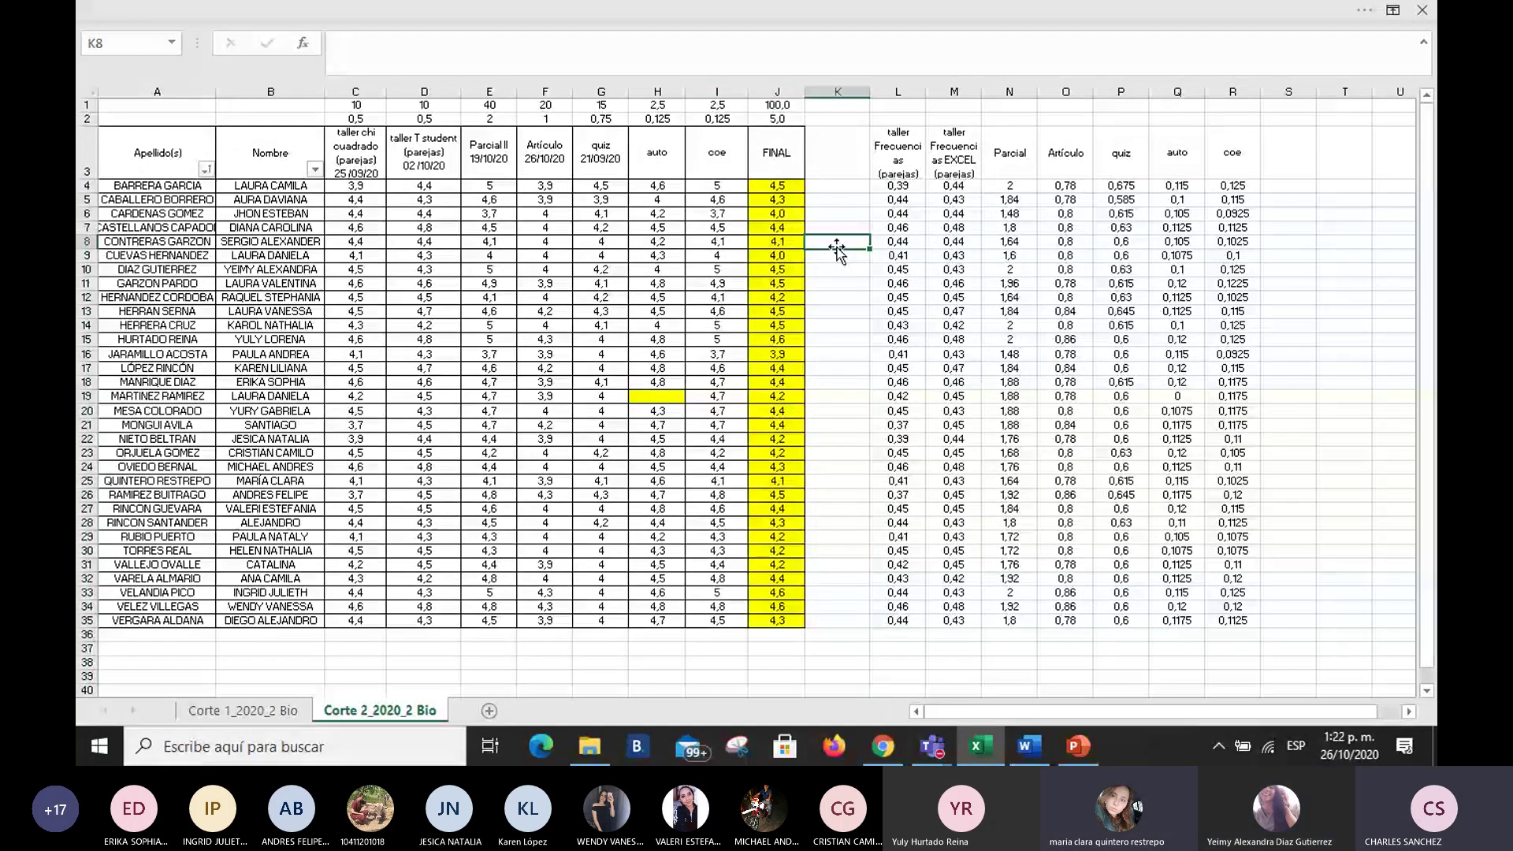
Step: Go through the students' FINAL grades one by one from J4 down to J31
left_click(788, 188)
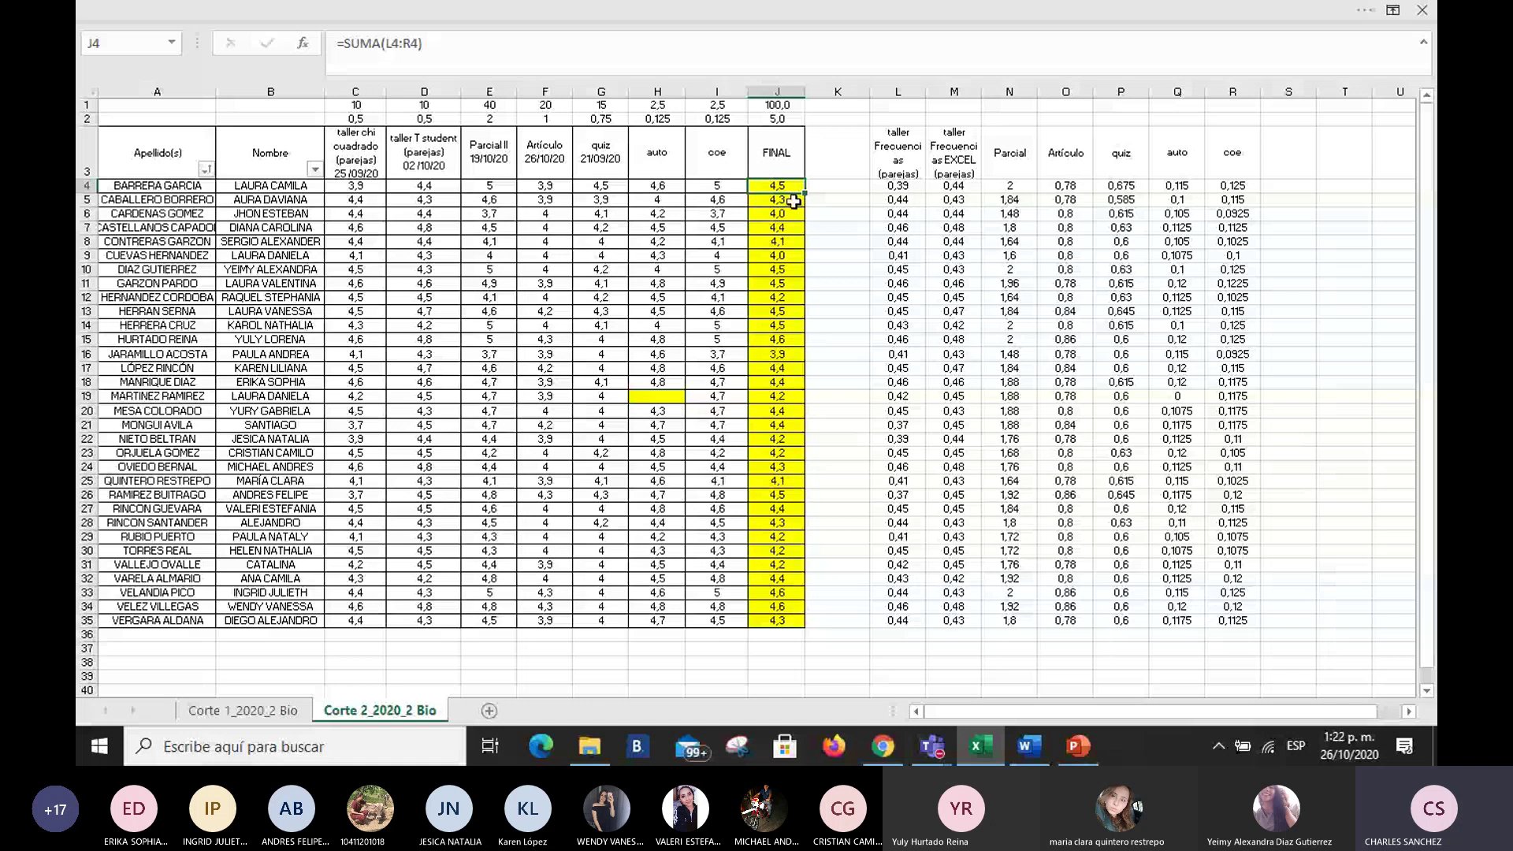
left_click(790, 209)
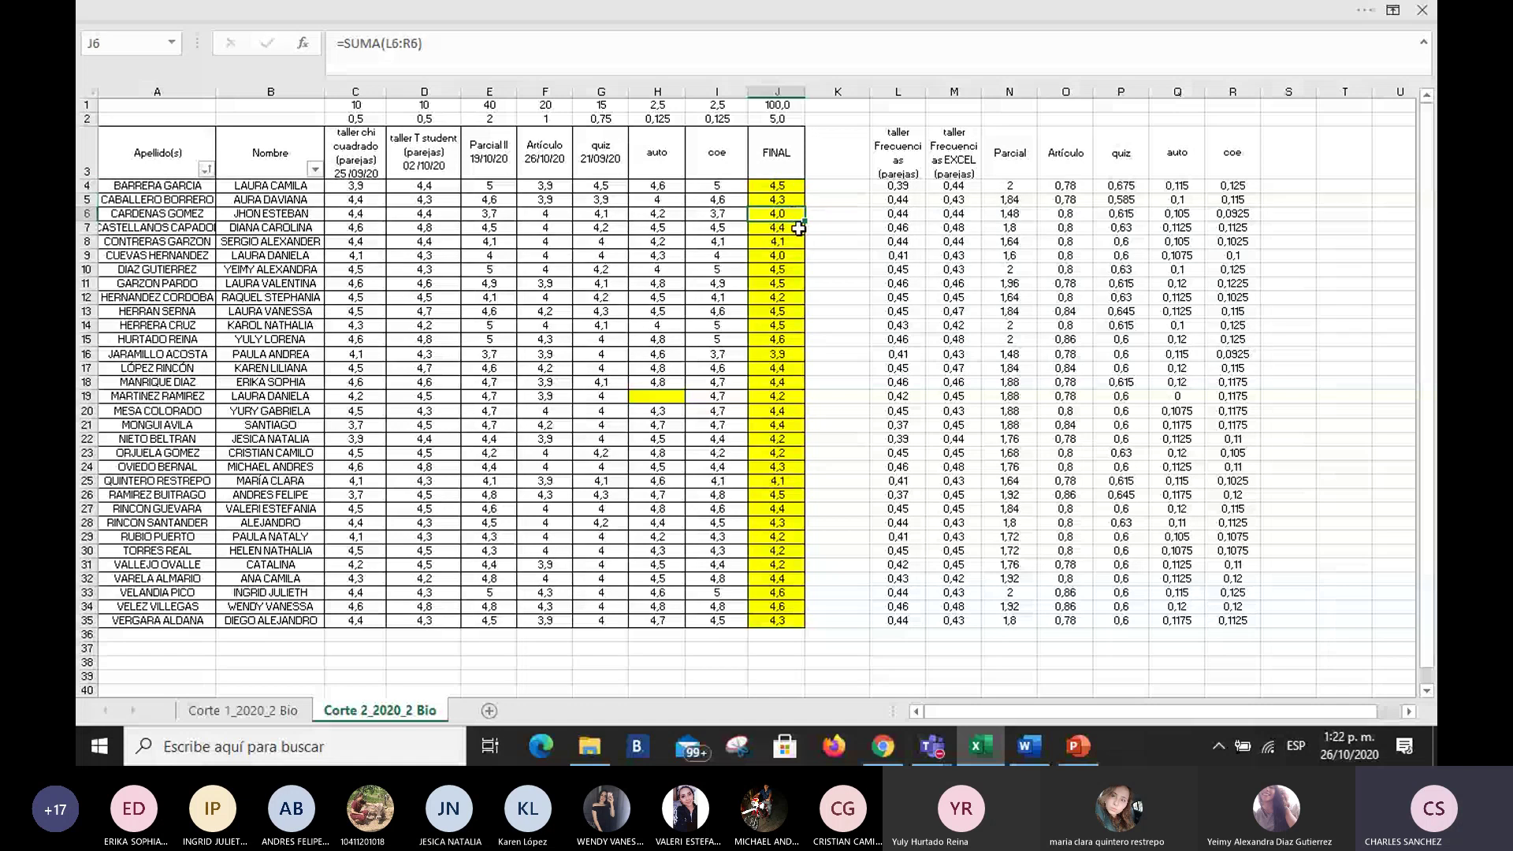
left_click(797, 227)
left_click(796, 241)
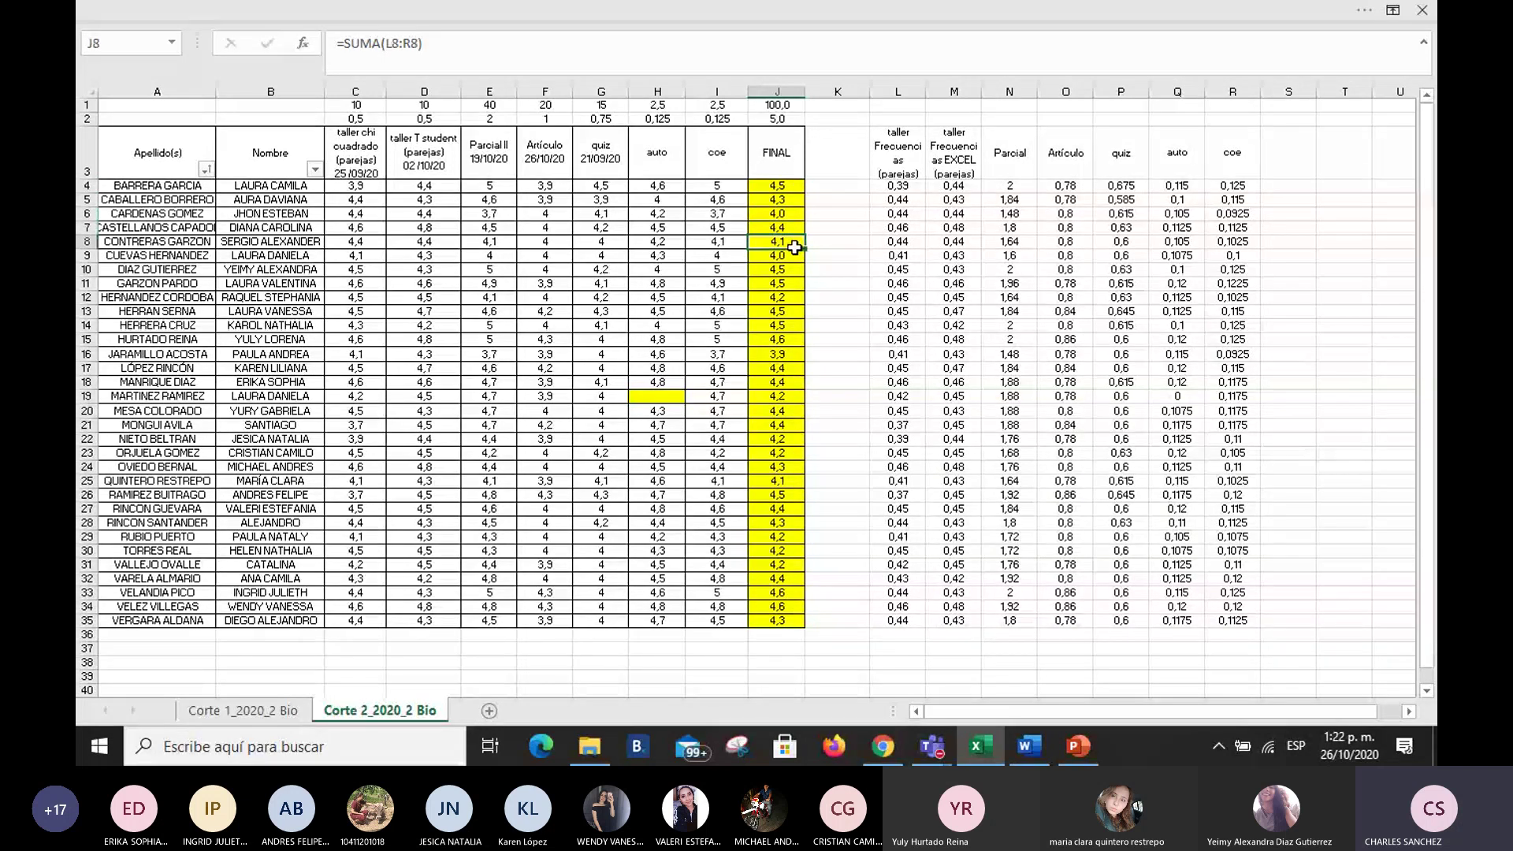
left_click(794, 253)
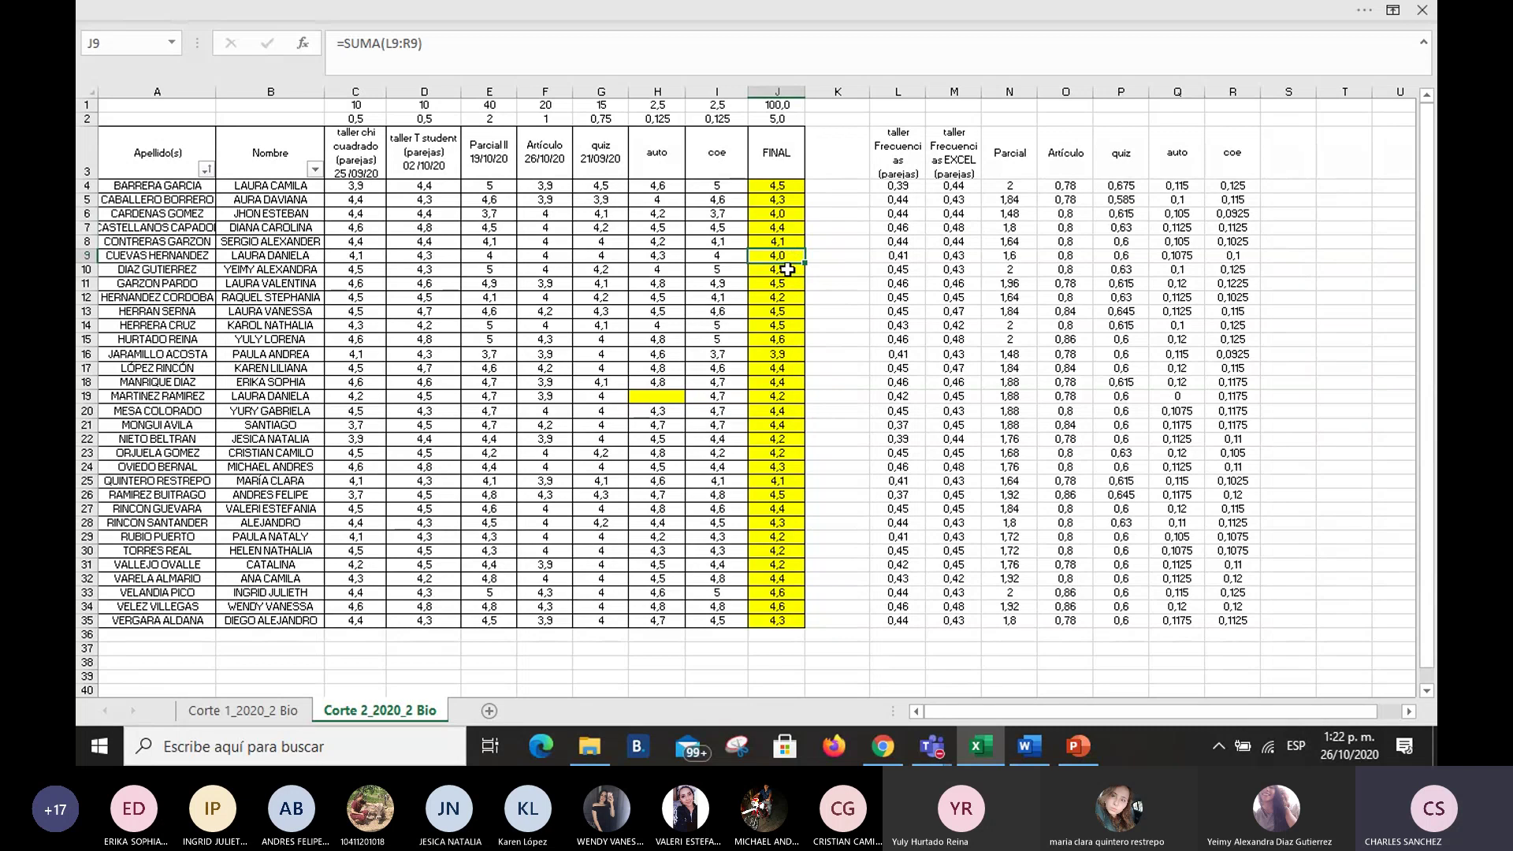
left_click(792, 269)
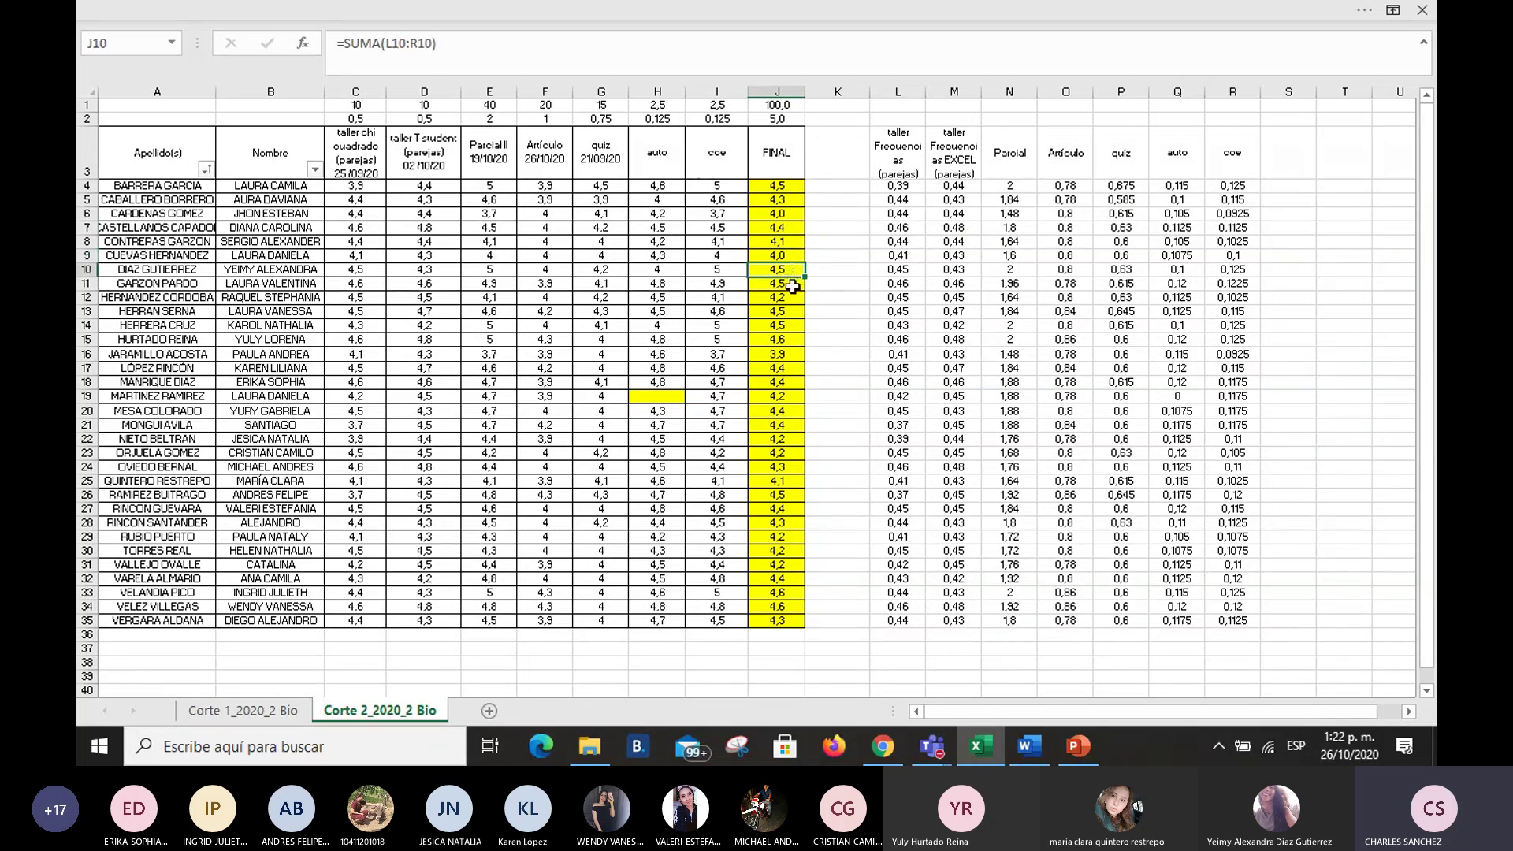
left_click(792, 286)
left_click(790, 299)
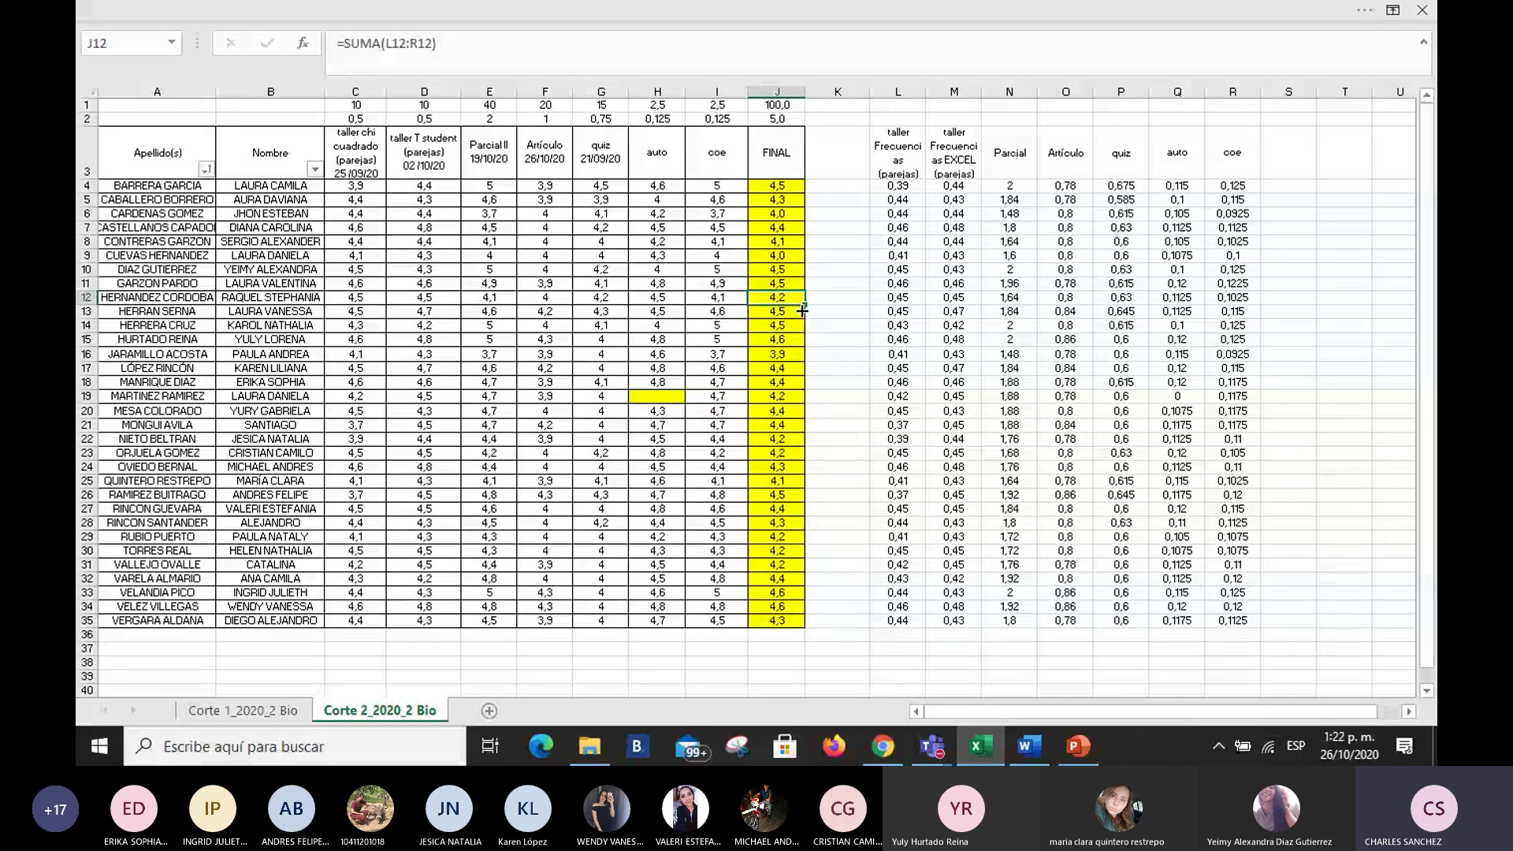
left_click(800, 311)
left_click(792, 324)
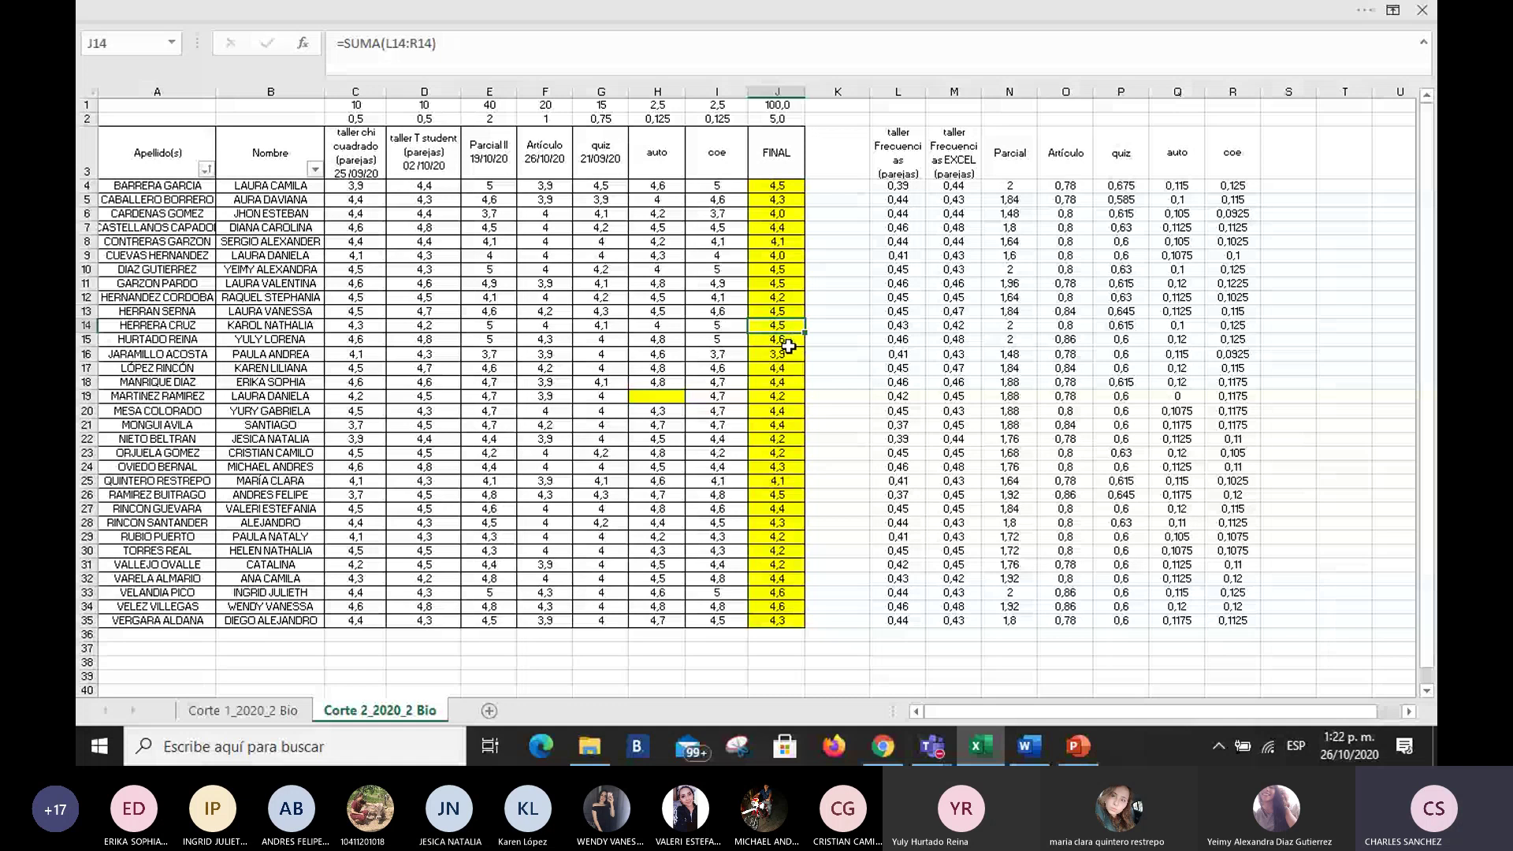
left_click(788, 342)
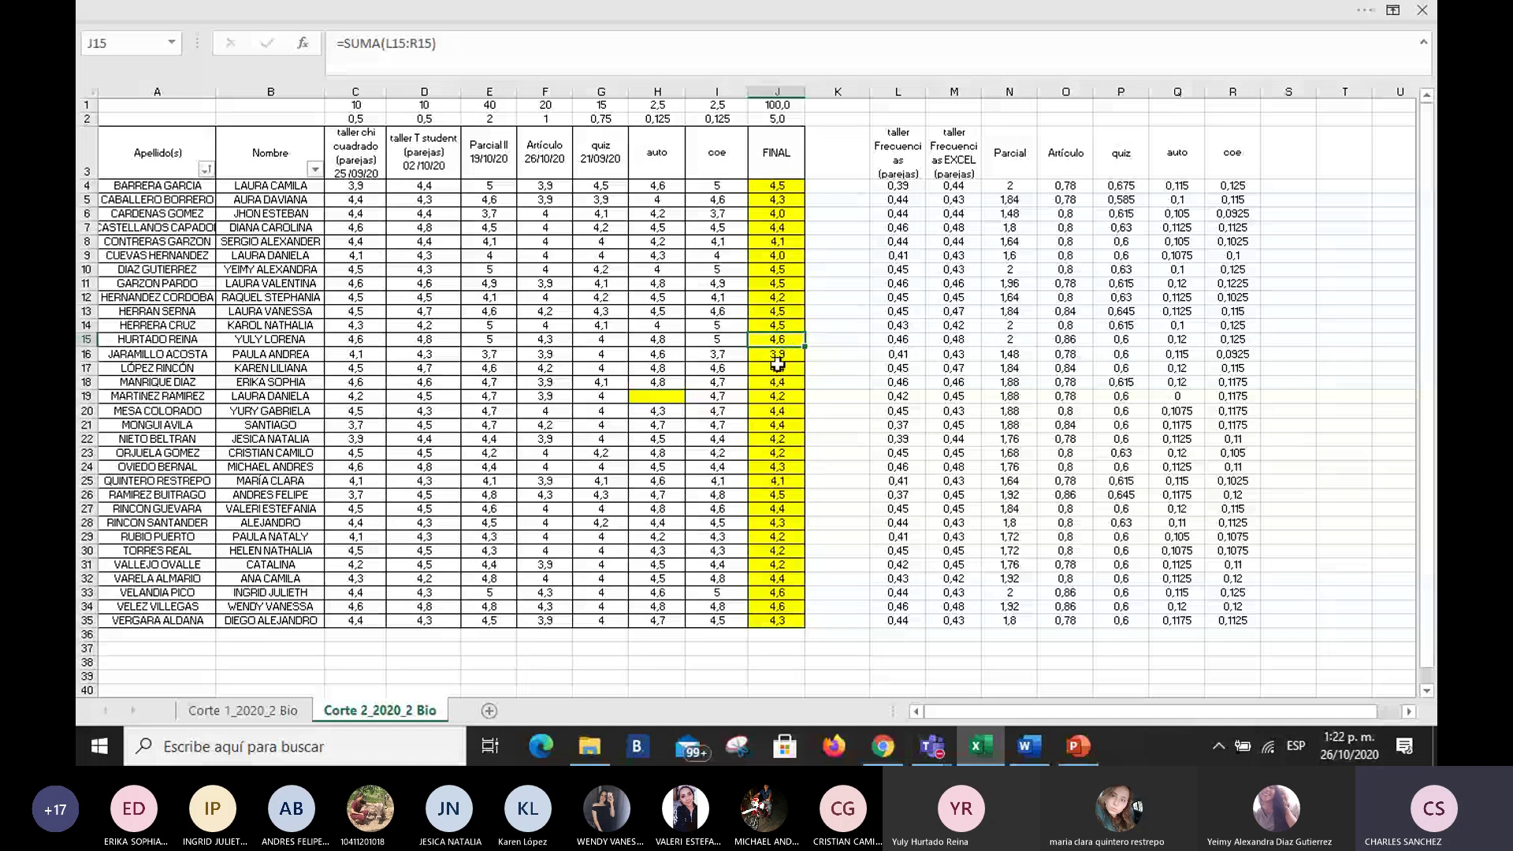
left_click(779, 358)
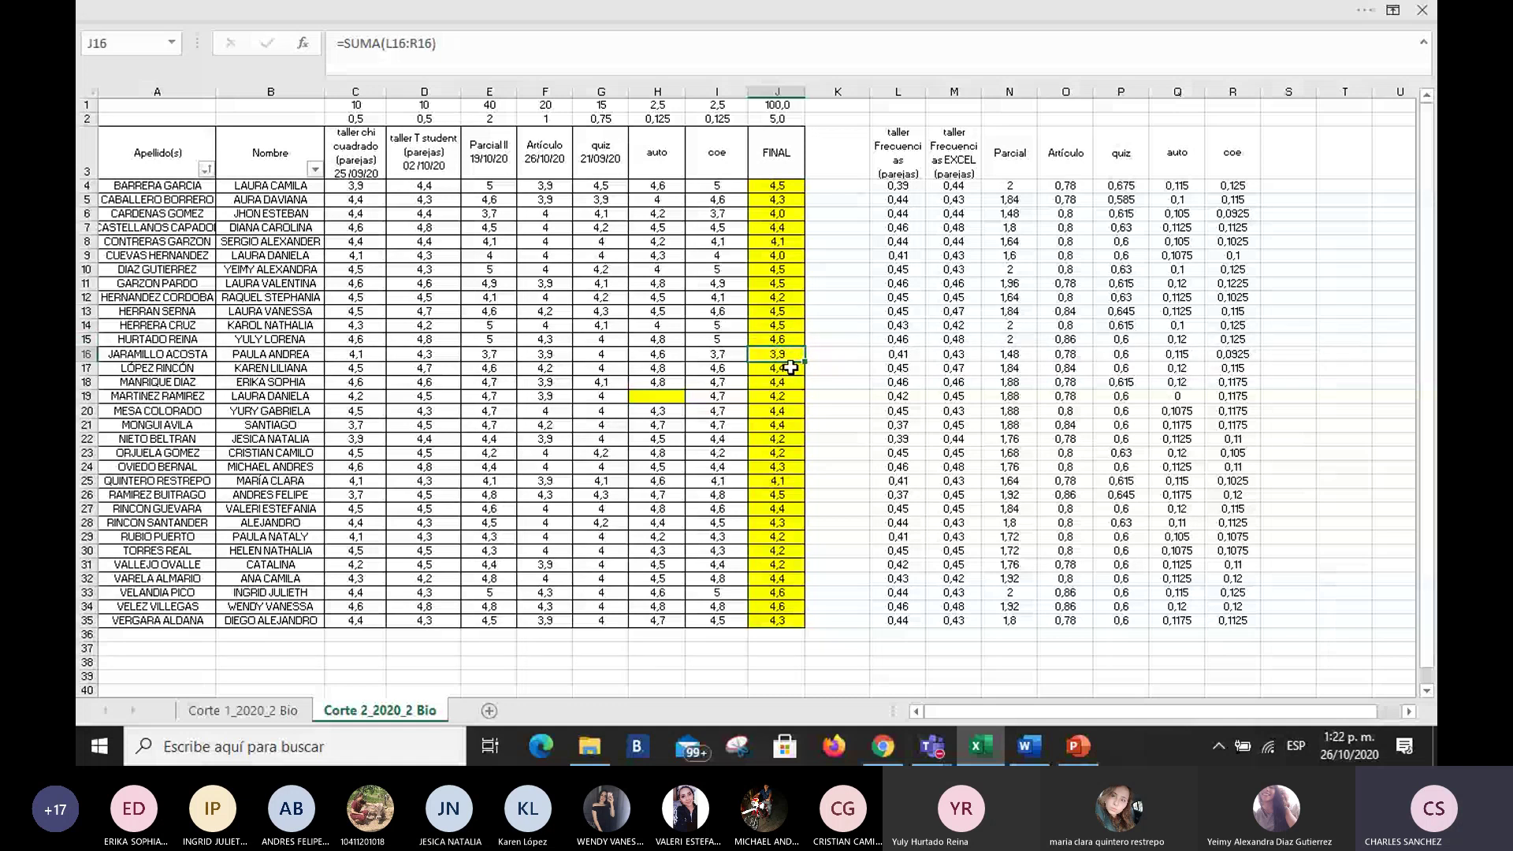
left_click(790, 367)
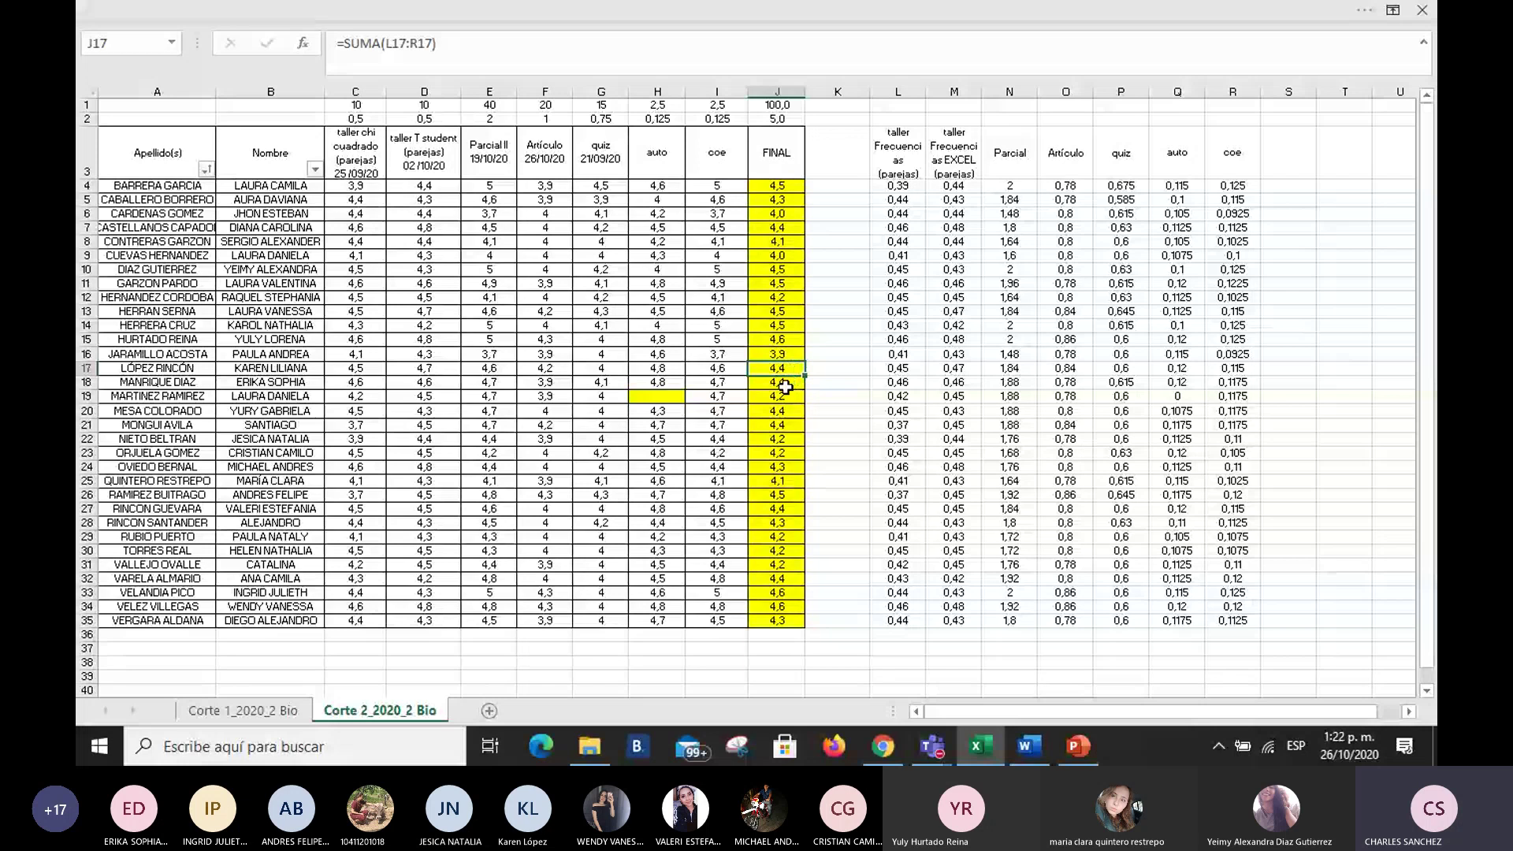
left_click(791, 395)
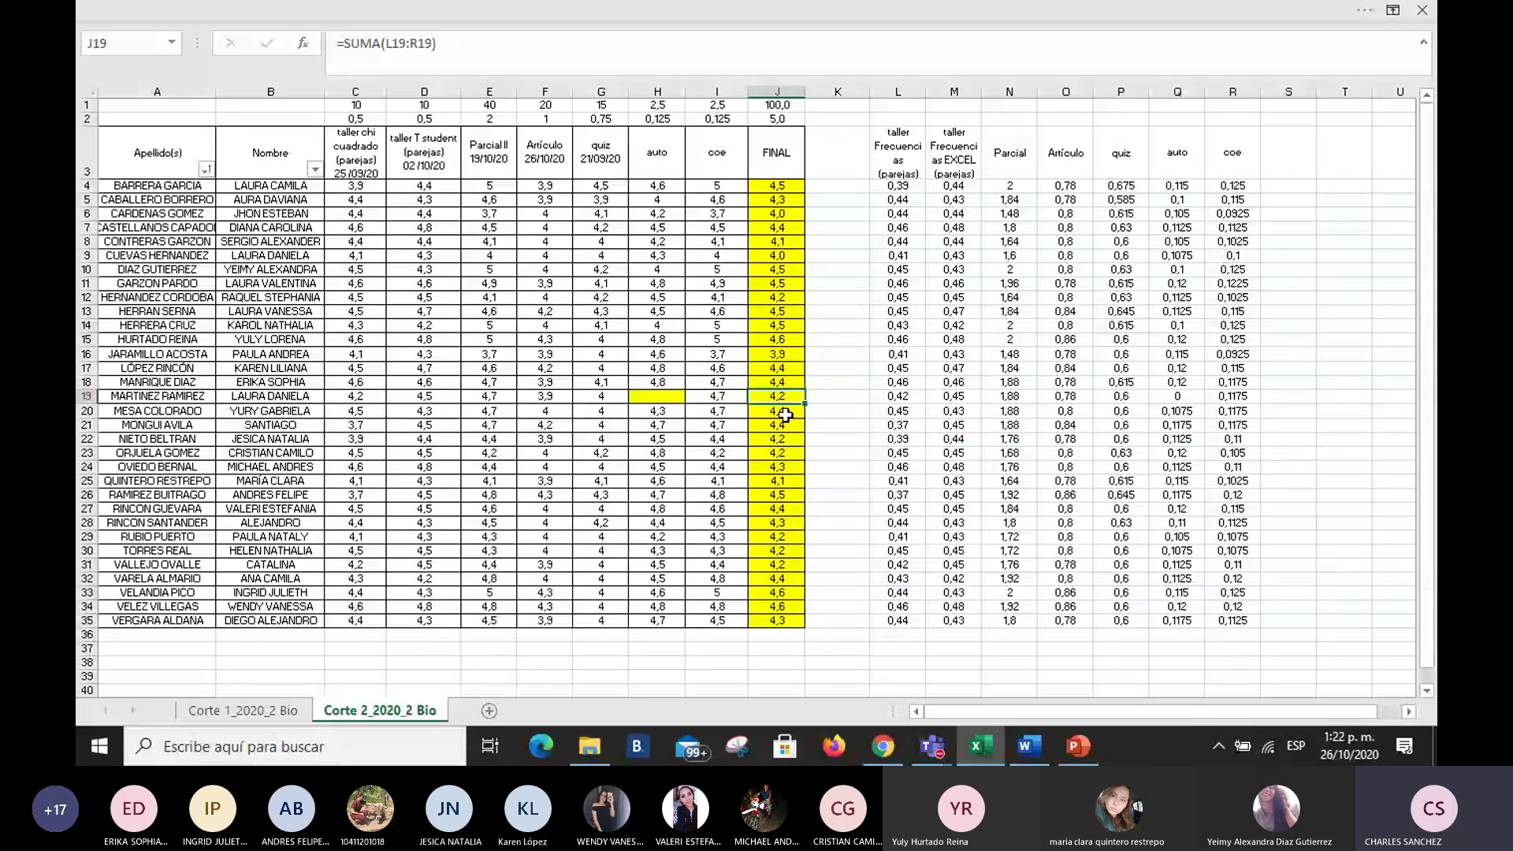
left_click(787, 414)
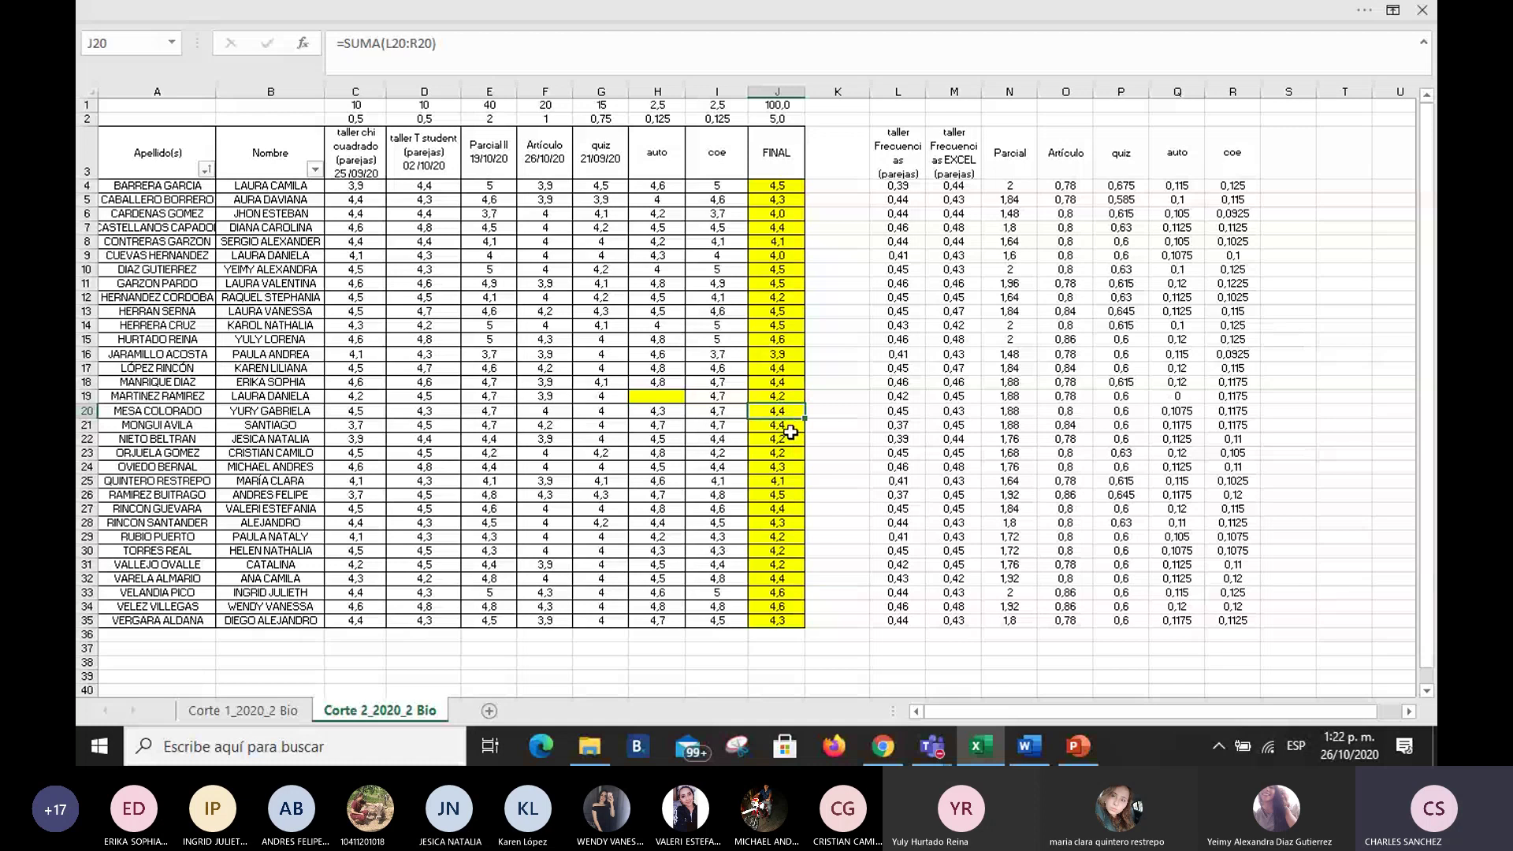
left_click(791, 427)
left_click(792, 437)
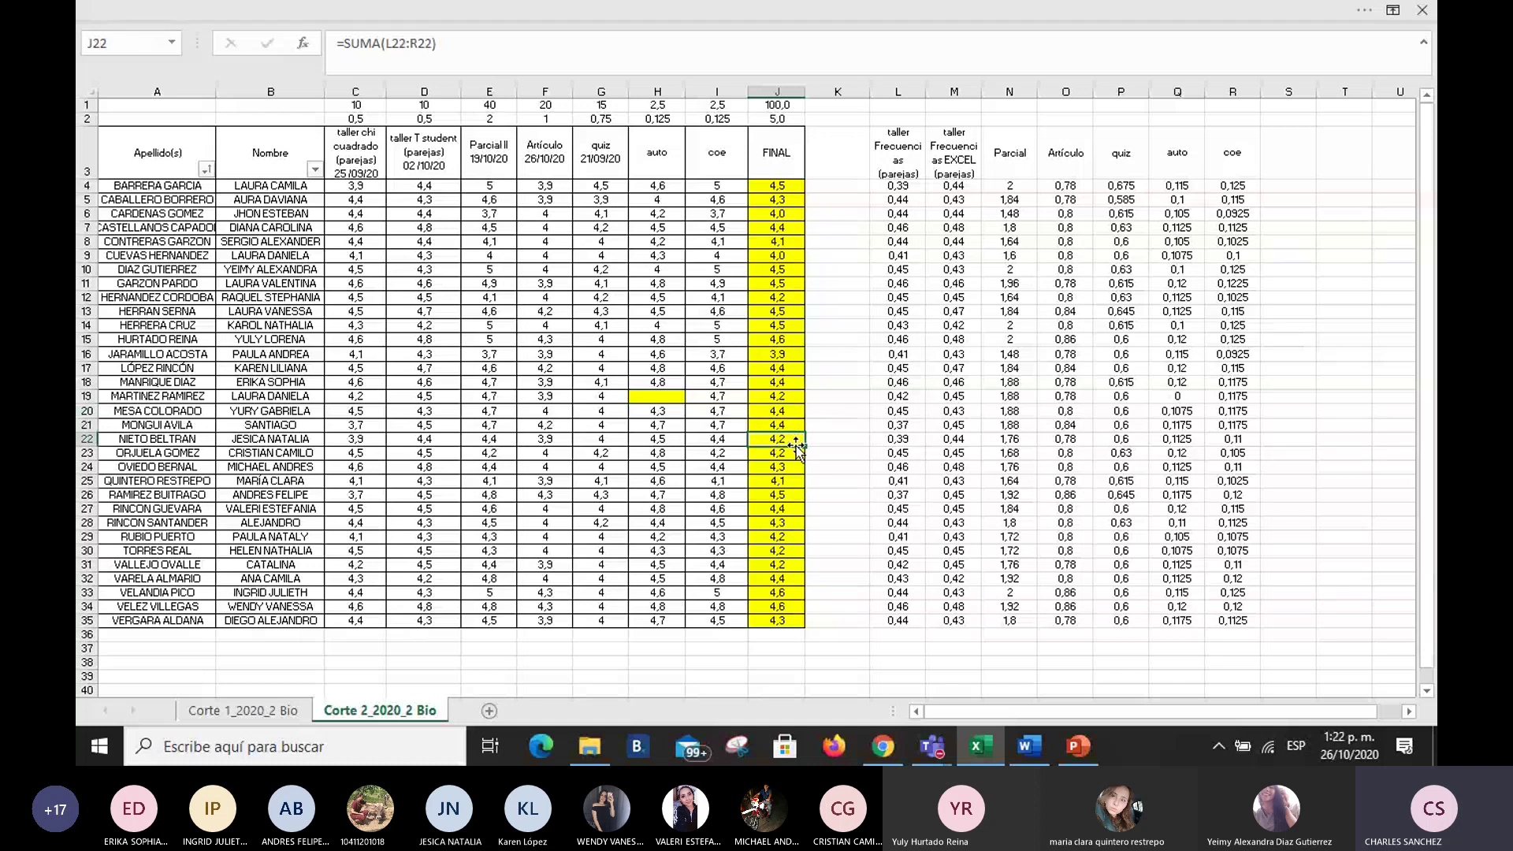
left_click(793, 454)
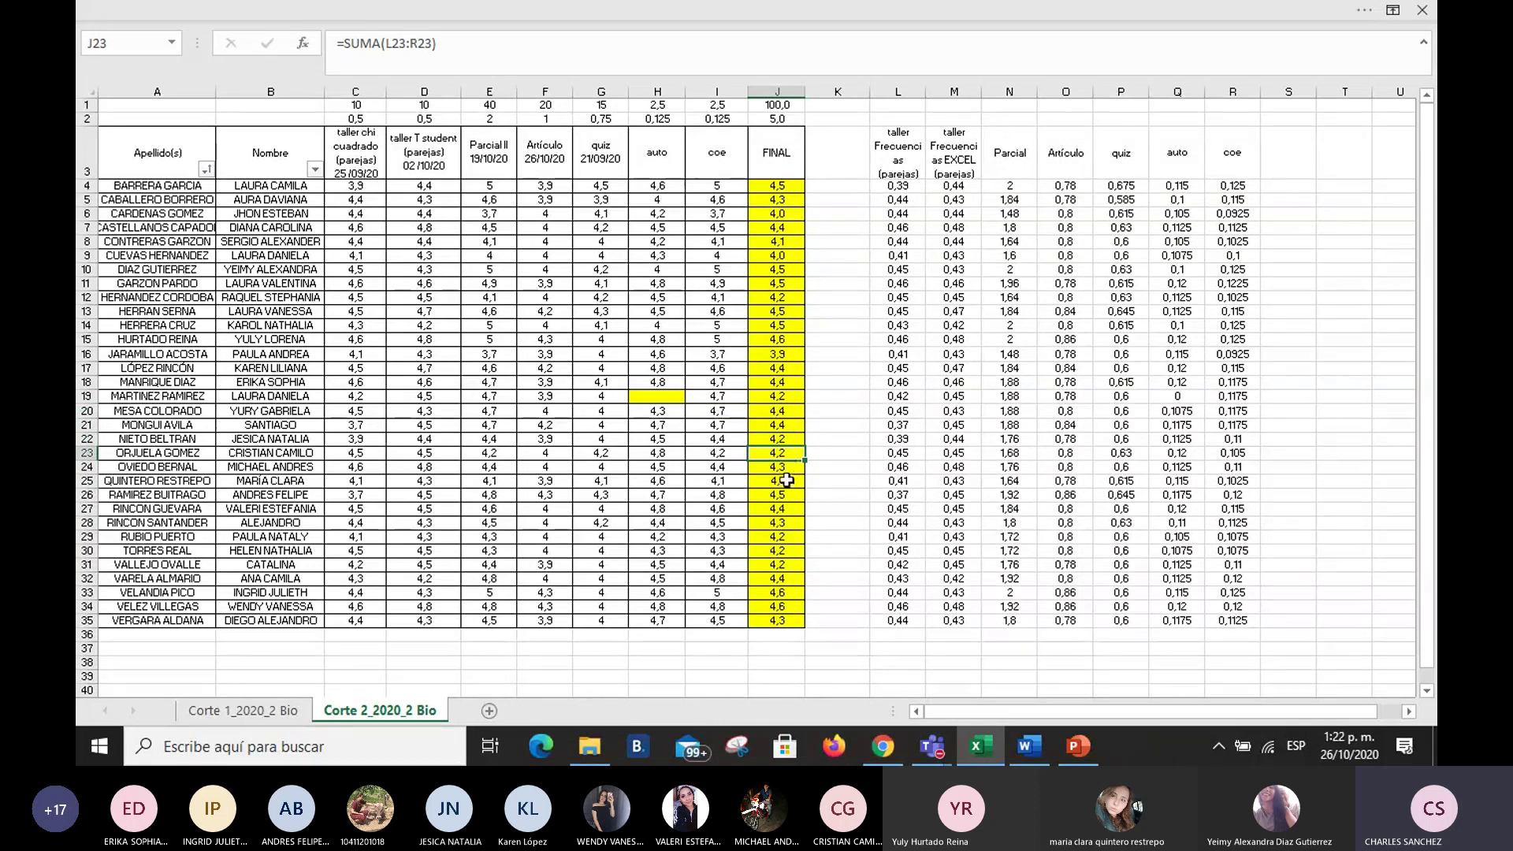
left_click(789, 467)
left_click(794, 481)
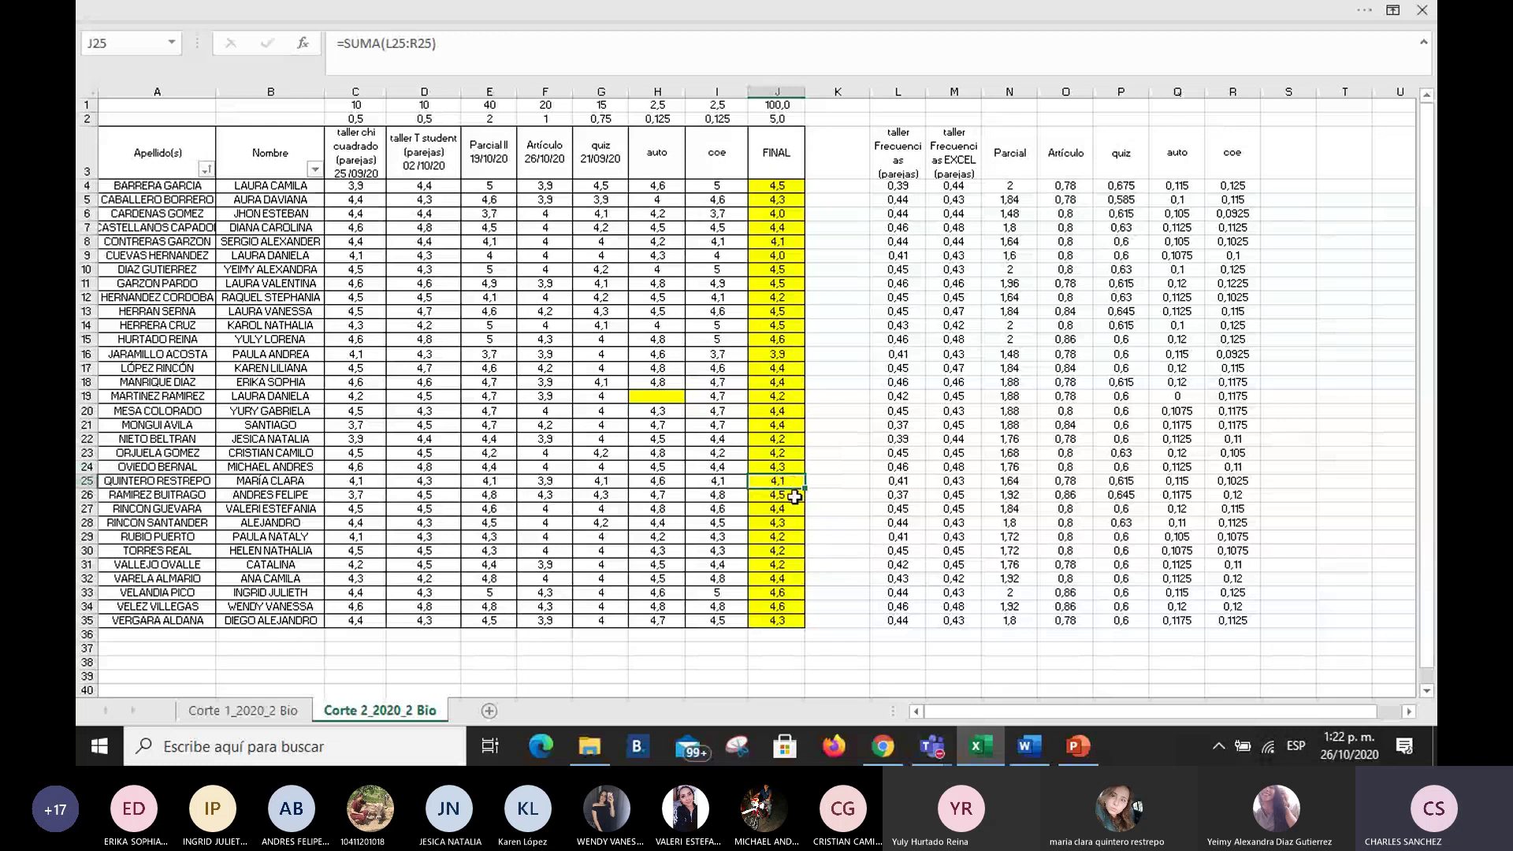
left_click(794, 496)
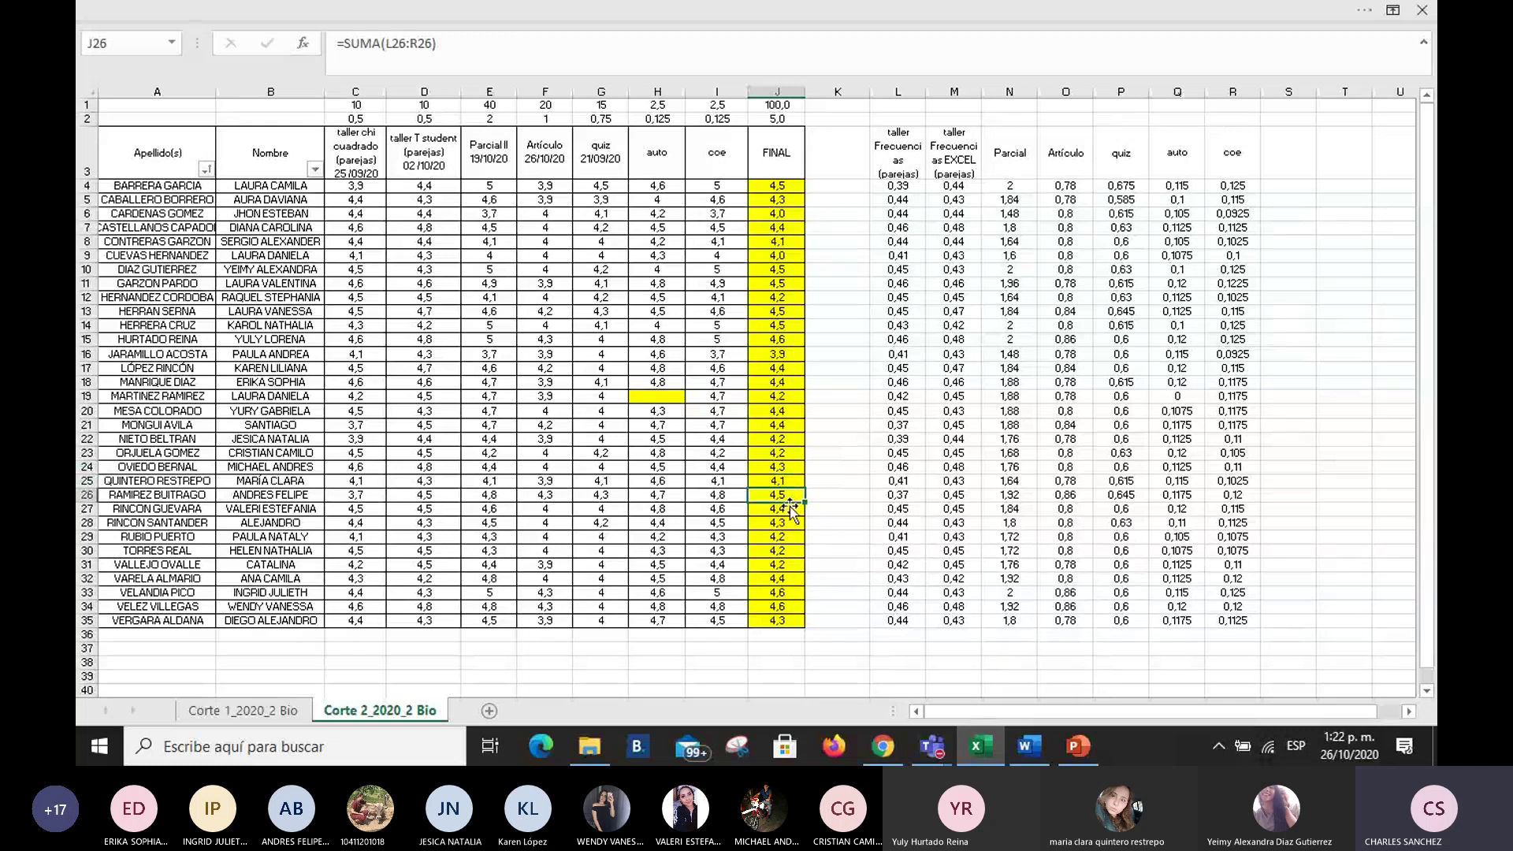
left_click(788, 510)
left_click(791, 521)
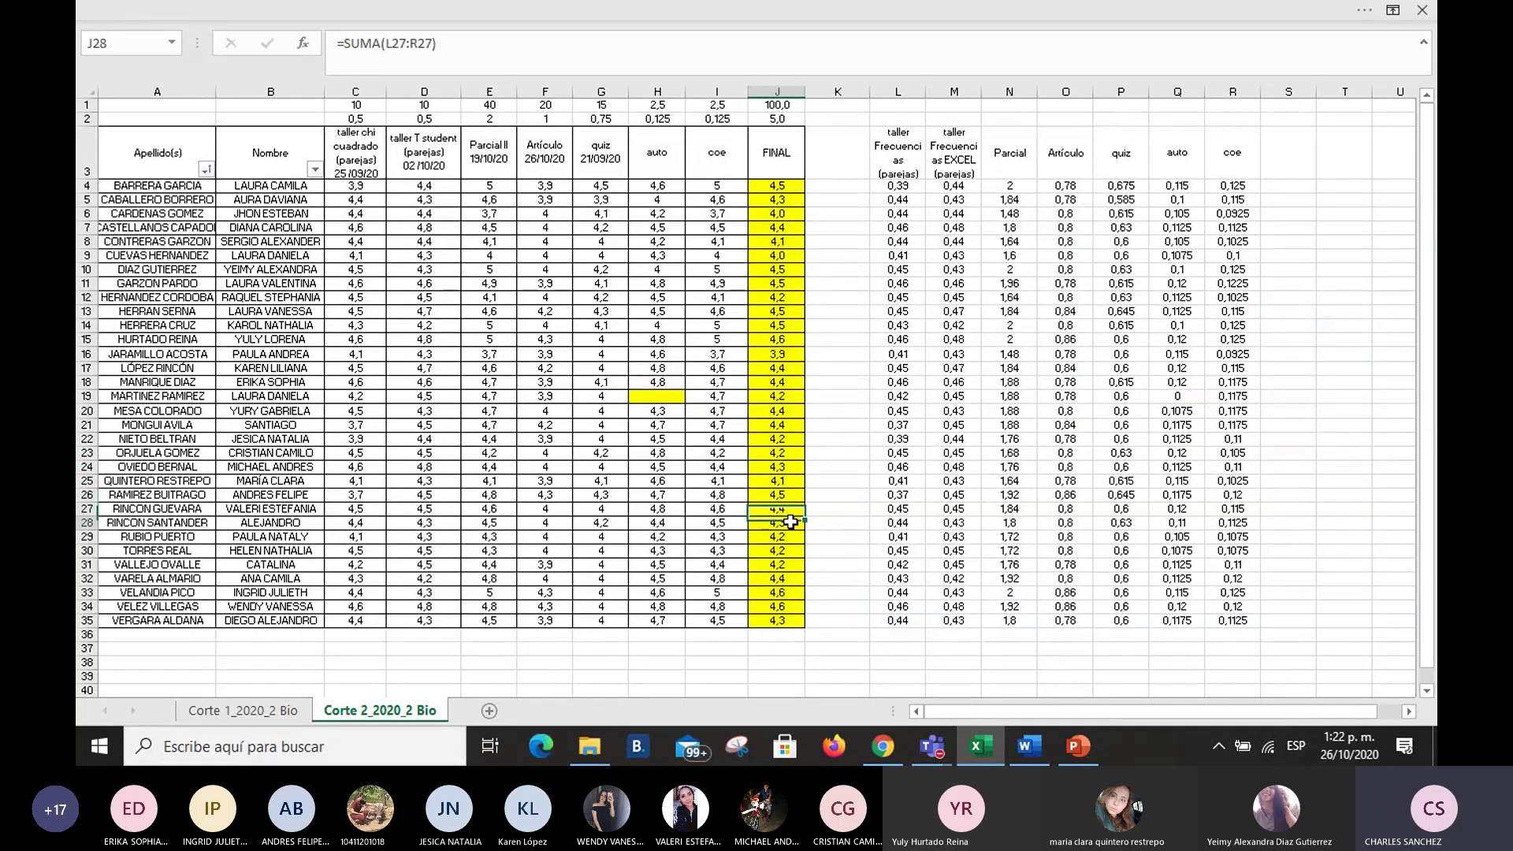
left_click(794, 537)
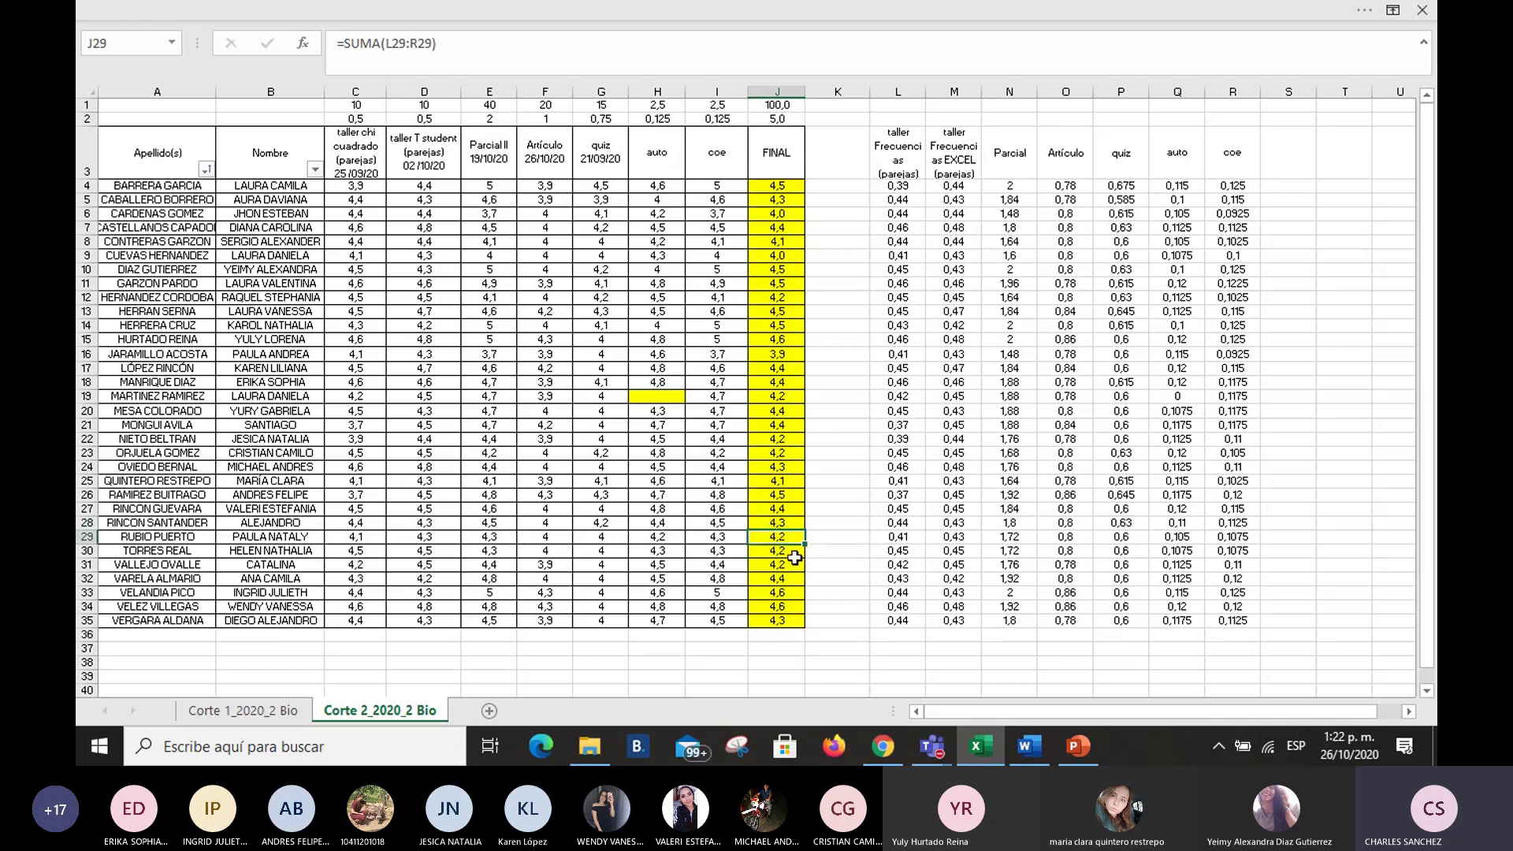
left_click(794, 553)
left_click(793, 565)
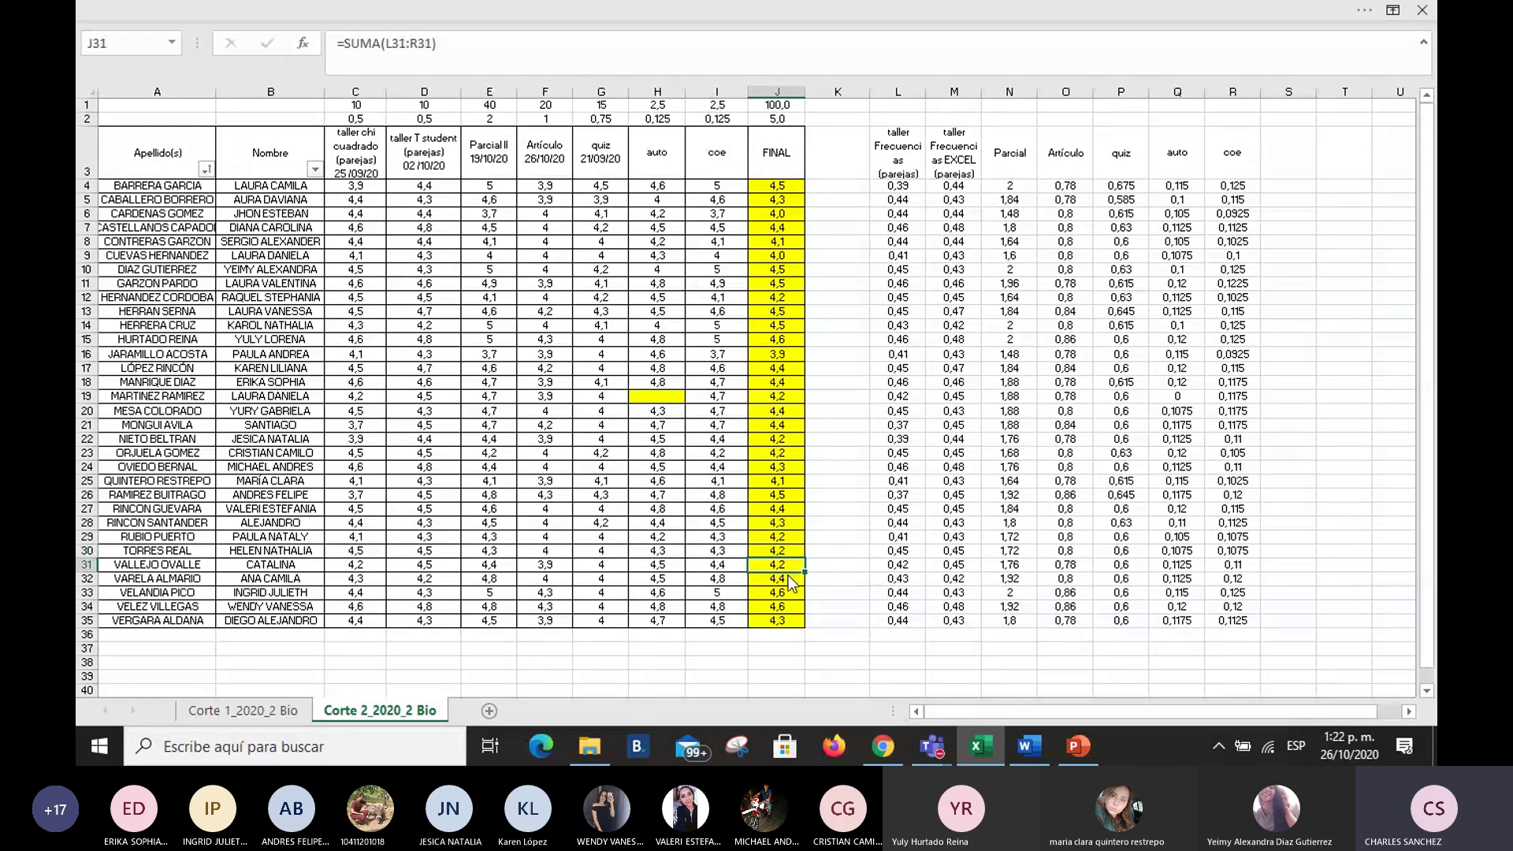
Step: Go through the last students' FINAL grades one by one from J32 down to J35
left_click(791, 580)
left_click(789, 595)
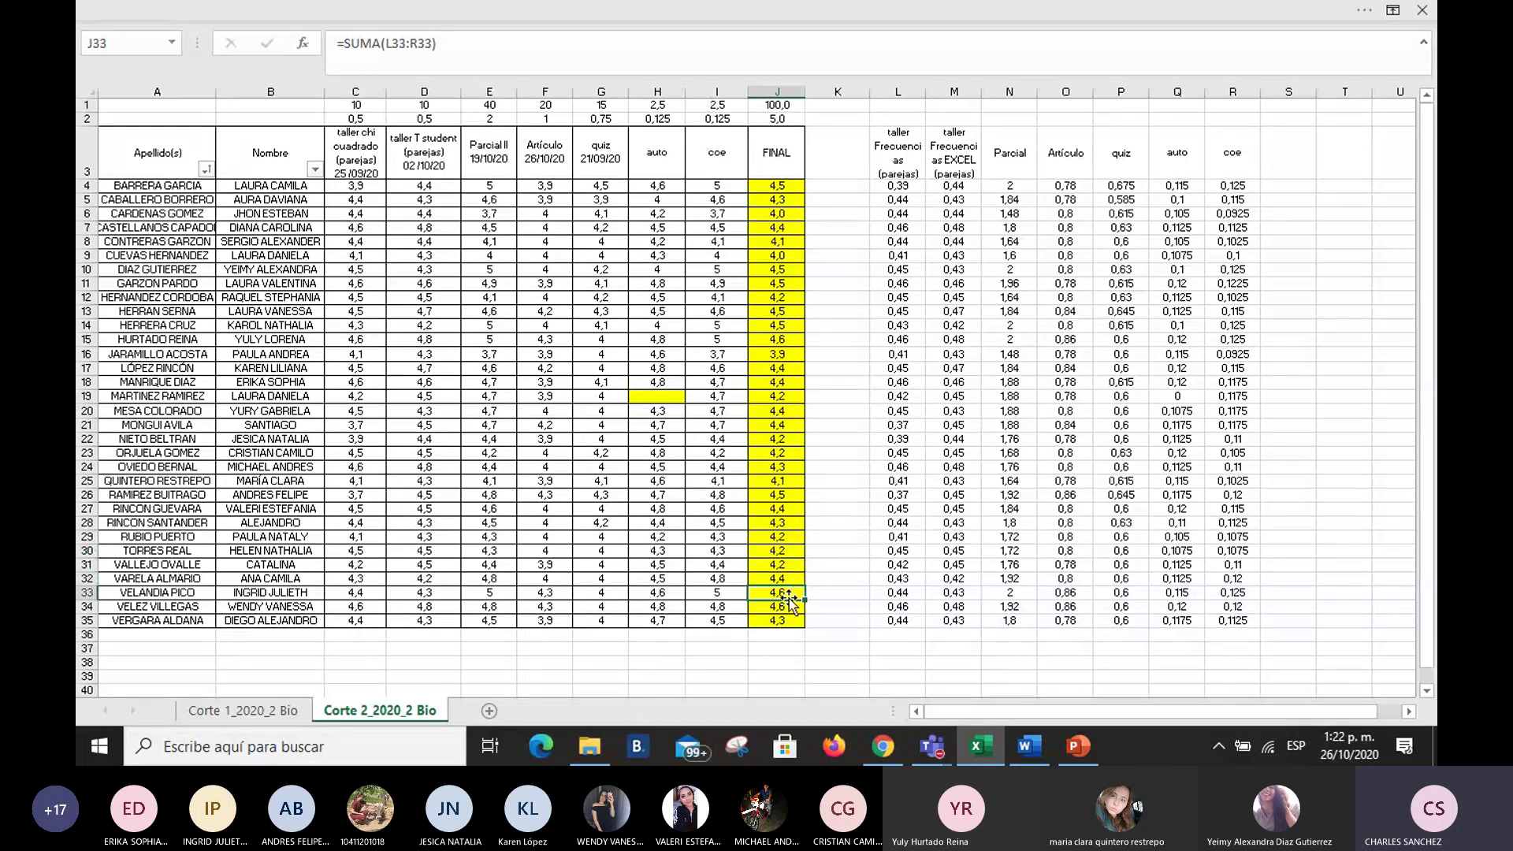
left_click(789, 607)
left_click(792, 621)
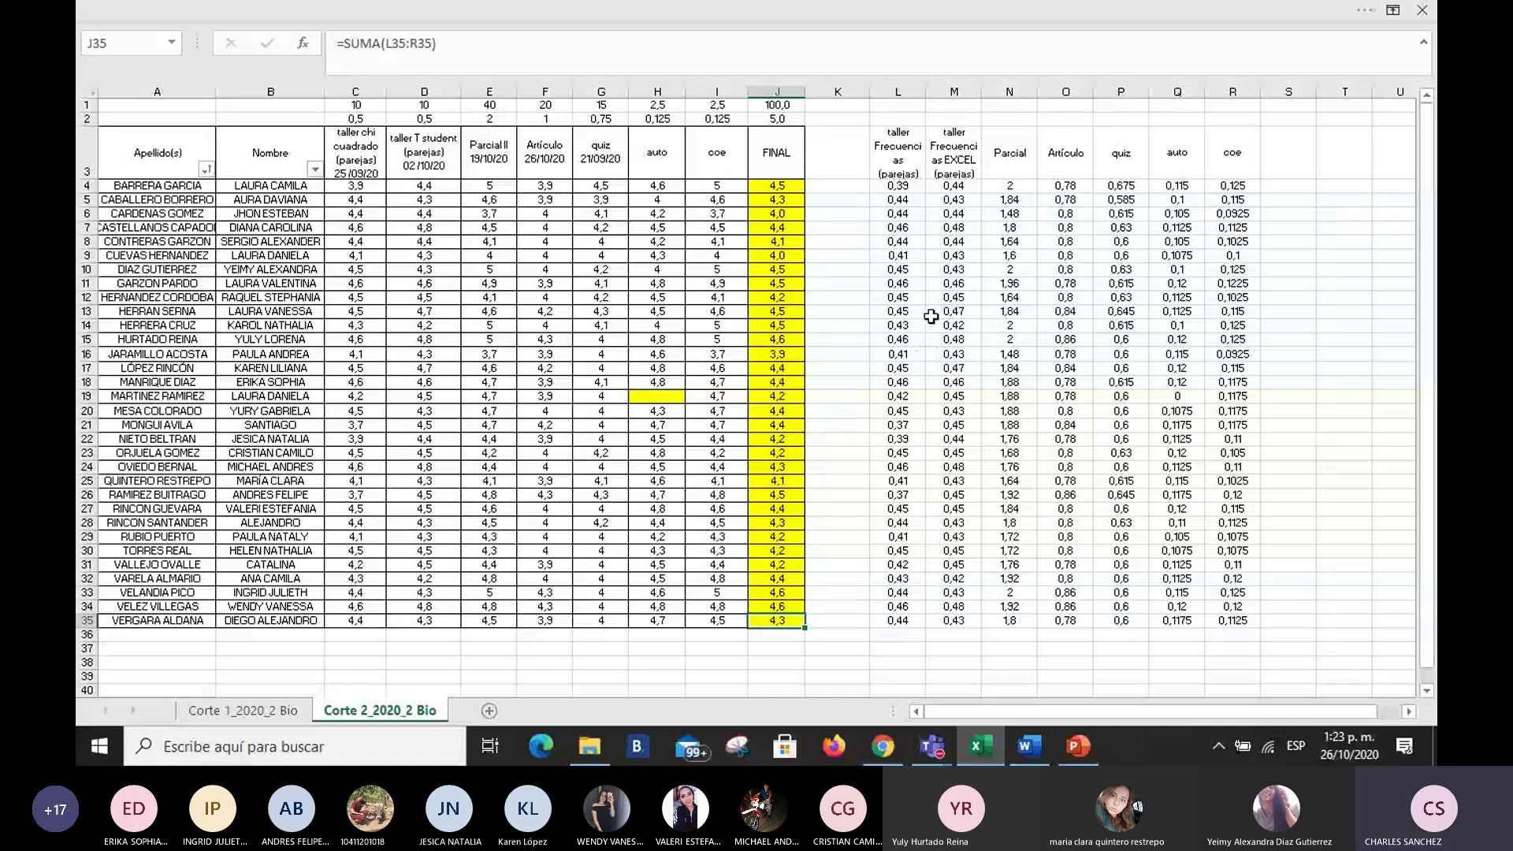
left_click(867, 650)
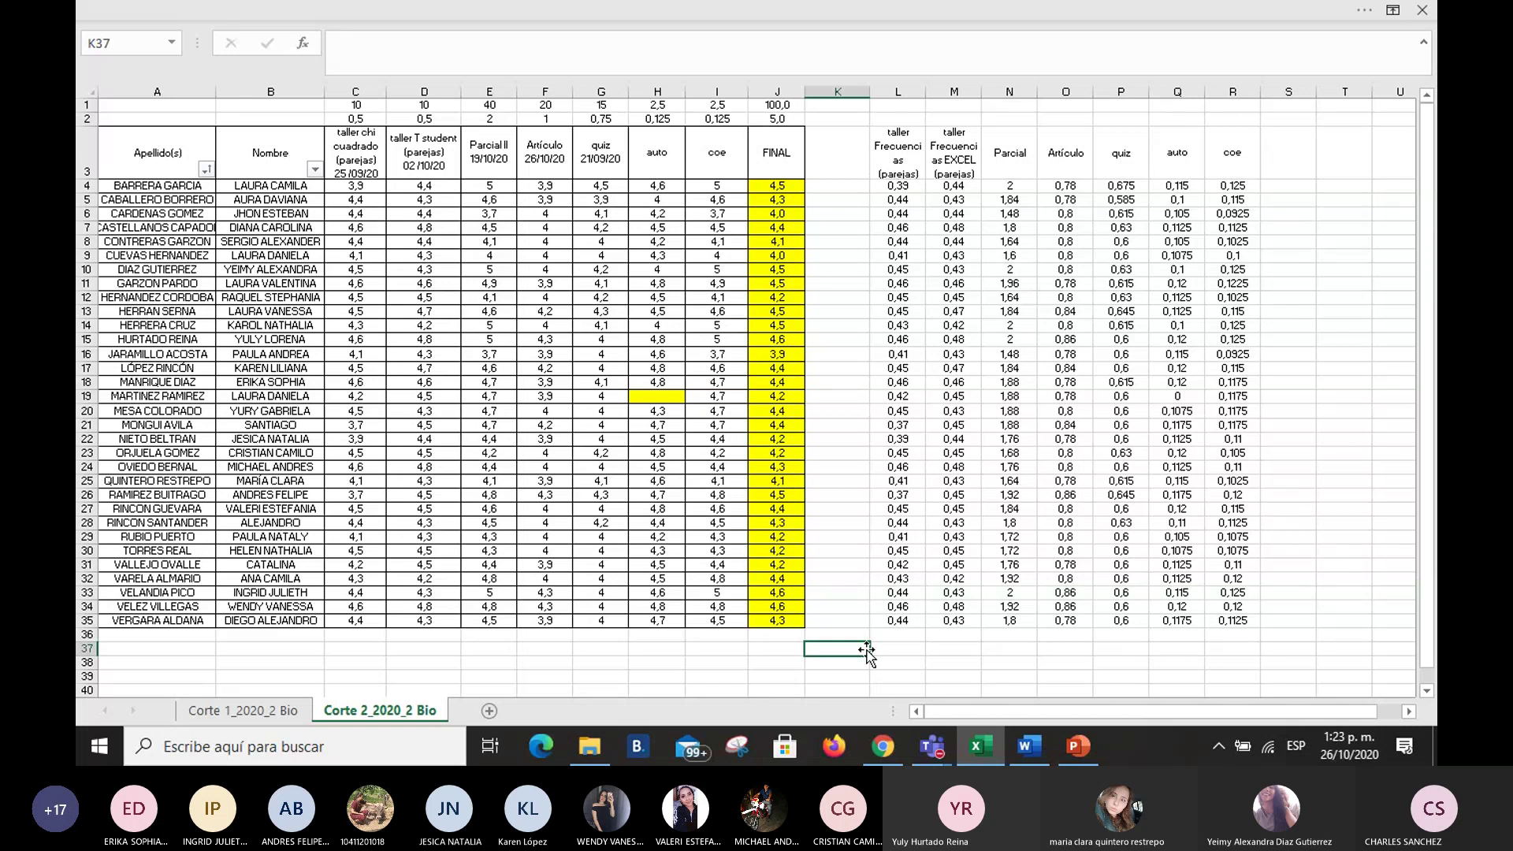
Step: Show the ribbon tabs again and make the header row A3:R3 bold
left_click_drag(182, 158, 1208, 134)
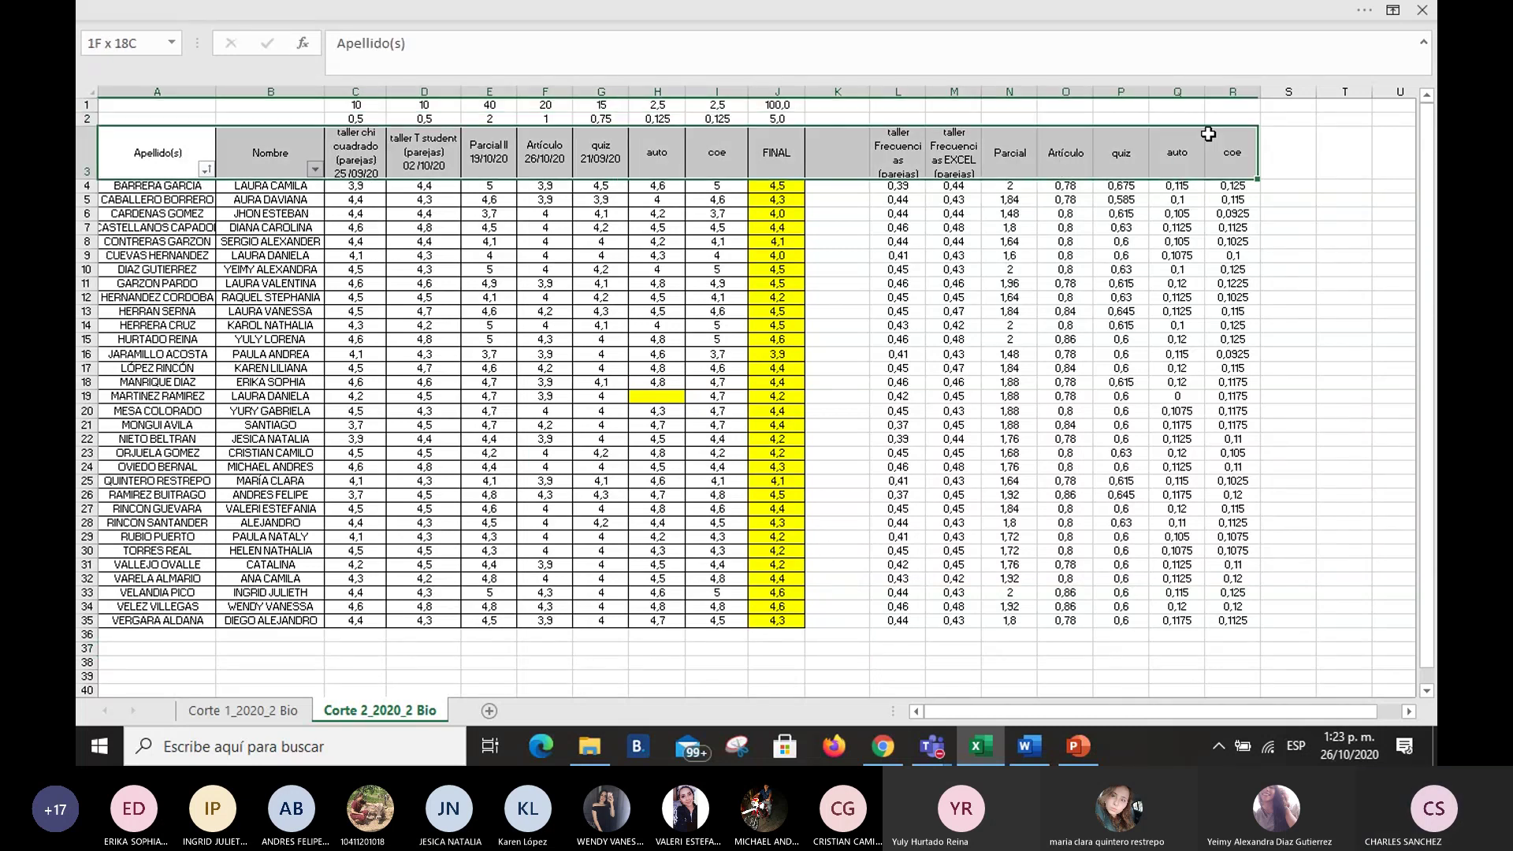
left_click(1392, 10)
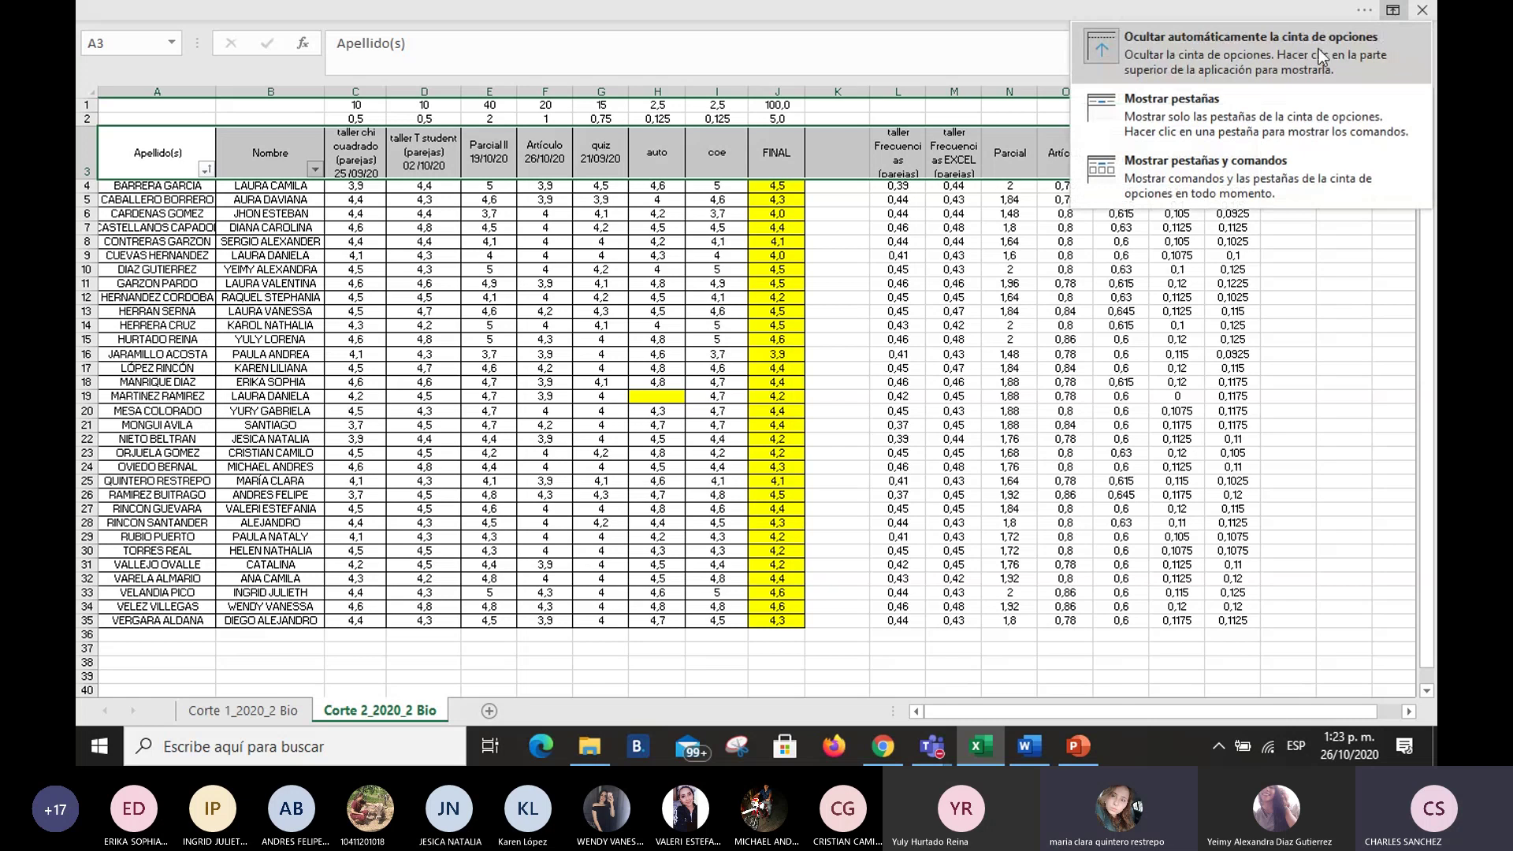
left_click(1171, 100)
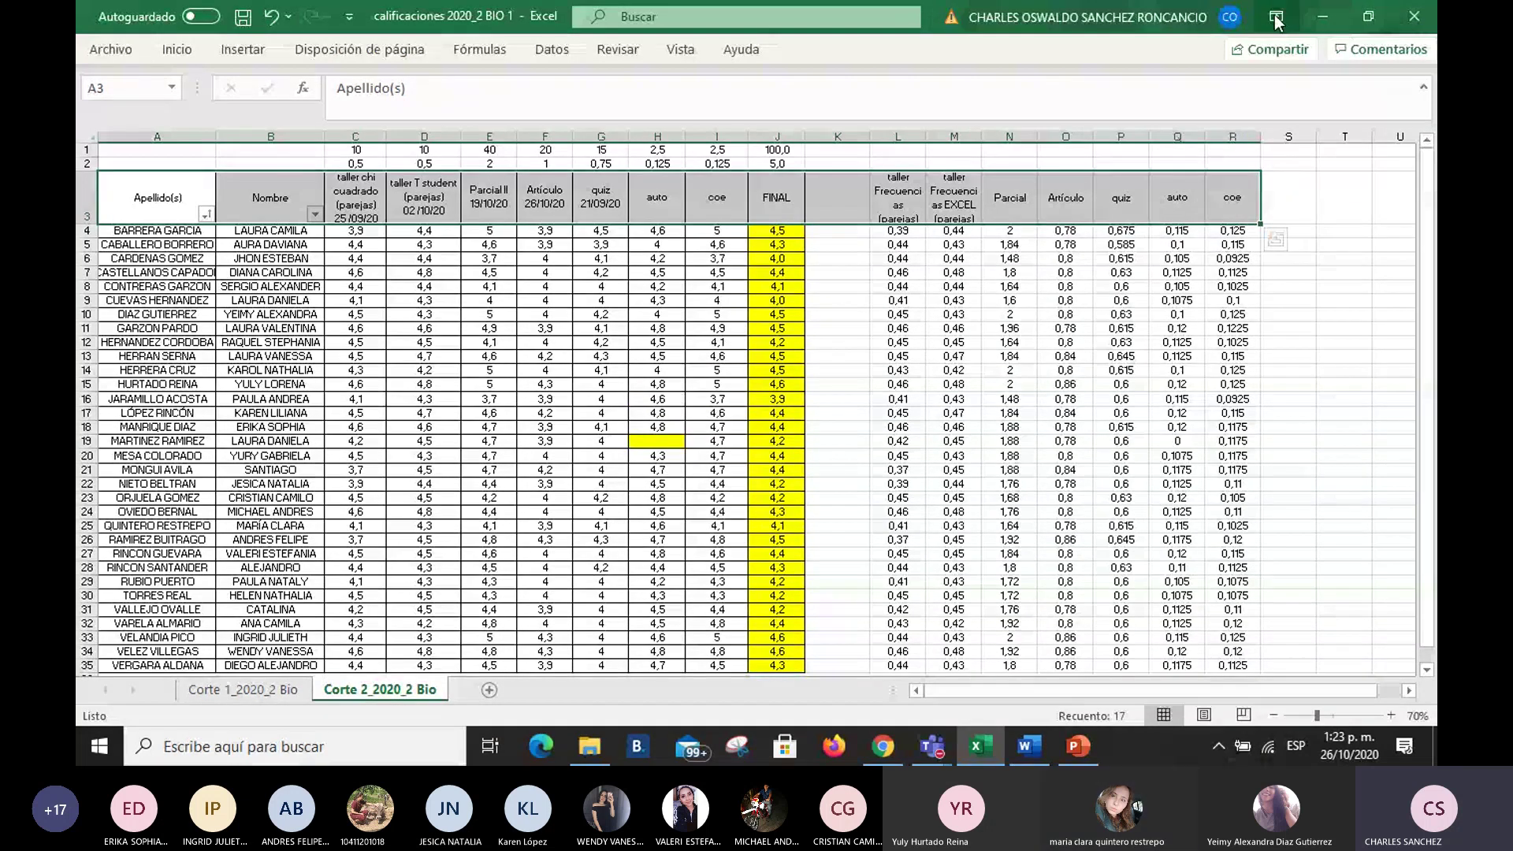
double_click(177, 49)
left_click(189, 118)
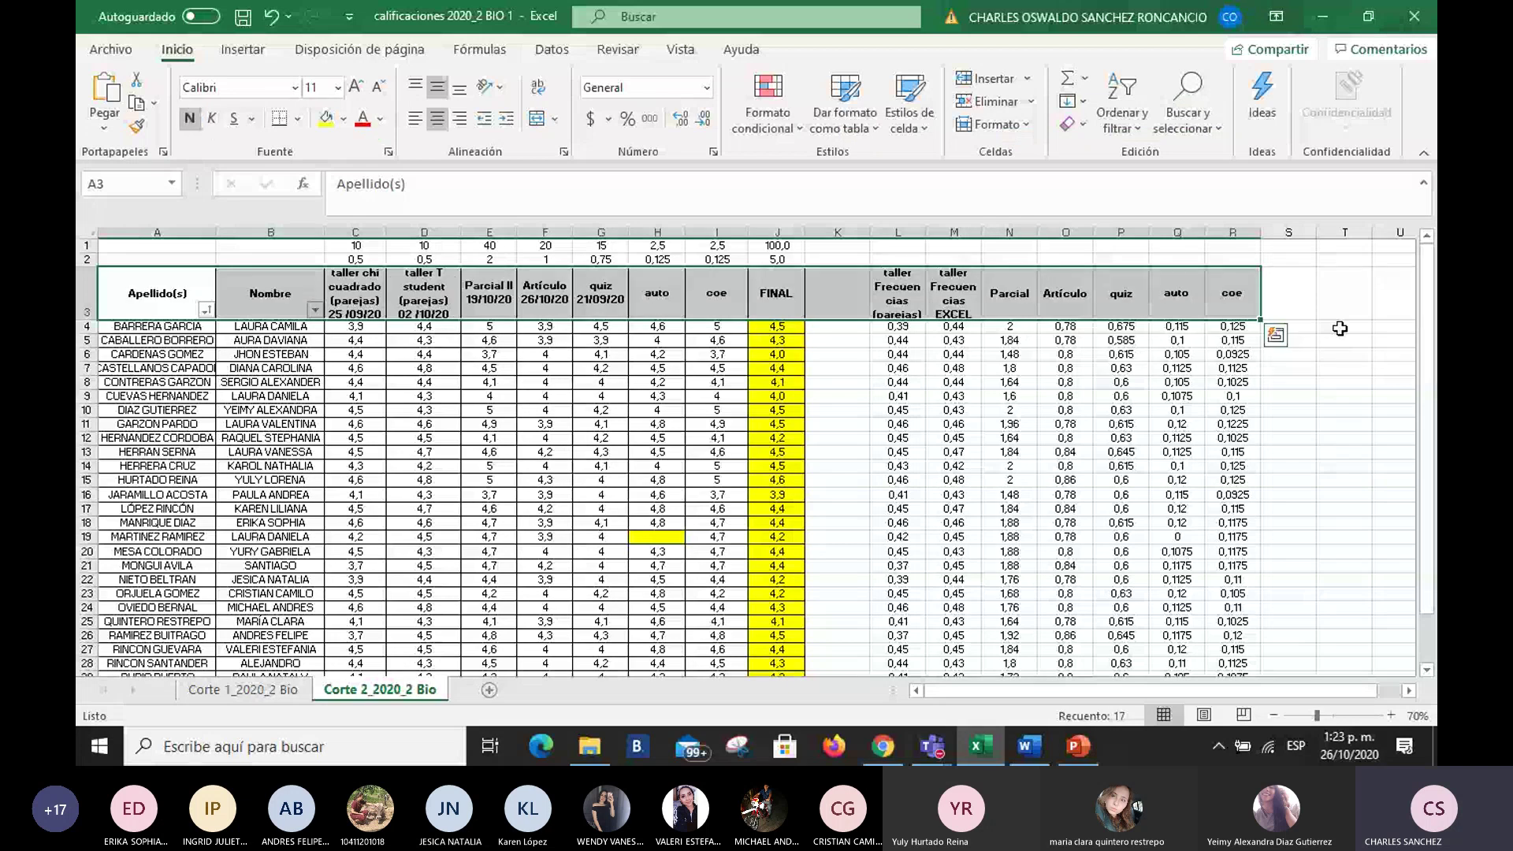
Step: Switch to the Teams meeting and turn on the camera
key("alt+Tab")
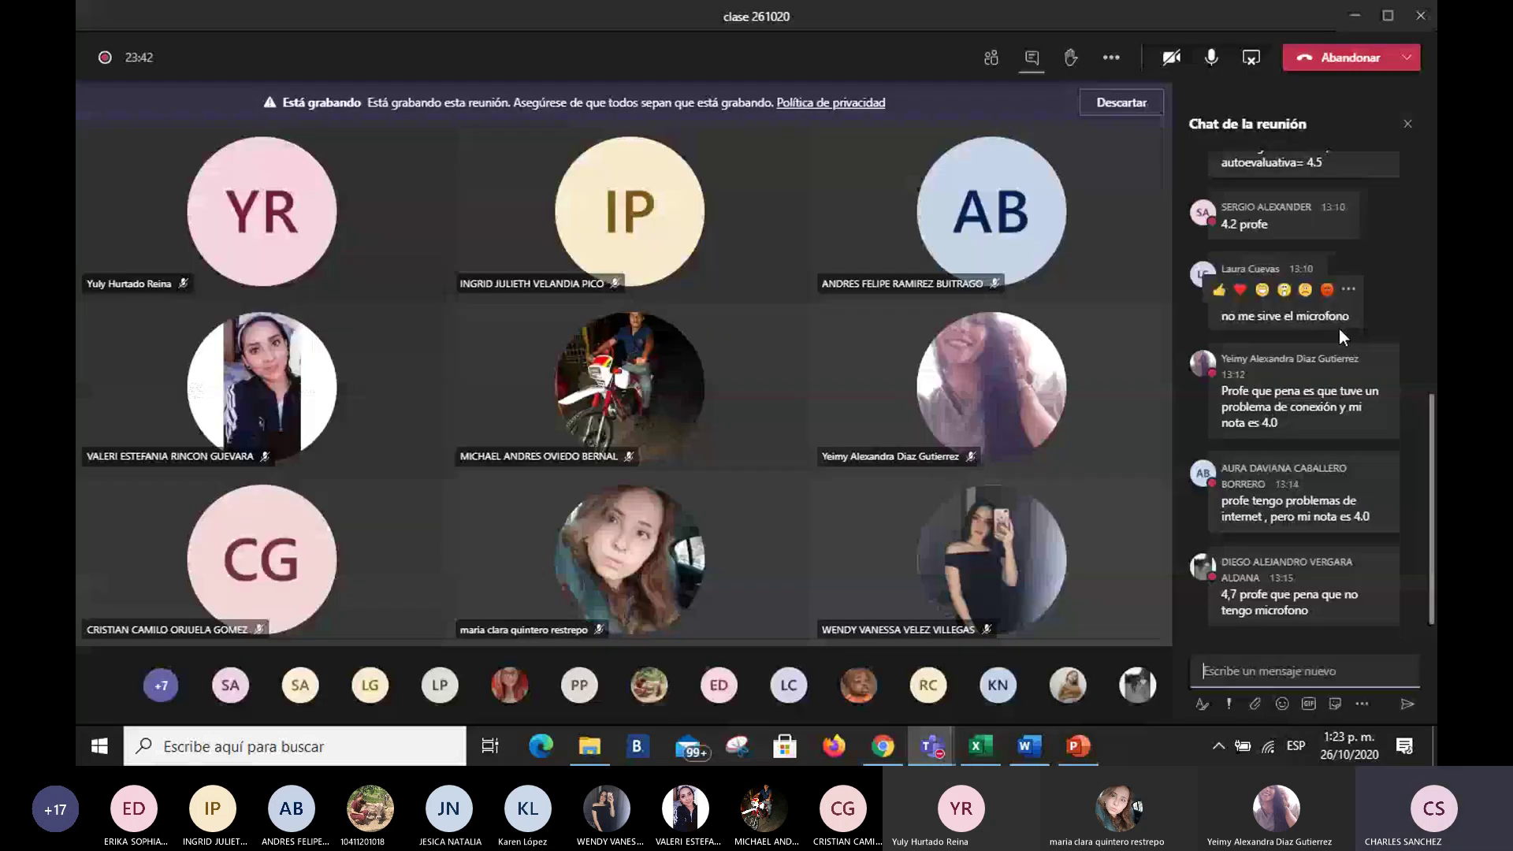
key("alt+Tab")
key("alt+Tab")
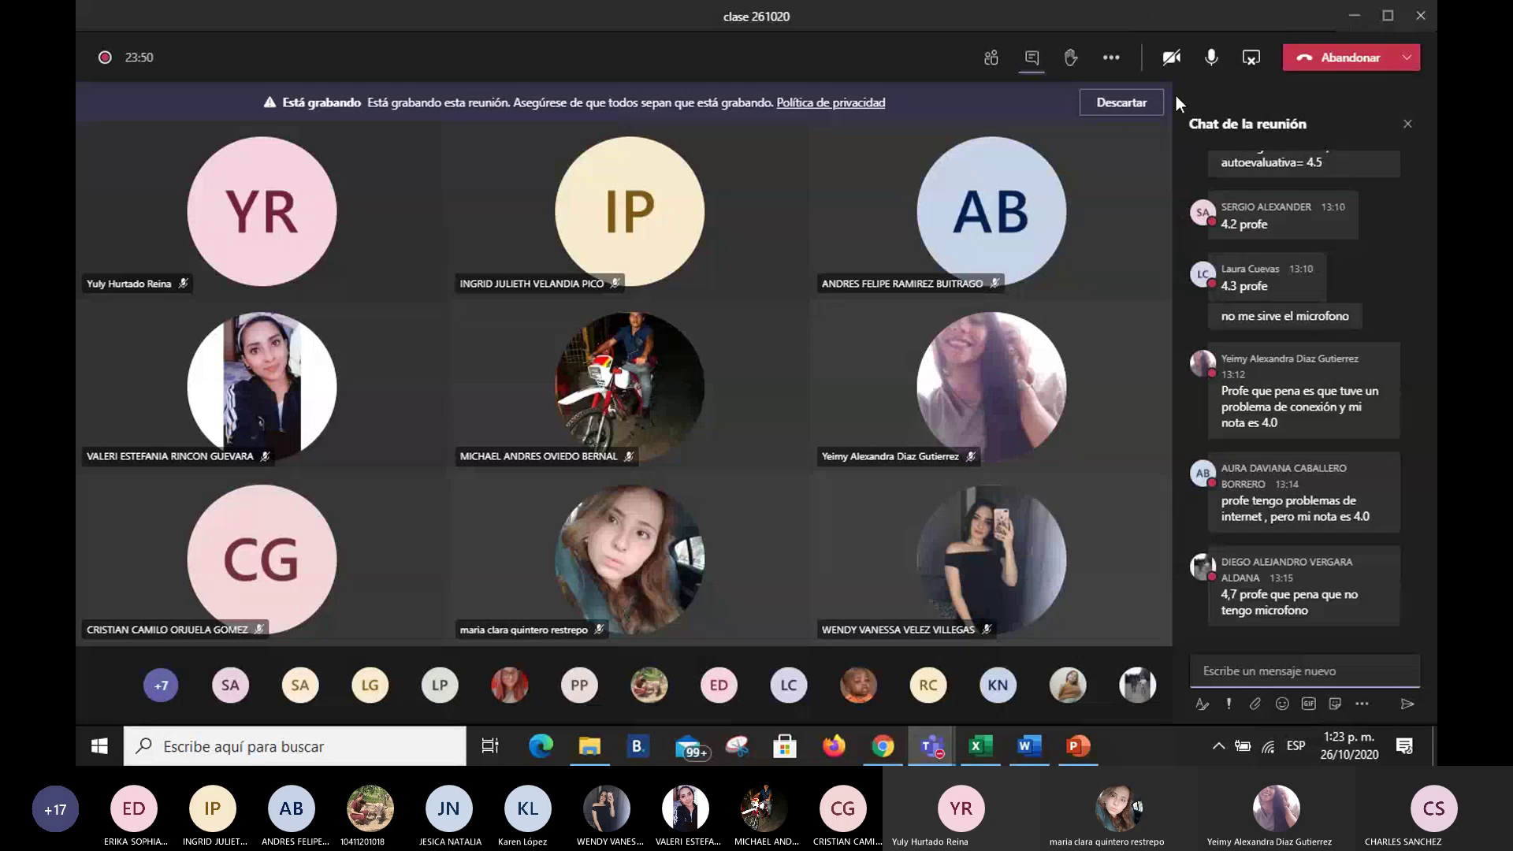
left_click(1169, 58)
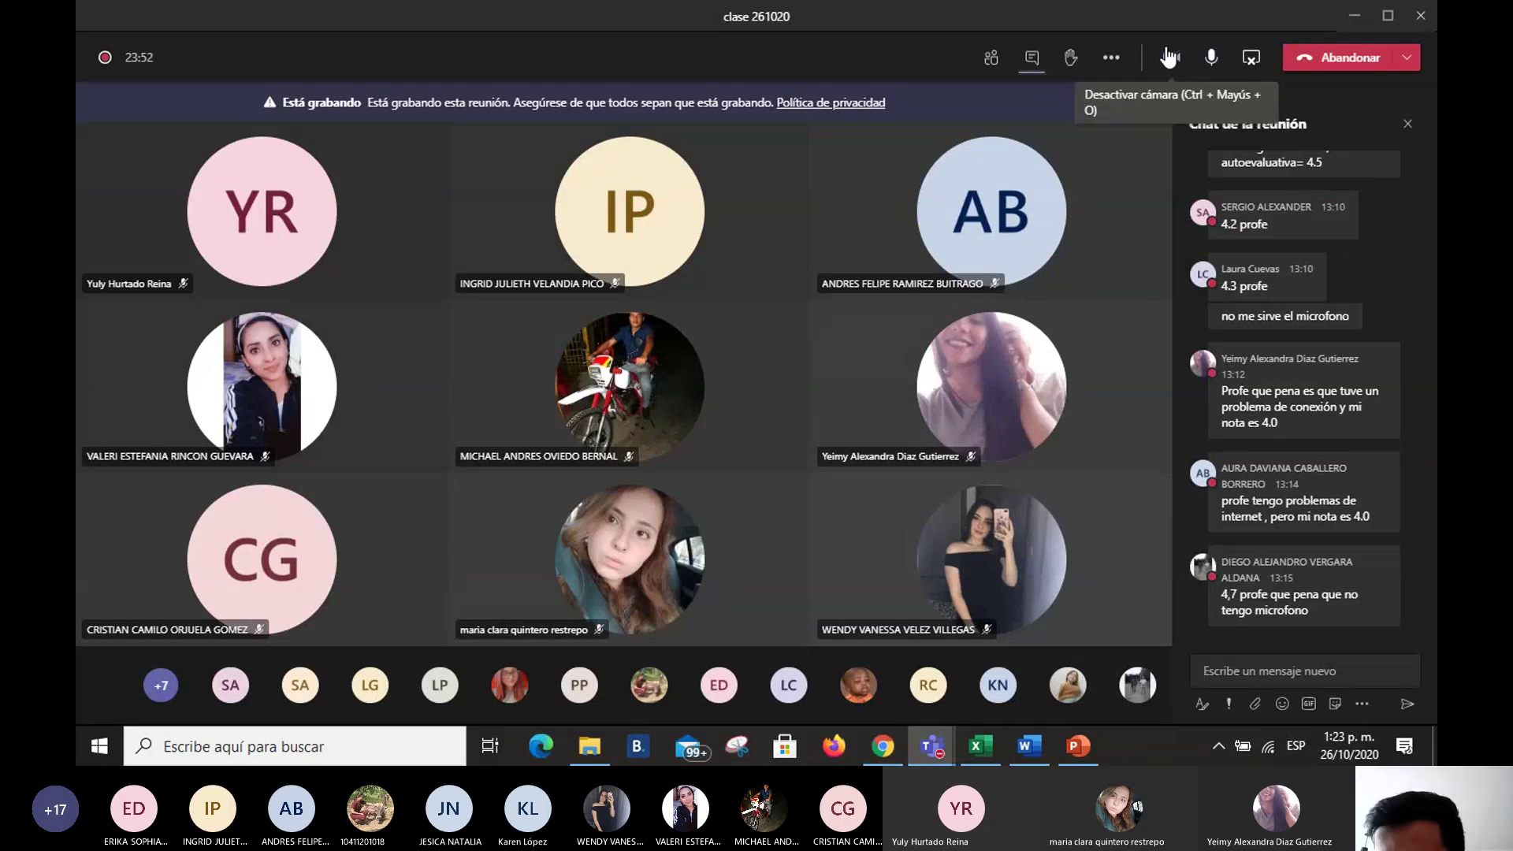
mouse_move(1392, 402)
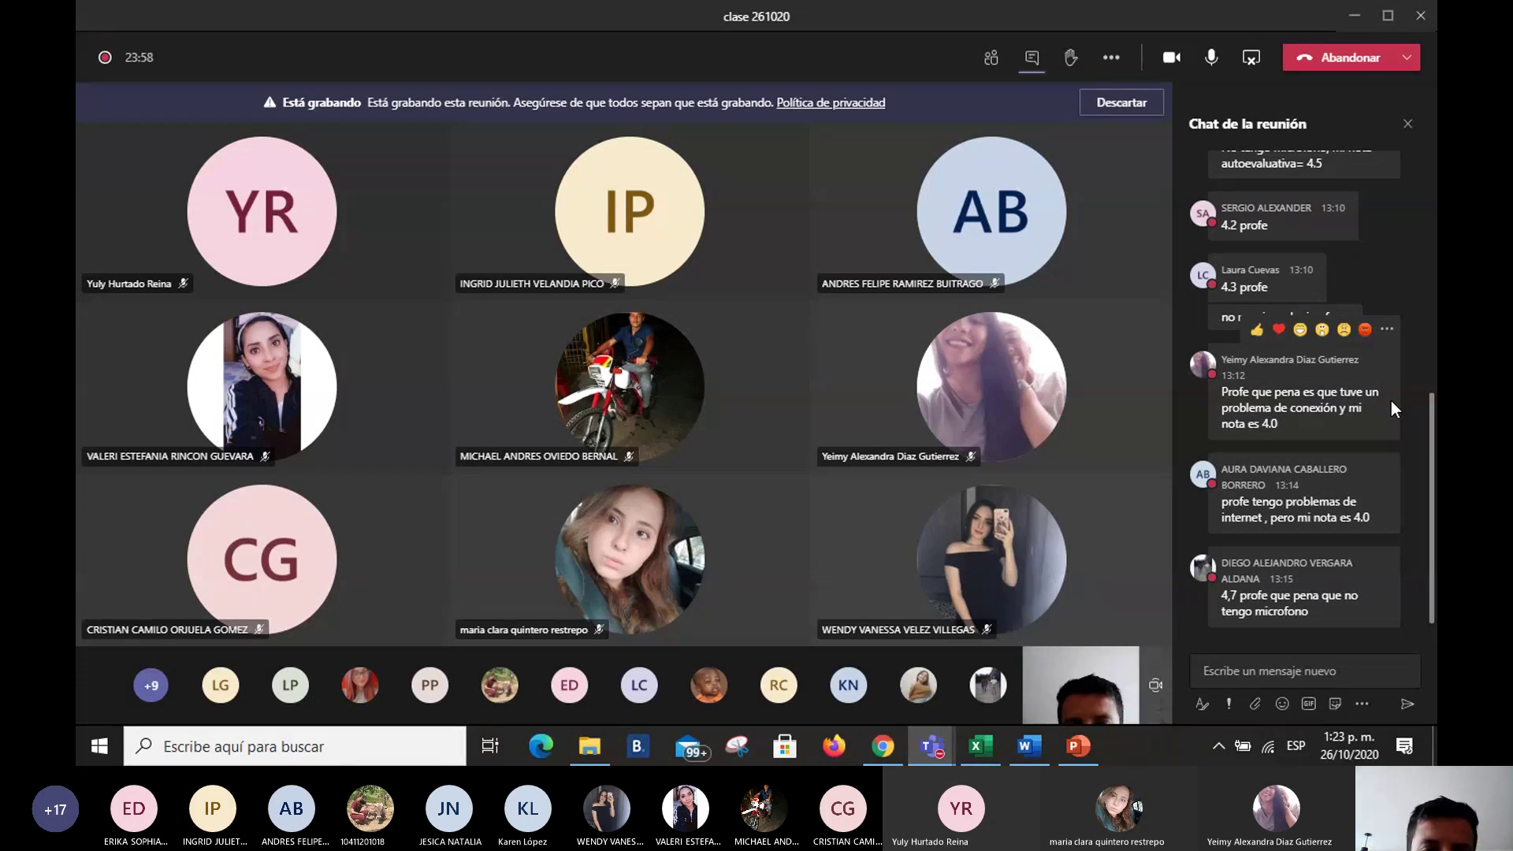
Step: Return to Excel, save the grades workbook and close it after checking the empty auto cell H19
key("alt+Tab")
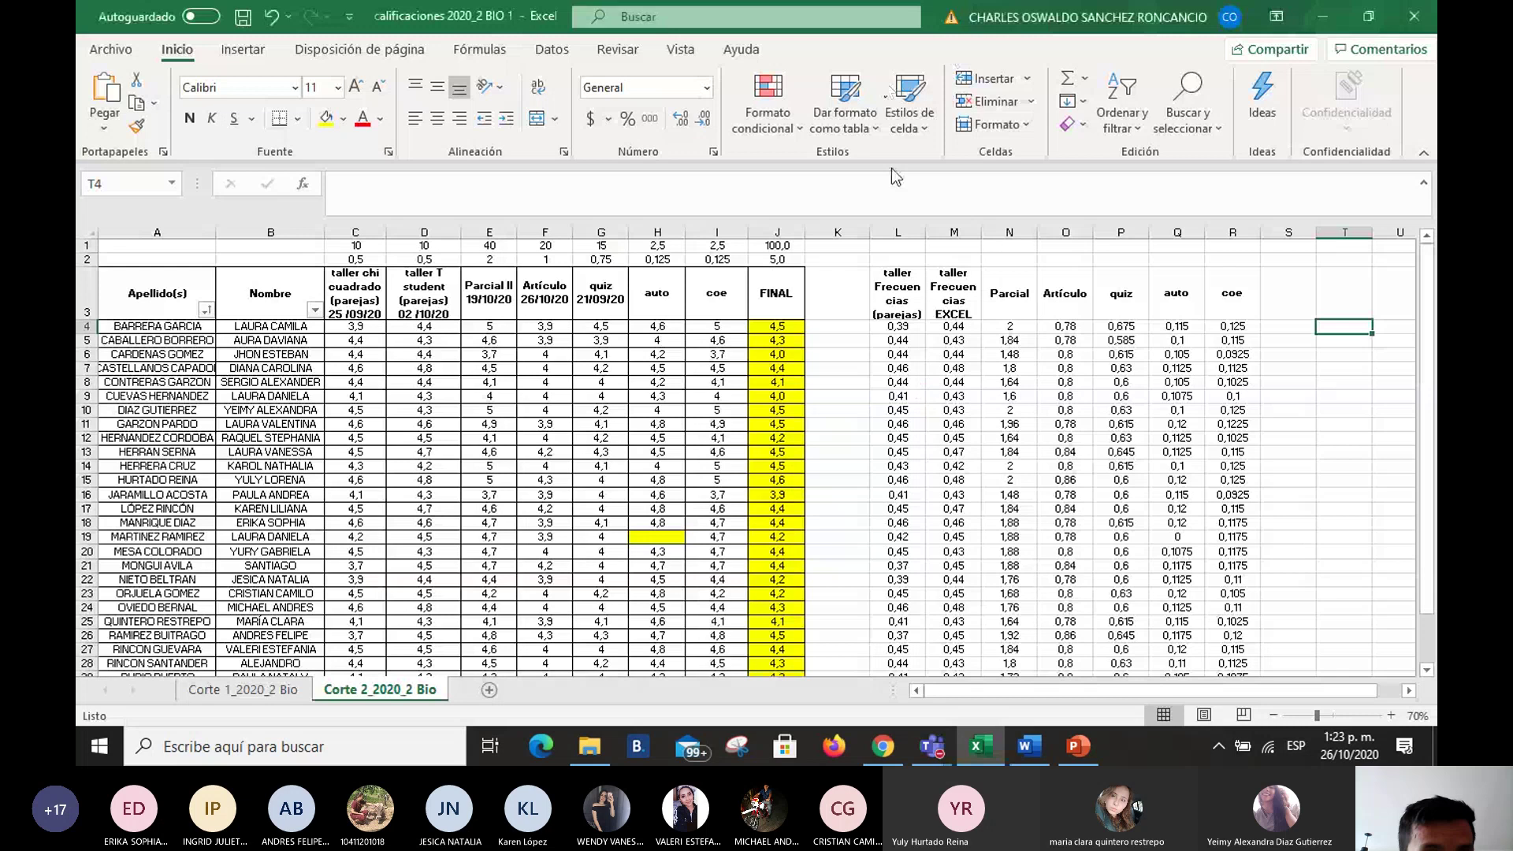
left_click(243, 16)
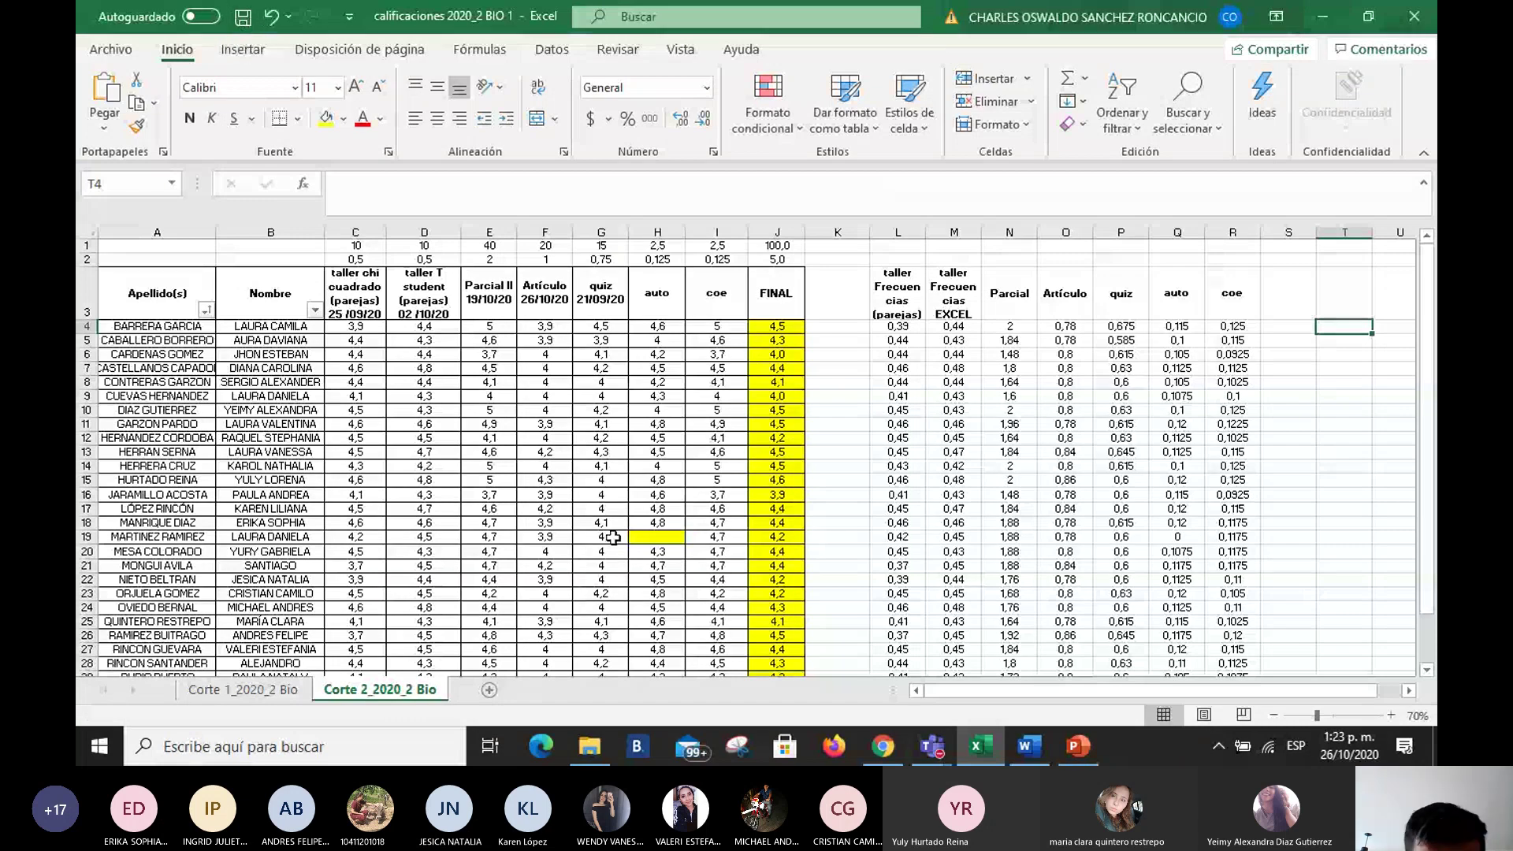
left_click(653, 537)
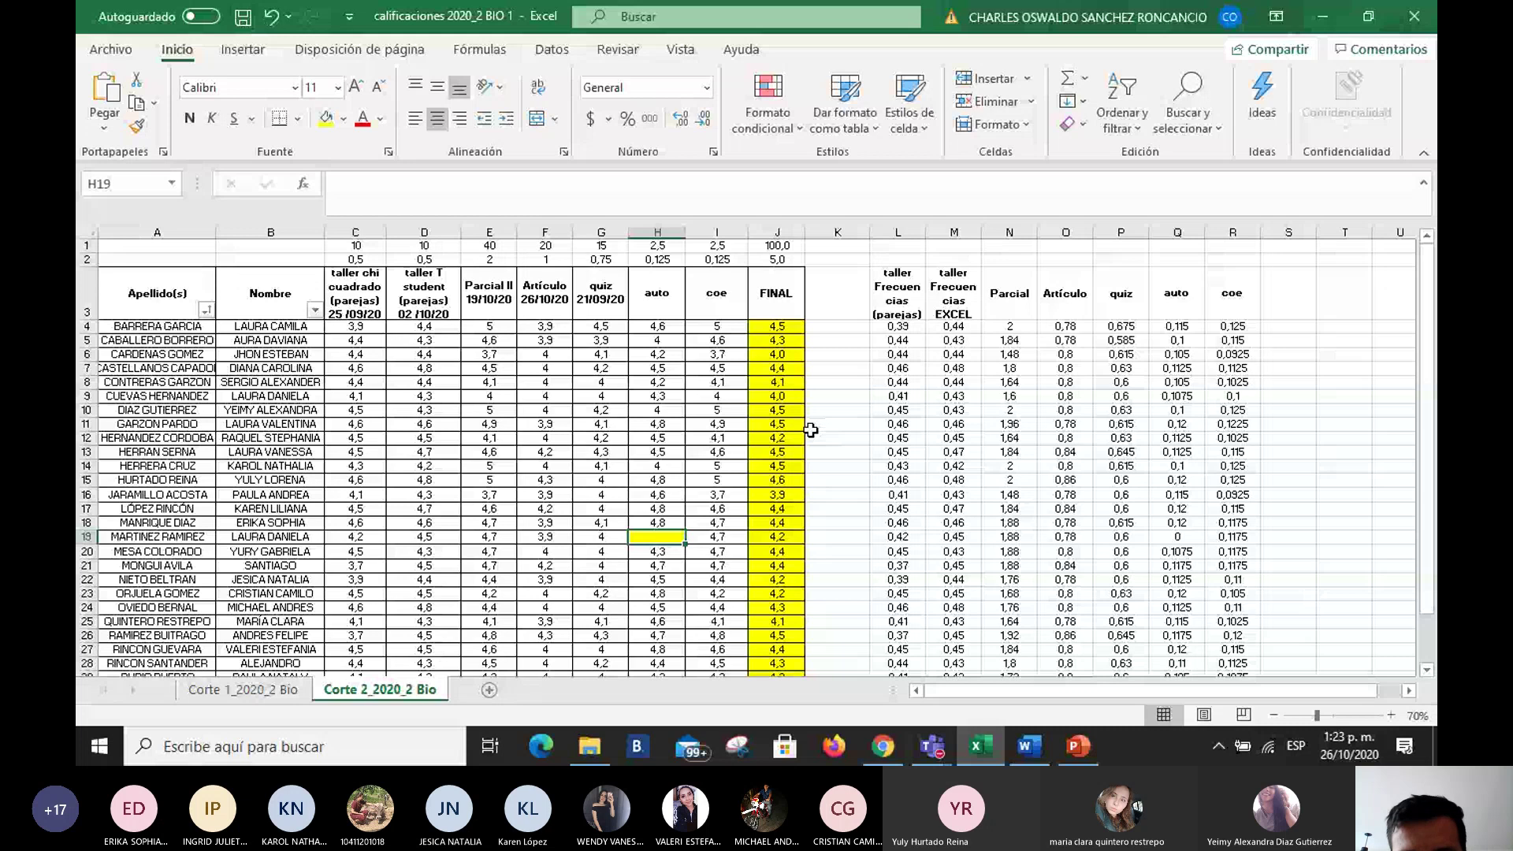
key("alt+Tab")
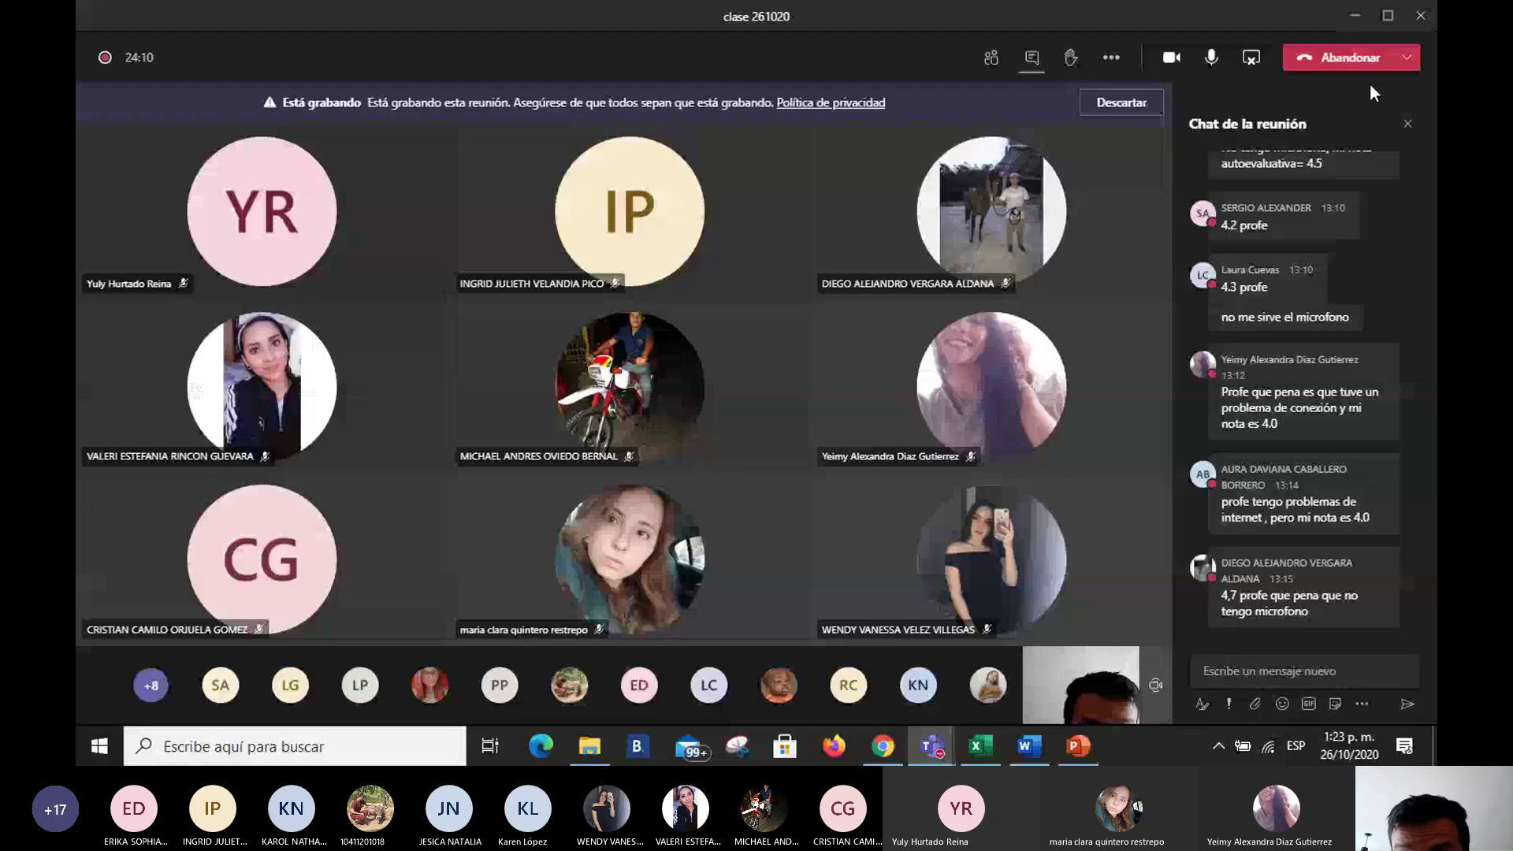
key("alt+Tab")
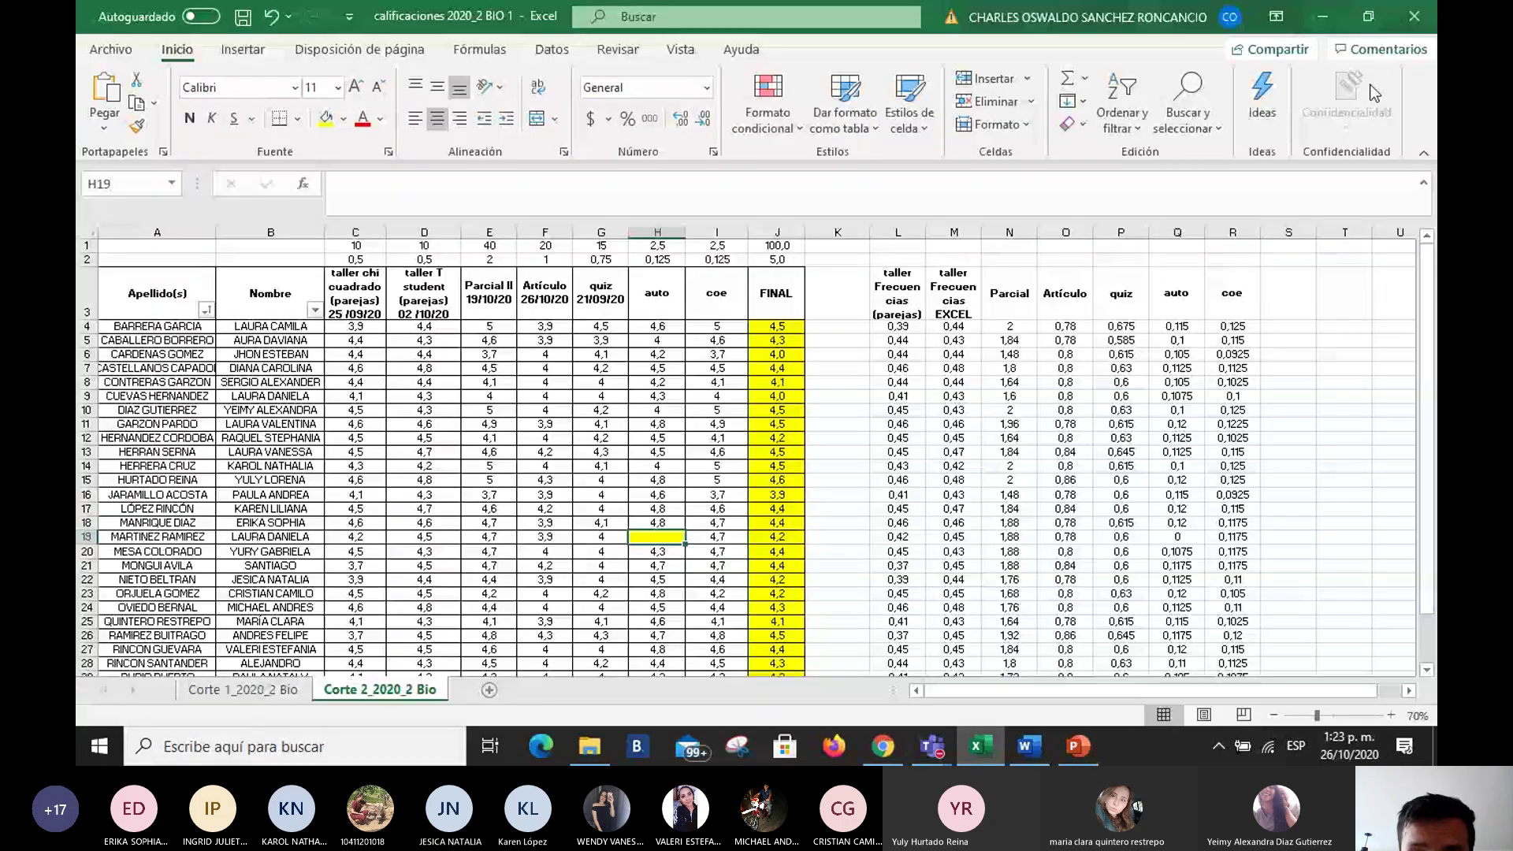
key("alt+Tab")
key("alt+Tab")
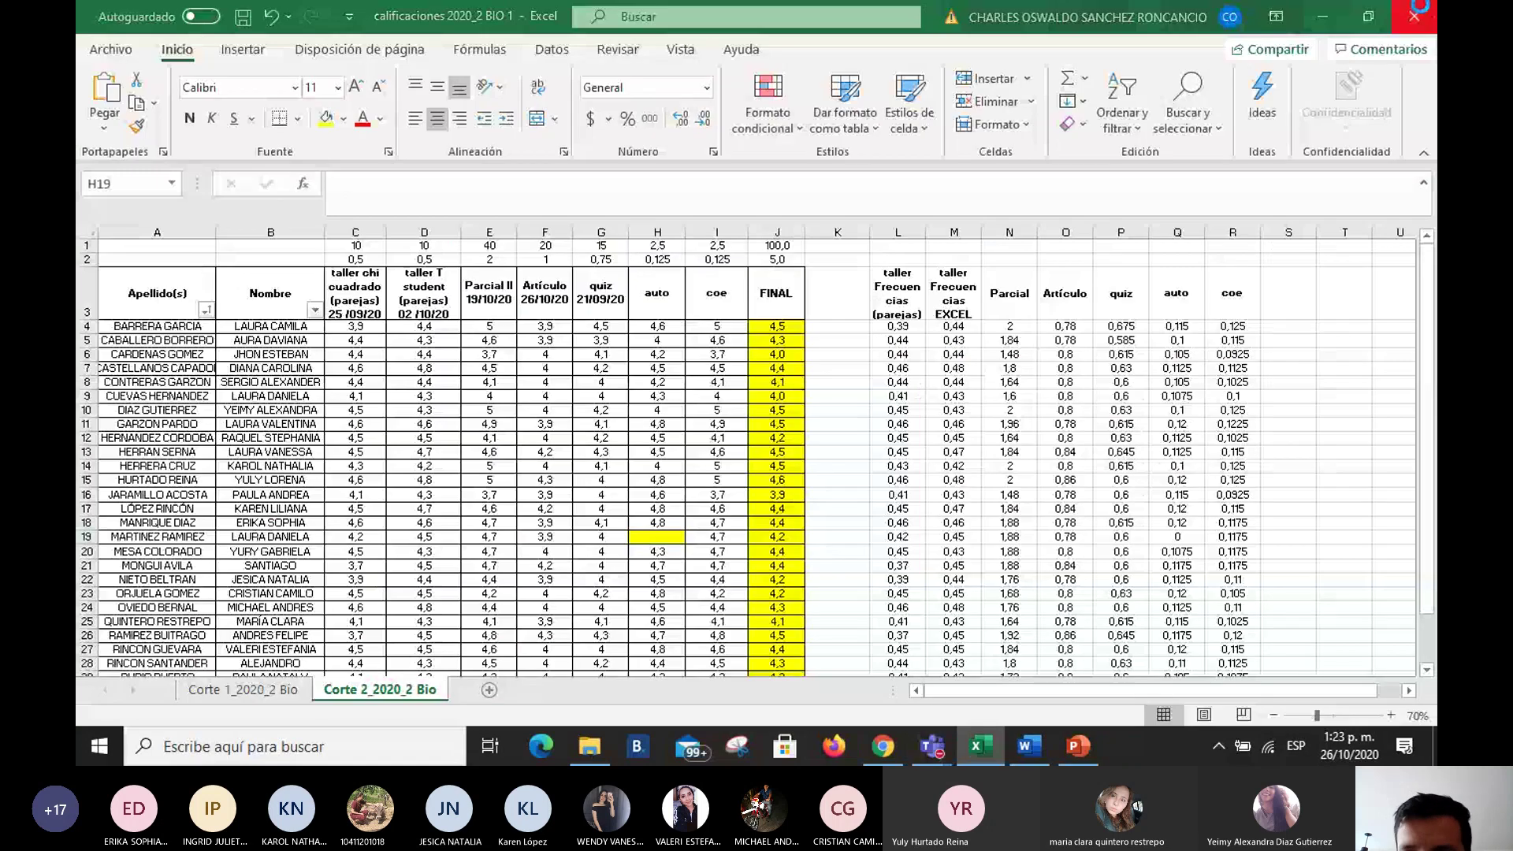
left_click(1422, 14)
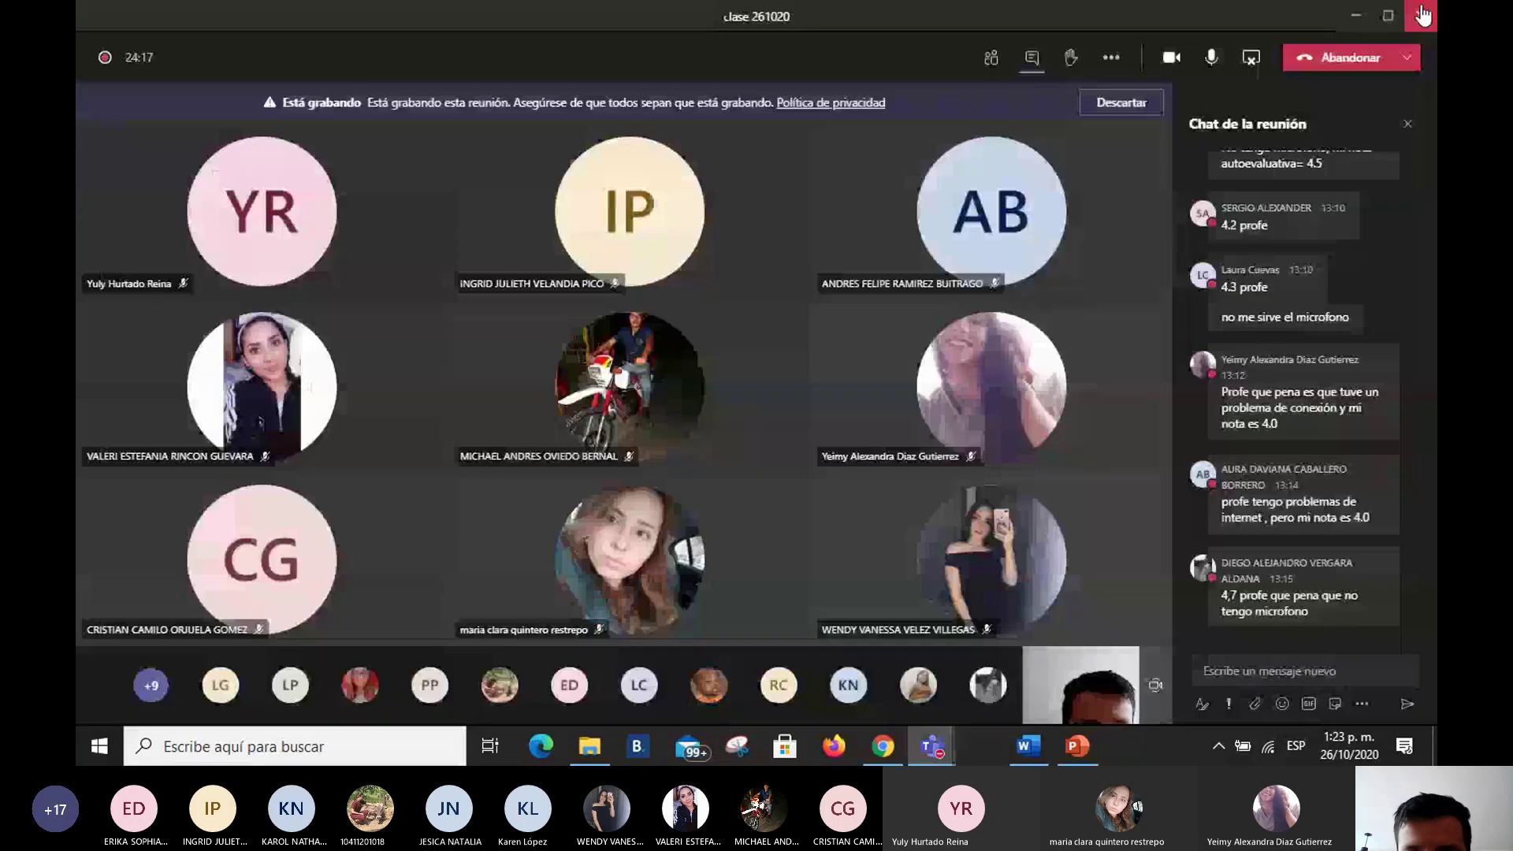
Step: Switch to the presentation 6. Diseño experimental in PowerPoint and go to slide 42, Scheffe Test
left_click(882, 747)
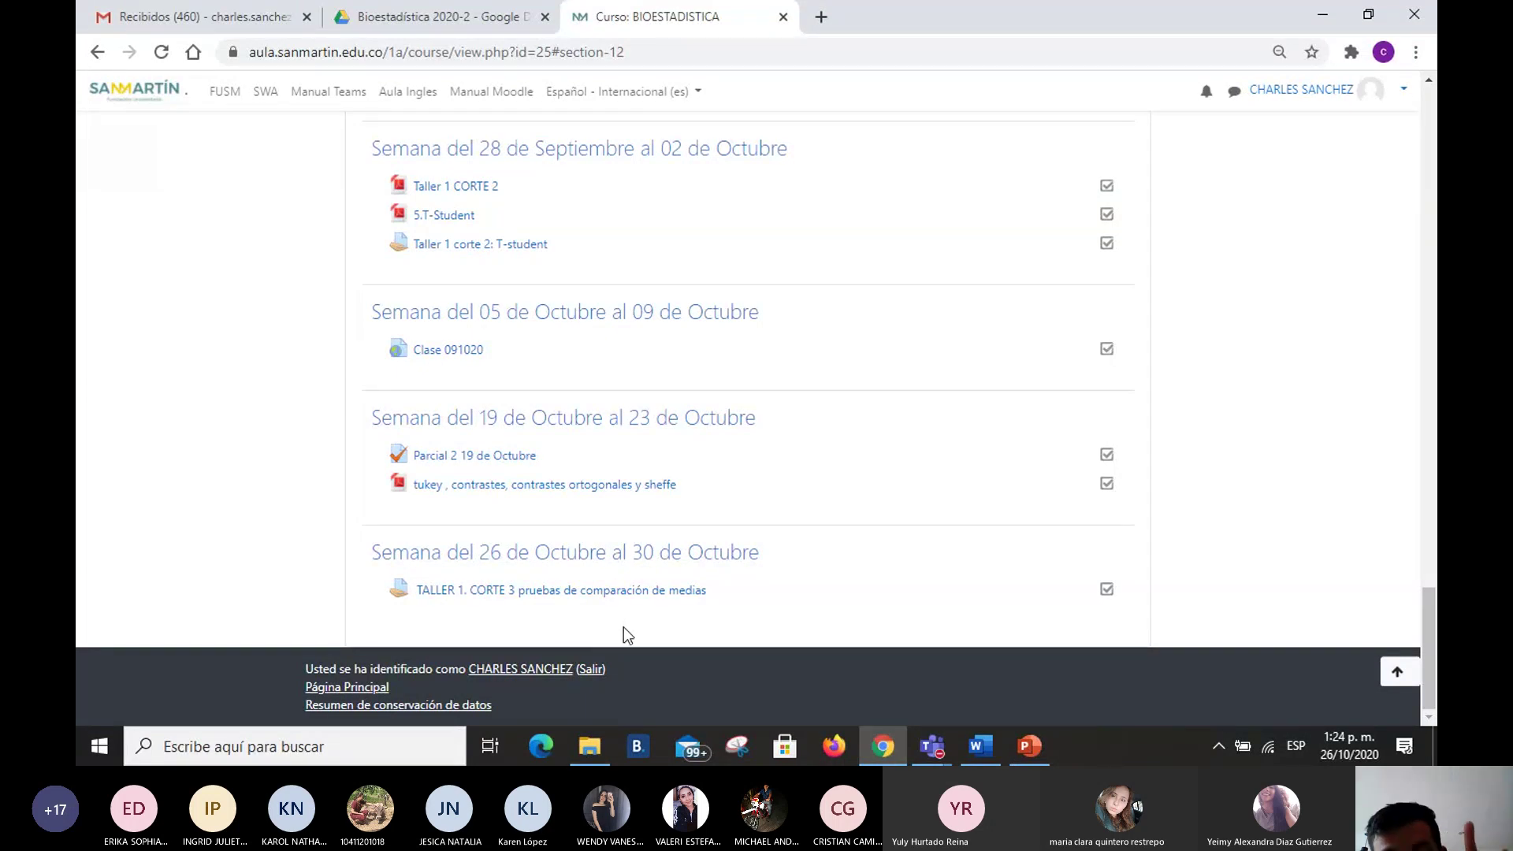
key("alt+Tab")
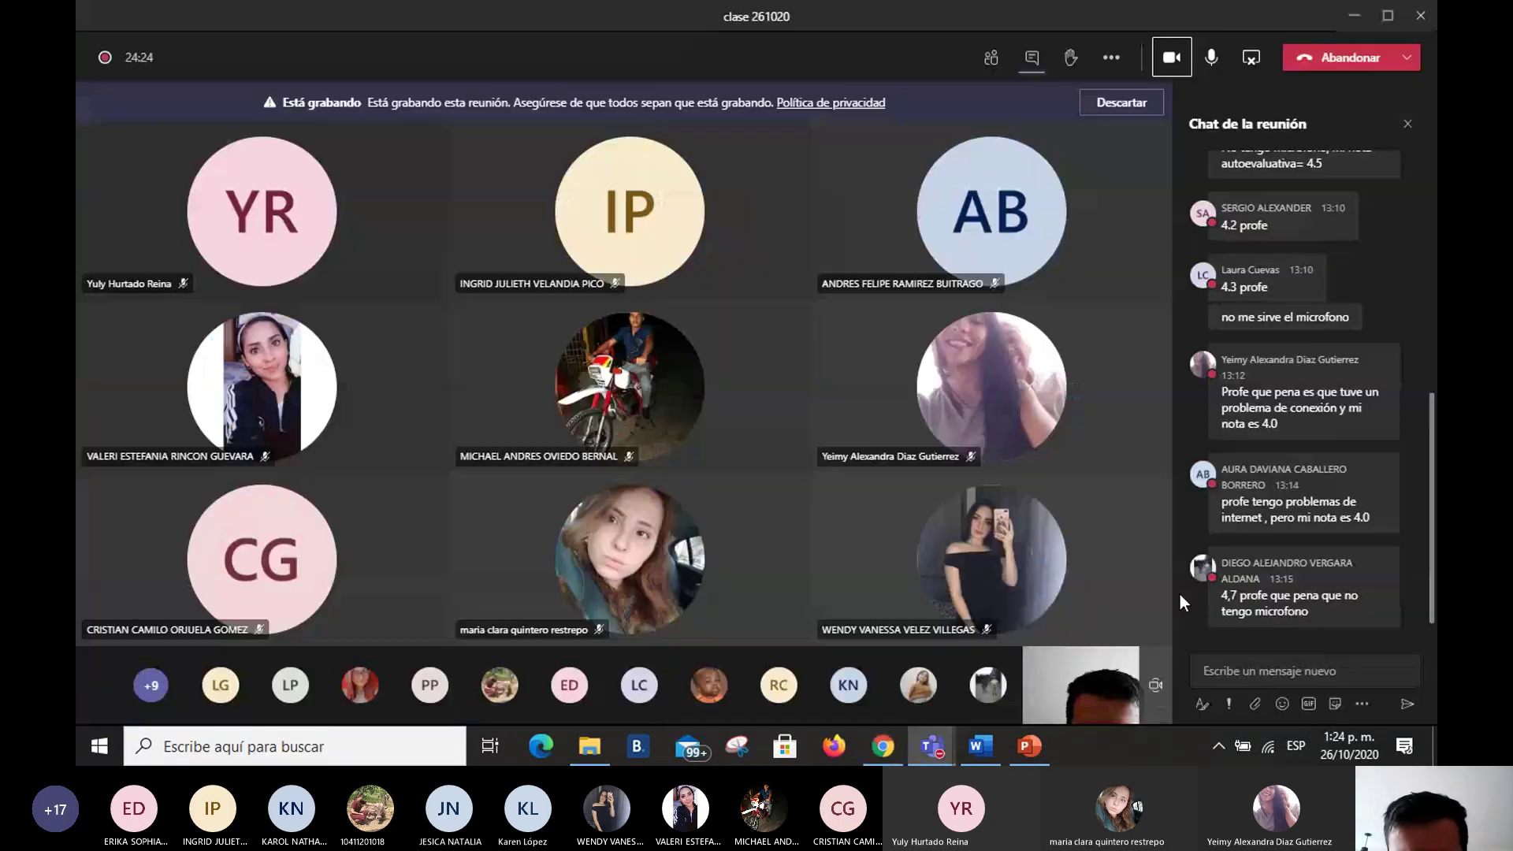
mouse_move(1022, 749)
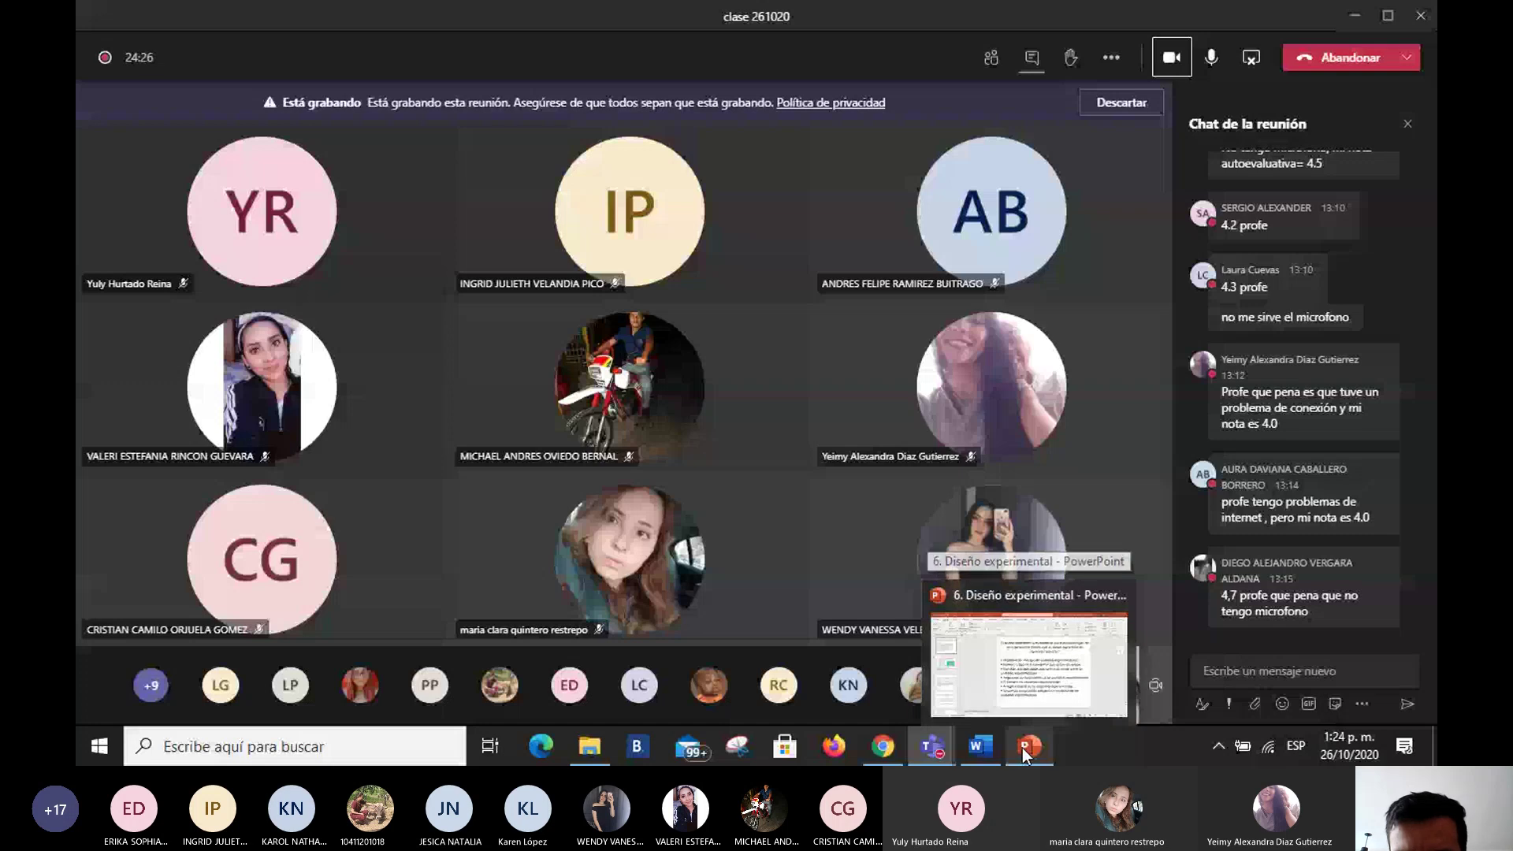
left_click(1029, 640)
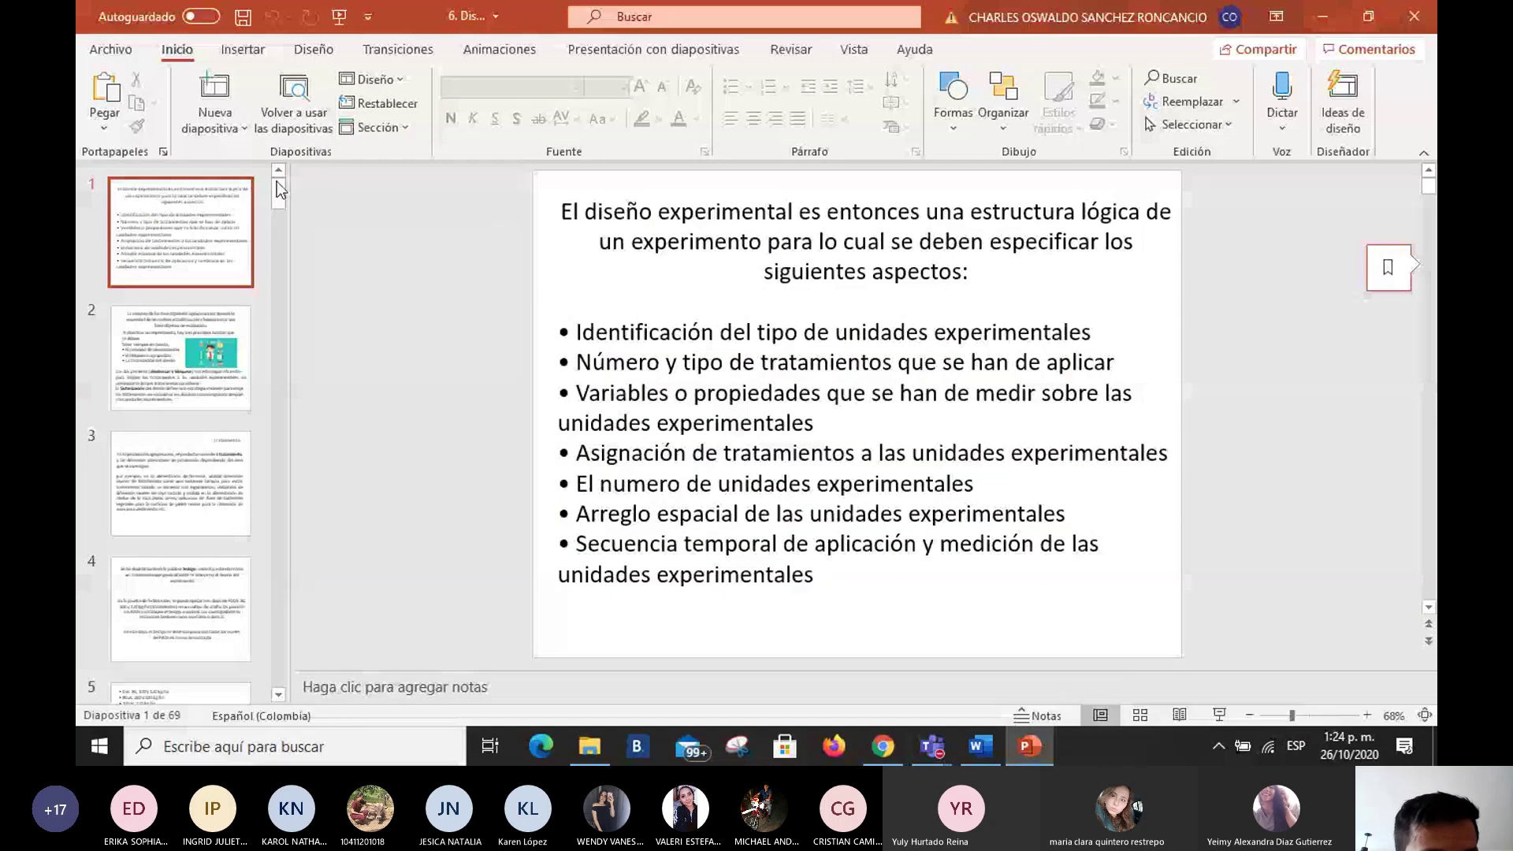
left_click_drag(276, 181, 259, 490)
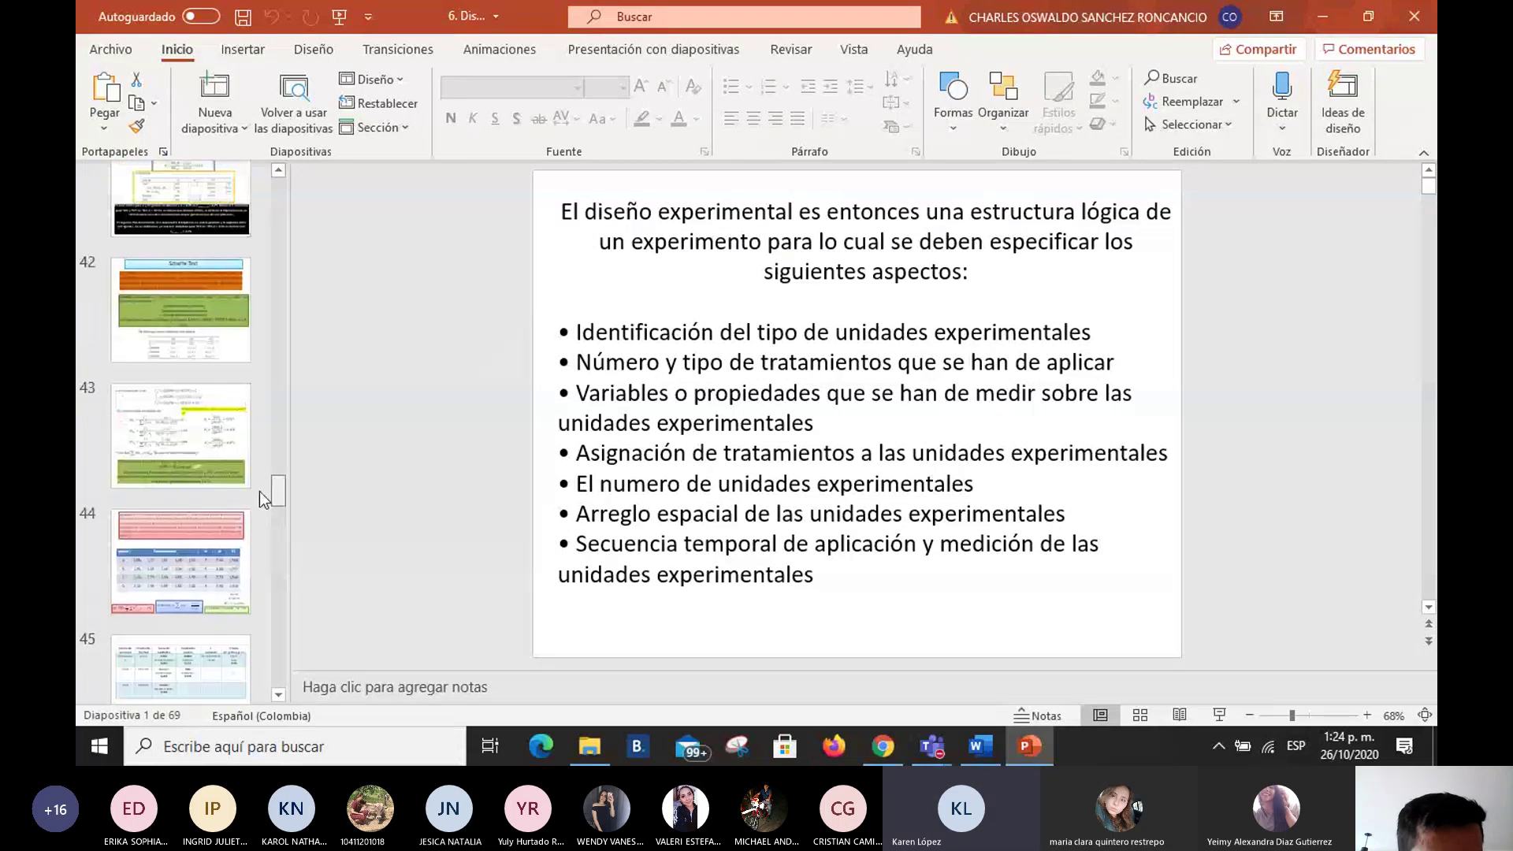
scroll(192, 311, "up", 2)
left_click(226, 310)
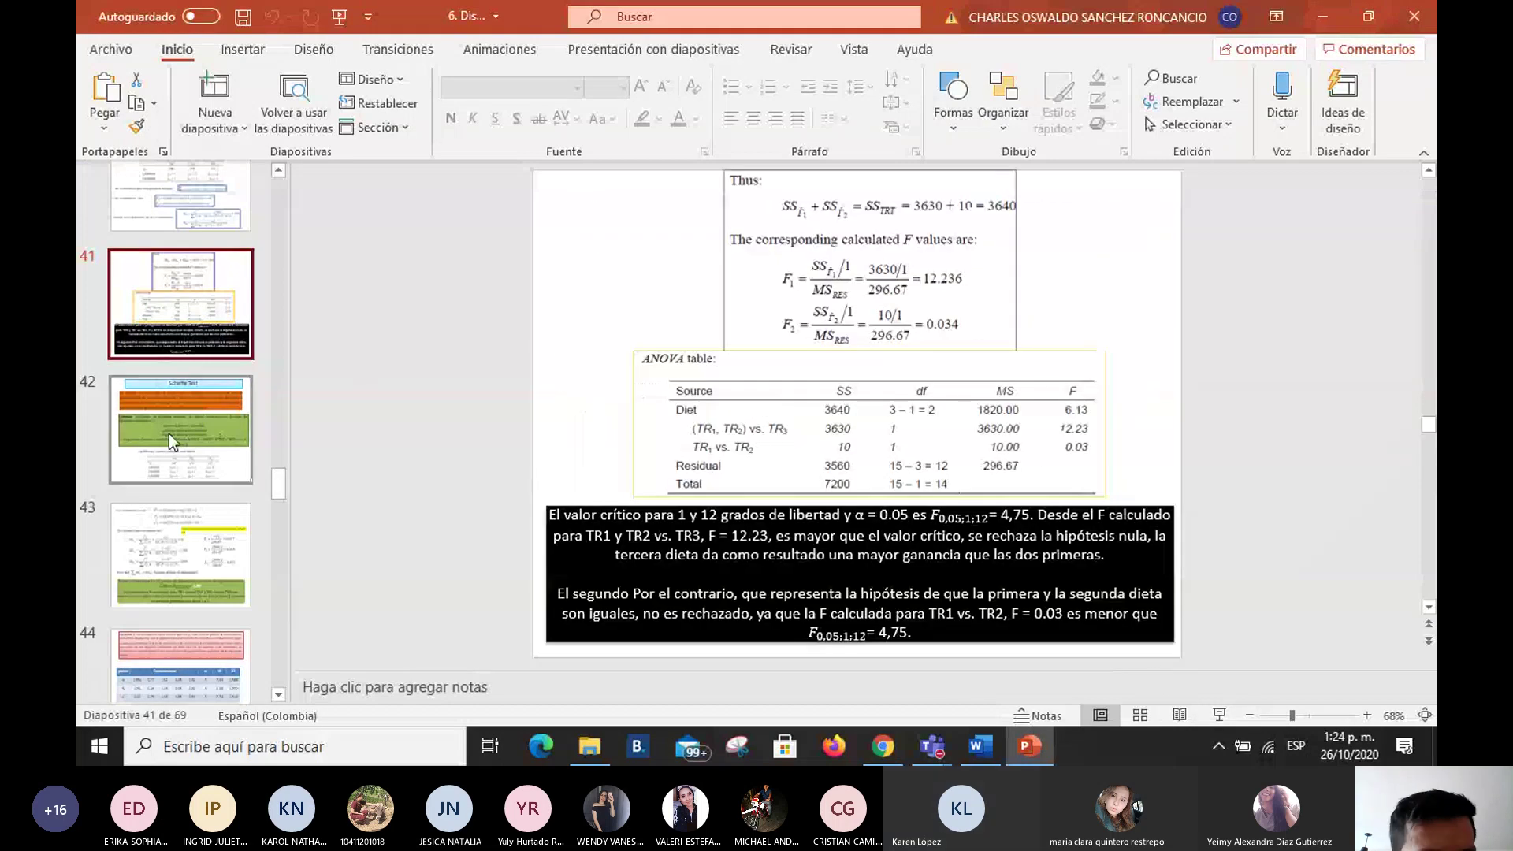
left_click(196, 422)
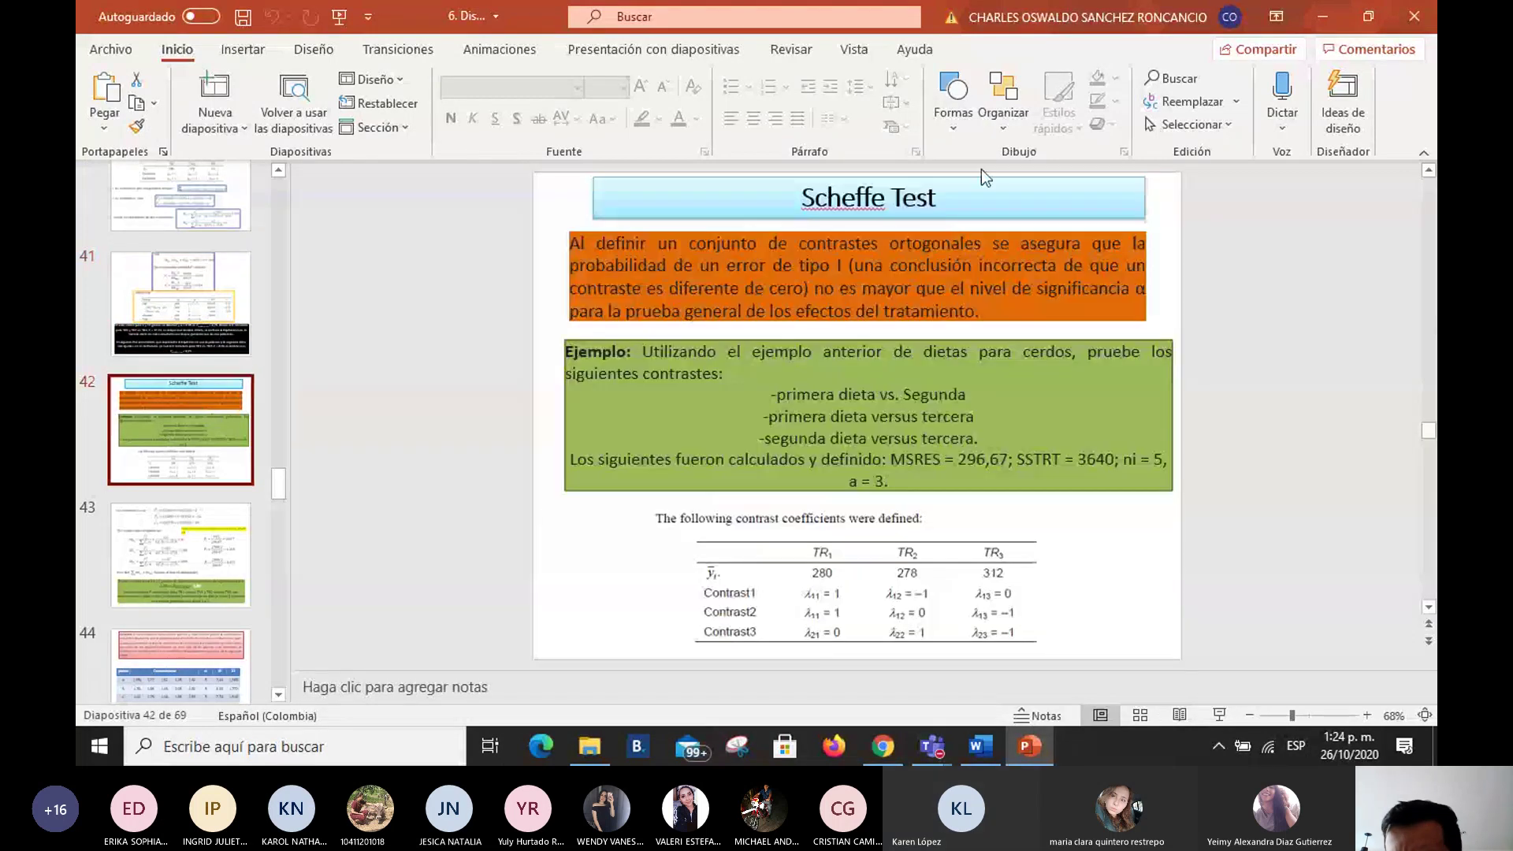
Step: Review slides 43 to 45, covering the contrast calculations, Ejemplo 1 and its analysis of variance table
left_click(182, 574)
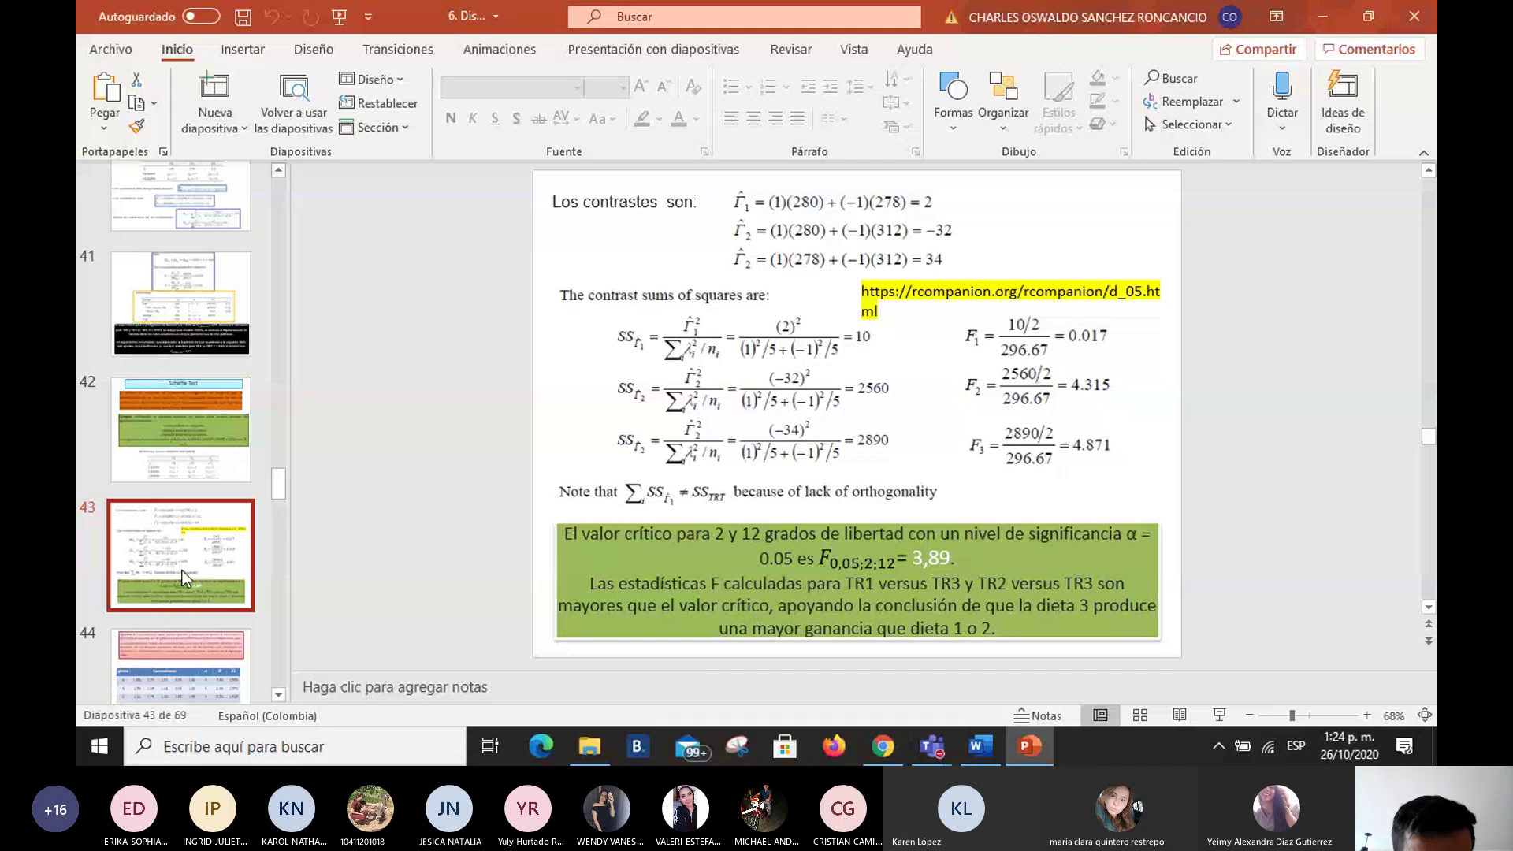
scroll(190, 563, "down", 1)
left_click(196, 559)
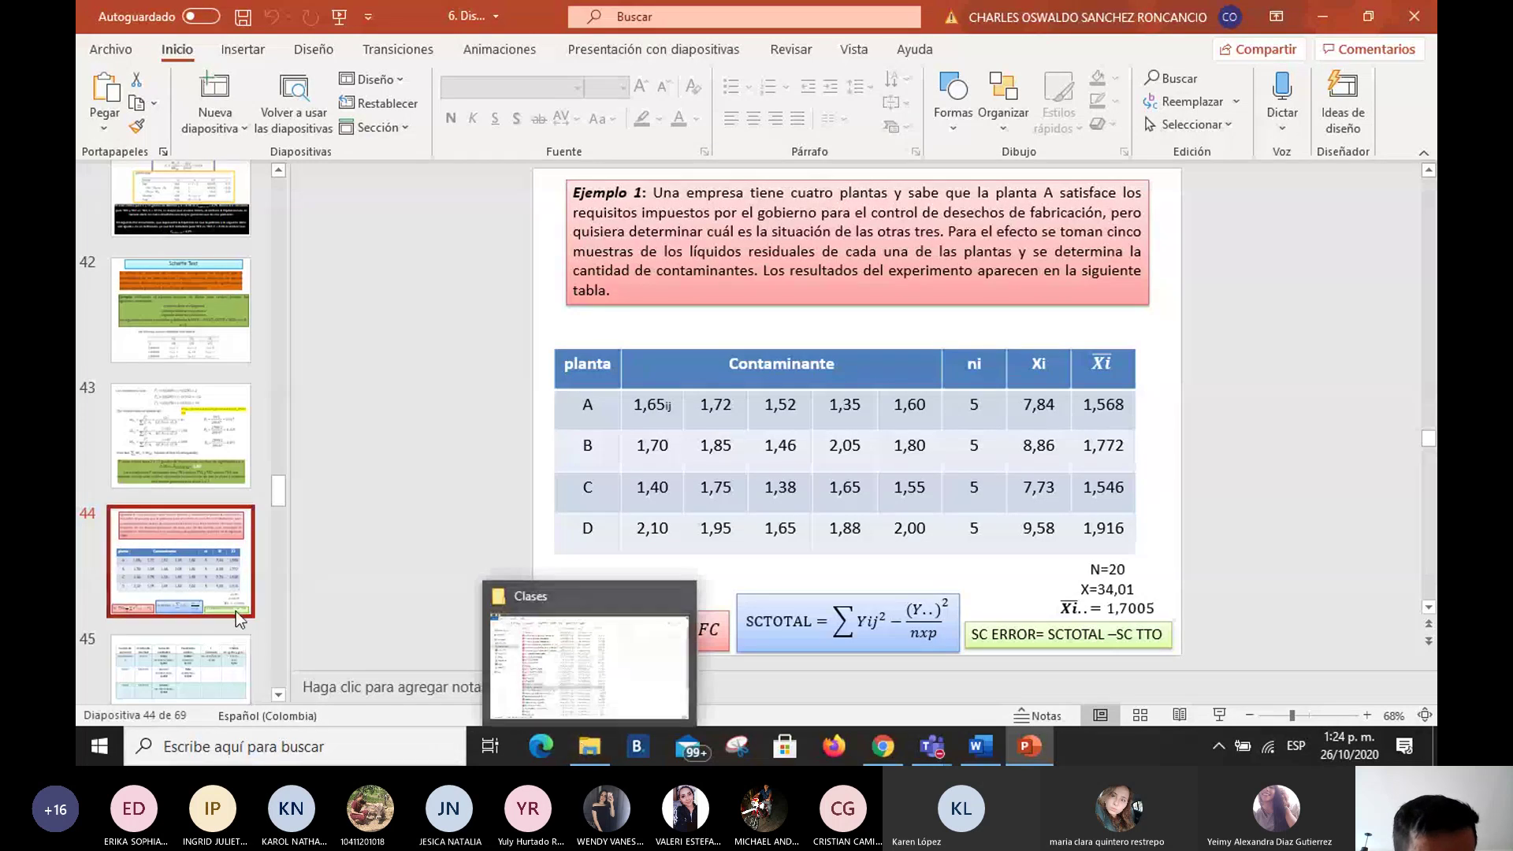
key("Page_Down")
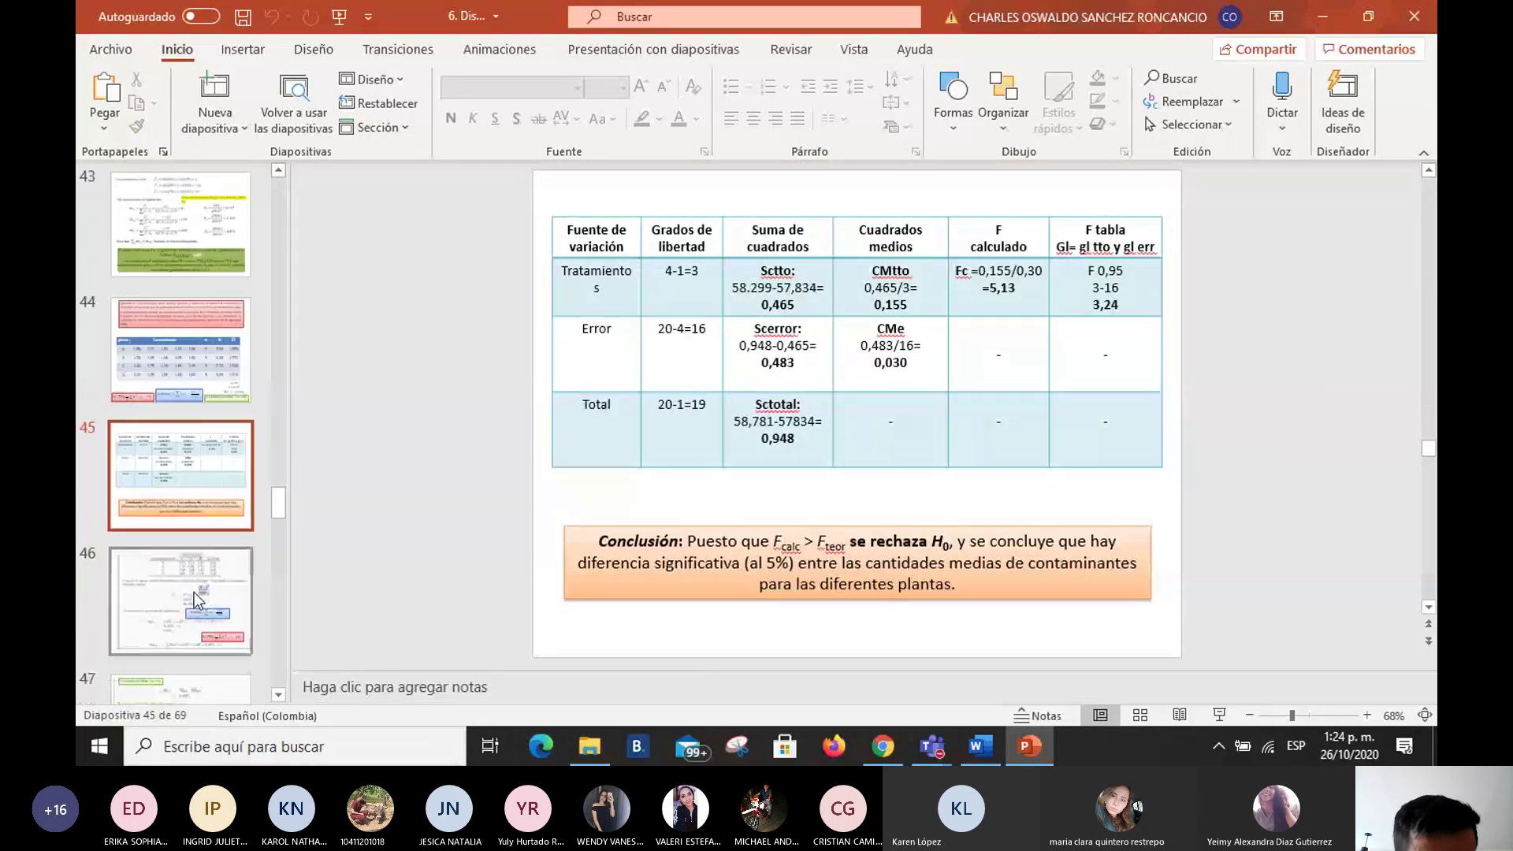
Step: Switch to File Explorer, browse to Documentos > Libros > Bioestadística > Libros > LIBROS R, and look through its files
mouse_move(581, 749)
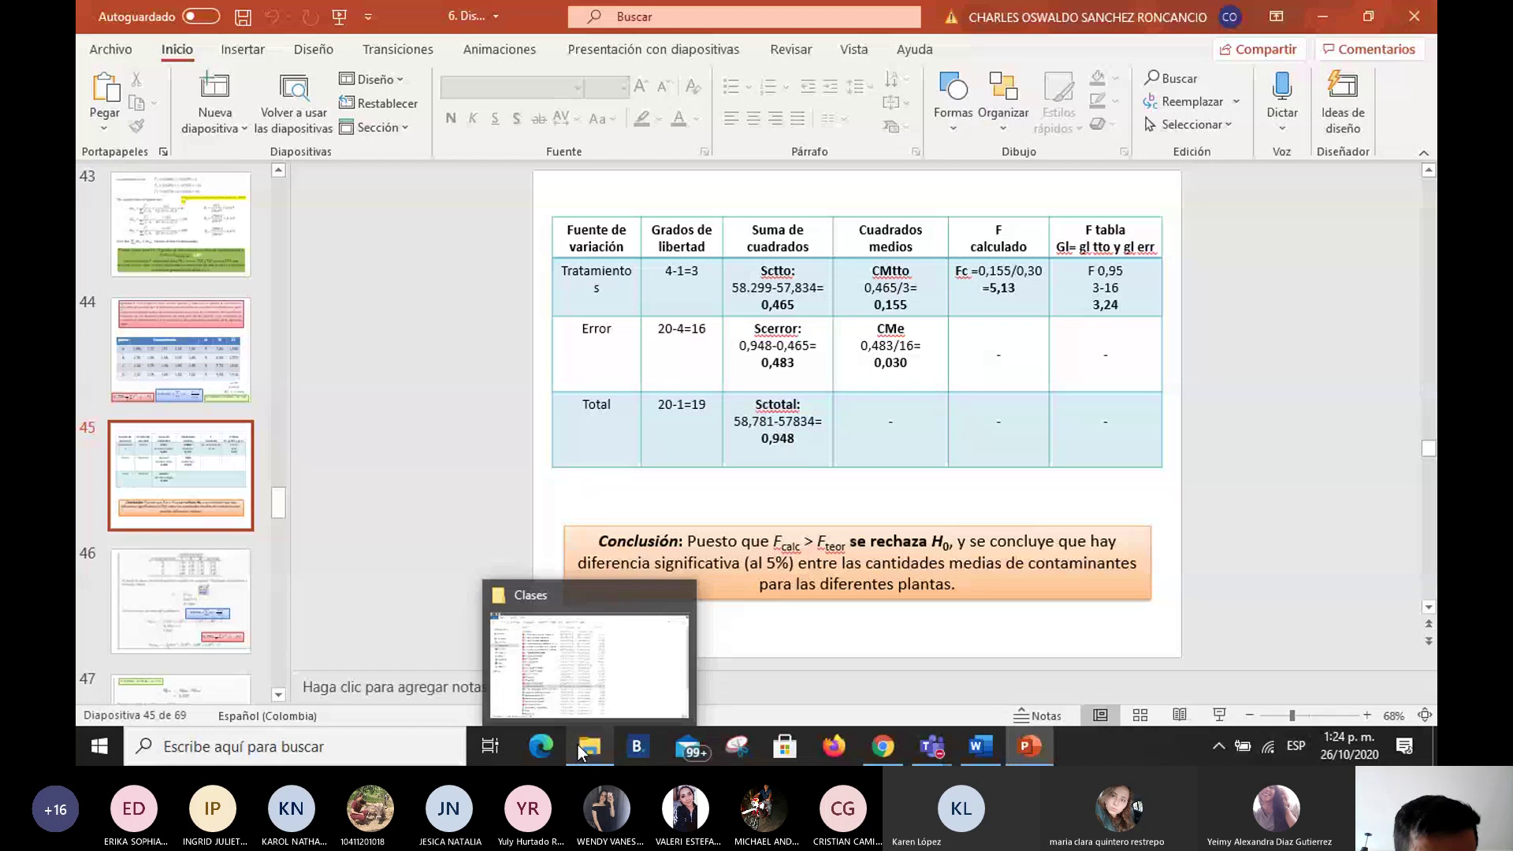
left_click(568, 670)
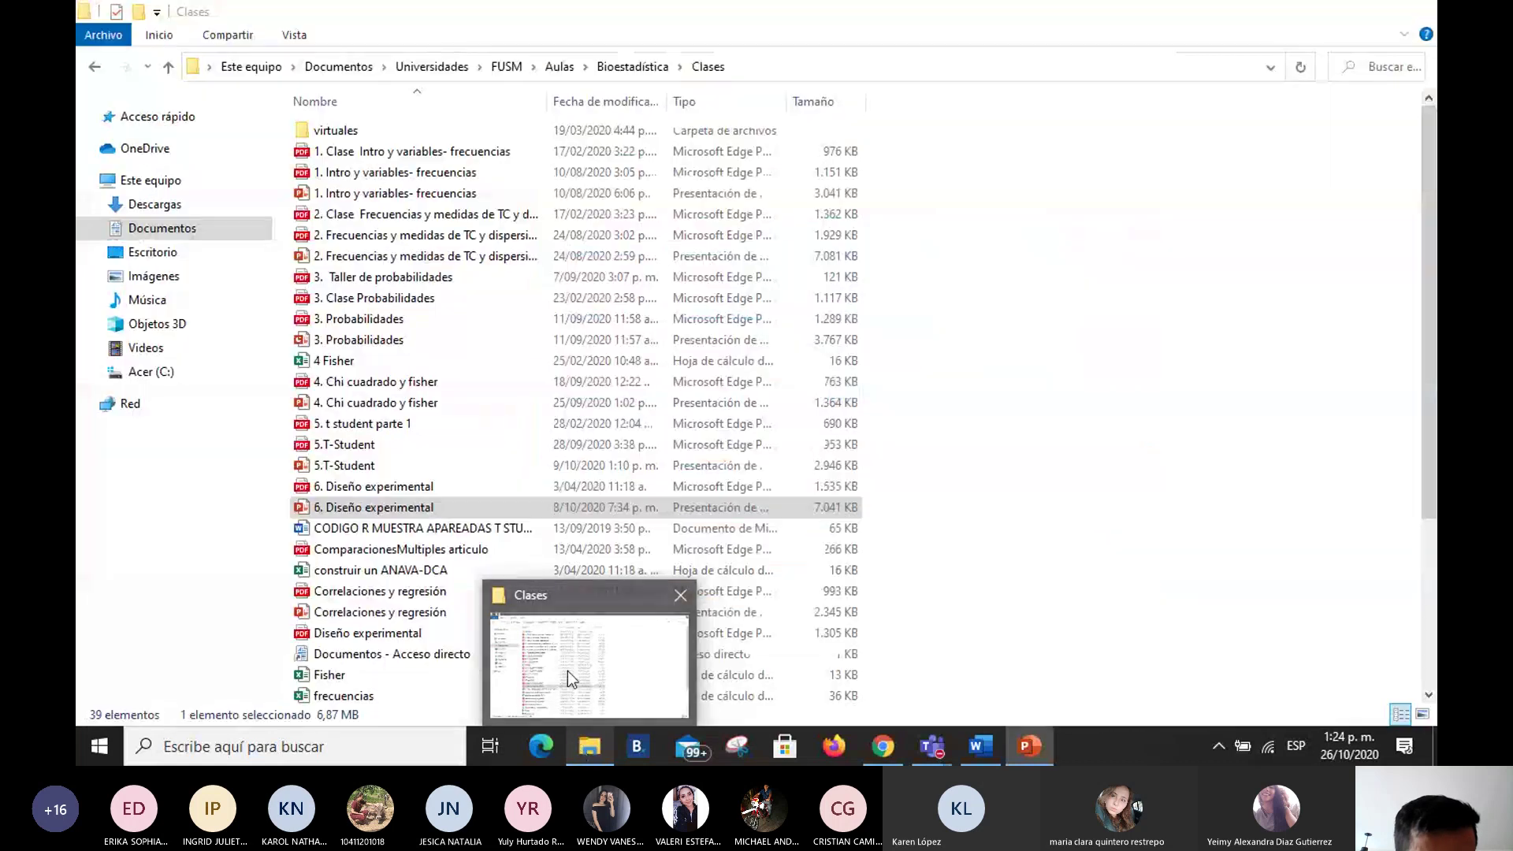
left_click(448, 73)
left_click(352, 66)
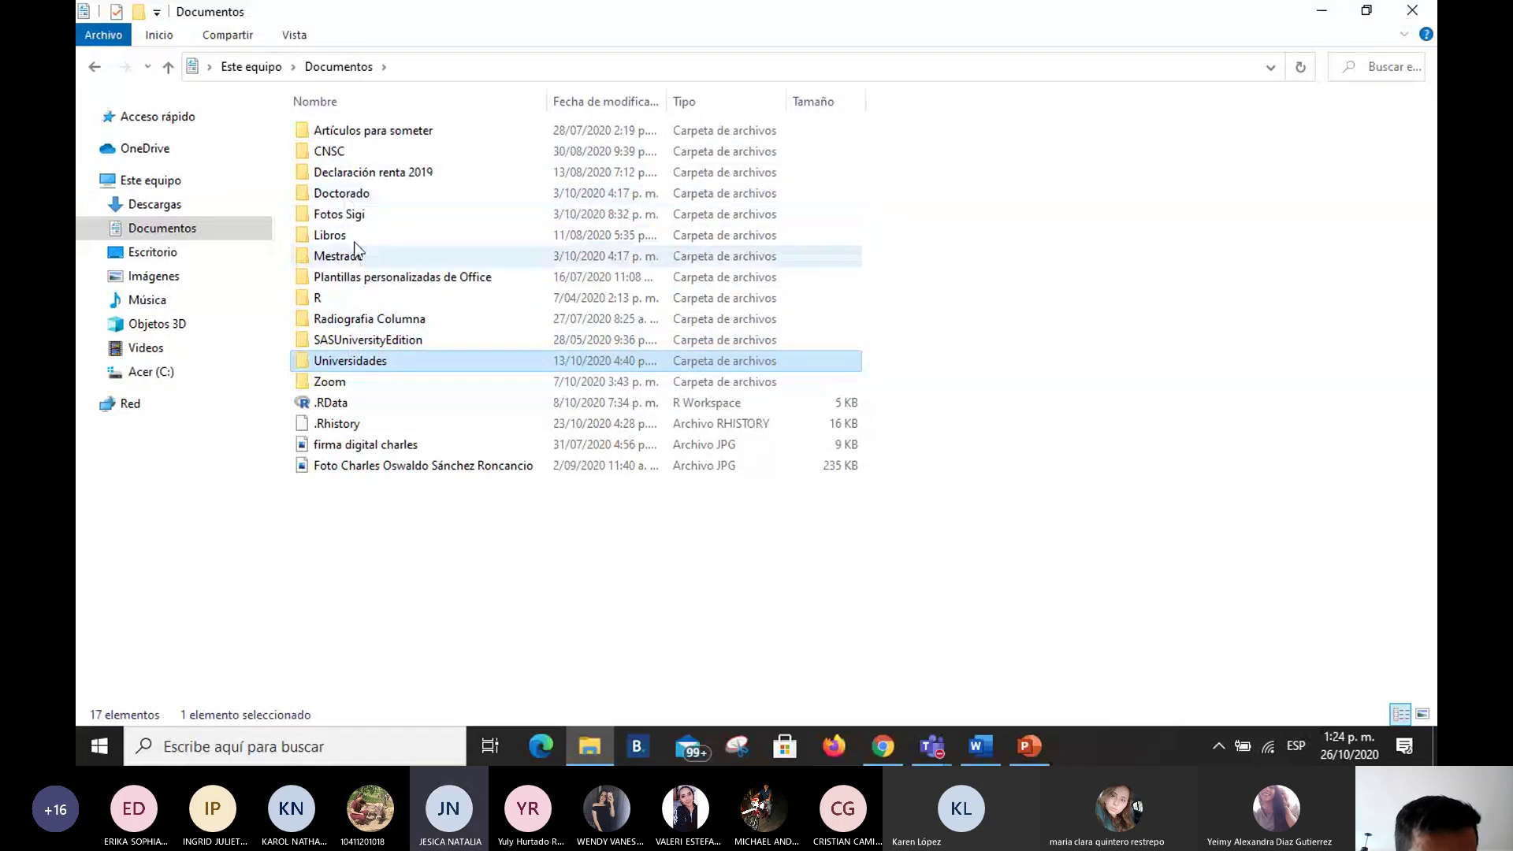
double_click(353, 233)
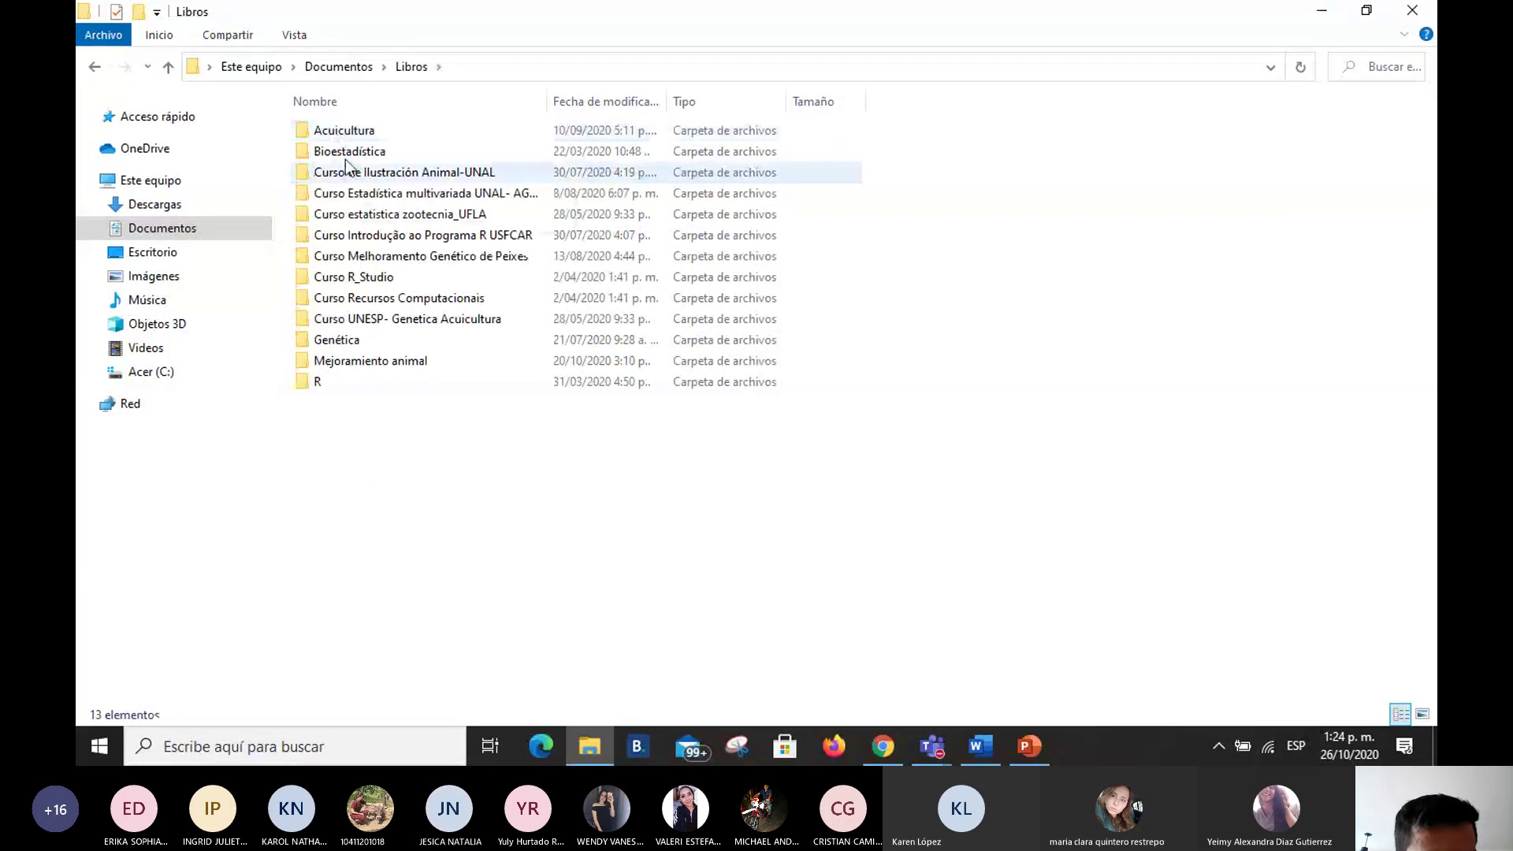
double_click(348, 151)
double_click(356, 137)
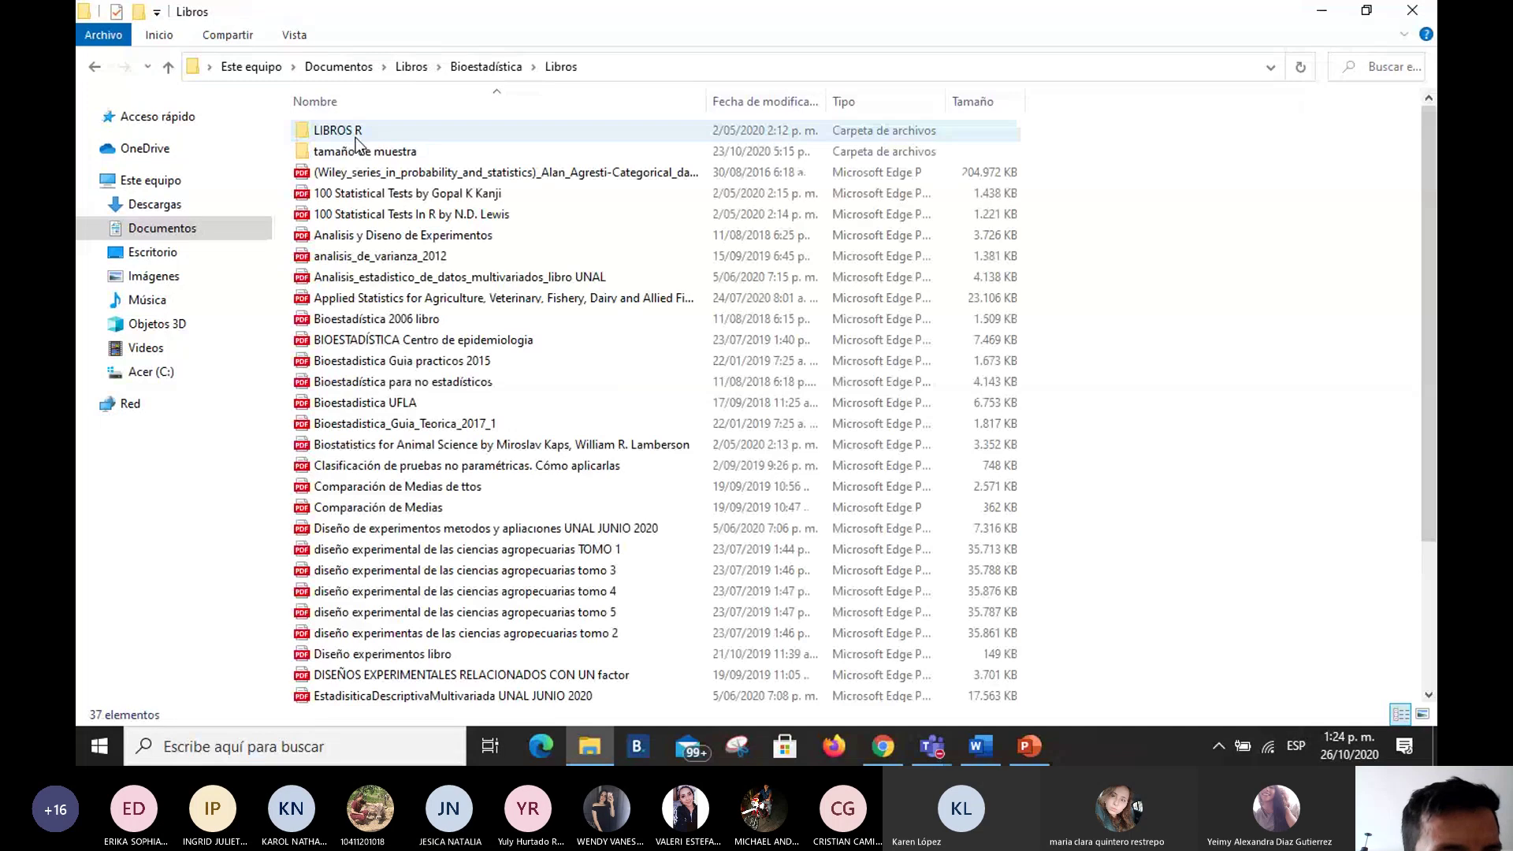
double_click(356, 136)
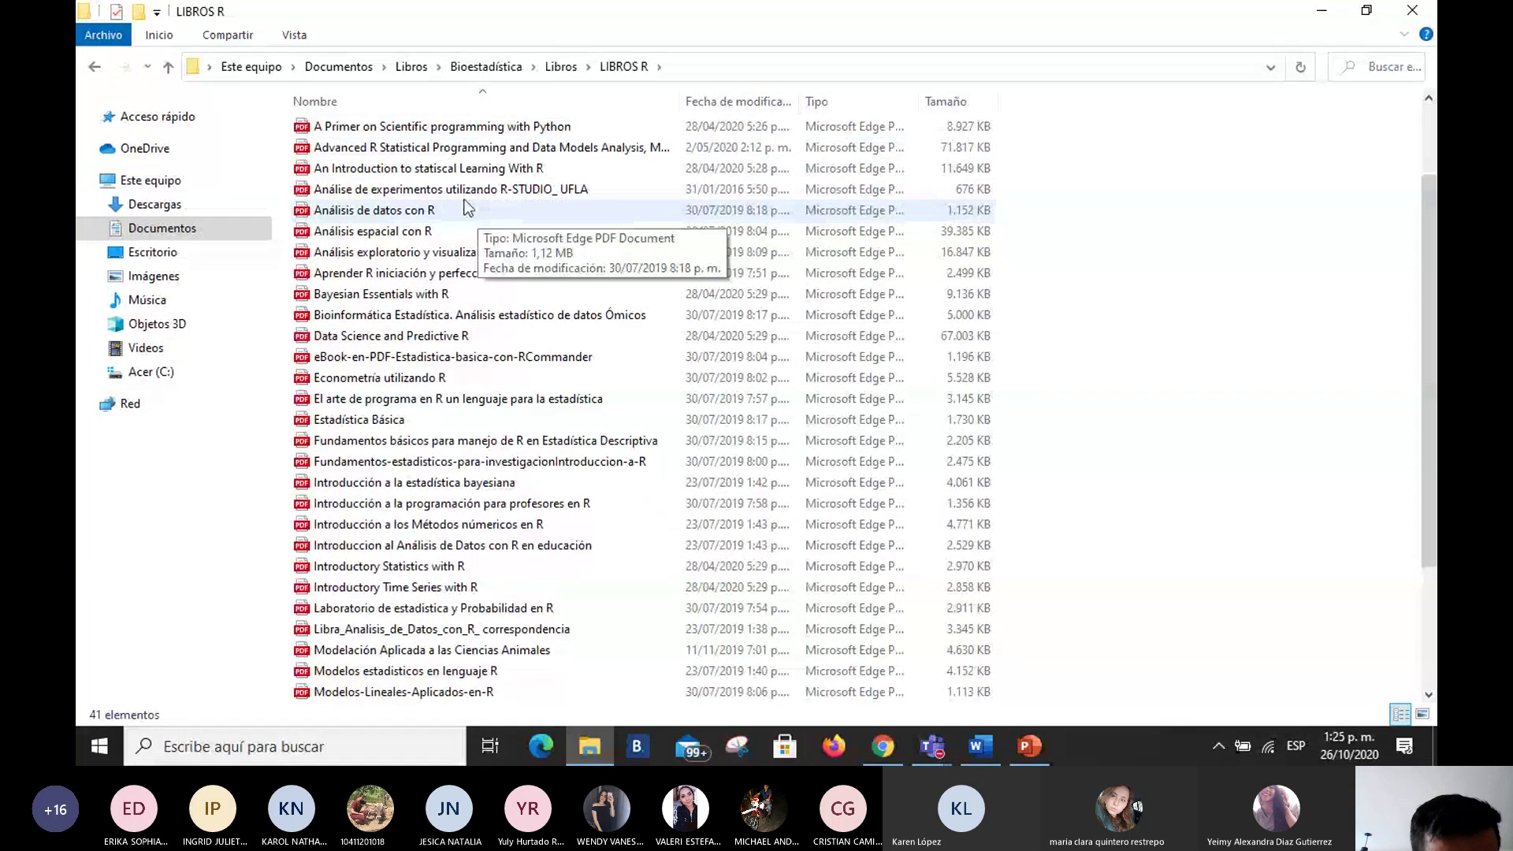
scroll(499, 606, "up", 2)
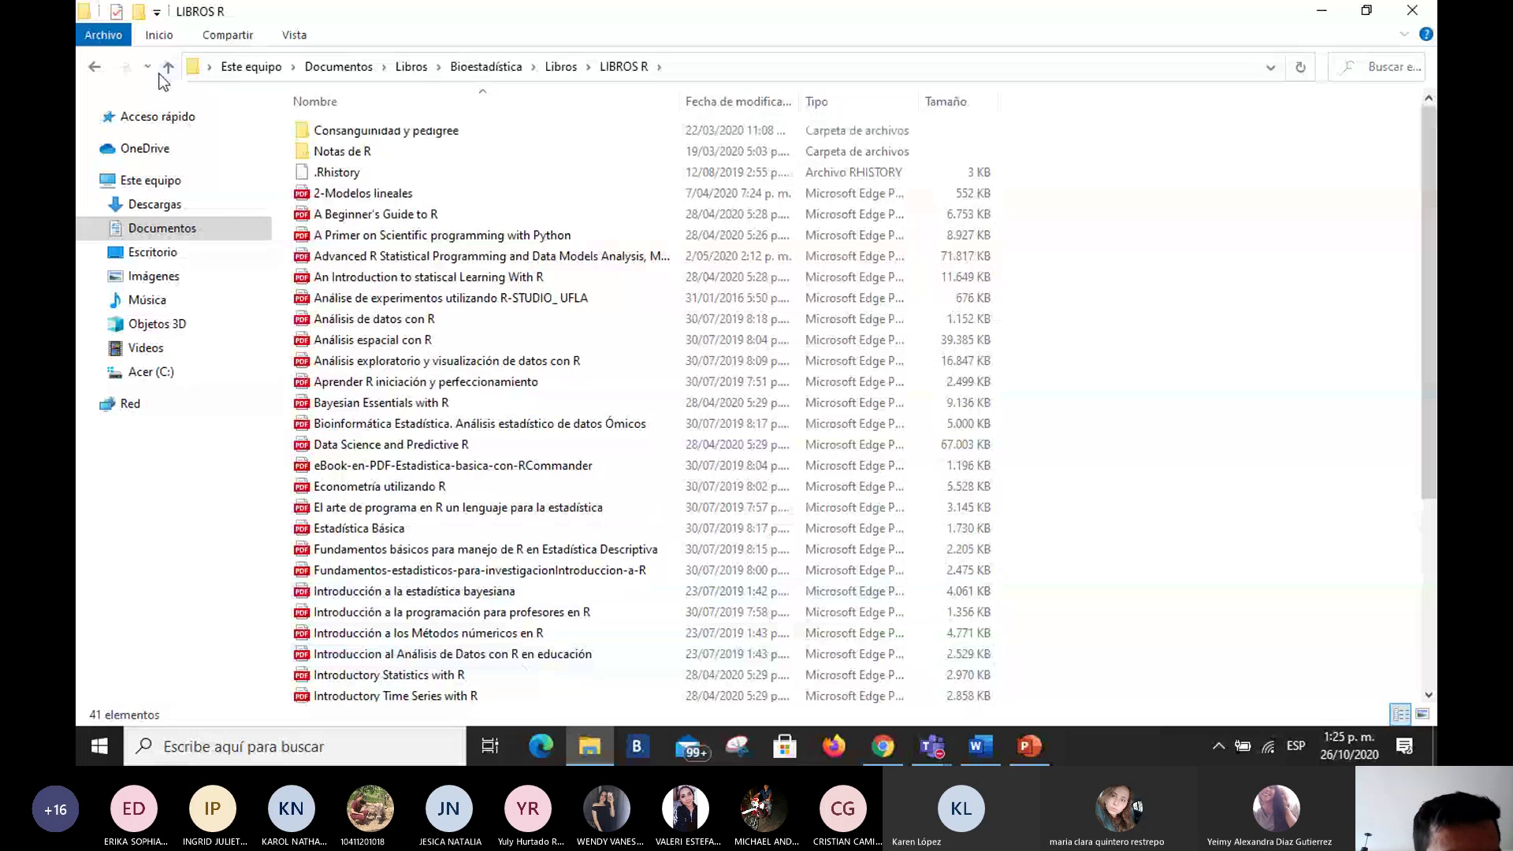
Step: Go back to the Libros folder, browse to Curso R_Studio > Apostilas, and open the first ApostilaCursoR PDF in the list
left_click(88, 70)
left_click(88, 70)
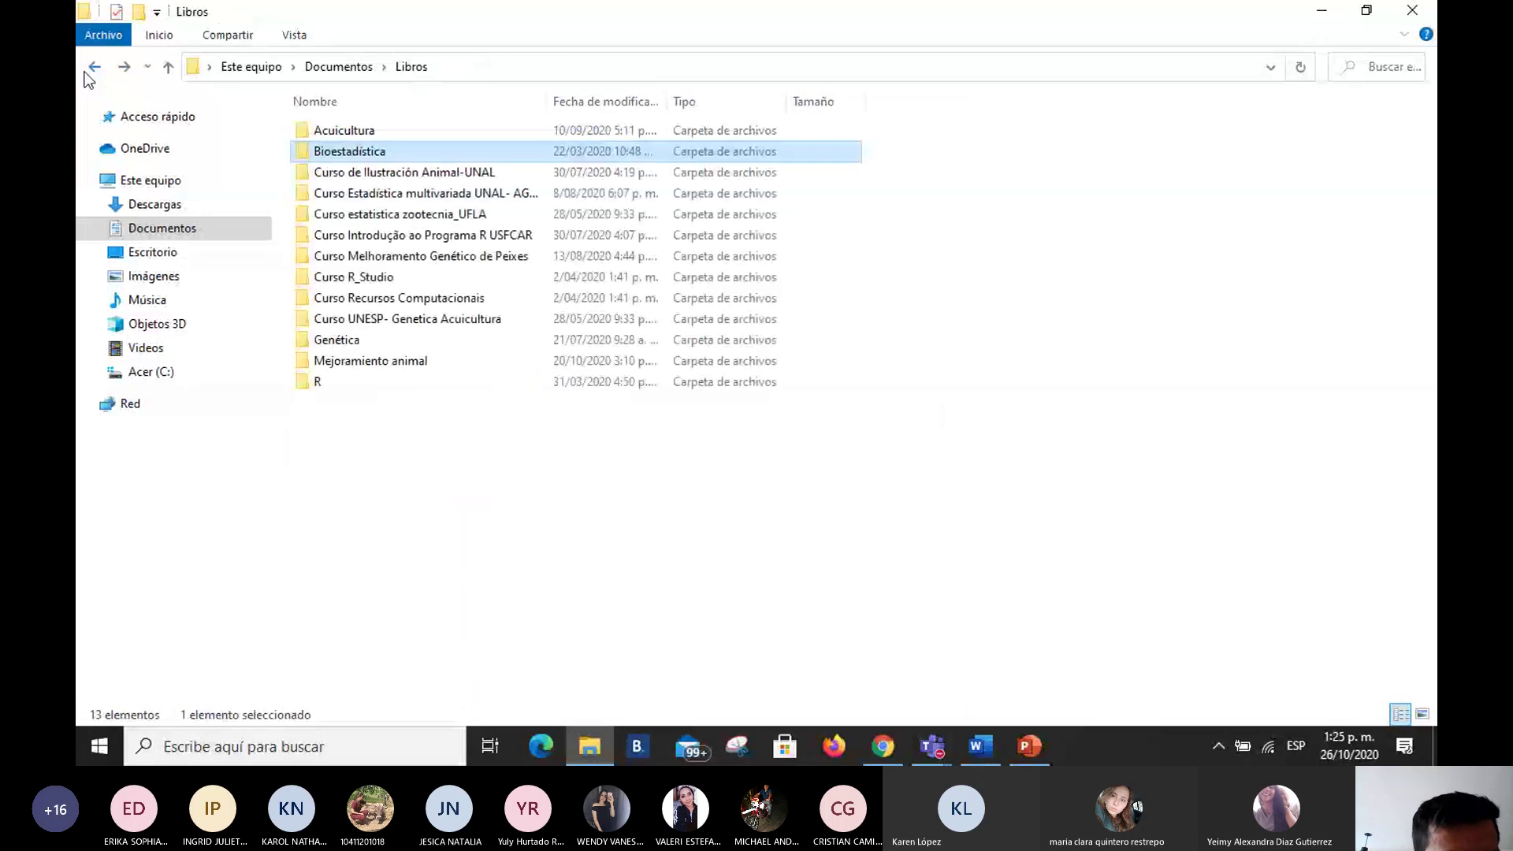
double_click(402, 282)
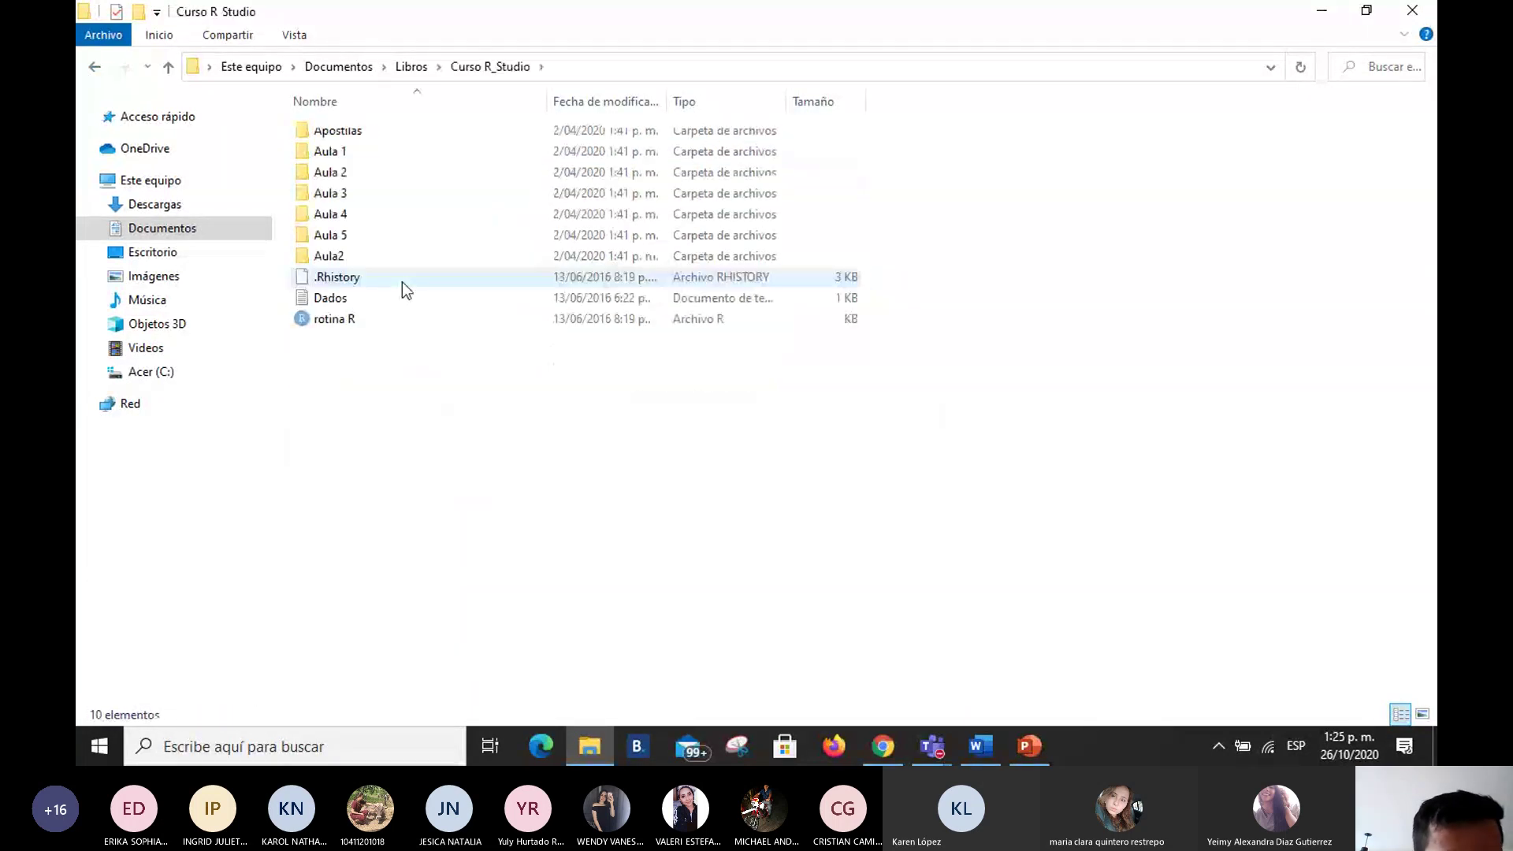
double_click(359, 129)
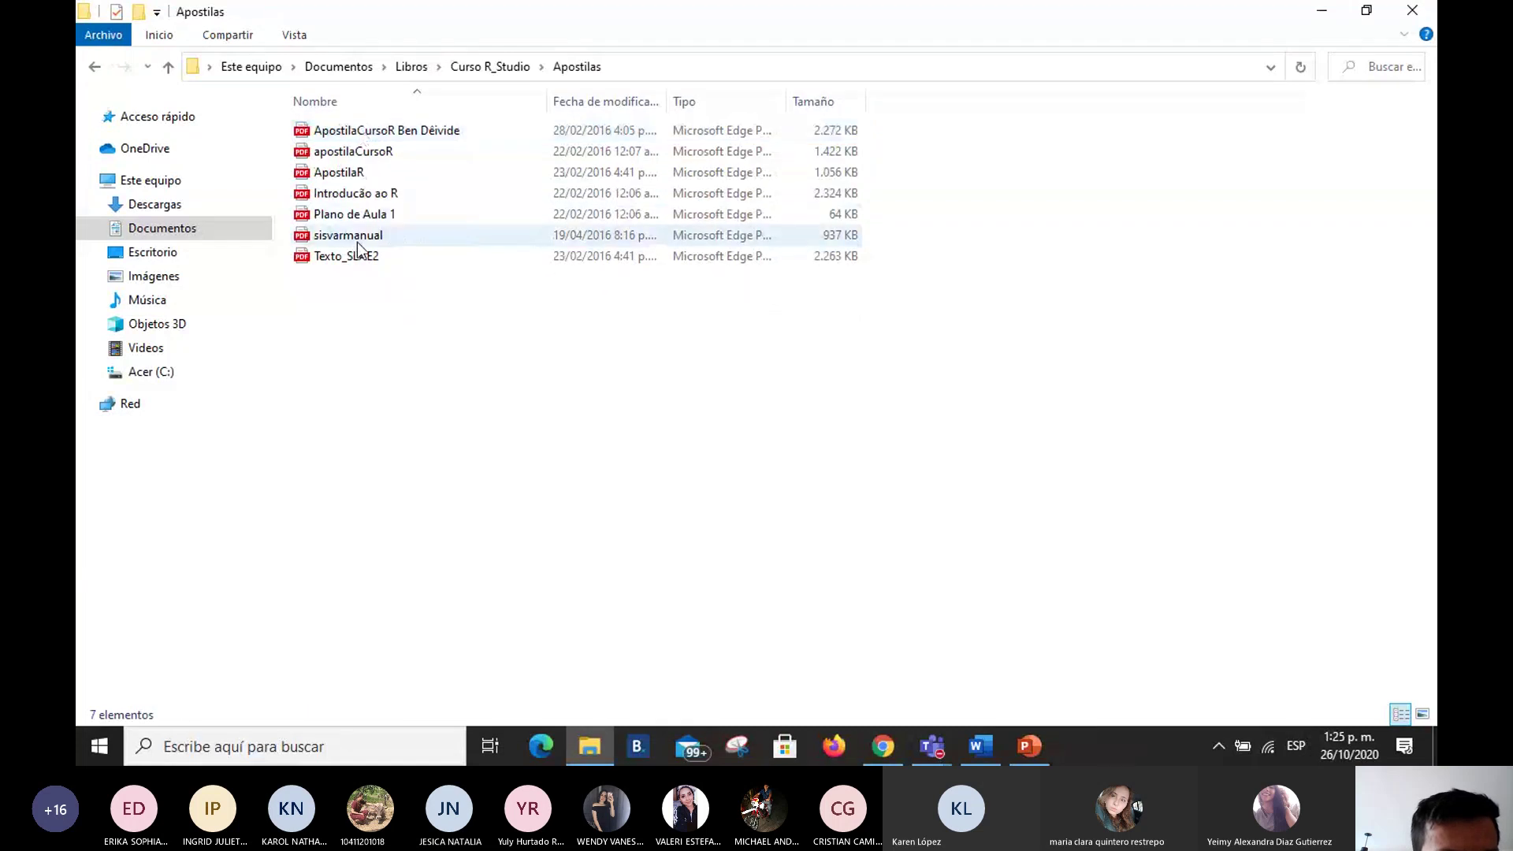
double_click(386, 131)
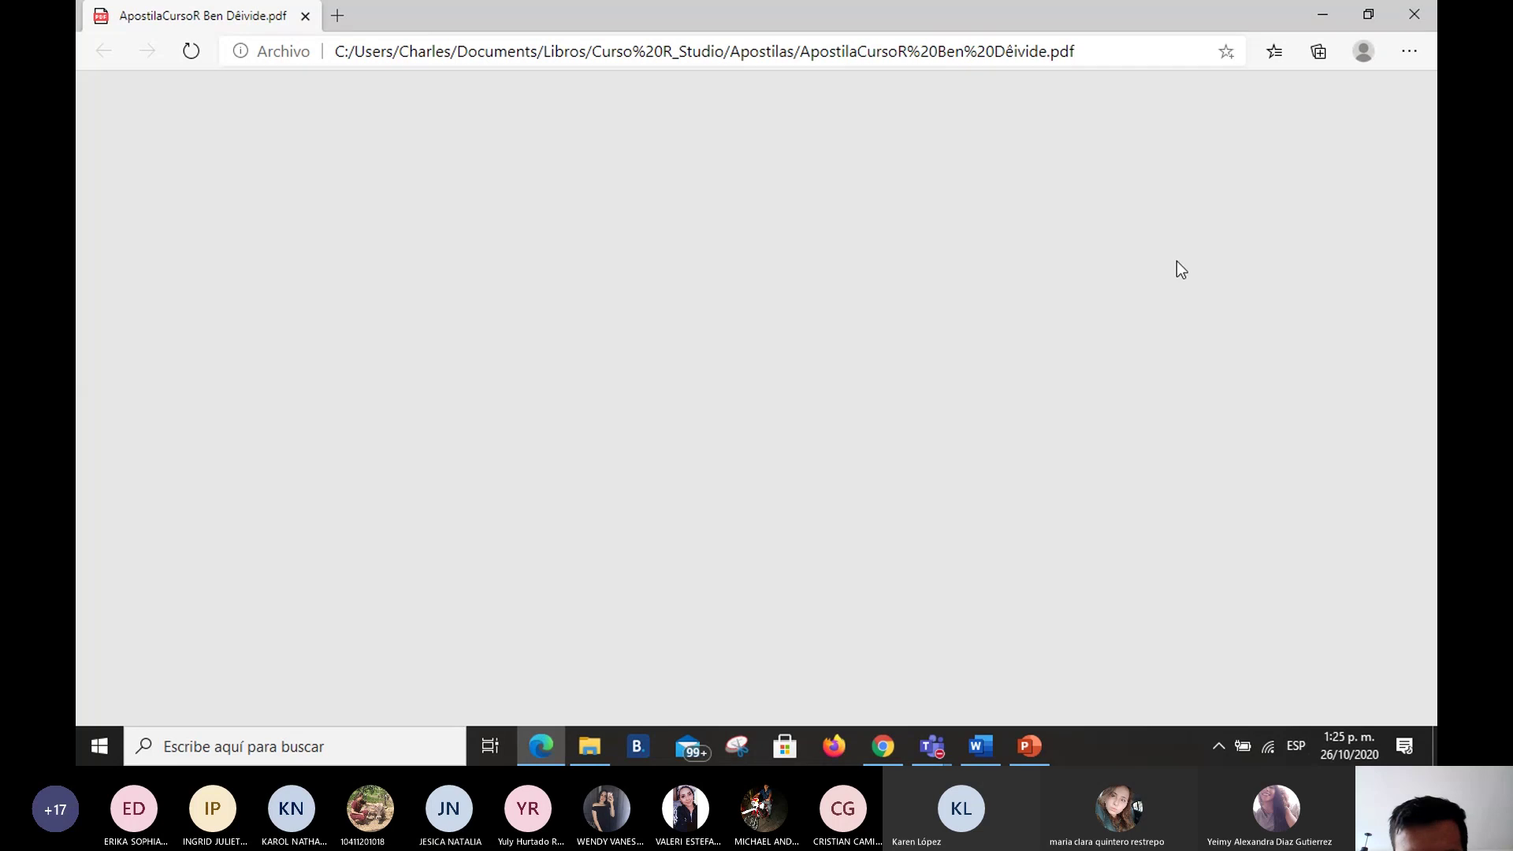
Step: Look through the PDF's table of contents and the R code of section 1.1.1.2, Usando o R - Criando as rotinas
scroll(1176, 262, "down", 10)
scroll(1174, 277, "down", 20)
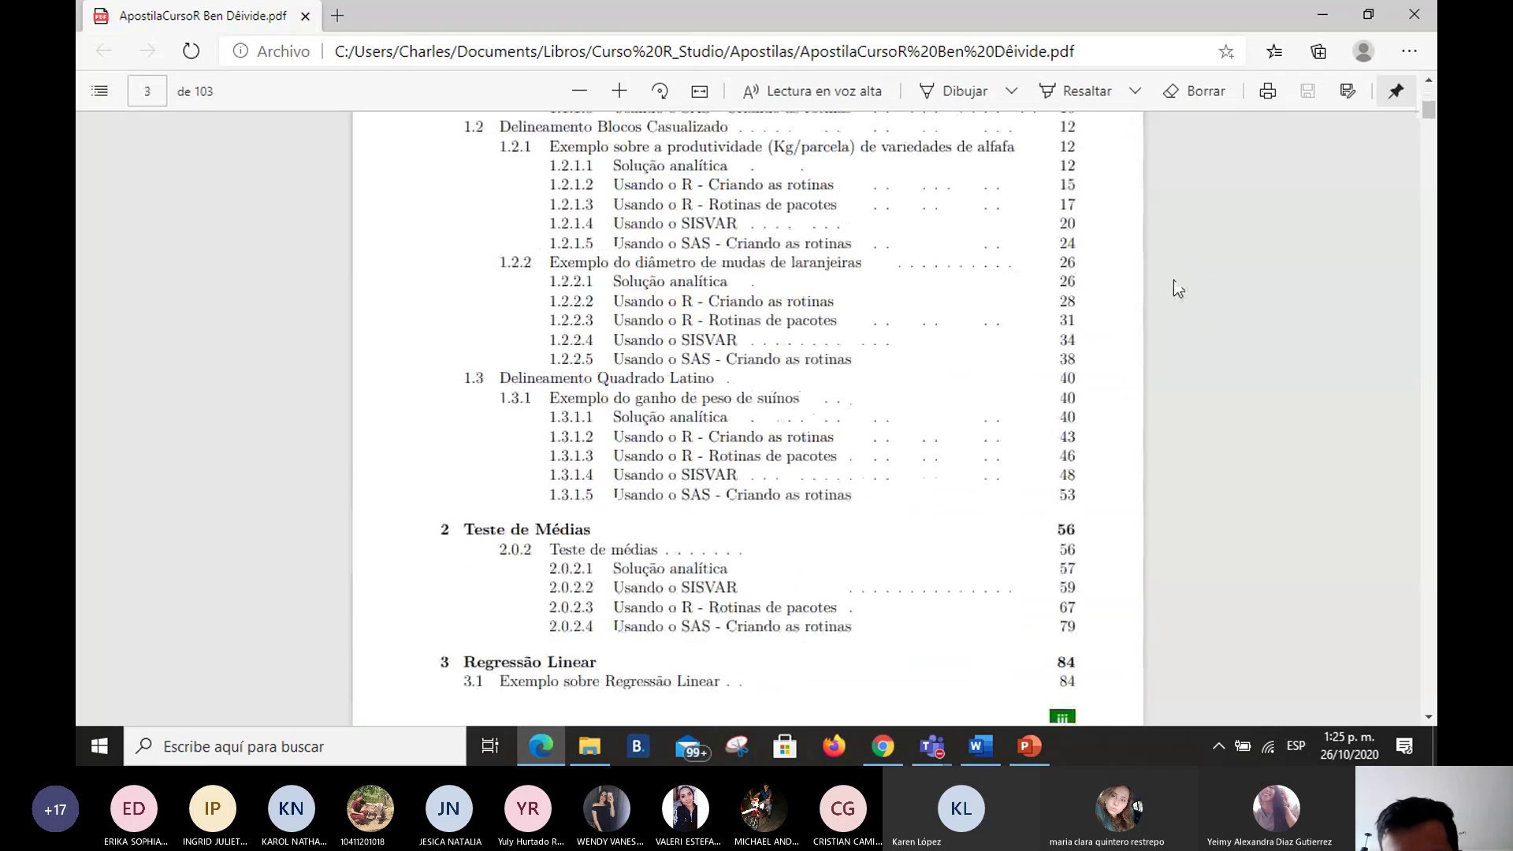
scroll(1174, 280, "down", 15)
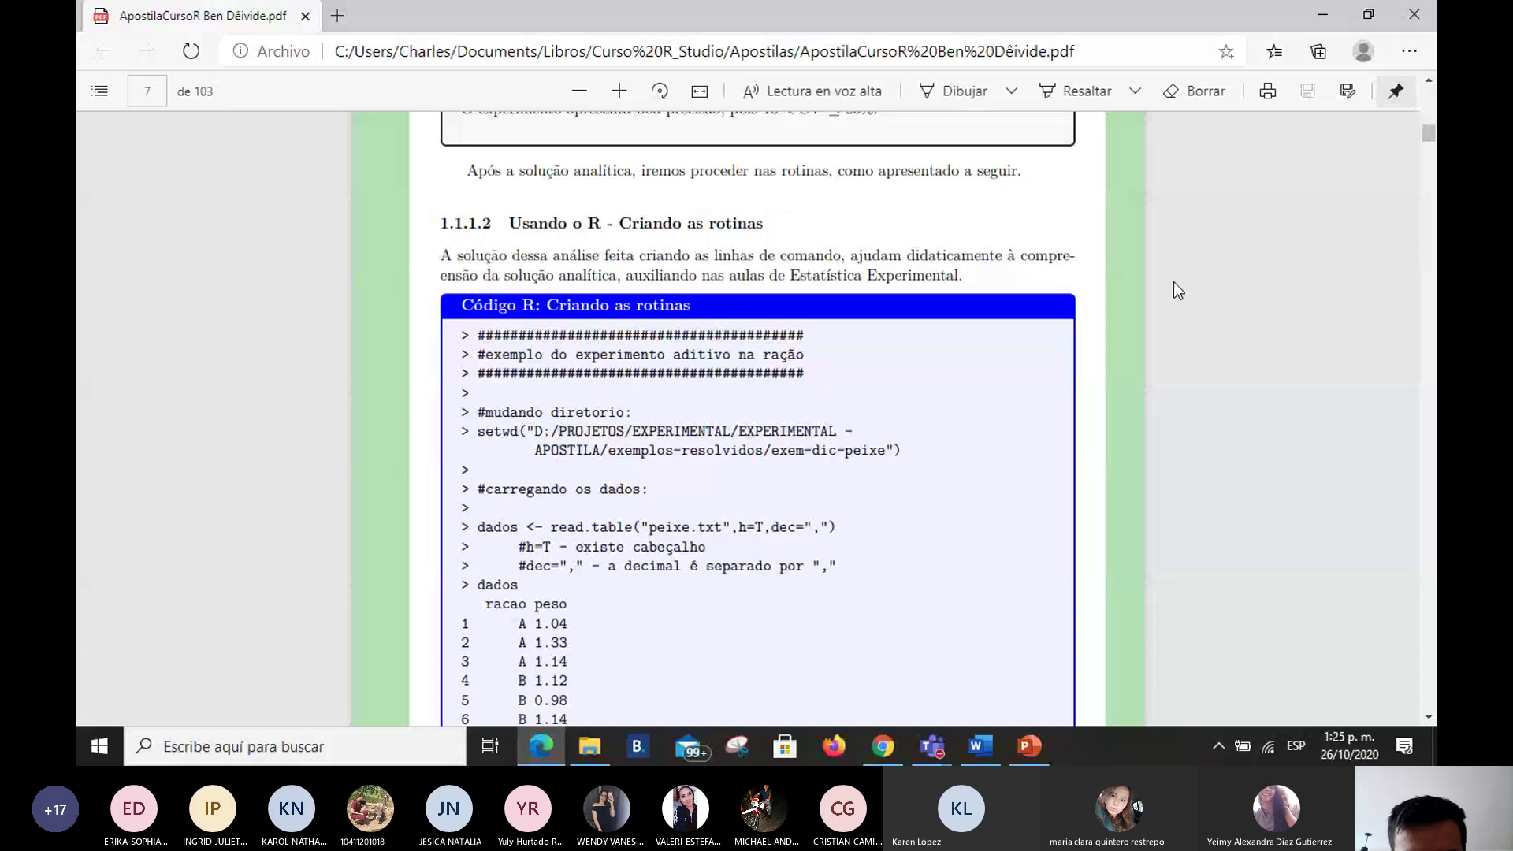
scroll(1174, 283, "down", 12)
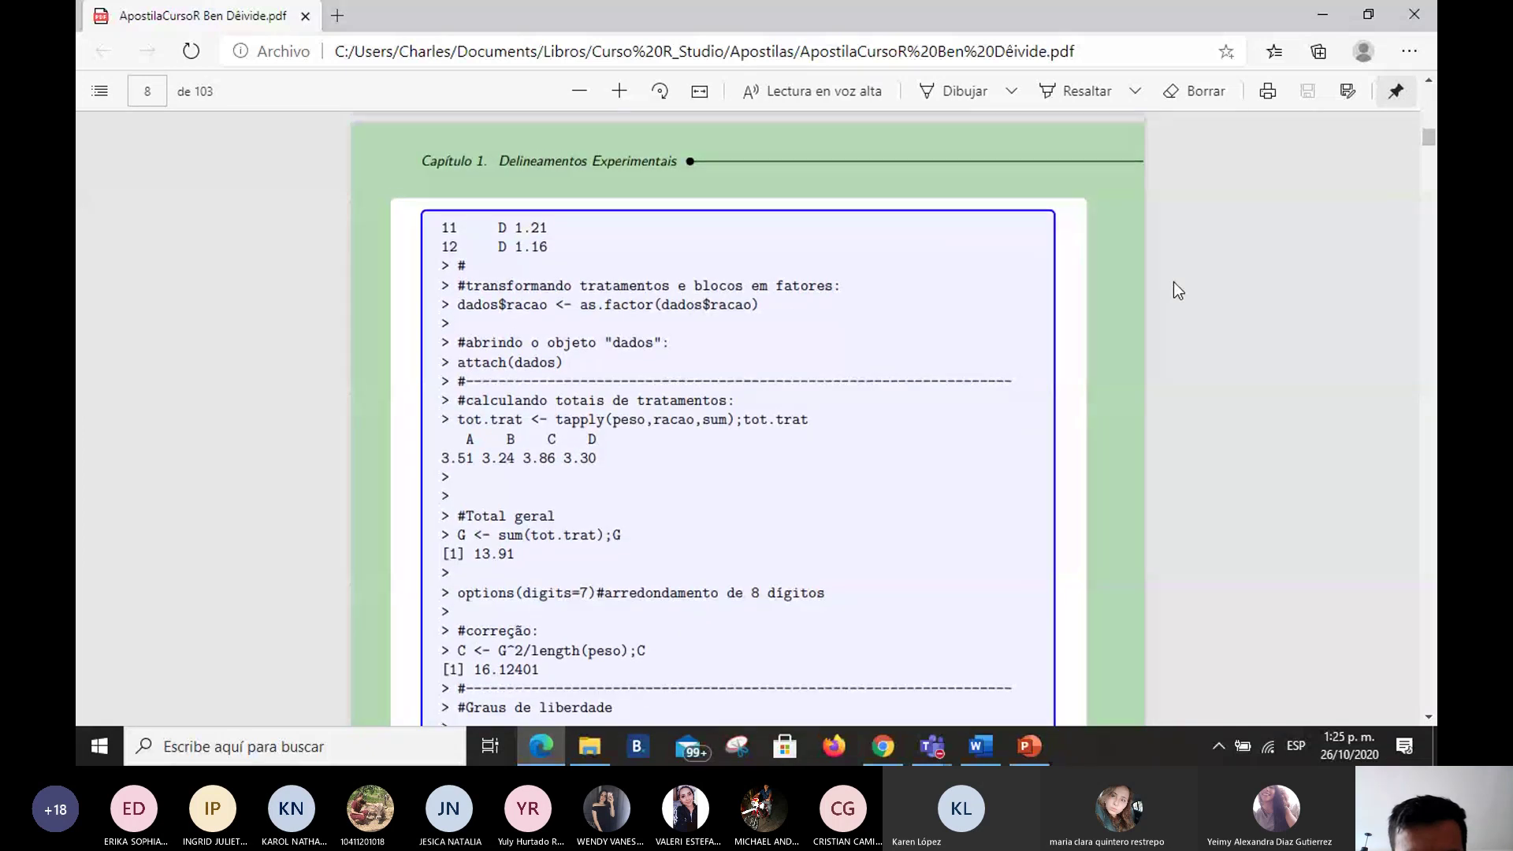
scroll(1174, 281, "up", 10)
scroll(1173, 283, "down", 1)
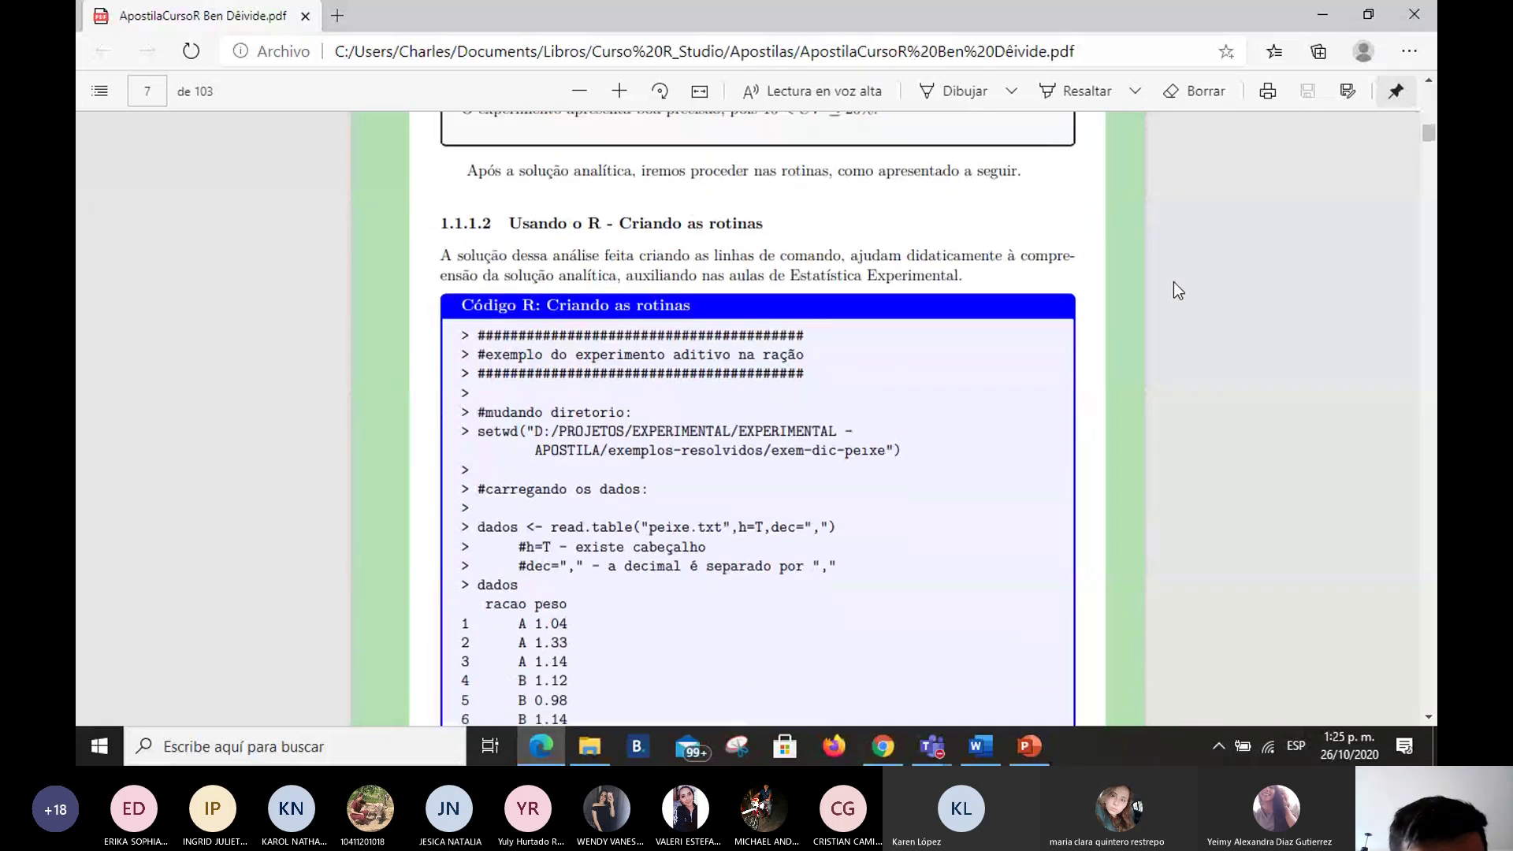
scroll(1174, 282, "up", 1)
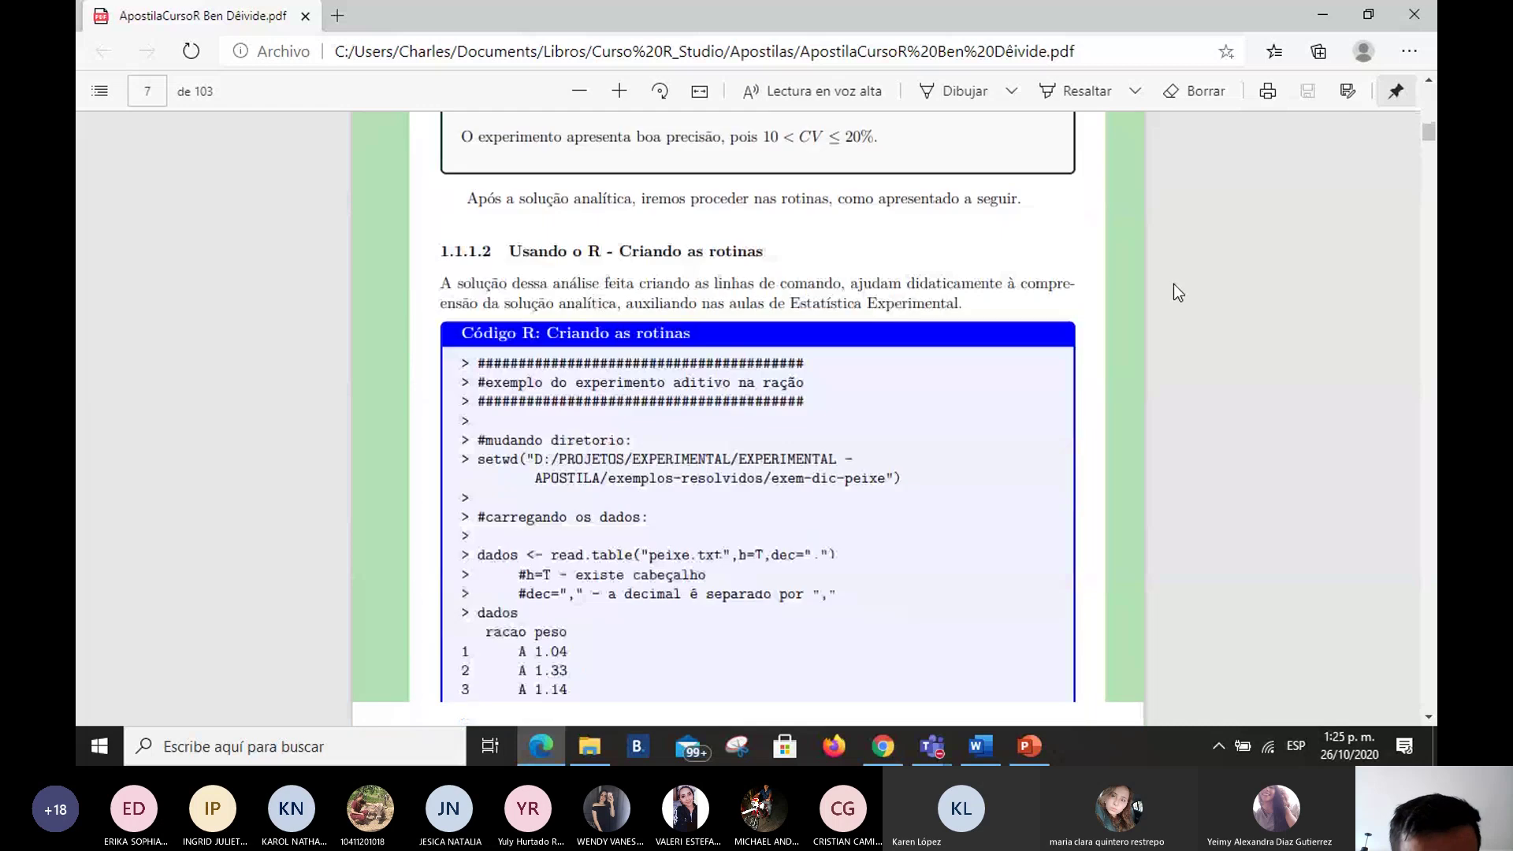
scroll(1174, 283, "down", 8)
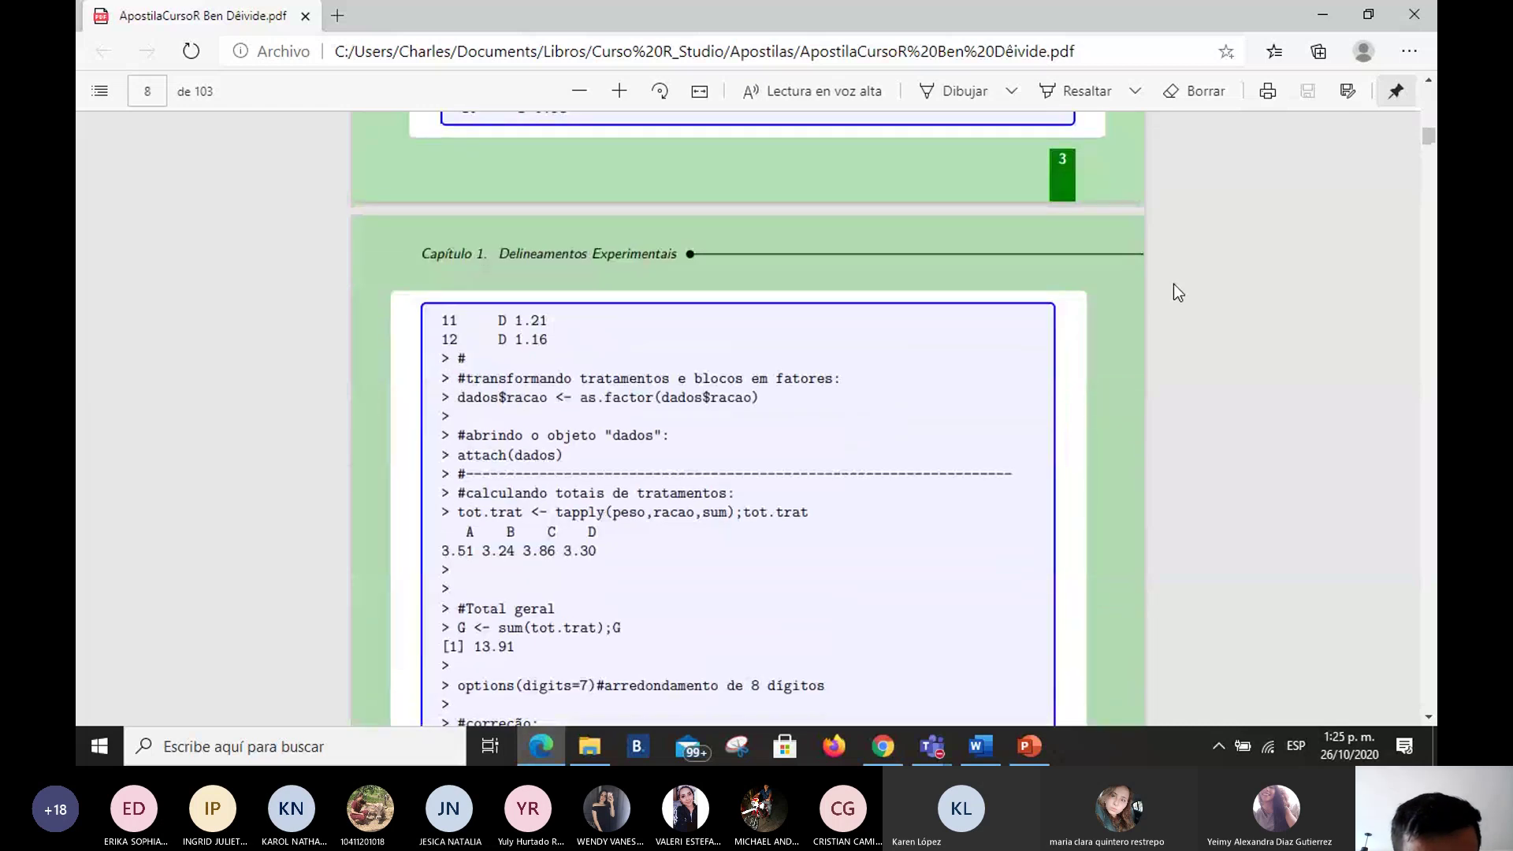
scroll(1174, 285, "down", 1)
scroll(1174, 283, "down", 1)
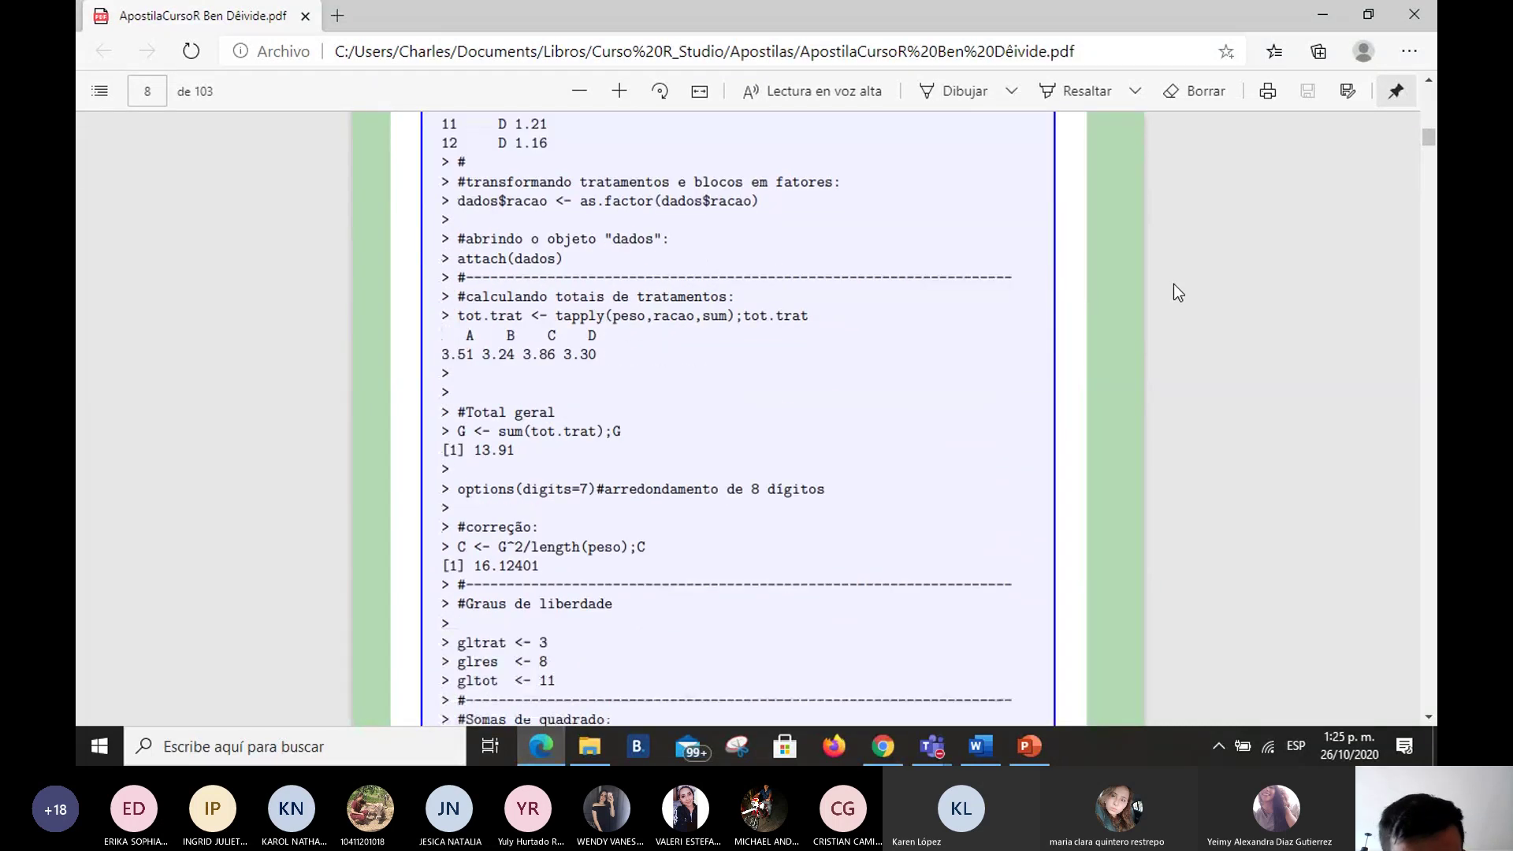
Step: Return to File Explorer, check the Aula 1 folder, then browse to Aula 2 > Rotinas and open the R script dic
key("alt+Tab")
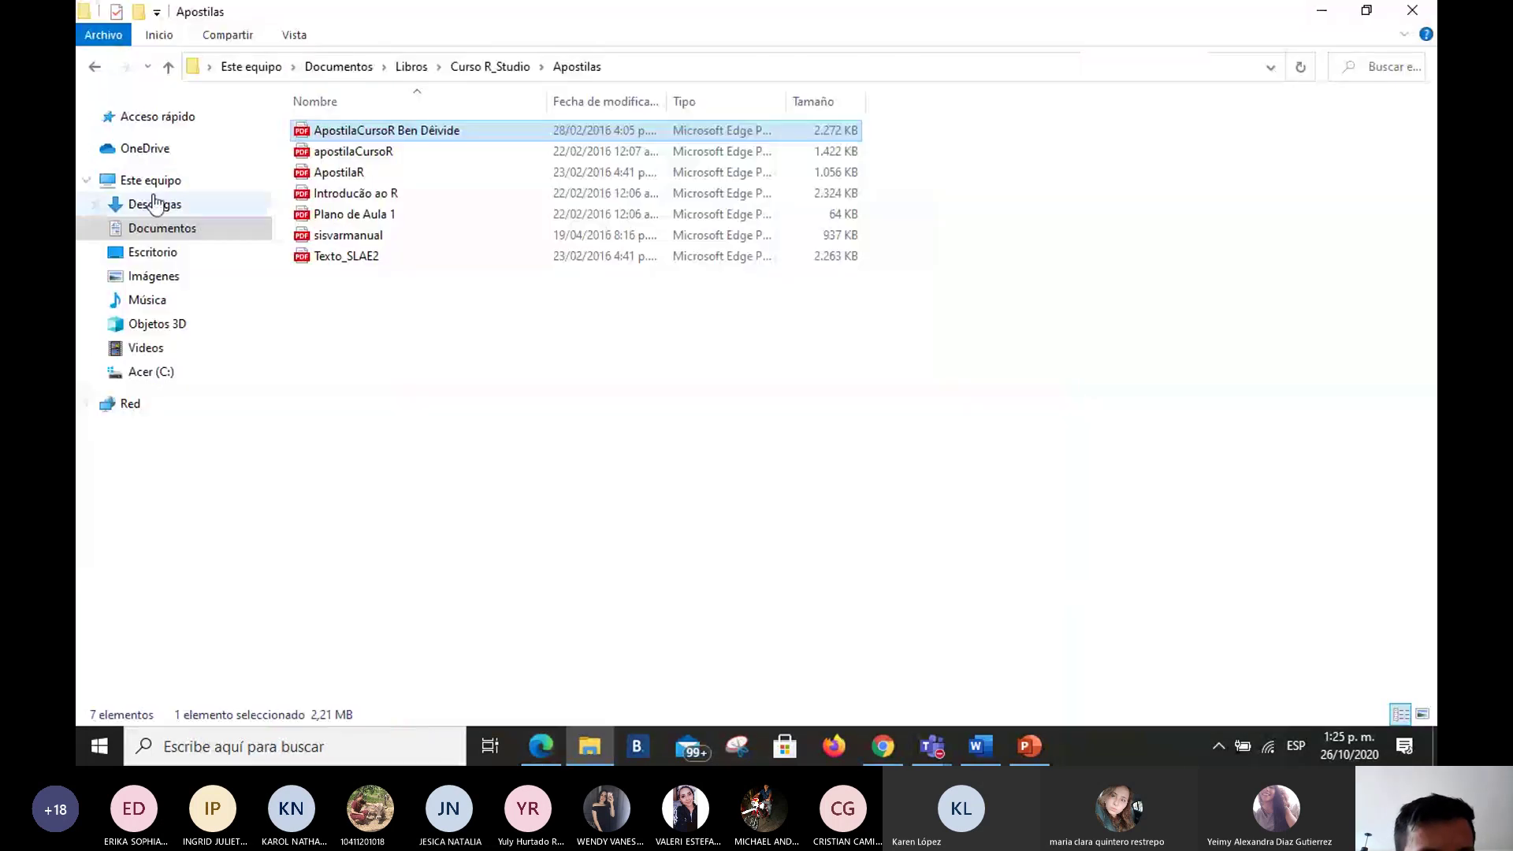
left_click(88, 71)
double_click(325, 154)
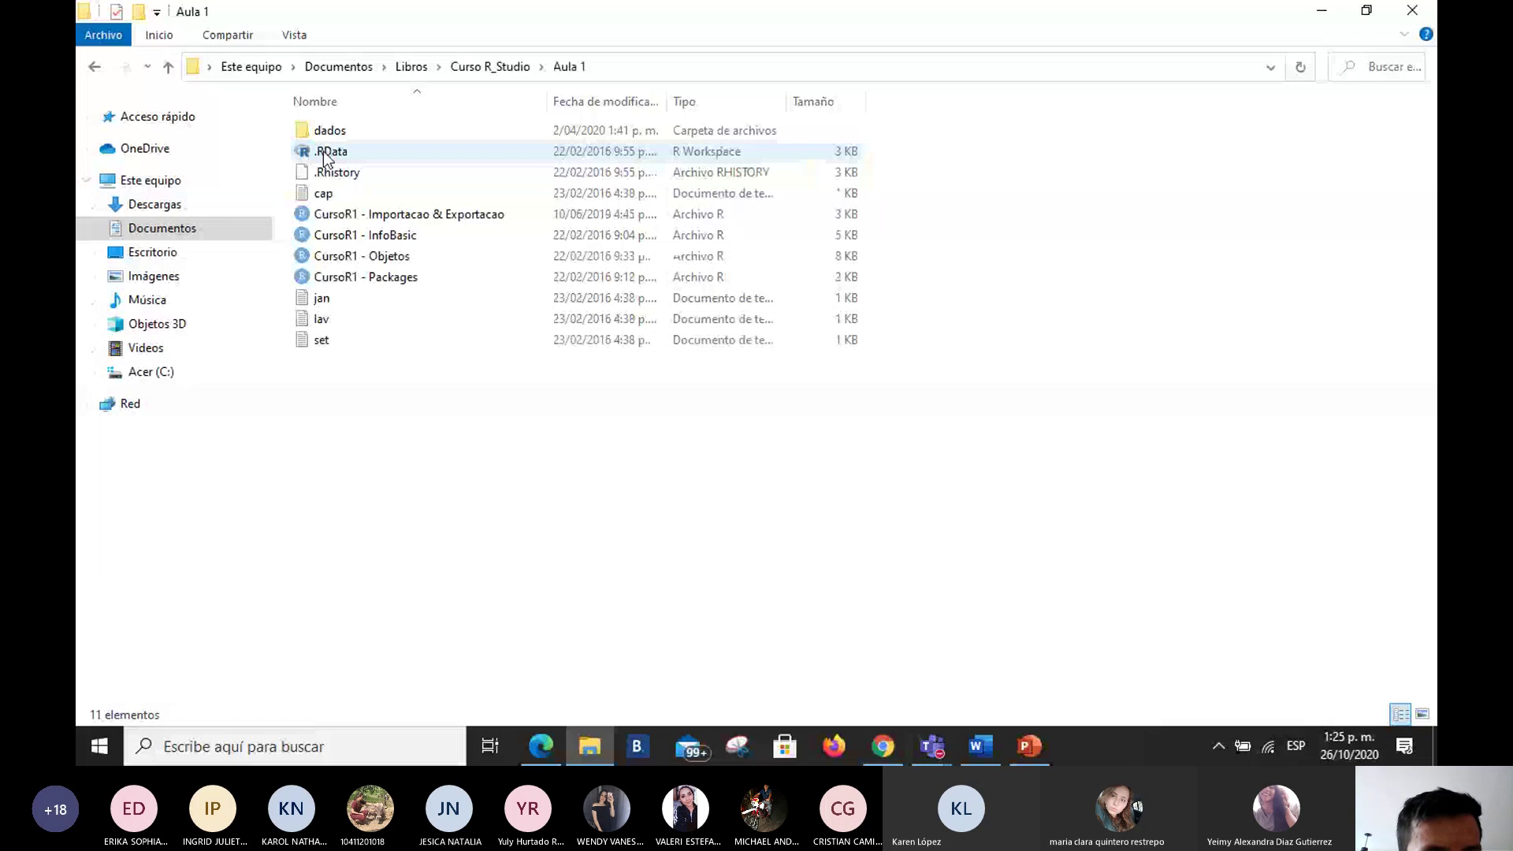
left_click(94, 68)
left_click(92, 62)
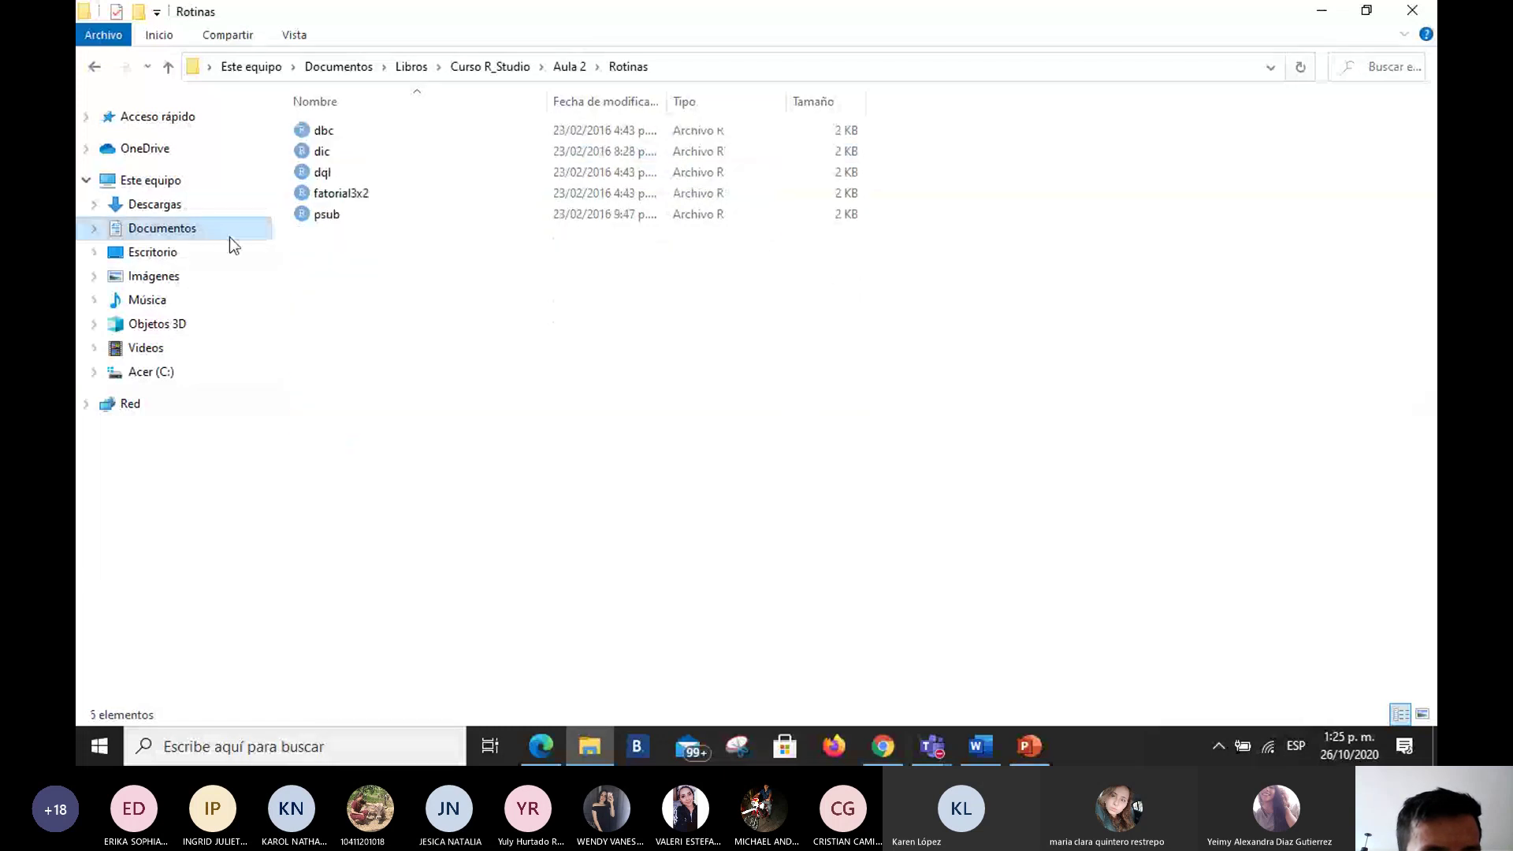
right_click(334, 145)
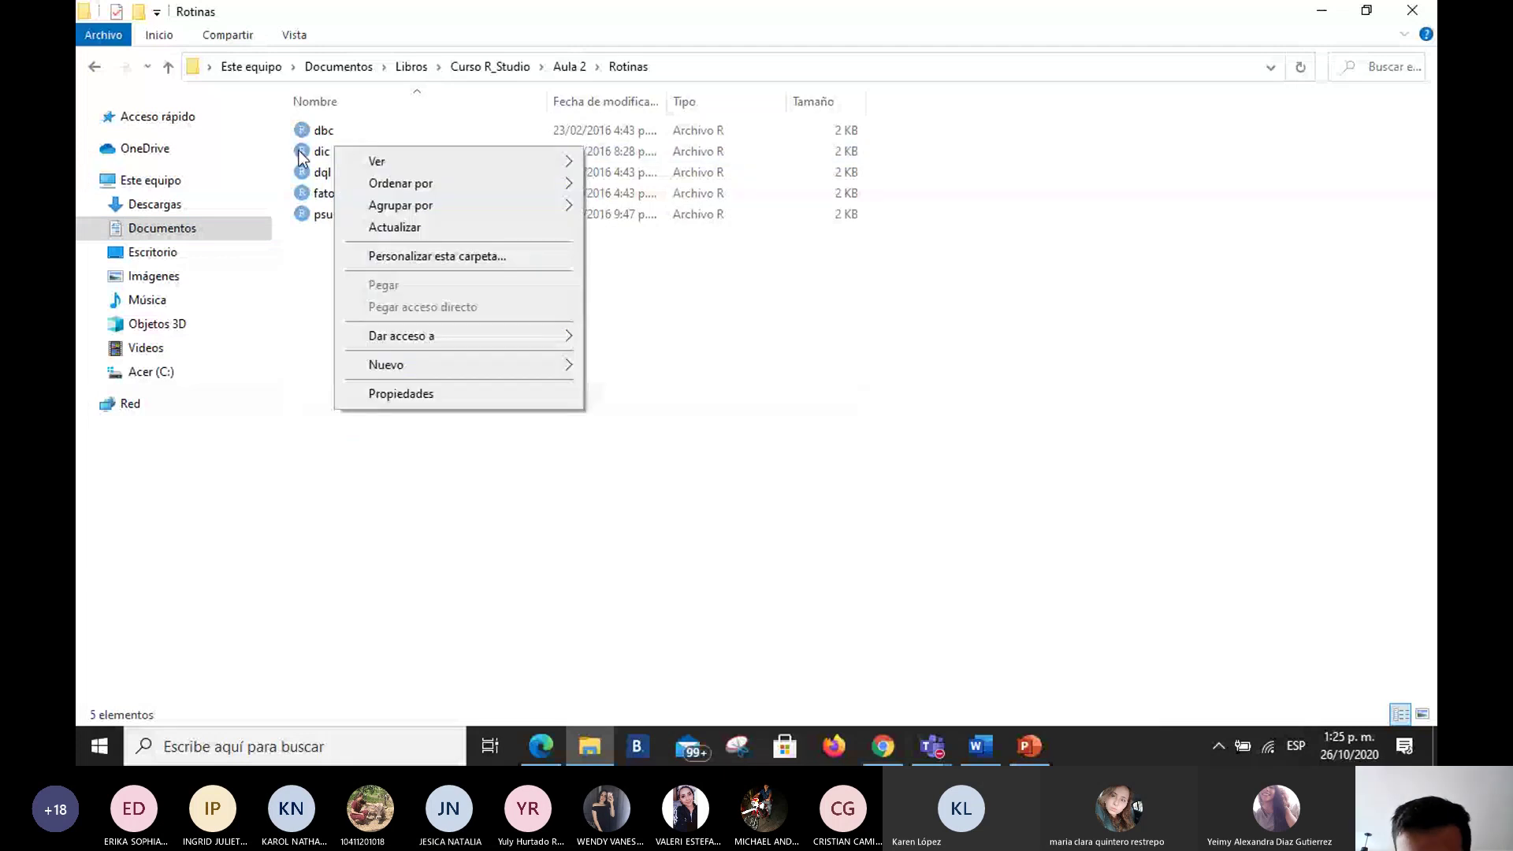
left_click(302, 152)
Step: Switch to the PowerPoint presentation 6. Diseño experimental and start the slide show from slide 45
left_click(1023, 753)
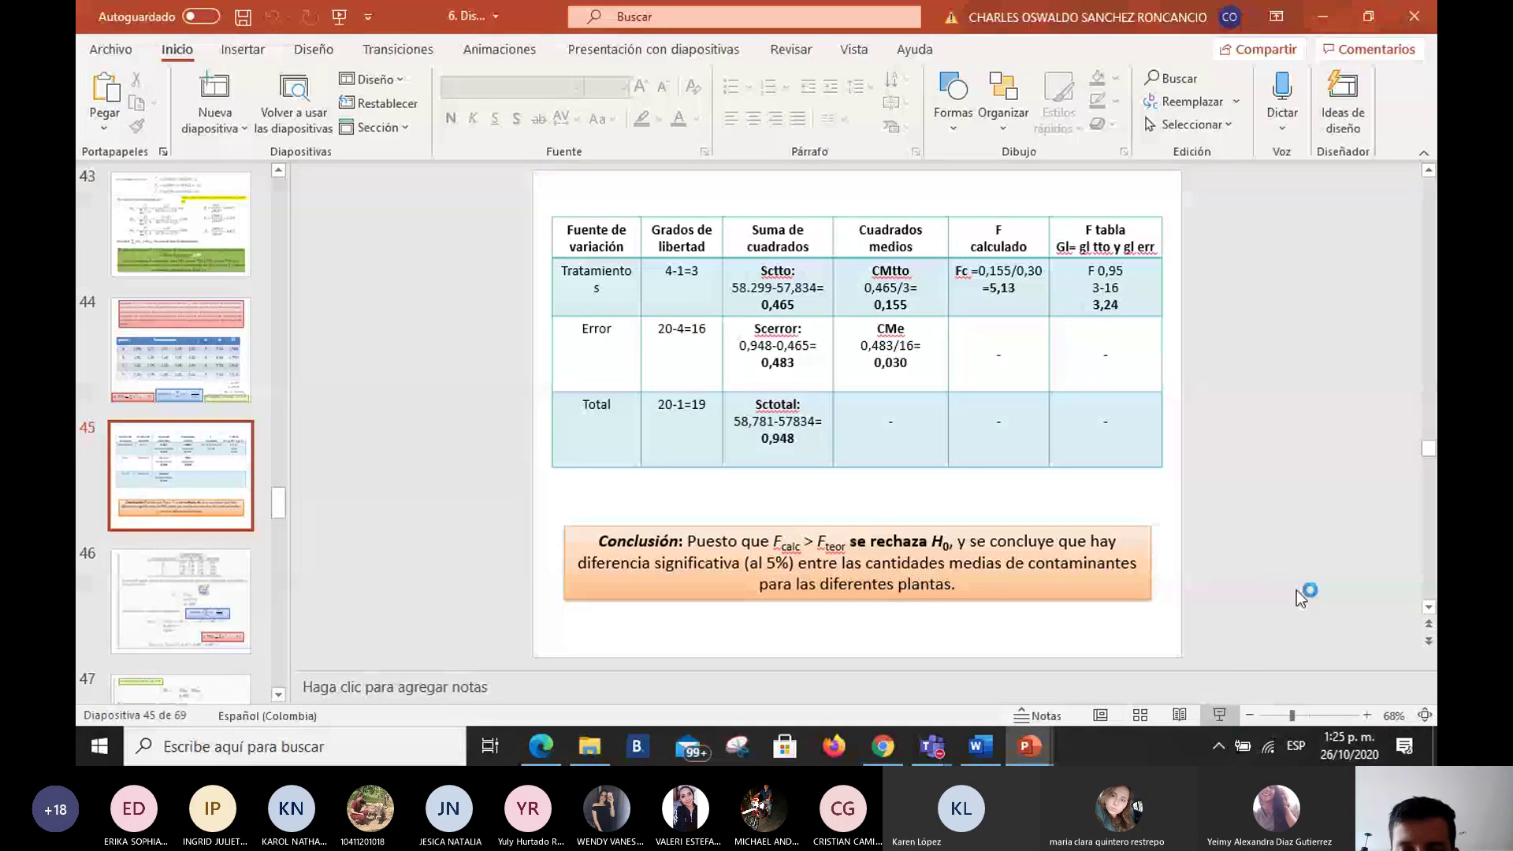
key("shift+F5")
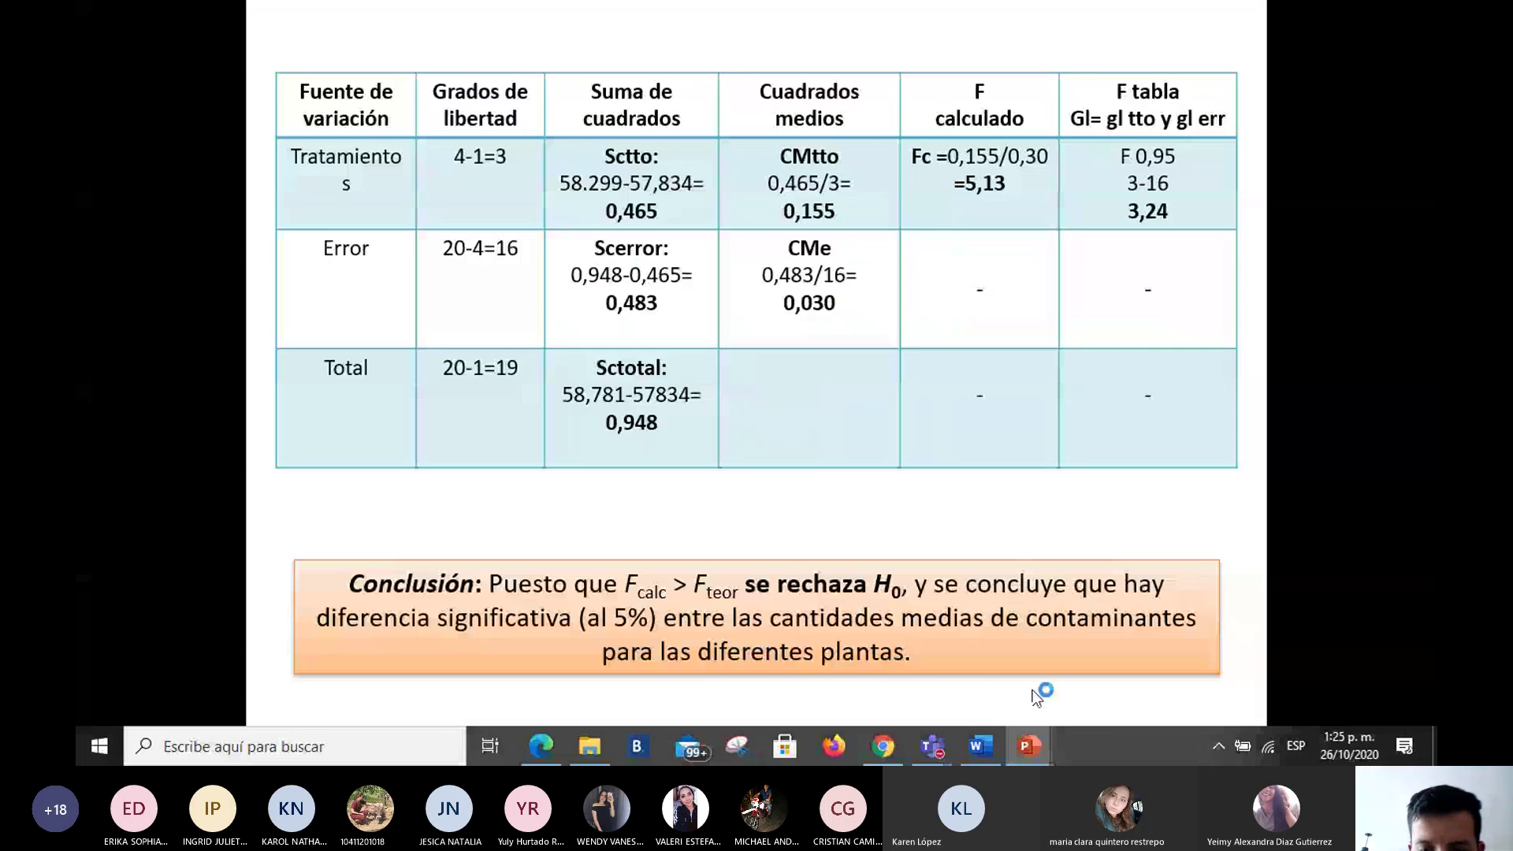
Step: Switch to the Teams meeting clase 261020, close the meeting chat and turn off the camera
mouse_move(923, 757)
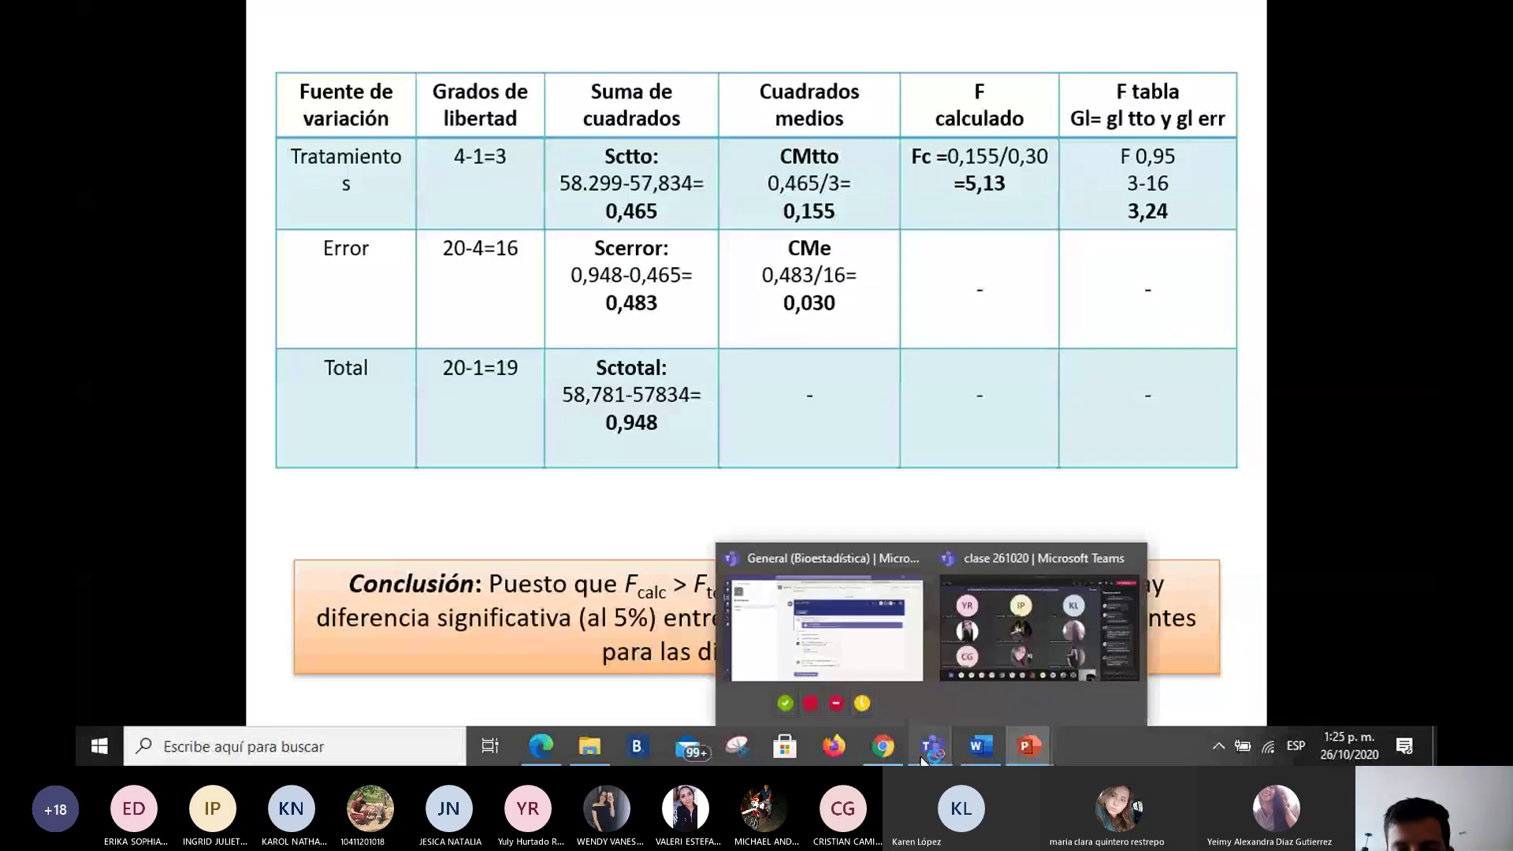
left_click(1059, 591)
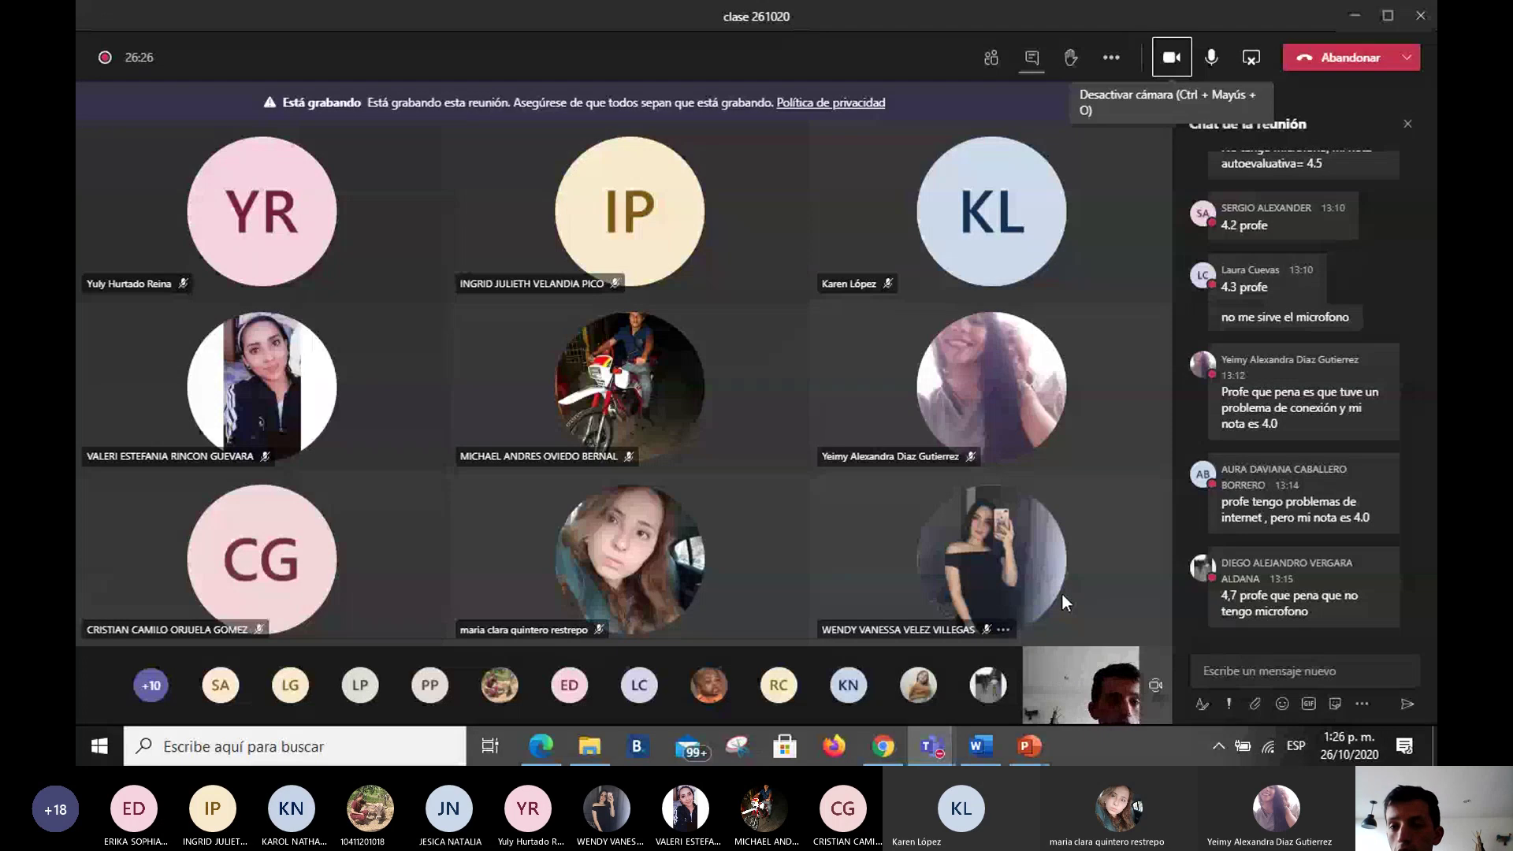
left_click(1408, 125)
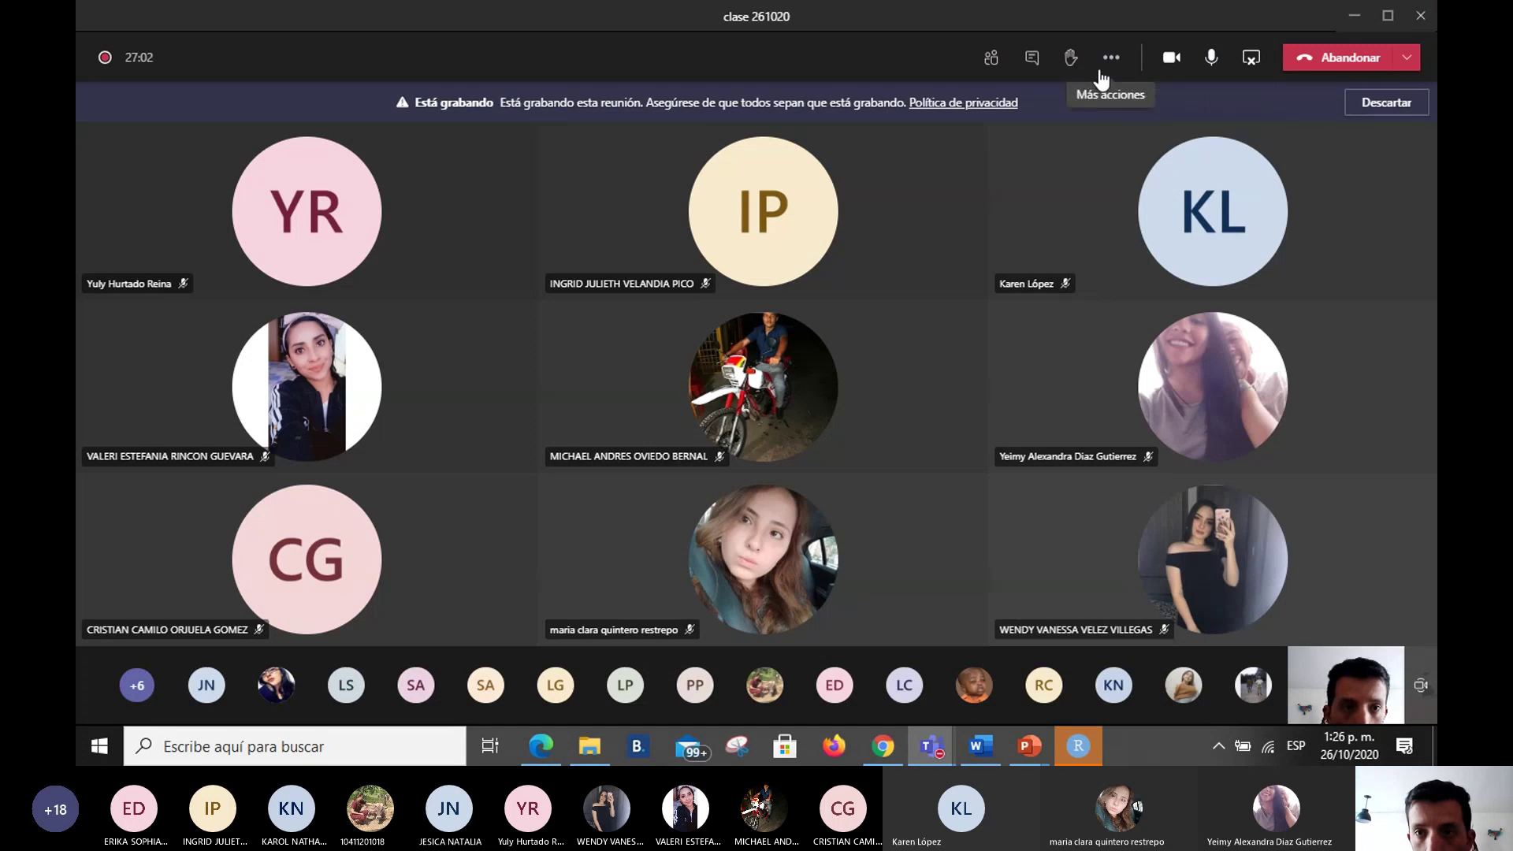
left_click(1178, 75)
left_click(1178, 75)
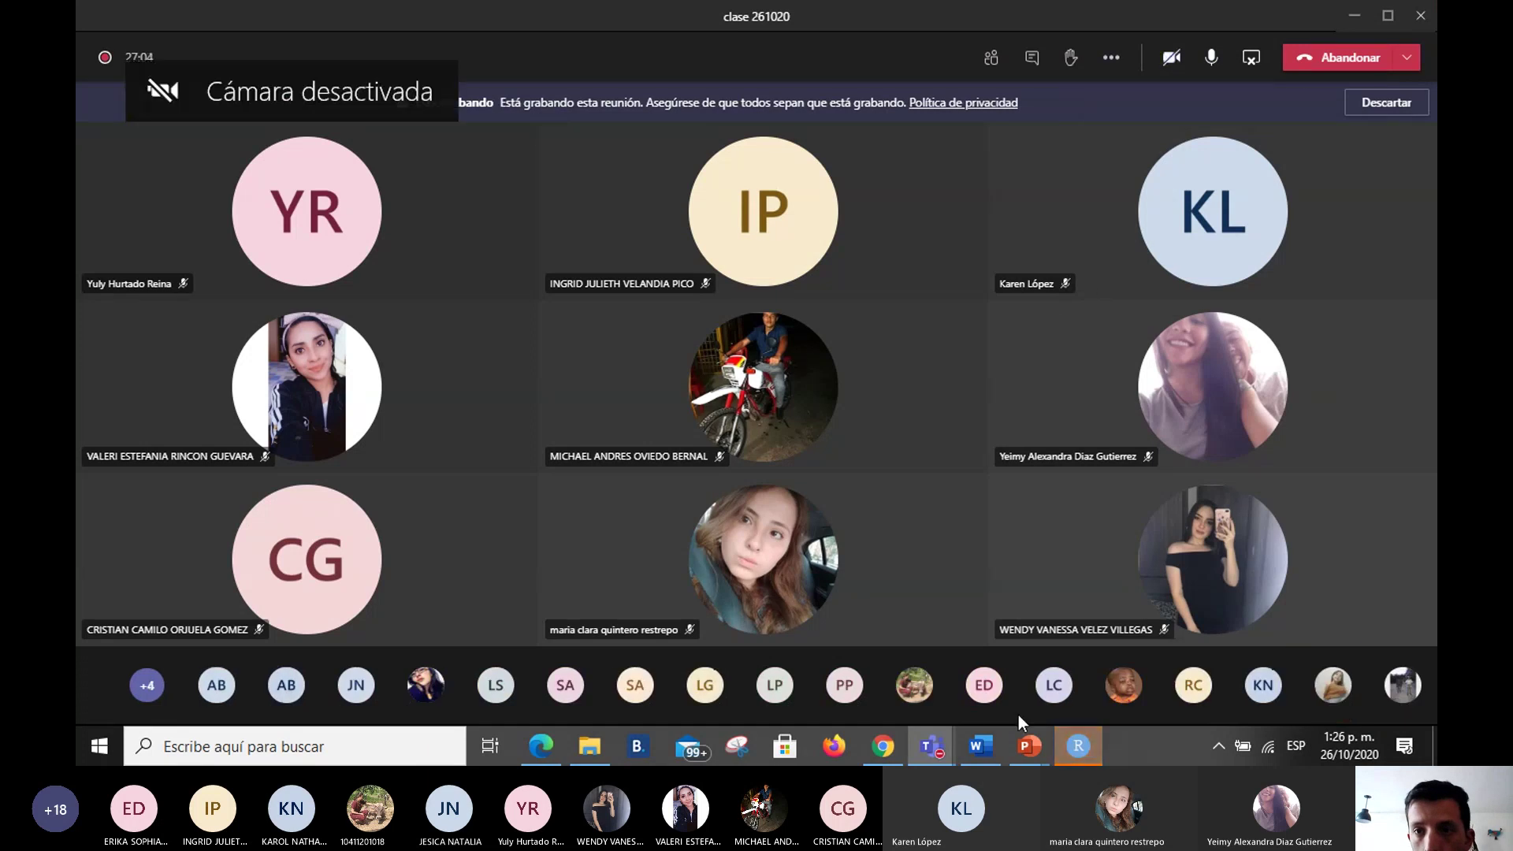
Step: Switch to RStudio, look through the dic.r script and clear the console
left_click(1076, 755)
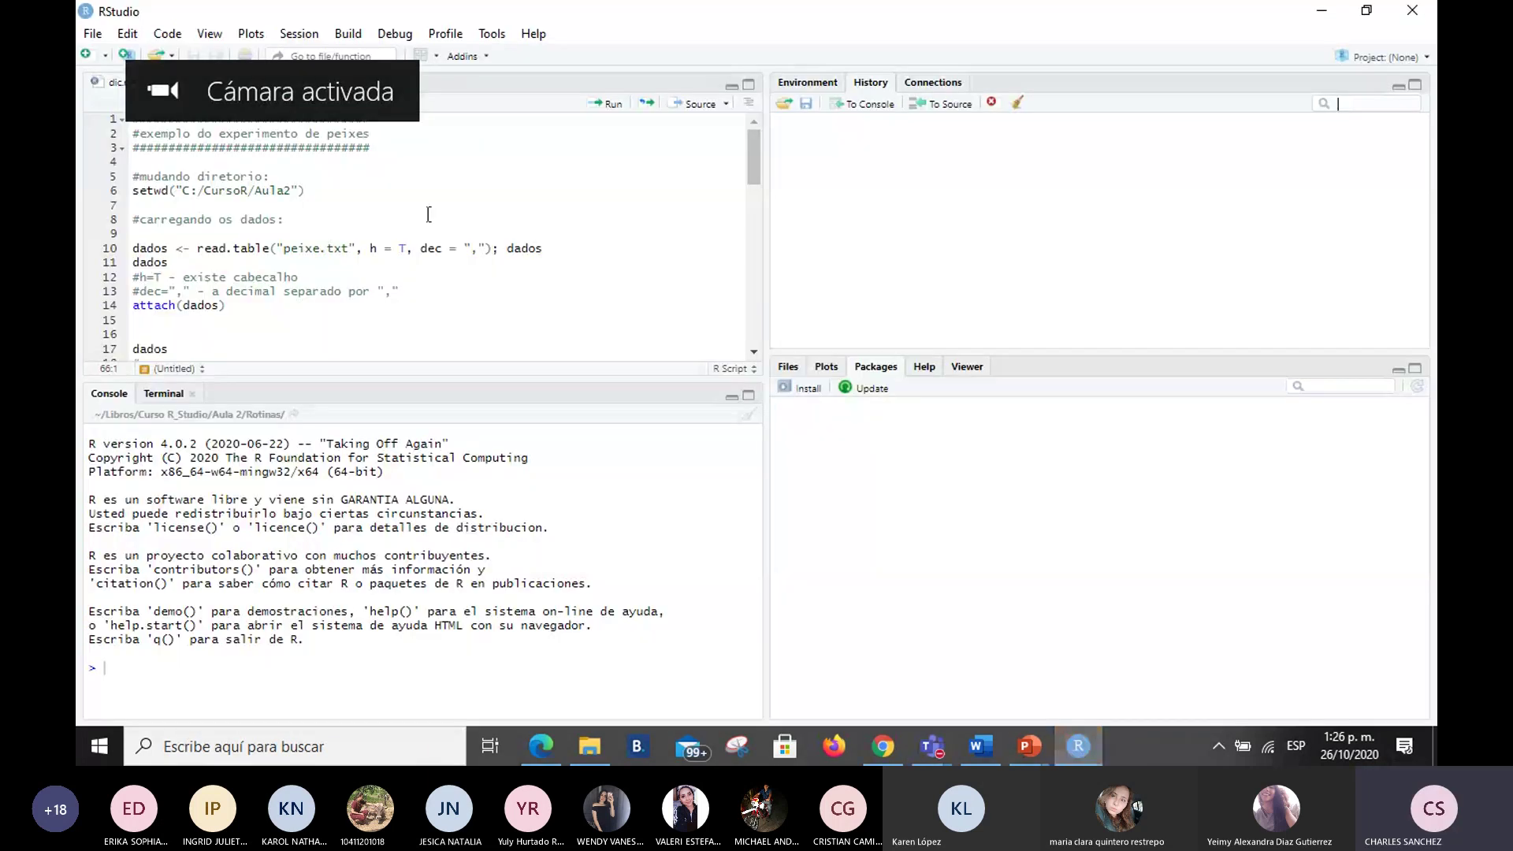
left_click(484, 262)
scroll(485, 254, "down", 6)
scroll(486, 254, "down", 6)
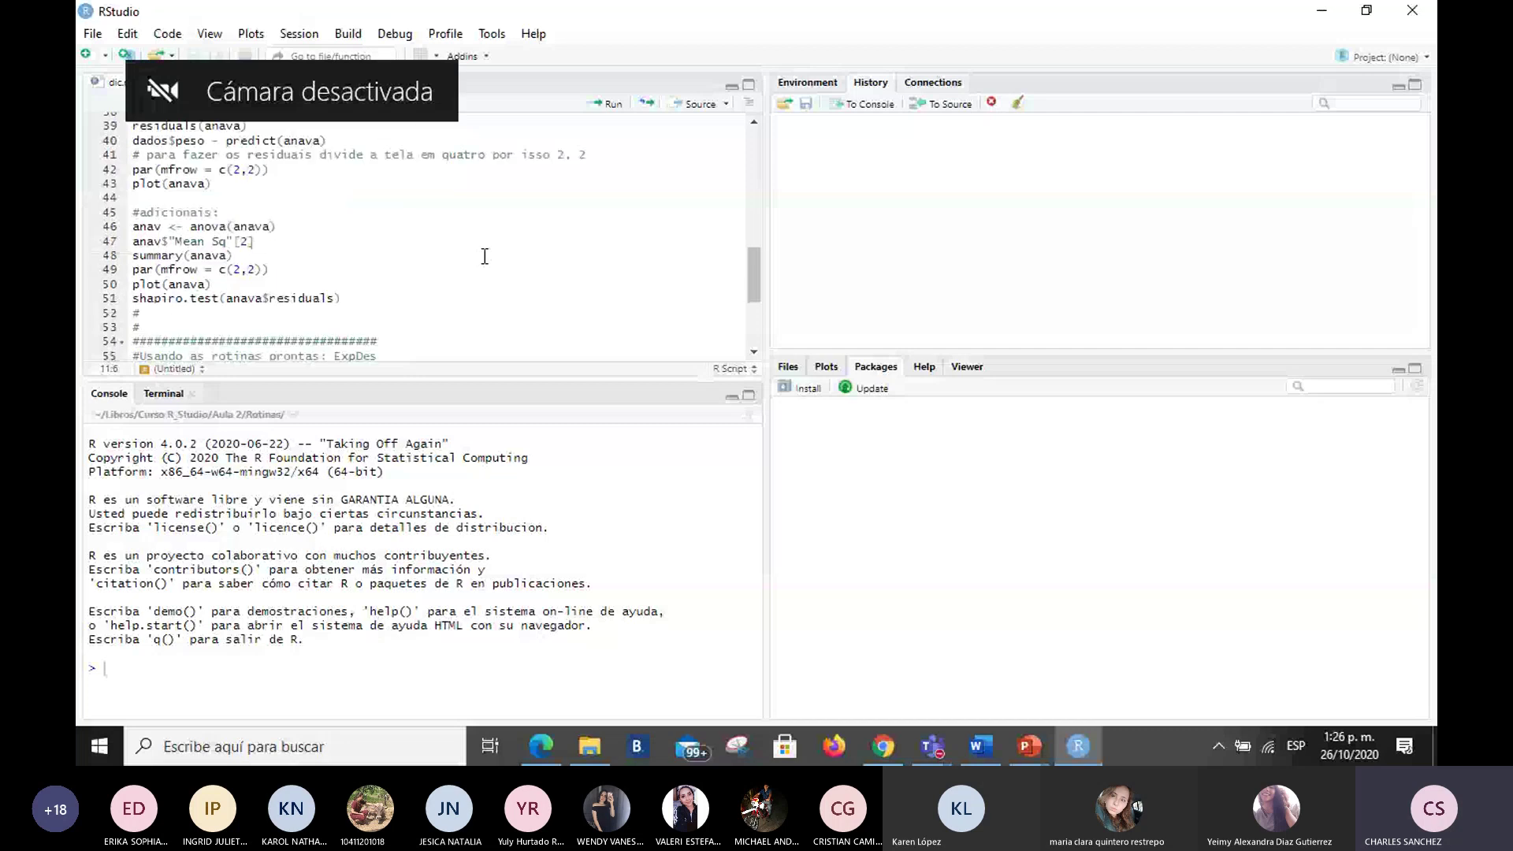
scroll(484, 256, "up", 12)
key("ctrl+l")
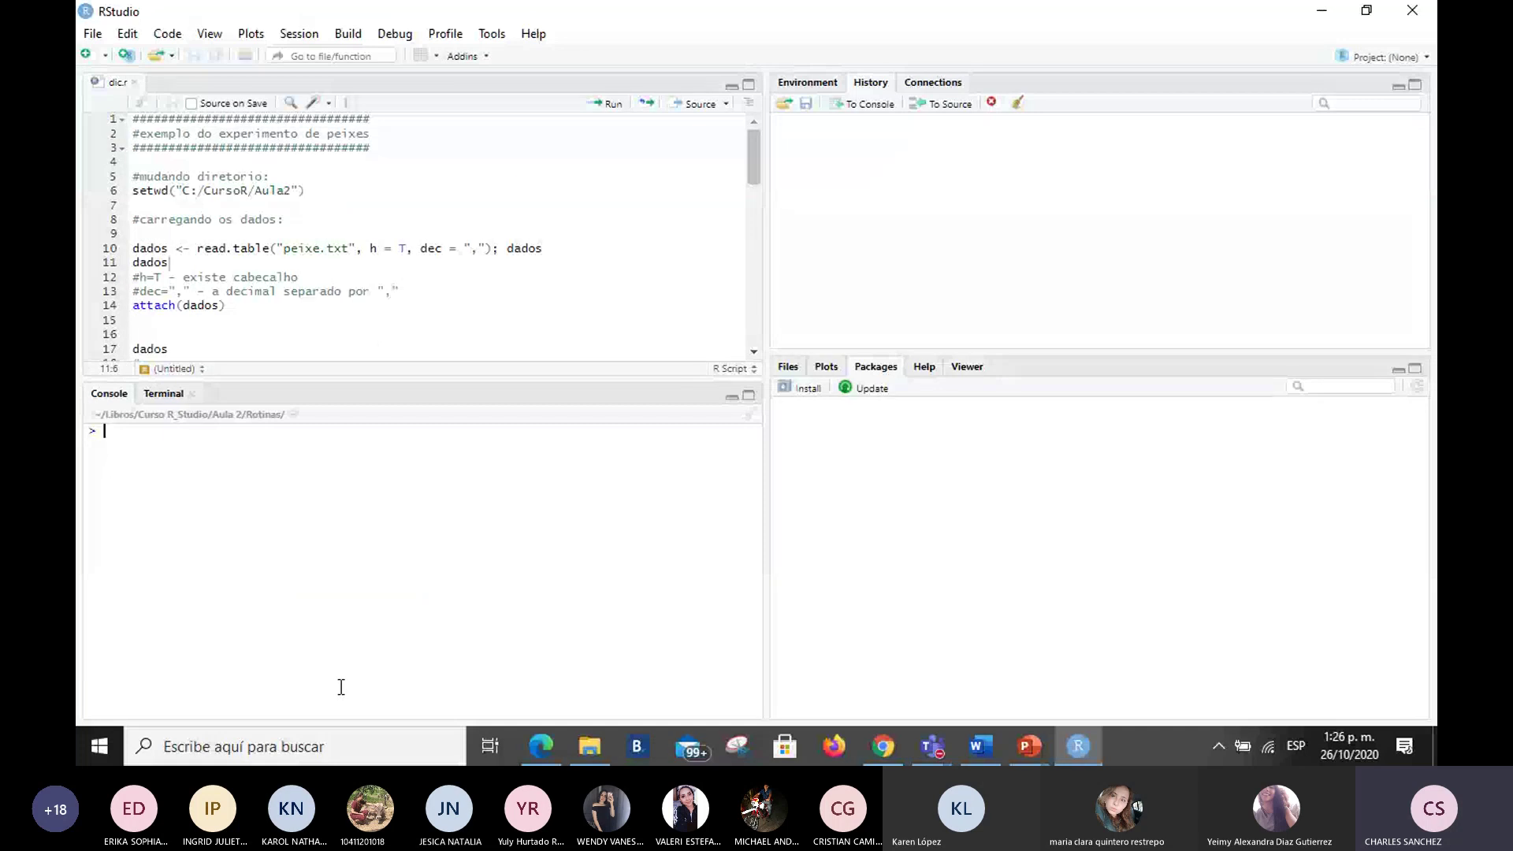
Step: Return to the running slide show and go back through the contrast, Tukey and Fisher LSD slides to the Prueba de Tukey (DSH) slide
key("alt+Tab")
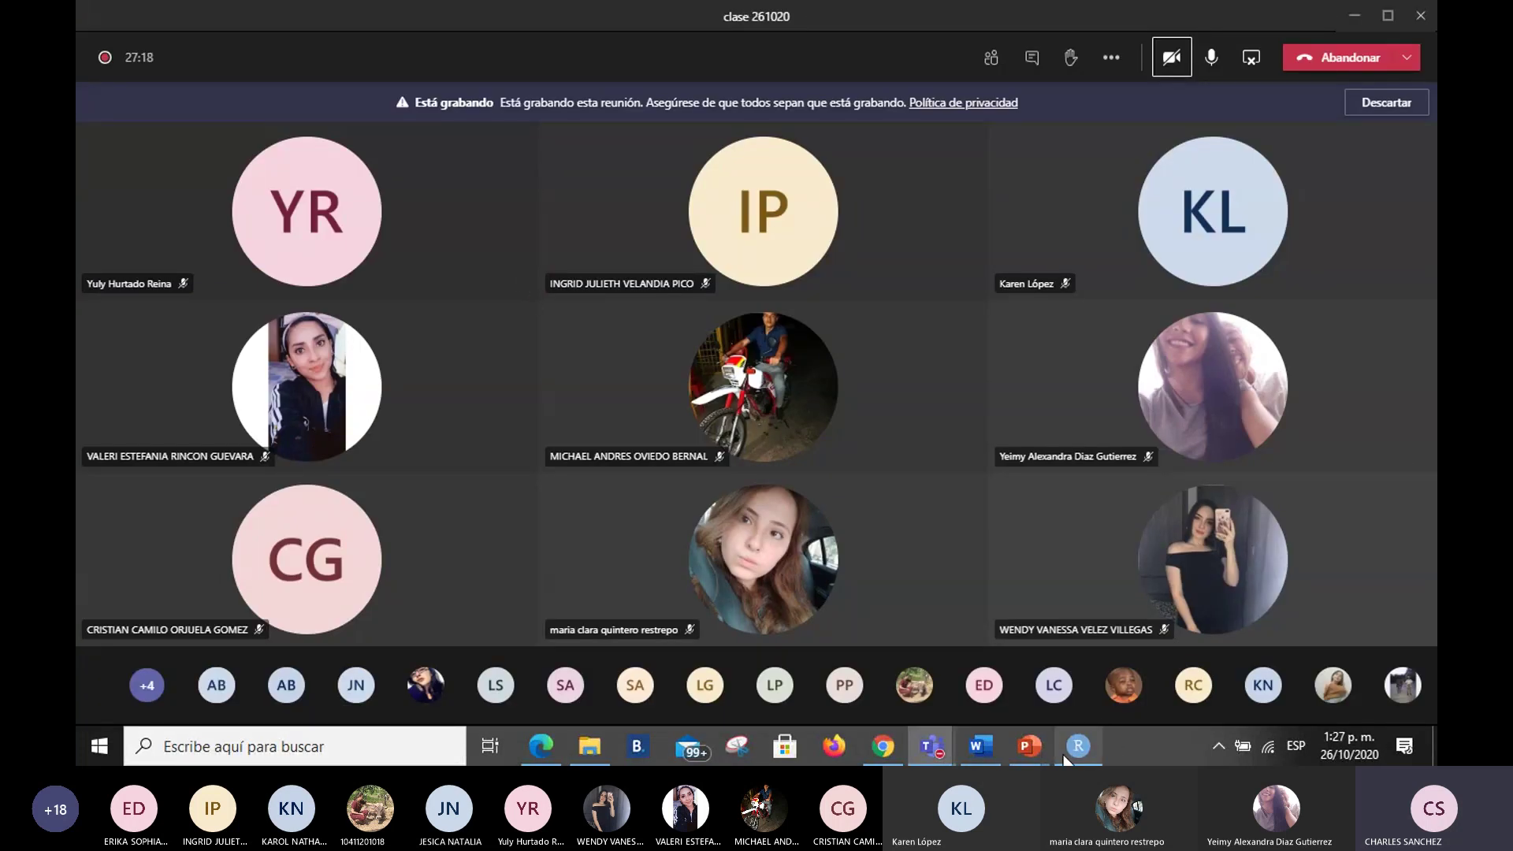
mouse_move(1039, 745)
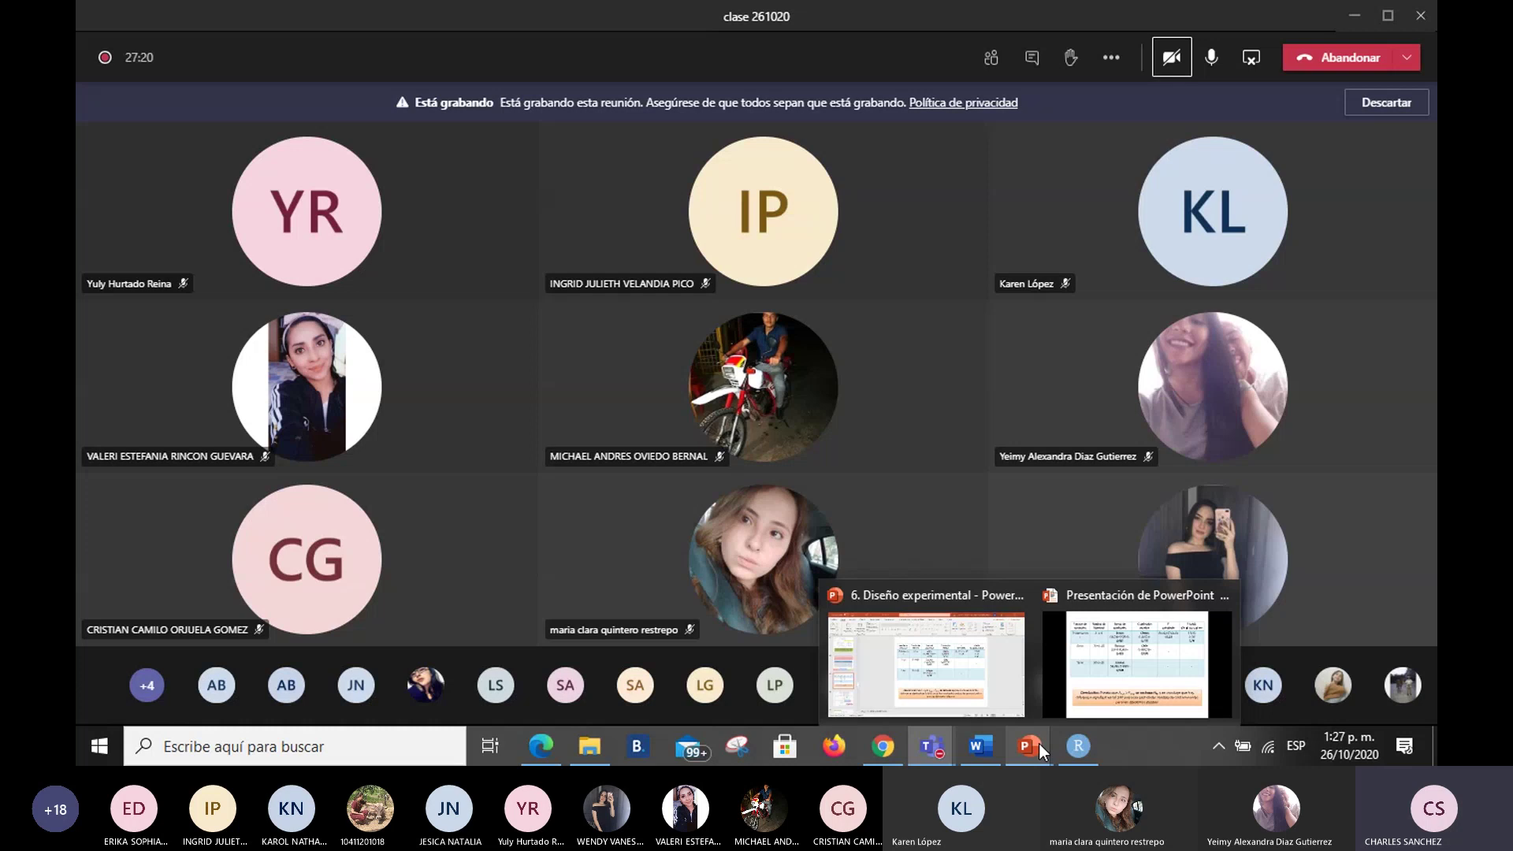
left_click(1137, 662)
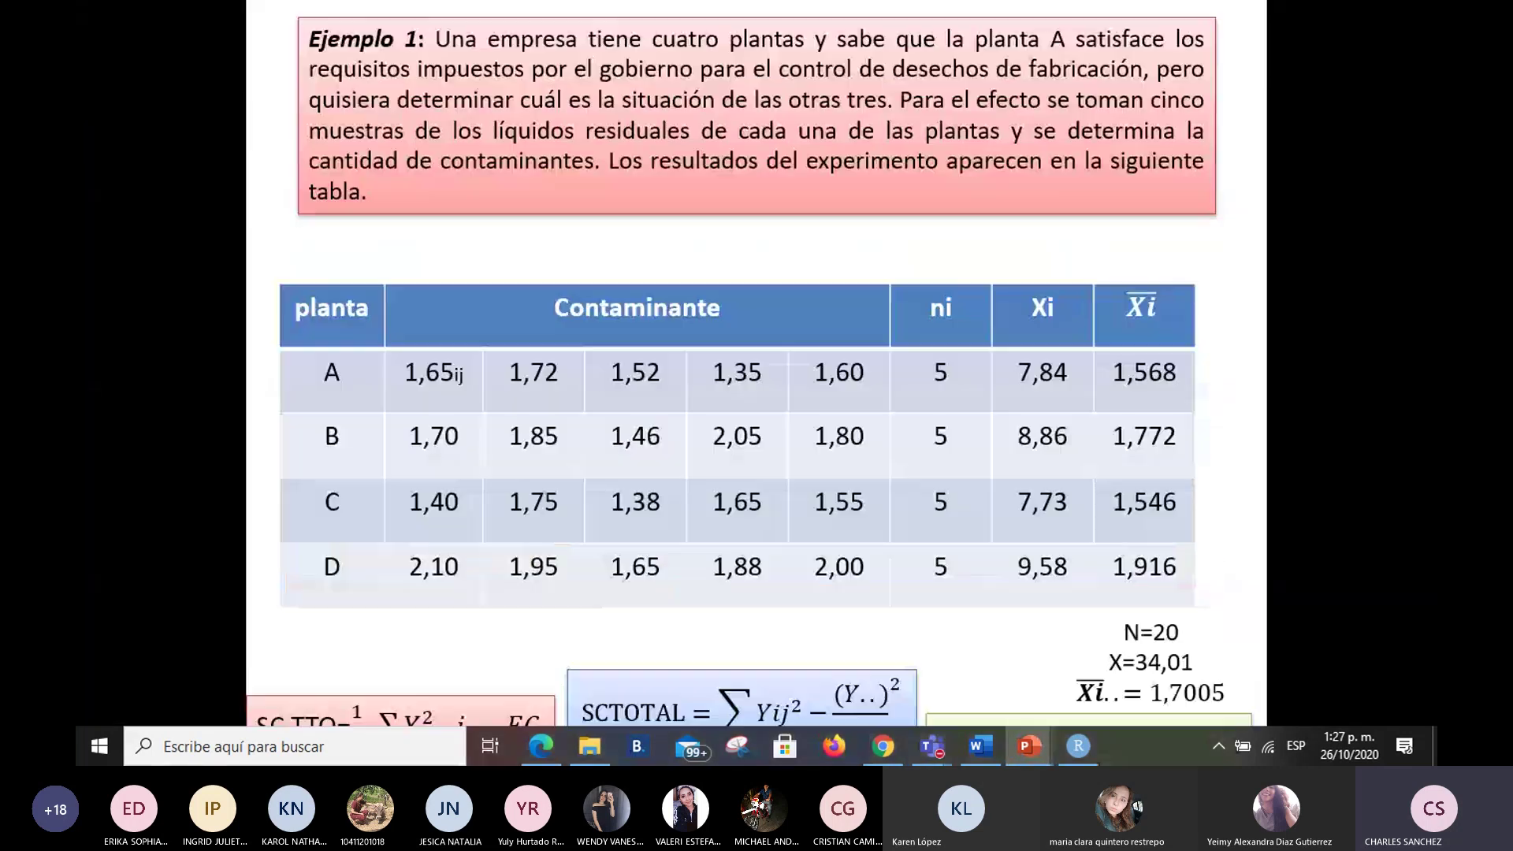
key("Page_Down")
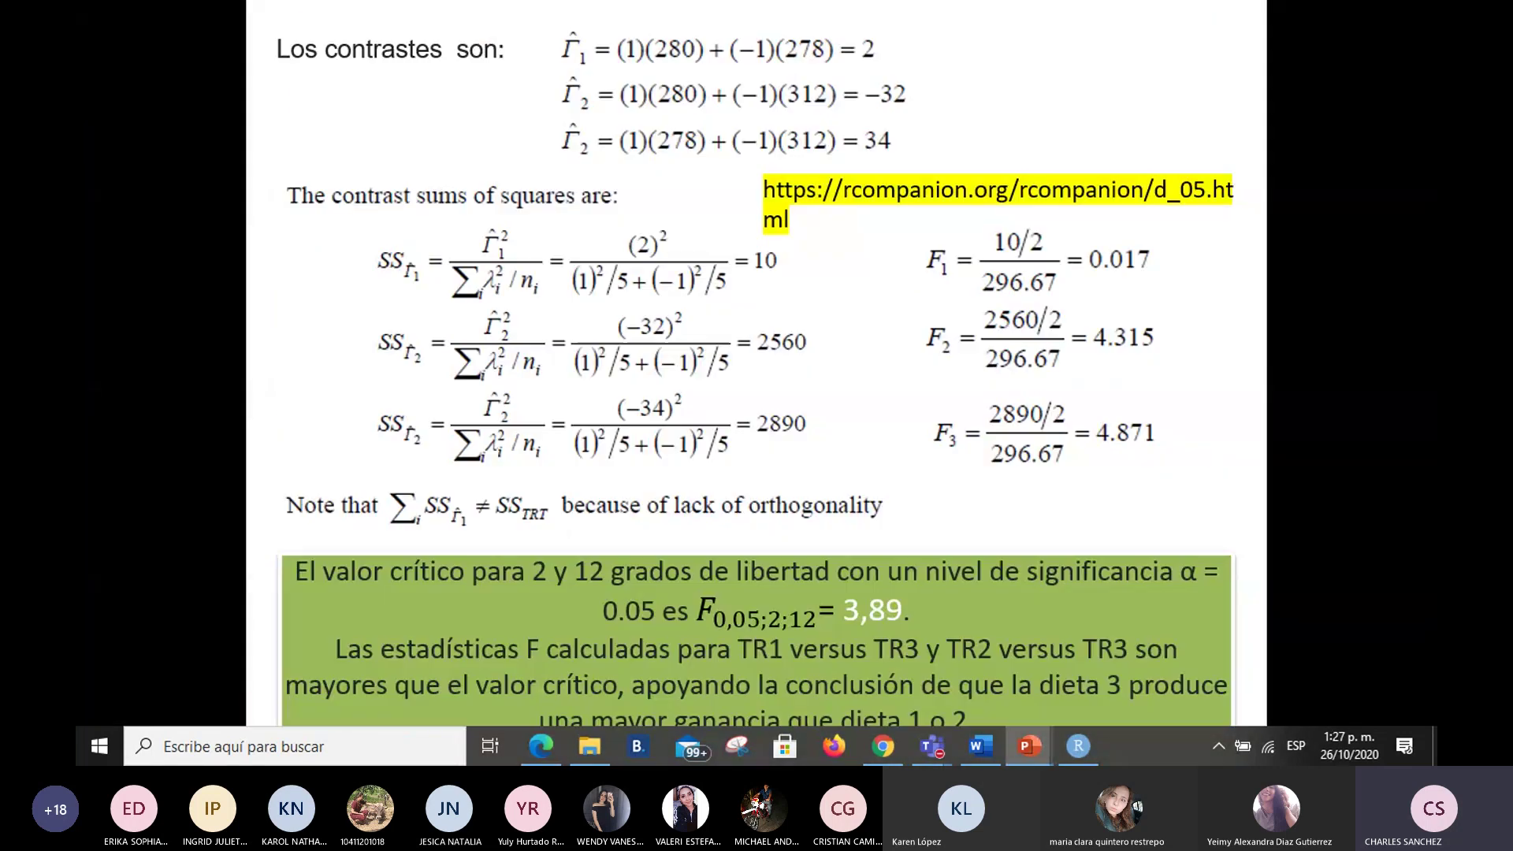
key("Page_Up")
key("Page_Up")
key("Page_Up")
key("Page_Up")
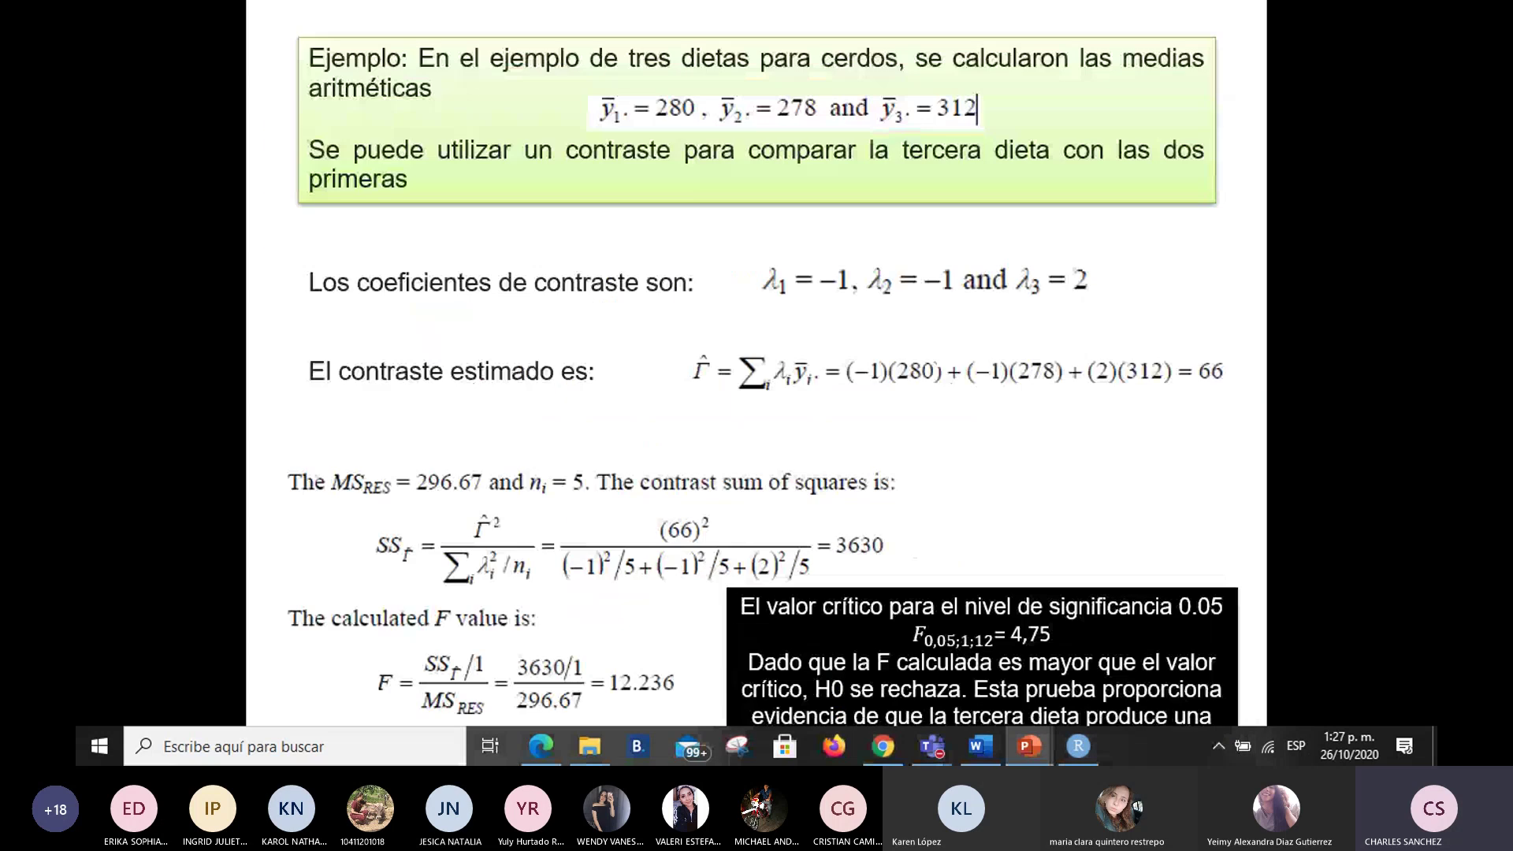
key("Page_Up")
key("Page_Up")
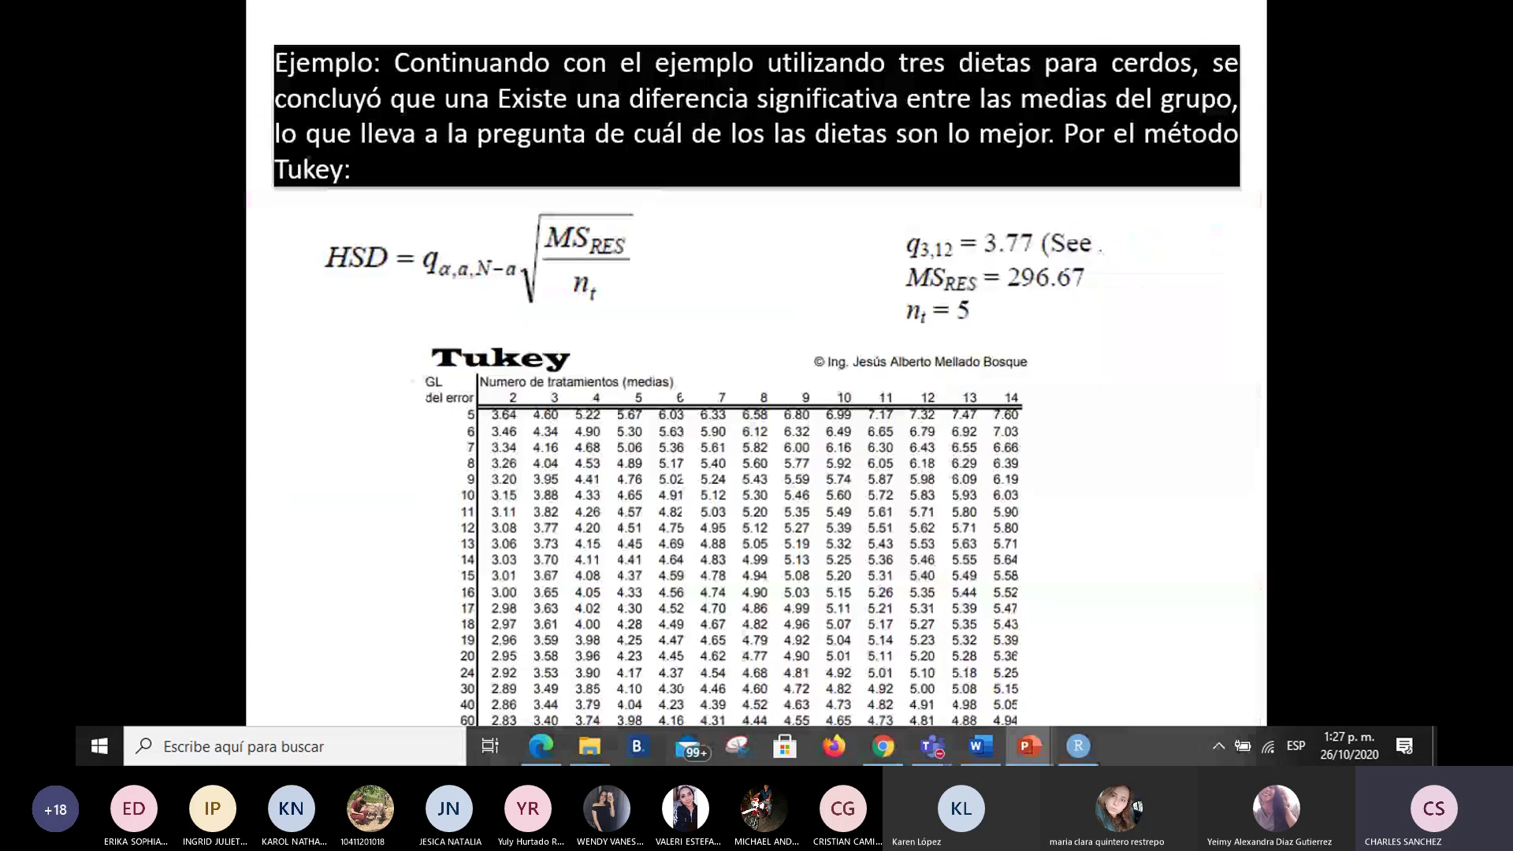
key("Page_Down")
key("Page_Up")
key("Page_Up")
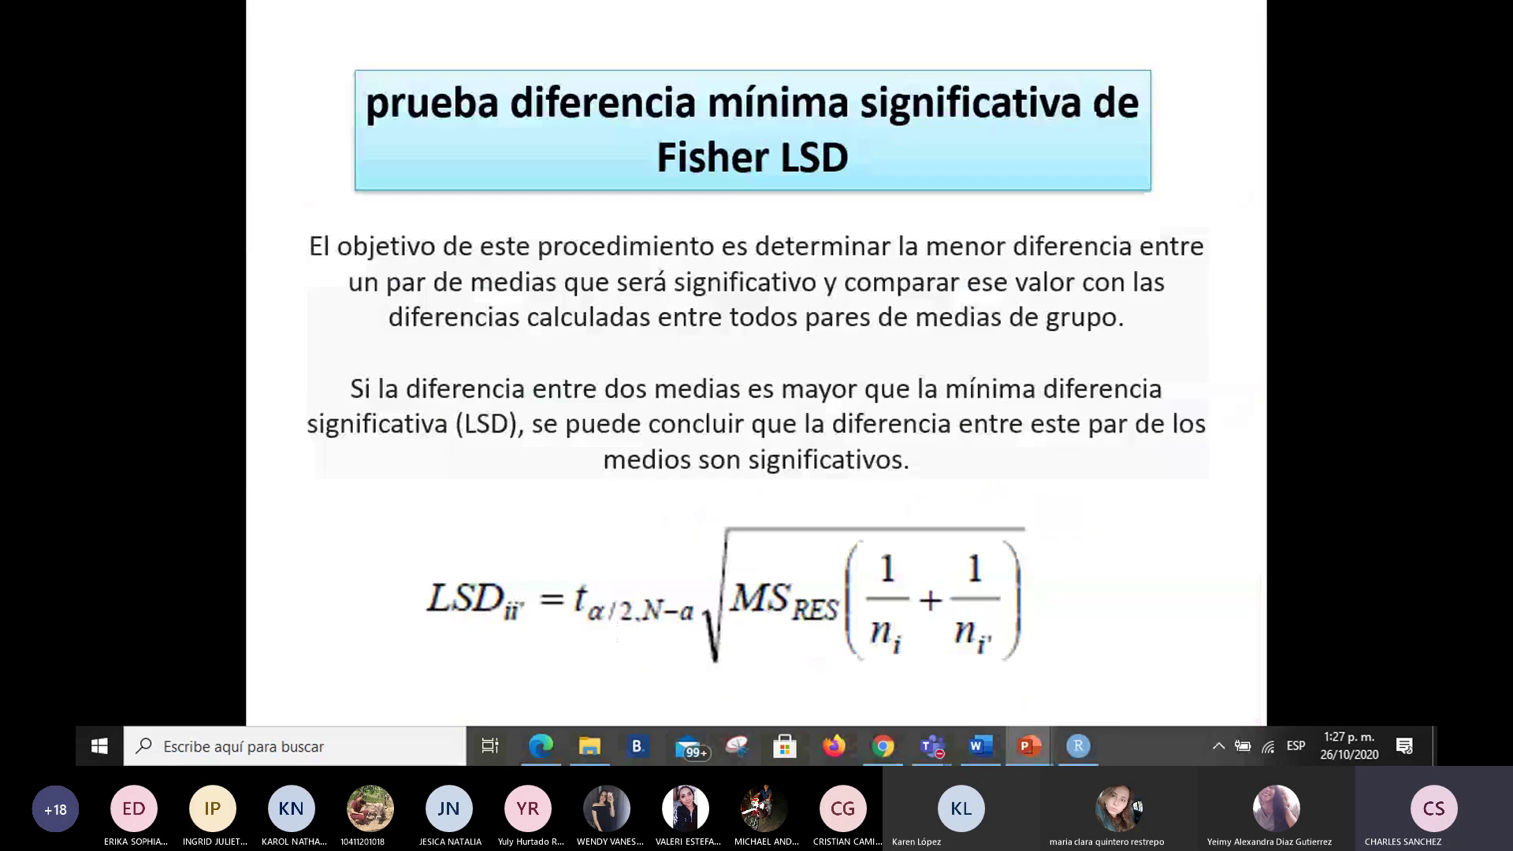
key("Page_Up")
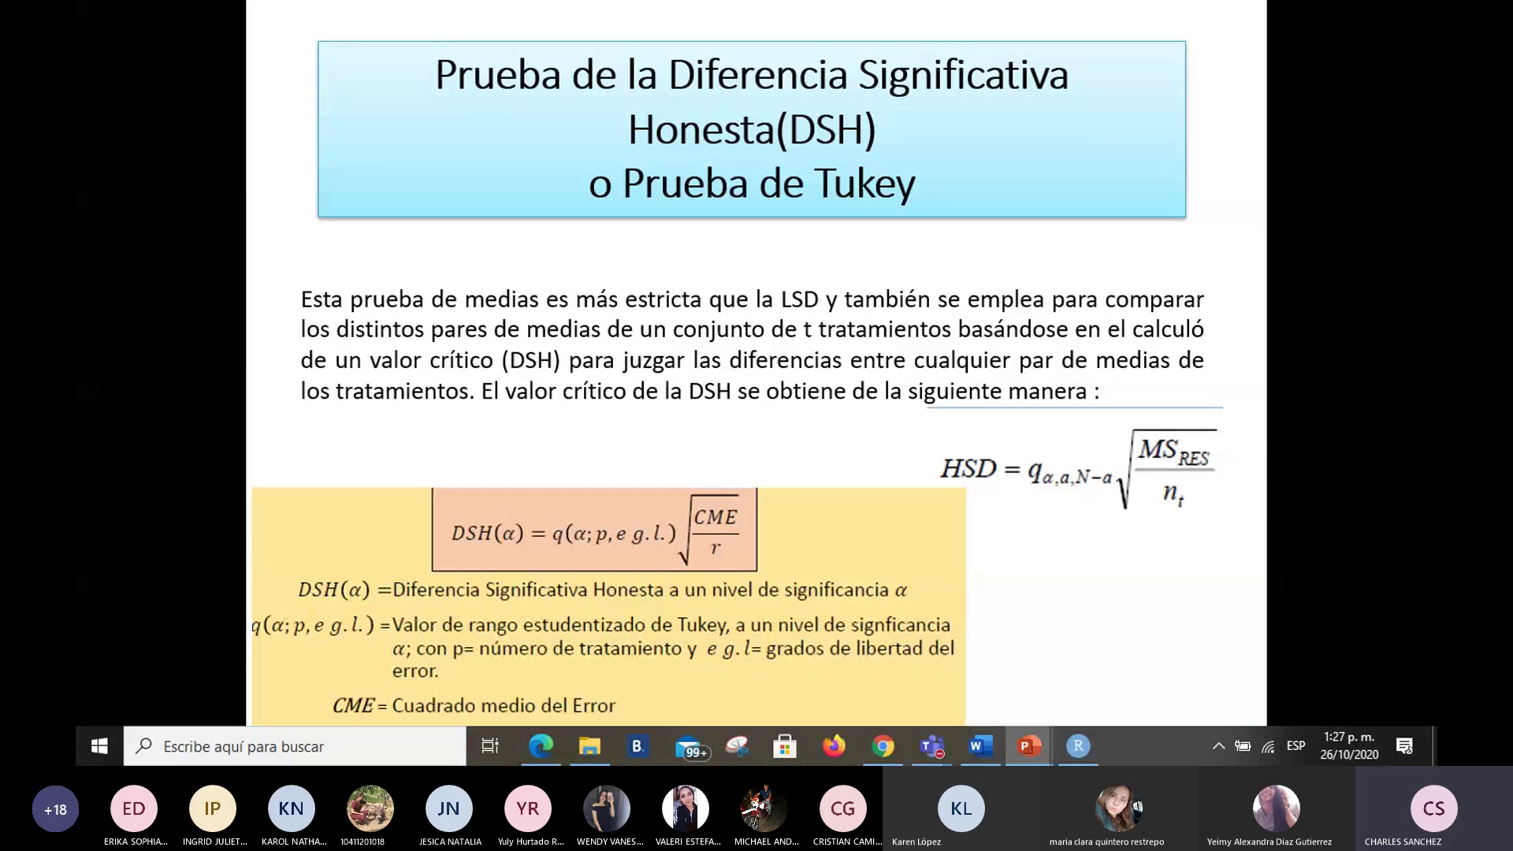
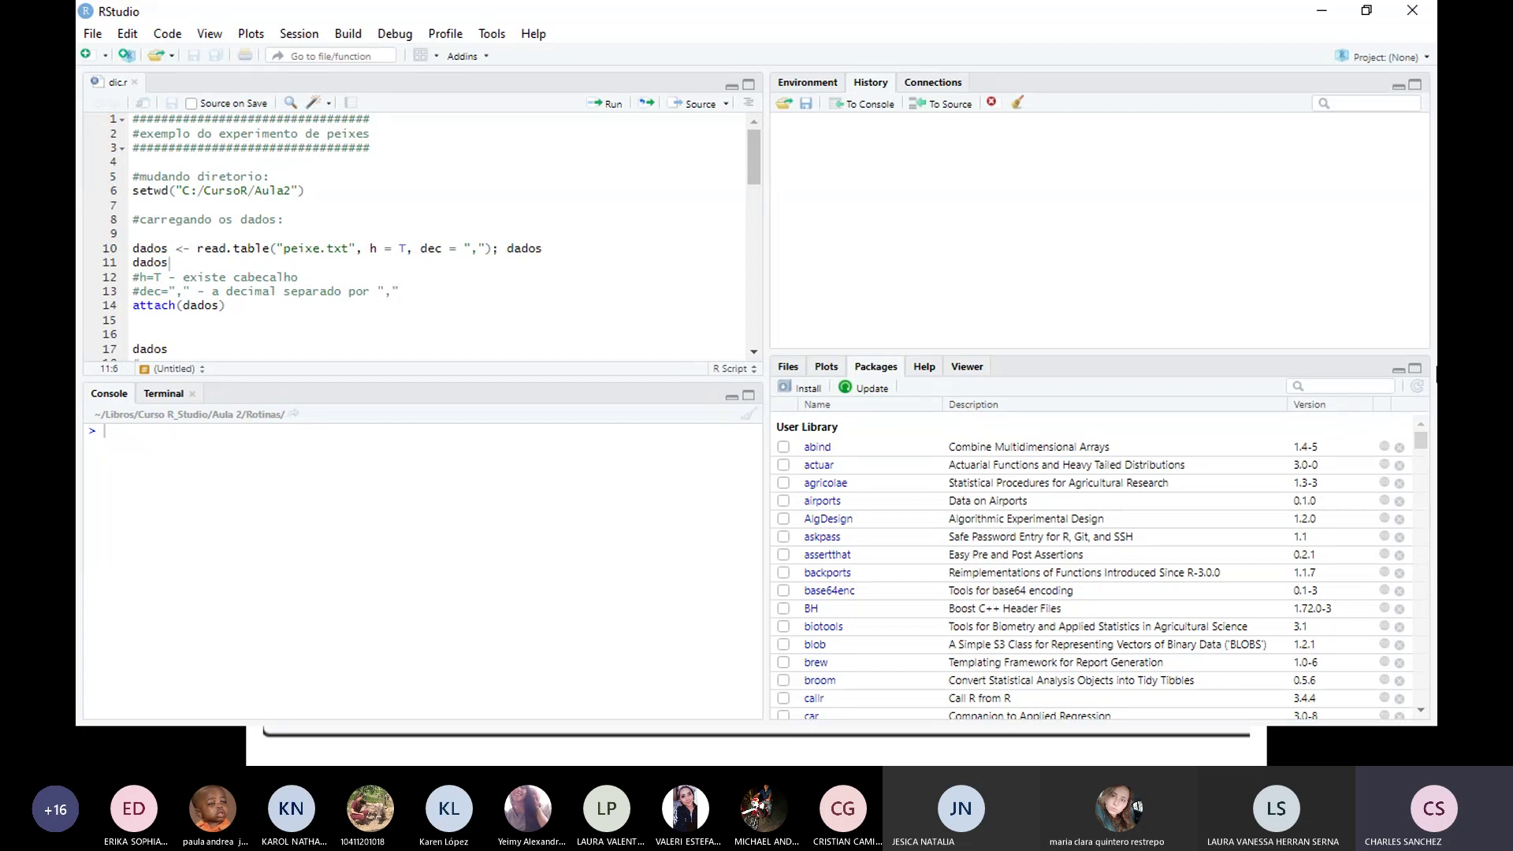
Step: Switch from RStudio to the slide show's fish-weight variance table and place a small pen dot beside the experiment precision sentence
key("alt+Tab")
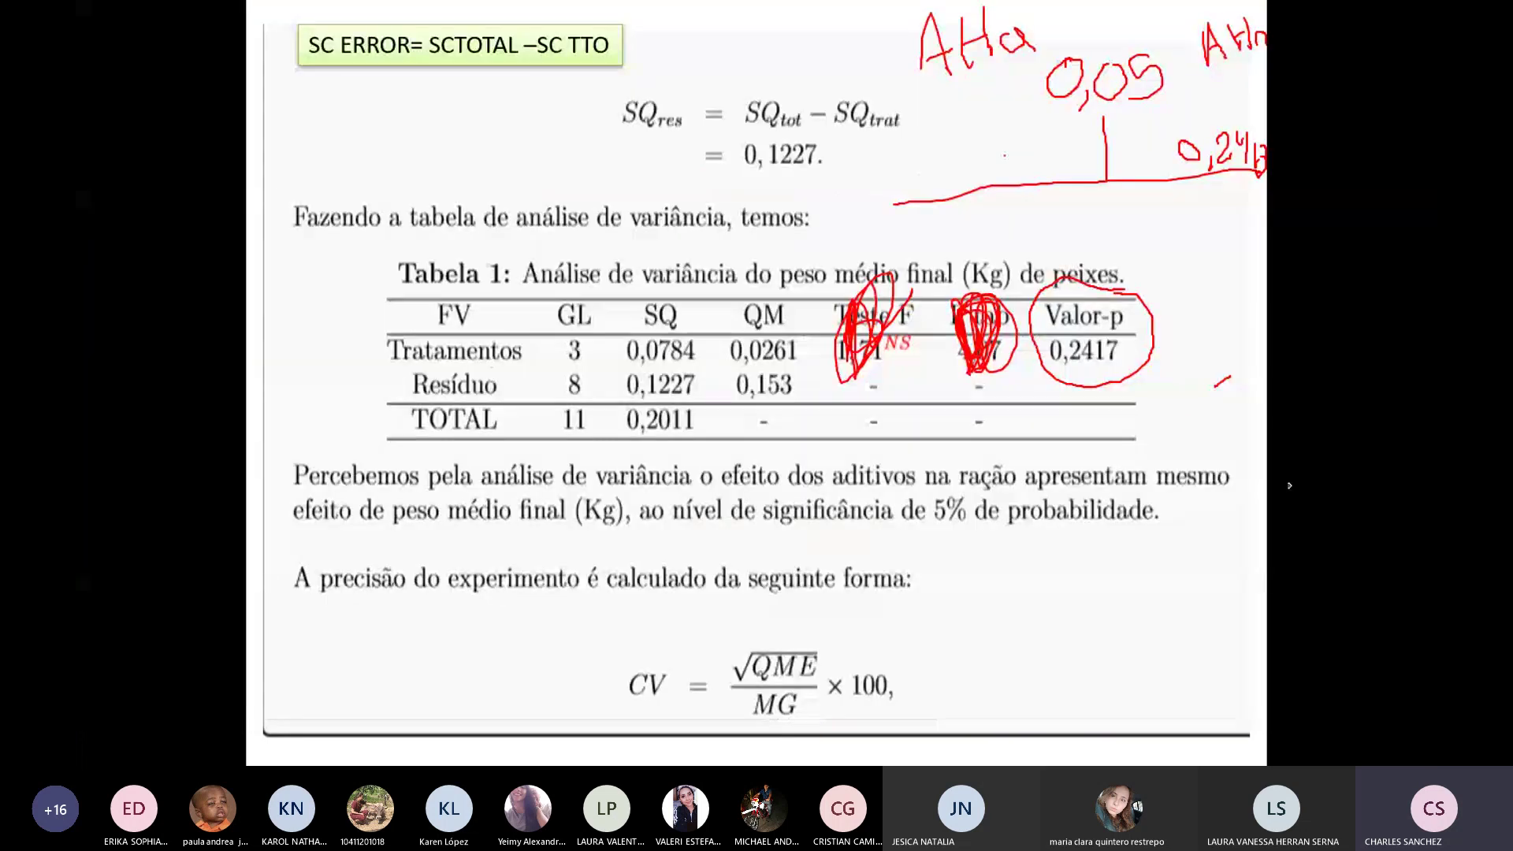
right_click(1012, 592)
left_click(1055, 572)
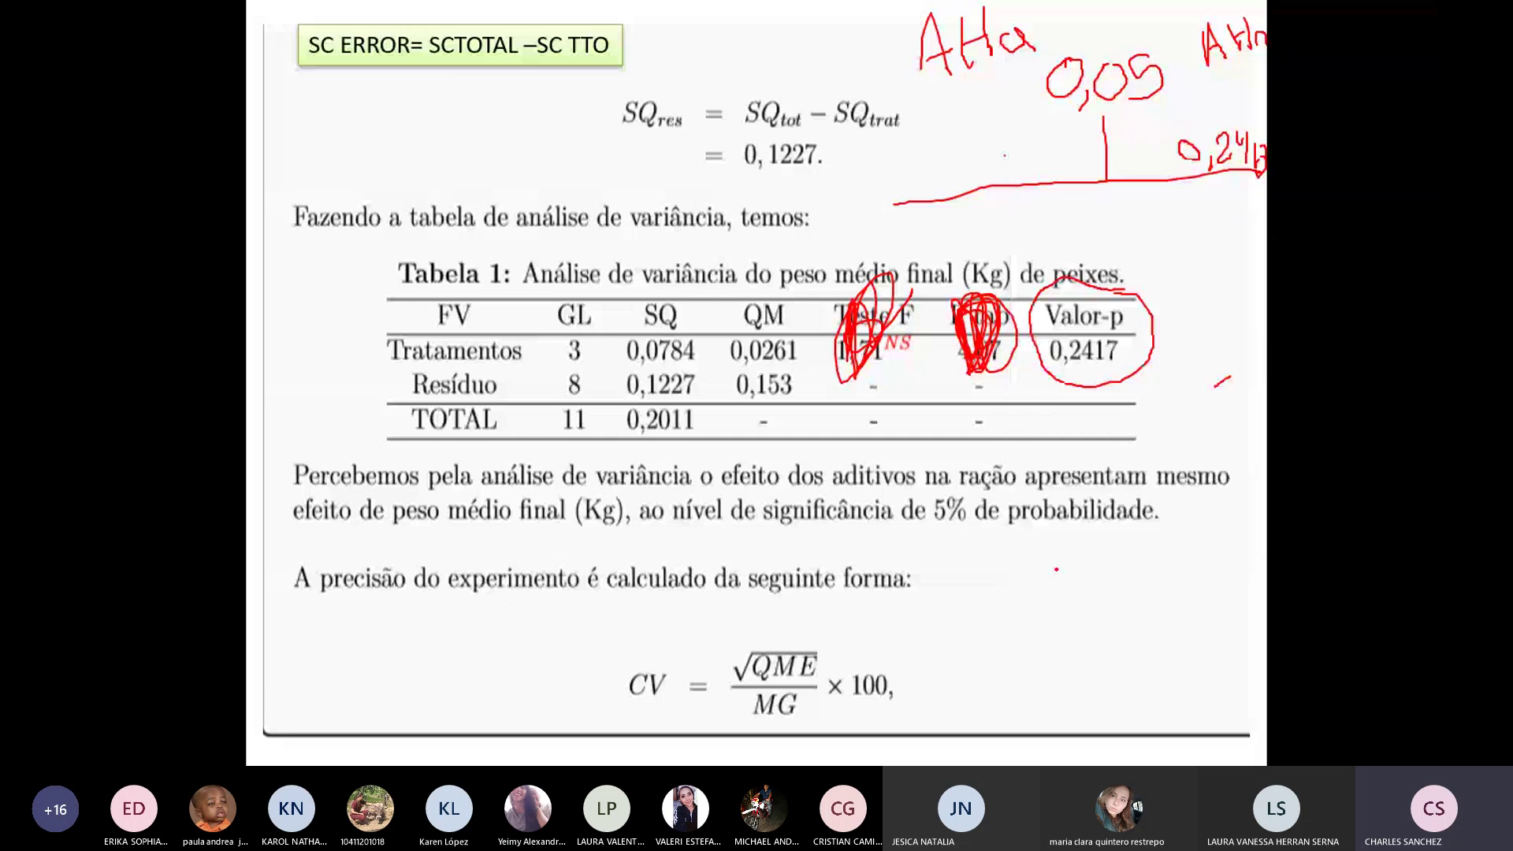
Step: Exit the slide show without keeping the ink annotations, switch to File Explorer and launch Excel
left_click(828, 432)
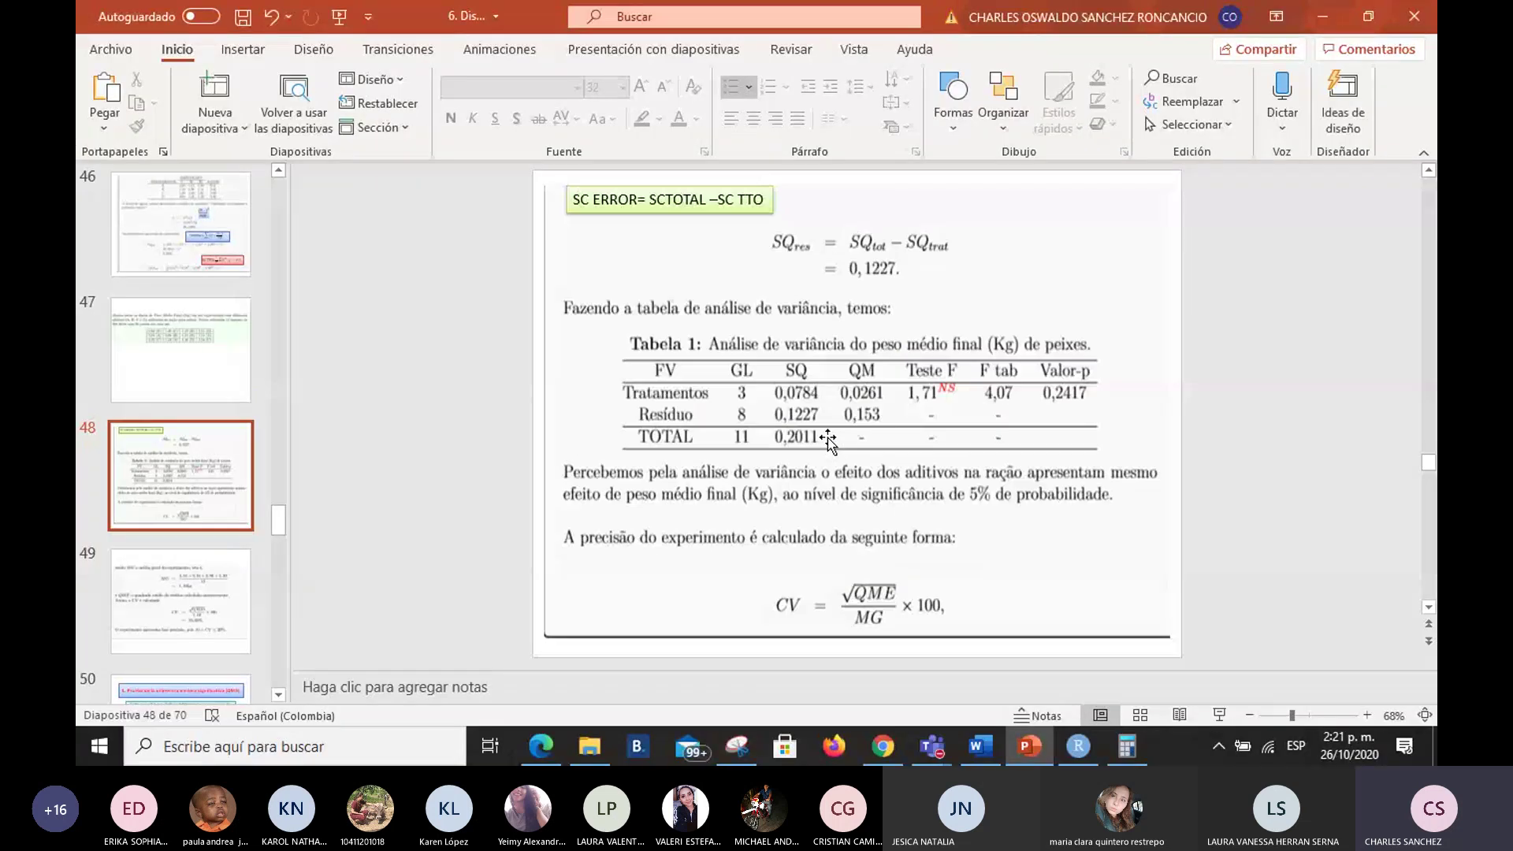
left_click(591, 745)
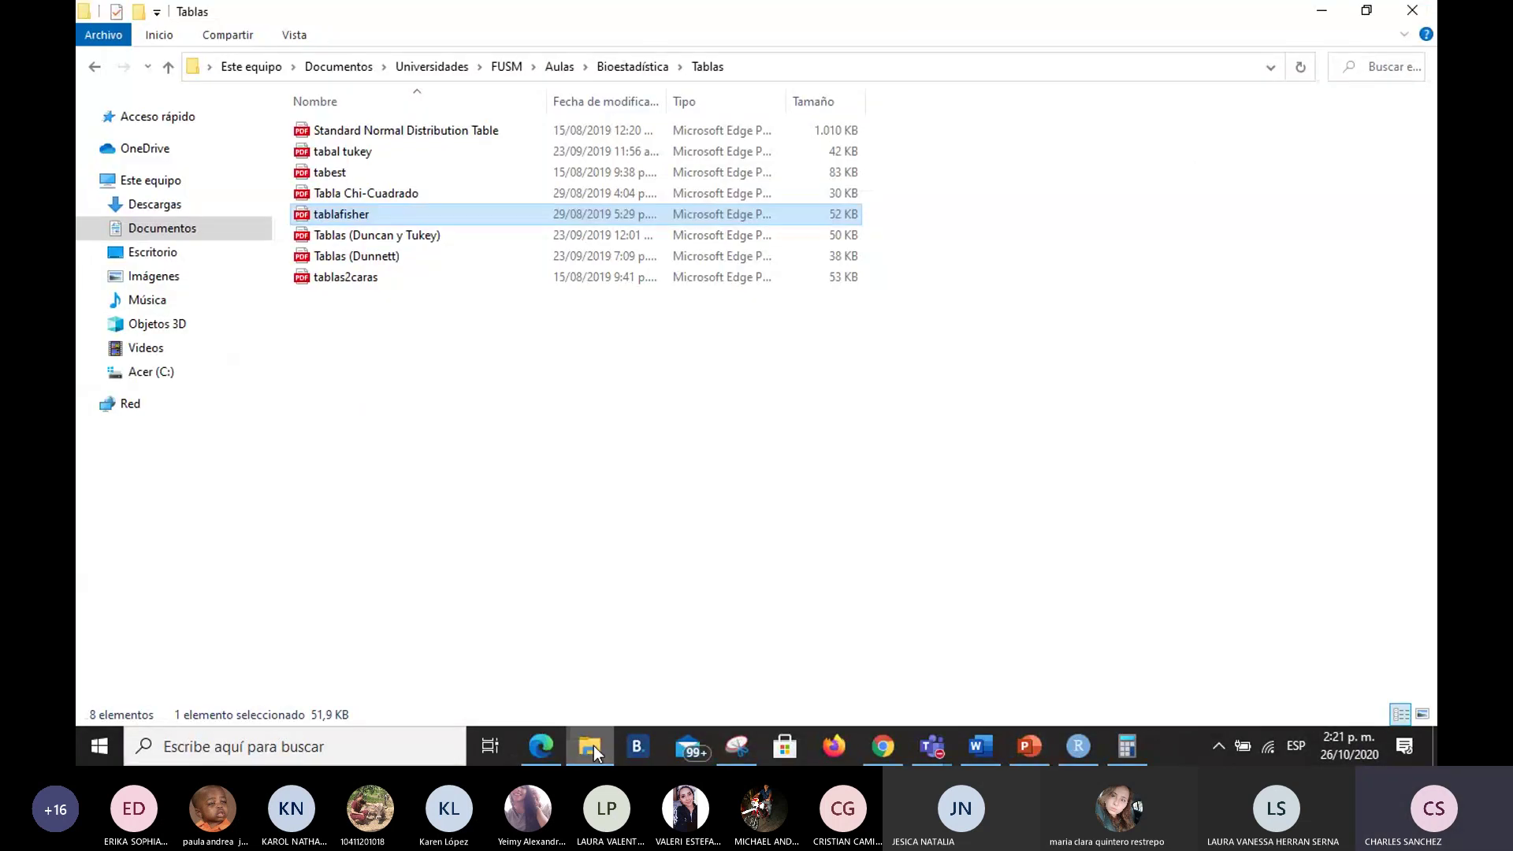
left_click(410, 749)
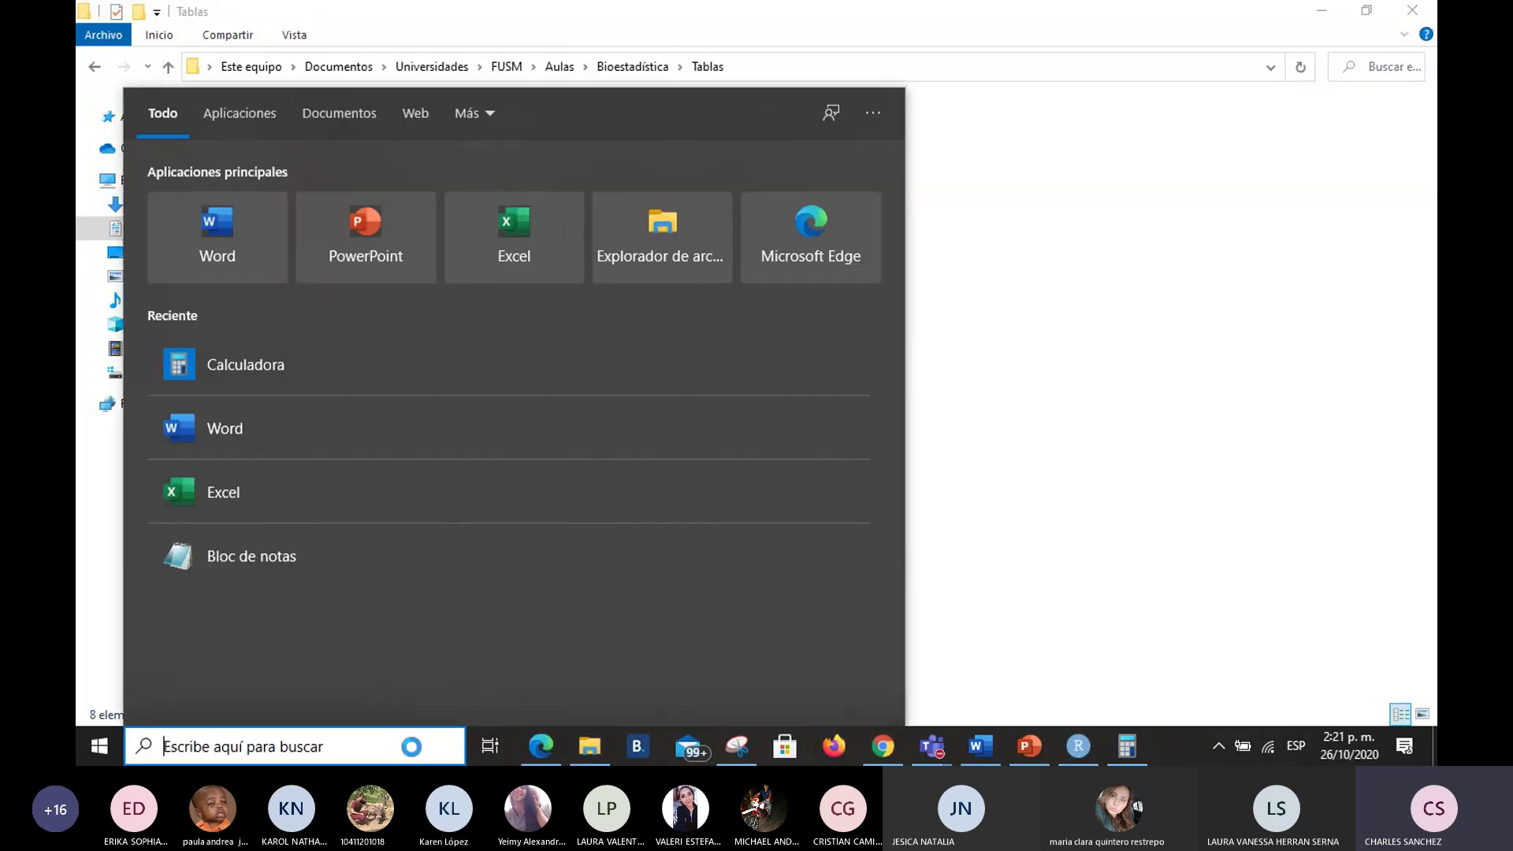
left_click(227, 514)
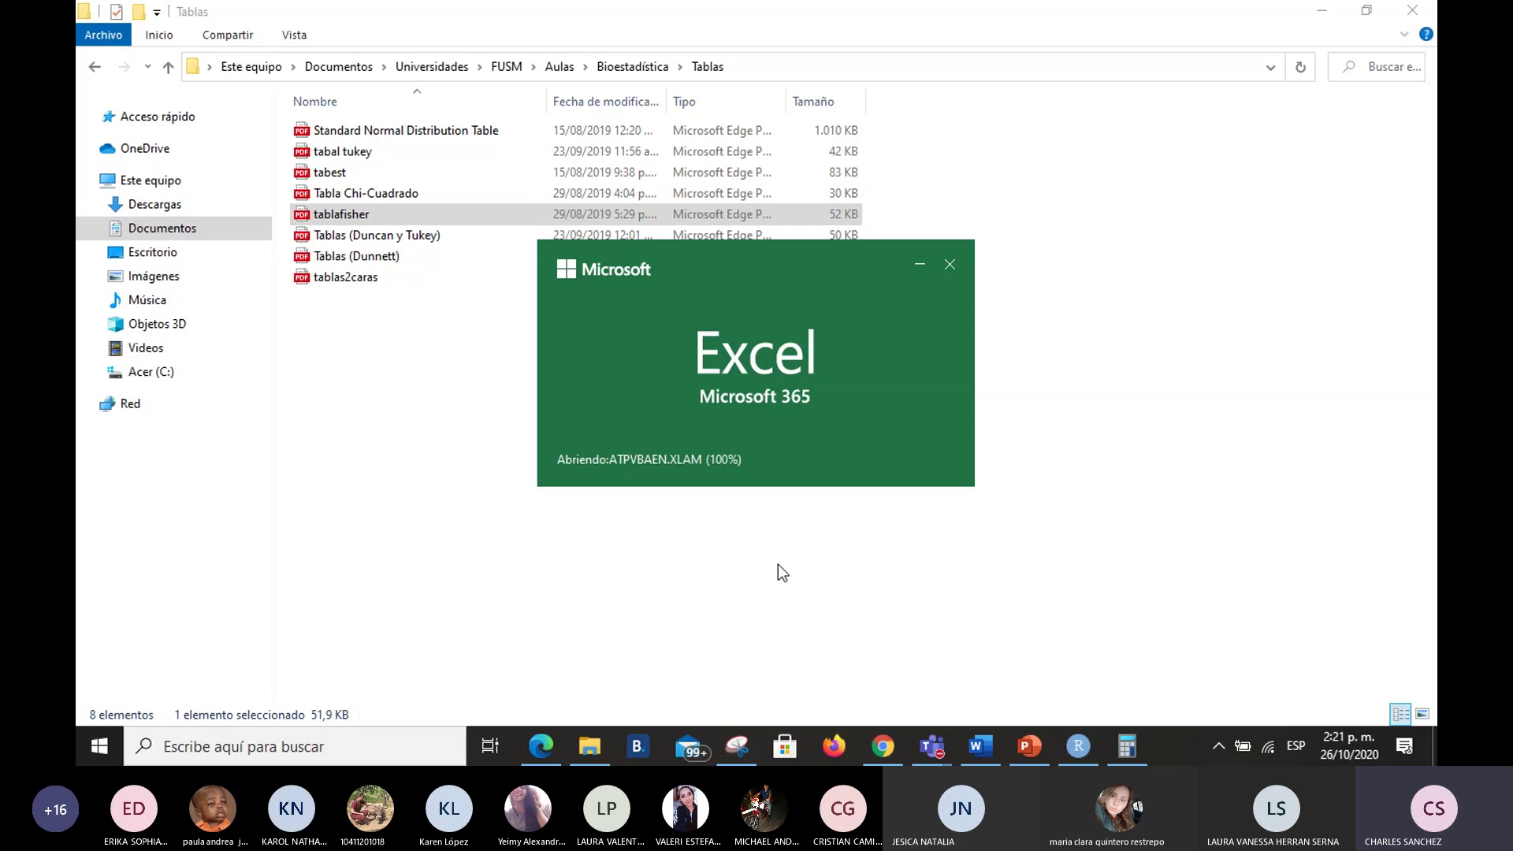
Step: Go to the Curso R_Studio folder inside Libros in Documentos
left_click(361, 67)
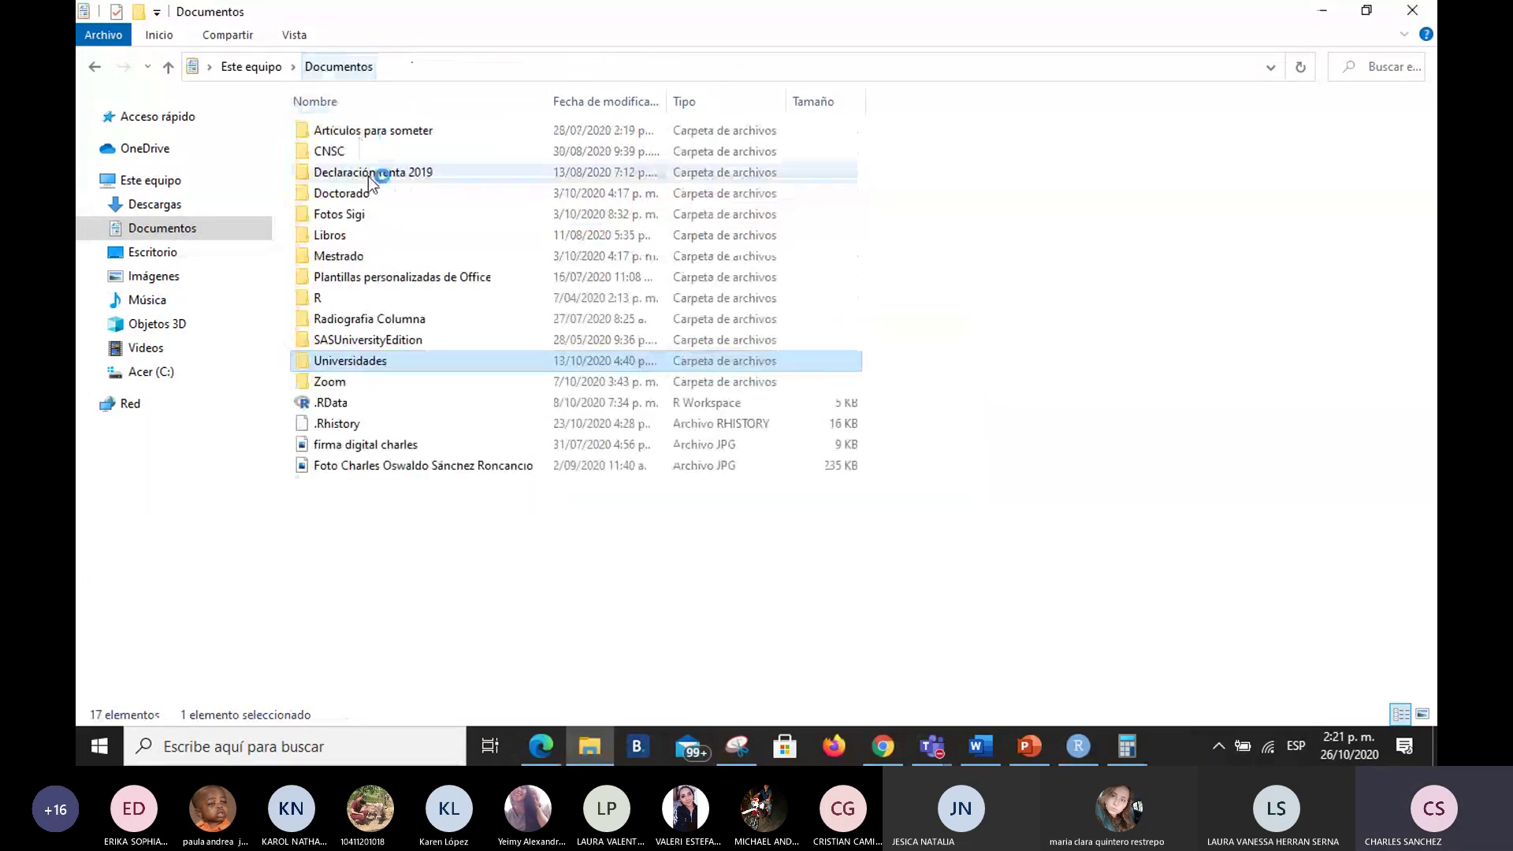
left_click(361, 236)
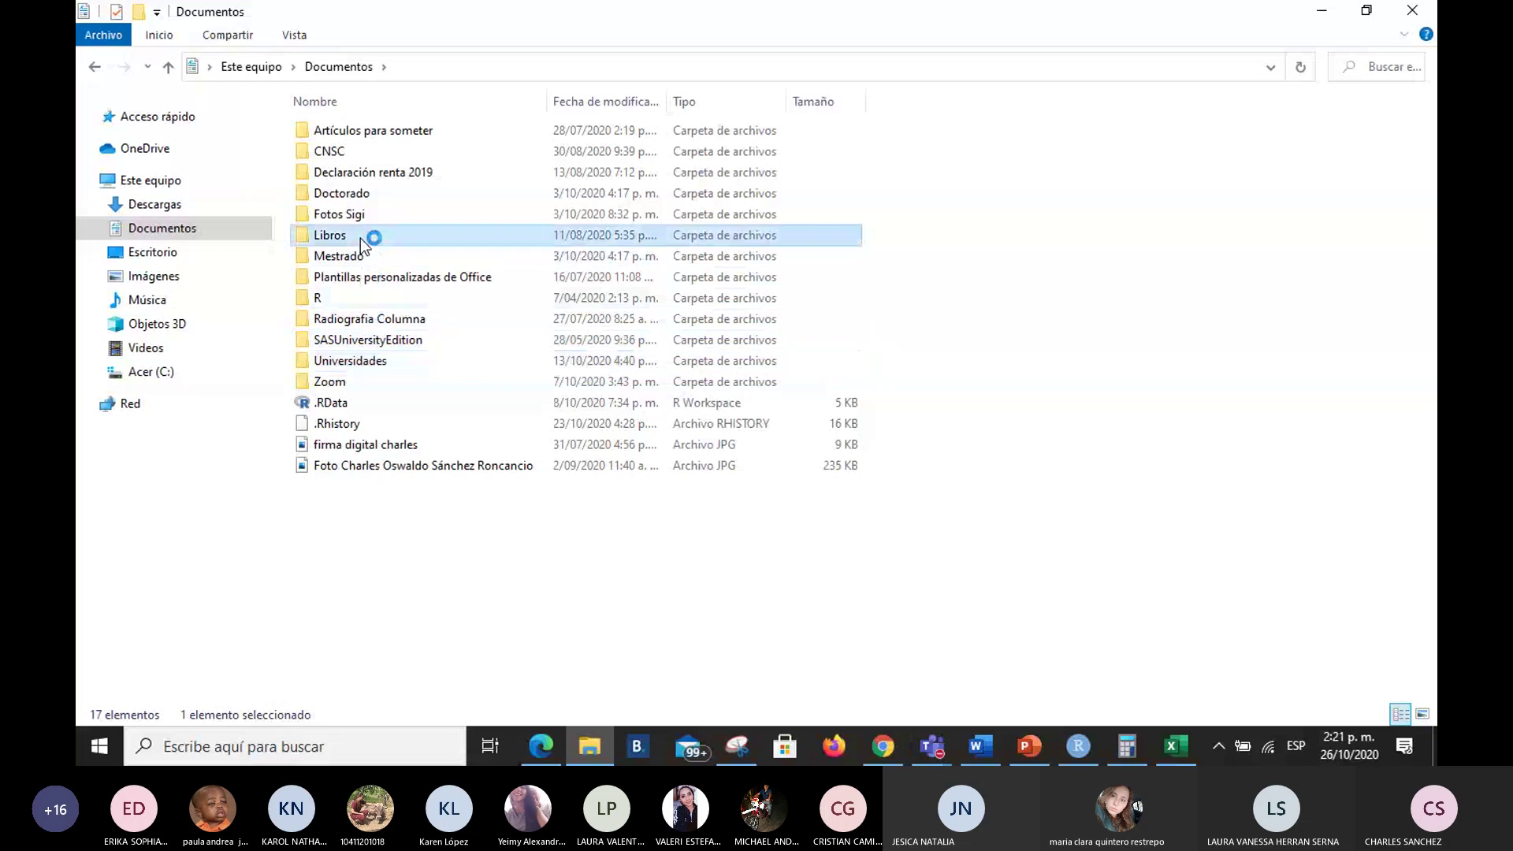
double_click(361, 236)
left_click(394, 271)
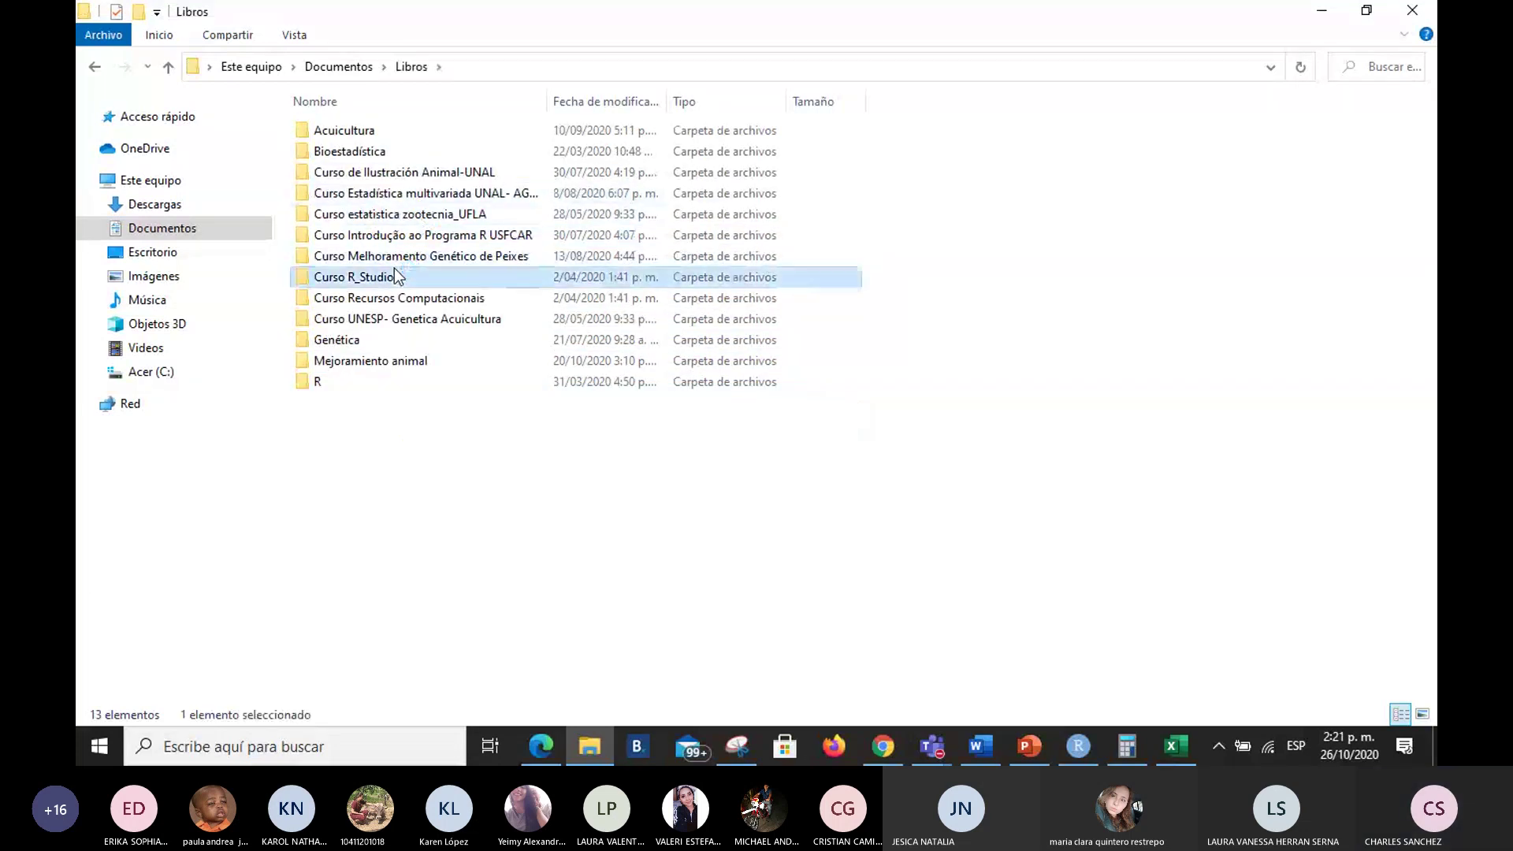
double_click(394, 274)
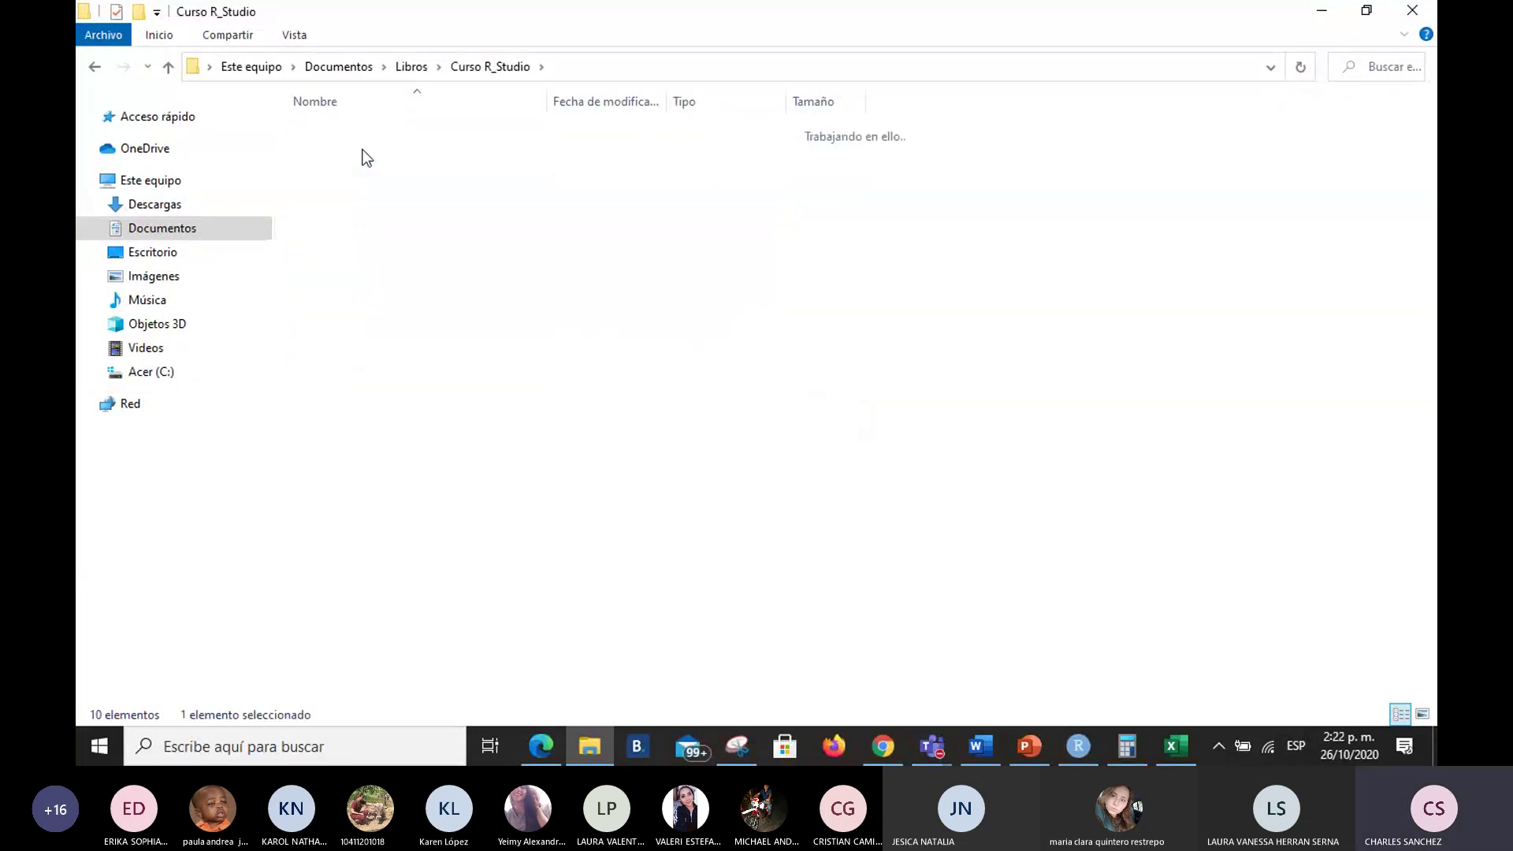
Step: Go to the dados folder of Aula 2, open the peixe text file to review its ration and weight columns, and close it
double_click(361, 149)
key("alt+Left")
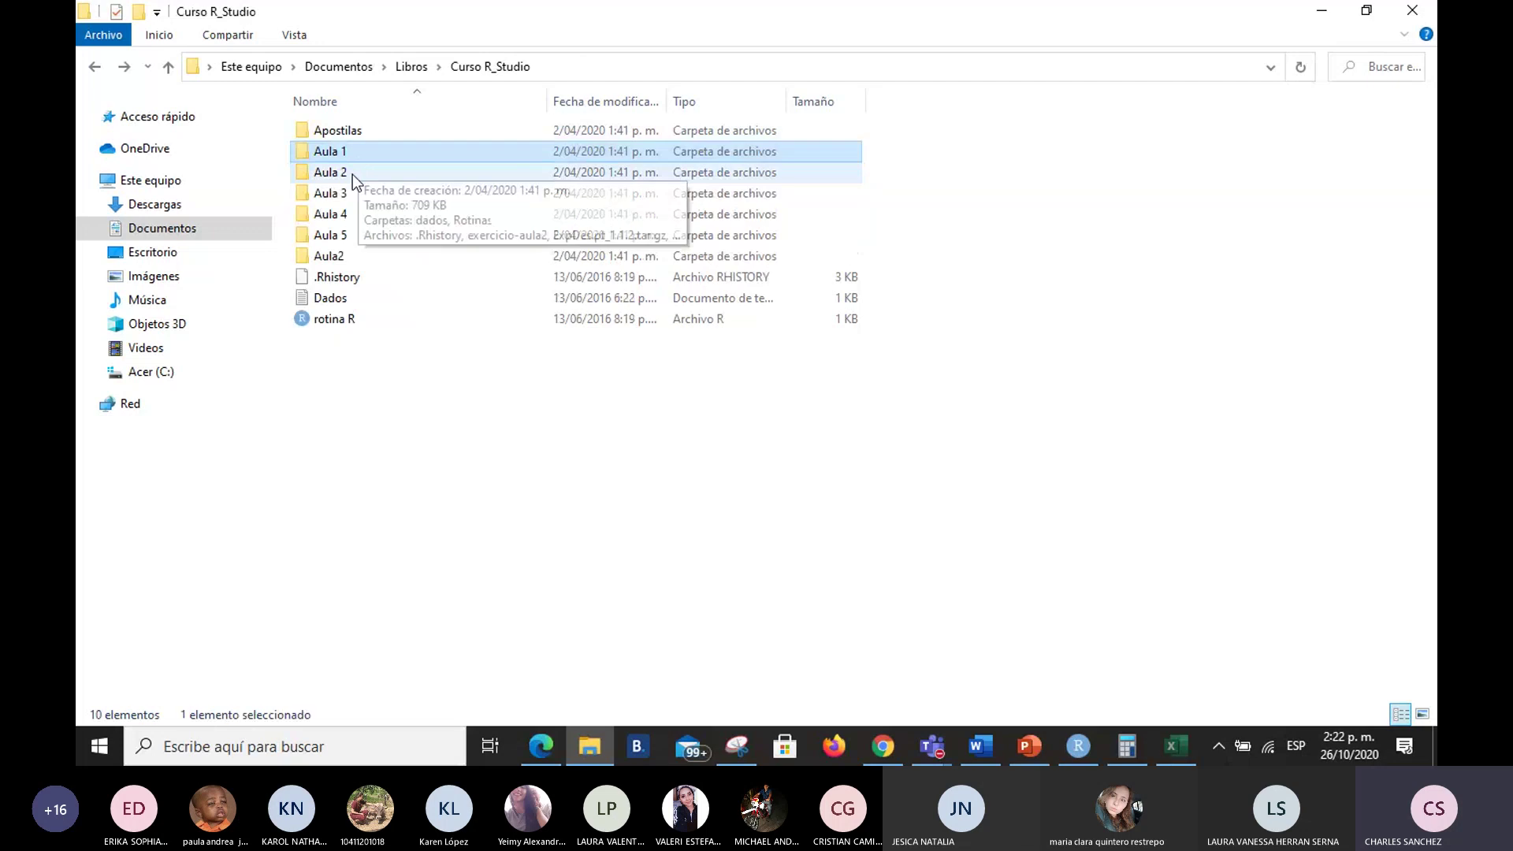
double_click(361, 164)
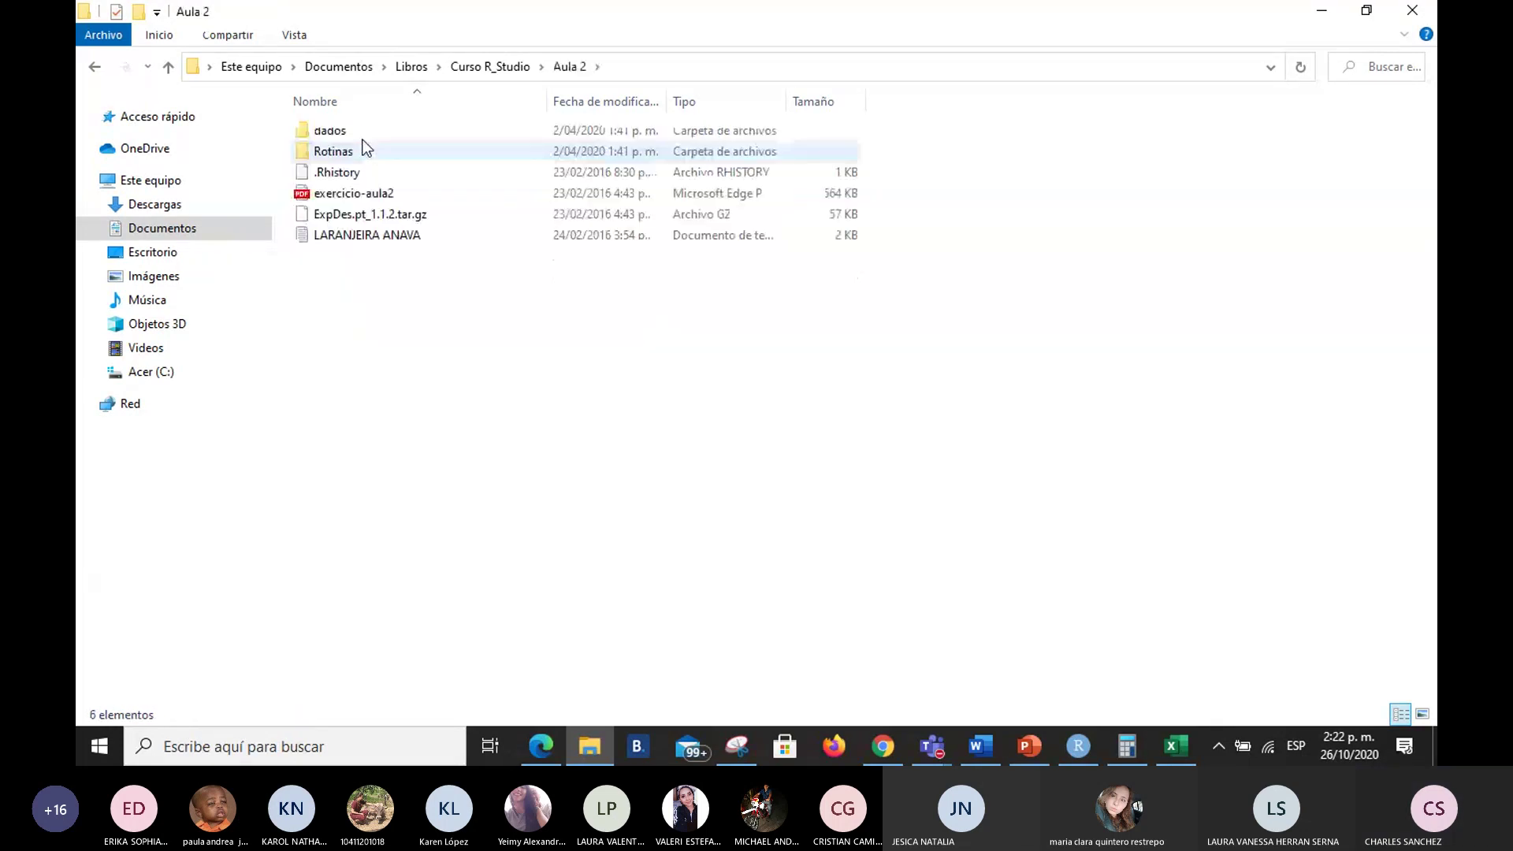
double_click(366, 133)
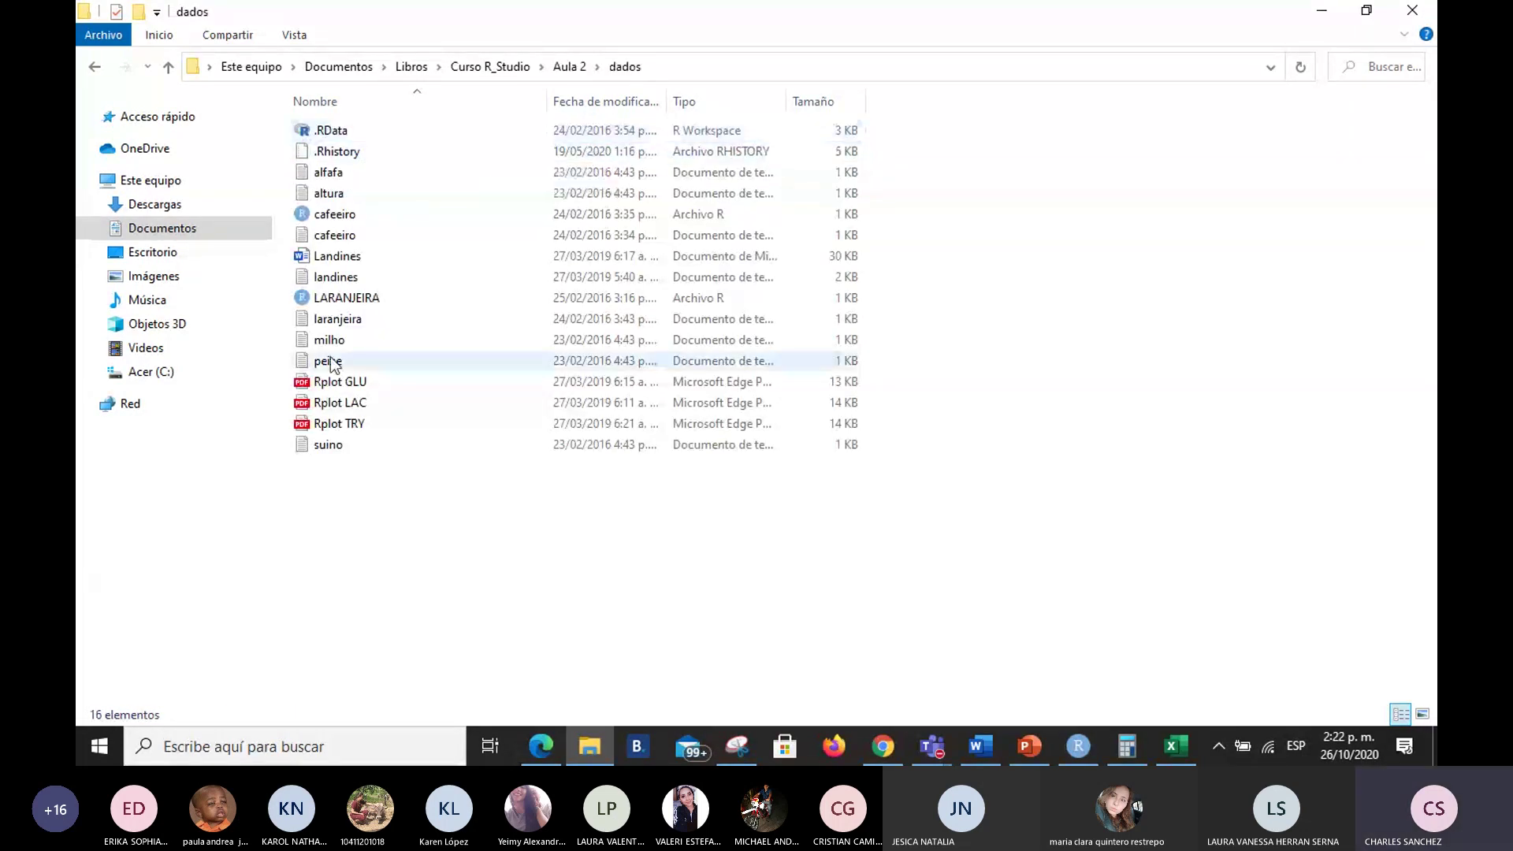
double_click(329, 361)
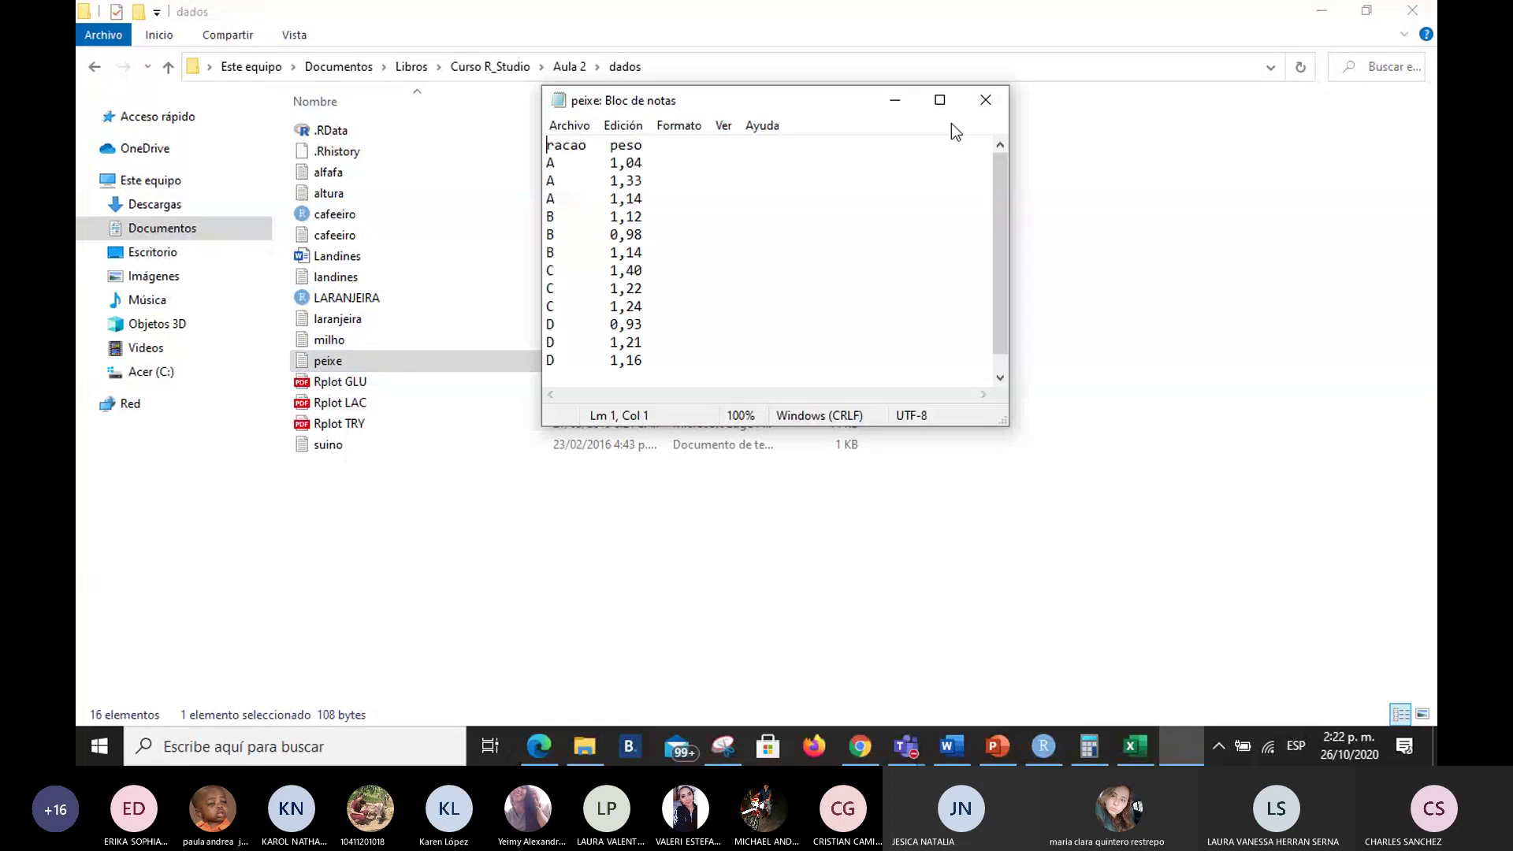
left_click(985, 100)
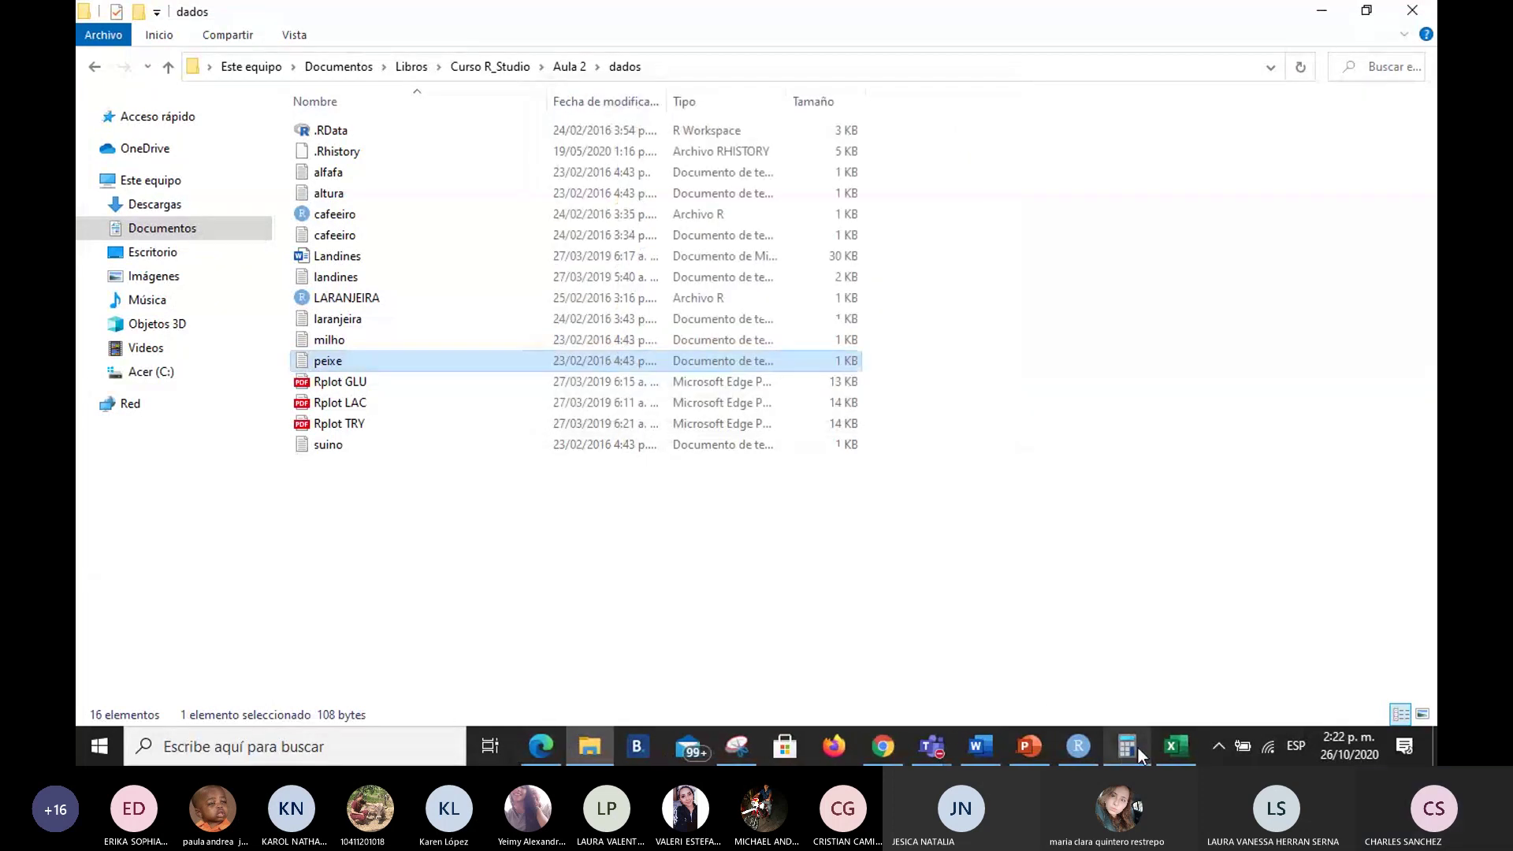
Step: Switch to Excel, maximize its window and create a blank workbook
left_click(1189, 748)
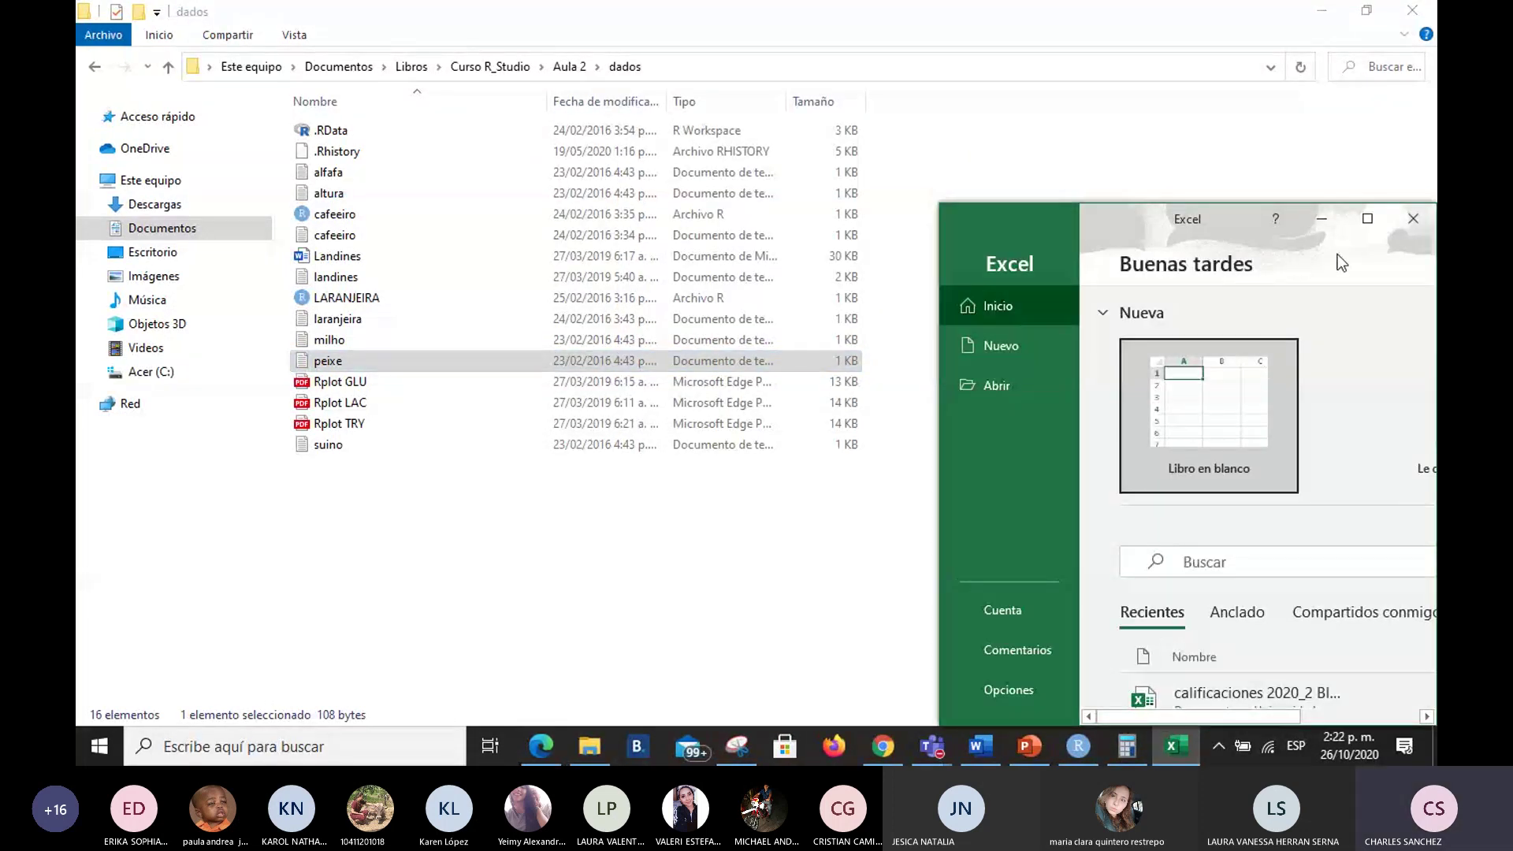
left_click(1367, 219)
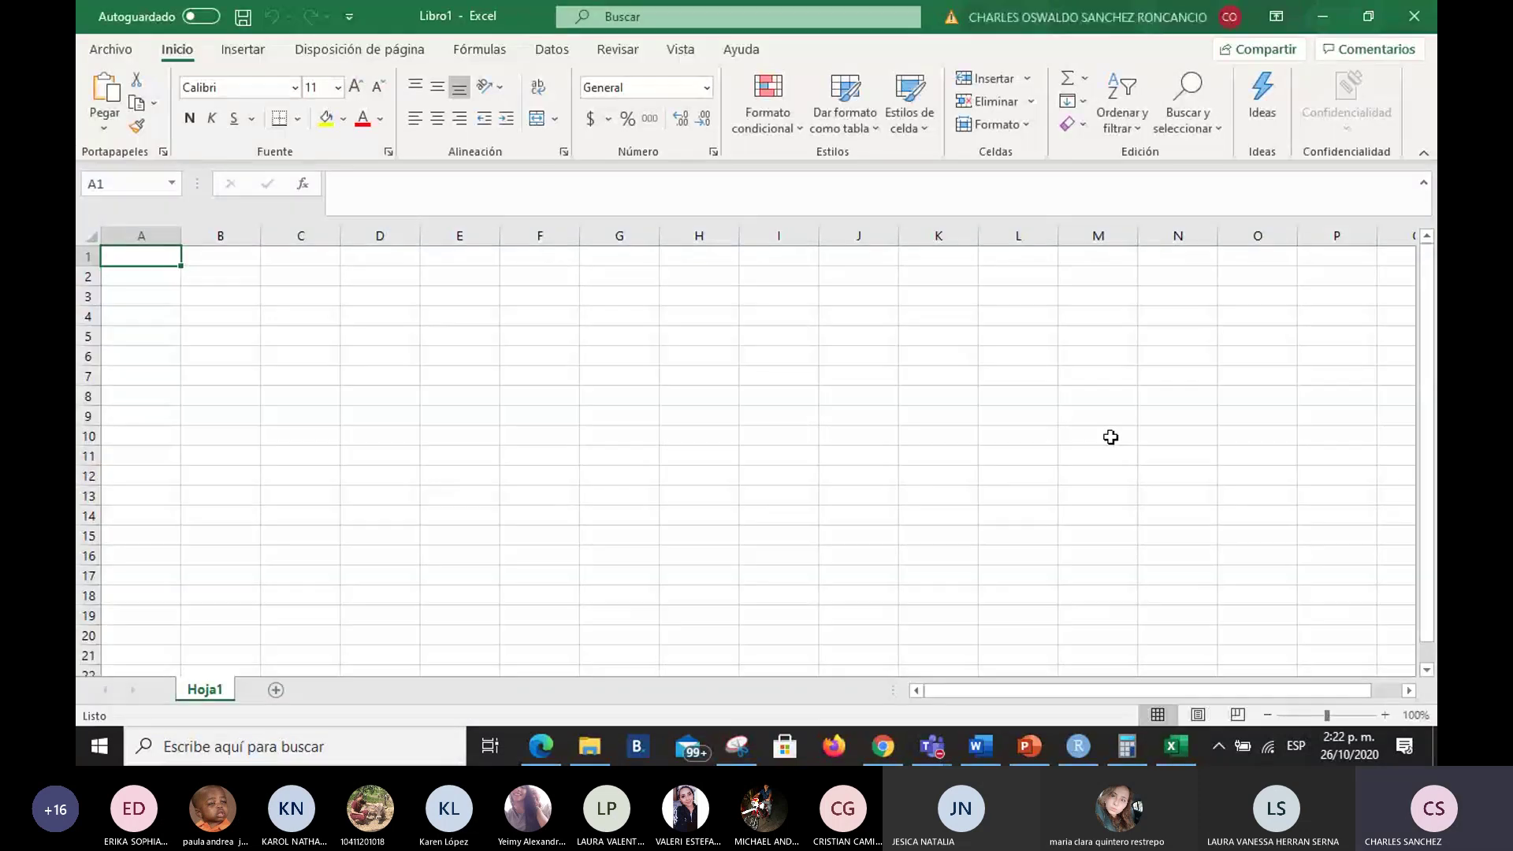
scroll(1190, 410, "down", 1)
scroll(1190, 410, "up", 1)
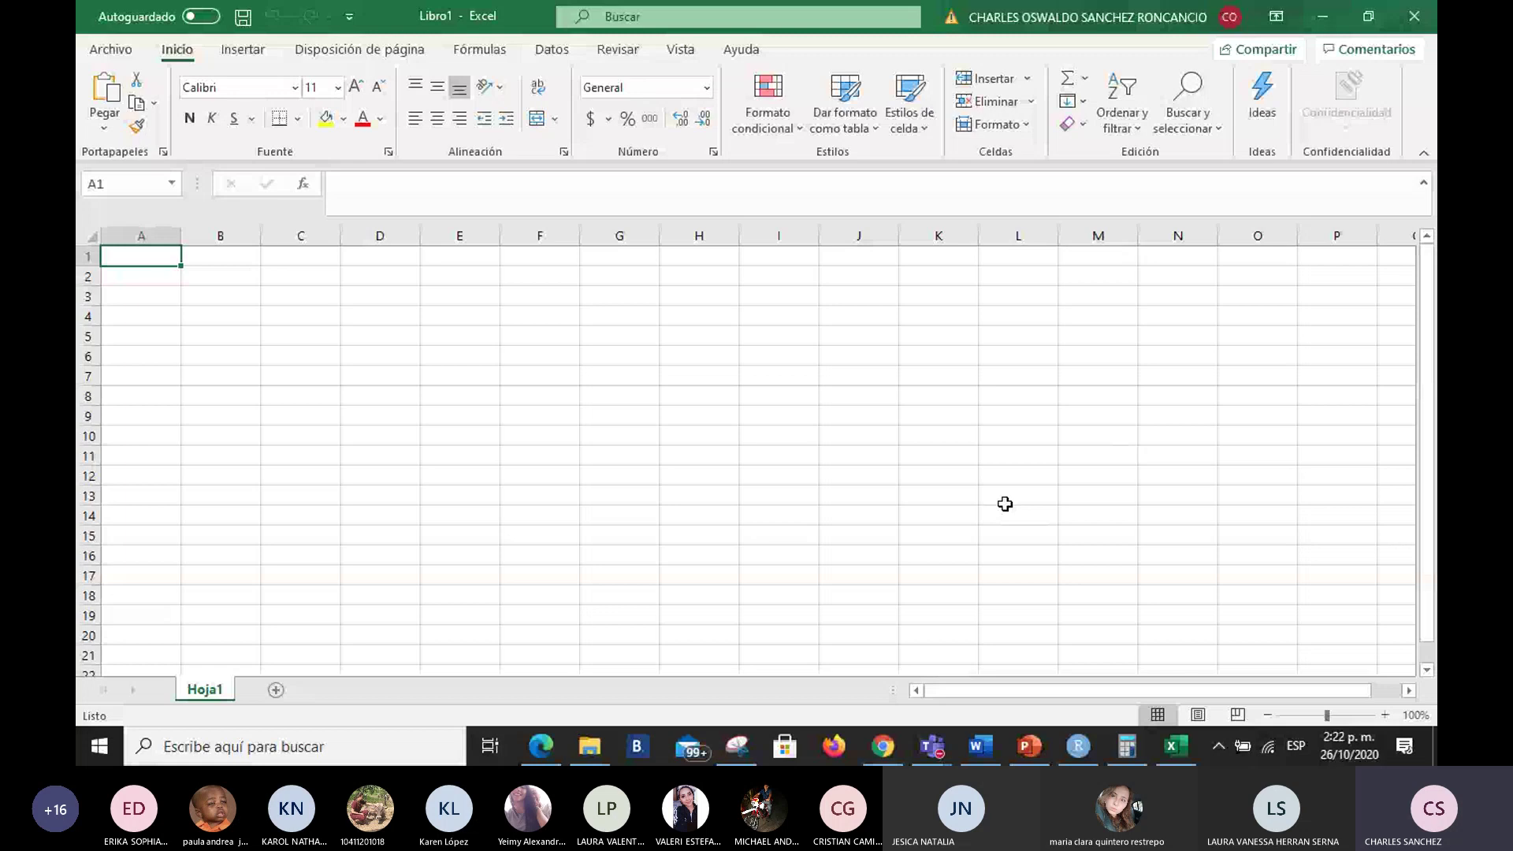
Step: Switch to PowerPoint, present the fish-weight data slide and handwrite D.C.A. with the red pen below the data table
key("alt+Tab")
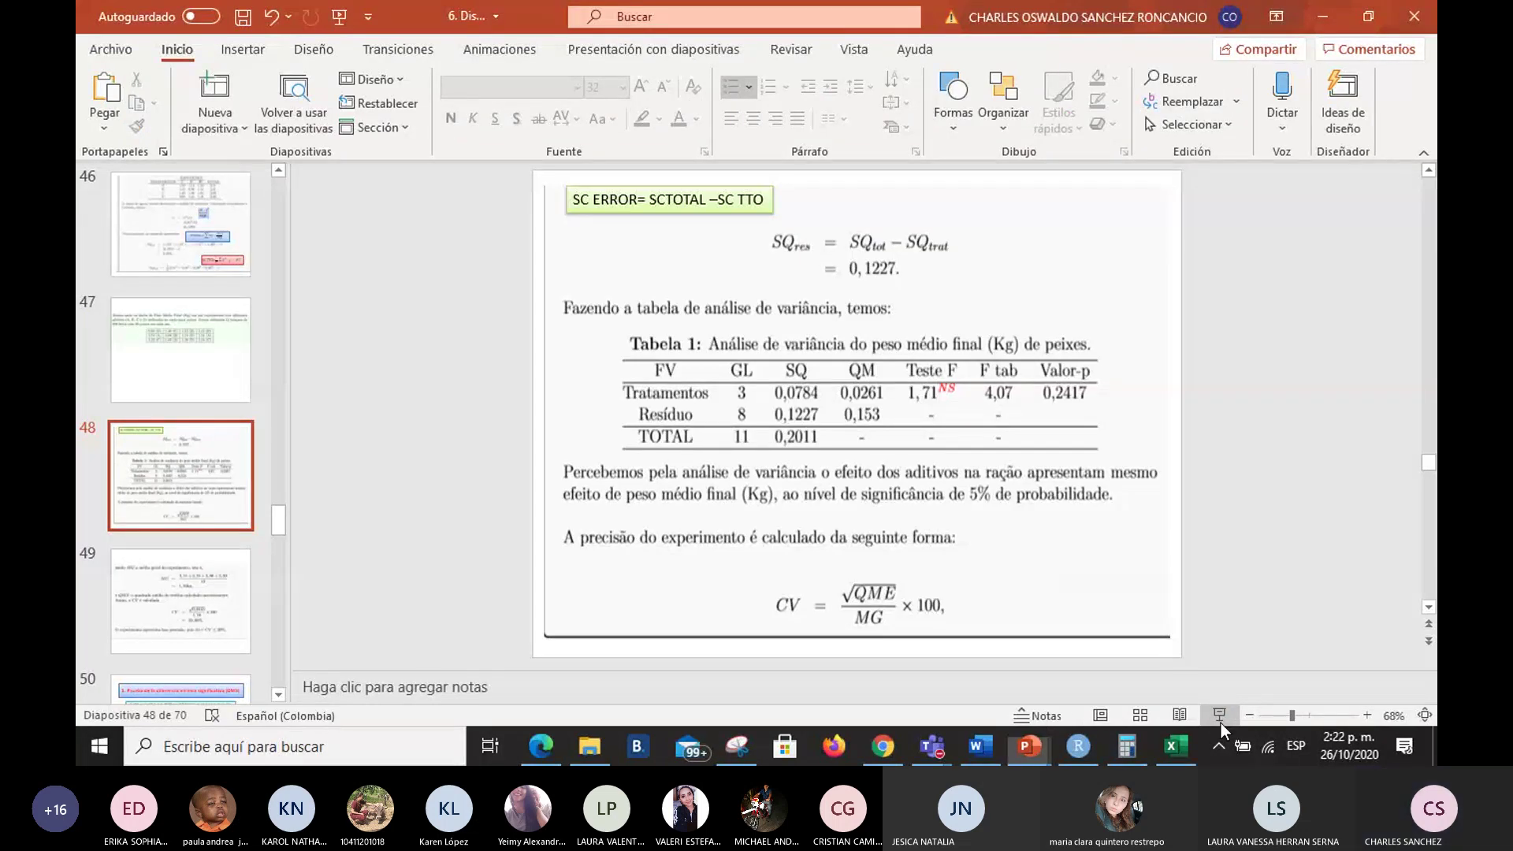
left_click(1220, 715)
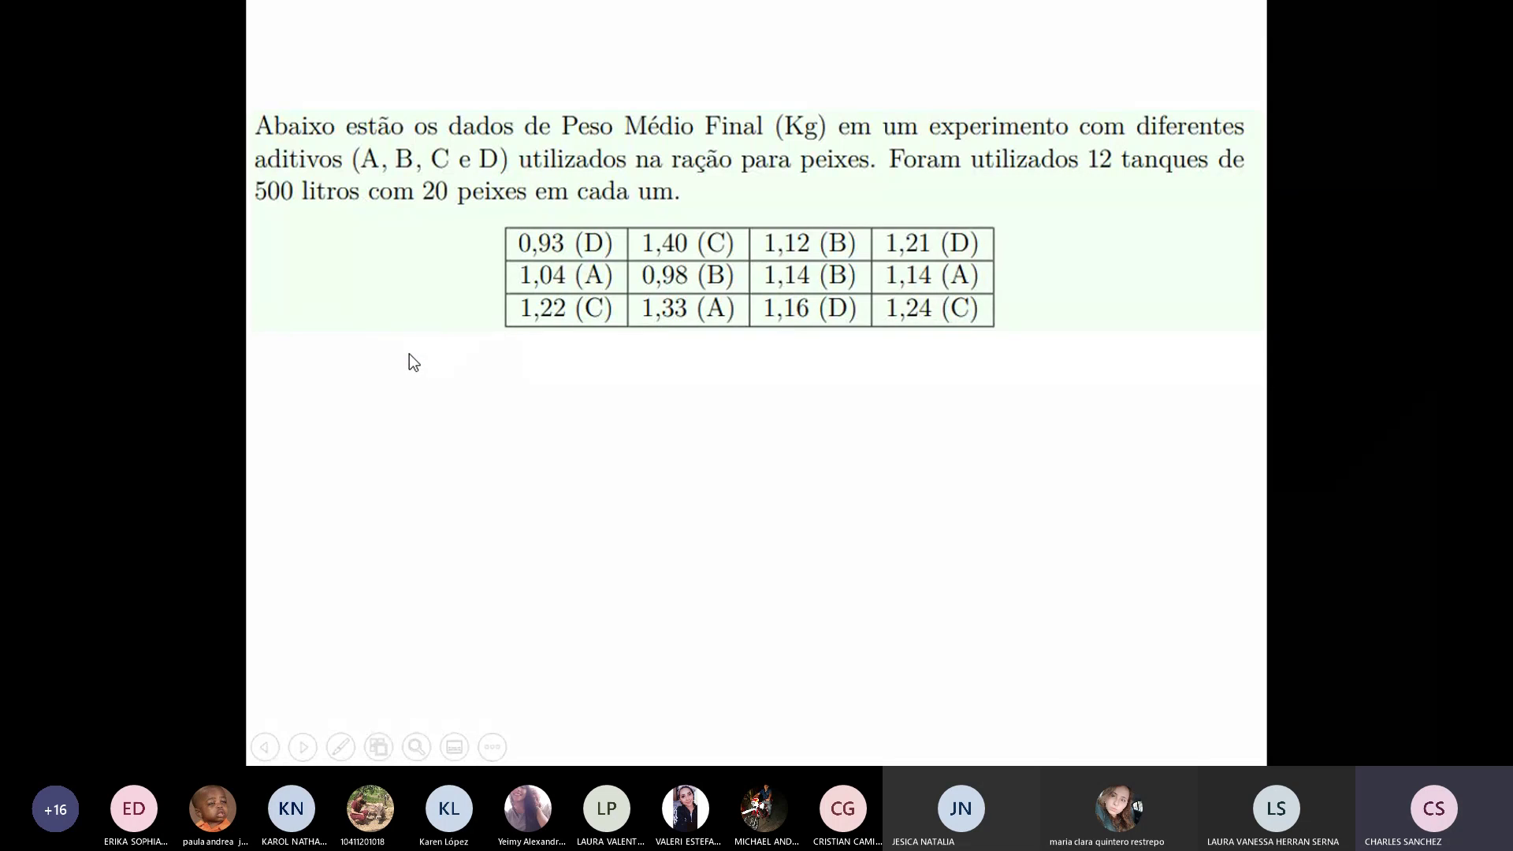
left_click(340, 747)
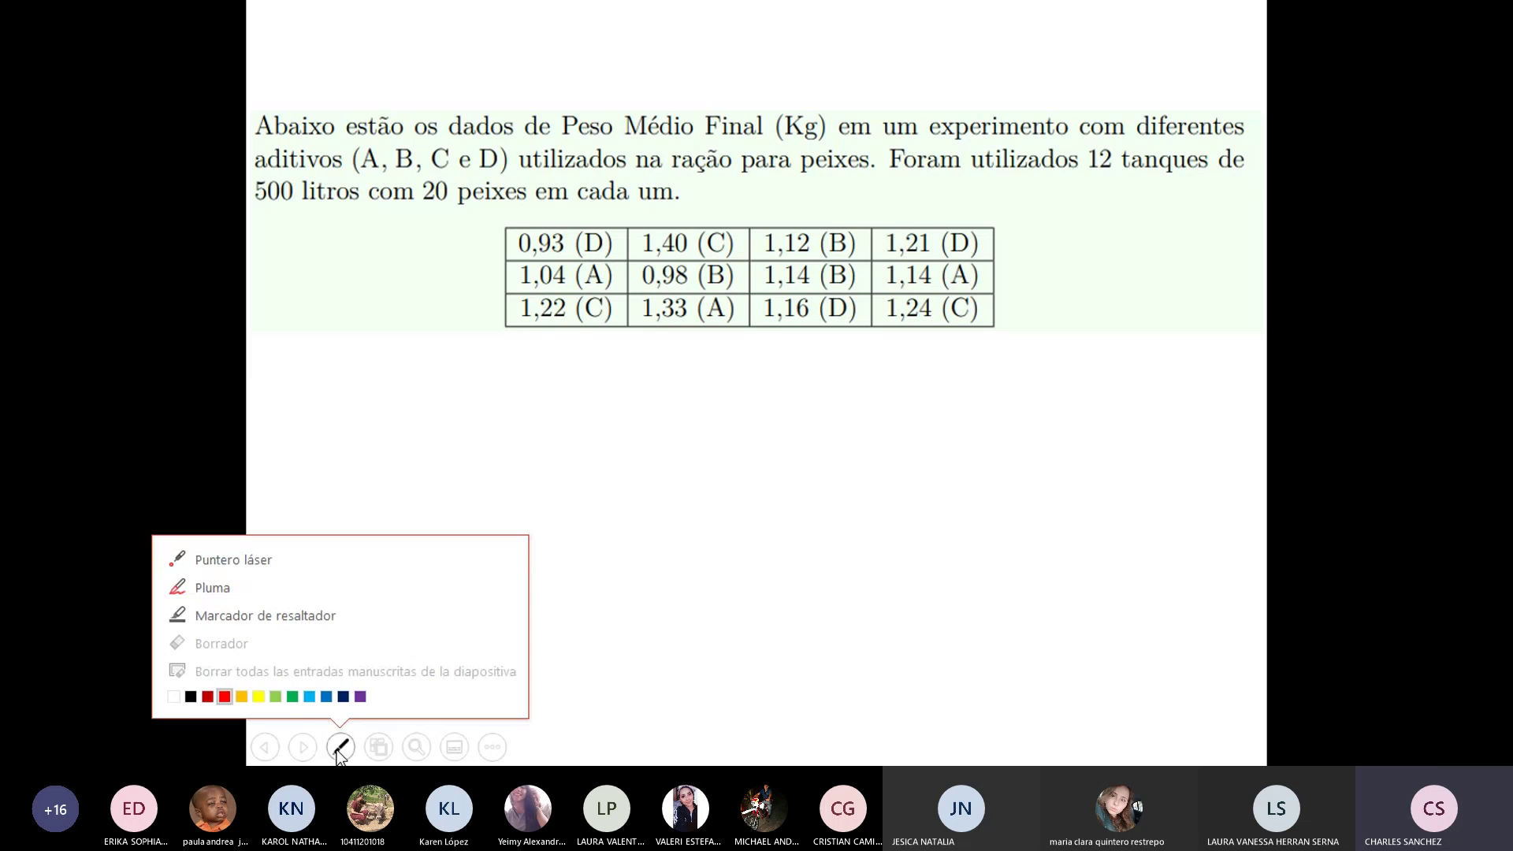
left_click(275, 585)
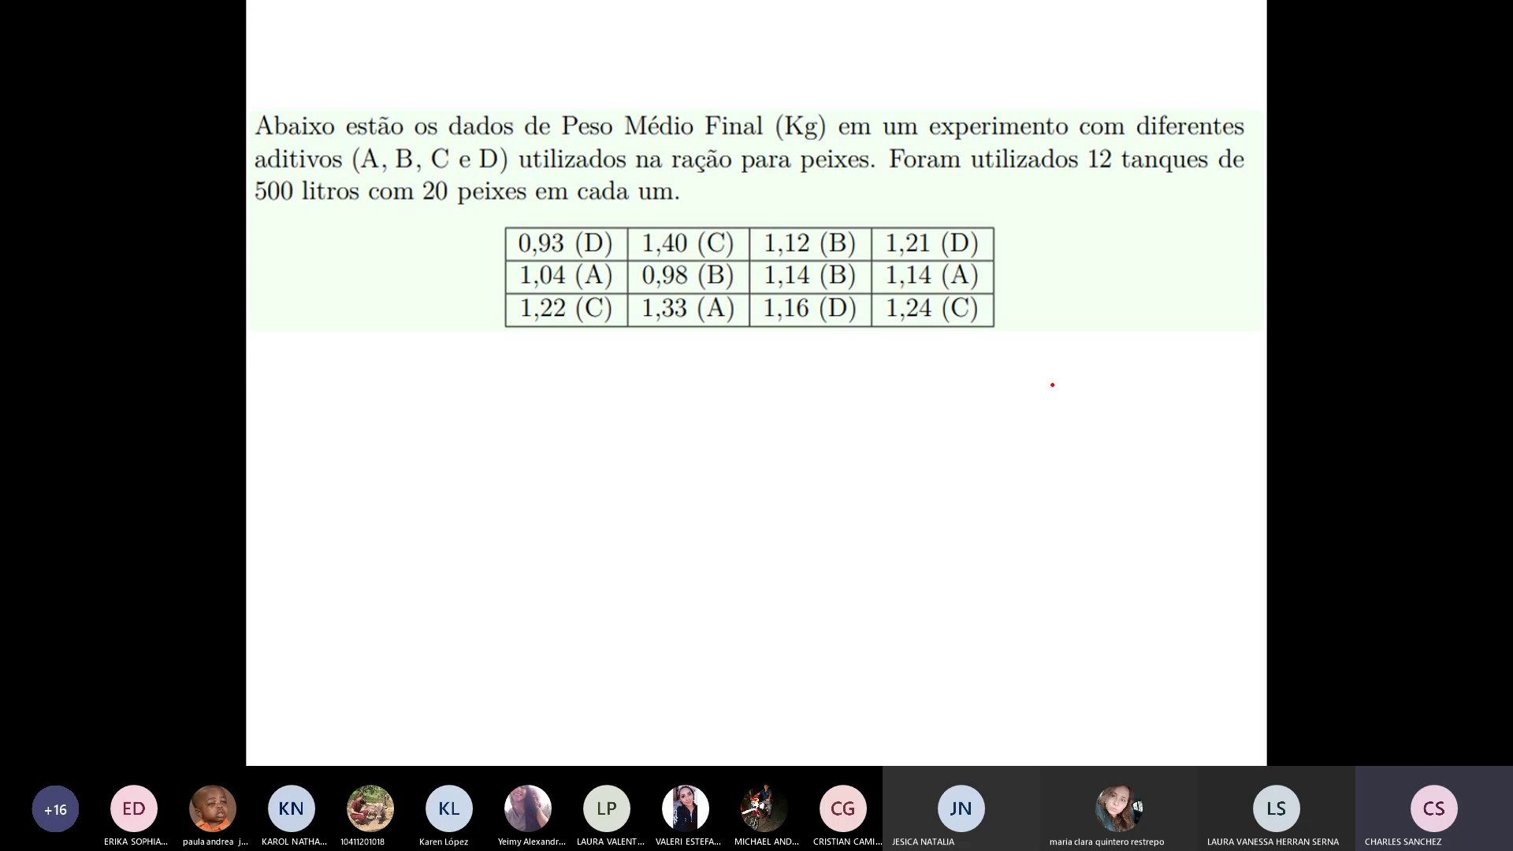
mouse_move(1051, 385)
left_mouse_down()
mouse_move(1063, 455)
mouse_move(1046, 473)
left_mouse_up()
left_click_drag(1117, 436, 1111, 446)
mouse_move(1140, 351)
left_mouse_down()
mouse_move(1165, 435)
mouse_move(1214, 309)
mouse_move(1236, 394)
mouse_move(1220, 369)
left_mouse_up()
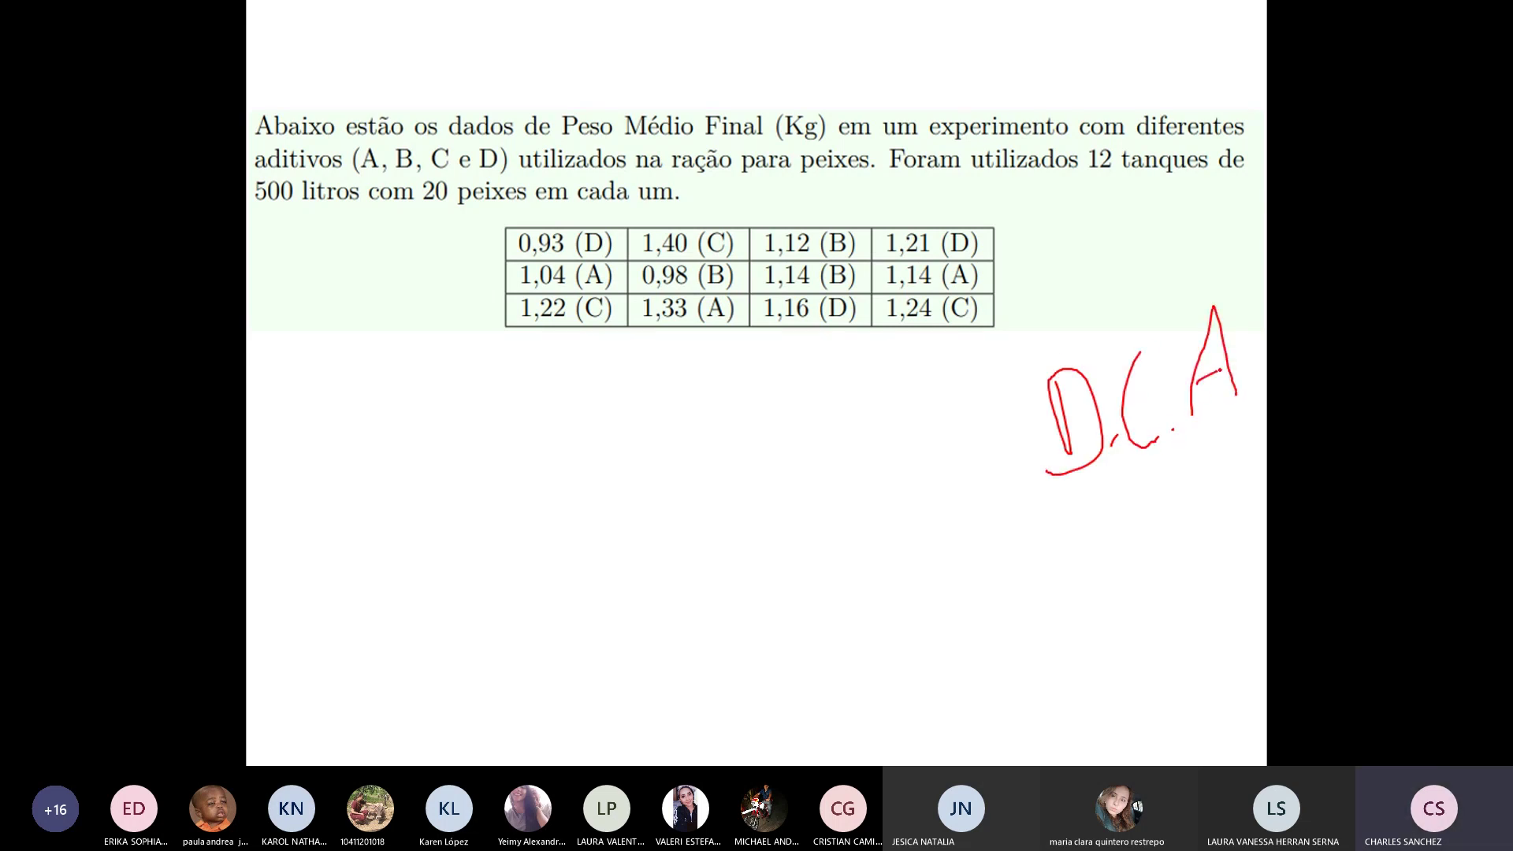
Step: Sketch two long columns with three vertical pen lines below the data table and number them 1 and 2 above
mouse_move(318, 394)
left_mouse_down()
mouse_move(291, 701)
mouse_move(317, 730)
left_mouse_up()
left_click_drag(467, 388, 426, 764)
left_click_drag(426, 764, 473, 703)
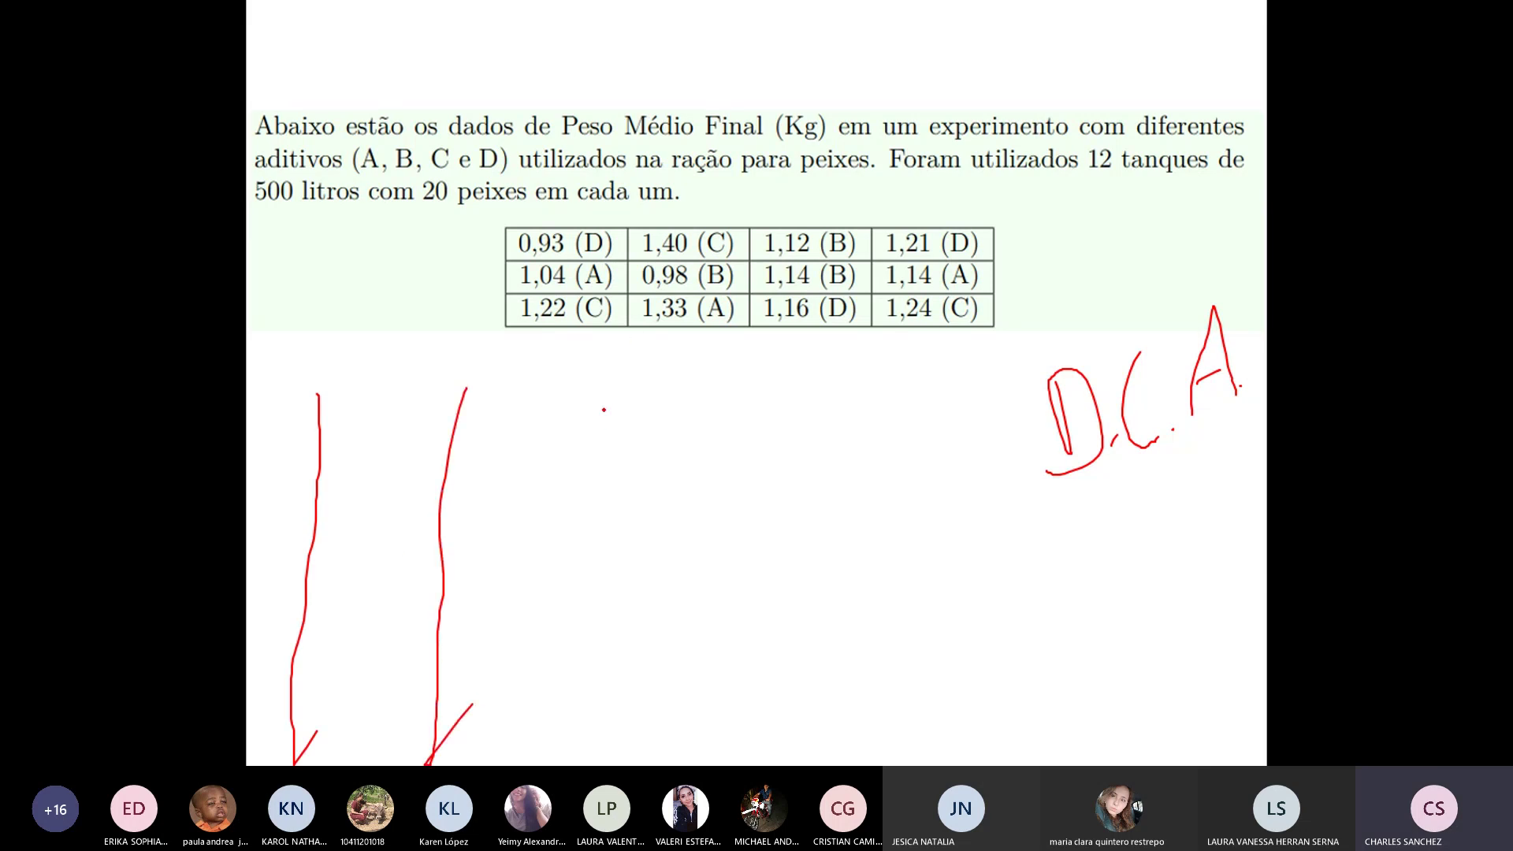
left_click_drag(606, 381, 569, 763)
left_click_drag(395, 302, 396, 377)
left_click_drag(517, 314, 554, 316)
left_click_drag(349, 354, 516, 354)
left_click_drag(516, 355, 564, 364)
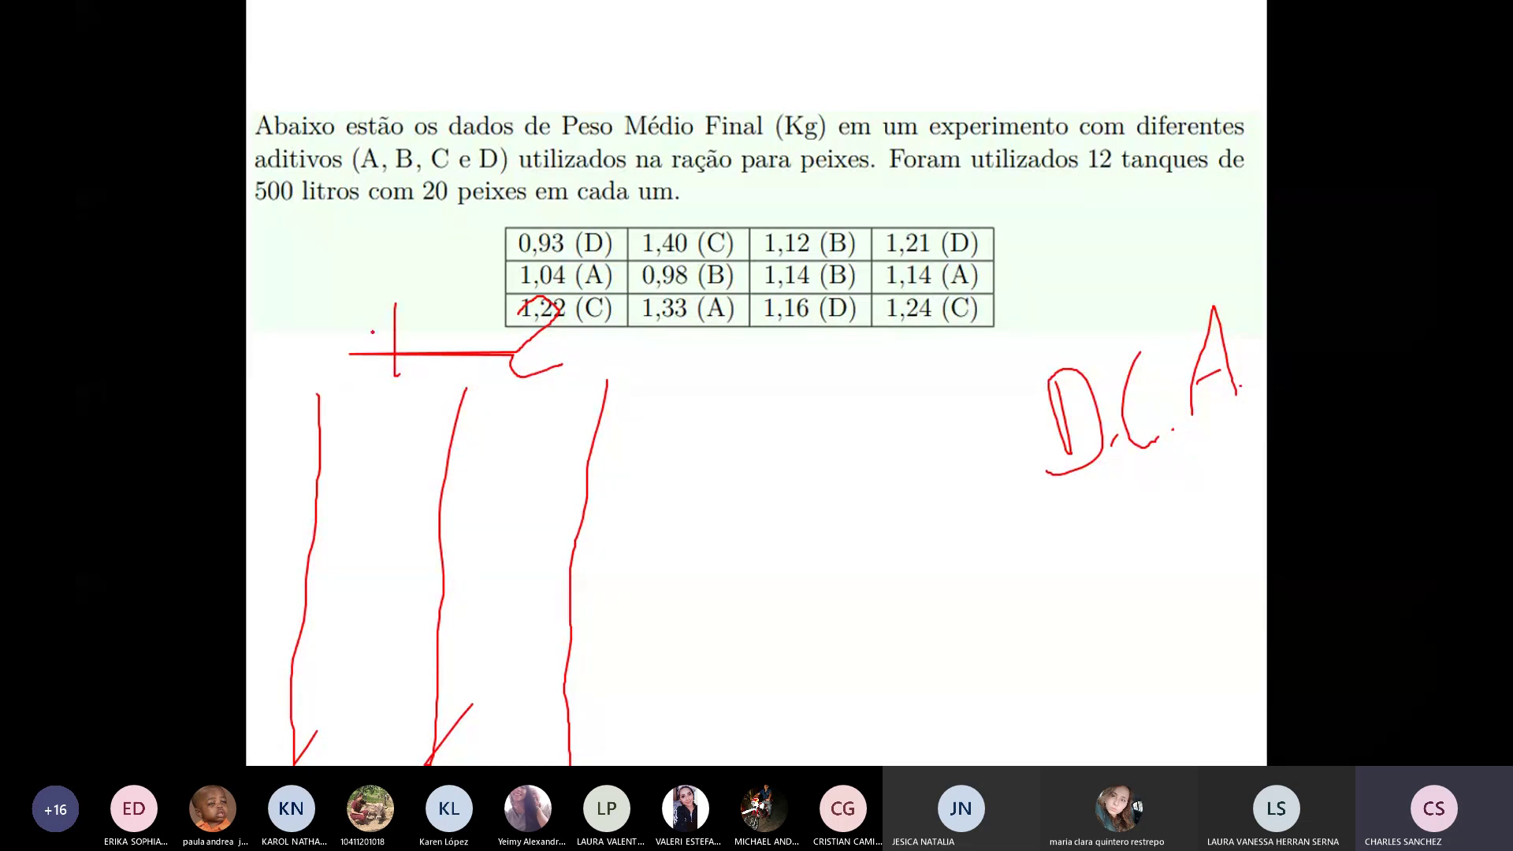
Step: Draw a header row across the two sketched columns and handwrite tto and Pesos as their headings
left_click_drag(317, 394, 595, 375)
left_click_drag(313, 425, 613, 413)
mouse_move(340, 386)
left_mouse_down()
mouse_move(339, 428)
mouse_move(350, 408)
mouse_move(370, 428)
mouse_move(386, 402)
mouse_move(390, 417)
mouse_move(457, 410)
mouse_move(422, 425)
left_mouse_up()
left_click_drag(493, 386, 490, 415)
mouse_move(492, 388)
left_mouse_down()
mouse_move(541, 392)
mouse_move(542, 410)
left_mouse_up()
mouse_move(567, 386)
left_mouse_down()
mouse_move(561, 398)
mouse_move(583, 388)
mouse_move(587, 408)
left_mouse_up()
left_click(581, 403)
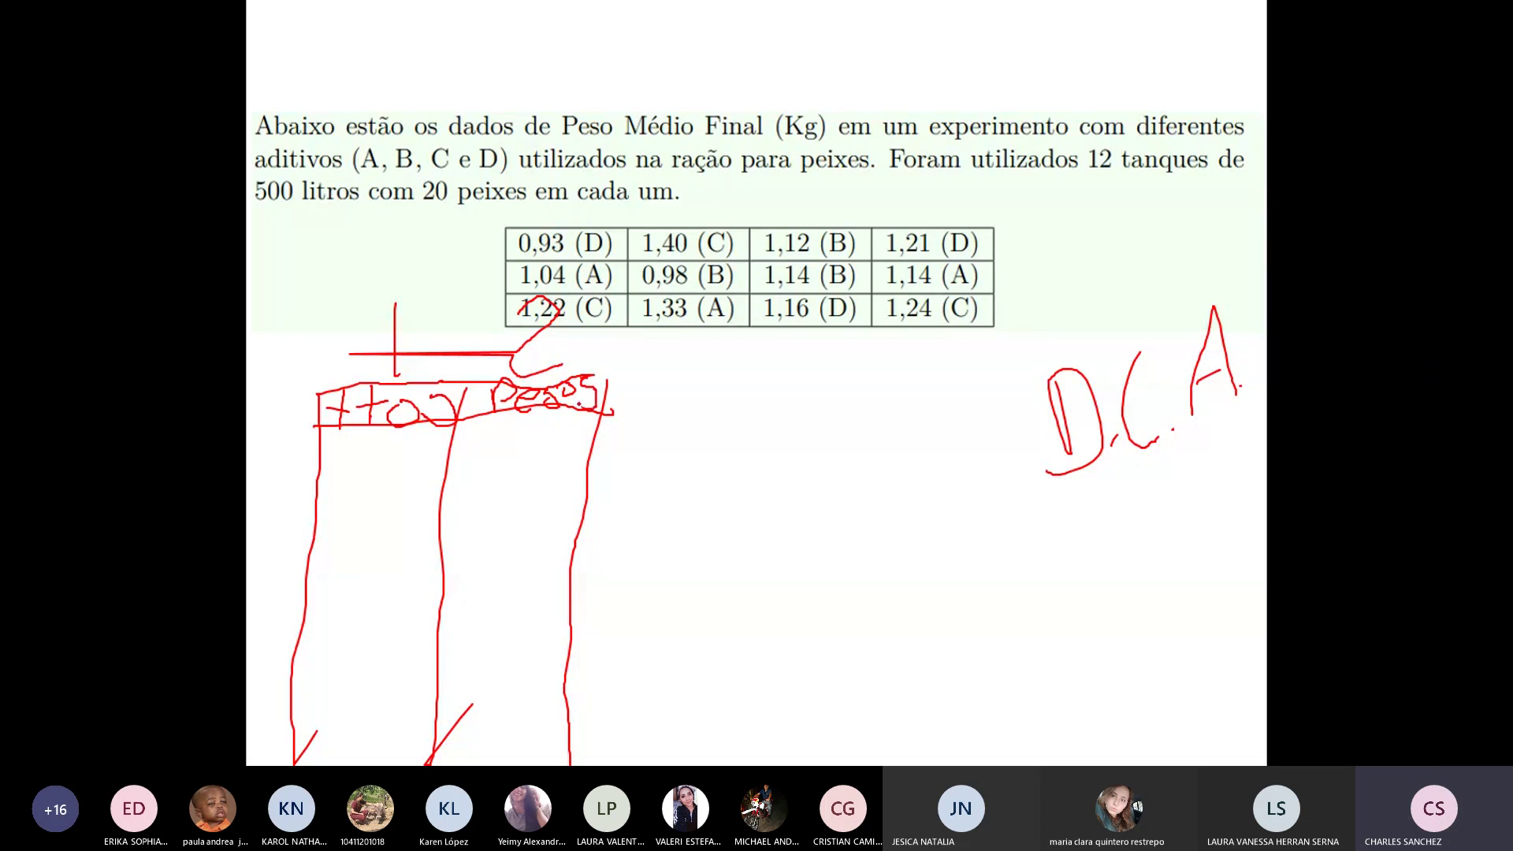
Step: Switch to the dados folder, show the two-column layout of the peixe text file and minimize it
key("alt+Tab")
key("alt+Tab")
key("alt+Tab")
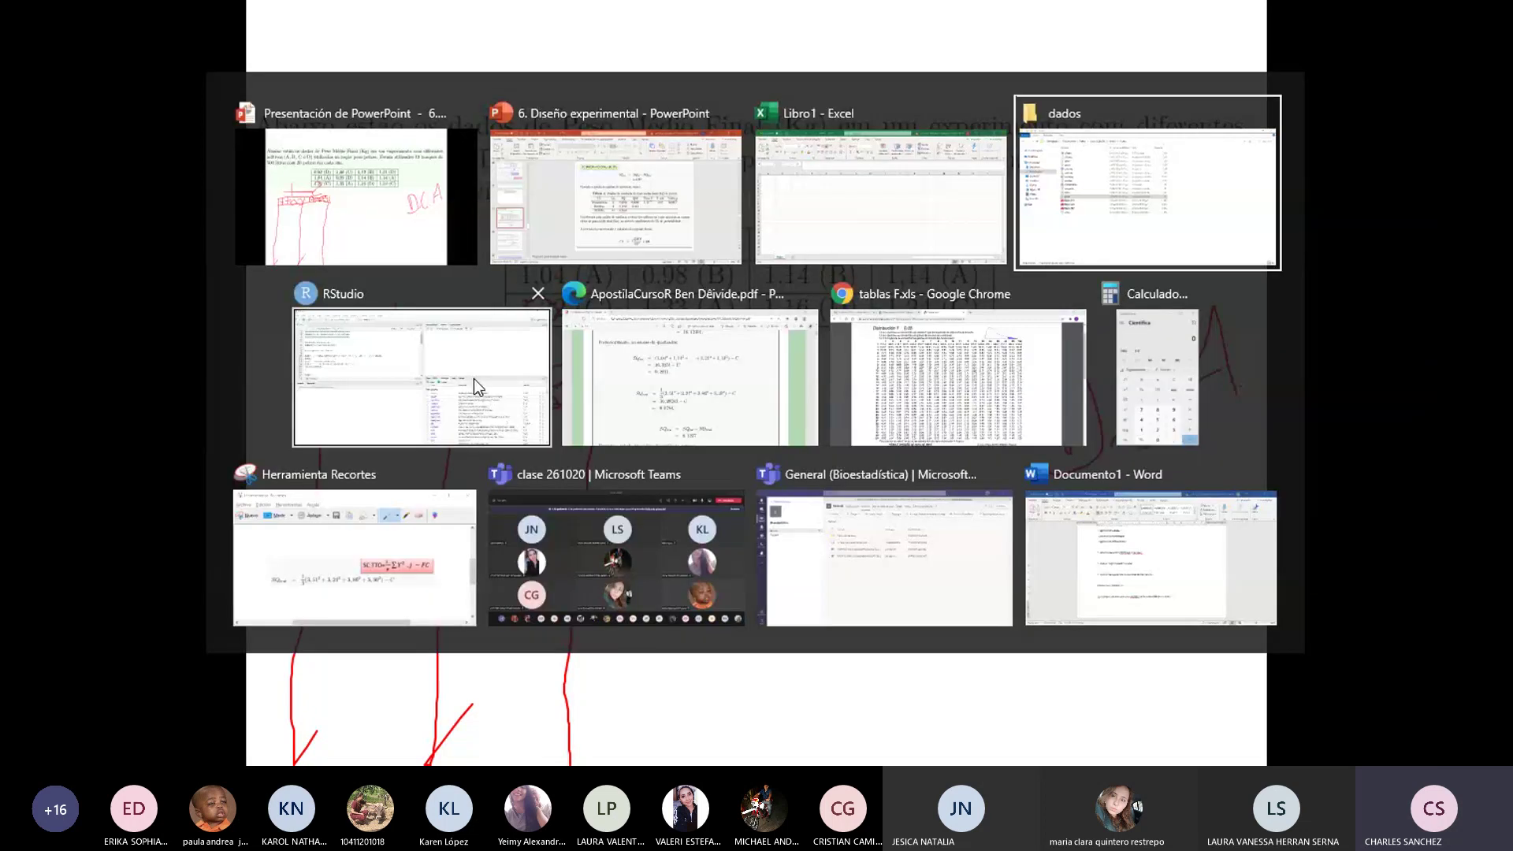
double_click(347, 381)
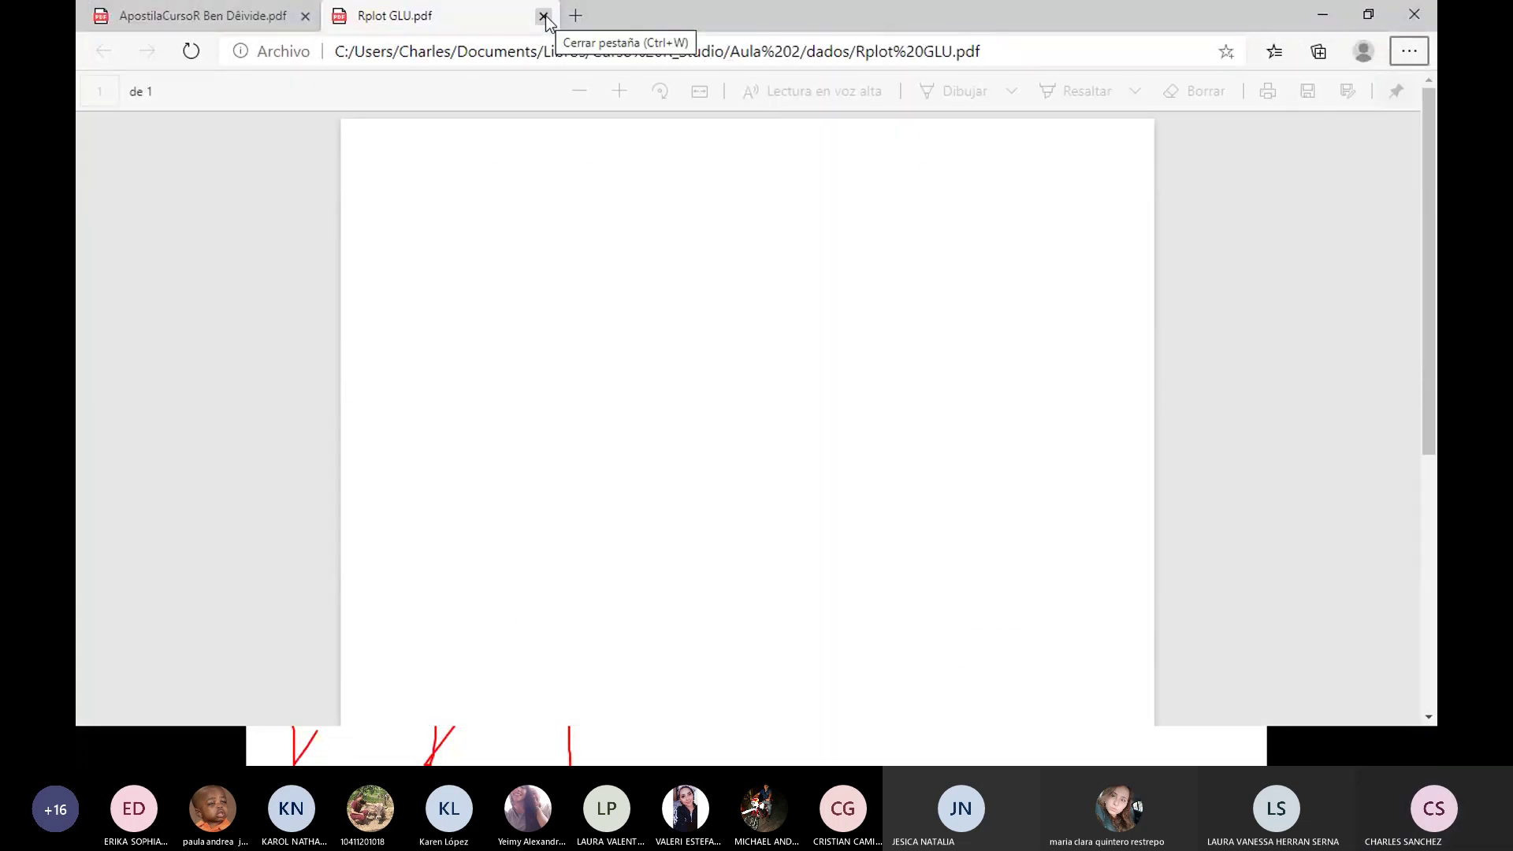
left_click(544, 16)
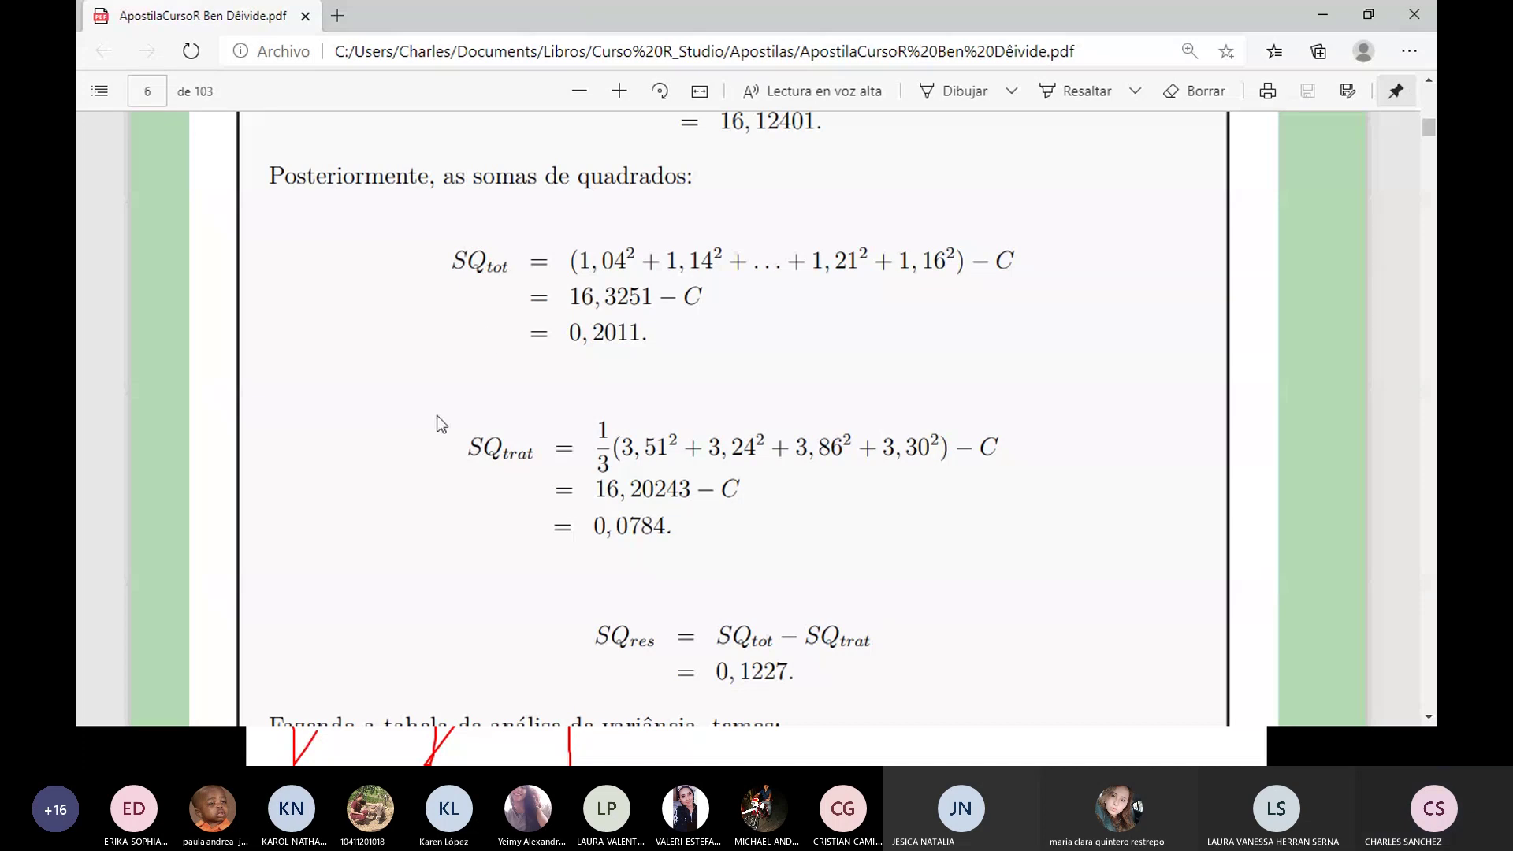
key("alt+Tab")
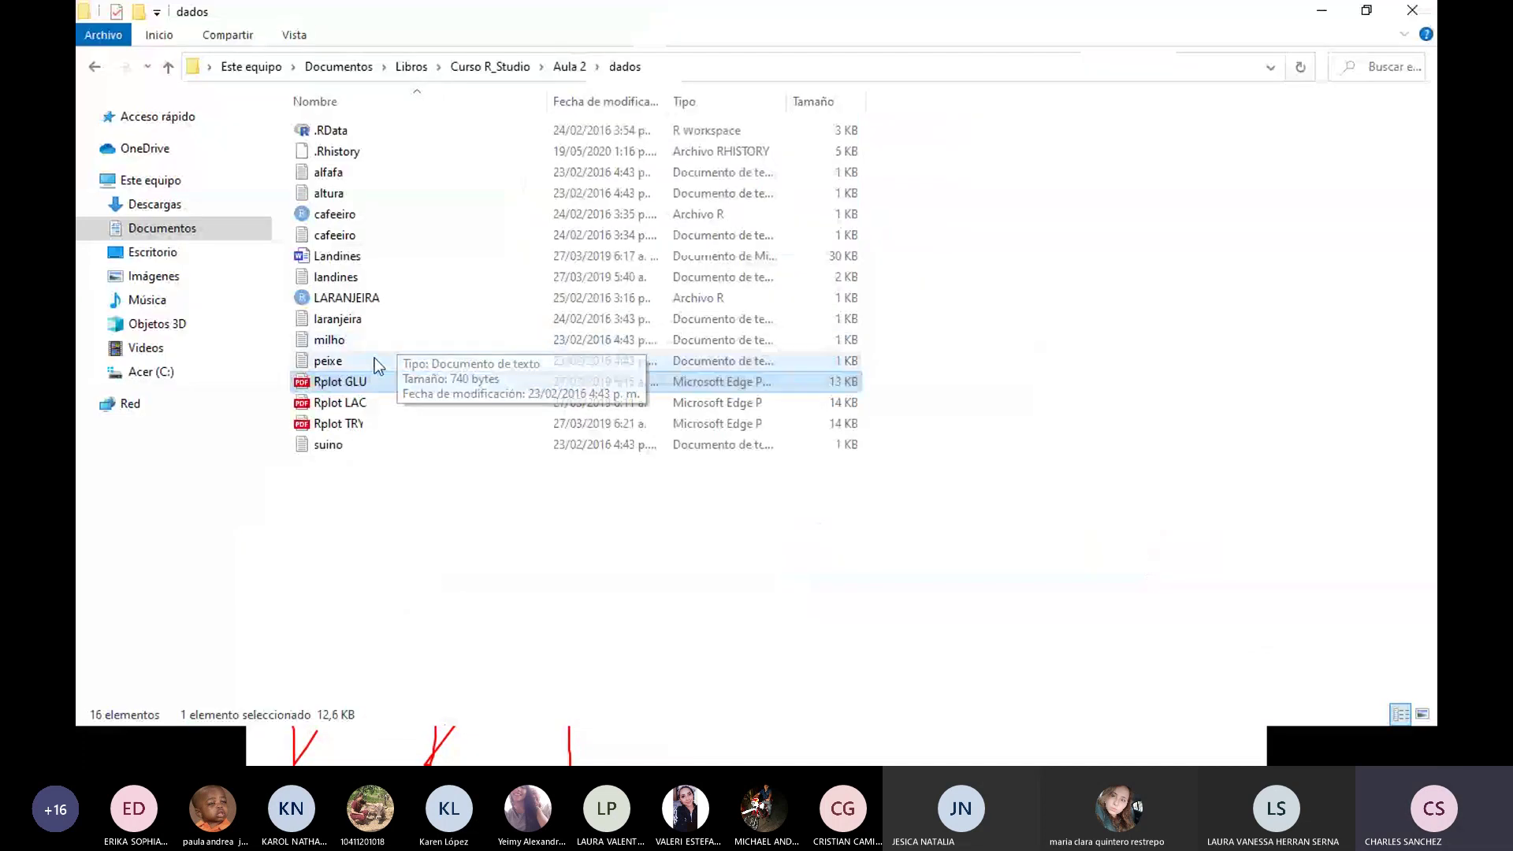
double_click(375, 358)
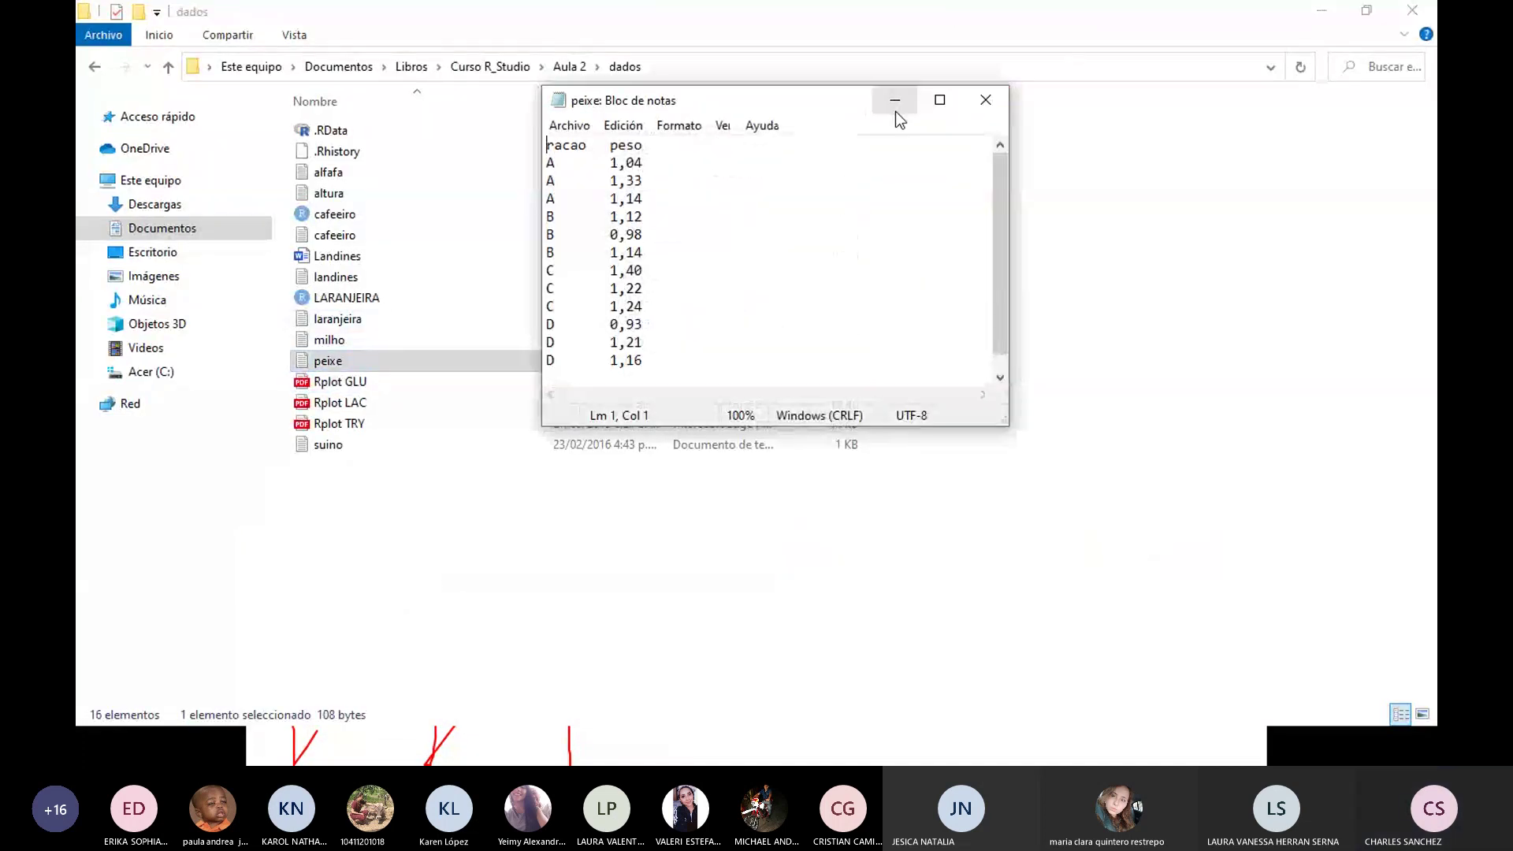
left_click(905, 99)
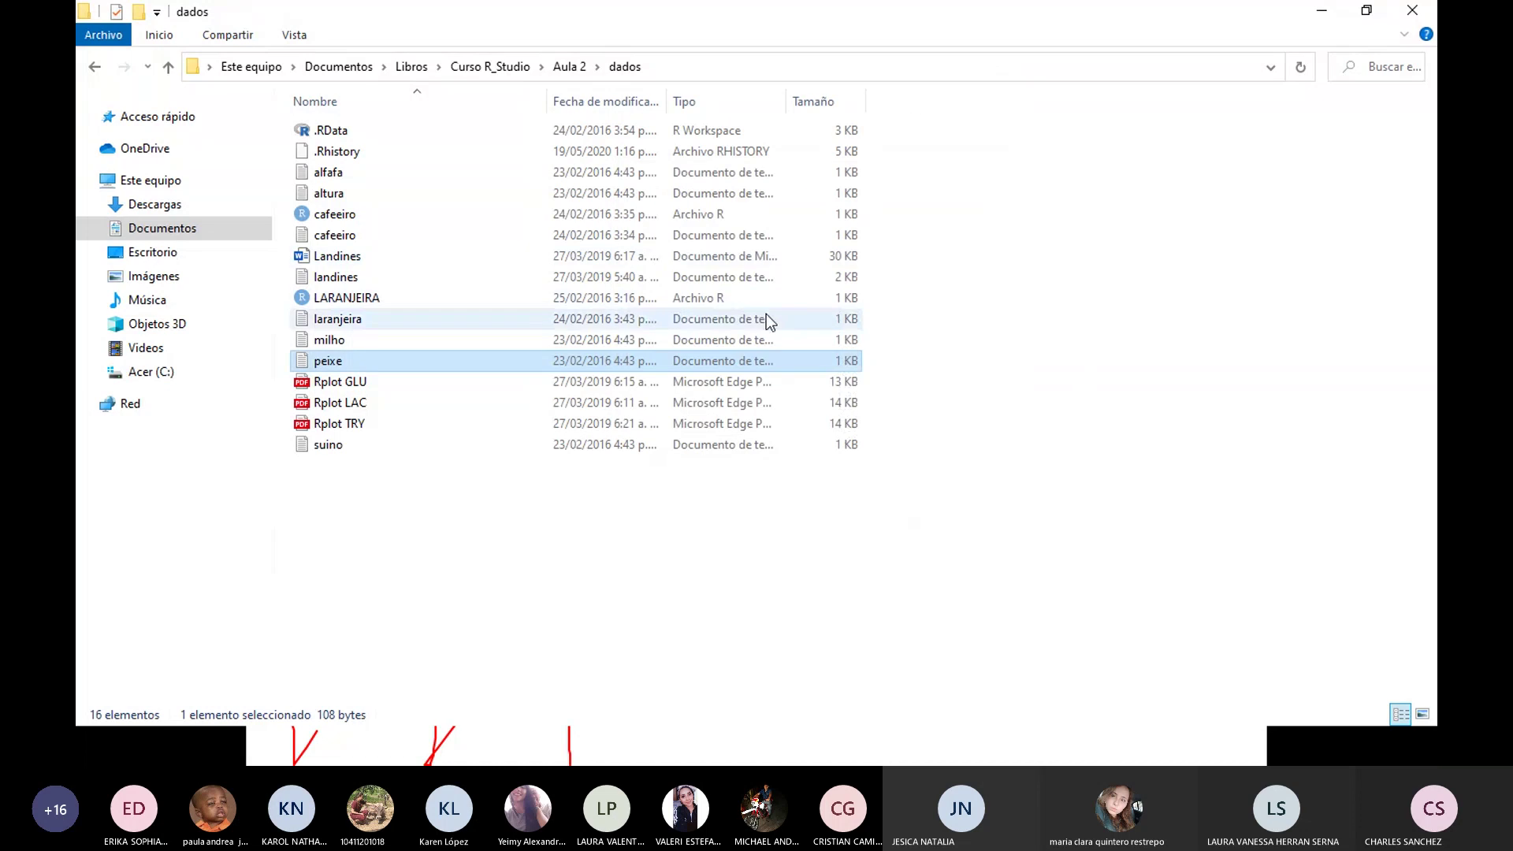
Step: Return to the slide show and handwrite the treatment letters A, B, C, D below the D.C.A. note
key("alt+Tab")
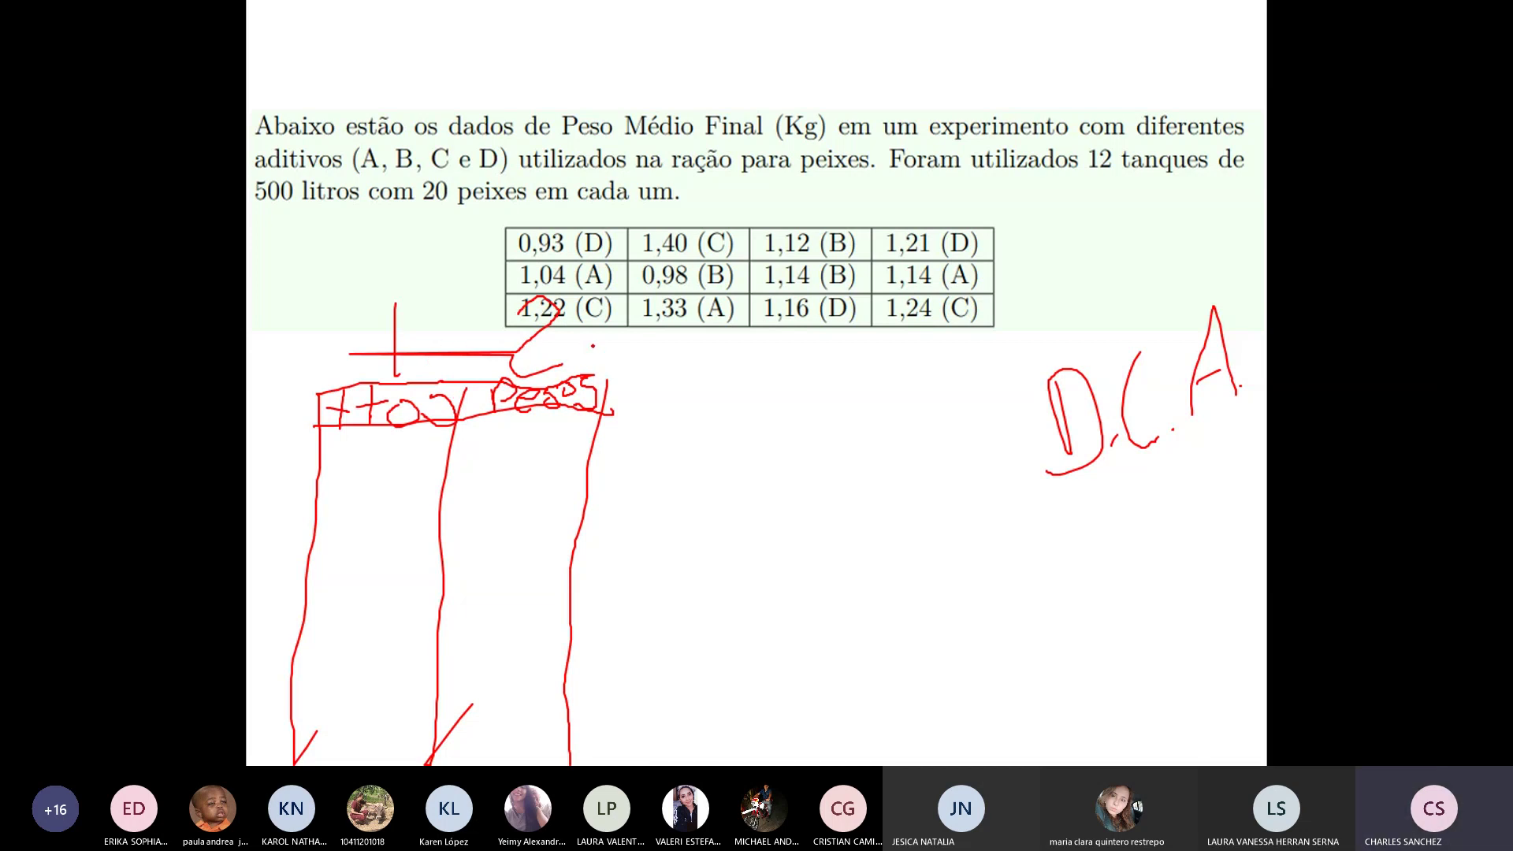
mouse_move(993, 620)
left_mouse_down()
mouse_move(1039, 607)
mouse_move(1057, 635)
left_mouse_up()
mouse_move(1073, 579)
left_mouse_down()
mouse_move(1102, 562)
mouse_move(1083, 631)
mouse_move(1125, 664)
left_mouse_up()
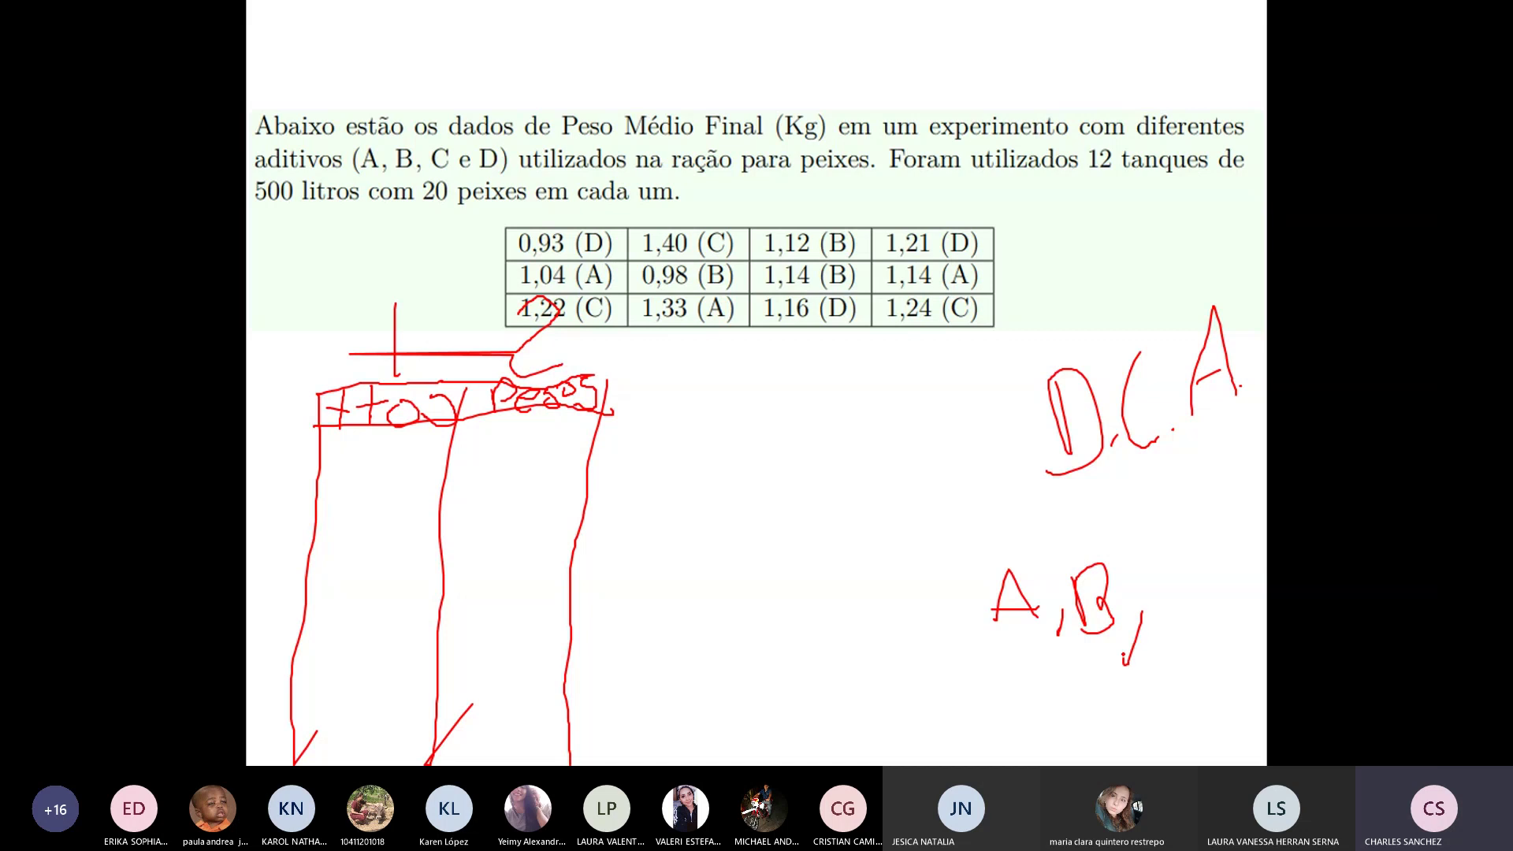
left_click_drag(1180, 569, 1181, 620)
left_click_drag(1200, 613, 1190, 650)
mouse_move(1211, 556)
left_mouse_down()
mouse_move(1218, 615)
mouse_move(1246, 587)
mouse_move(1220, 626)
left_mouse_up()
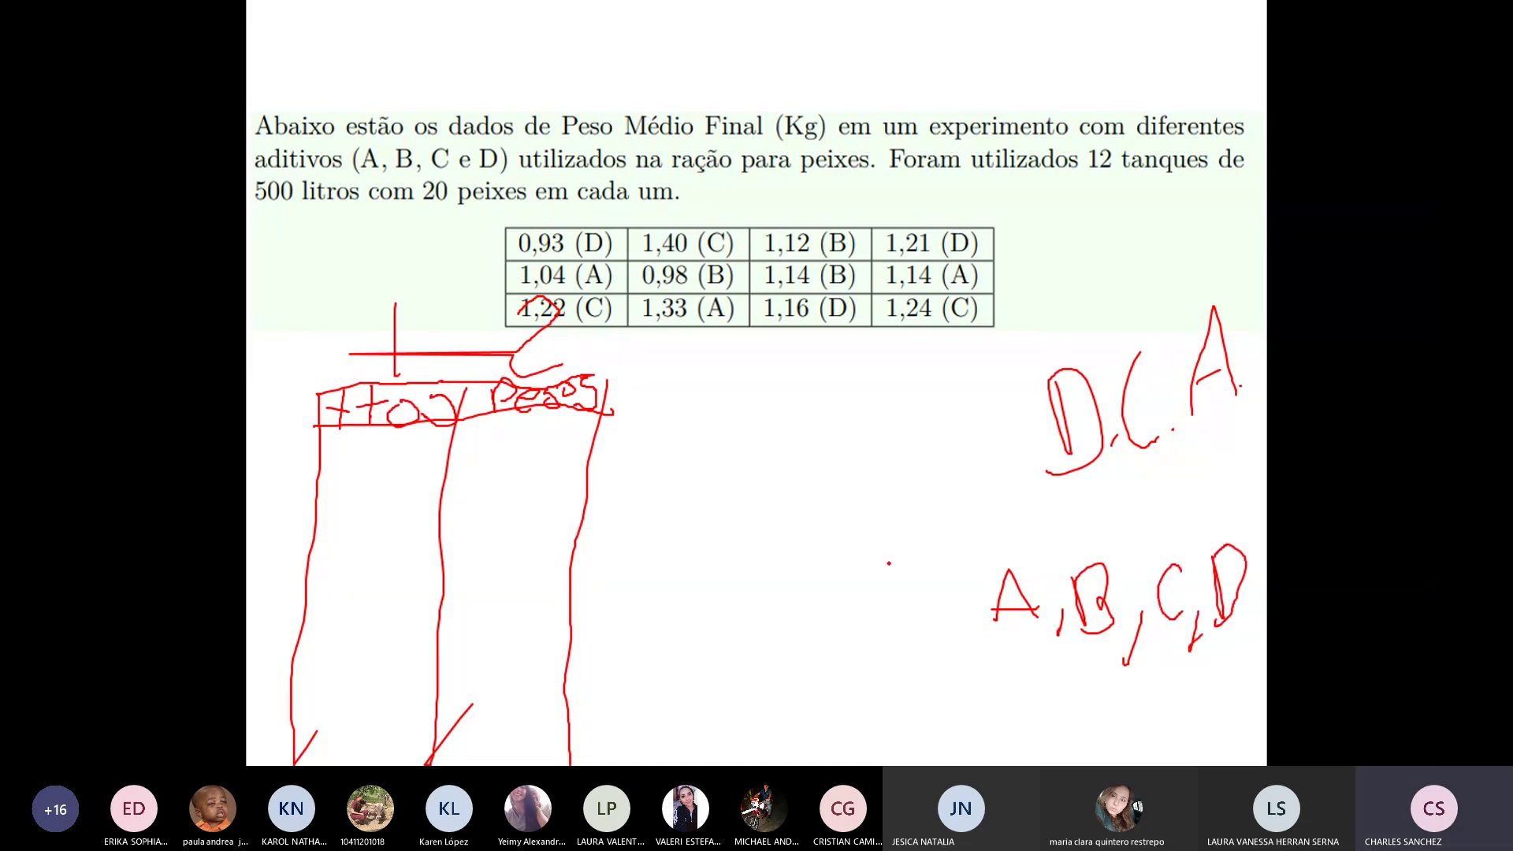
Step: Draw a line from each treatment letter down to a handwritten 3, and write 12 = in front of the row
mouse_move(1019, 629)
left_mouse_down()
mouse_move(1024, 715)
mouse_move(997, 731)
left_mouse_up()
mouse_move(1110, 640)
left_mouse_down()
mouse_move(1097, 682)
mouse_move(1111, 725)
mouse_move(1078, 736)
left_mouse_up()
left_click_drag(1169, 637, 1166, 731)
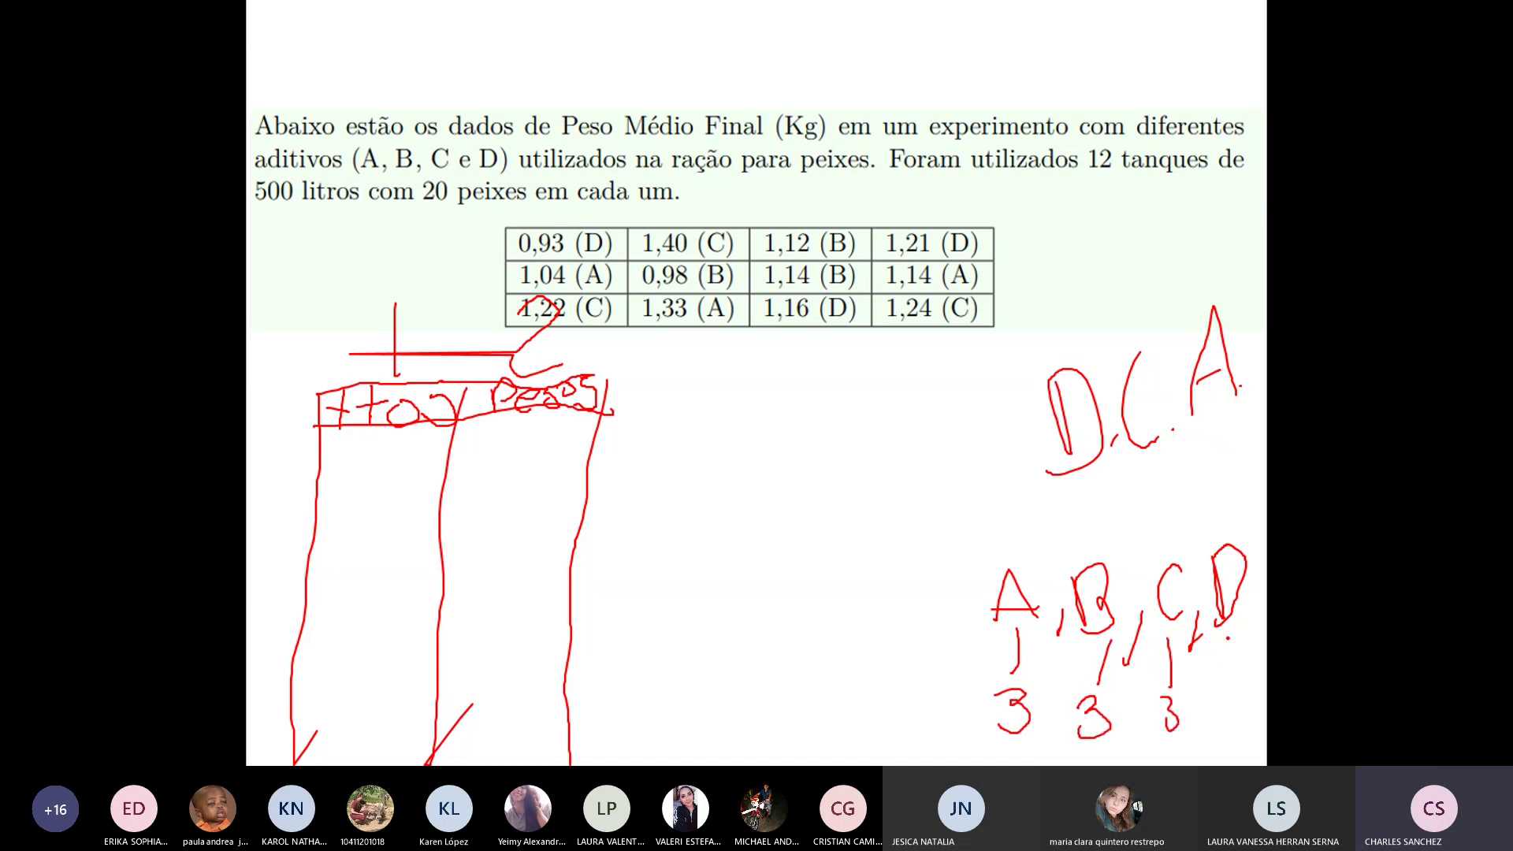
mouse_move(1227, 632)
left_mouse_down()
mouse_move(1237, 713)
mouse_move(1229, 738)
mouse_move(1212, 733)
left_mouse_up()
left_click_drag(940, 712, 972, 708)
left_click_drag(952, 728, 981, 720)
left_click_drag(843, 706, 841, 746)
mouse_move(859, 709)
left_mouse_down()
mouse_move(871, 696)
mouse_move(928, 727)
left_mouse_up()
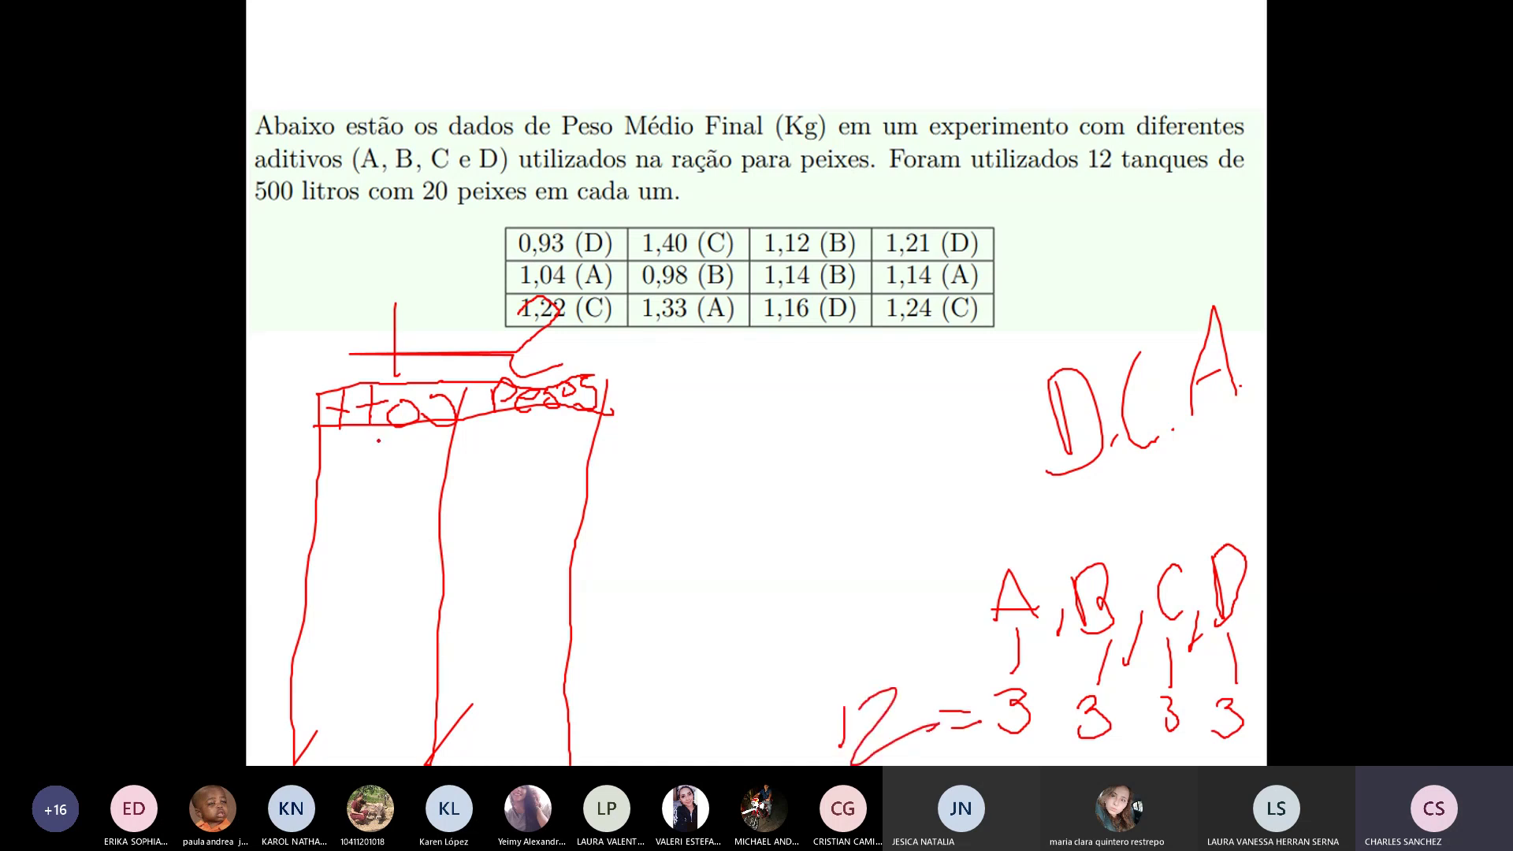
Step: Handwrite the treatment letters A, A, A, B, B, B, C, C down the sketched tto column
mouse_move(367, 473)
left_mouse_down()
mouse_move(385, 455)
mouse_move(369, 517)
mouse_move(393, 520)
mouse_move(388, 503)
left_mouse_up()
mouse_move(369, 557)
left_mouse_down()
mouse_move(392, 558)
mouse_move(370, 605)
mouse_move(391, 589)
mouse_move(371, 603)
left_mouse_up()
mouse_move(365, 620)
left_mouse_down()
mouse_move(365, 633)
mouse_move(386, 623)
mouse_move(367, 669)
mouse_move(367, 705)
mouse_move(389, 721)
mouse_move(373, 744)
mouse_move(397, 744)
left_mouse_up()
left_click_drag(373, 734, 390, 733)
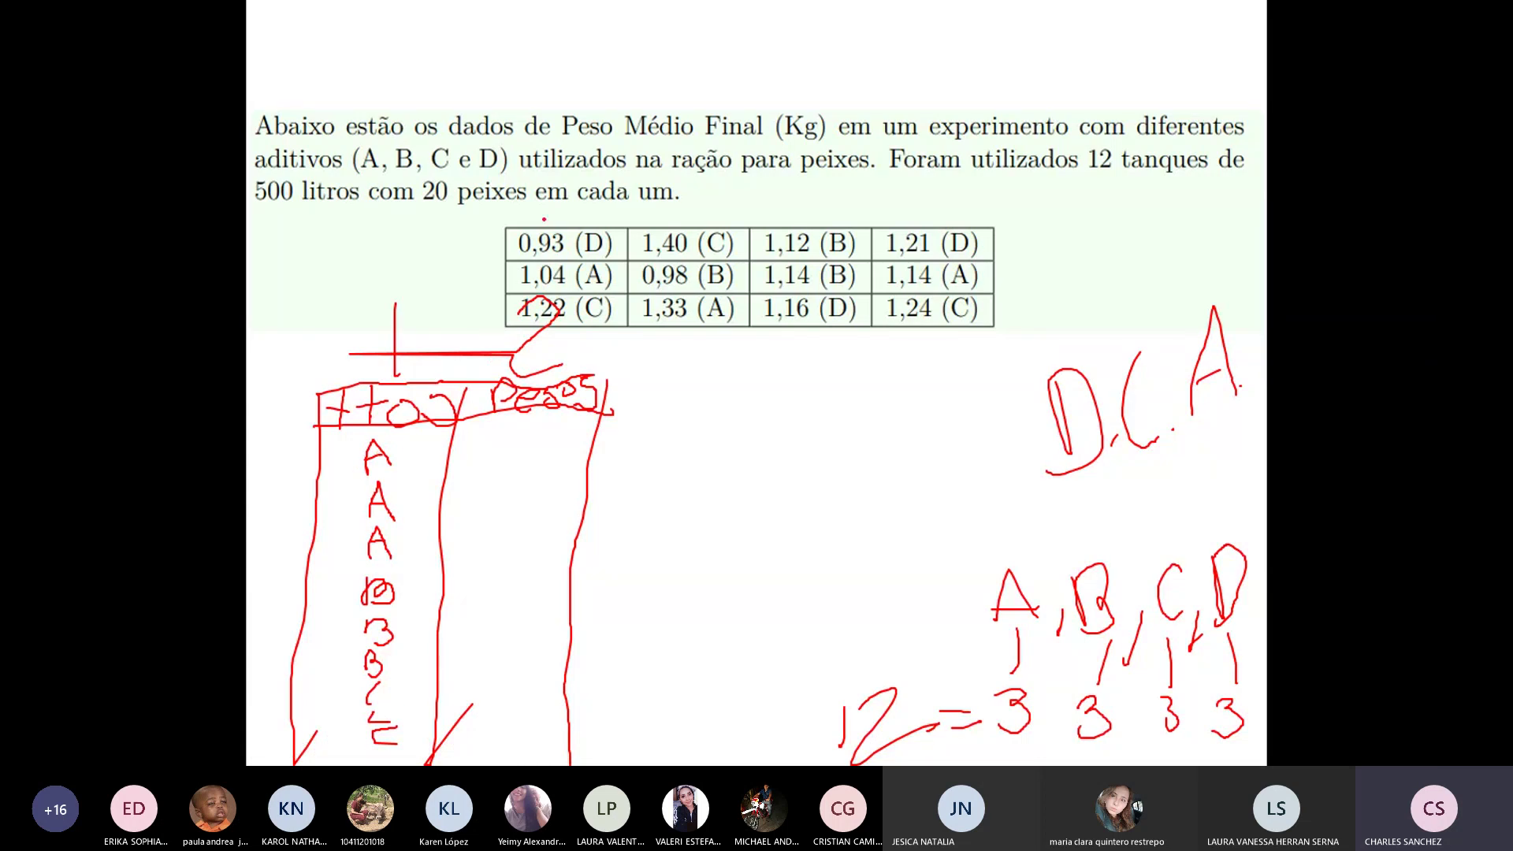
Step: Circle the three A values in the slide's data table and handwrite 1.04, 1.33 and 1.14 beside the A rows under Pesos
mouse_move(595, 265)
left_mouse_down()
mouse_move(543, 266)
mouse_move(608, 289)
mouse_move(604, 261)
left_mouse_up()
mouse_move(492, 432)
left_mouse_down()
mouse_move(485, 478)
mouse_move(544, 427)
mouse_move(559, 462)
left_mouse_up()
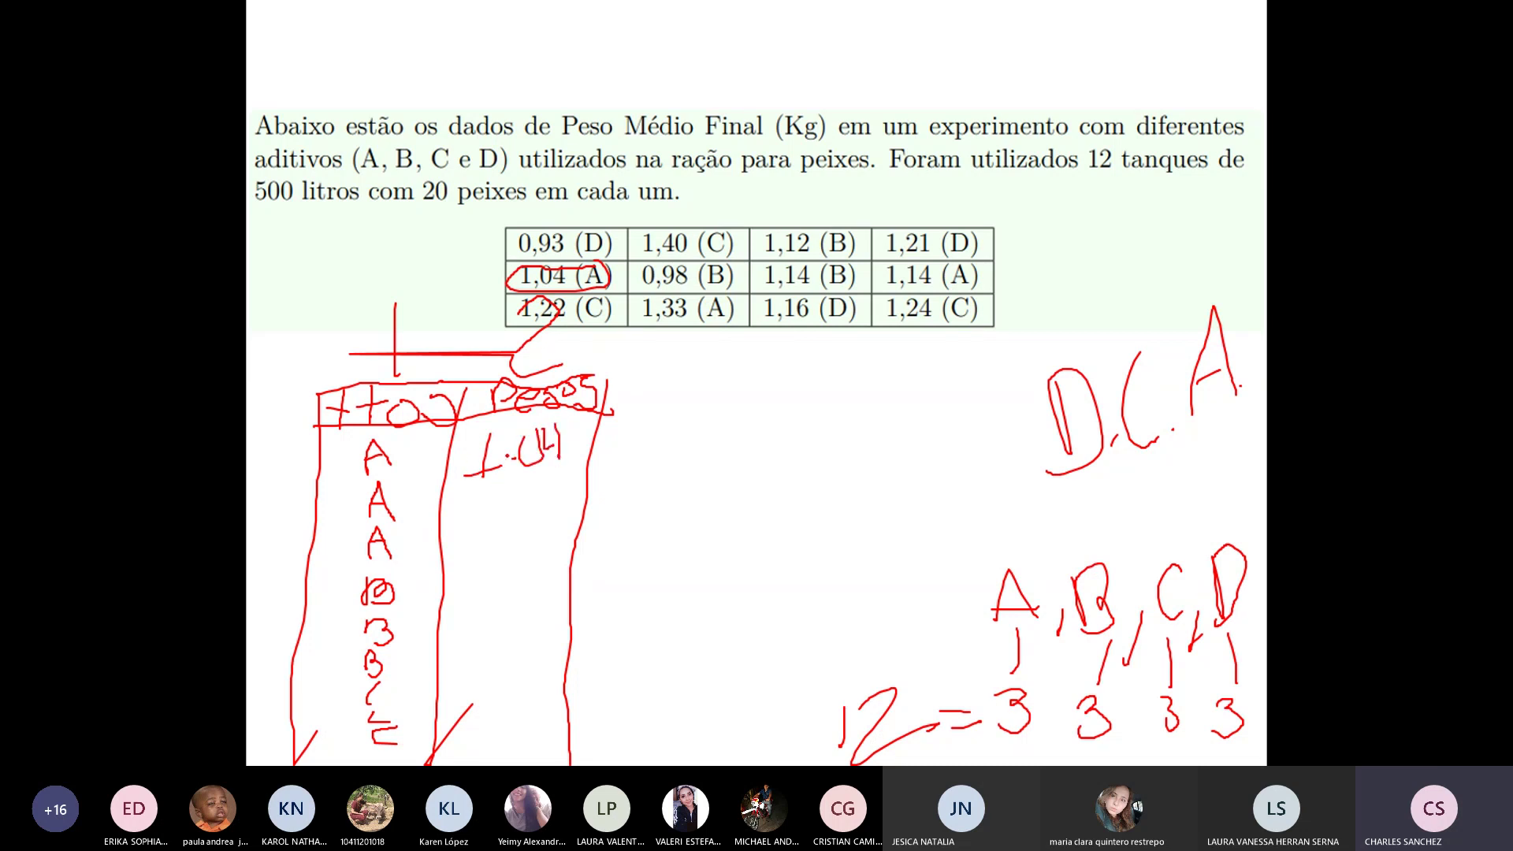
mouse_move(736, 295)
left_mouse_down()
mouse_move(640, 316)
mouse_move(731, 300)
left_mouse_up()
mouse_move(478, 487)
left_mouse_down()
mouse_move(476, 516)
mouse_move(533, 482)
mouse_move(521, 514)
mouse_move(558, 486)
mouse_move(551, 516)
left_mouse_up()
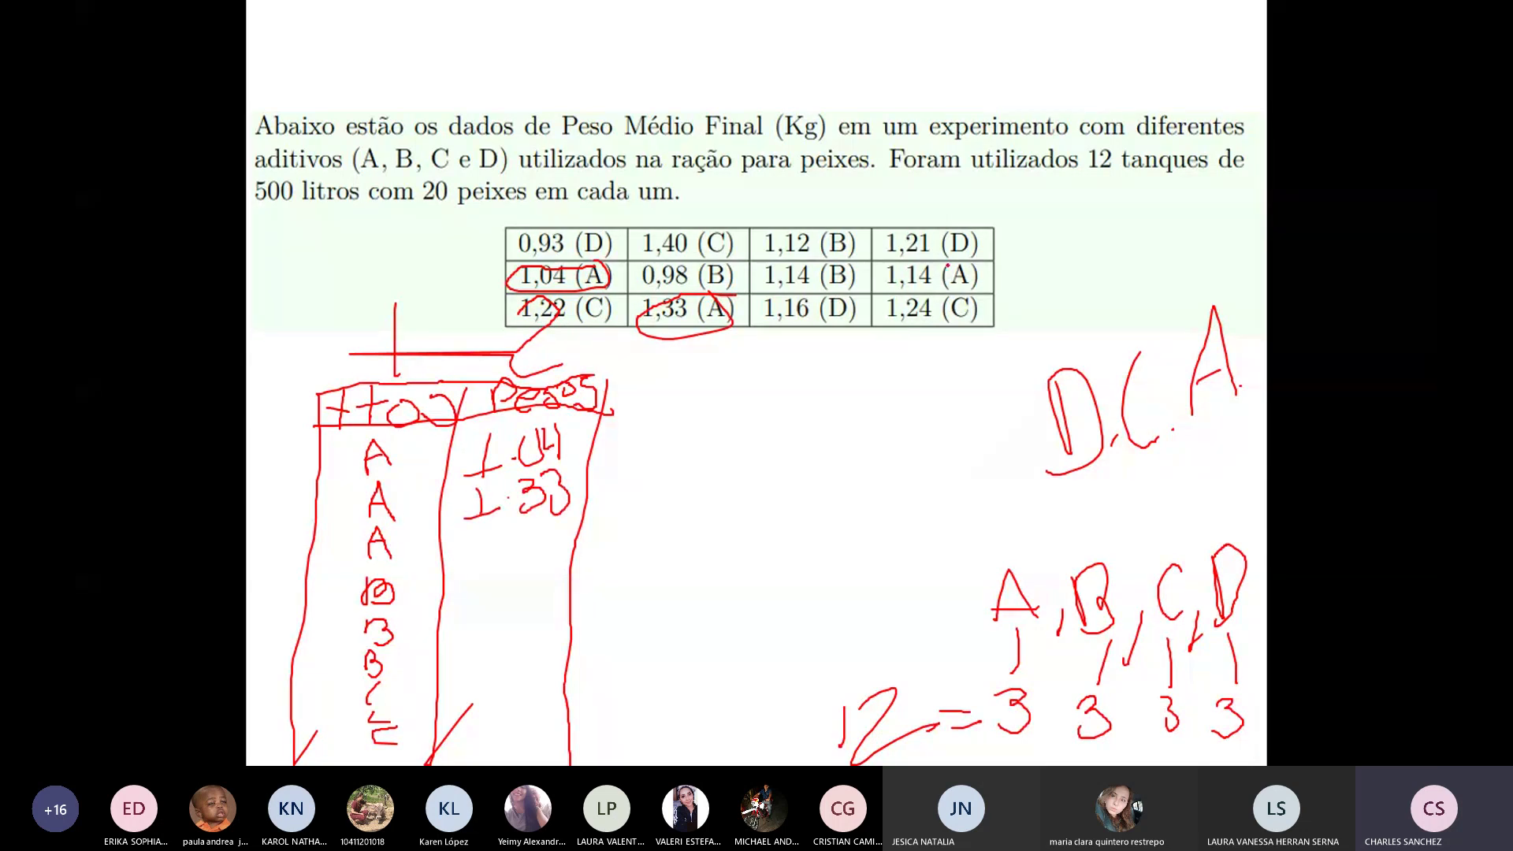
mouse_move(948, 267)
left_mouse_down()
mouse_move(926, 299)
mouse_move(970, 268)
left_mouse_up()
mouse_move(475, 536)
left_mouse_down()
mouse_move(478, 555)
mouse_move(557, 545)
left_mouse_up()
left_click(497, 553)
left_click_drag(559, 541, 564, 553)
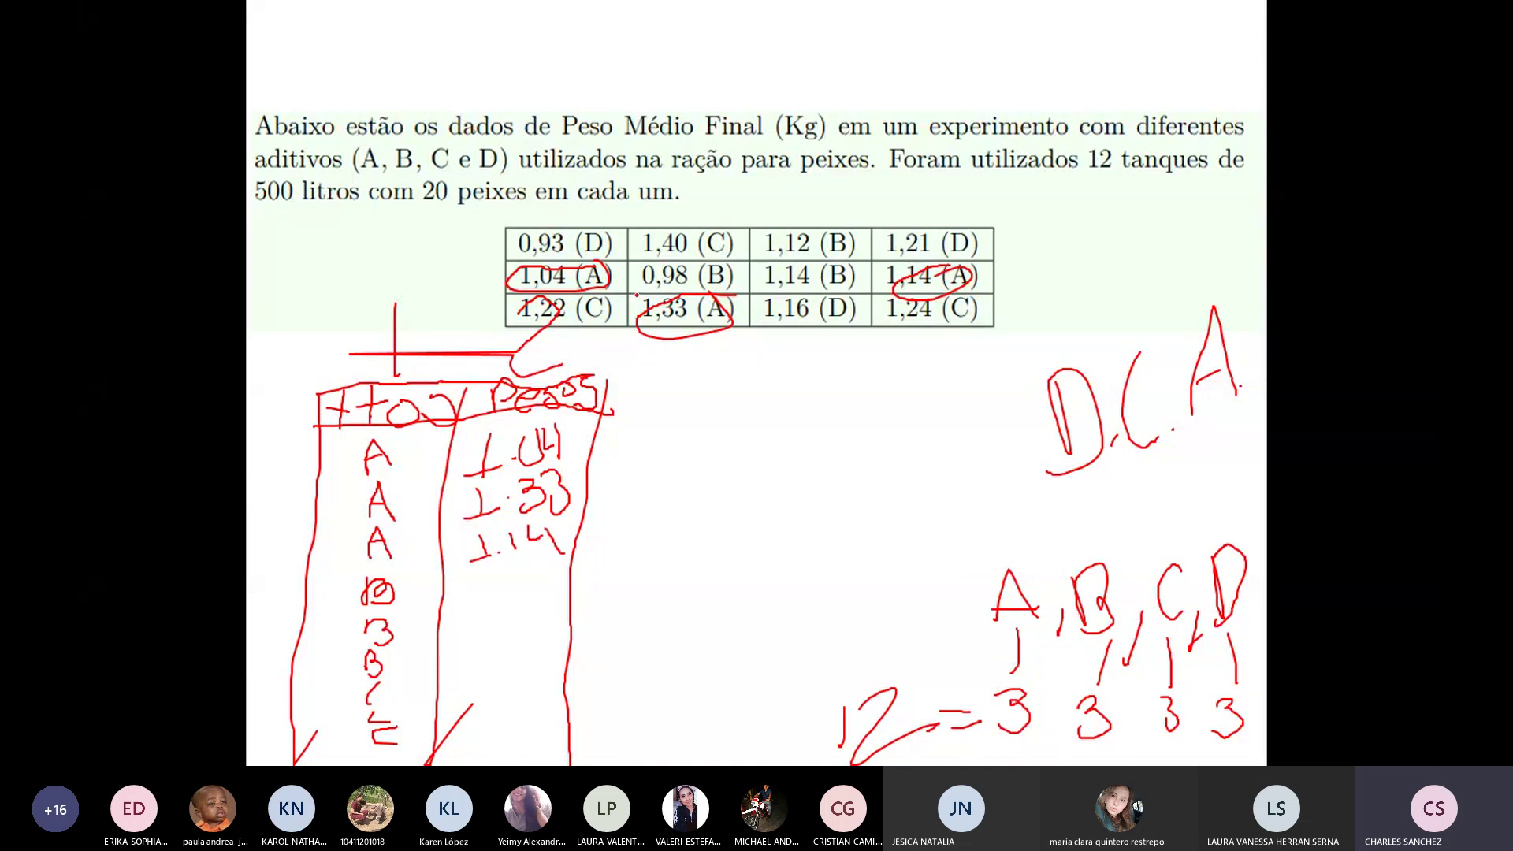
Step: Mark 0,98 (B) and 1,14 (B) in the data table, handwrite both beside the B rows and add continuation dots below
left_click_drag(636, 295, 703, 270)
mouse_move(482, 581)
left_mouse_down()
mouse_move(505, 618)
mouse_move(515, 577)
mouse_move(512, 599)
left_mouse_up()
left_click(527, 571)
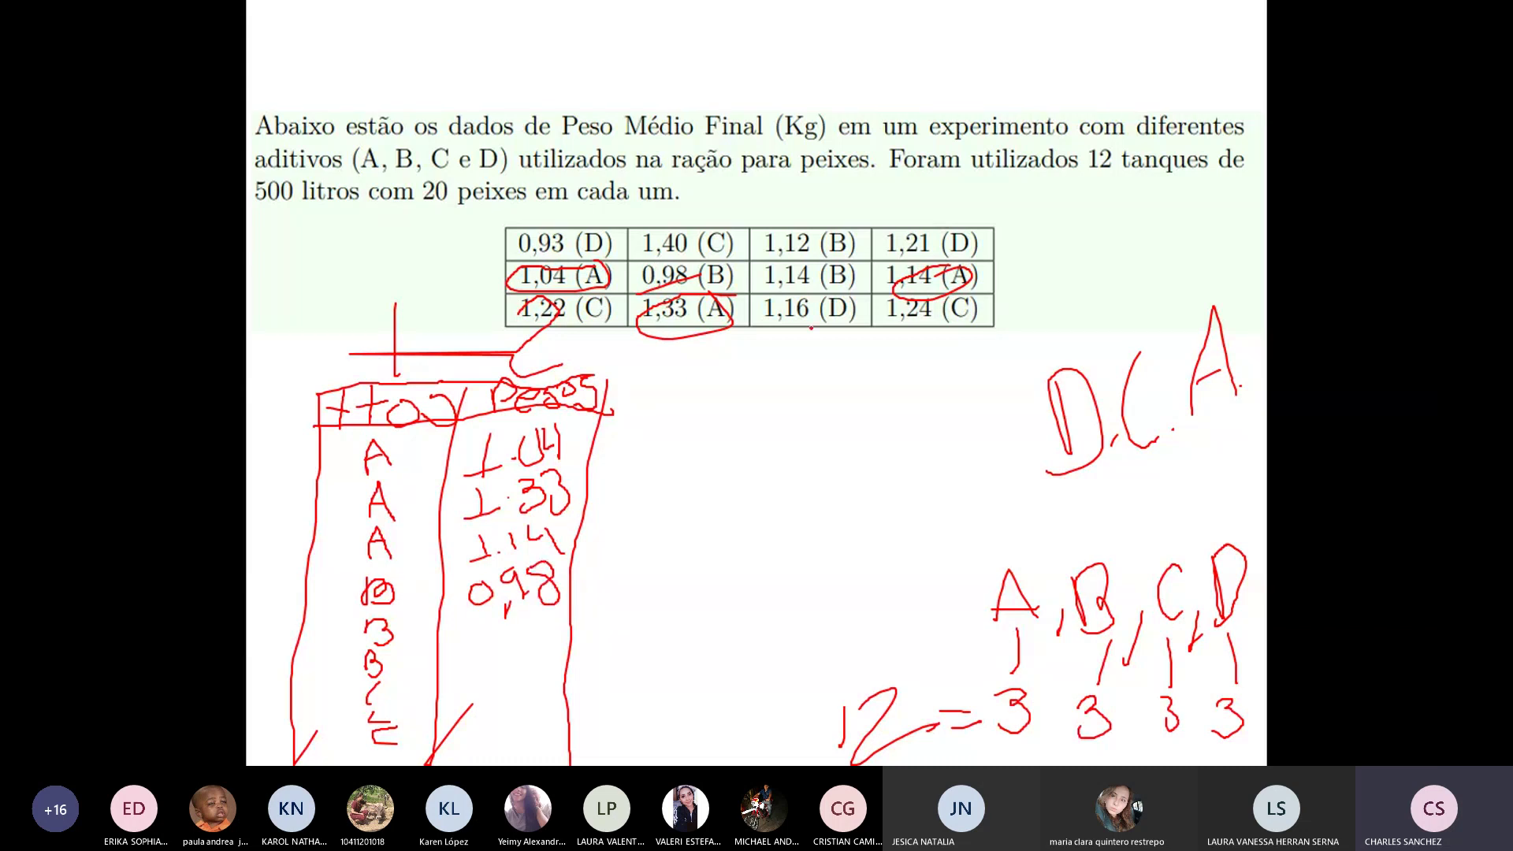
left_click_drag(775, 280, 813, 273)
left_click_drag(475, 628, 468, 654)
left_click_drag(507, 711, 508, 725)
left_click(469, 691)
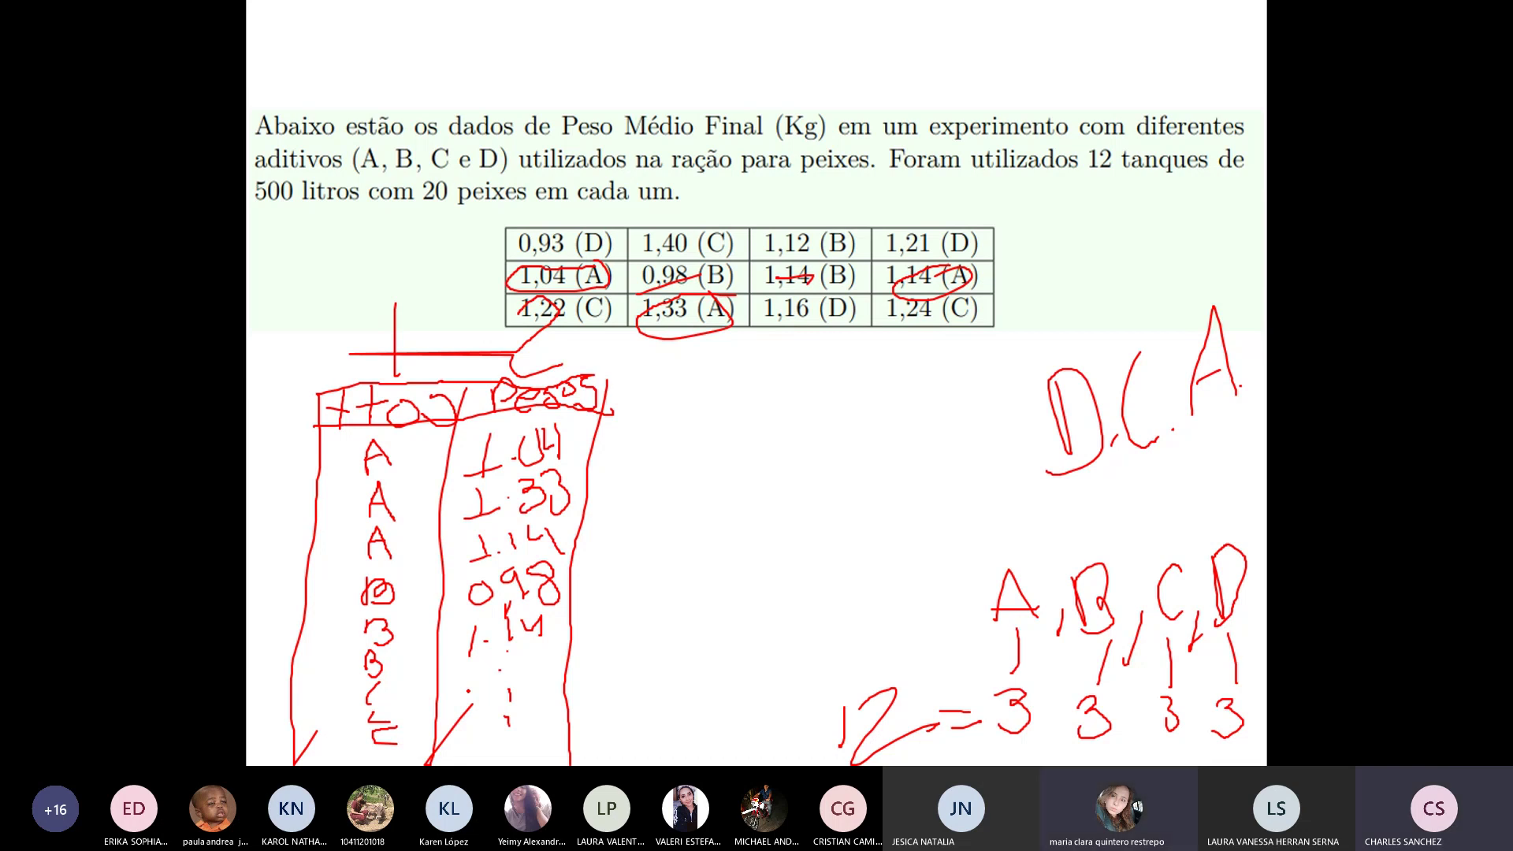
Step: End the slide show discarding the ink annotations, and restart it from the fish-weight slide
right_click(744, 486)
left_click(849, 472)
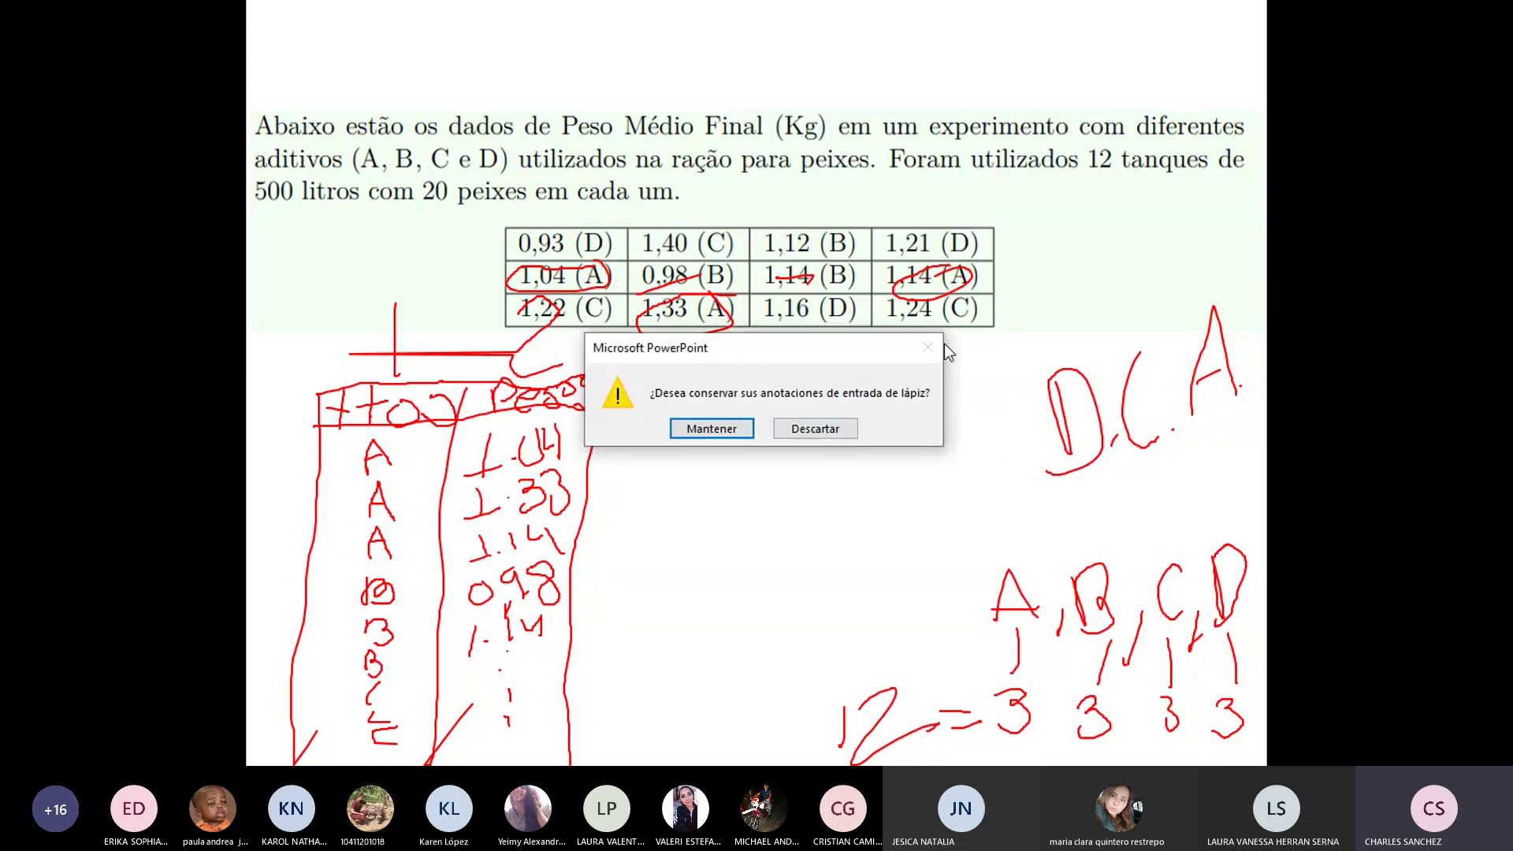
left_click(838, 428)
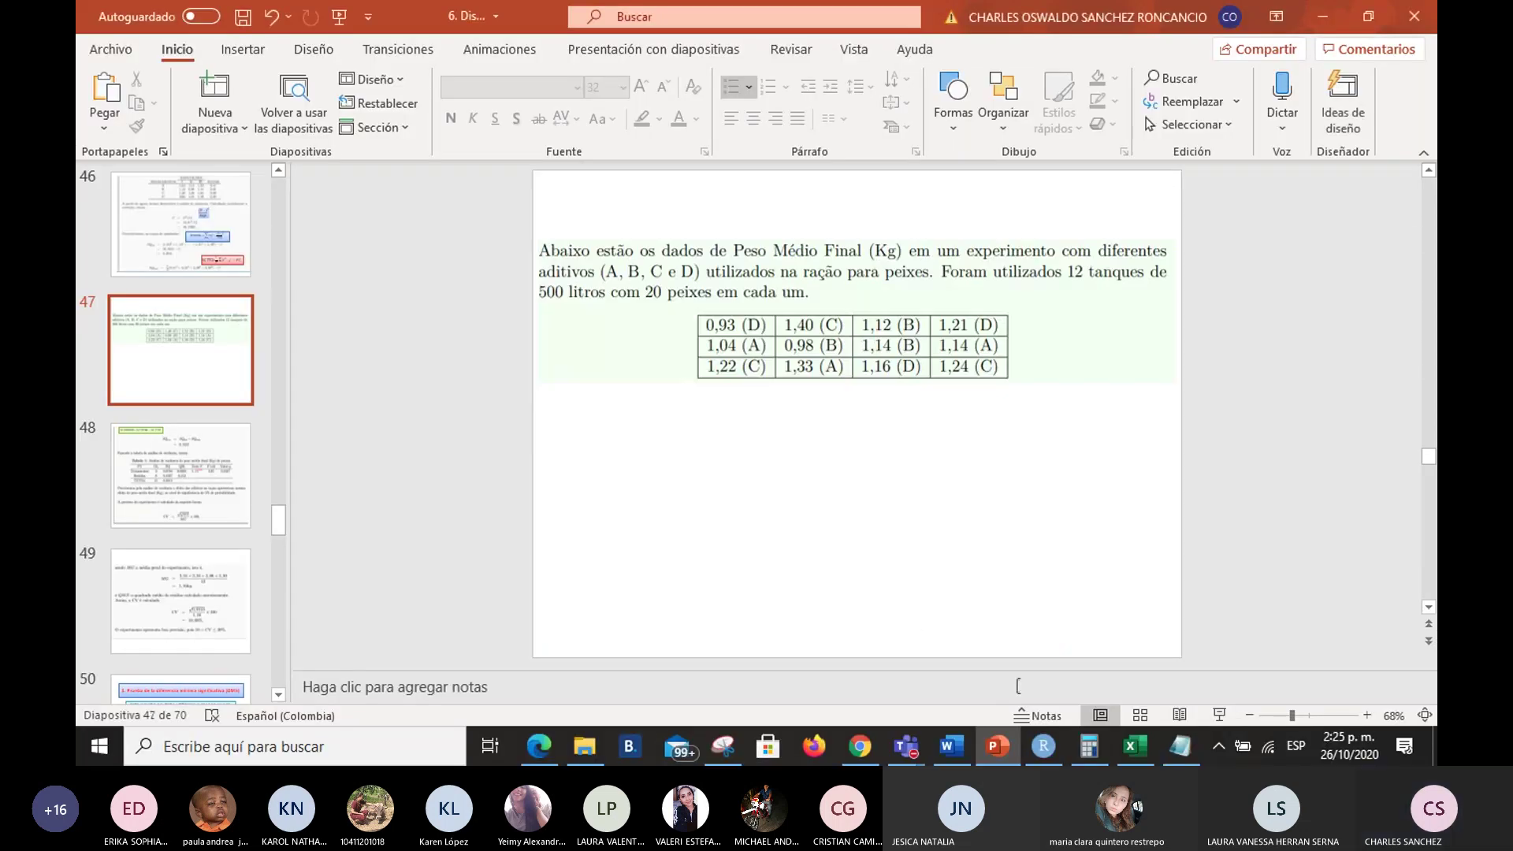
left_click(1218, 714)
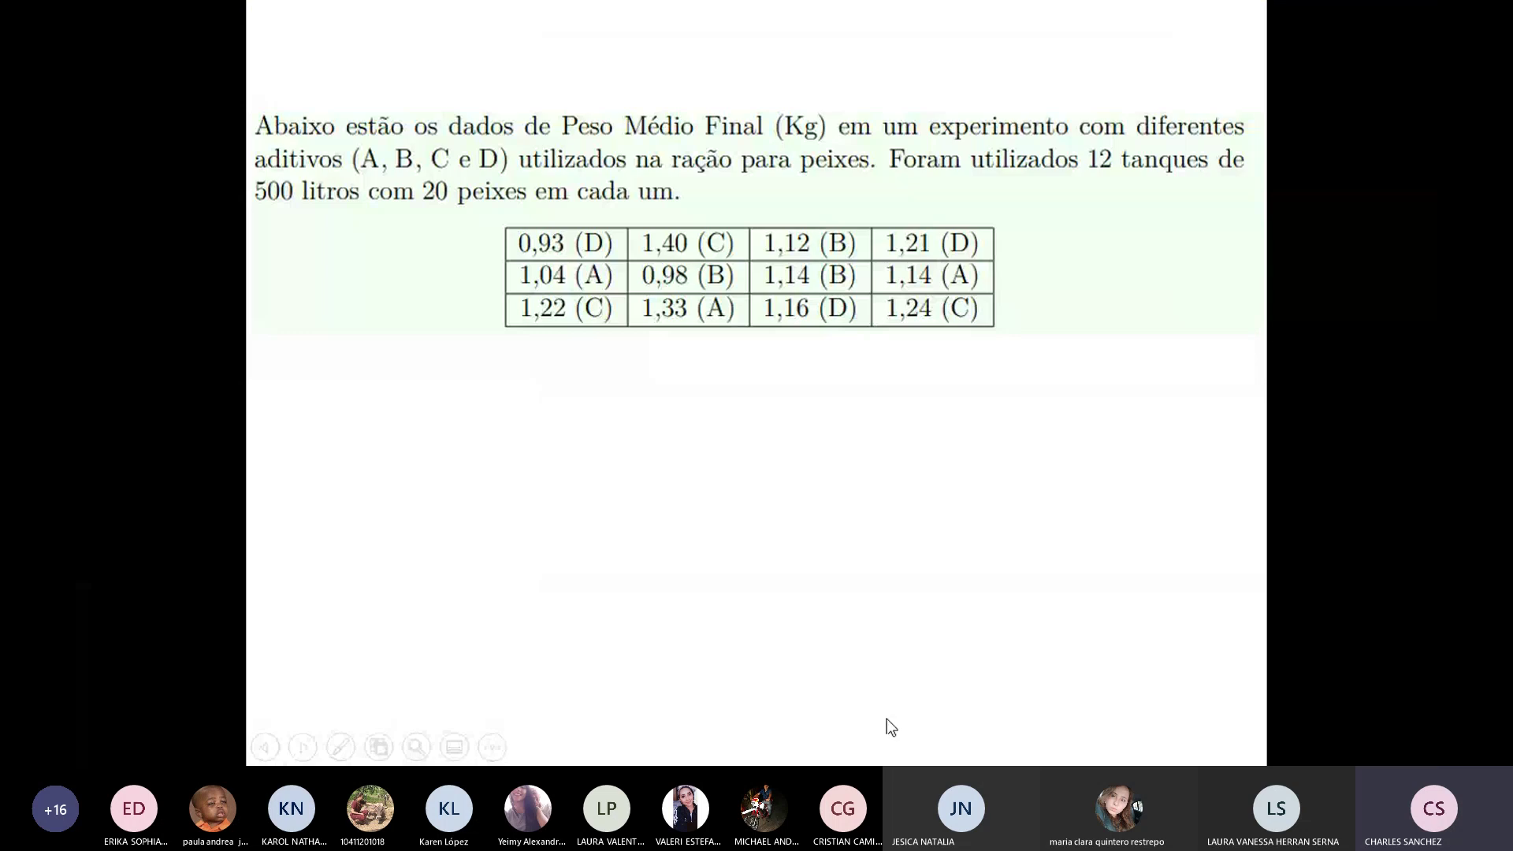
Step: Switch to the blank Excel workbook and enter the headings tratamientos in A1 and pesos in B1
key("alt+Tab")
left_click(514, 414)
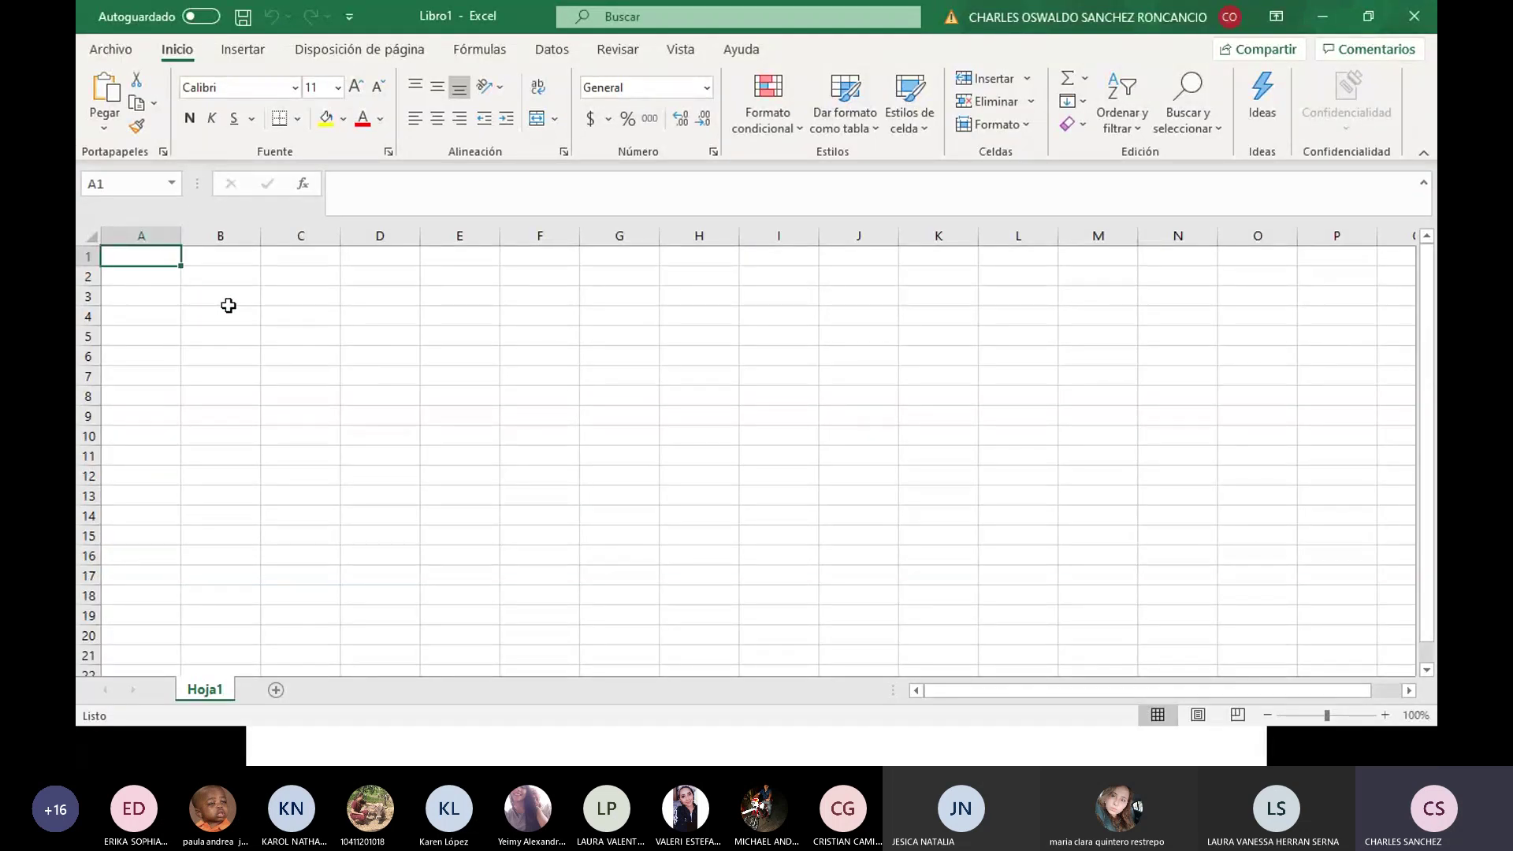
type("tra")
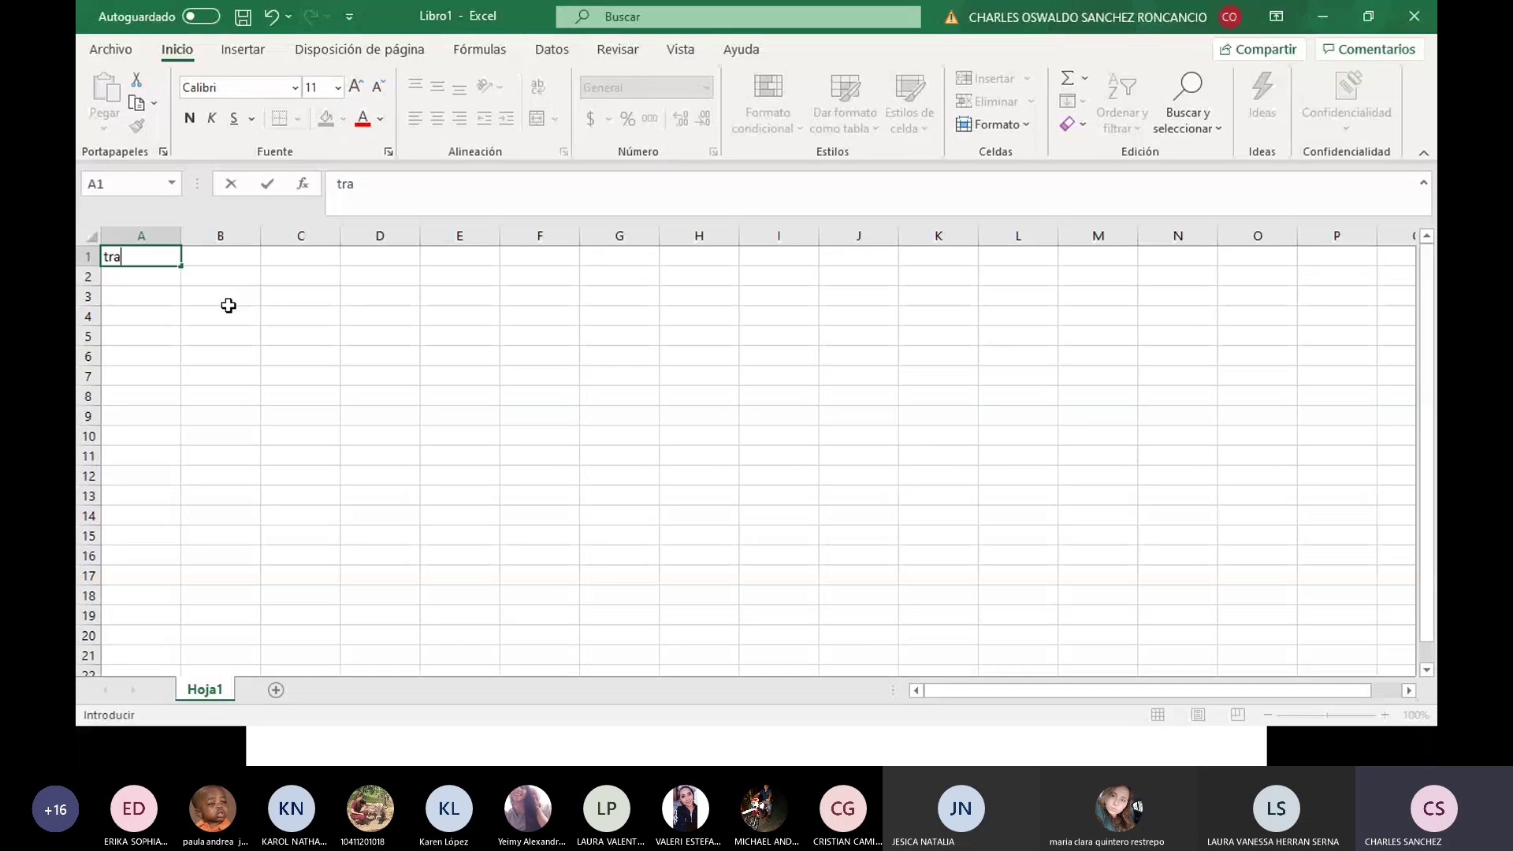
type("tamientos")
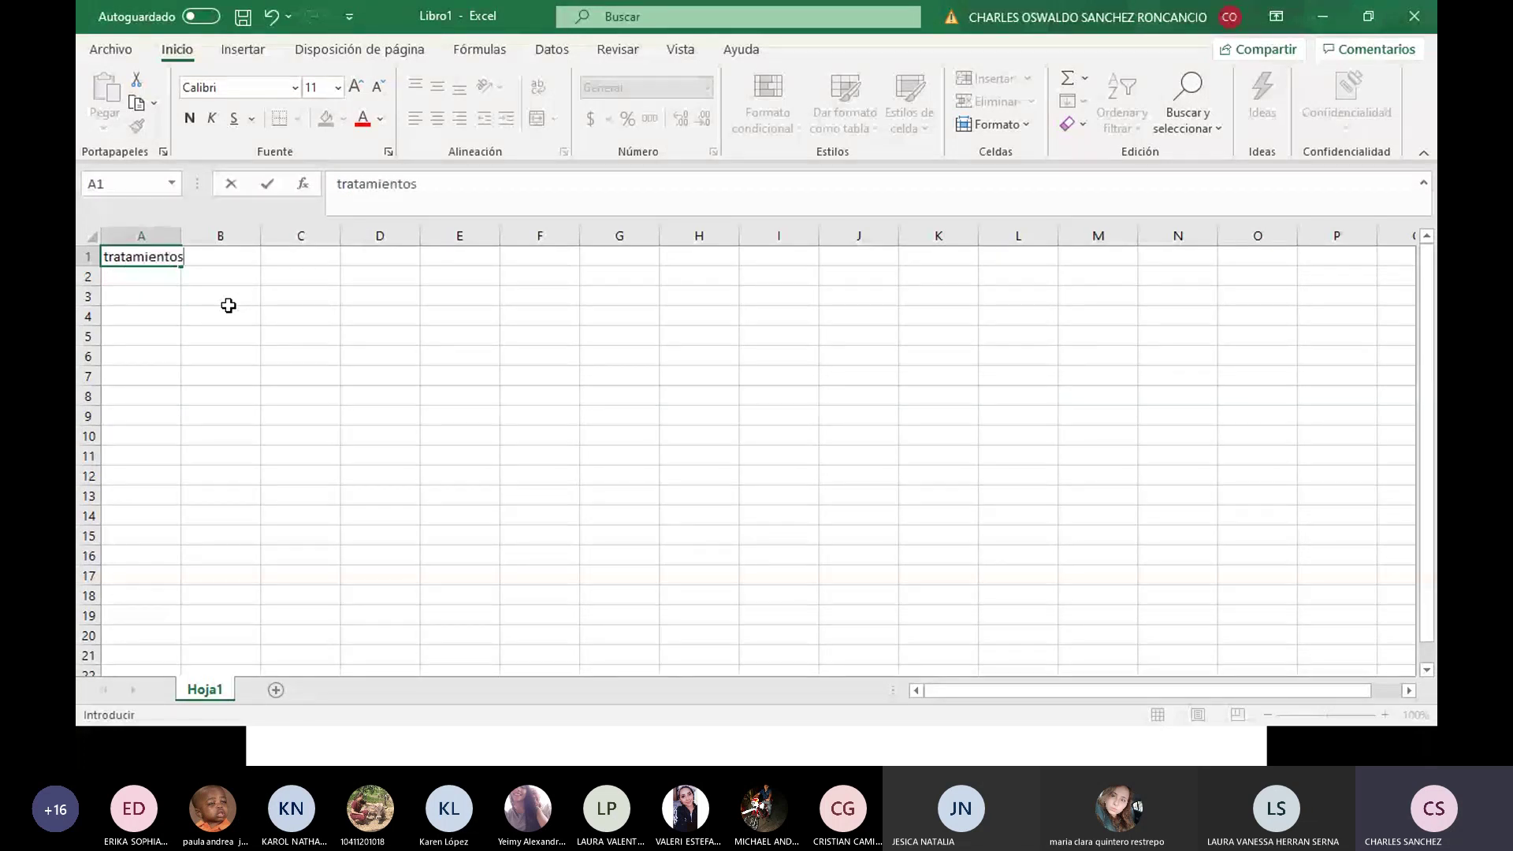
key("Tab")
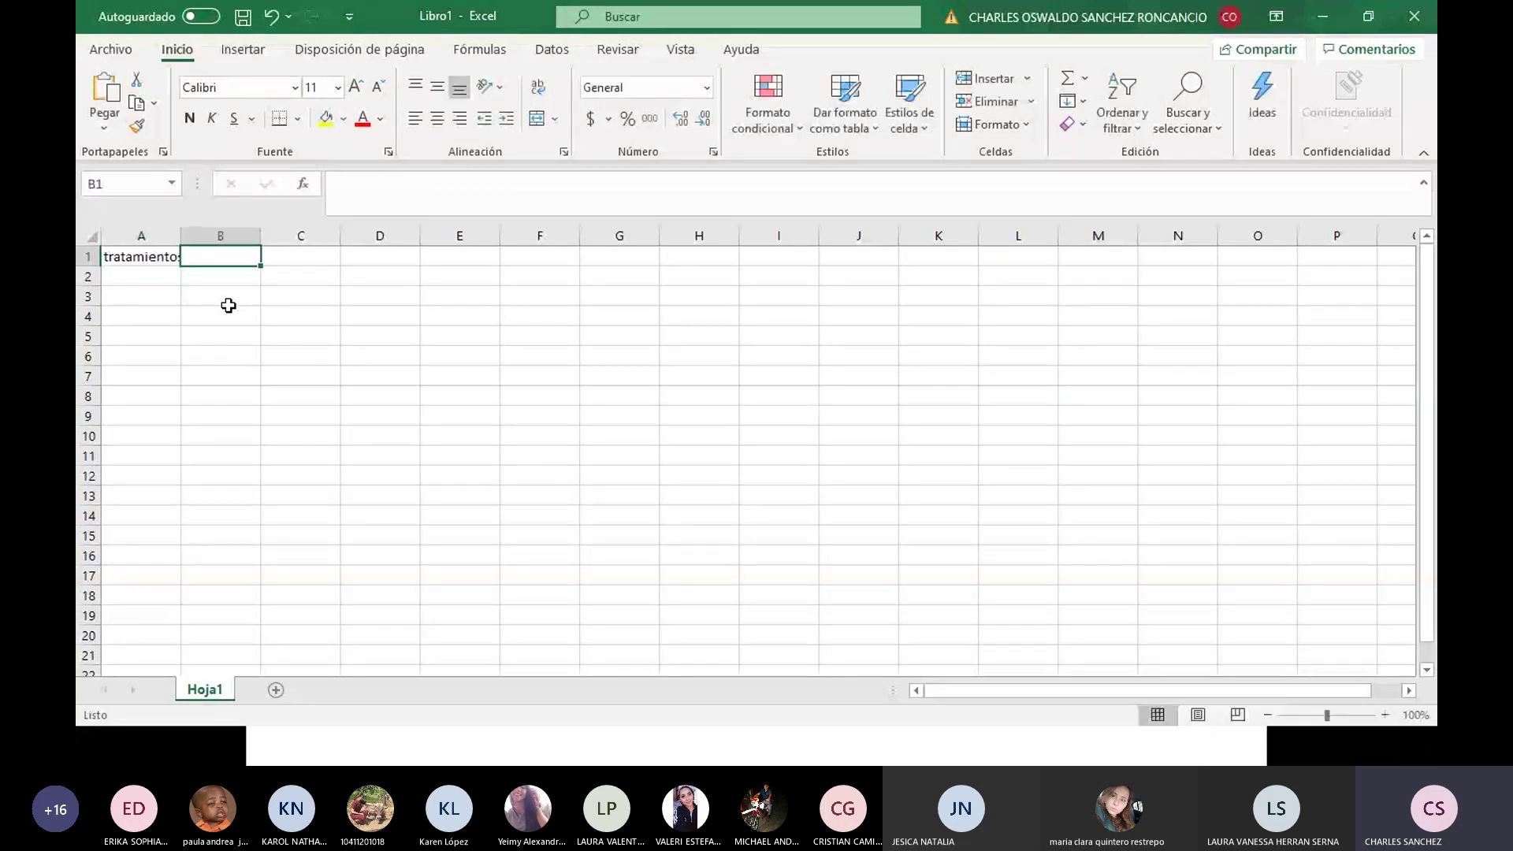
type("pesos")
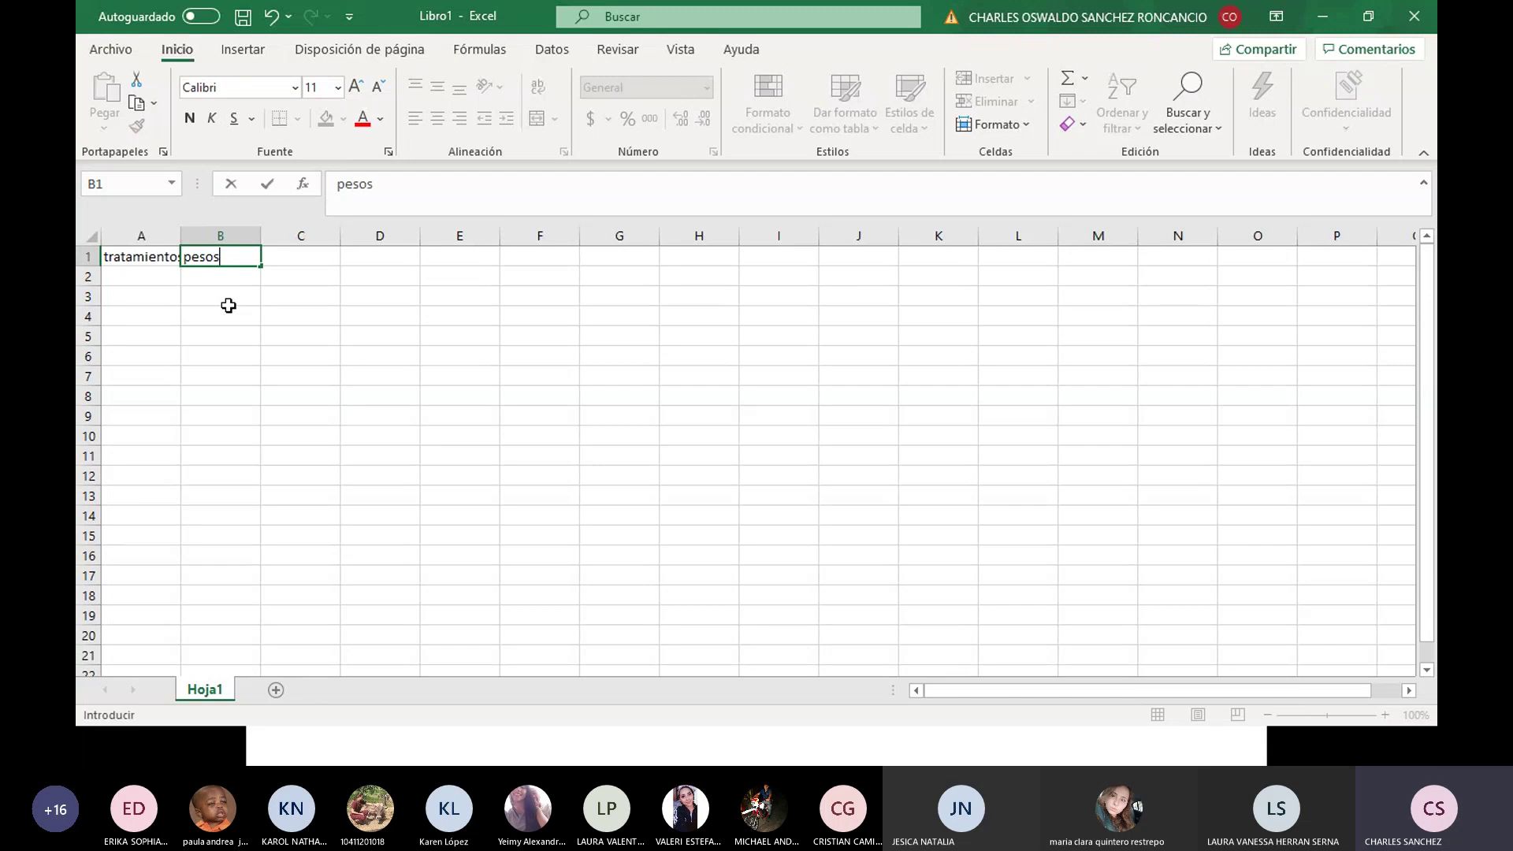
Step: Widen columns A and B and center the two headings in row 1
left_click_drag(182, 235, 157, 277)
left_click_drag(249, 247, 244, 256)
left_click(437, 119)
left_click(388, 338)
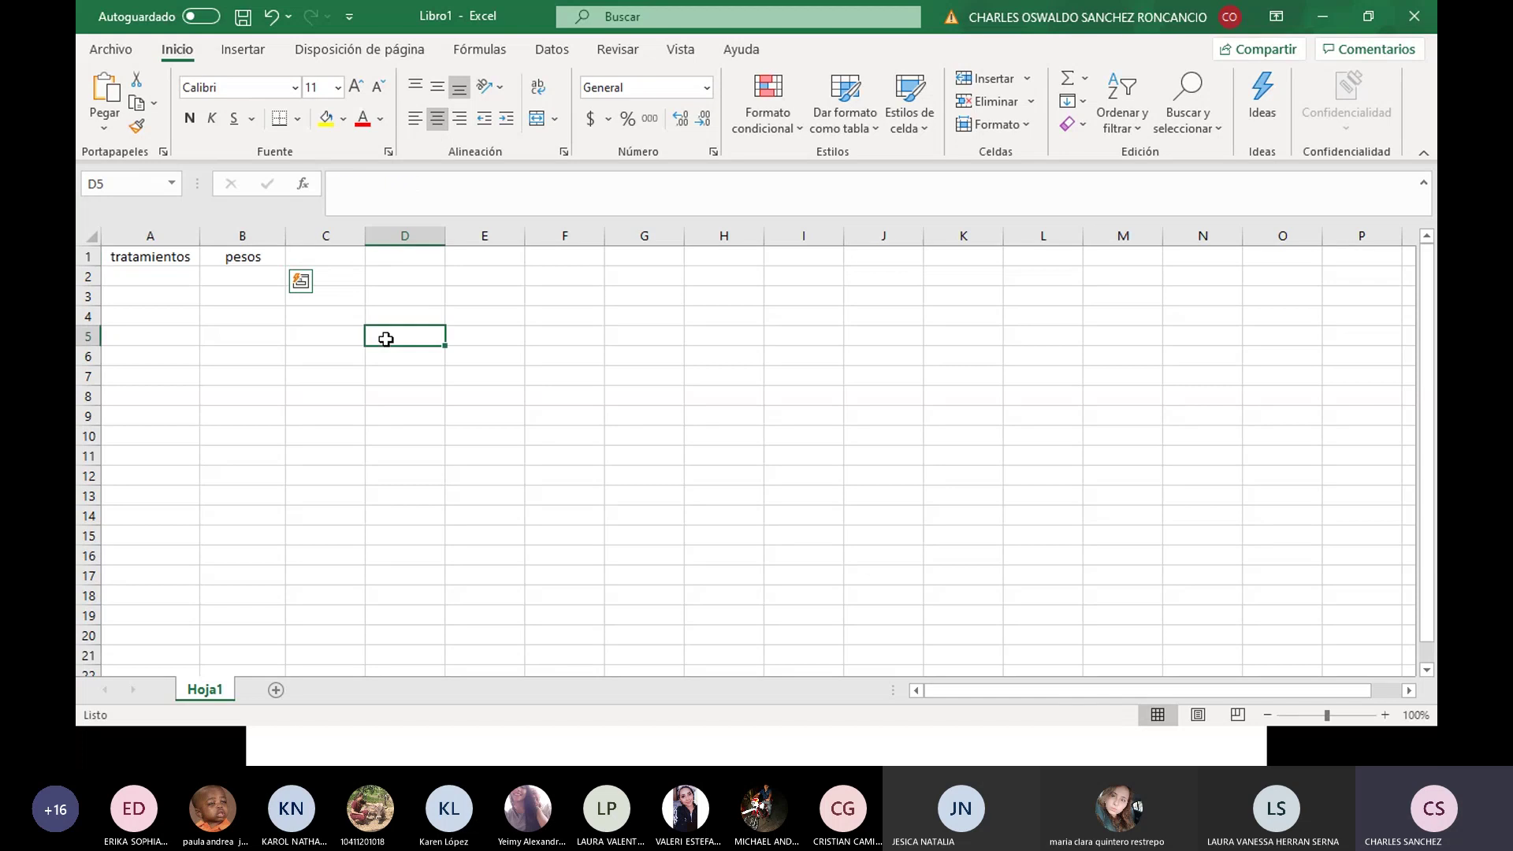
Step: Enter treatment A in cells A2 to A4
left_click(194, 278)
type("A")
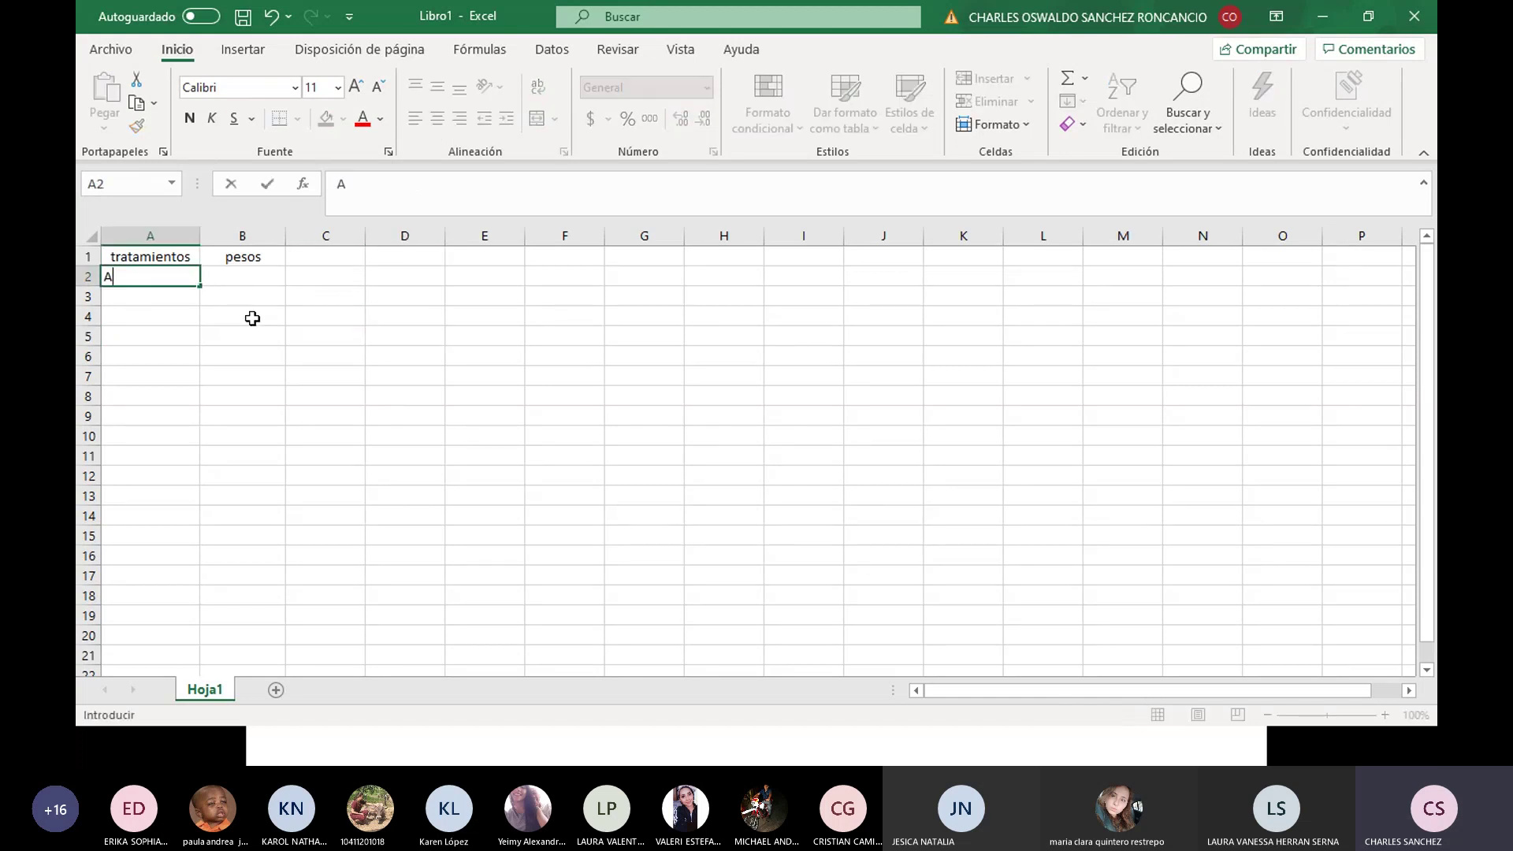
key("Return")
type("A")
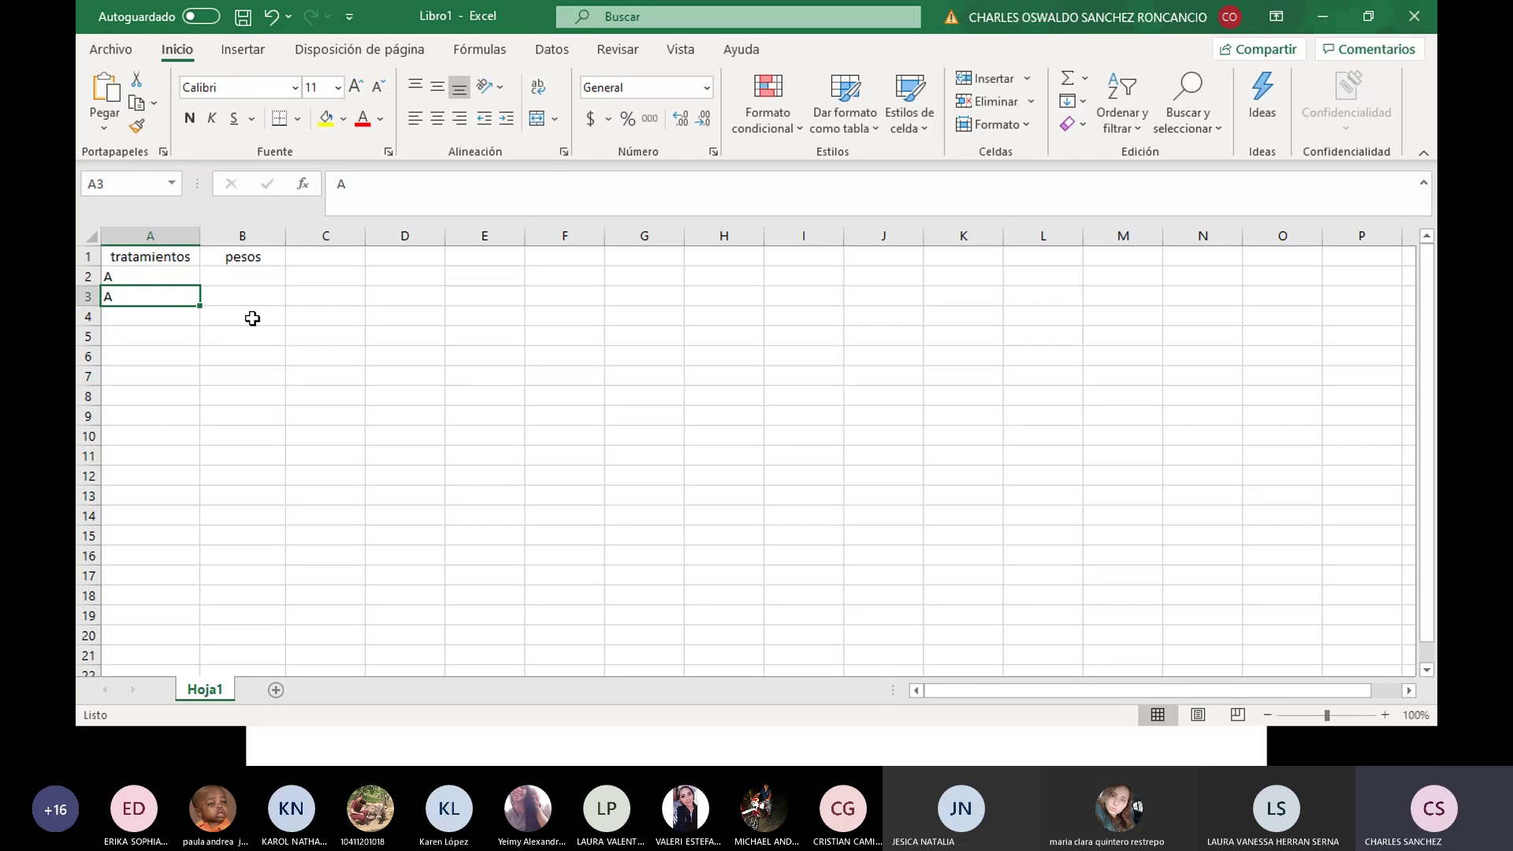
key("Return")
type("A")
key("Return")
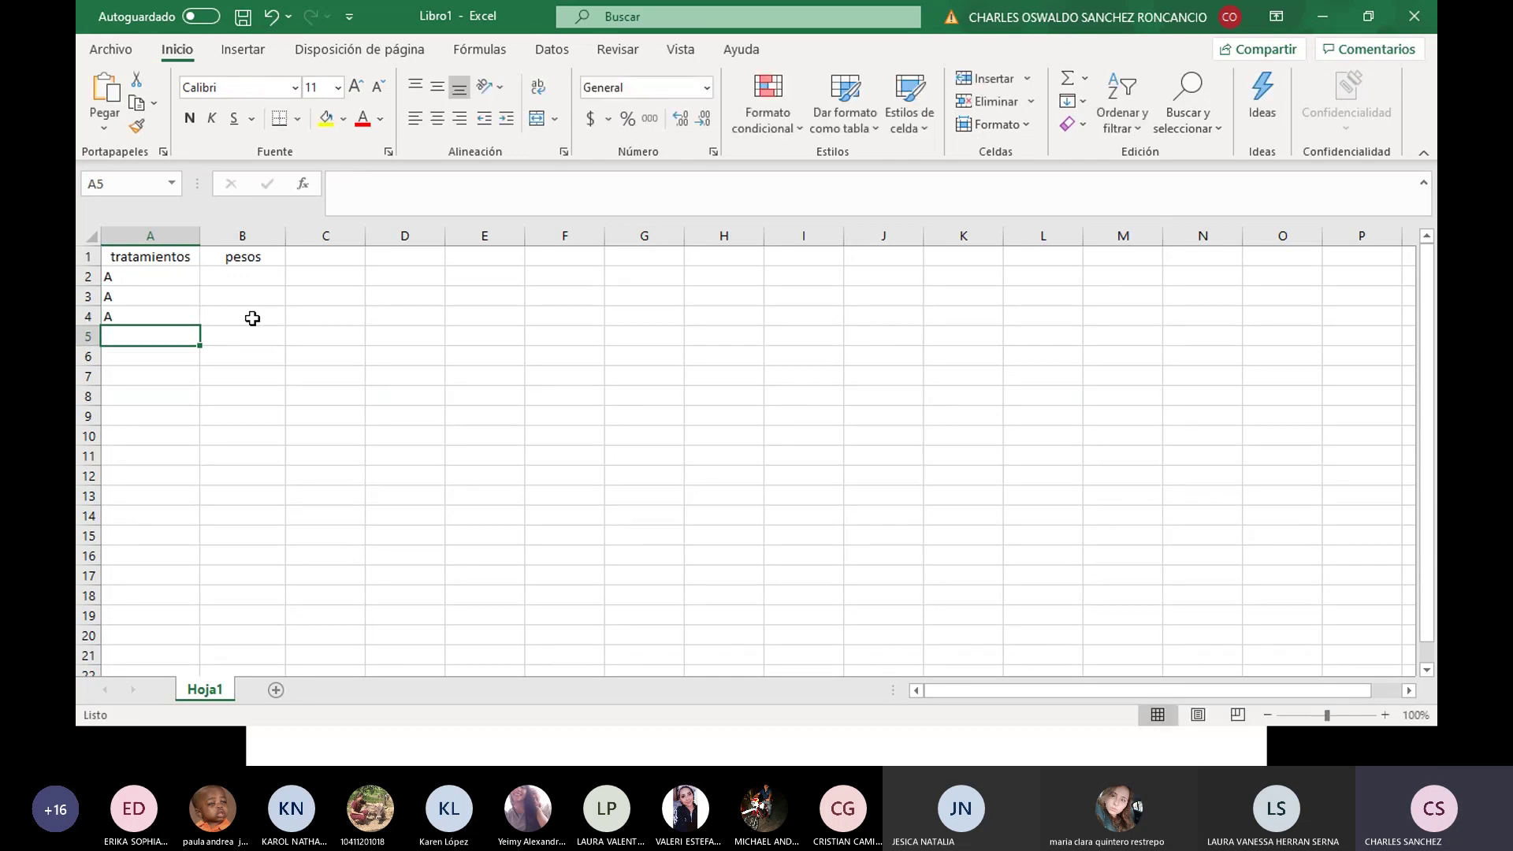
Step: Enter treatment B as a capital letter in cells A5 to A7
type("B")
key("shift+Down")
key("shift+Down")
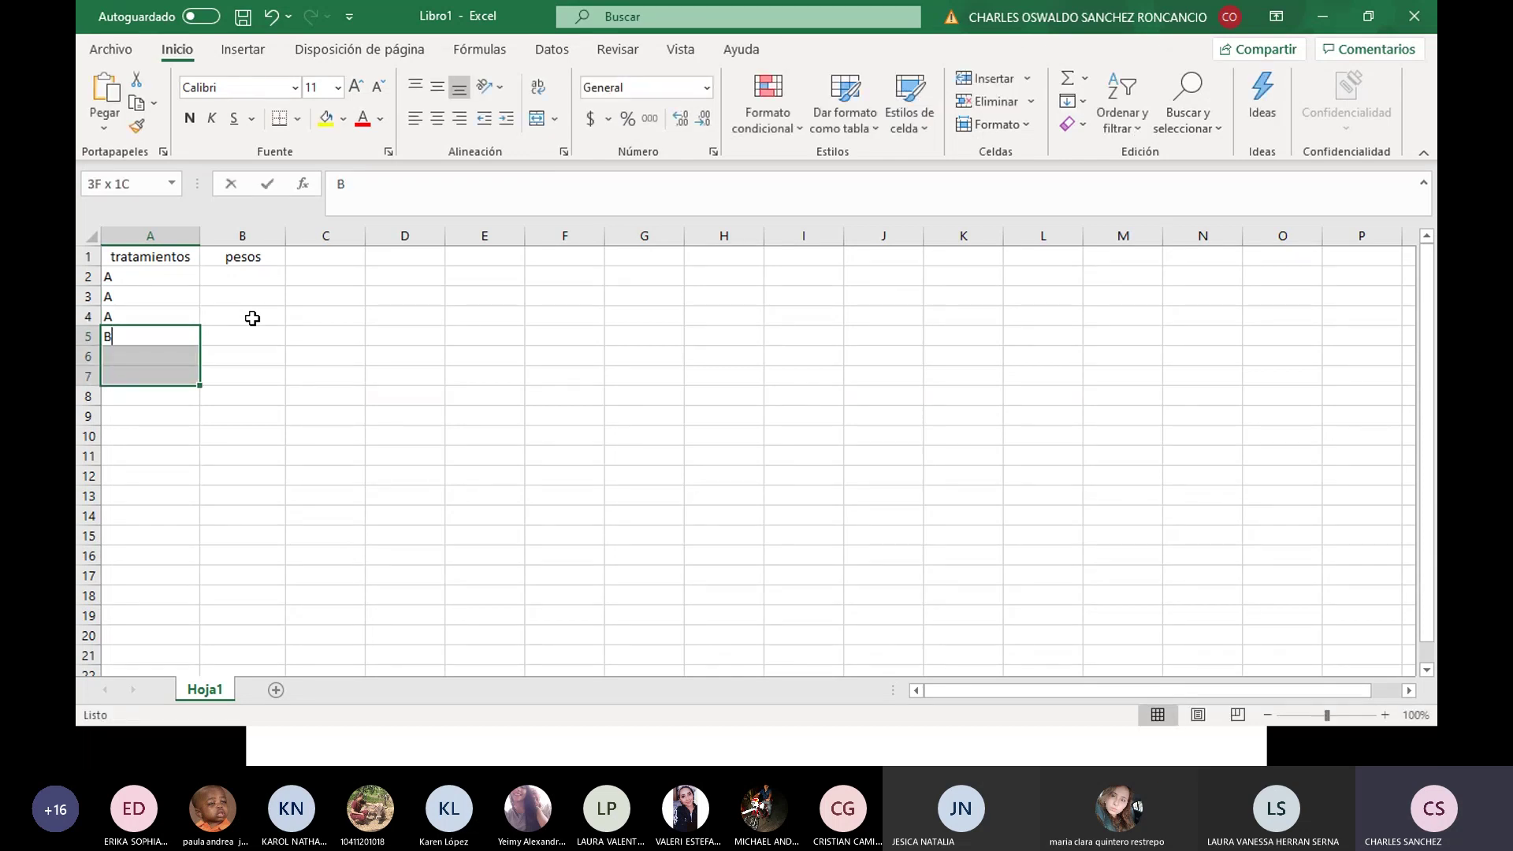
key("Right")
key("Down")
key("Down")
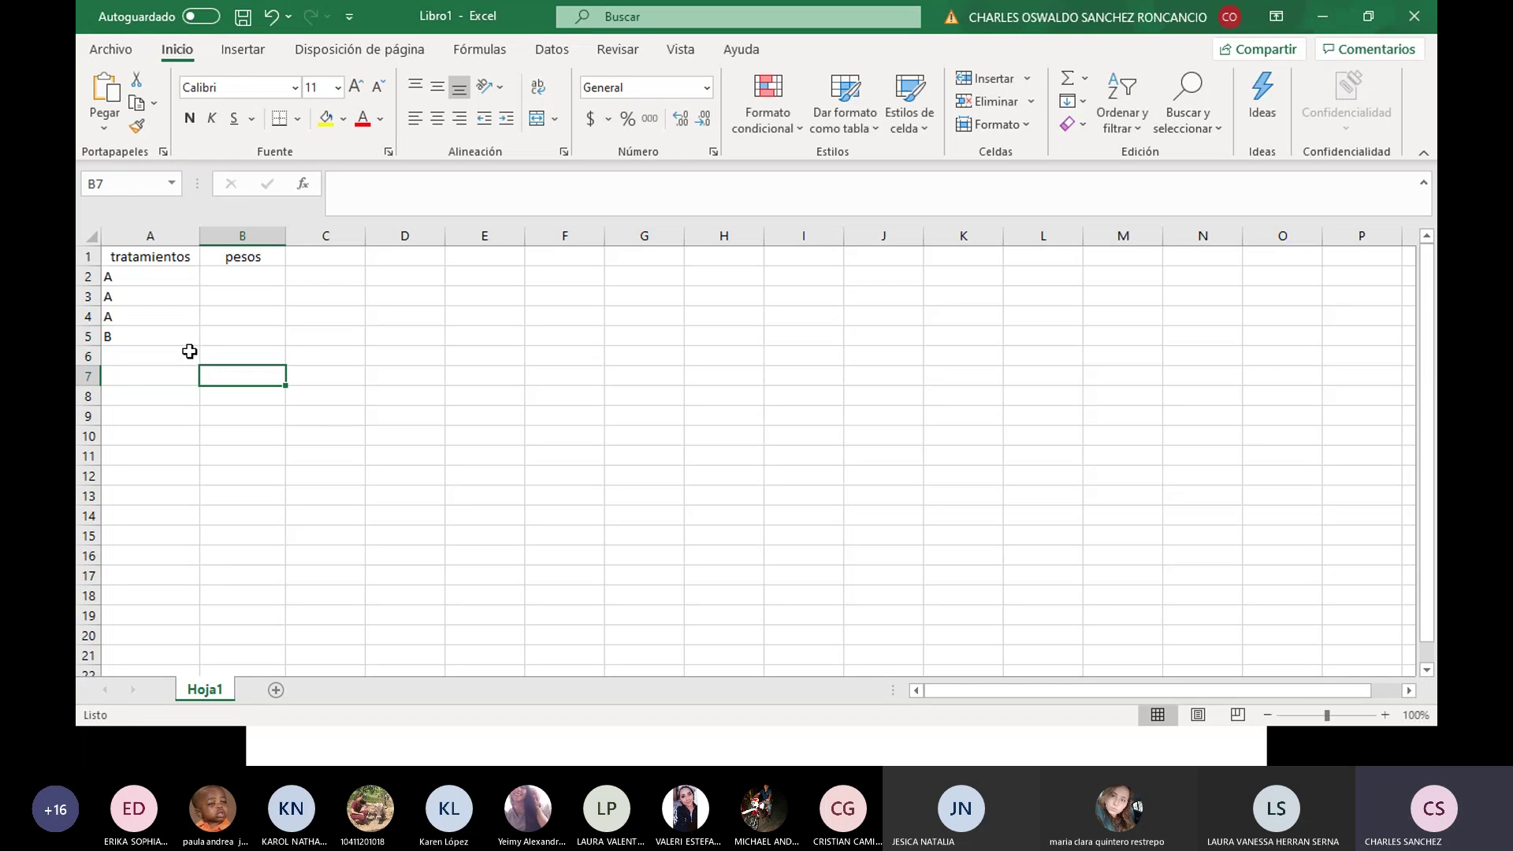
left_click(189, 351)
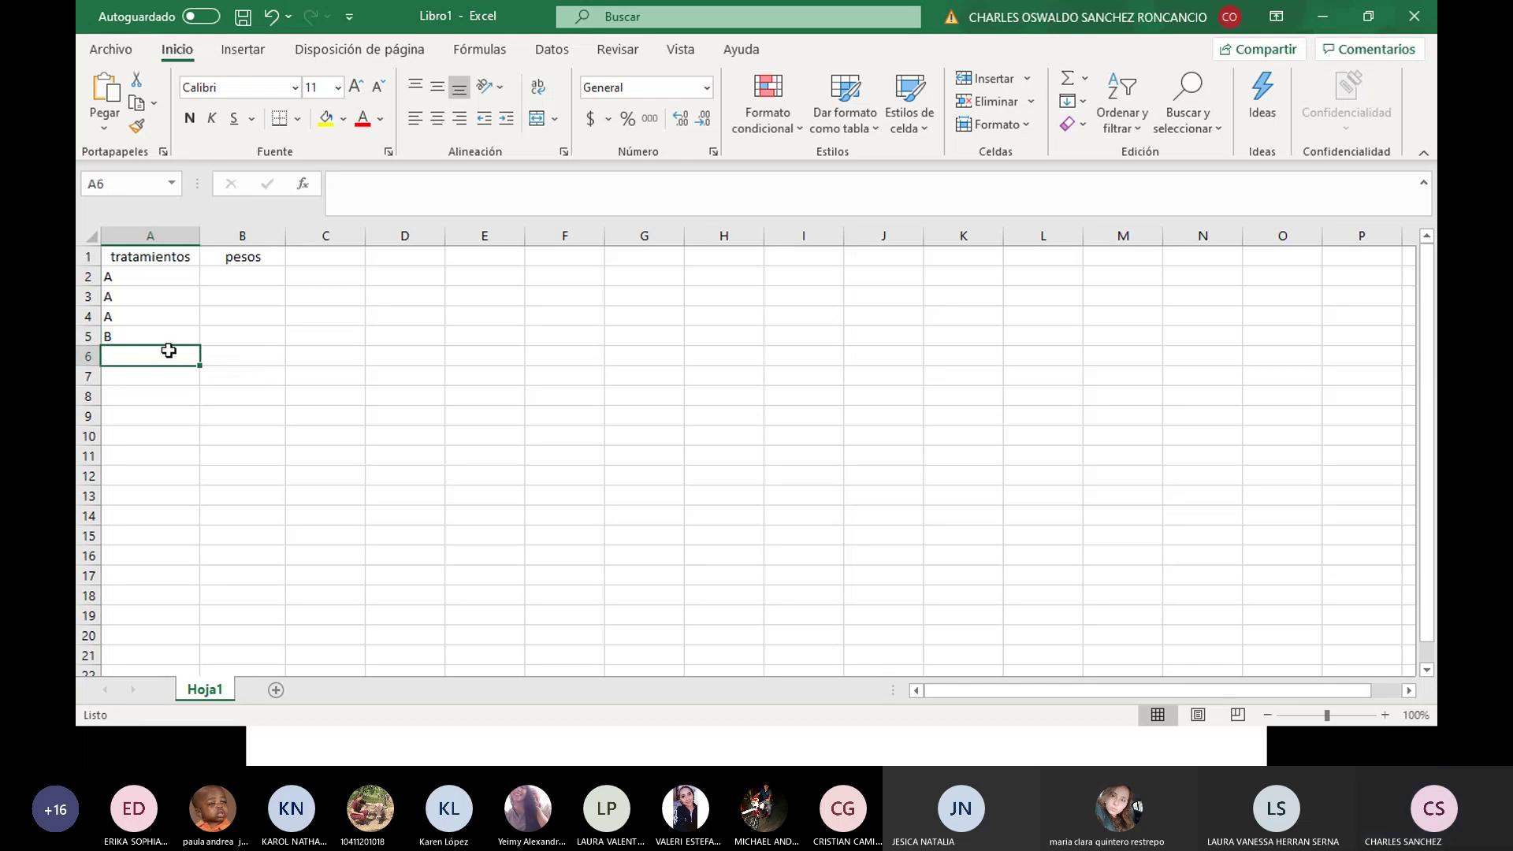
type("b")
left_click(157, 379)
double_click(157, 378)
key("Caps_Lock")
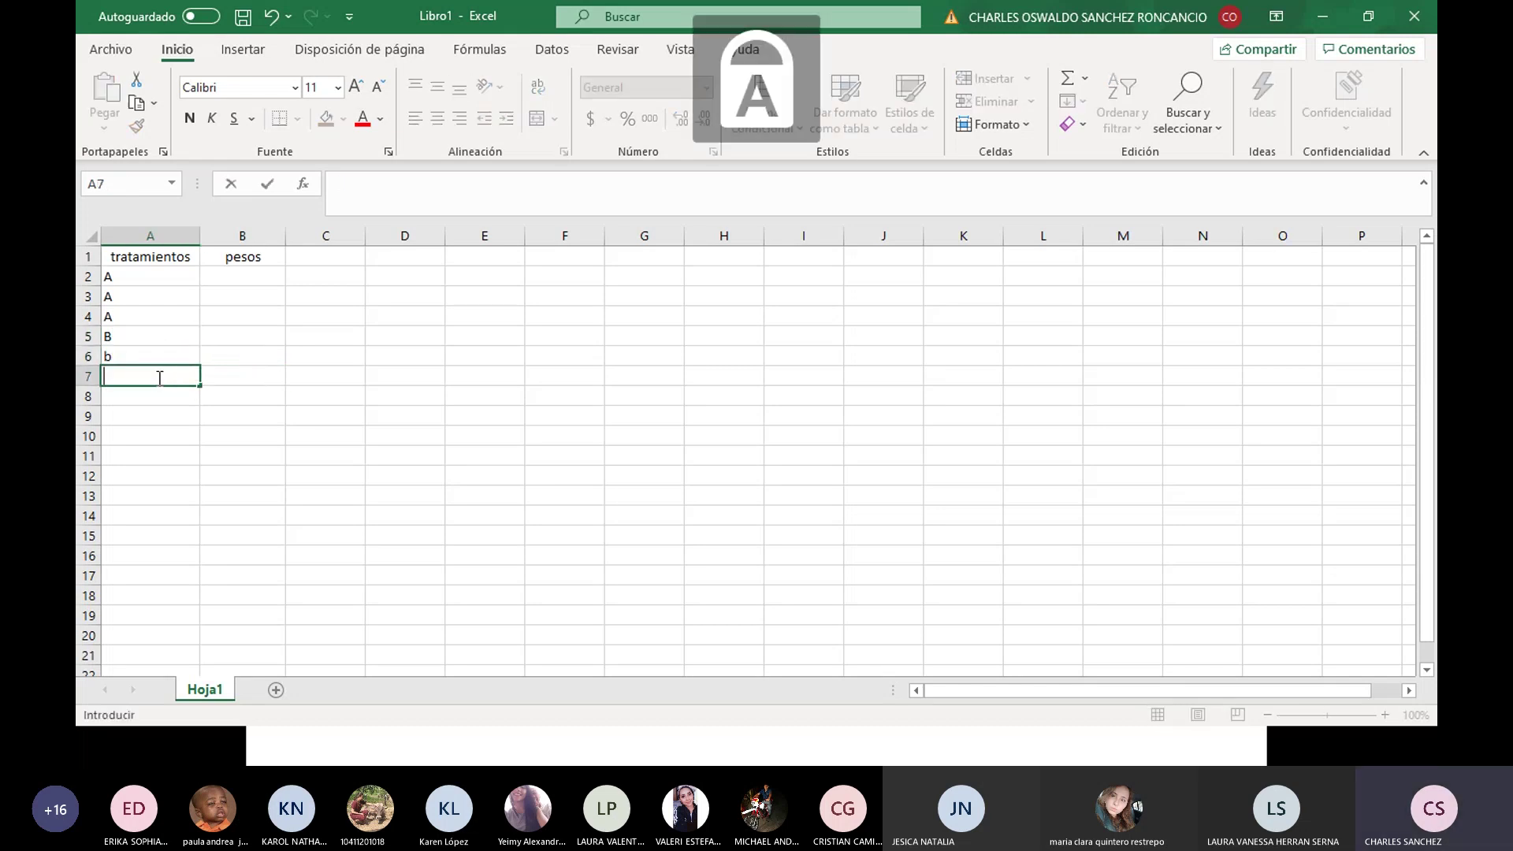
left_click(157, 356)
type("B")
key("Return")
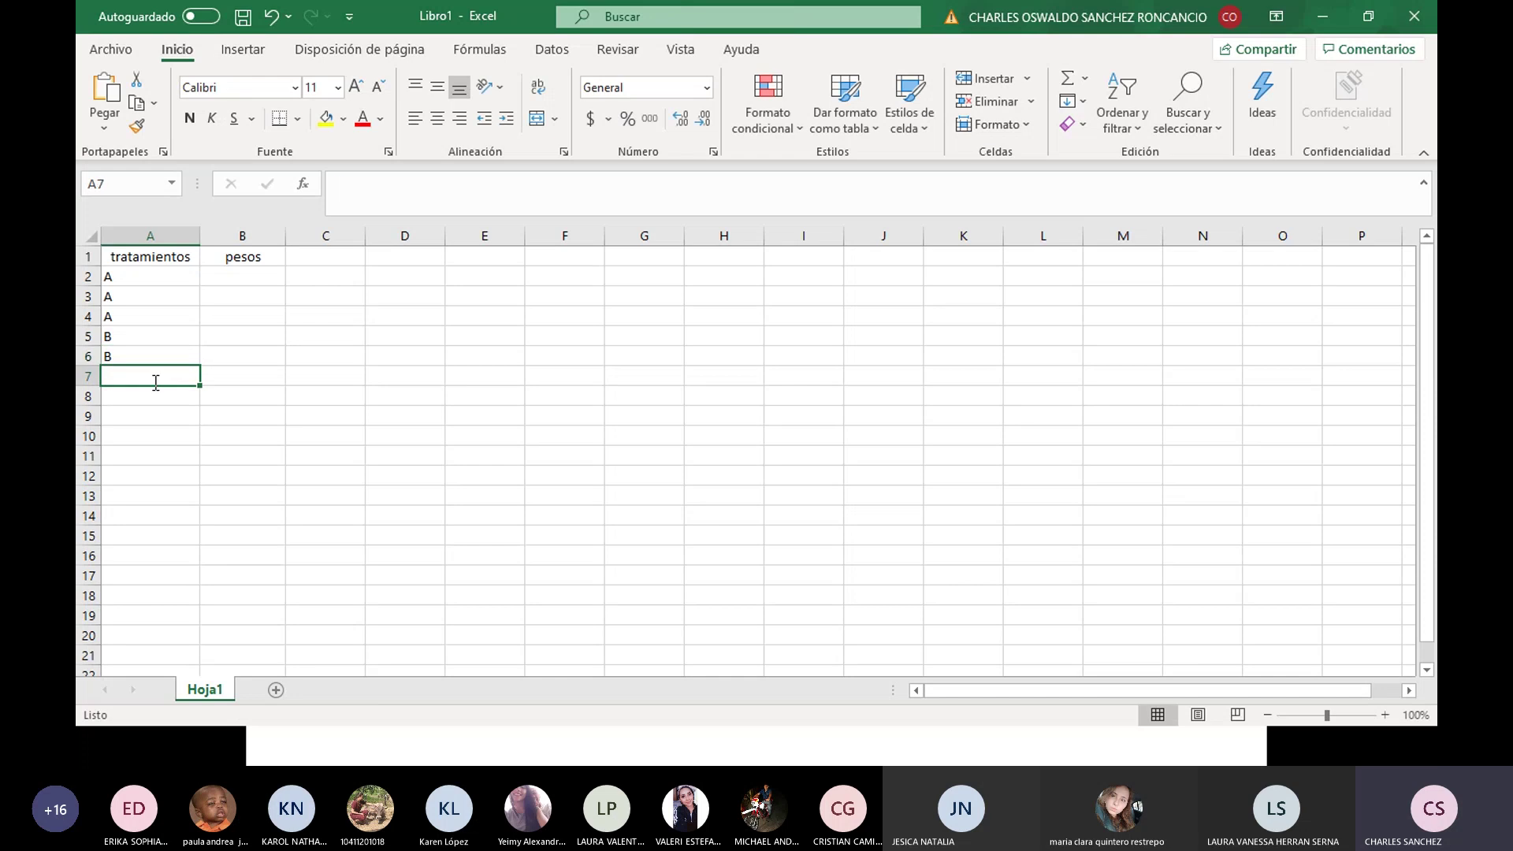
type("B")
key("Return")
Step: Enter treatment C in cells A8 to A10 and treatment D in cells A11 to A13
type("C")
key("Return")
type("C")
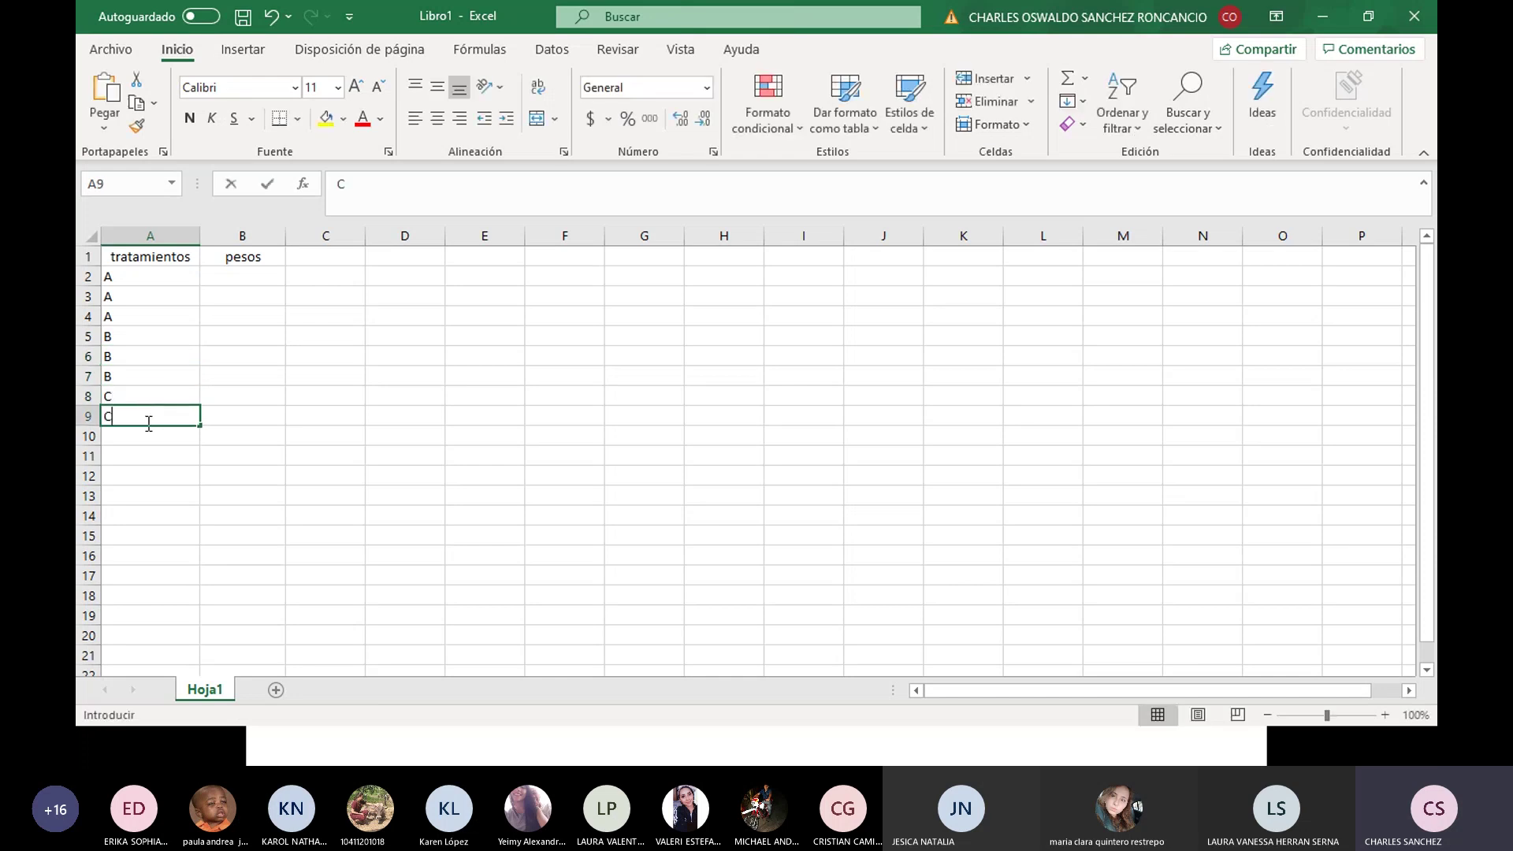
key("Return")
type("C")
key("Return")
type("D")
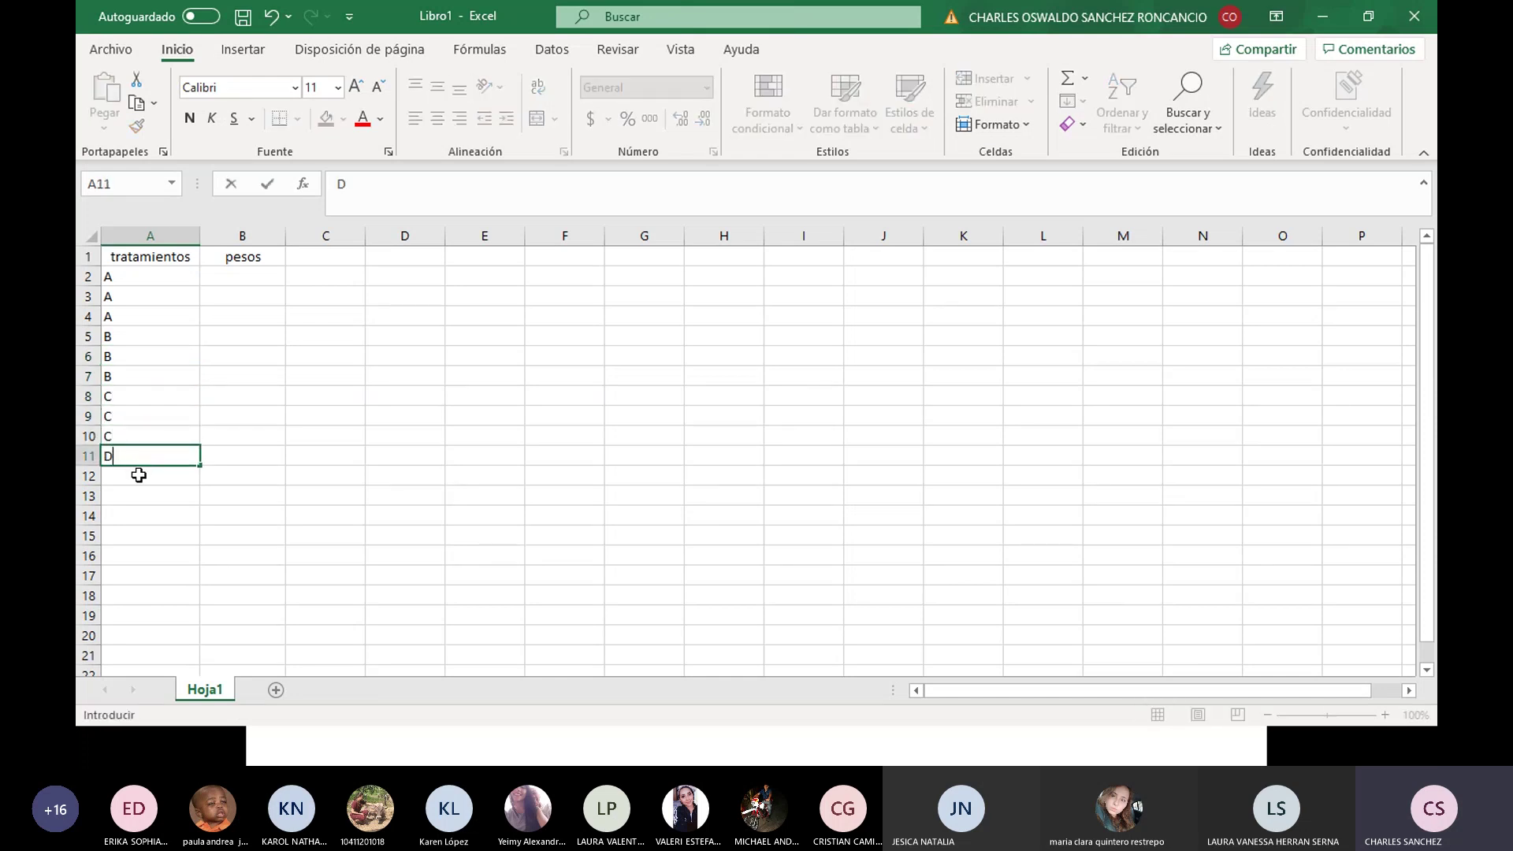
key("Return")
type("D")
key("Return")
type("D")
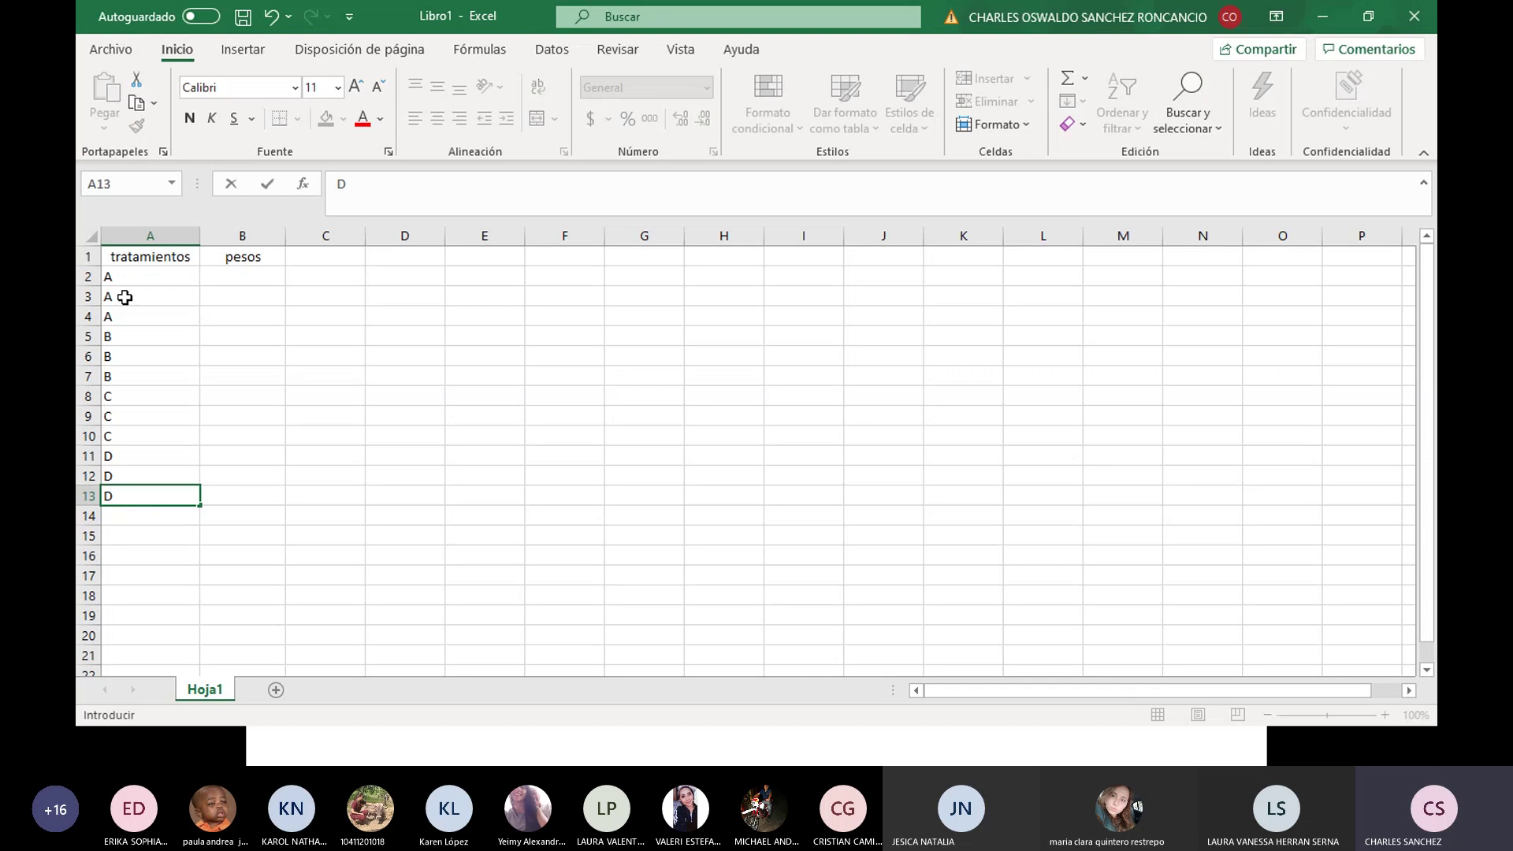
Step: Center the contents of the entire tratamientos and pesos columns
left_click_drag(150, 235, 236, 281)
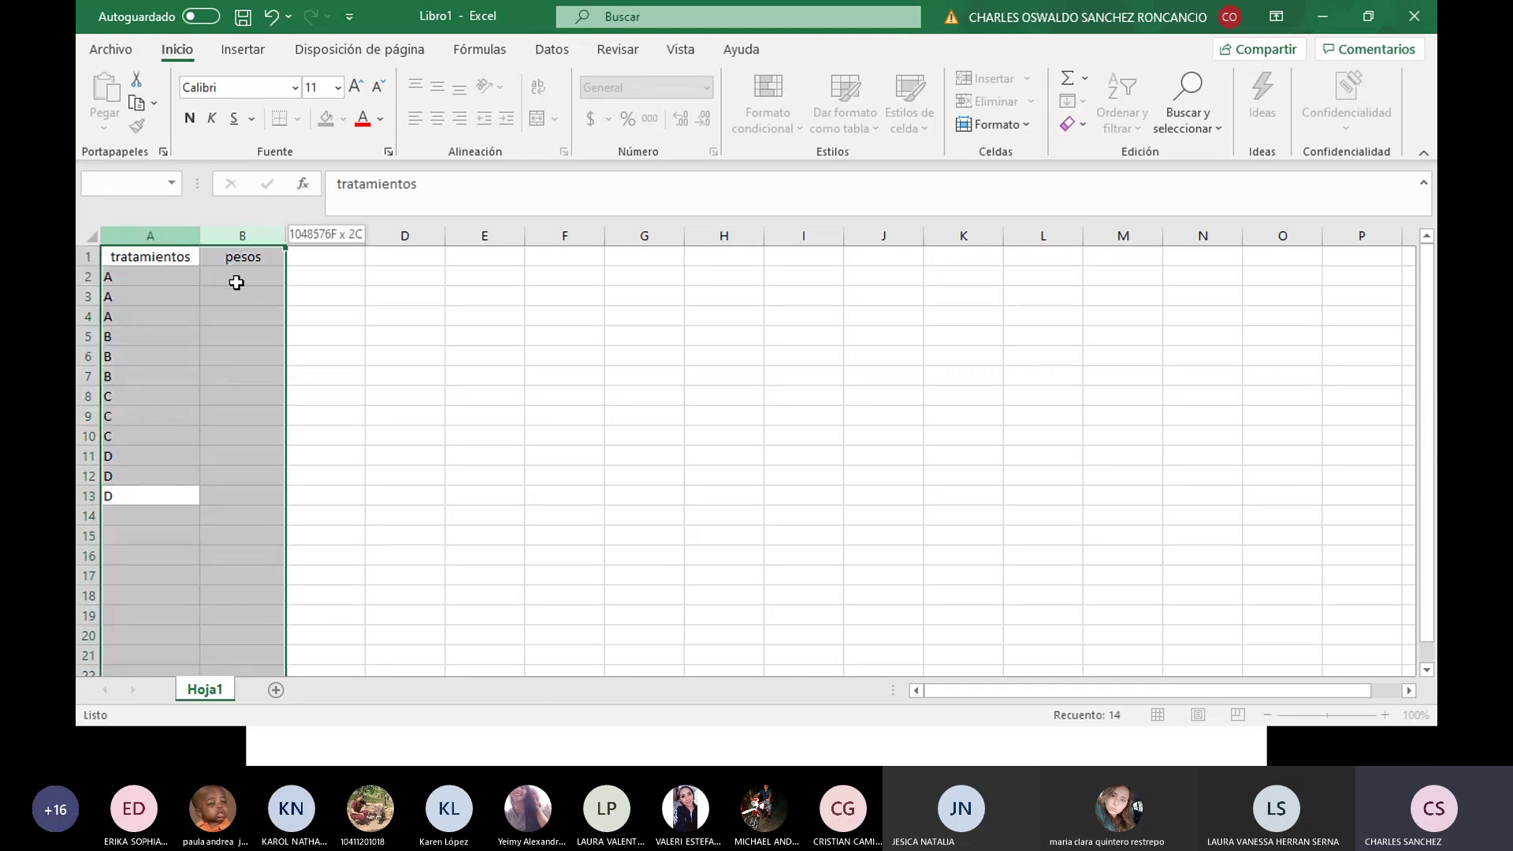
left_click(432, 125)
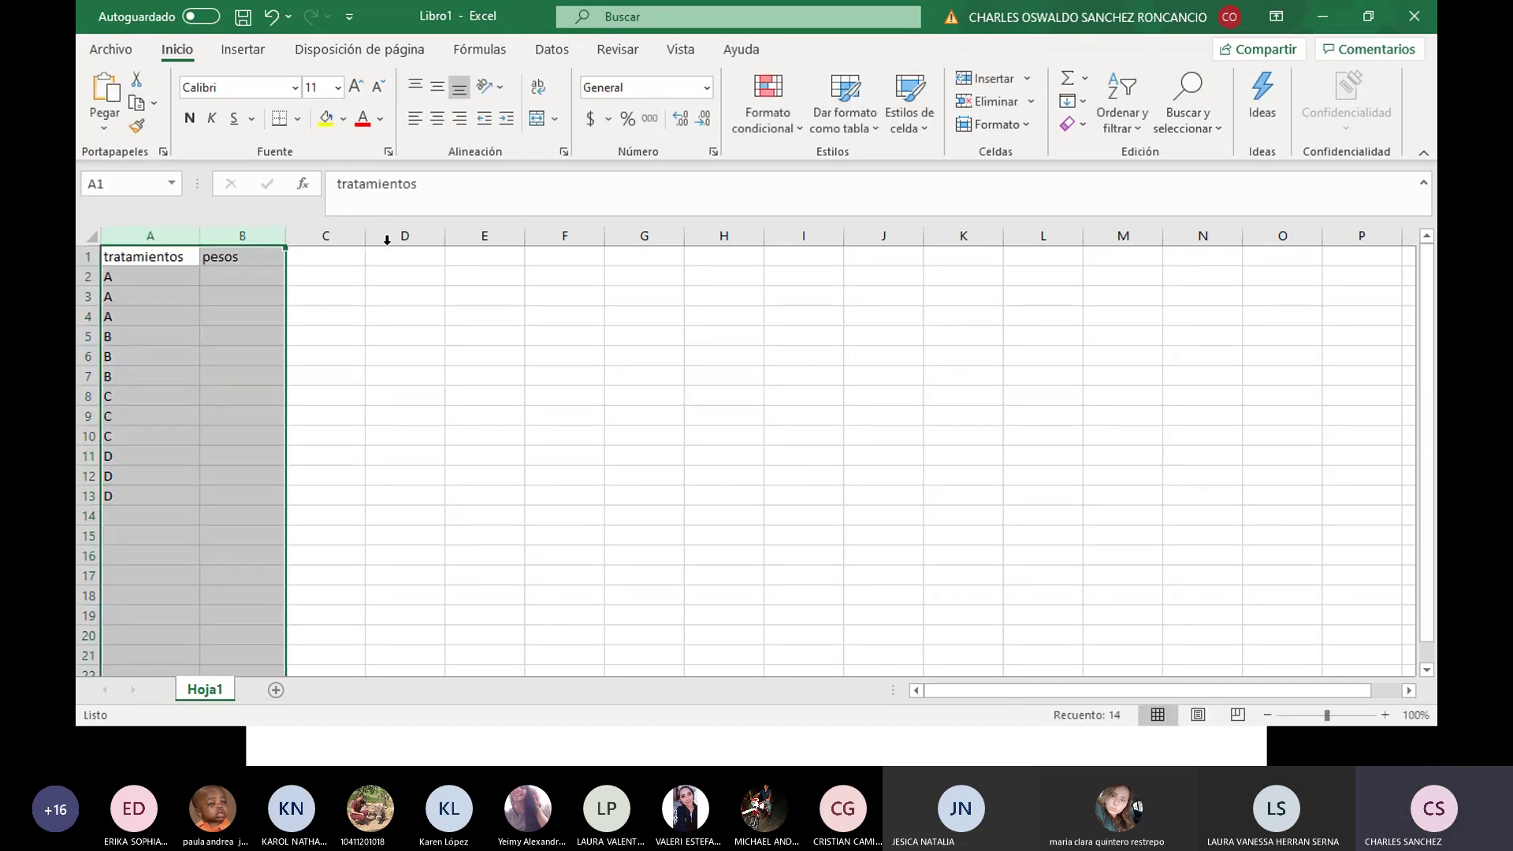
left_click(431, 125)
left_click(369, 458)
left_click_drag(185, 277, 160, 491)
Step: Look up the first treatment A weight on the PowerPoint slide and enter 1,04 in cell B2 of the Excel sheet
left_click(240, 275)
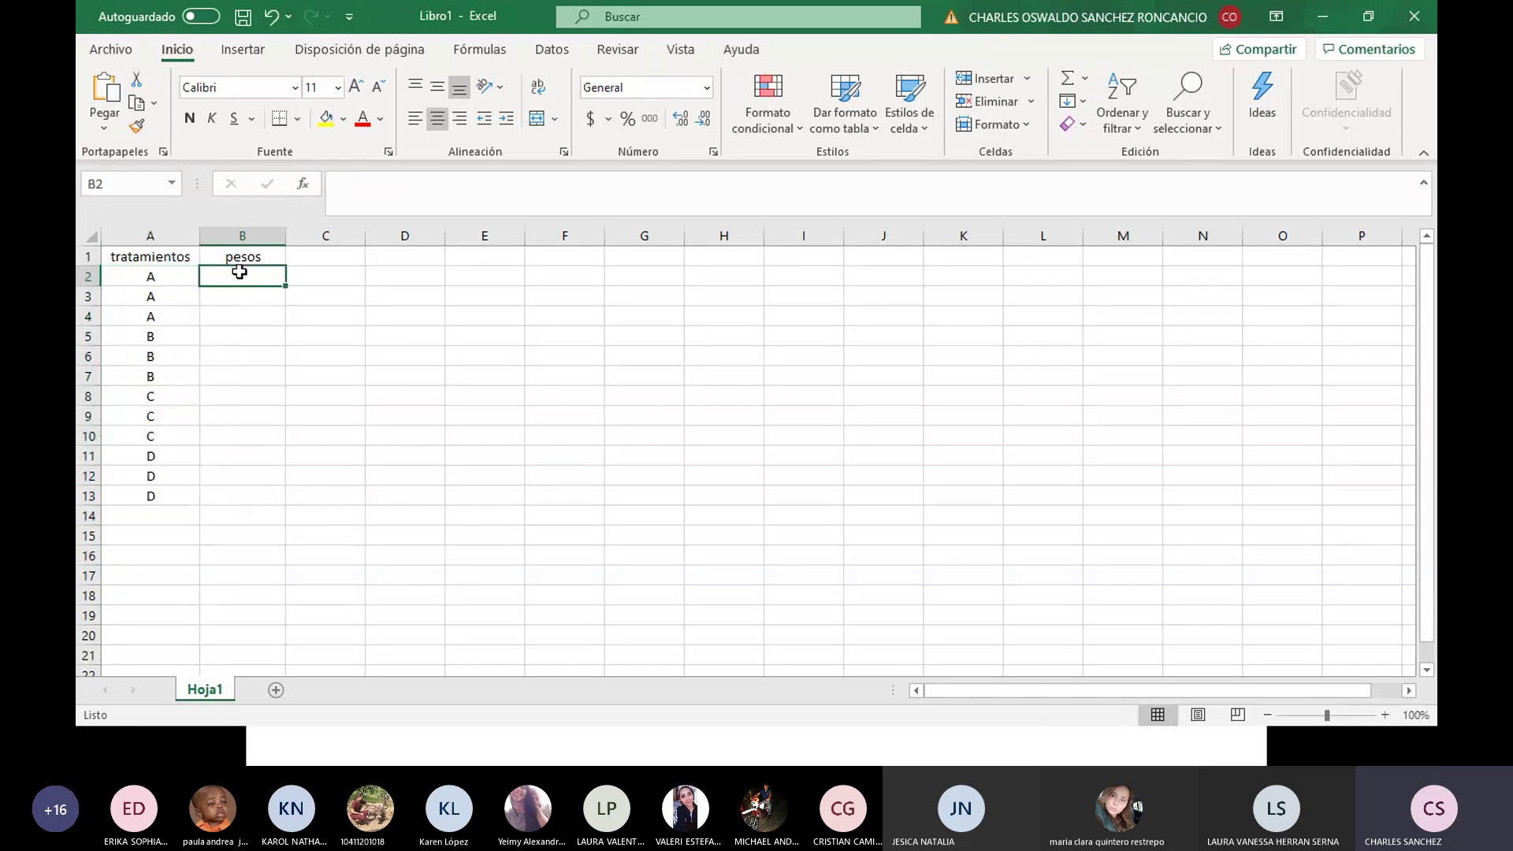
key("alt+Tab")
key("alt+Tab")
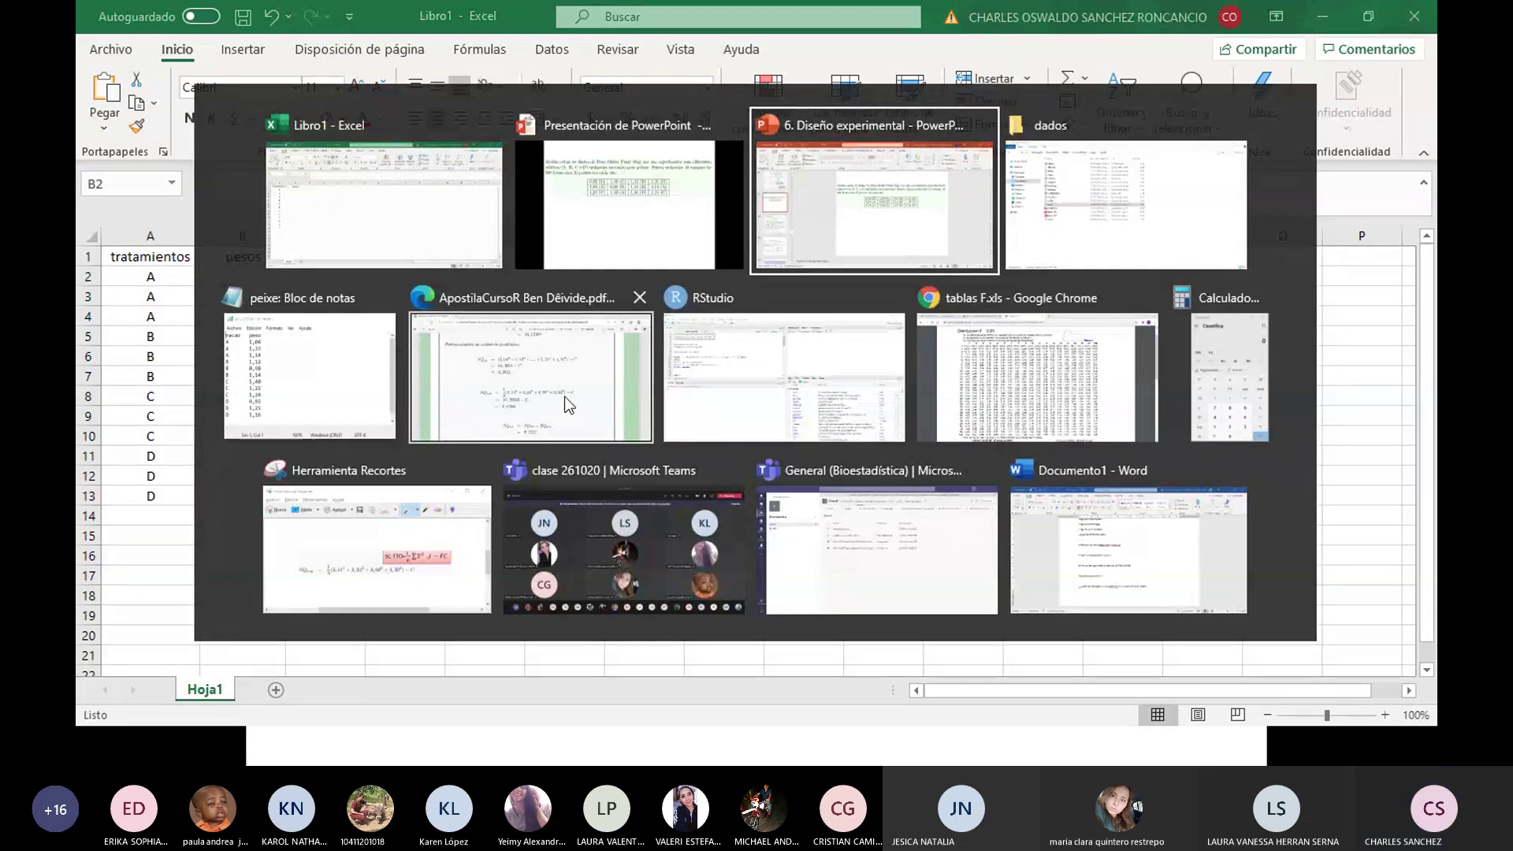
left_click(665, 189)
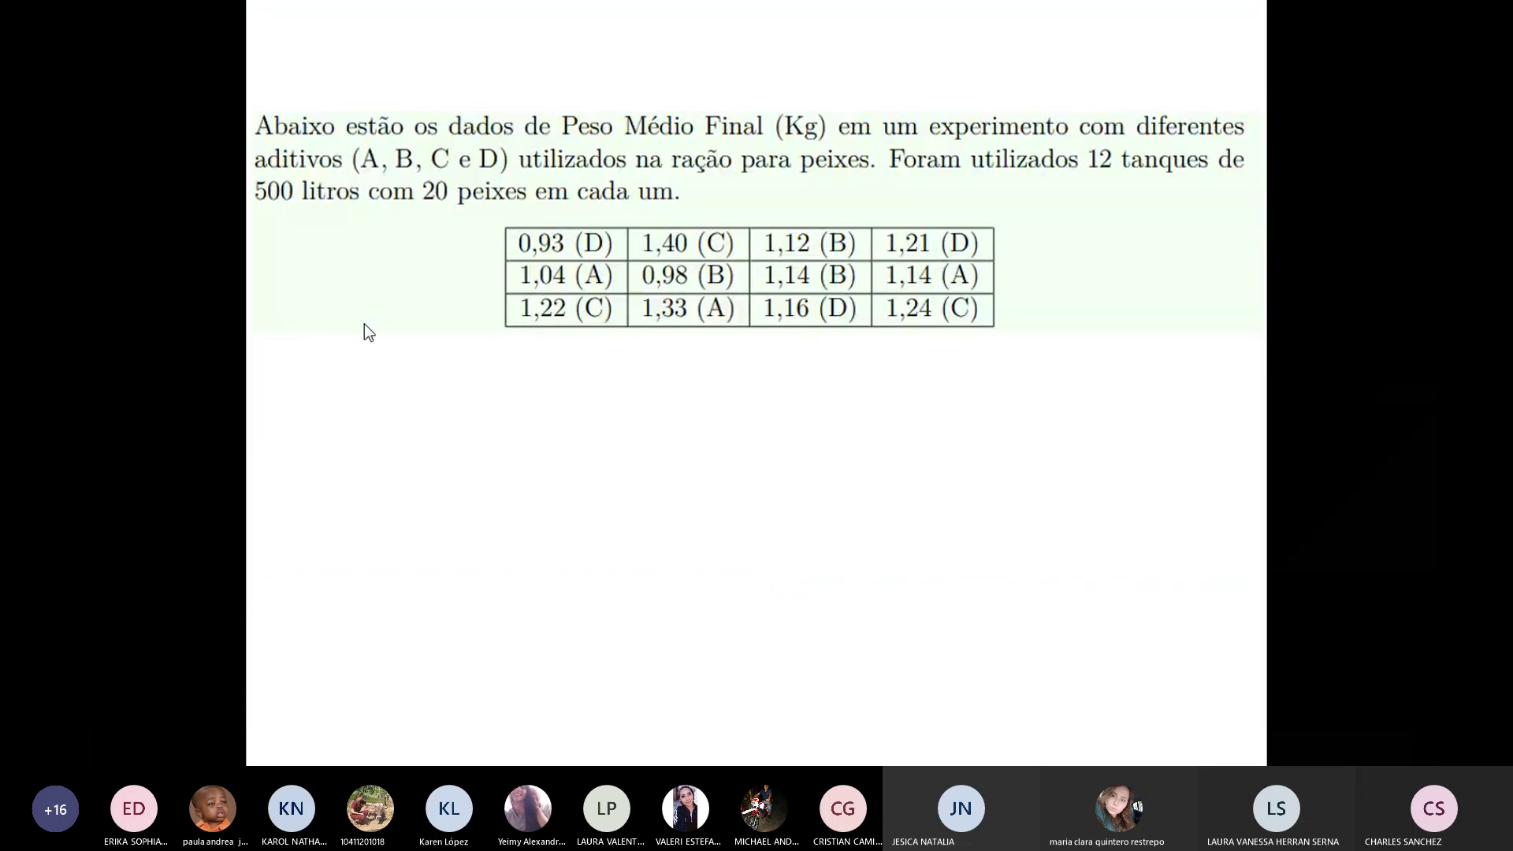
key("alt+Tab")
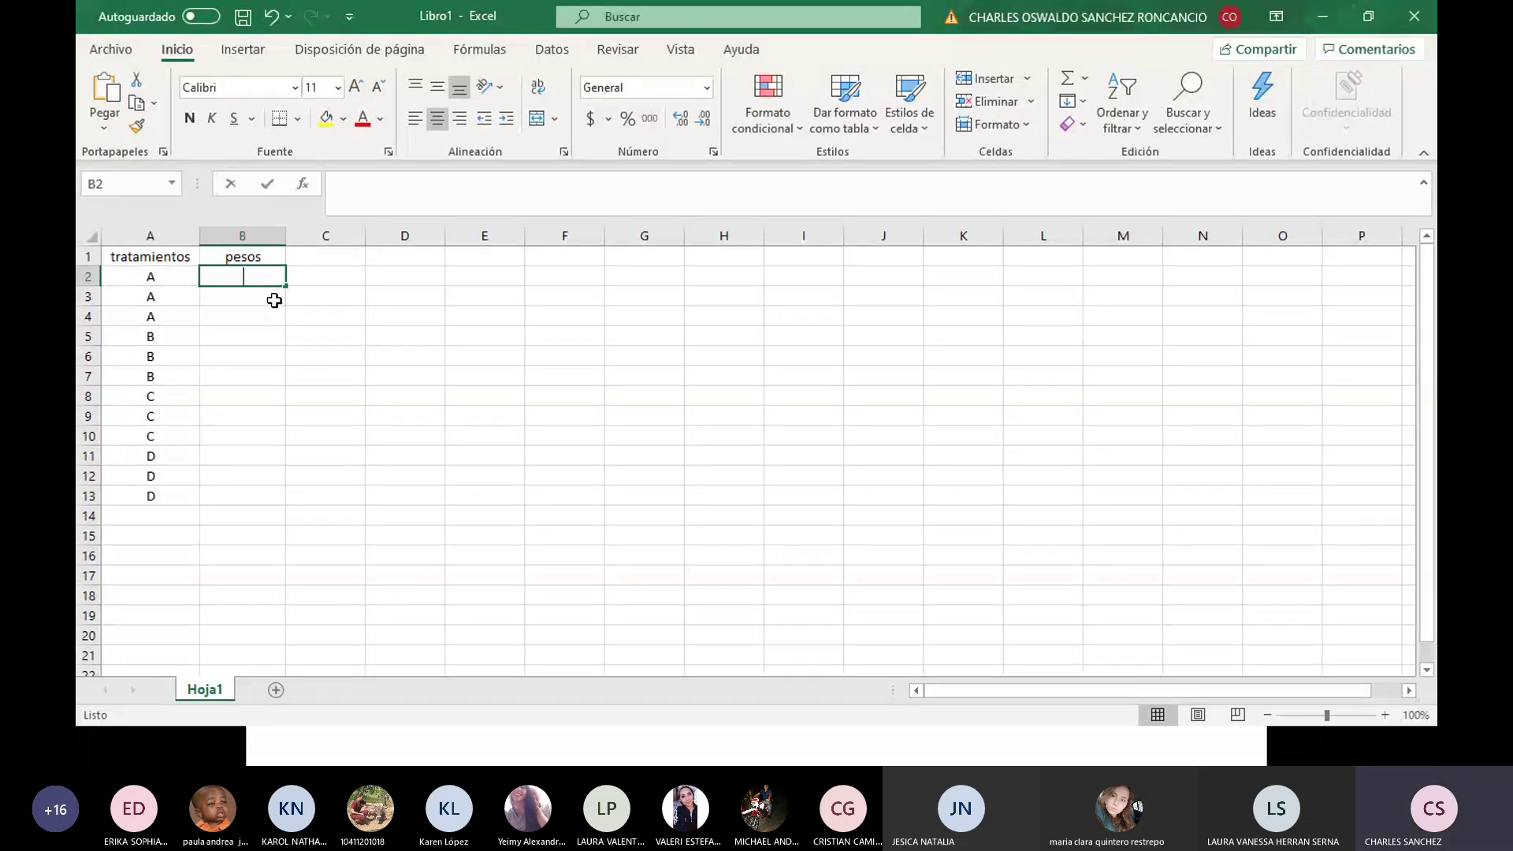
type("1,04")
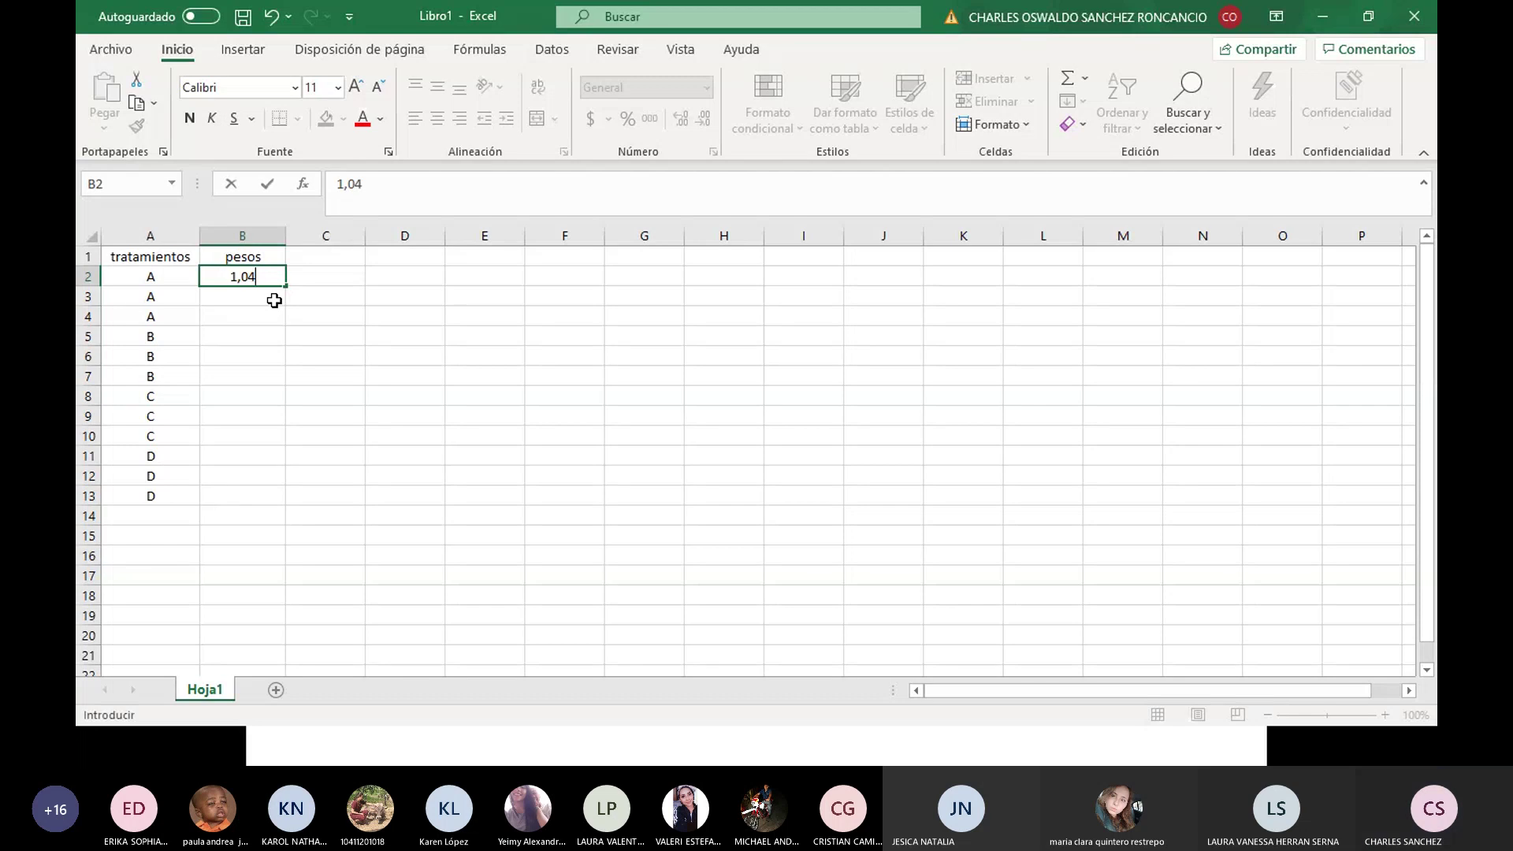
key("Return")
Step: Enter the remaining treatment A weights from the slide, 1,33 in cell B3 and 1,14 in cell B4
key("alt+Tab")
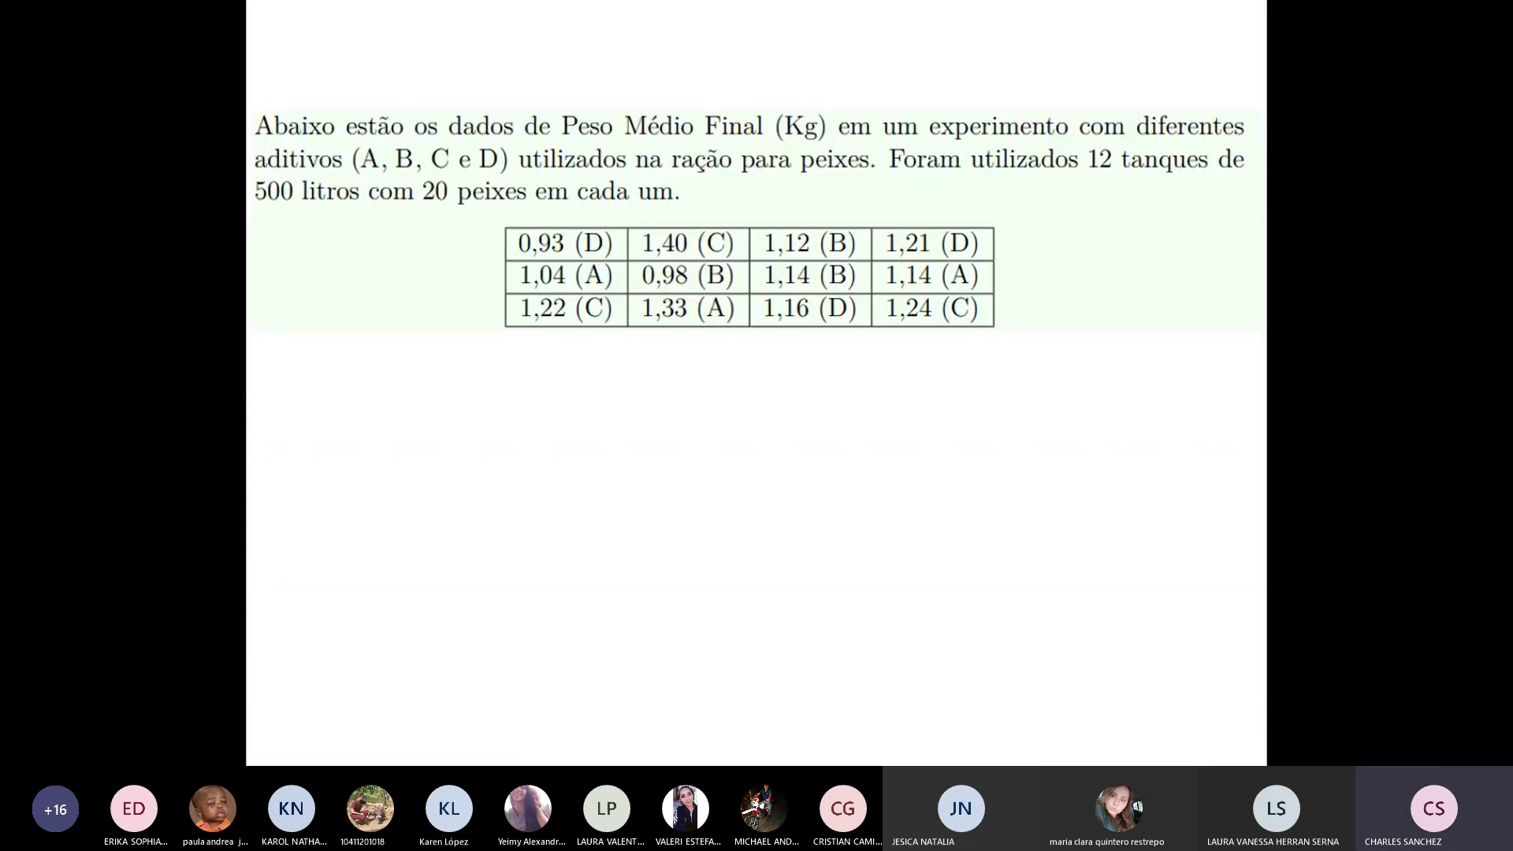
key("alt+Tab")
type("1,33")
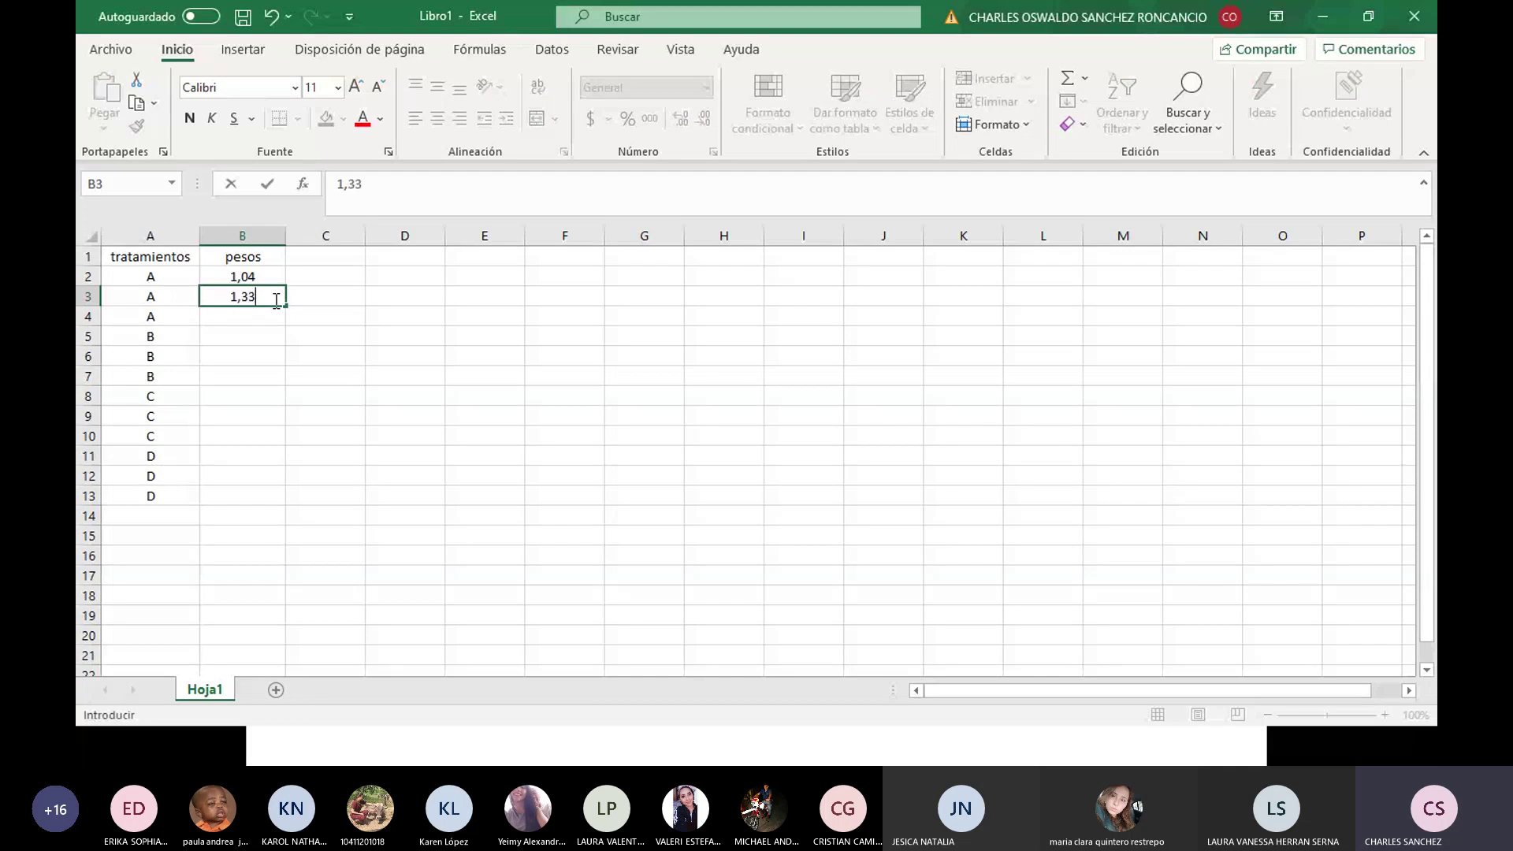
key("Return")
key("alt+Tab")
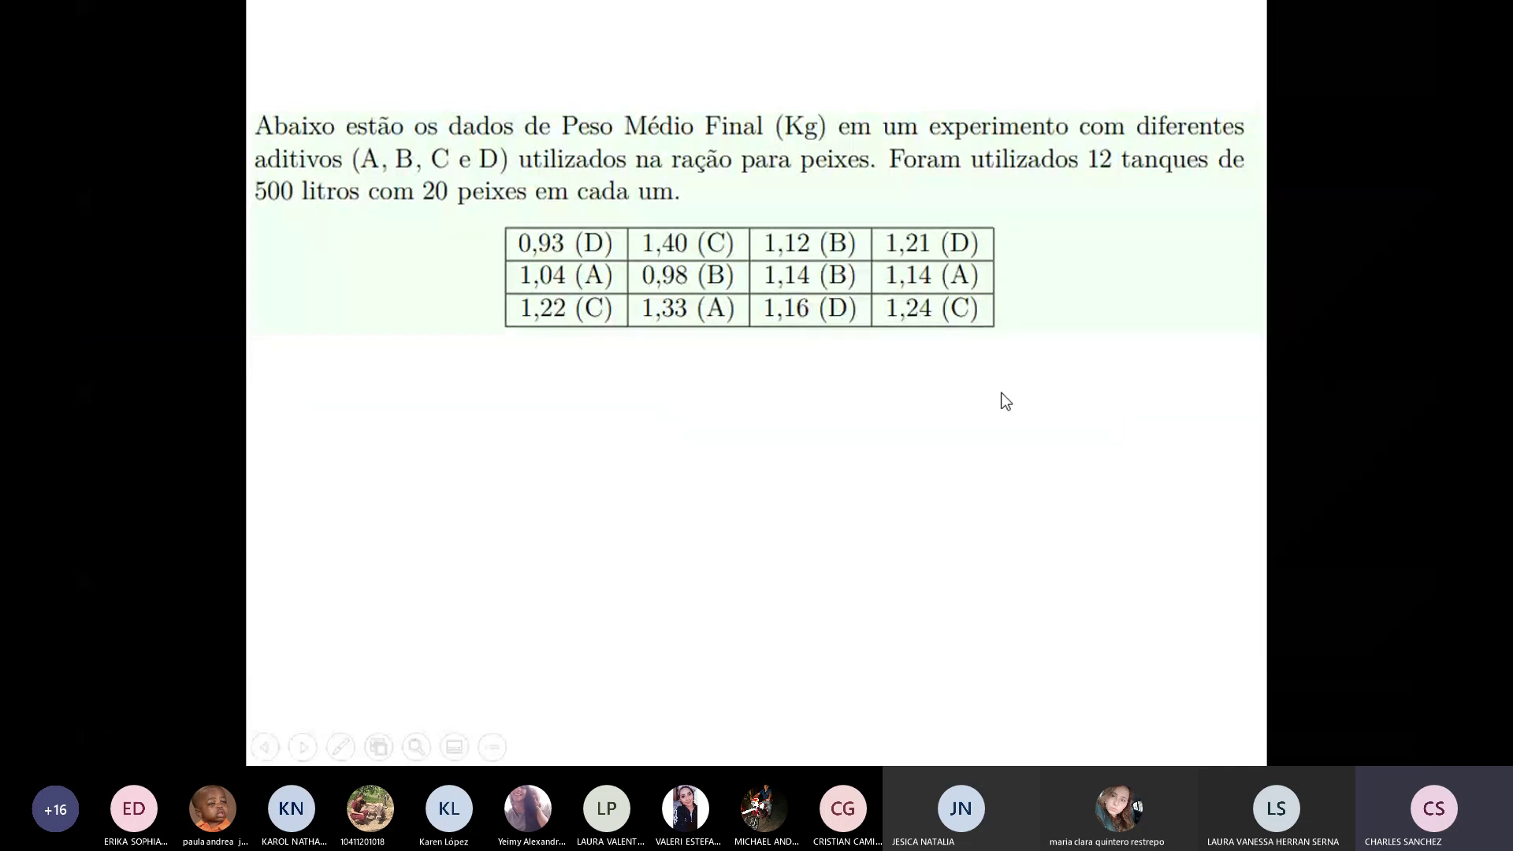
key("alt+Tab")
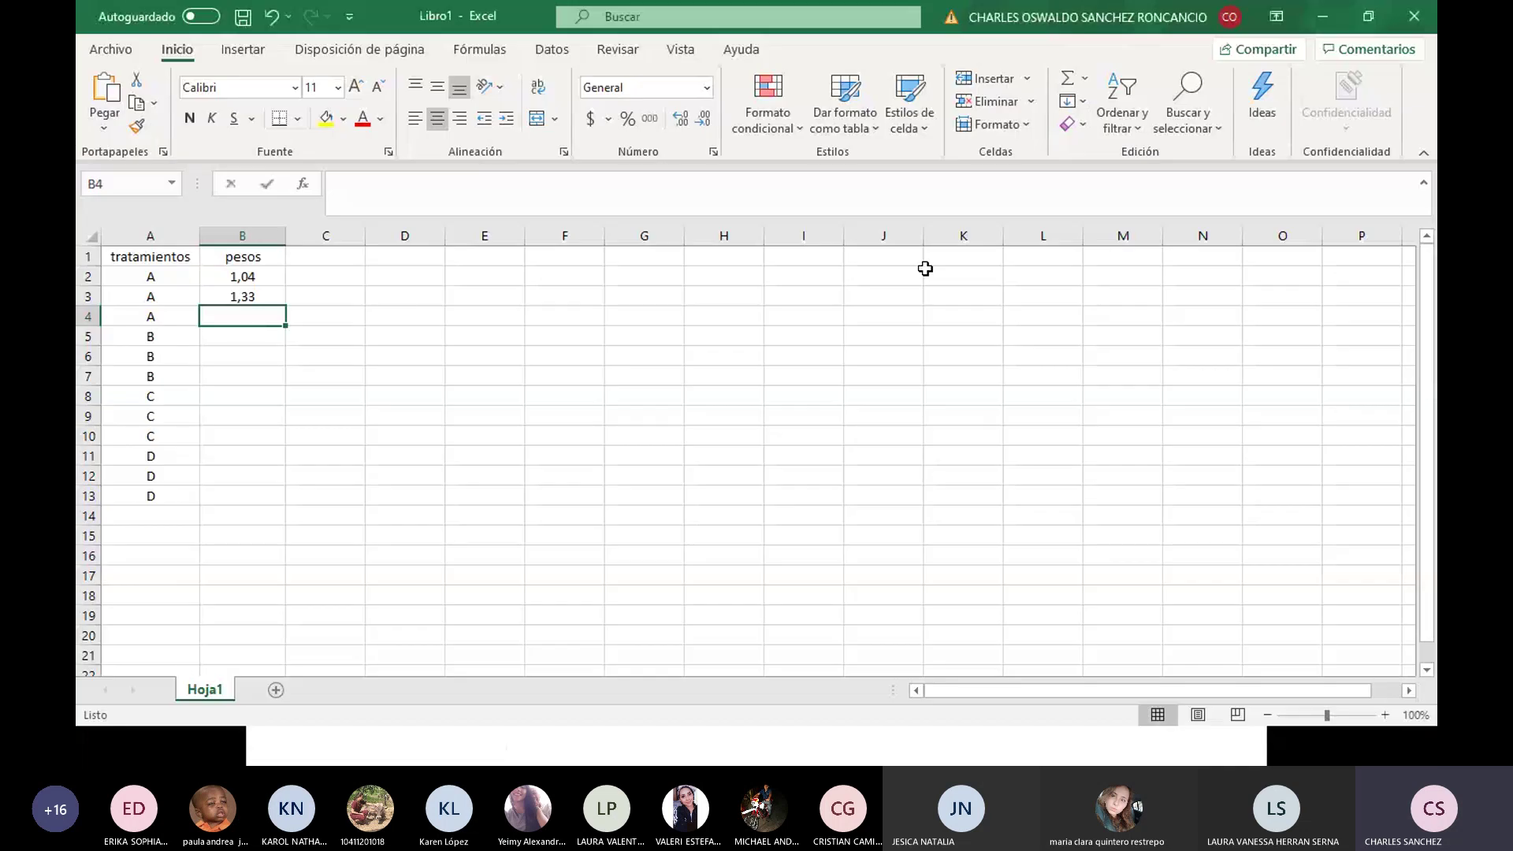
type("1,4")
key("Return")
key("Up")
type("1,14")
key("Return")
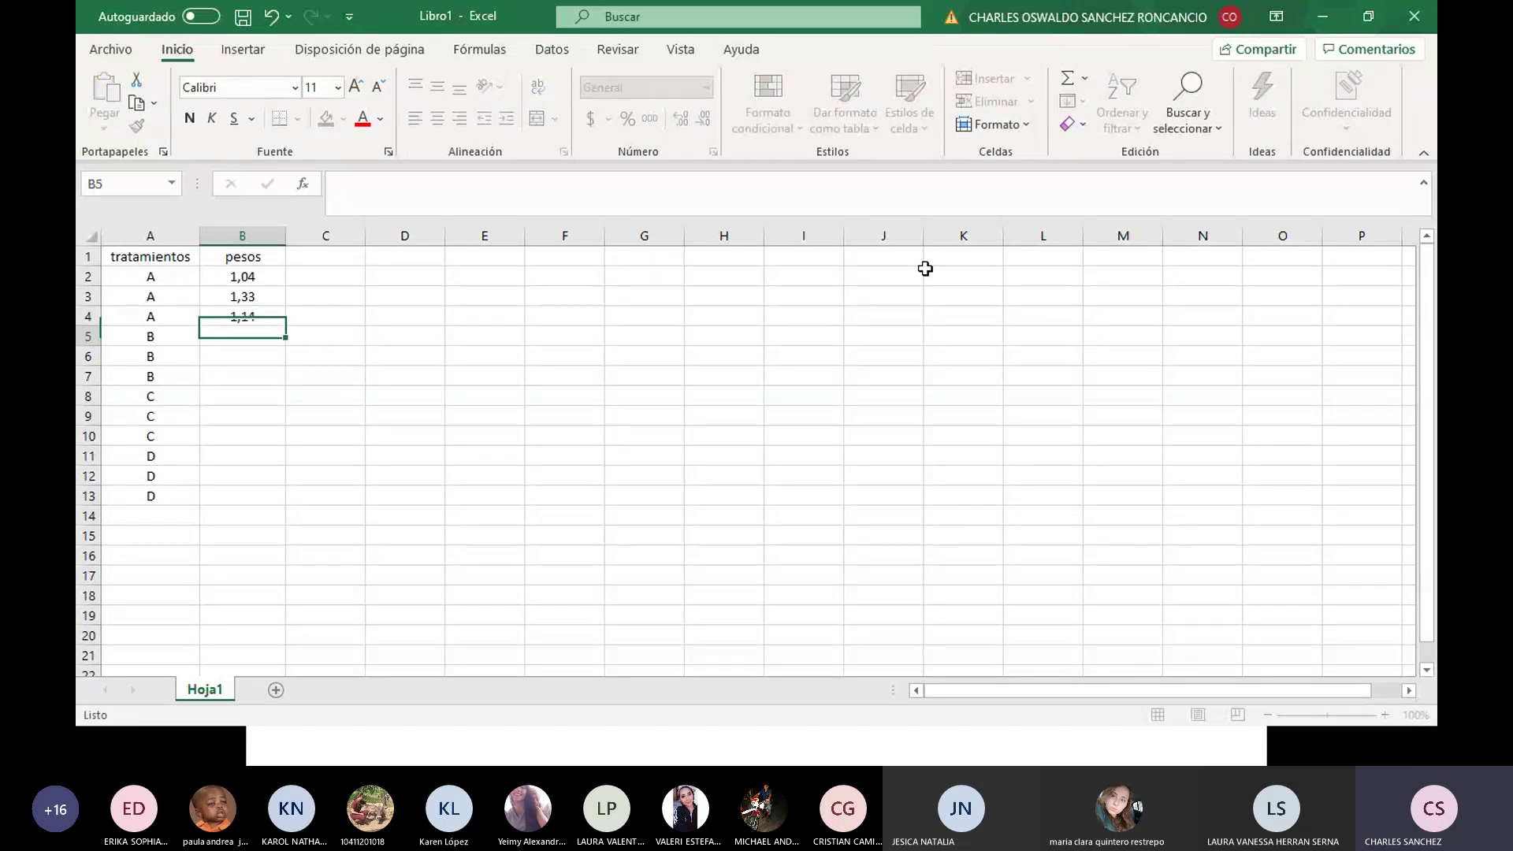
Step: Check the weights per treatment in the slide's repetitions table and in the peixe text file
key("alt+Tab")
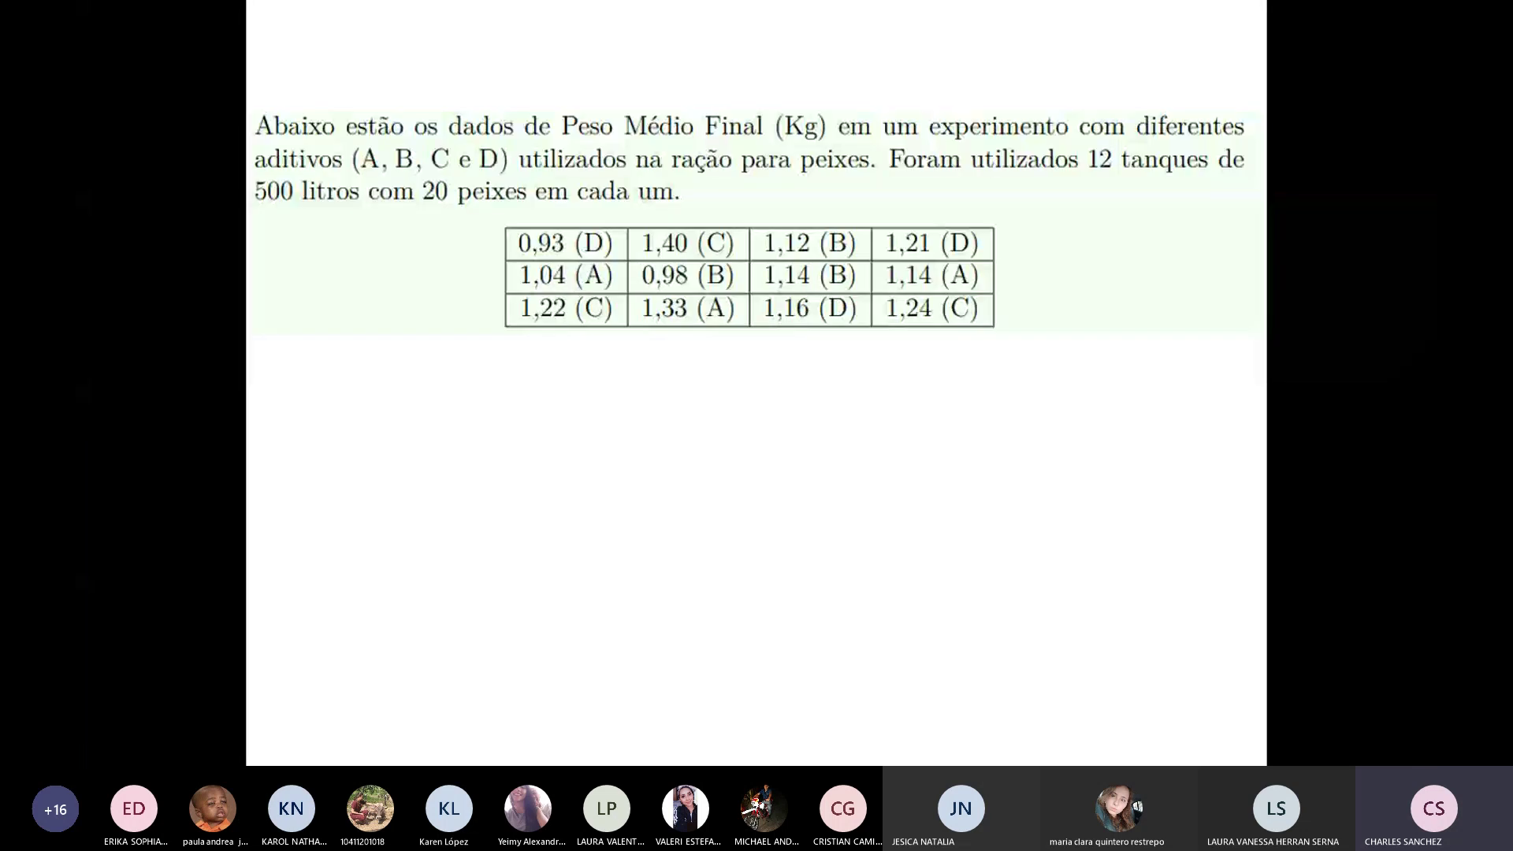
scroll(756, 378, "down", 5)
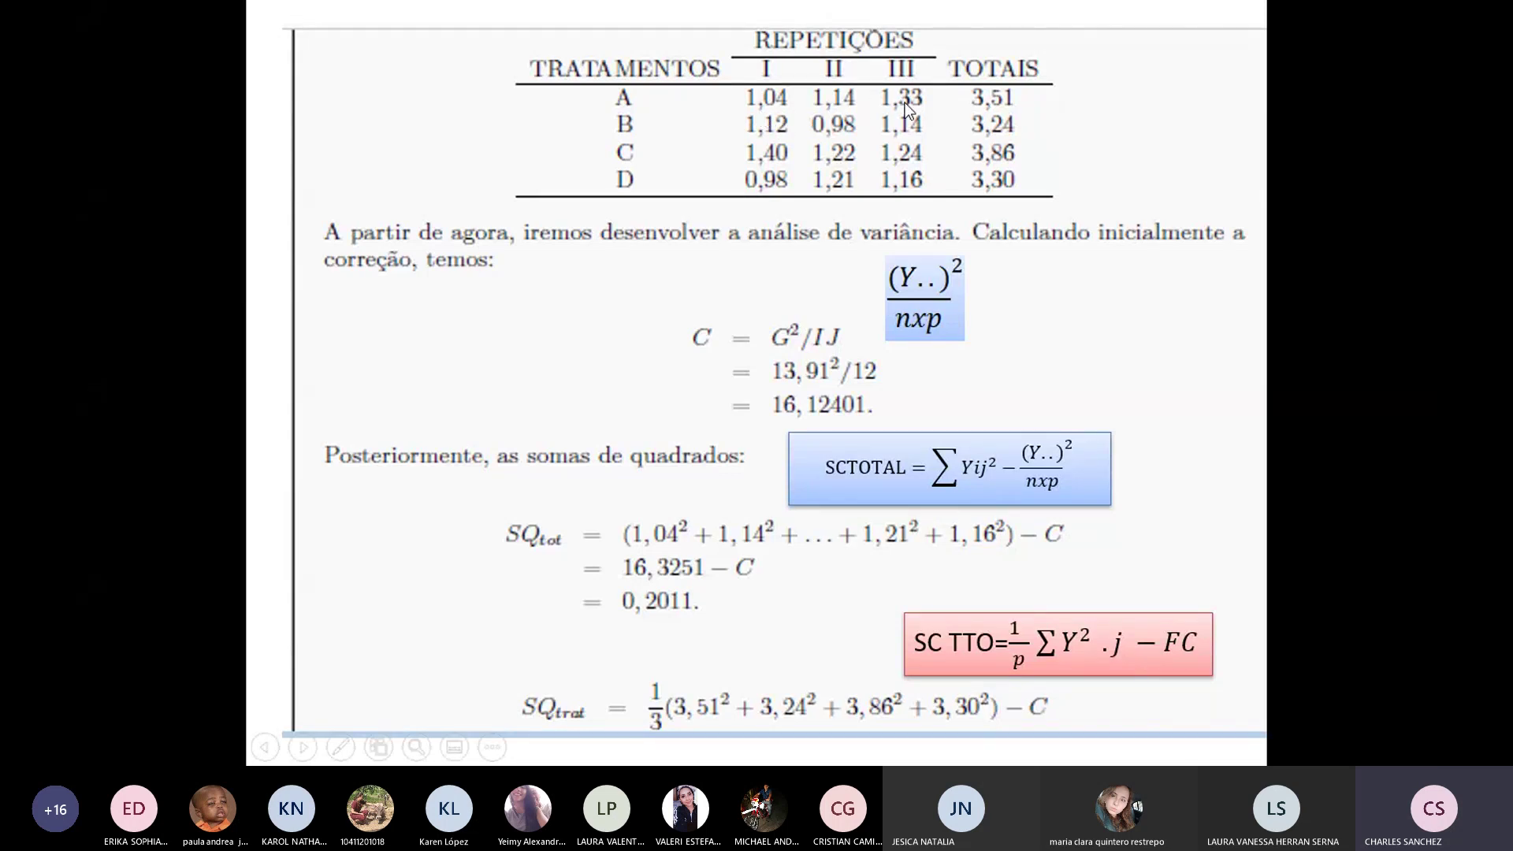
key("alt+Tab")
key("alt+Tab")
key("alt+Tab")
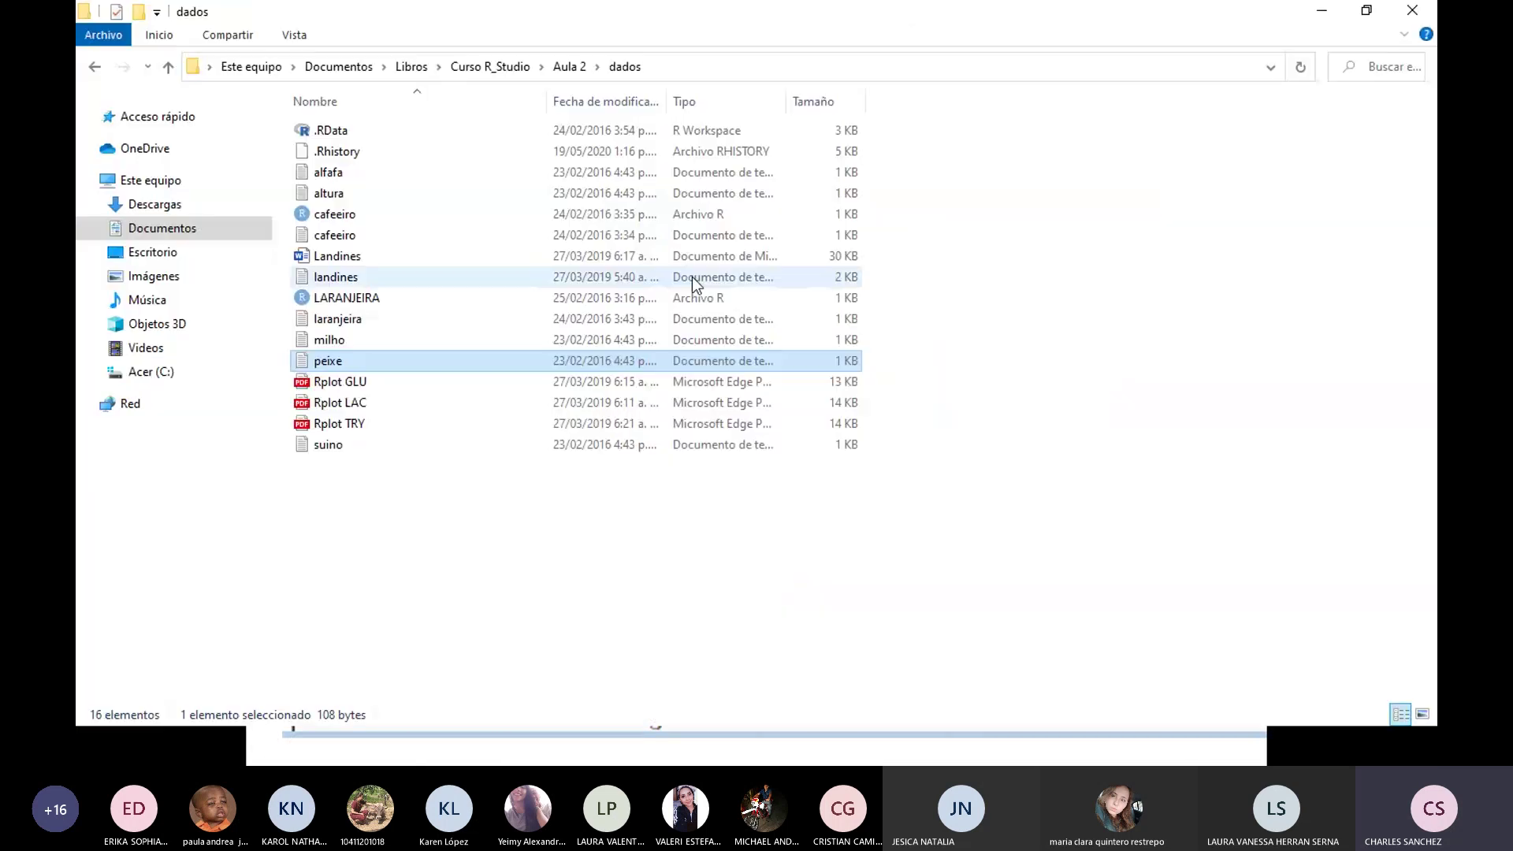
double_click(402, 358)
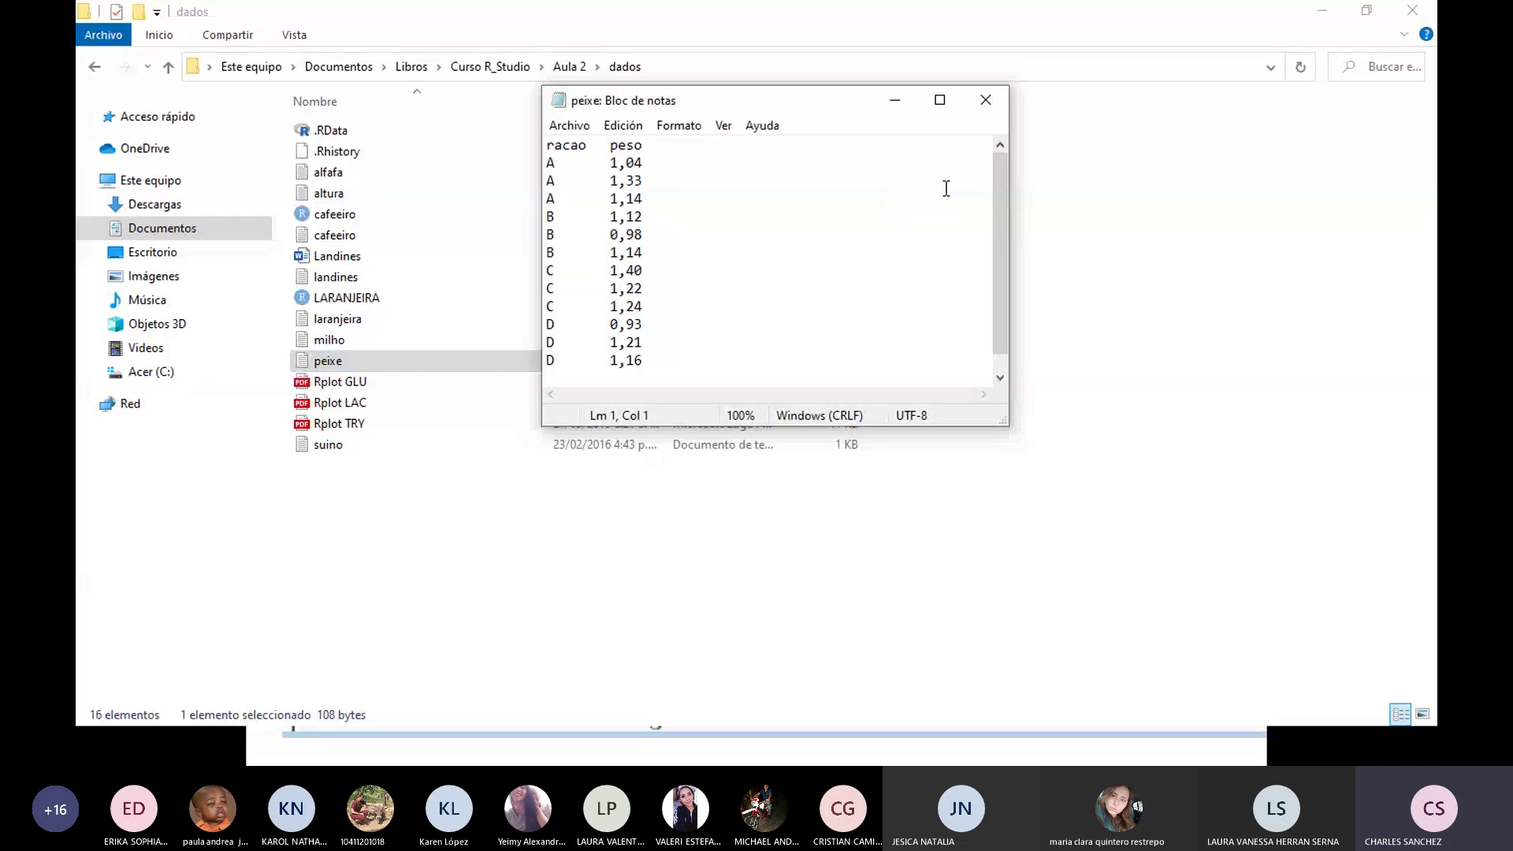
left_click(994, 103)
key("alt+Tab")
key("alt+Tab")
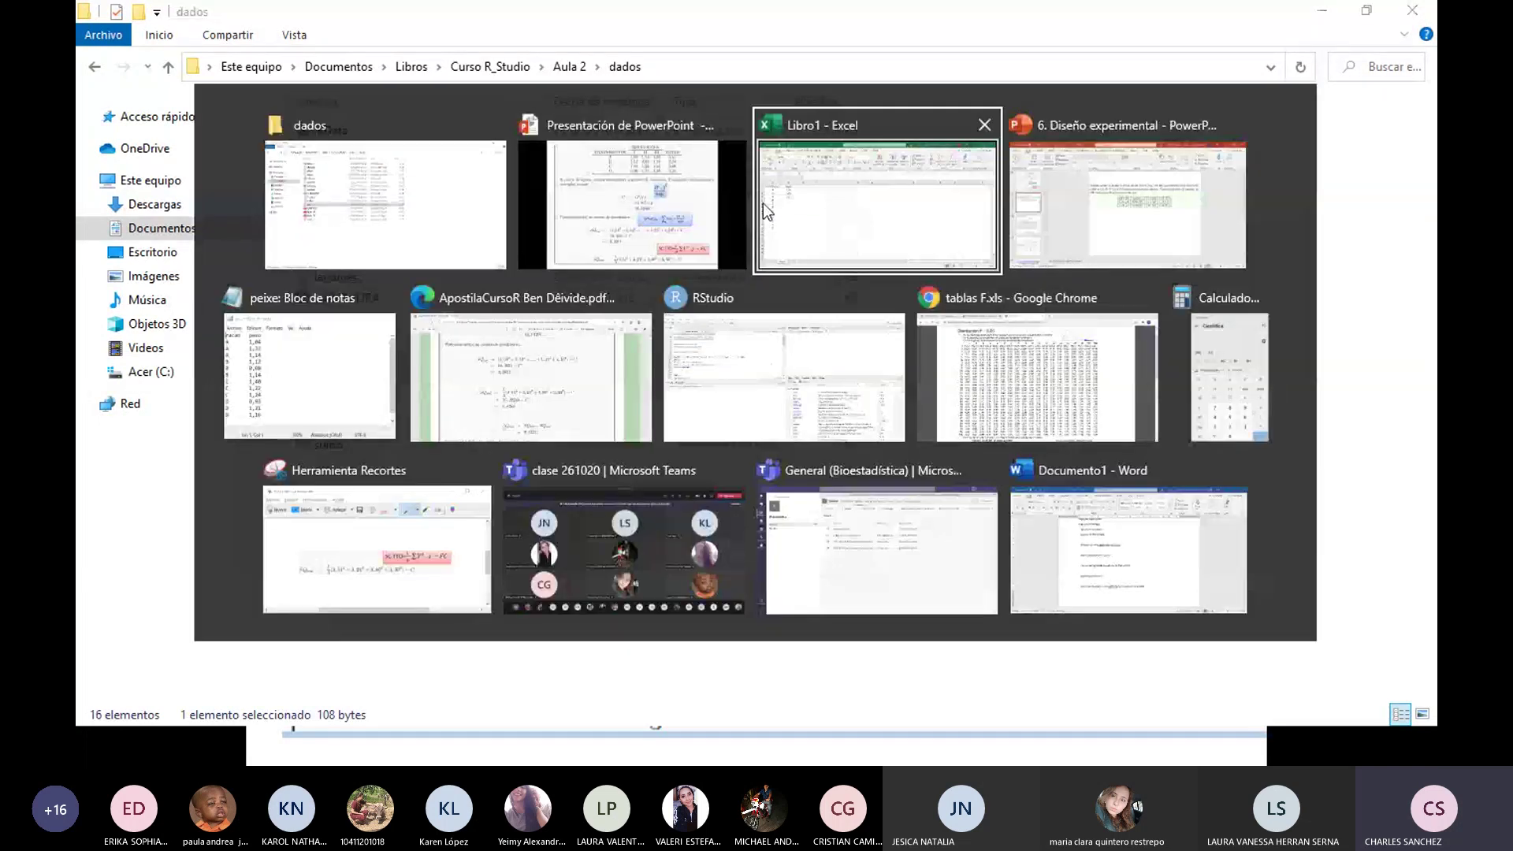
key("alt+Tab")
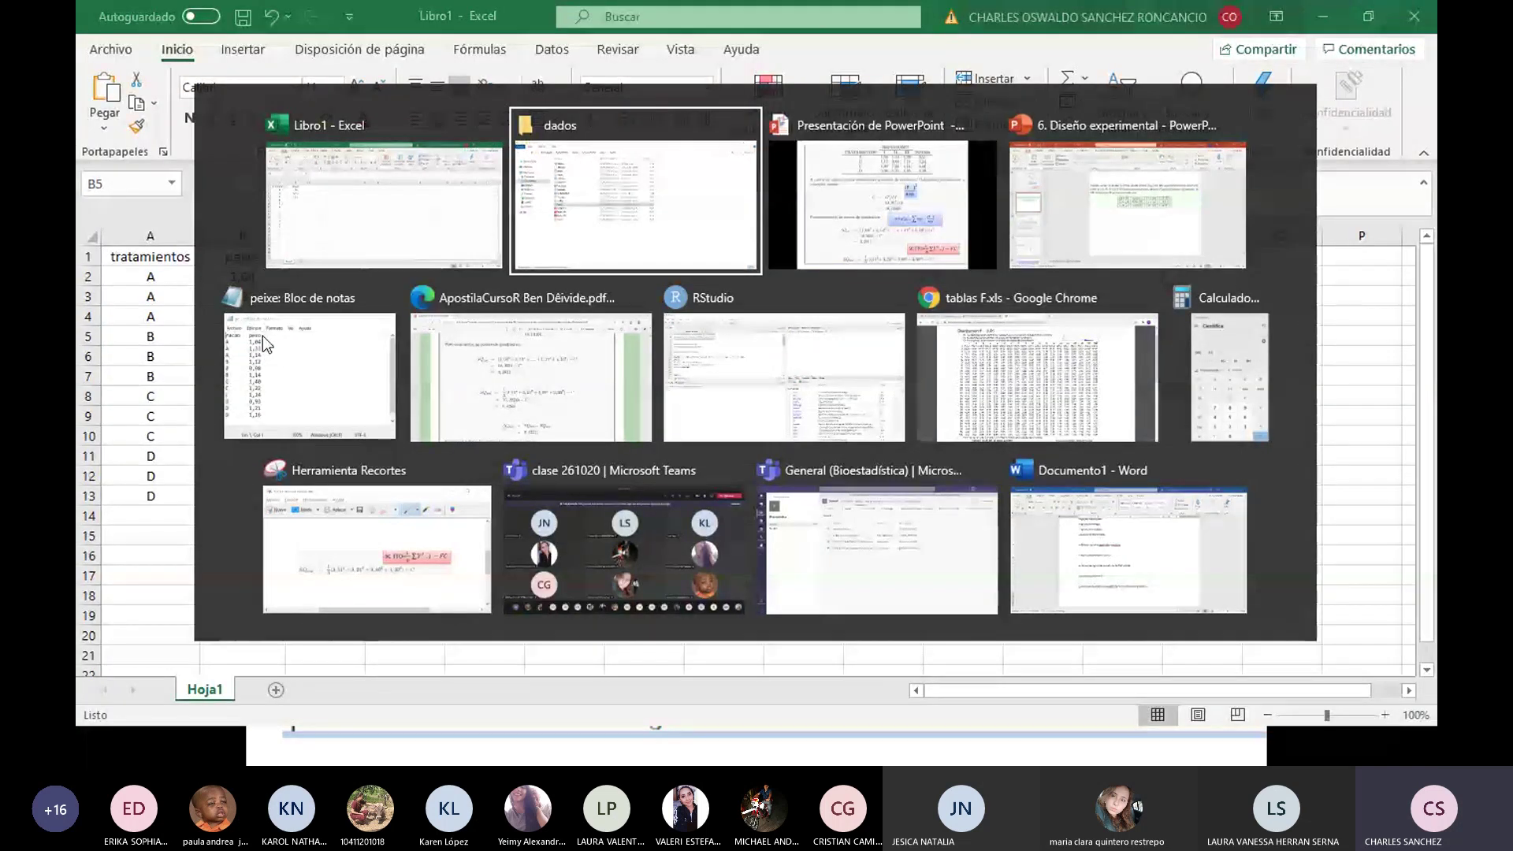
key("alt+Tab")
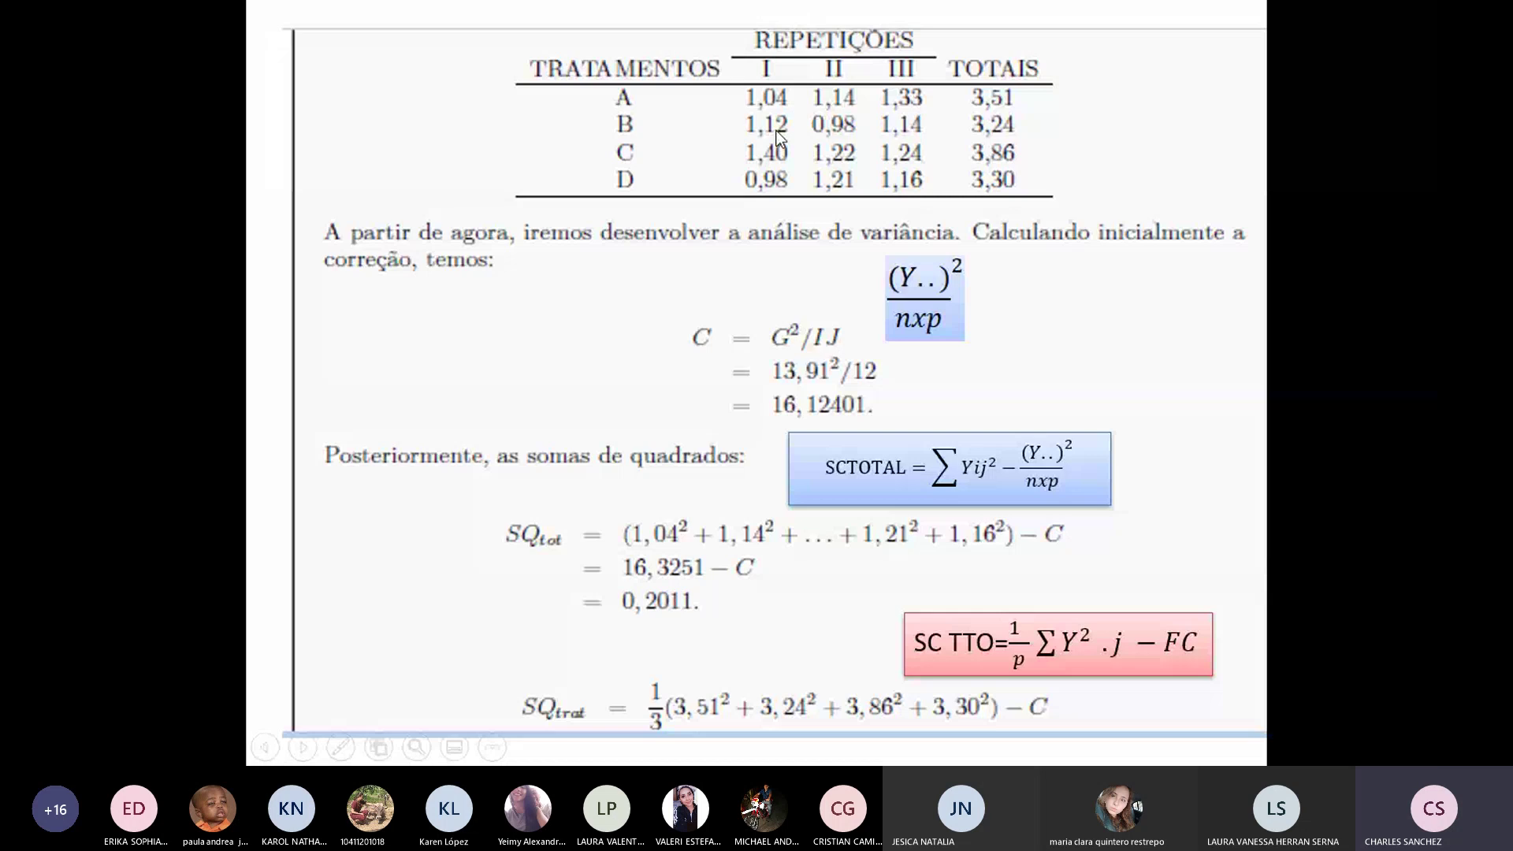
Step: Enter the first treatment B weight, 1,12, in cell B5 of the Excel sheet
key("alt+Tab")
type("1,")
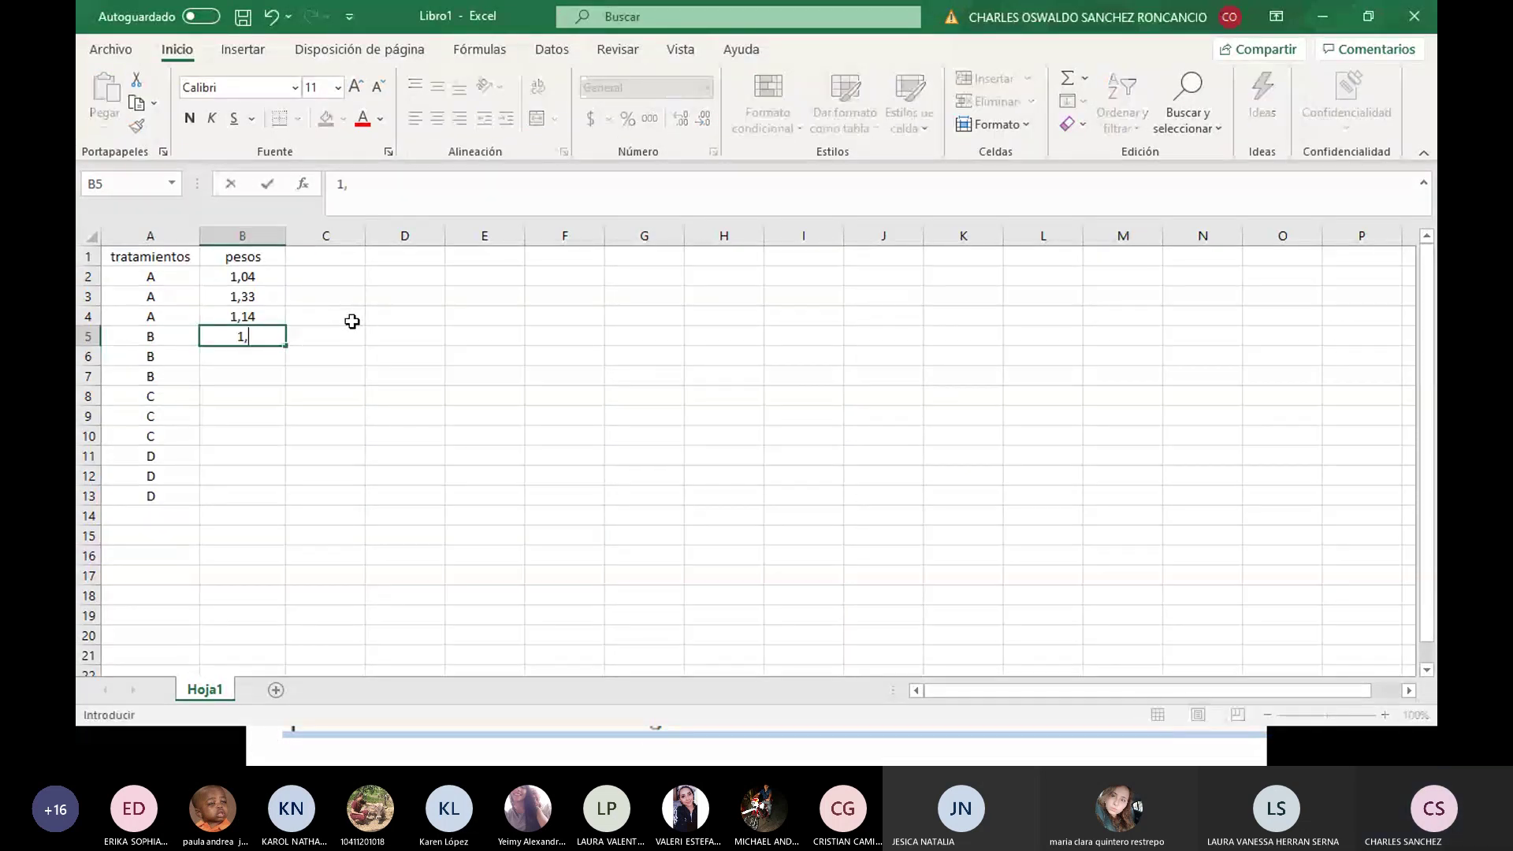
type("12")
key("Return")
Step: Highlight the treatment A weights 1,04, 1,33 and 1,14 in yellow in the slide's data table
key("alt+Tab")
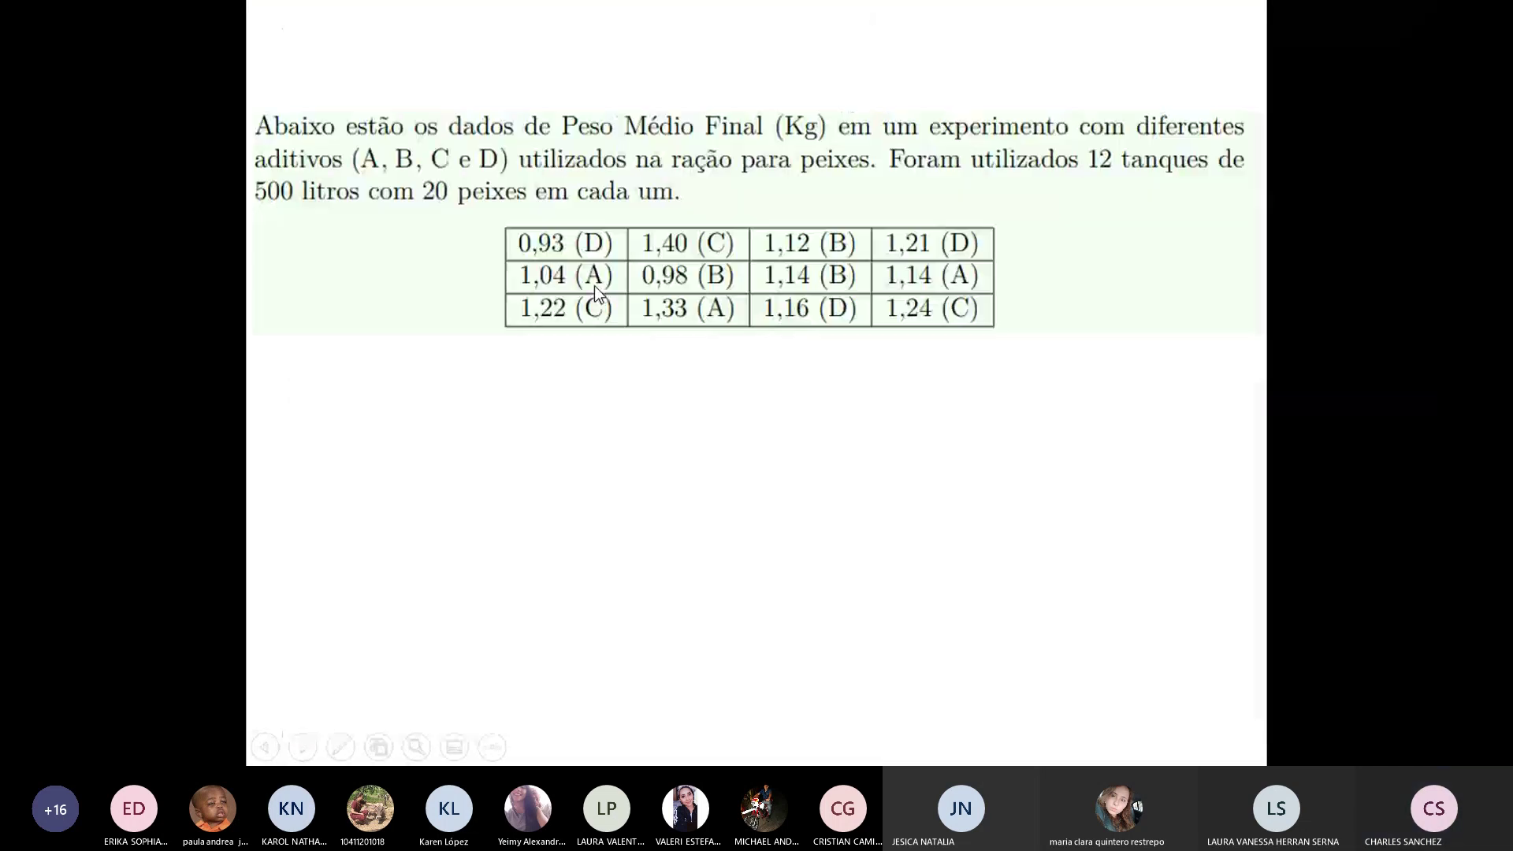
left_click(350, 751)
left_click(256, 618)
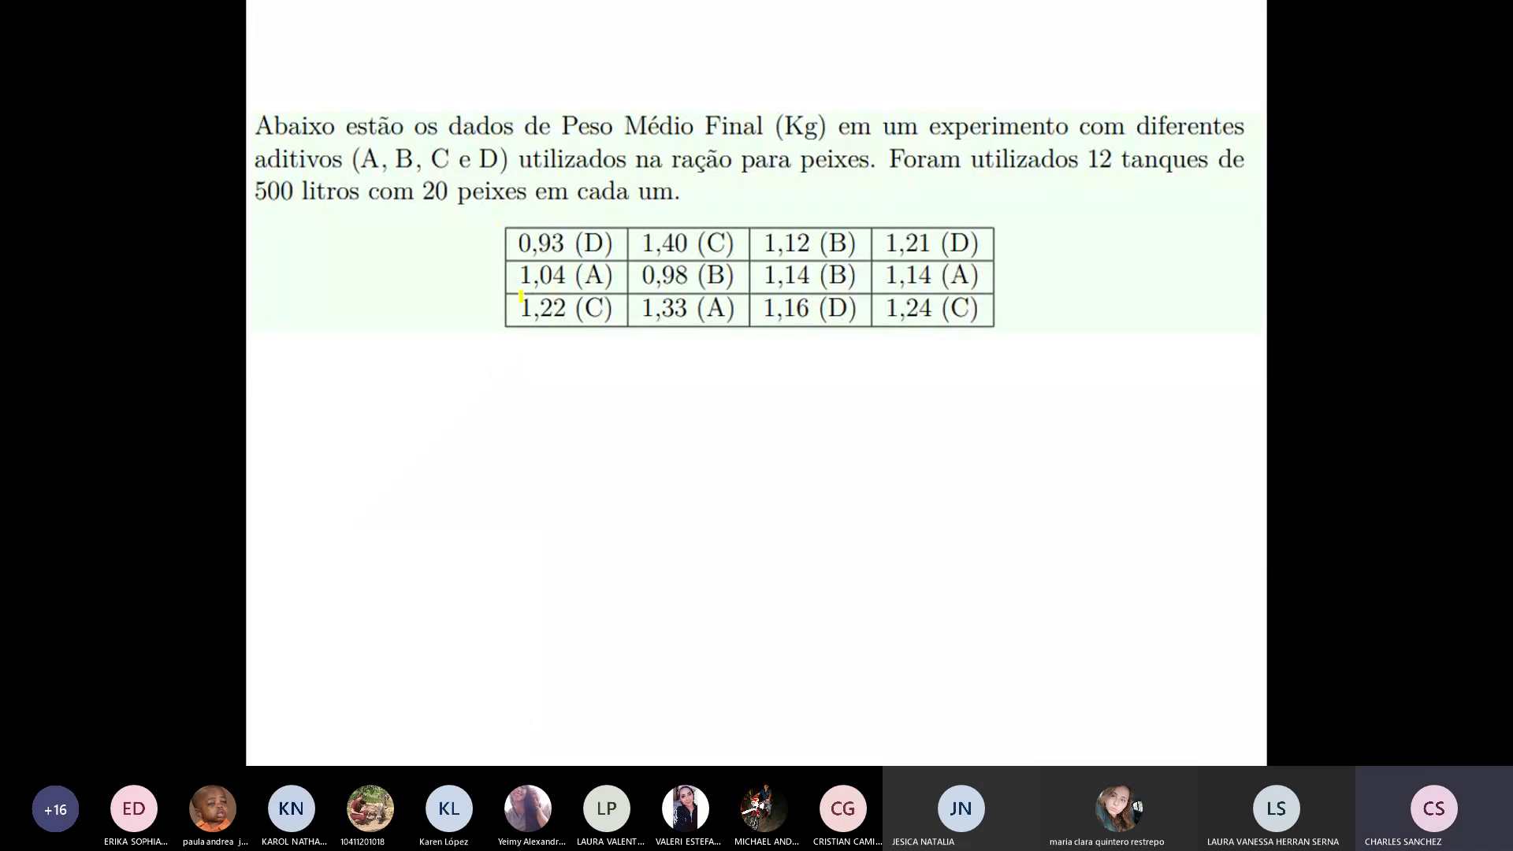
mouse_move(520, 296)
left_mouse_down()
mouse_move(580, 250)
mouse_move(599, 272)
mouse_move(591, 287)
mouse_move(758, 319)
left_mouse_up()
left_click_drag(887, 276, 992, 288)
key("alt+Tab")
key("alt+Tab")
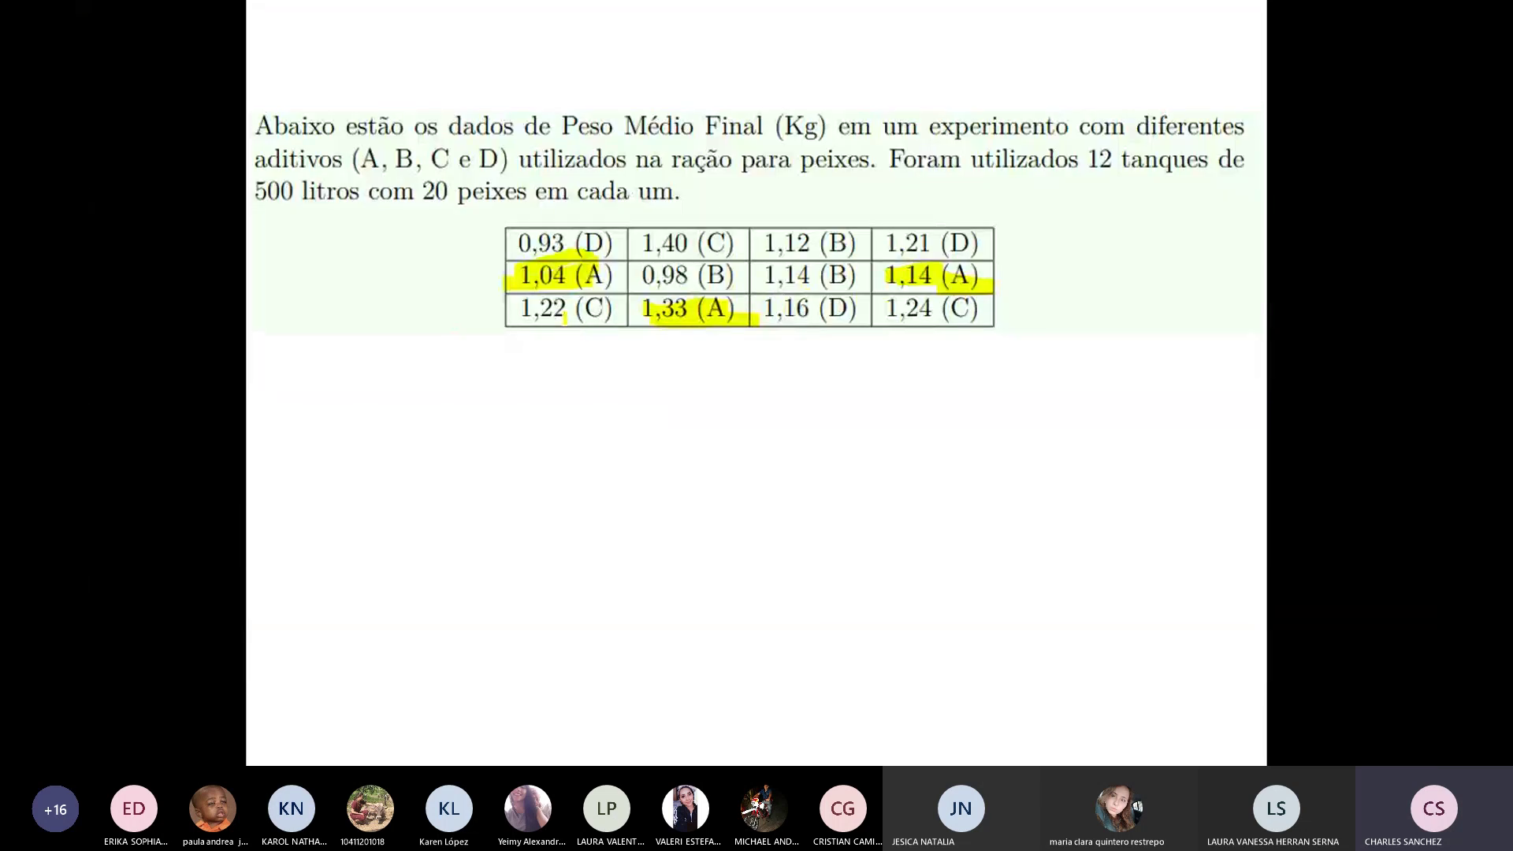
Step: Highlight the treatment B weights 1,12 and 1,14 on the slide and enter 1,14 in cell B6 of the sheet
key("alt+Tab")
key("alt+Tab")
mouse_move(761, 243)
left_mouse_down()
mouse_move(820, 236)
mouse_move(758, 254)
mouse_move(845, 262)
mouse_move(787, 289)
left_mouse_up()
key("alt+Tab")
type("1")
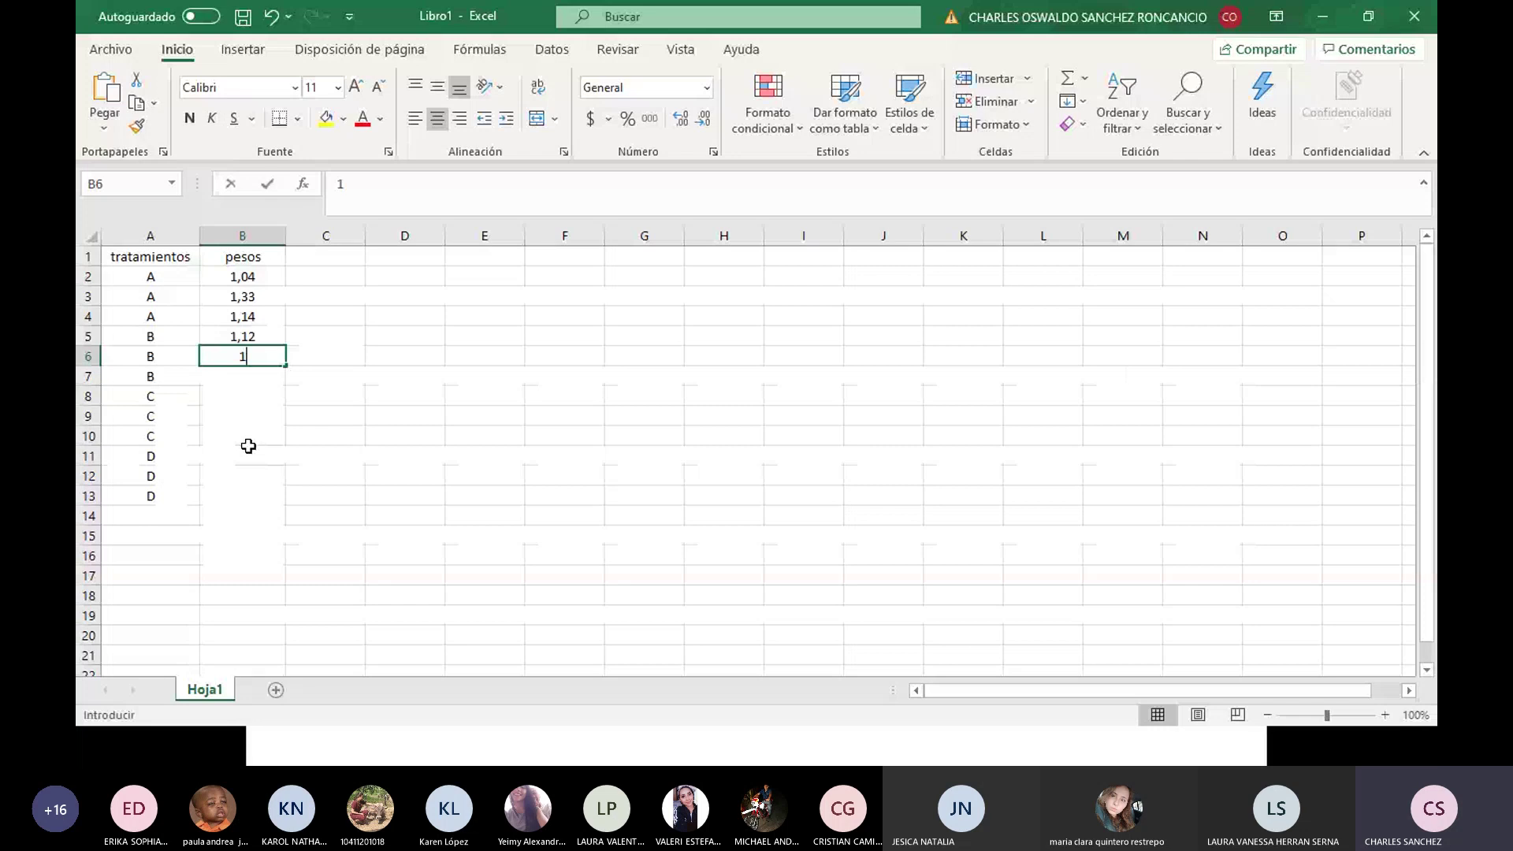
type(",14")
key("Return")
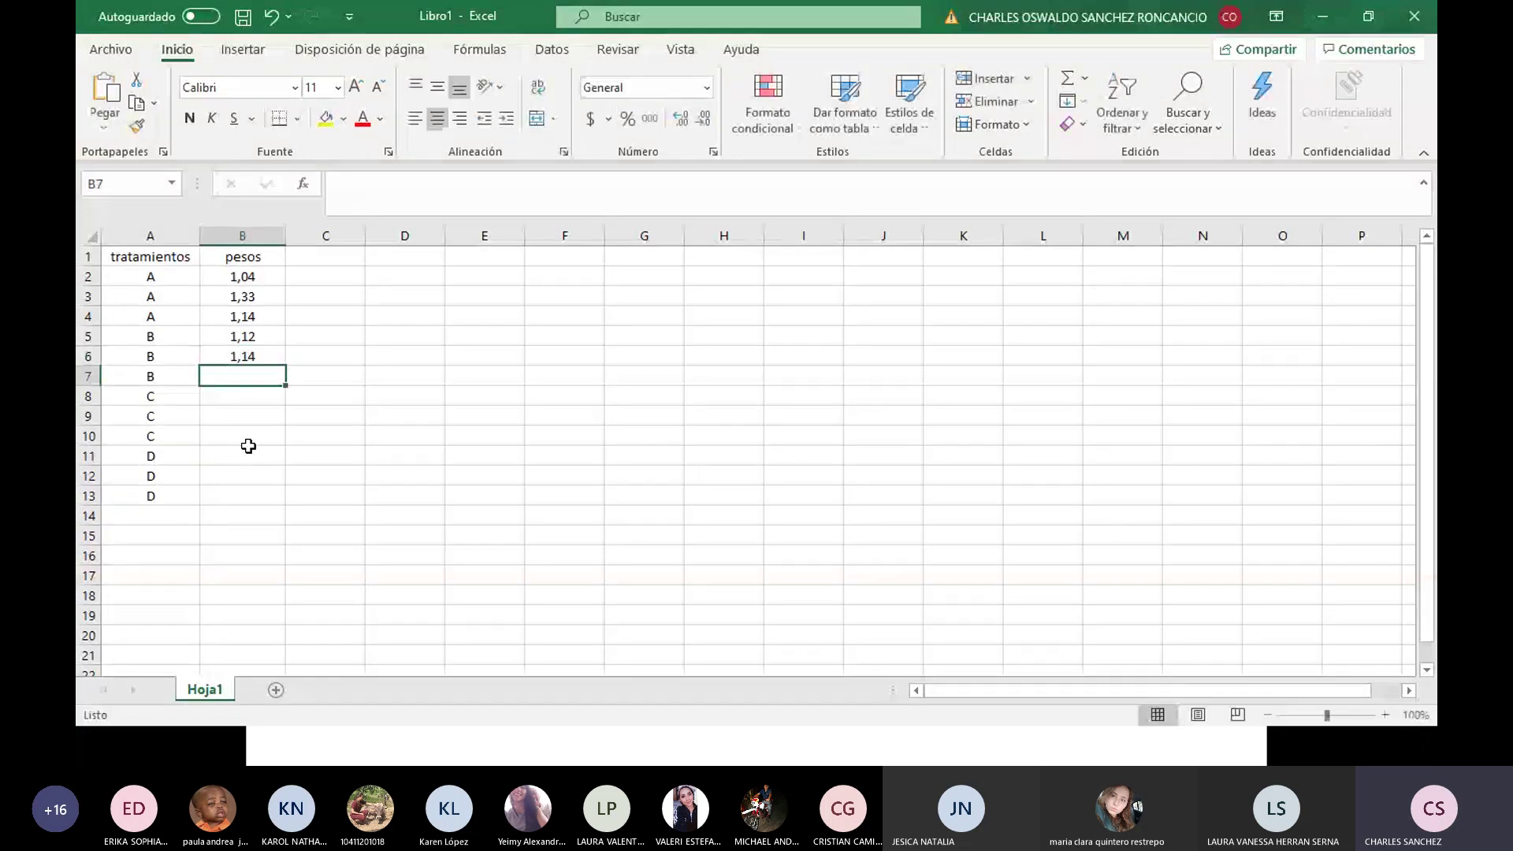
Step: Highlight the treatment B weight 0,98 on the slide and enter it in cell B7 of the sheet
key("alt+Tab")
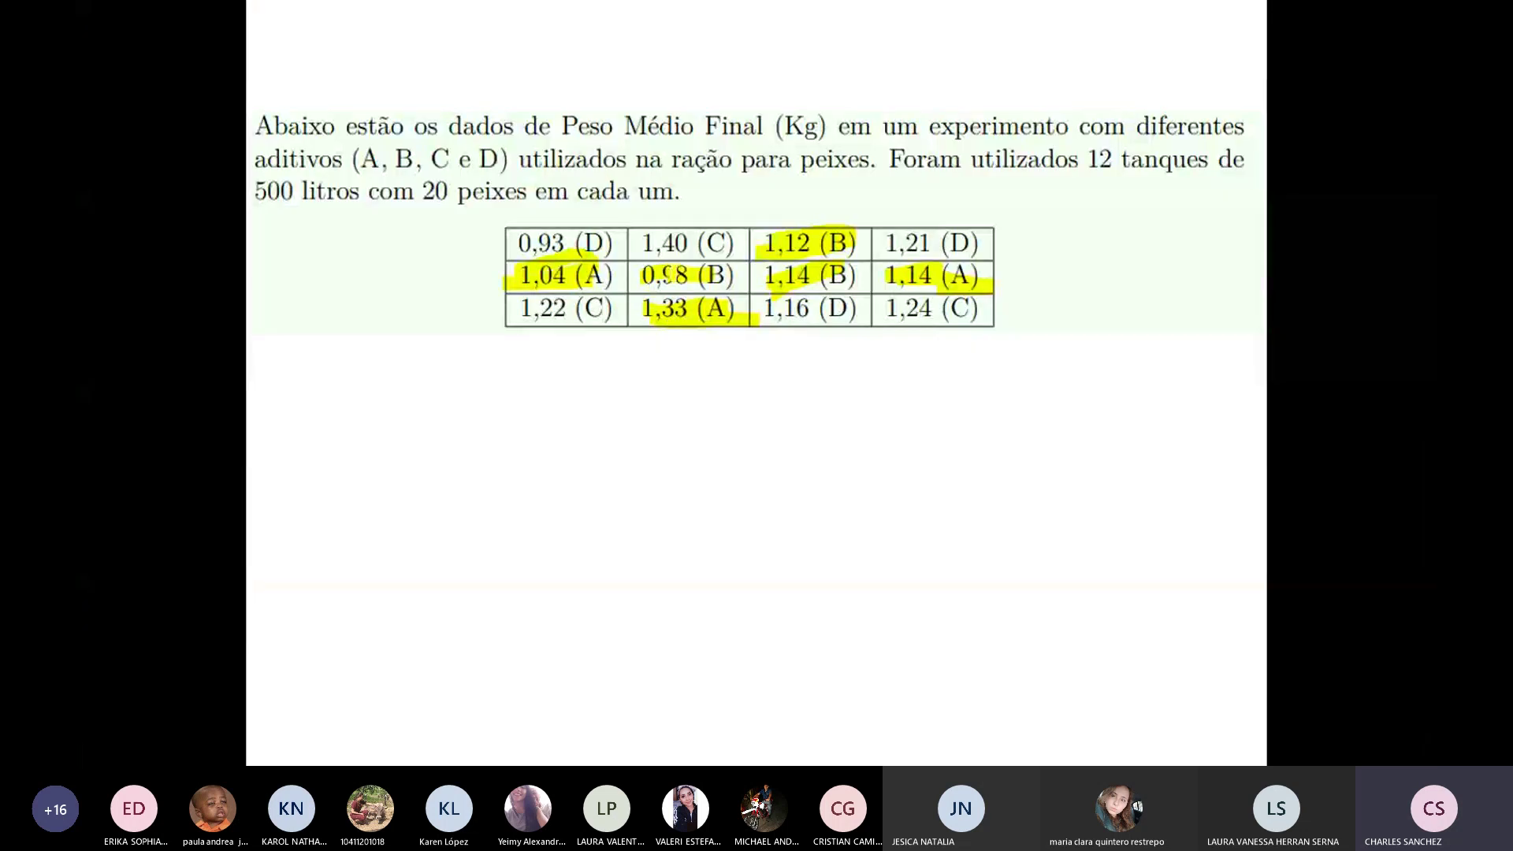
key("alt+Tab")
type("0,98")
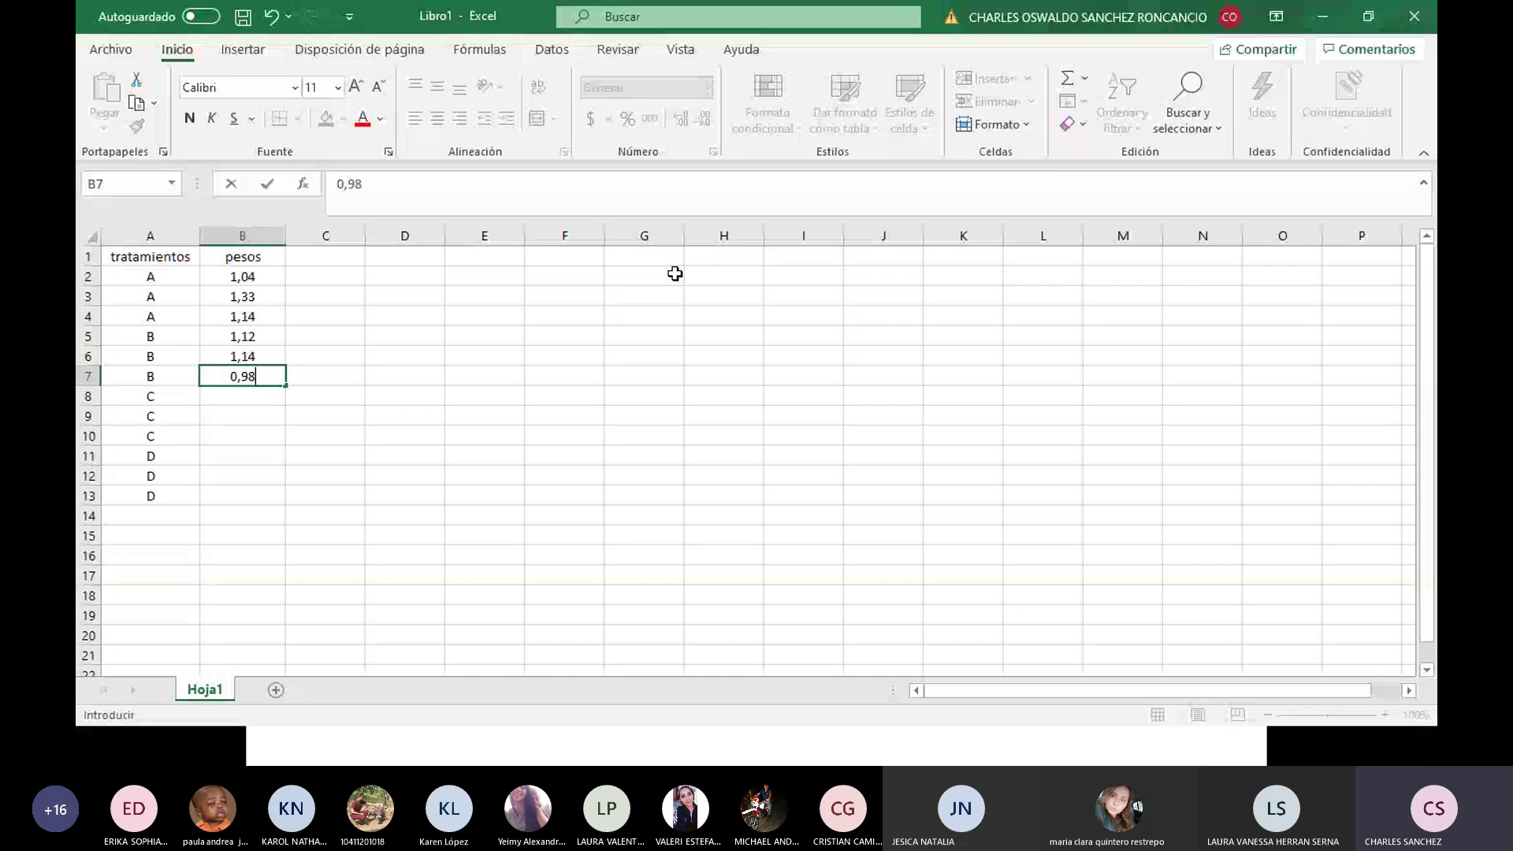
key("Return")
Step: Highlight the treatment C weight 1,40 on the slide and enter it in cell B8 of the sheet
key("alt+Tab")
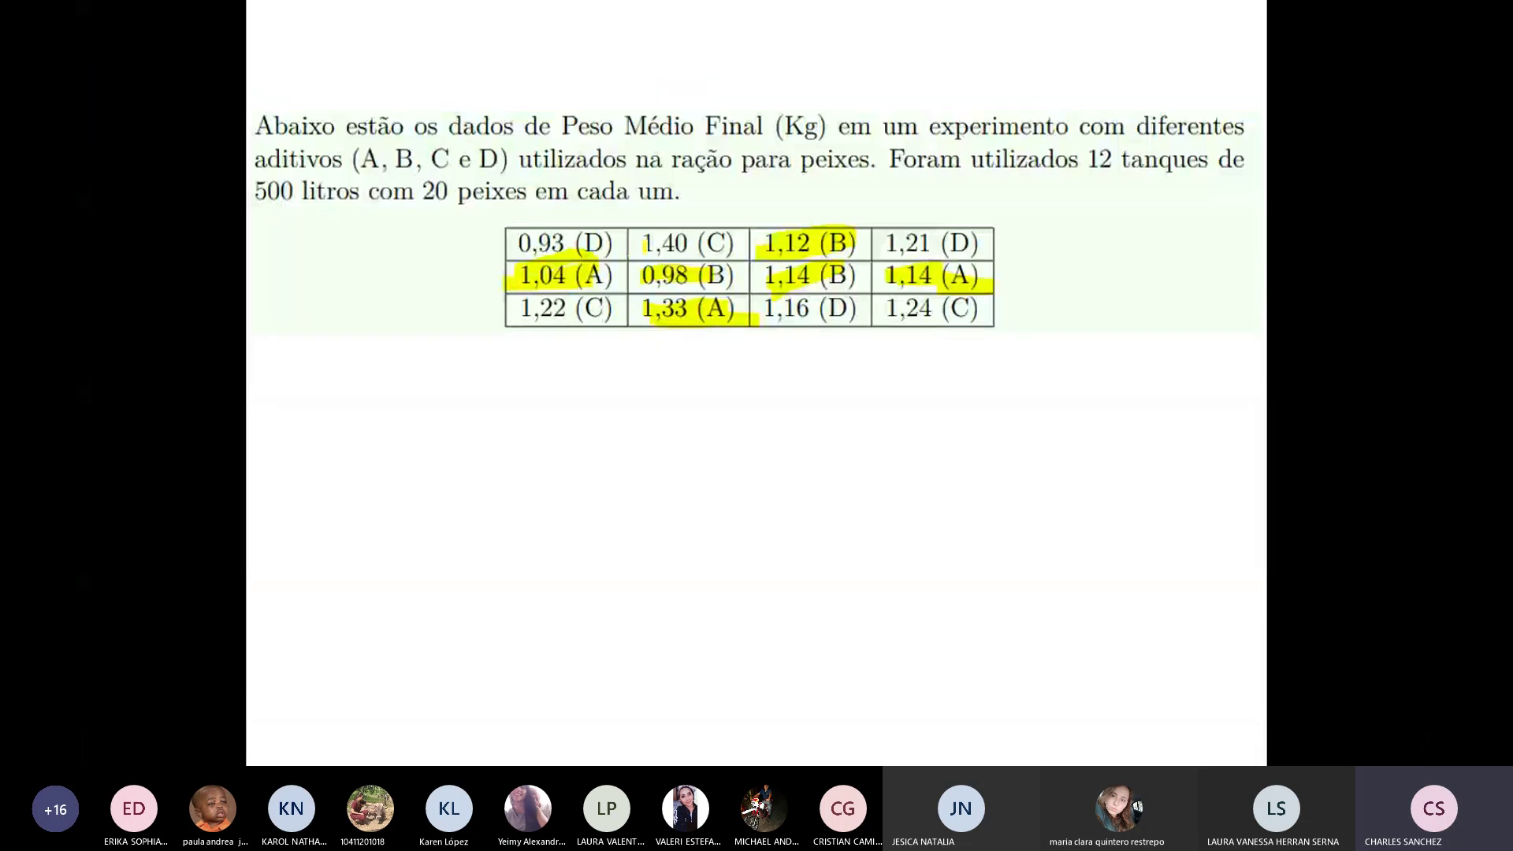
left_click_drag(656, 241, 741, 236)
key("alt+Tab")
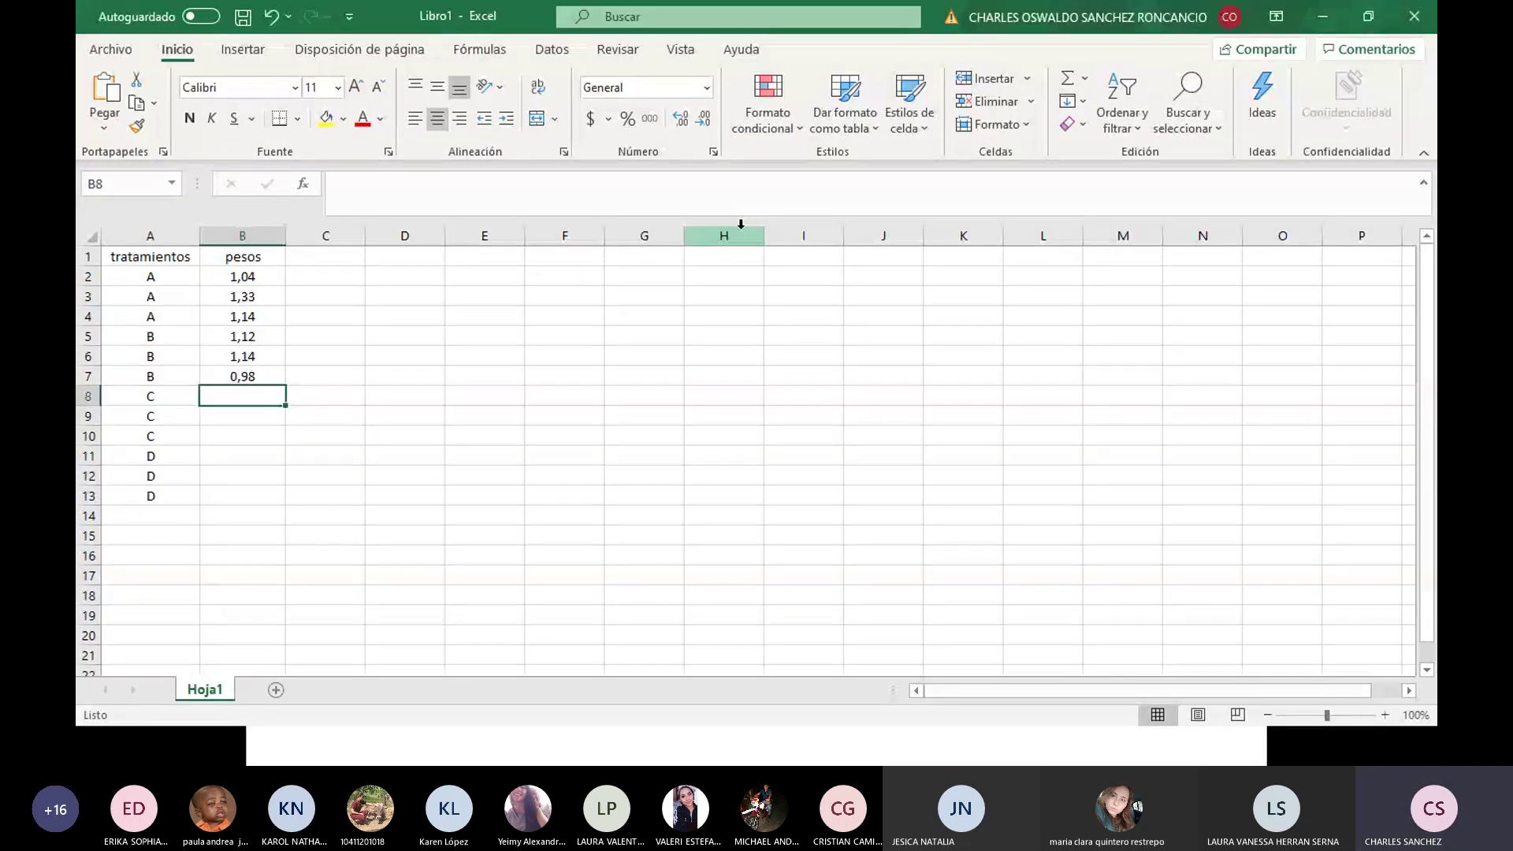
type("4")
type("1,40")
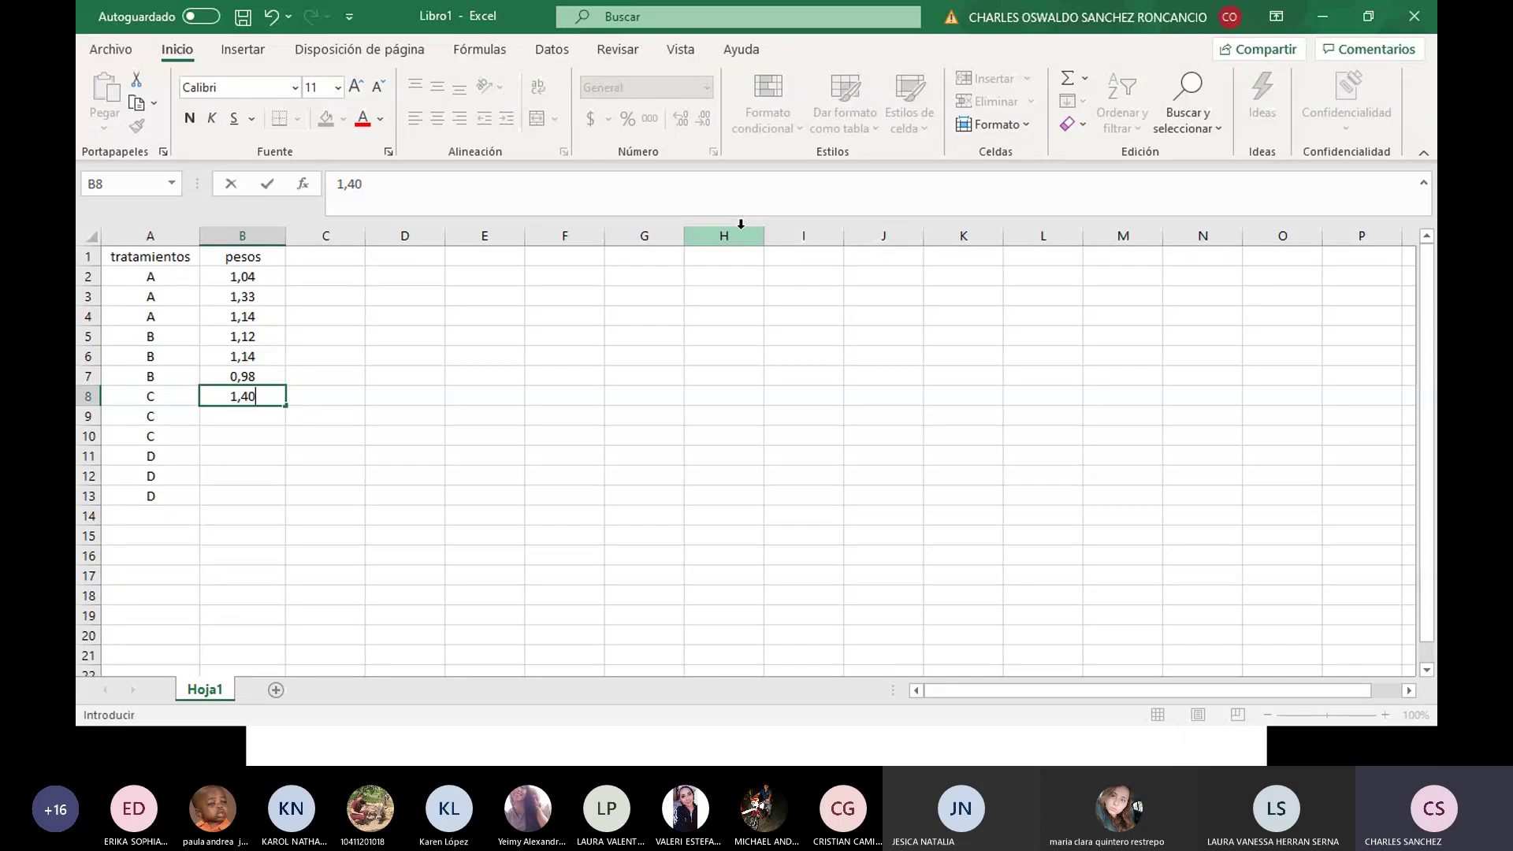
key("Return")
Step: Highlight the treatment C weight 1,24 on the slide and enter it in cell B9 of the sheet
key("alt+Tab")
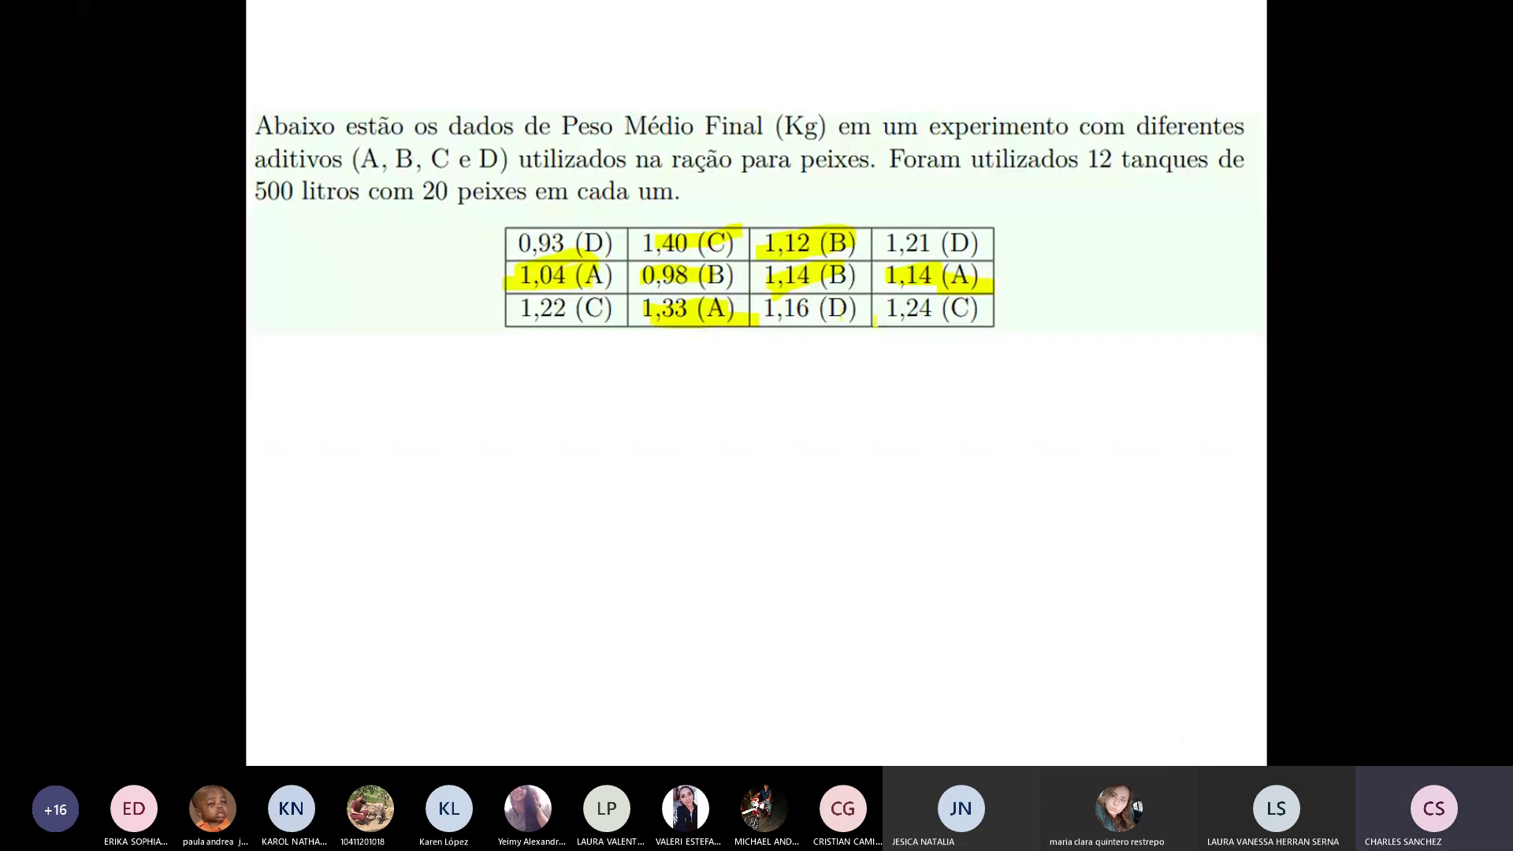
left_click_drag(901, 300, 965, 296)
key("alt+Tab")
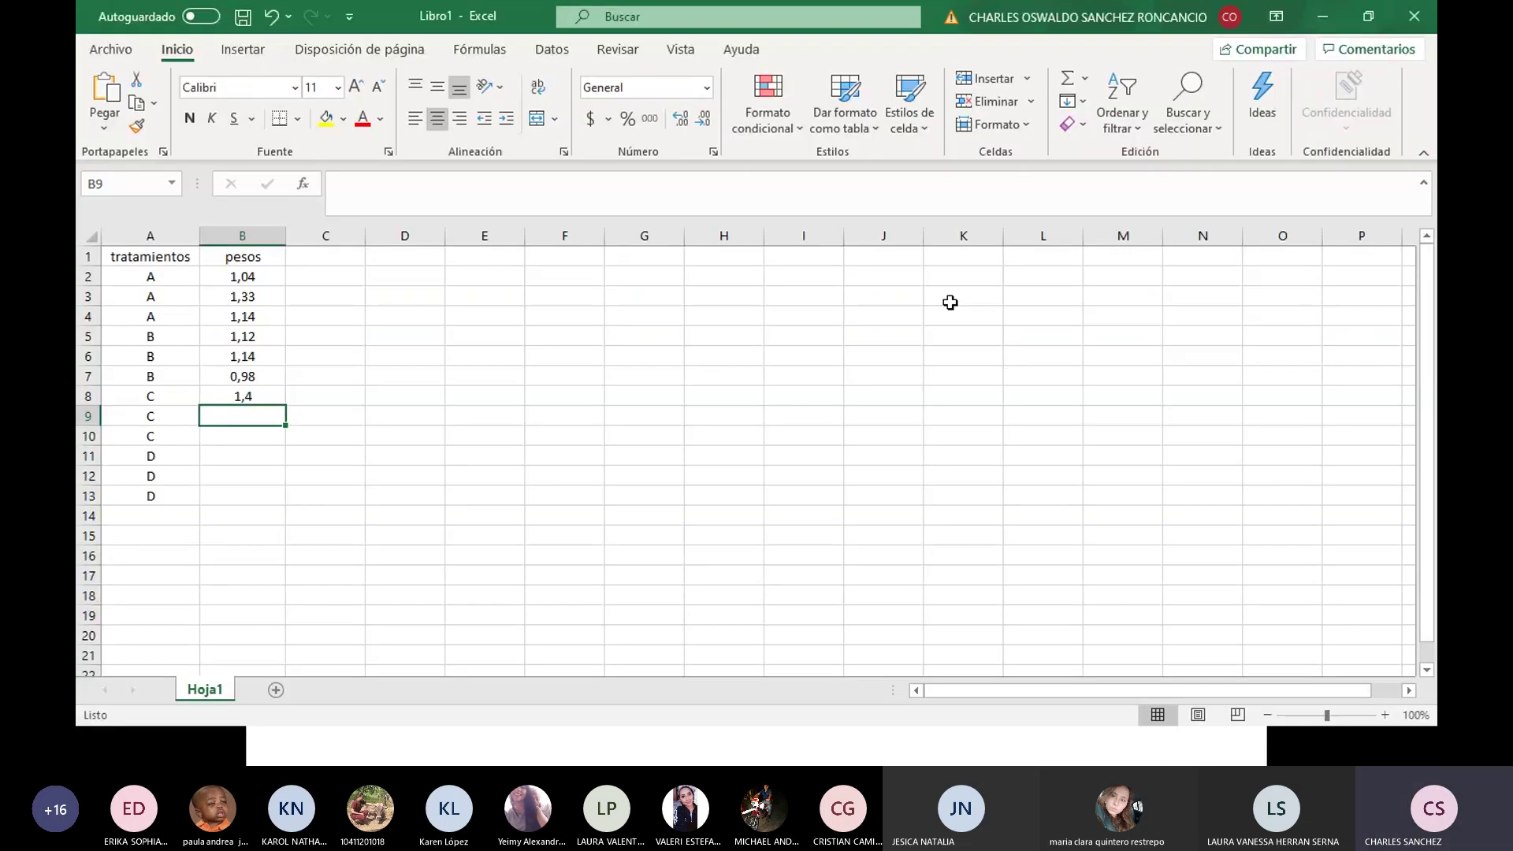
type("1,24")
key("Return")
Step: Highlight the treatment C weight 1,22 on the slide and enter it in cell B10 of the sheet
key("alt+Tab")
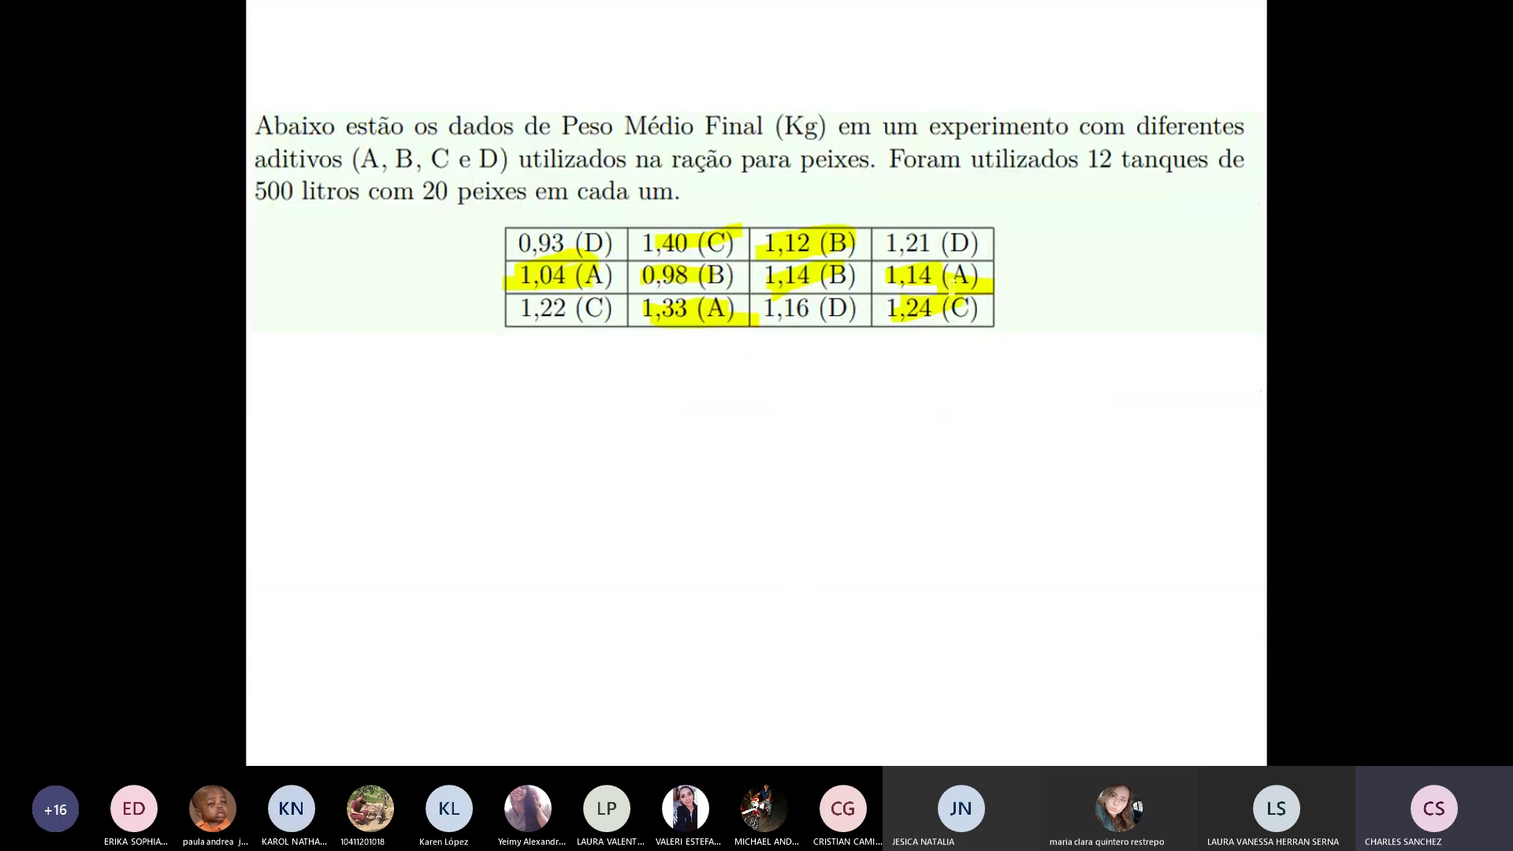
left_click_drag(541, 315, 613, 309)
key("alt+Tab")
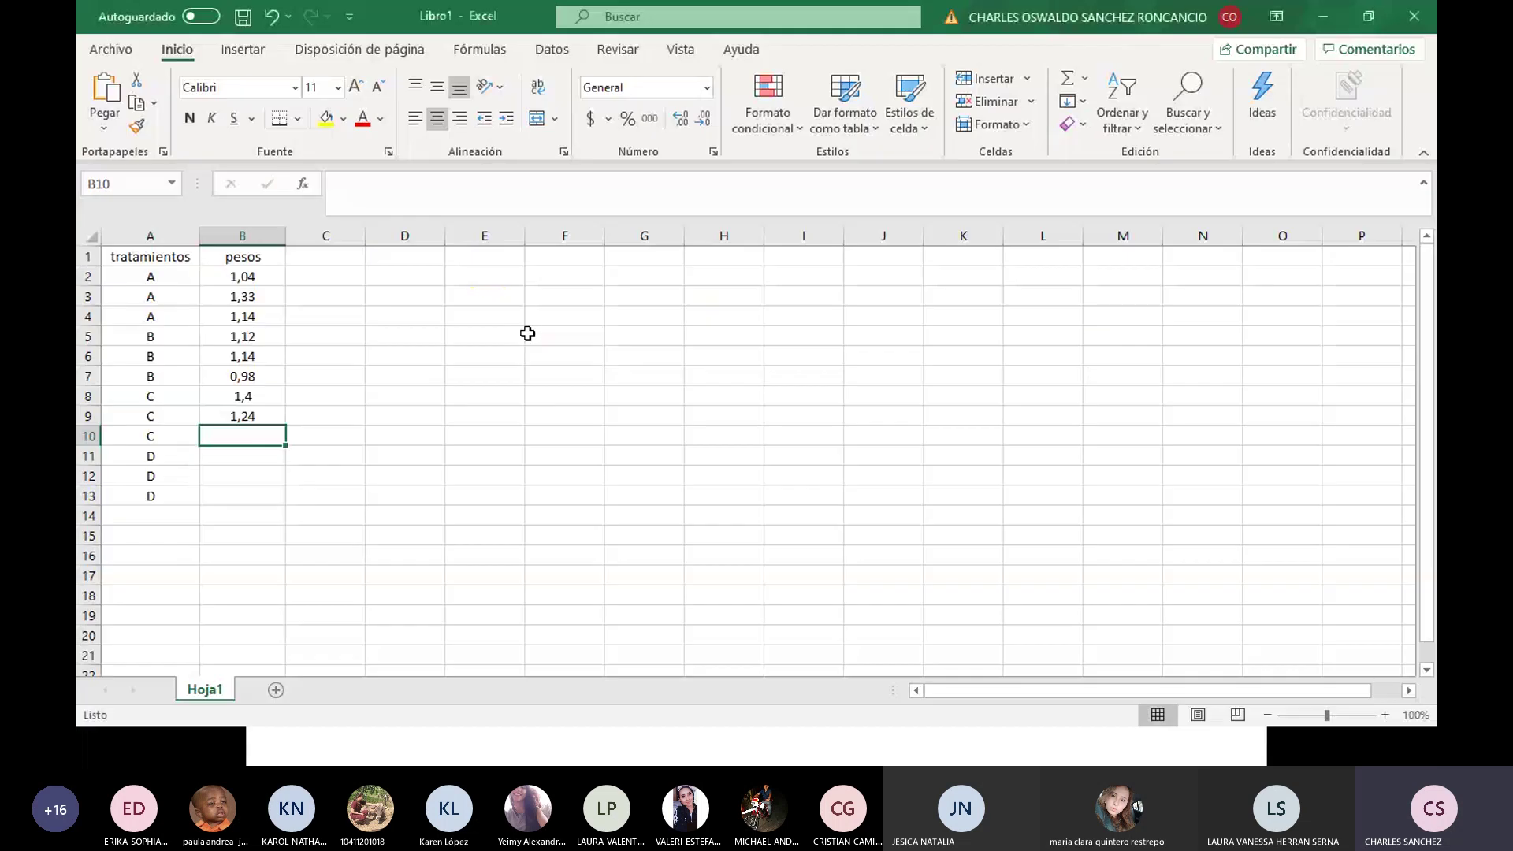
type("1,22")
key("Return")
Step: Highlight the treatment D weight 0,93 on the slide and enter it in cell B11 of the sheet
key("alt+Tab")
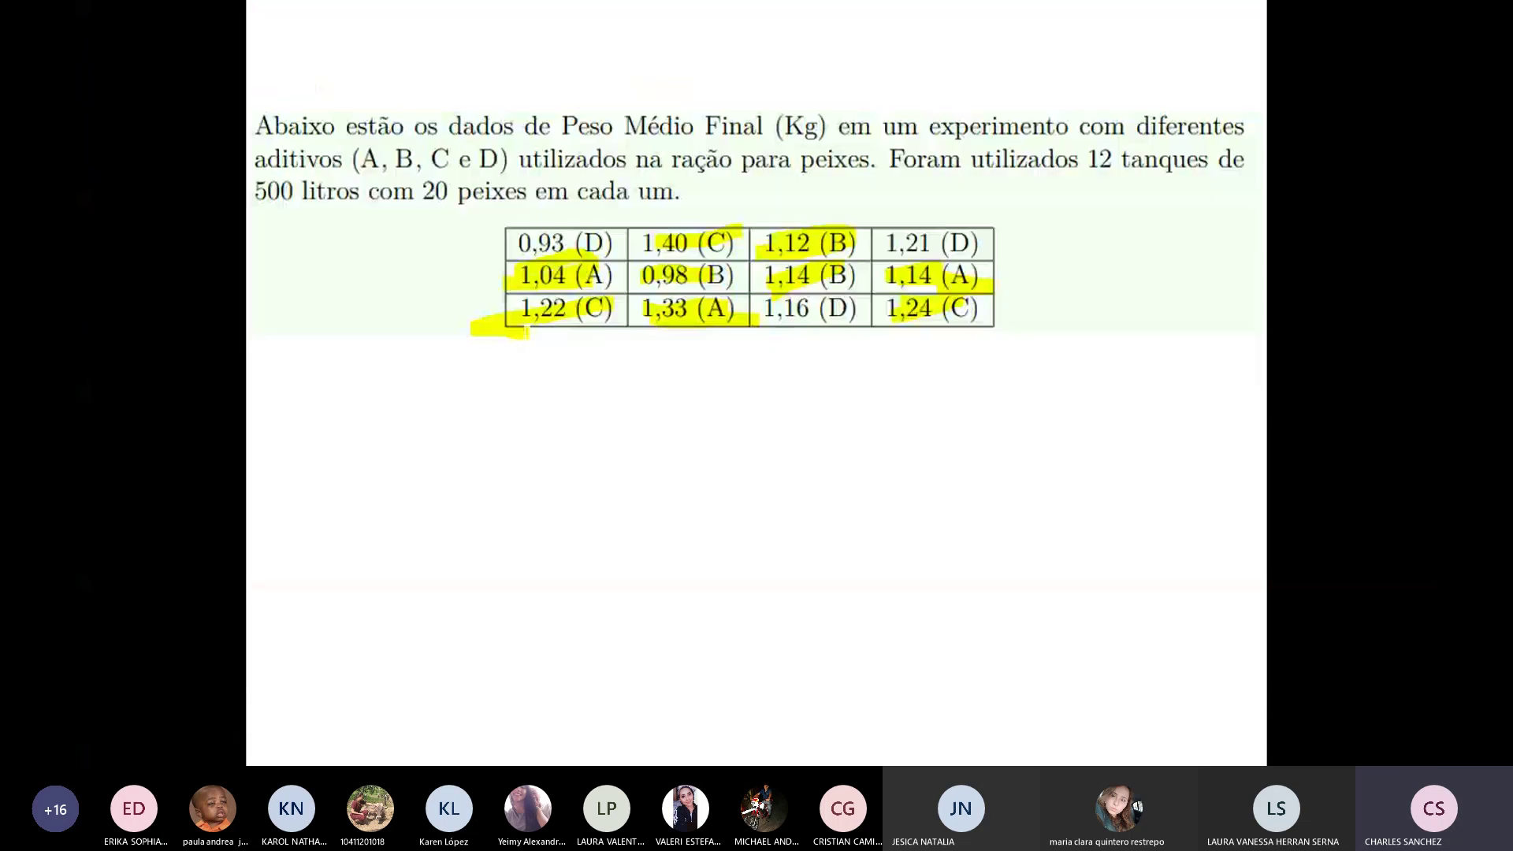
left_click_drag(524, 244, 592, 239)
key("alt+Tab")
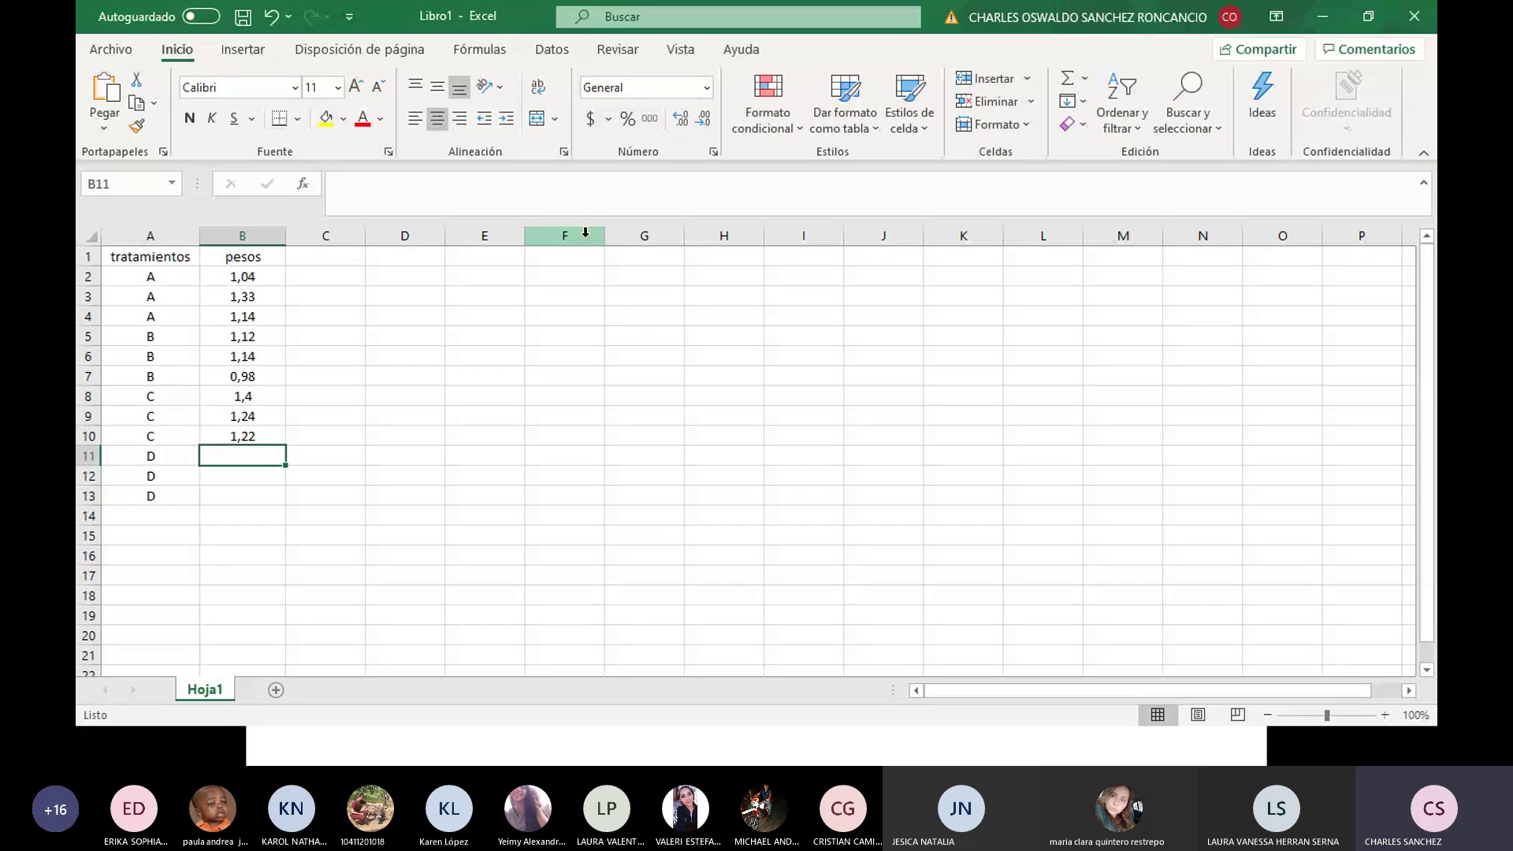
type("0,93")
key("Return")
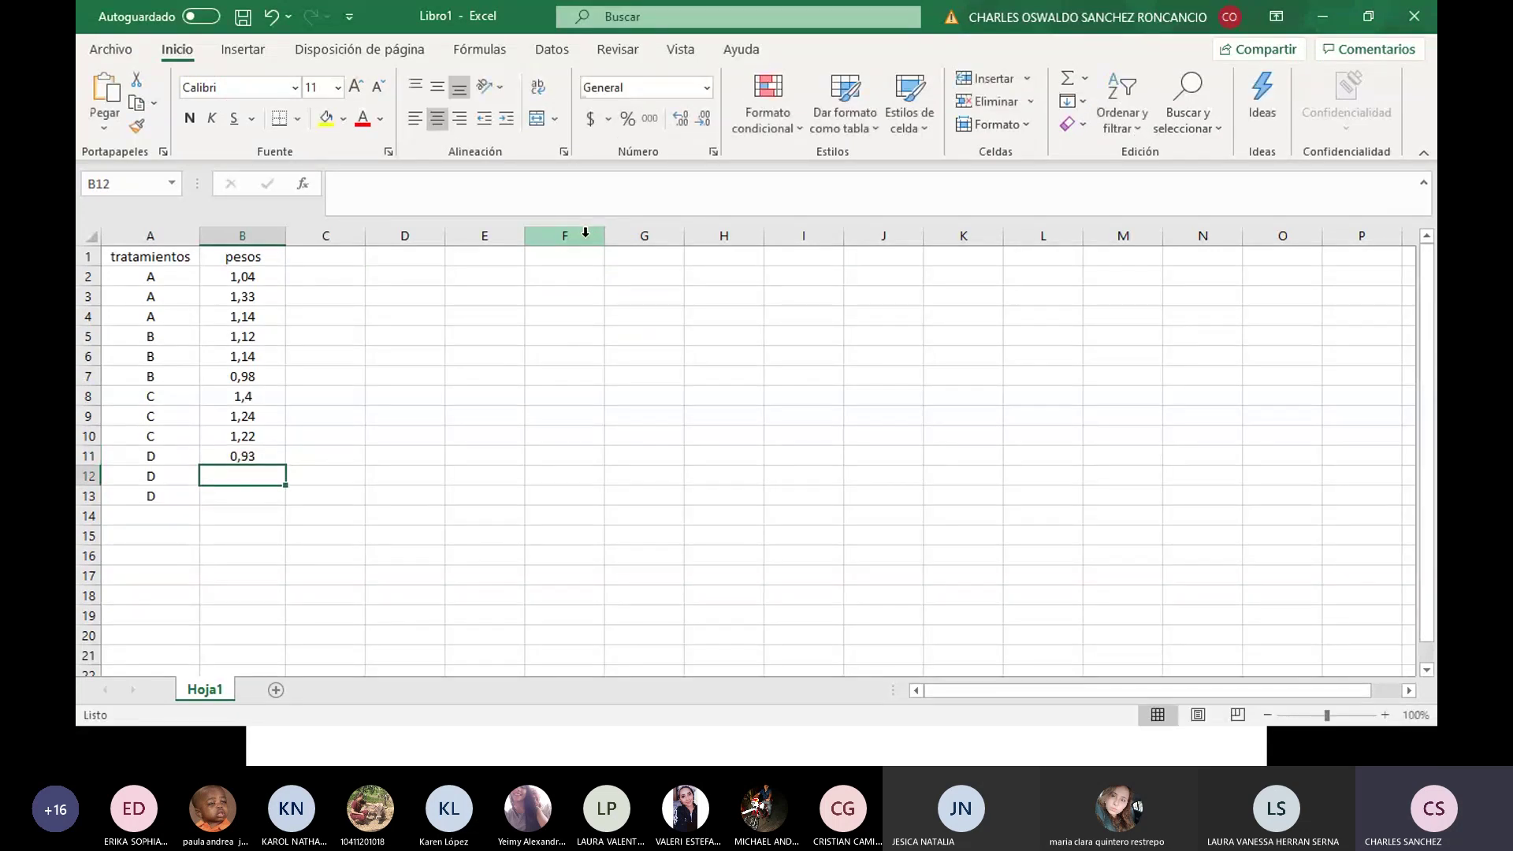
Step: Highlight the treatment D weight 1,21 on the slide and enter it in cell B12 of the sheet
key("alt+Tab")
mouse_move(889, 245)
left_mouse_down()
mouse_move(968, 211)
mouse_move(917, 237)
mouse_move(940, 245)
left_mouse_up()
key("alt+Tab")
type("1,21")
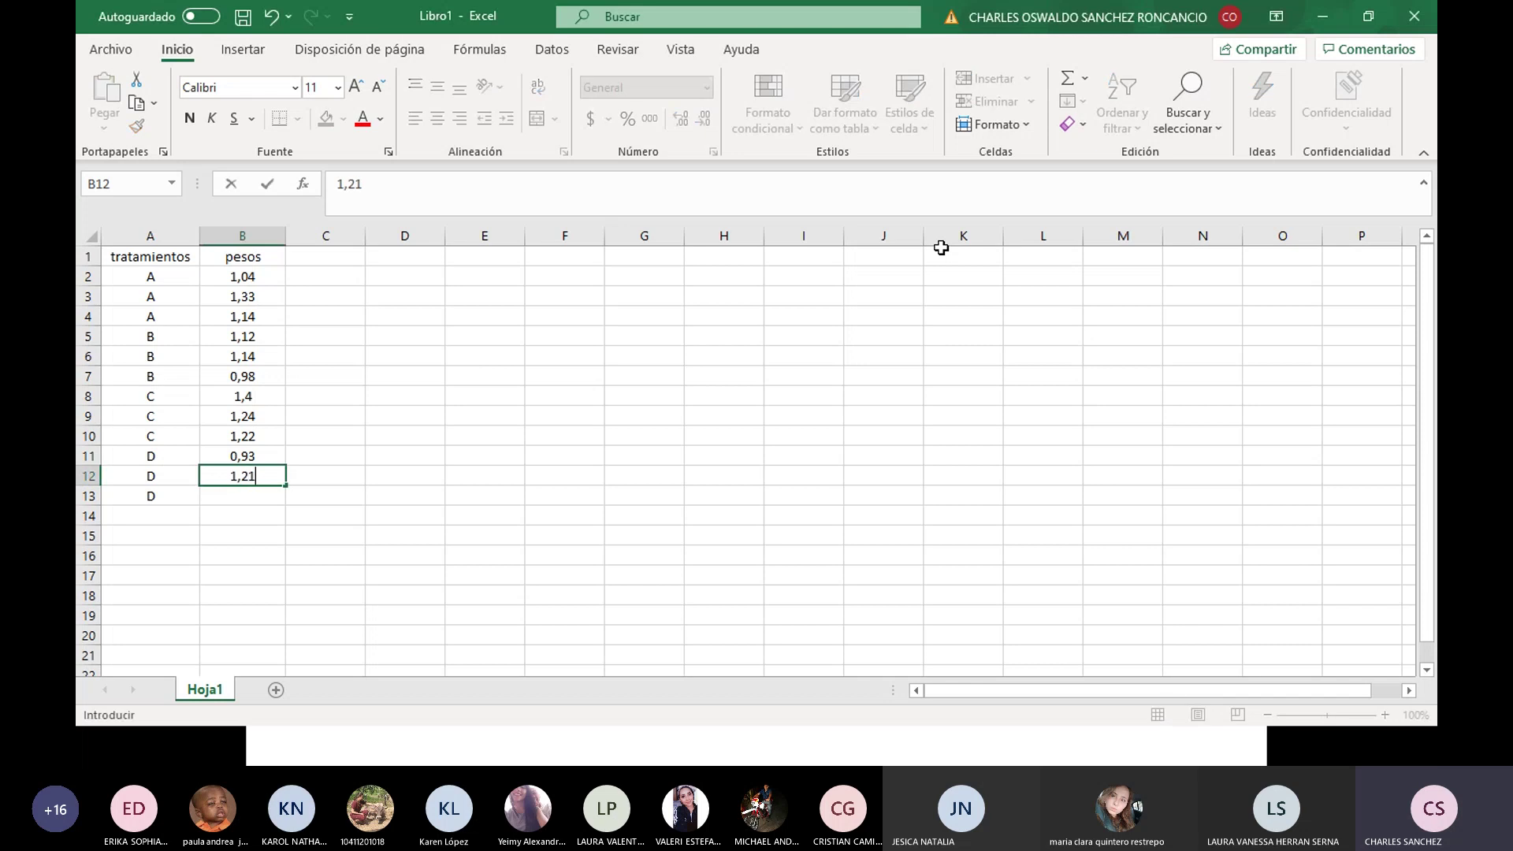
Step: Highlight the treatment D weight 1,16 on the slide and enter it in cell B13 of the sheet
key("alt+Tab")
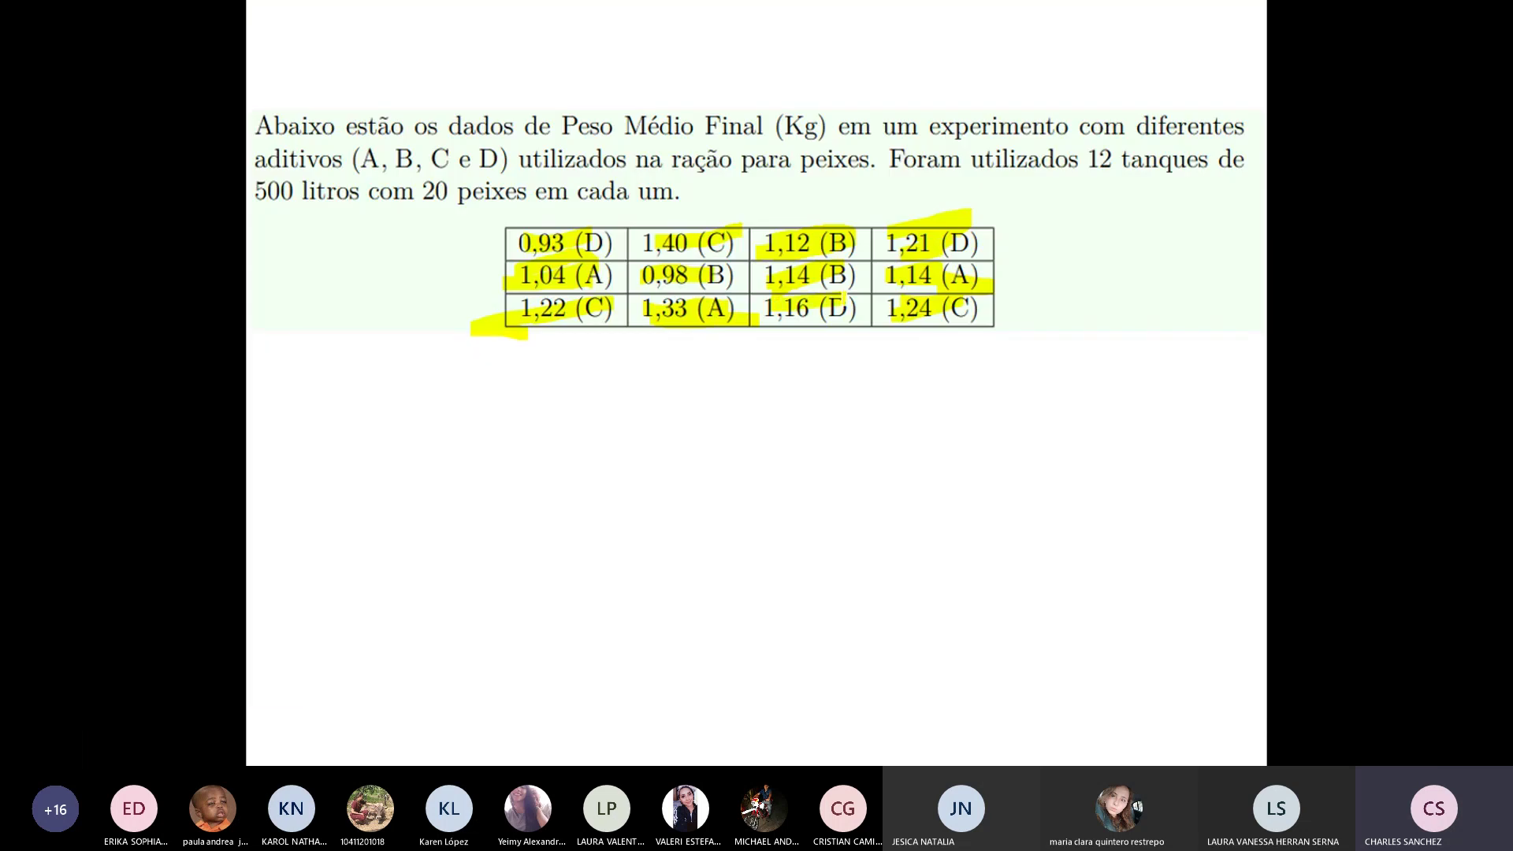
key("alt+Tab")
key("Return")
type("1")
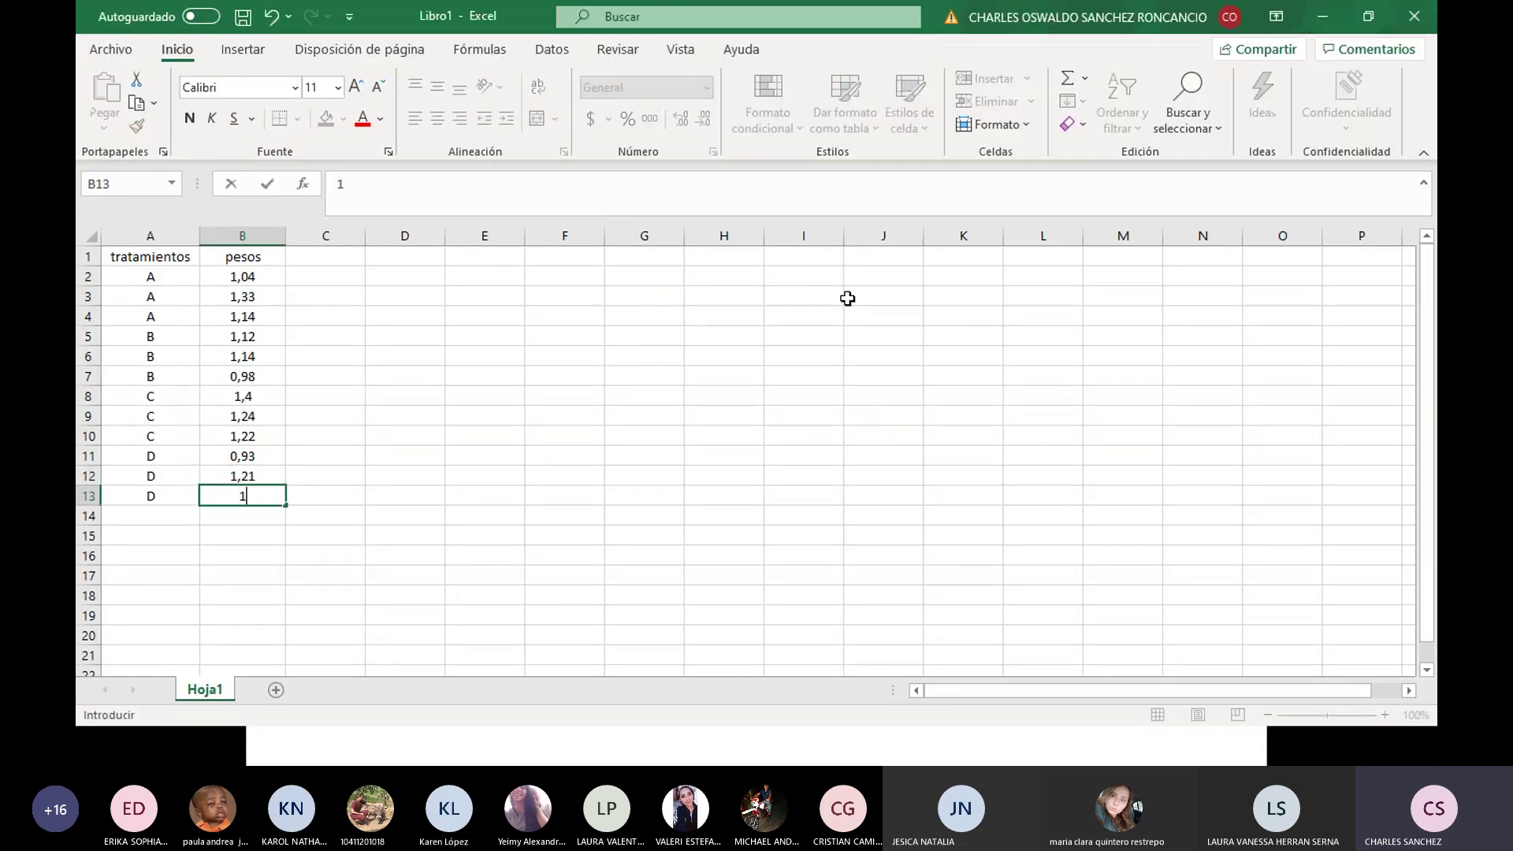
type(",16")
key("Return")
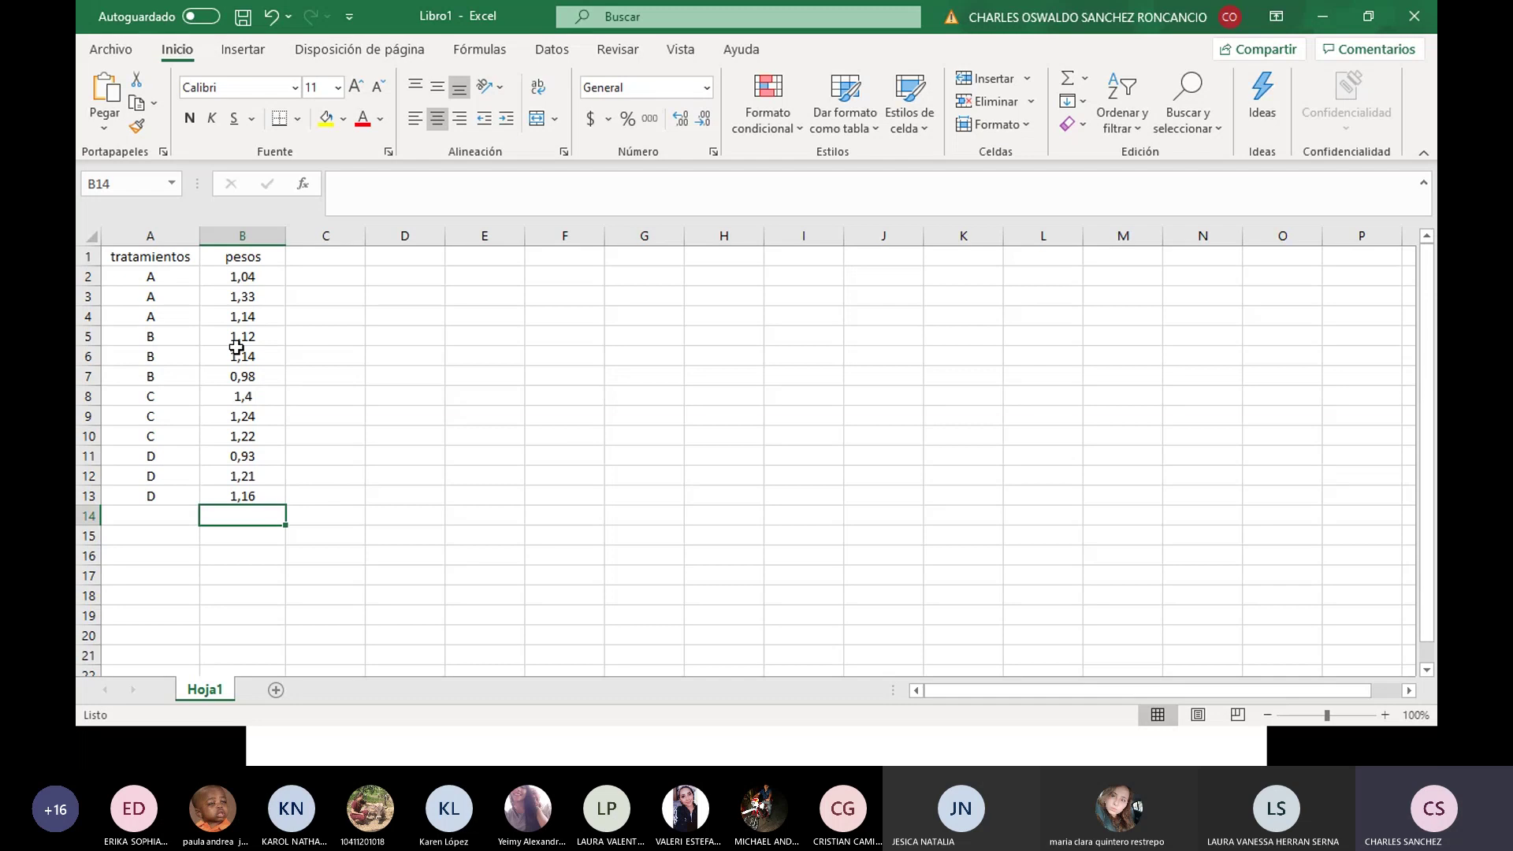
Step: Review the data table A1:B13 and save the workbook as PECES in the Bioestadística 2020_2 folder
left_click_drag(183, 252, 241, 494)
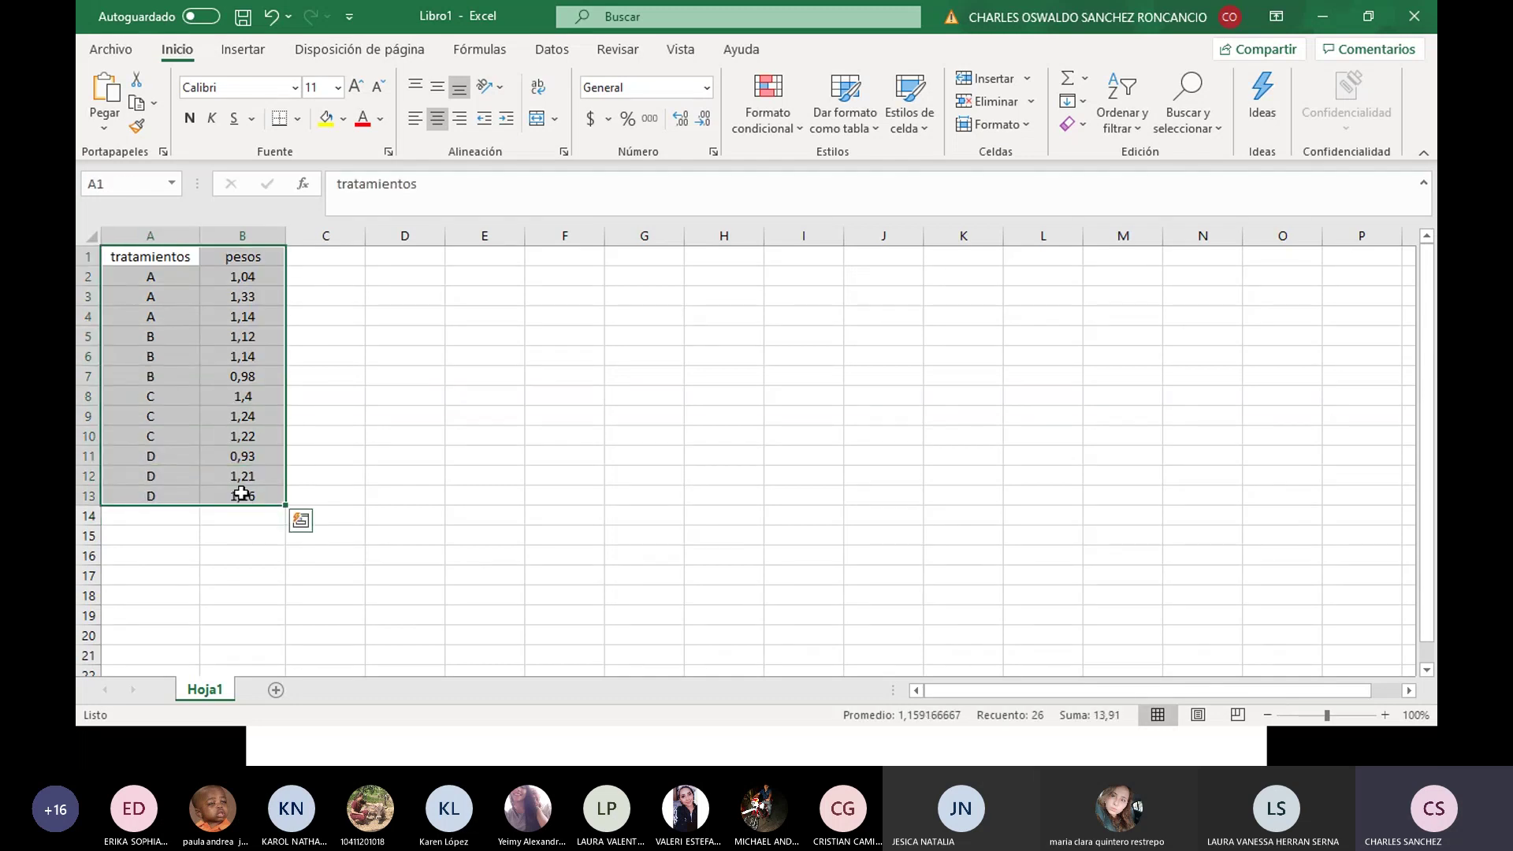
left_click(367, 402)
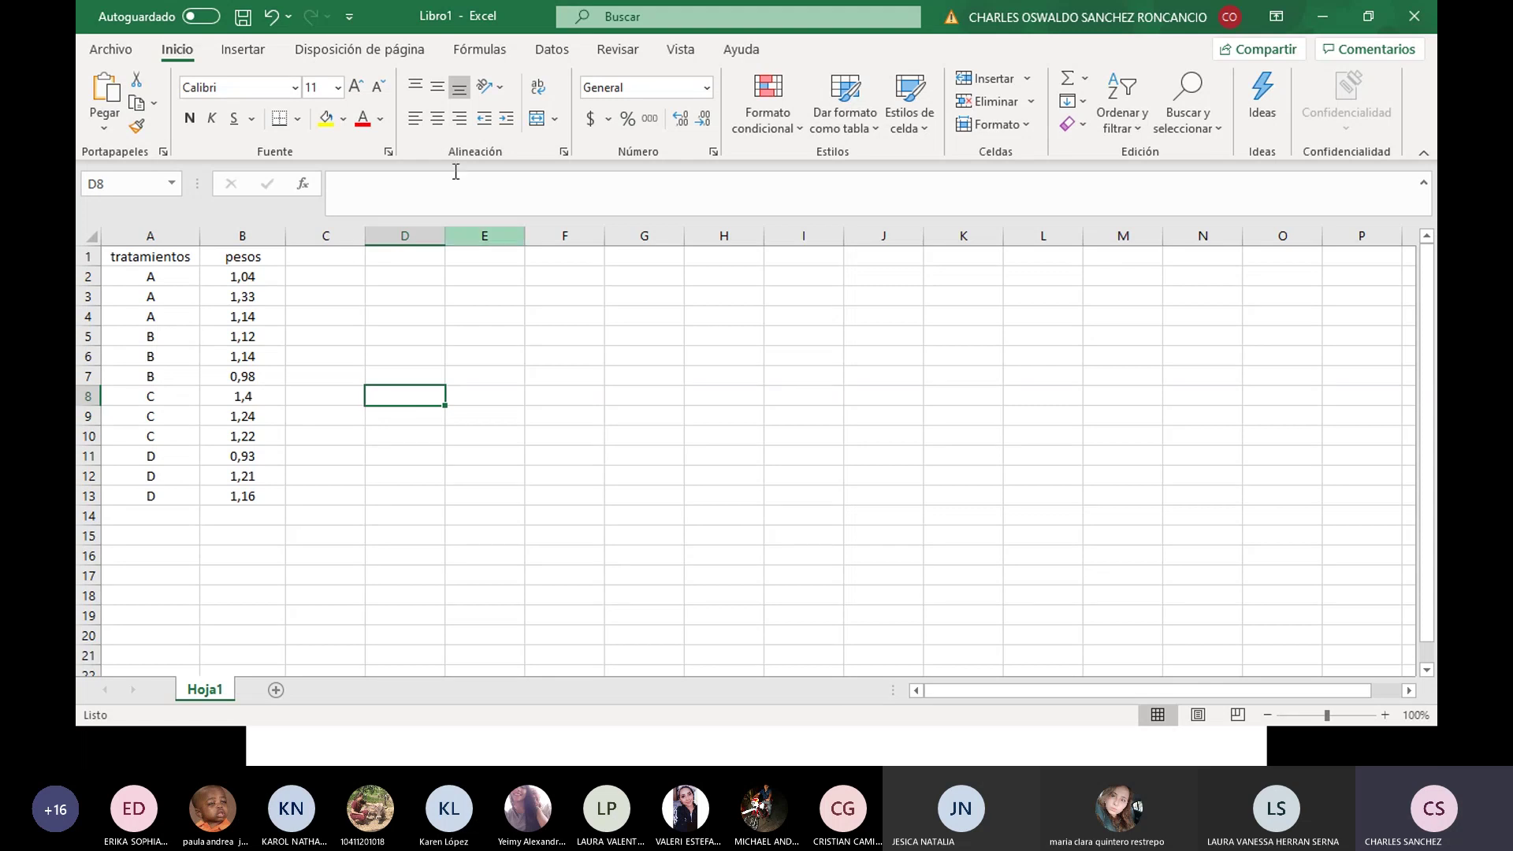
left_click(129, 54)
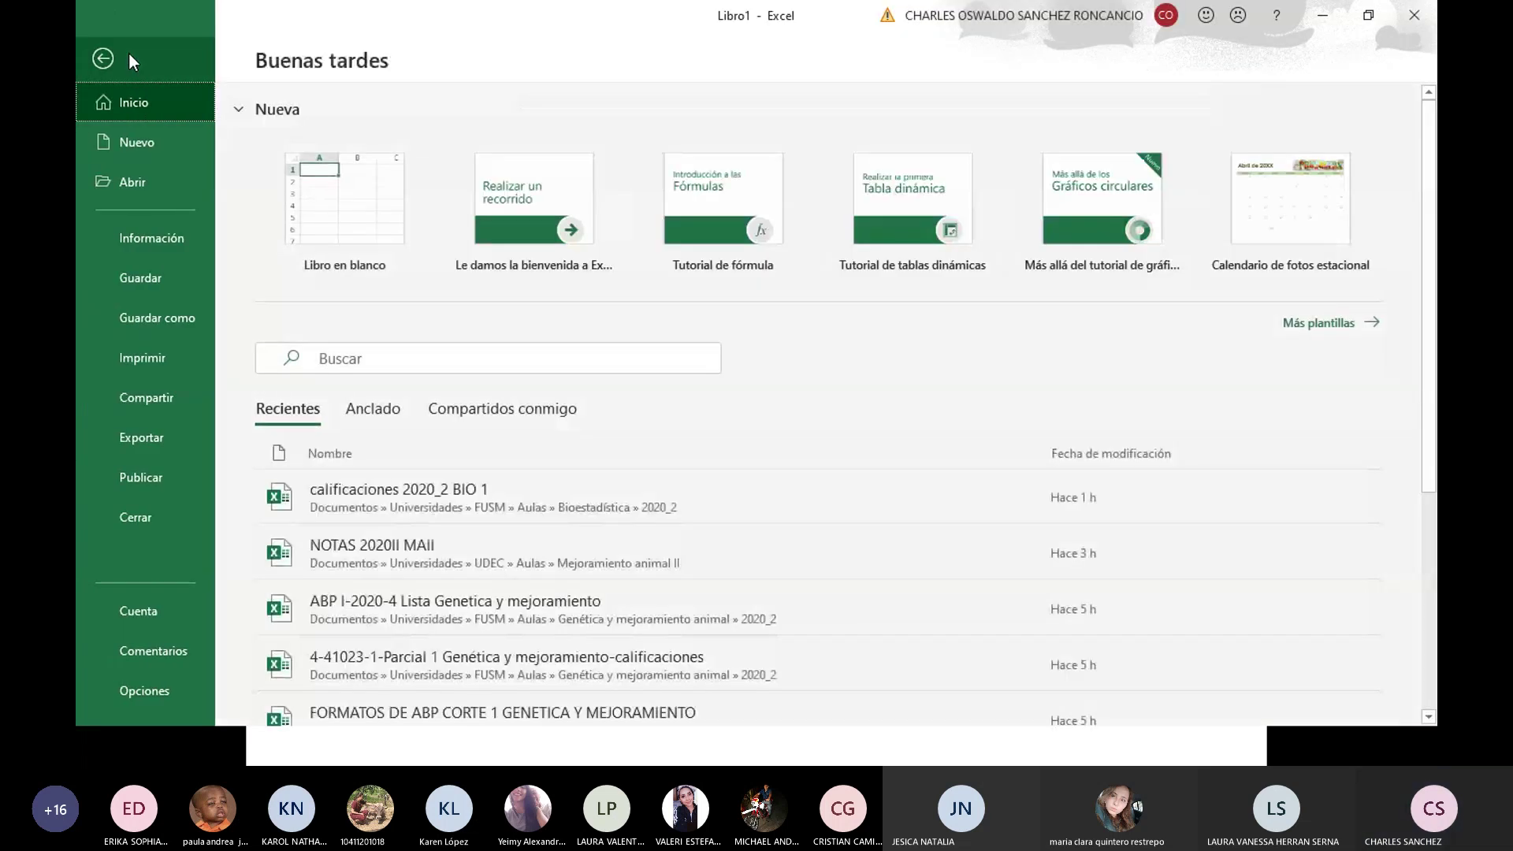
left_click(197, 318)
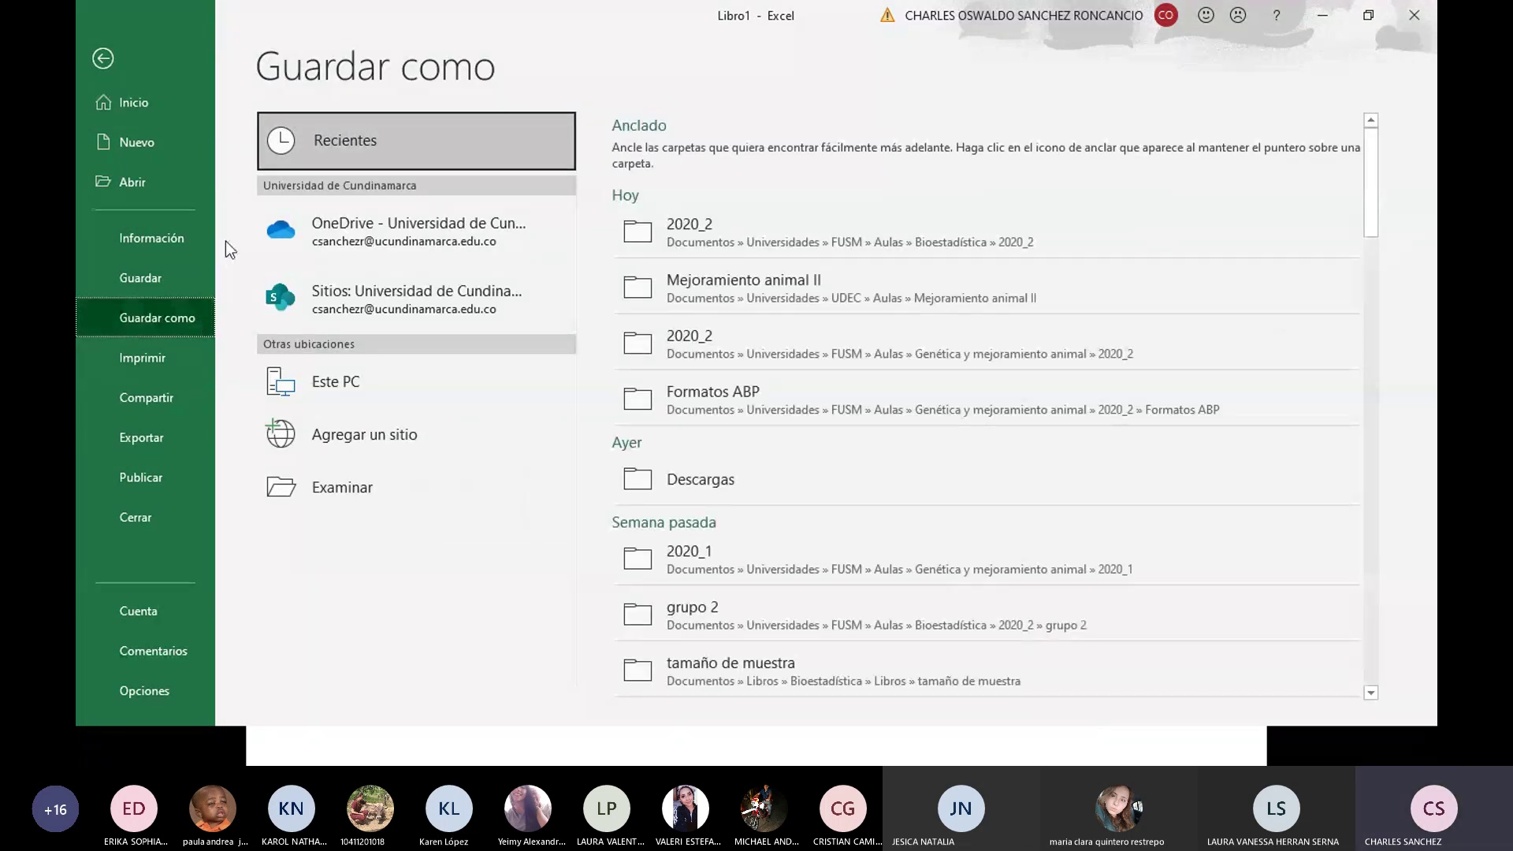
left_click(810, 238)
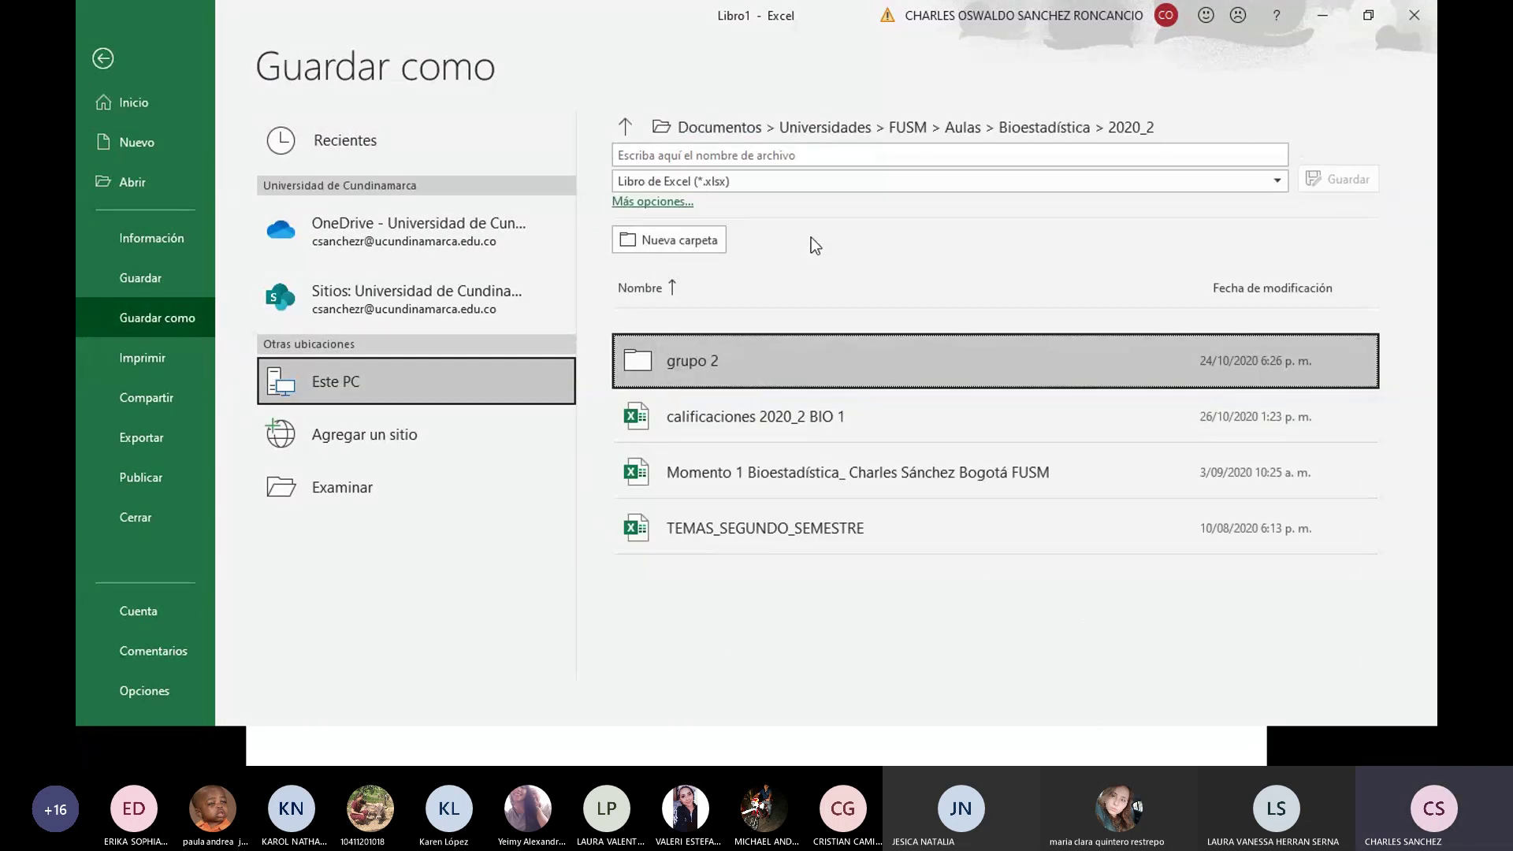
left_click(797, 155)
type("PECES")
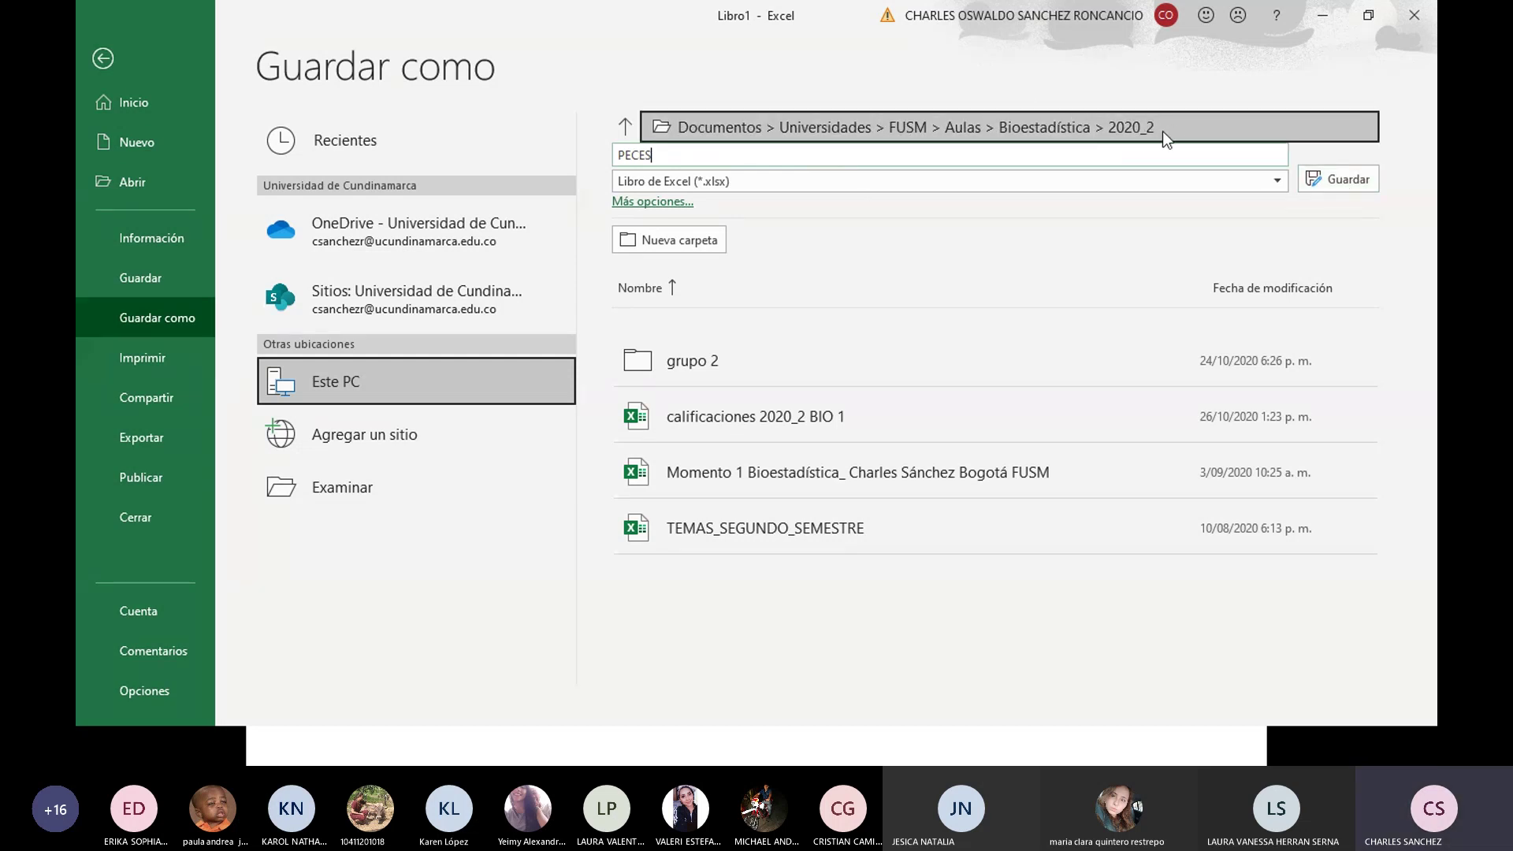
left_click(1318, 188)
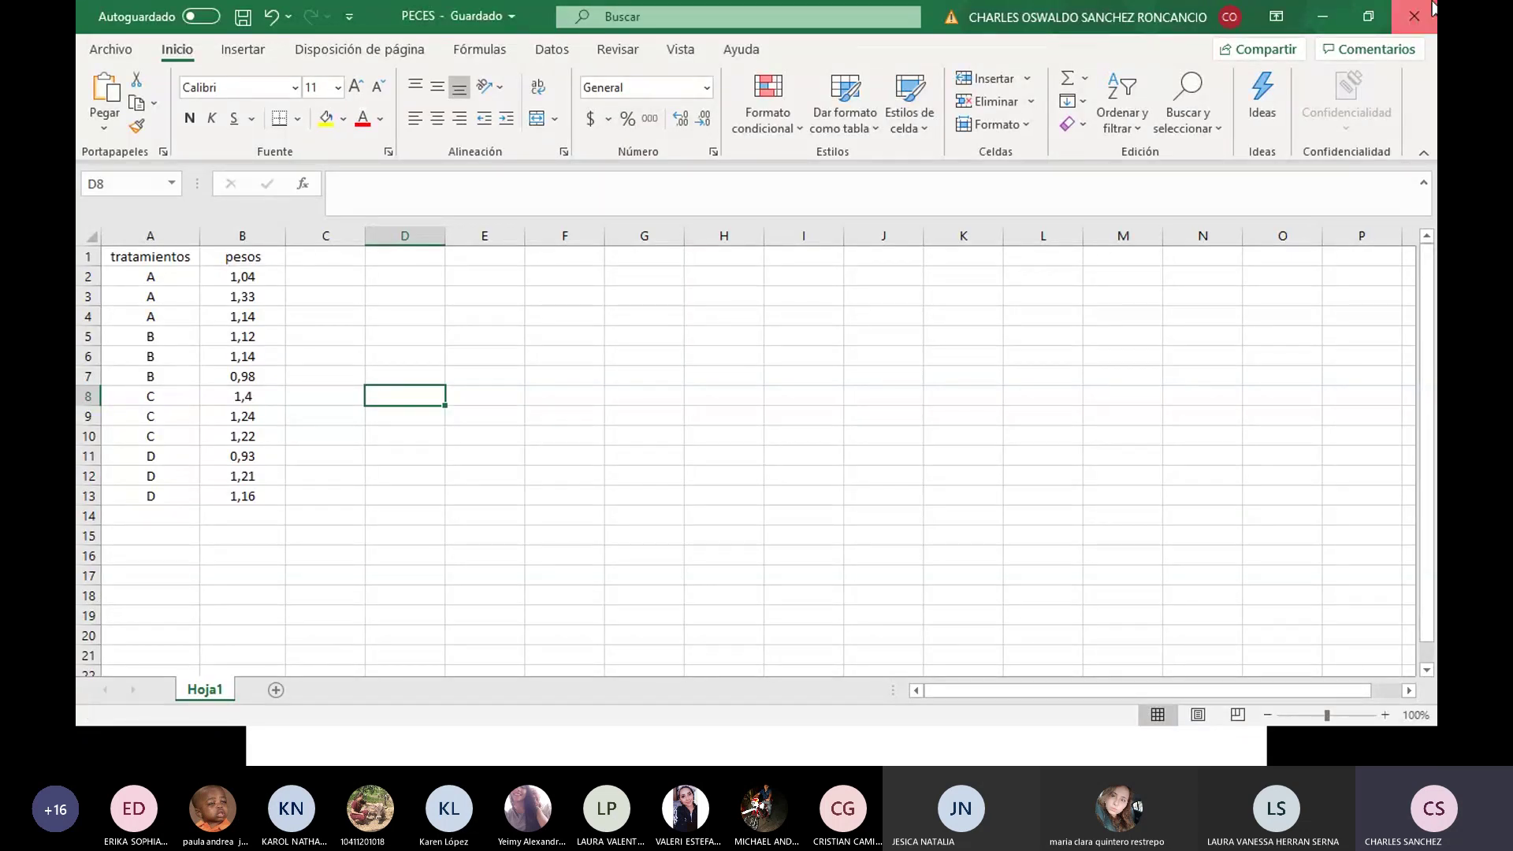
Step: Close the PECES workbook and switch to RStudio with the fish experiment script
mouse_move(1110, 4)
key("alt+Tab")
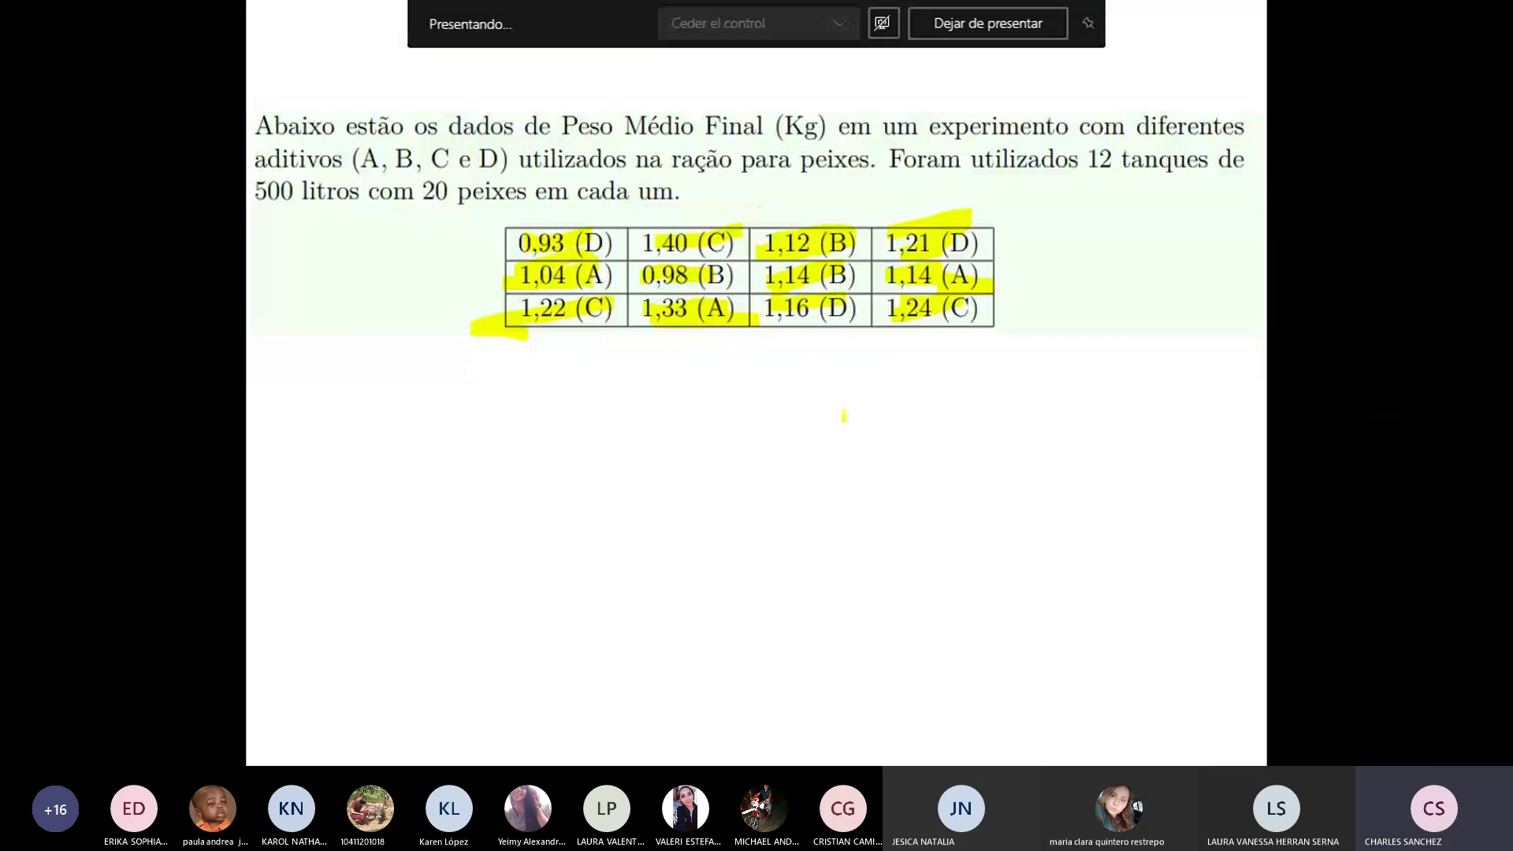
key("alt+Tab")
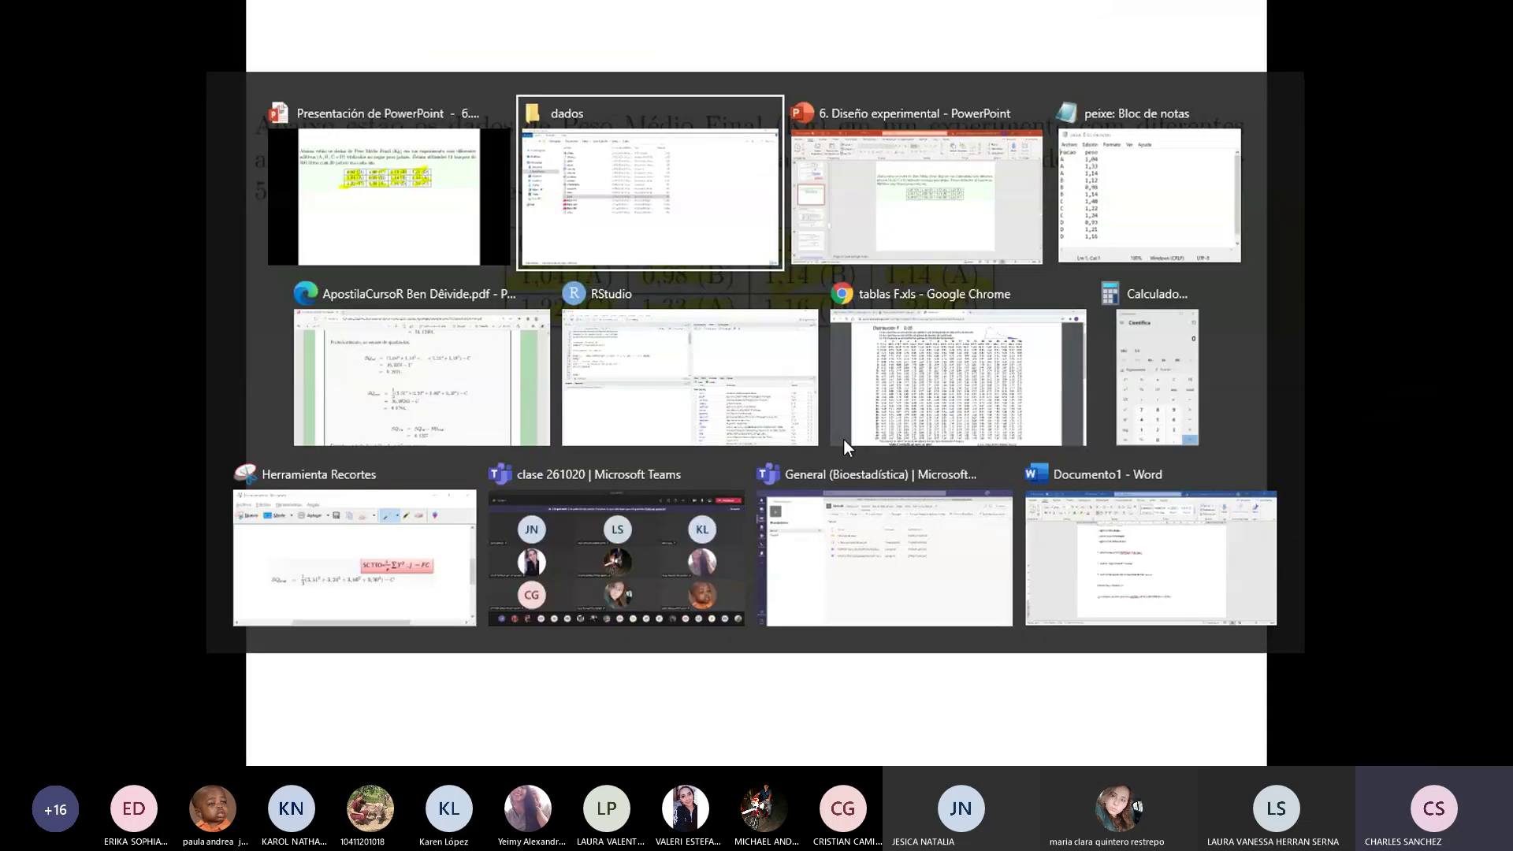
key("alt+Tab")
key("alt+Tab")
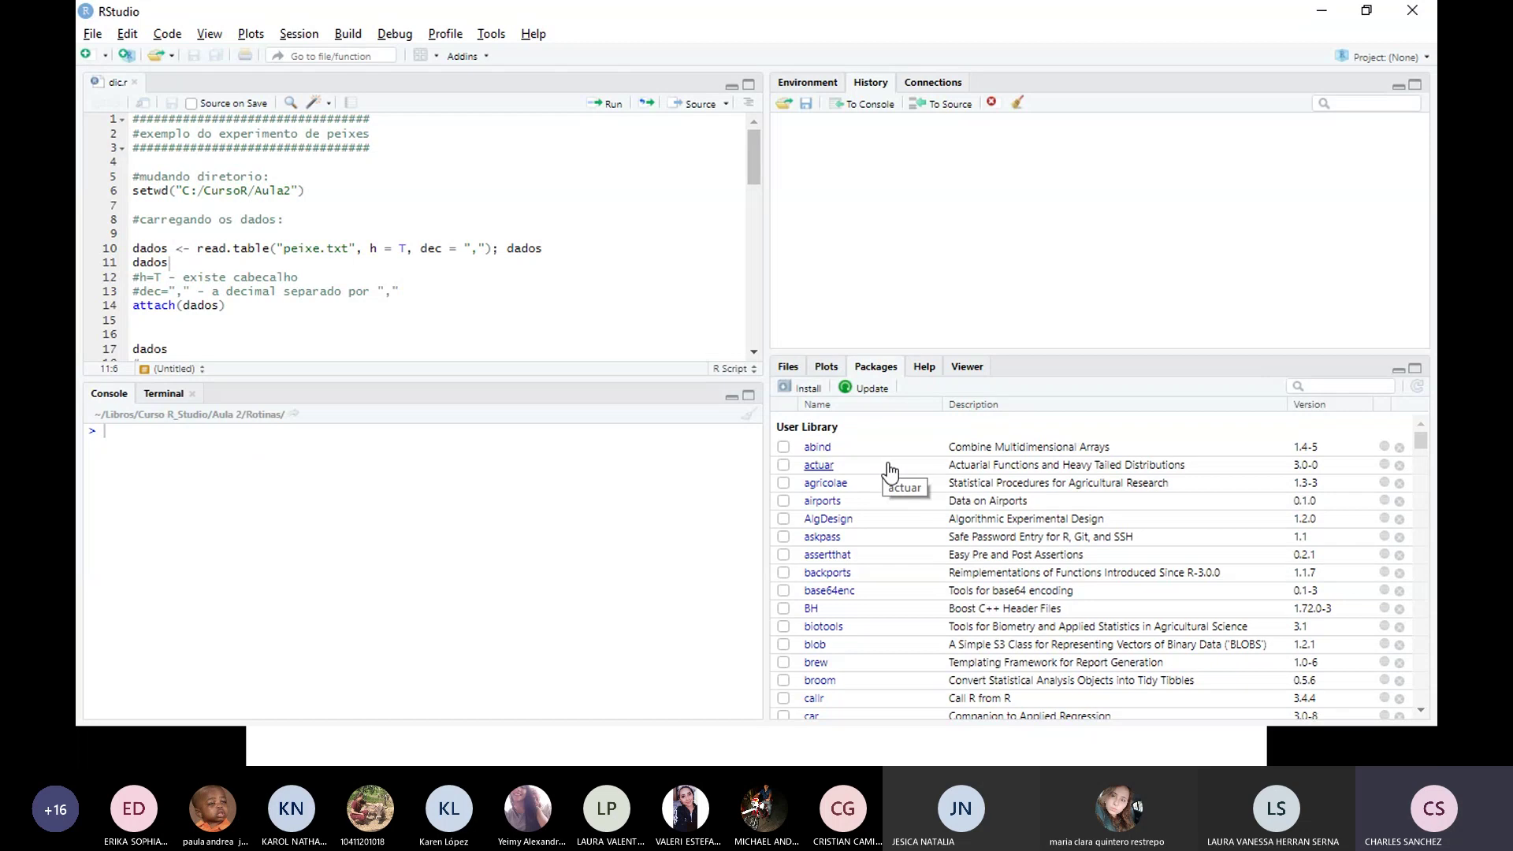
Step: Look through the fish experiment script down to the factor and numeric checks, and view the Environment and History contents
scroll(709, 260, "down", 3)
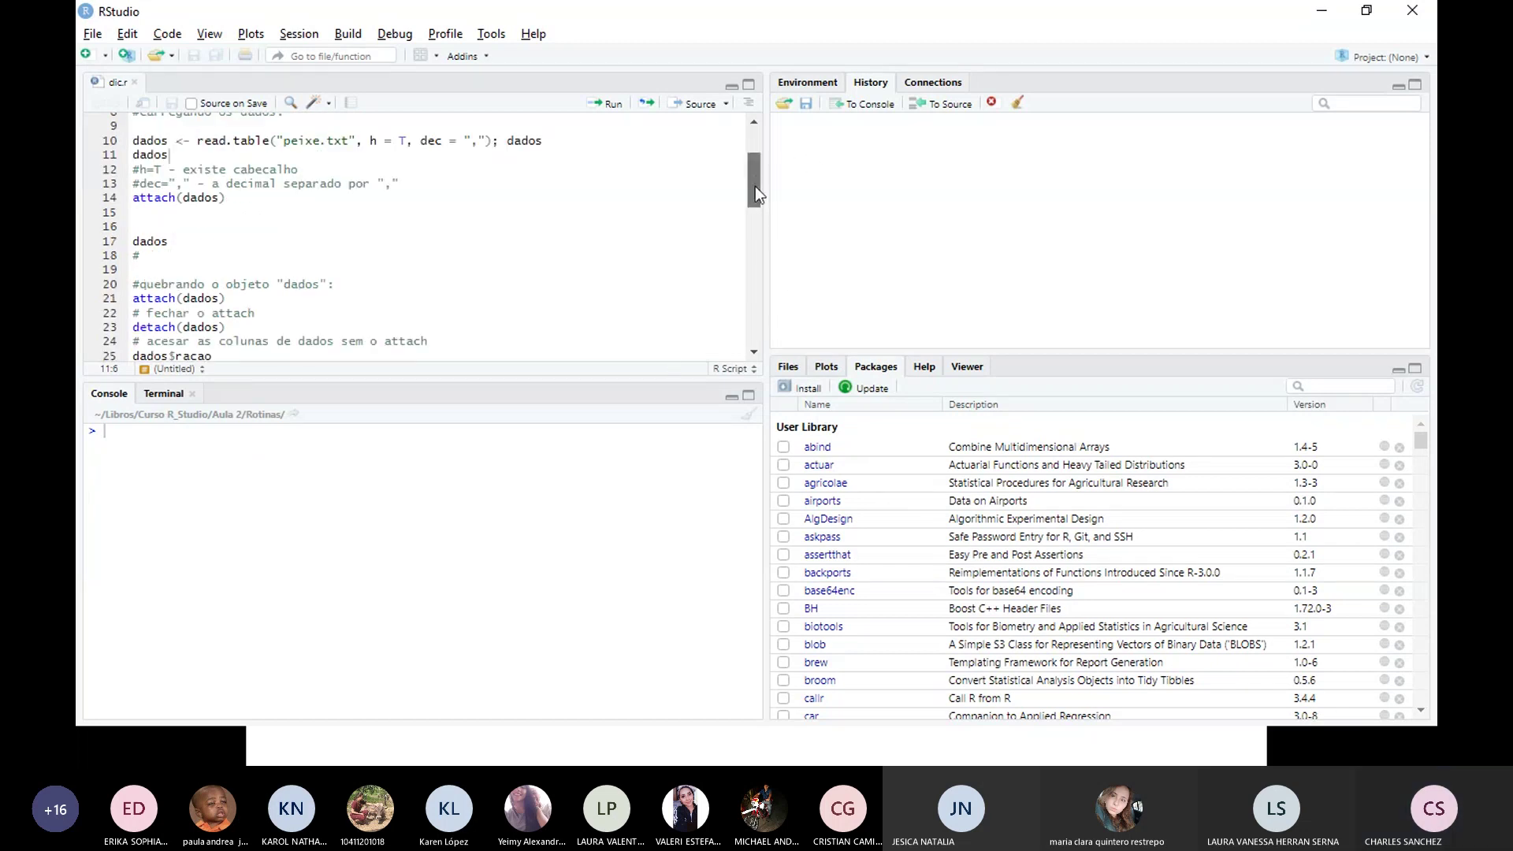
left_click_drag(755, 187, 750, 205)
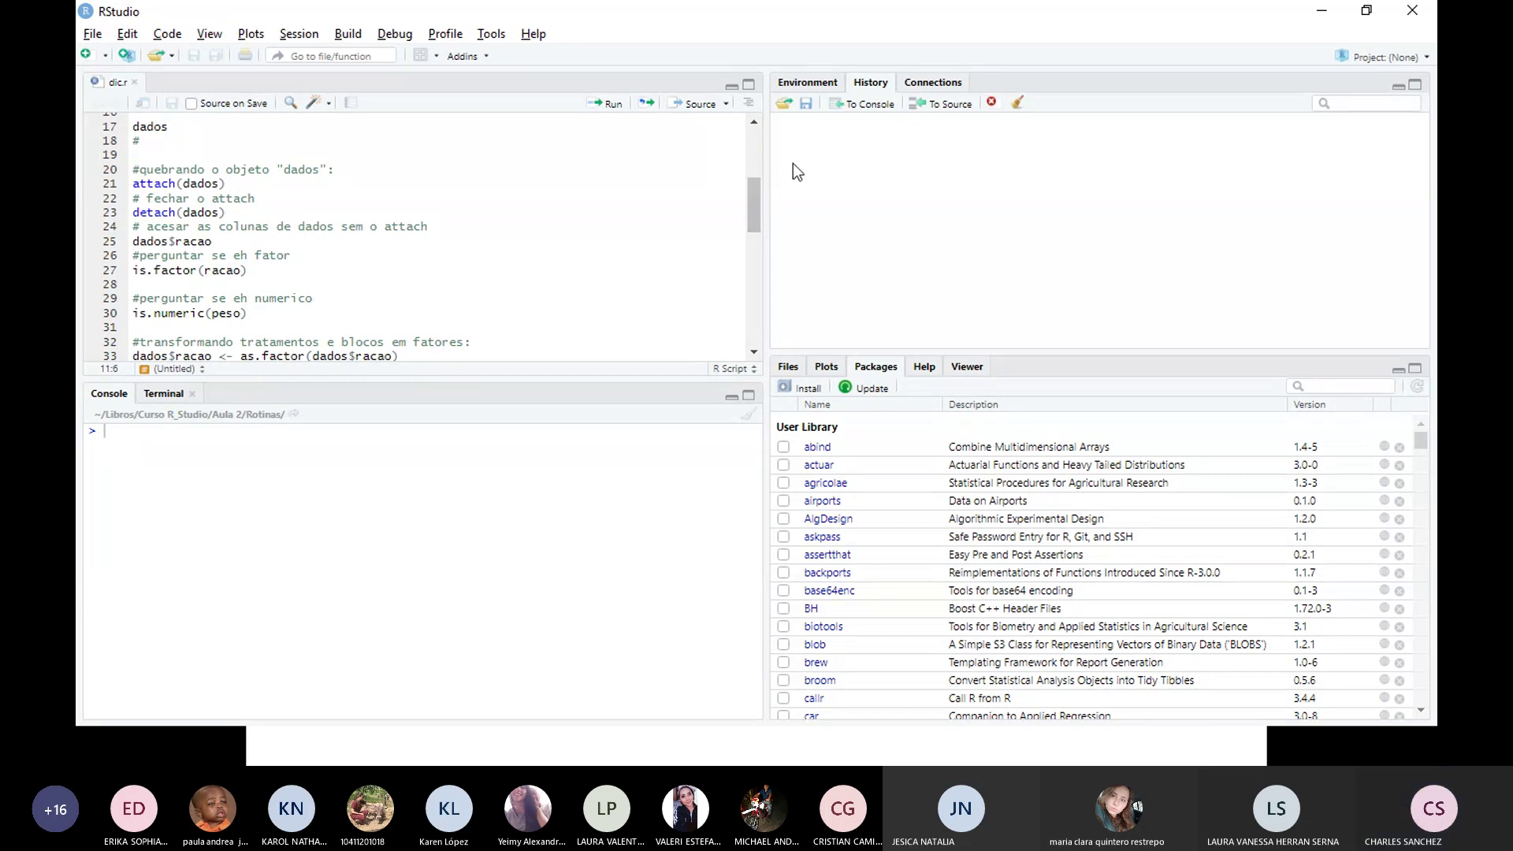
left_click(812, 84)
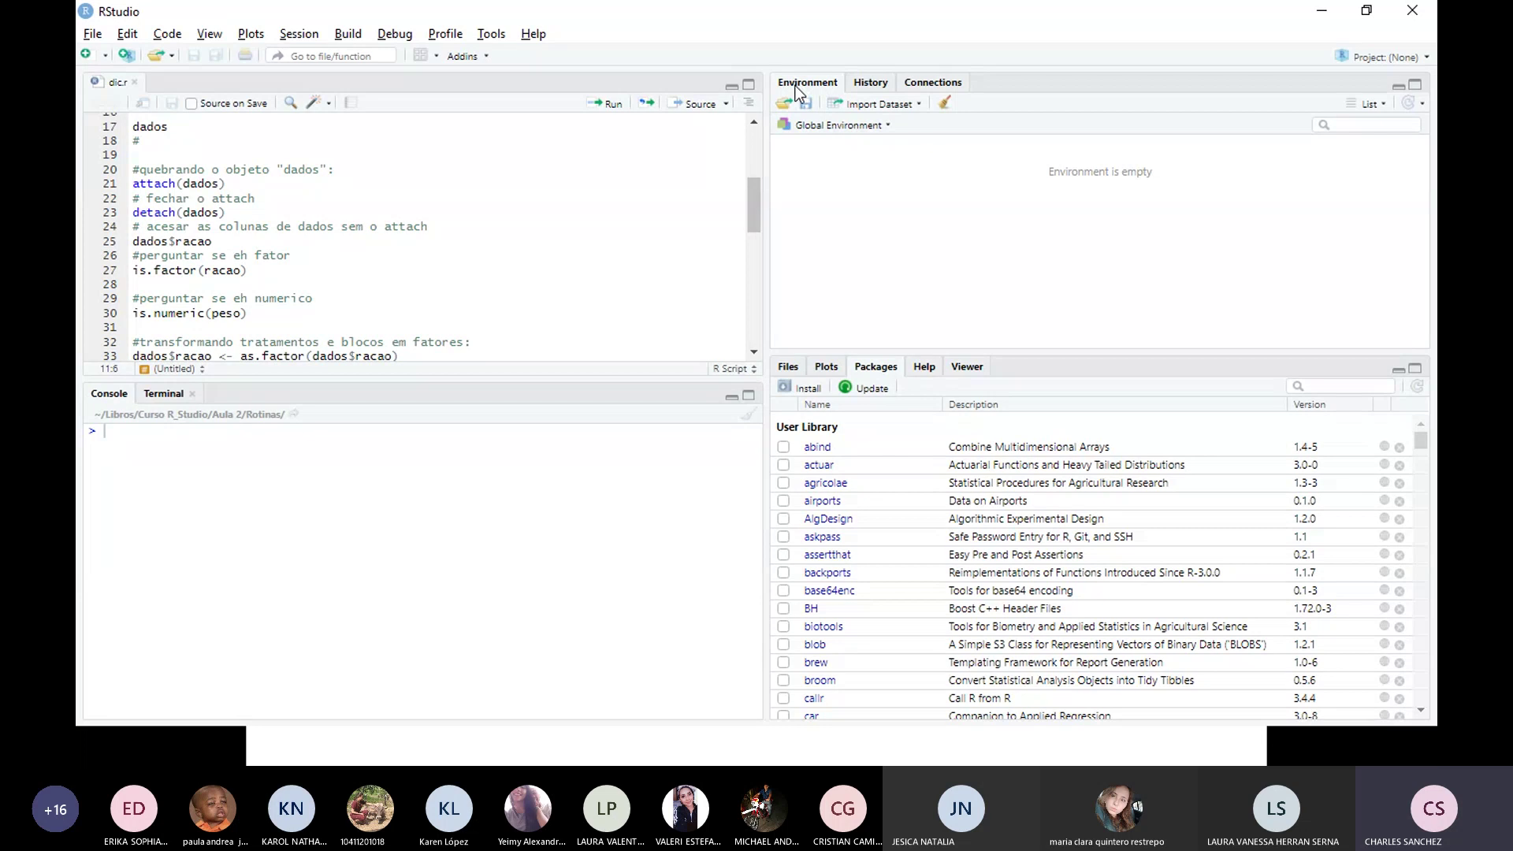
left_click(865, 84)
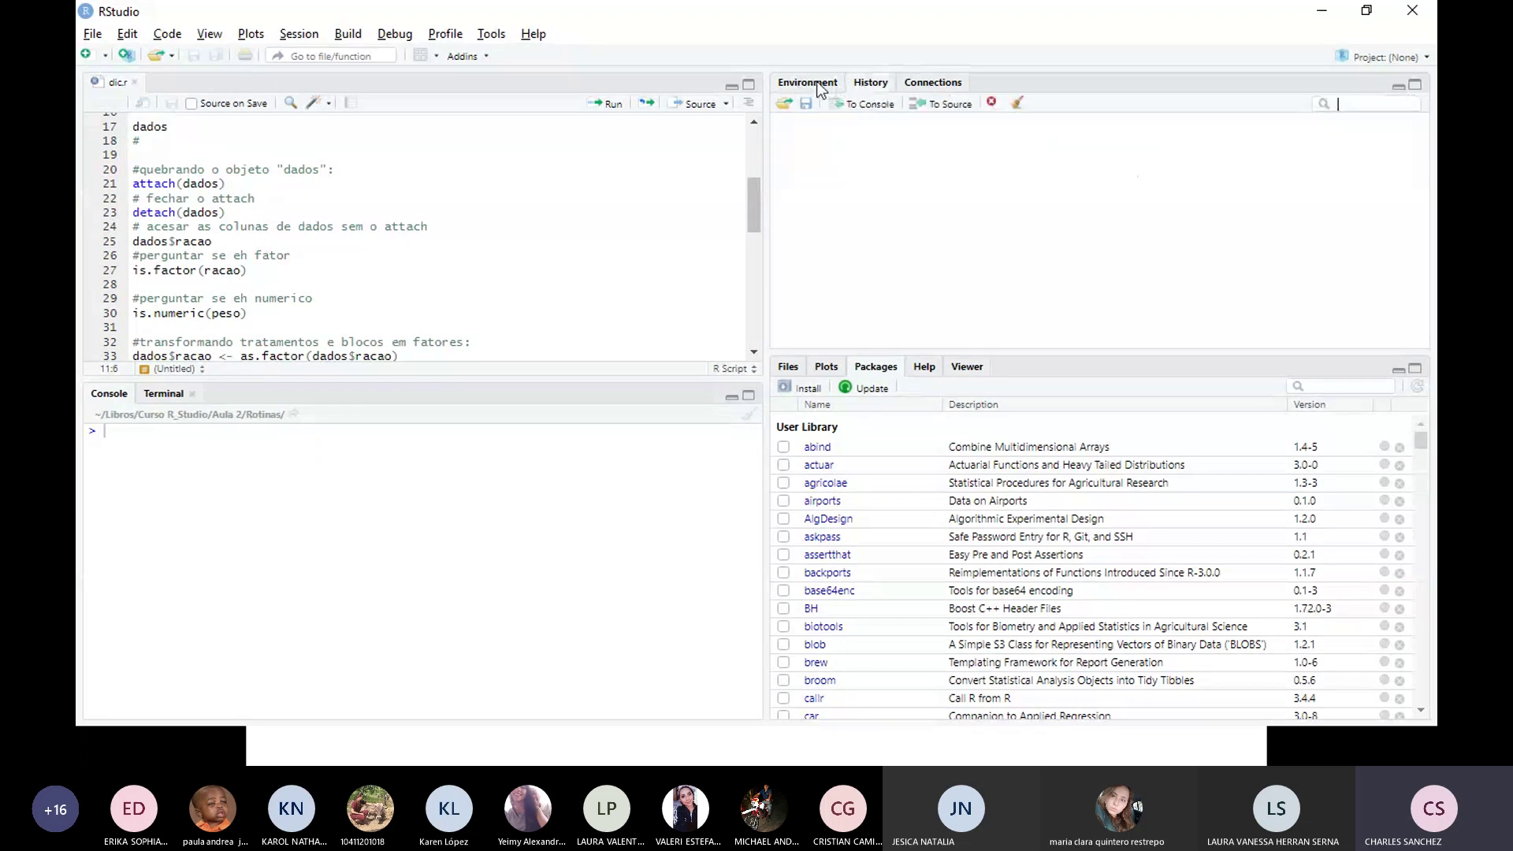
Step: Start importing a dataset from an Excel file into the empty environment
left_click(815, 87)
left_click(849, 85)
left_click(808, 87)
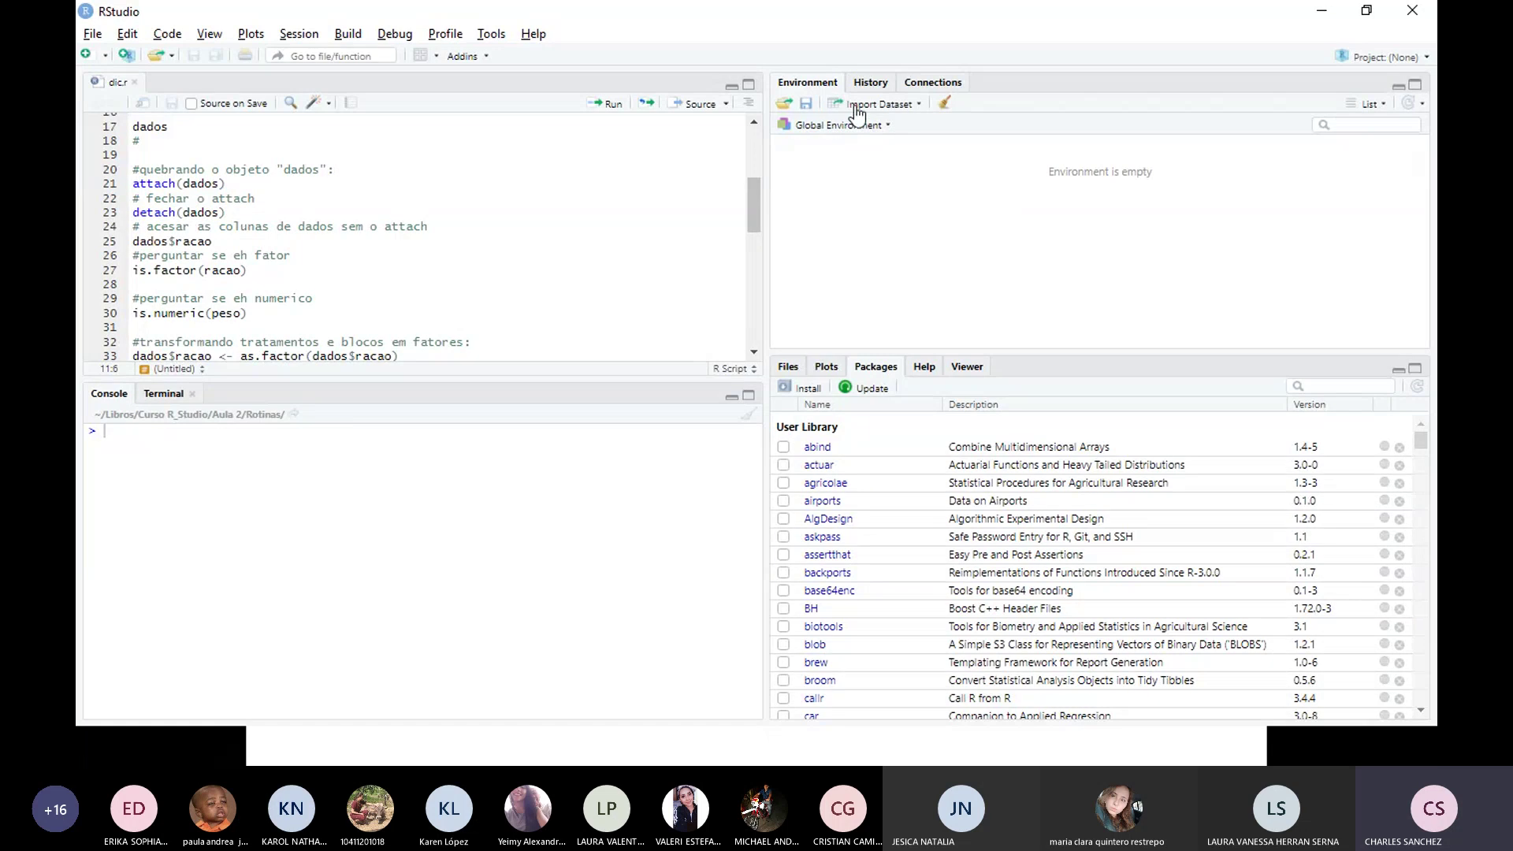
left_click(917, 110)
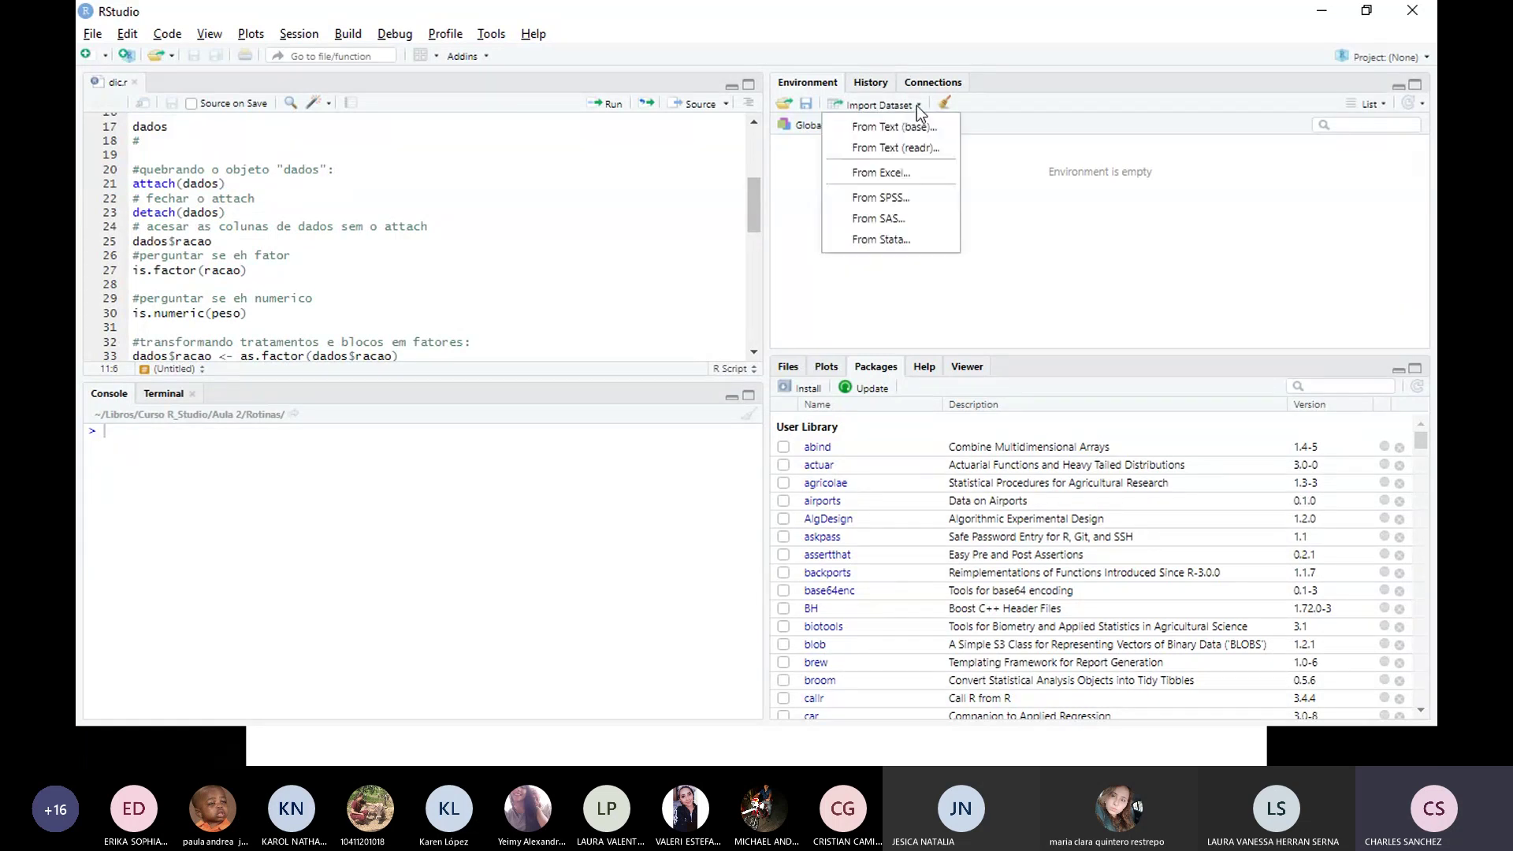
left_click(905, 180)
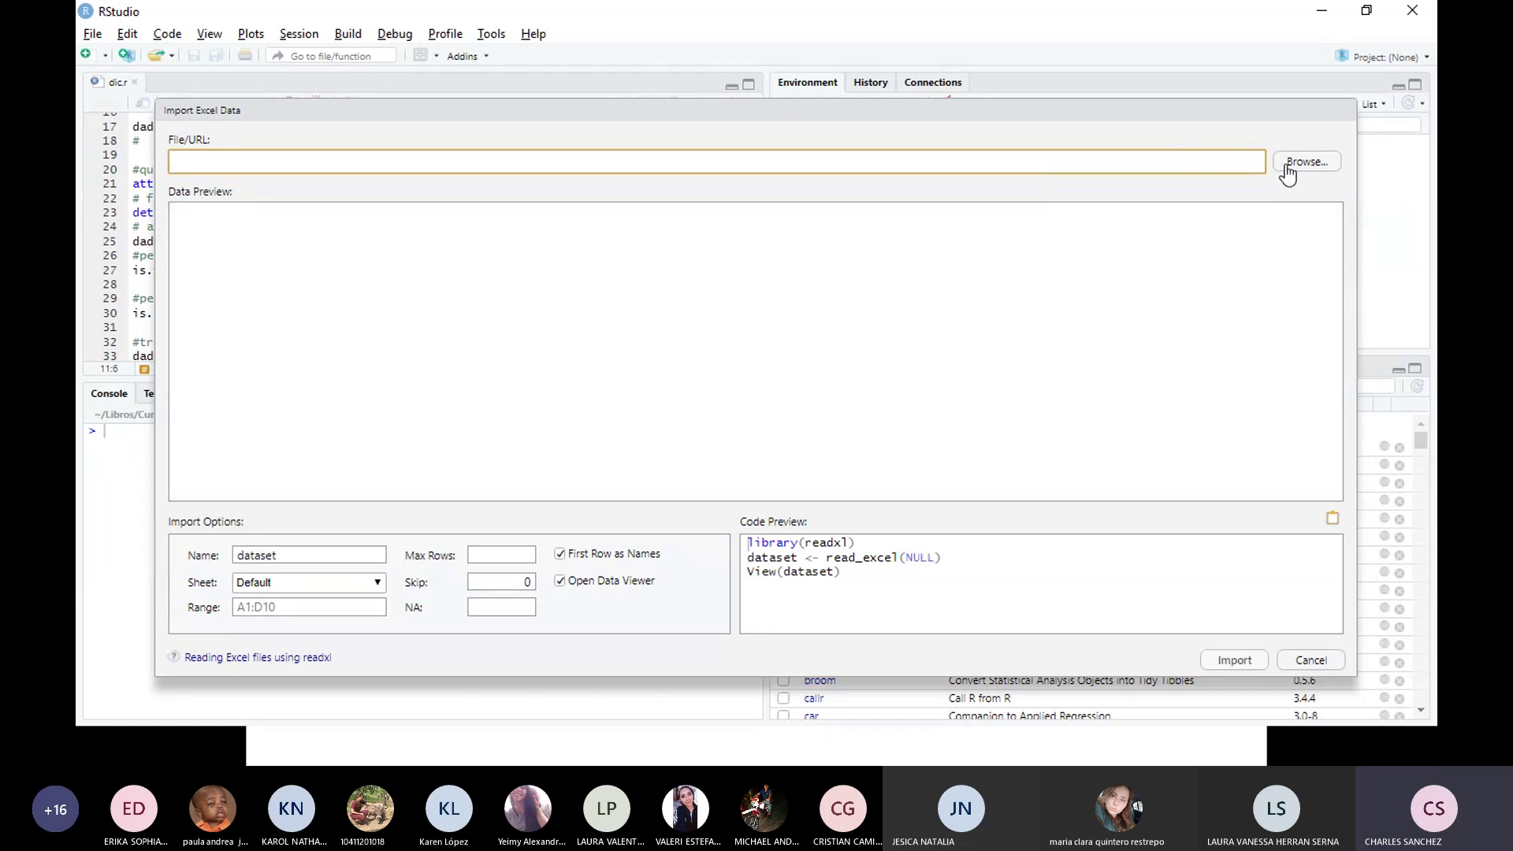
Step: Choose the PECES workbook in Documentos/Universidades/FUSM/Aulas/Bioestadística/2020_2 as the file to import
left_click(1289, 168)
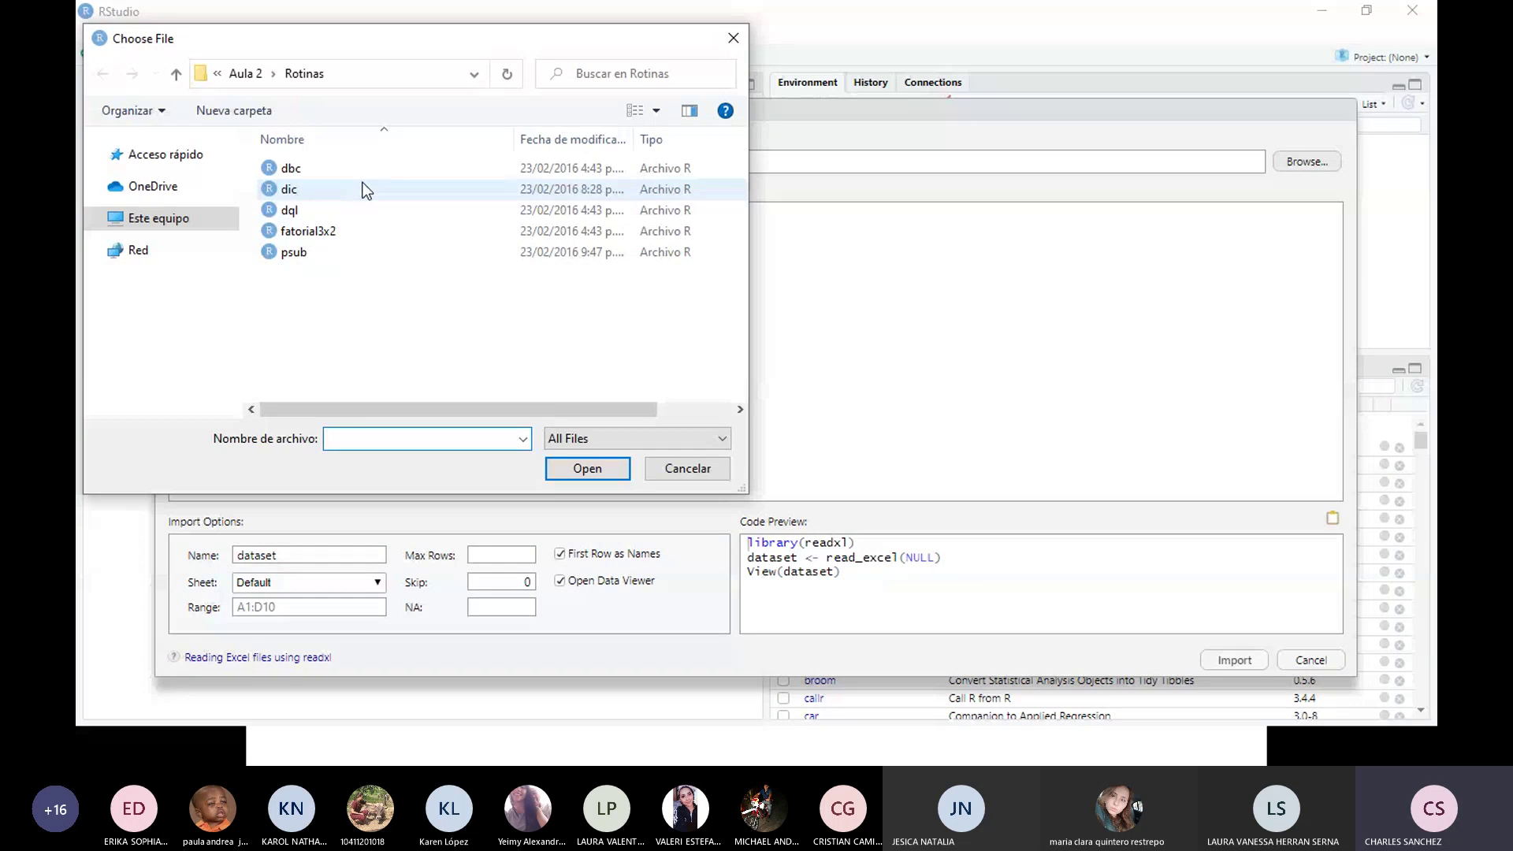
left_click(185, 218)
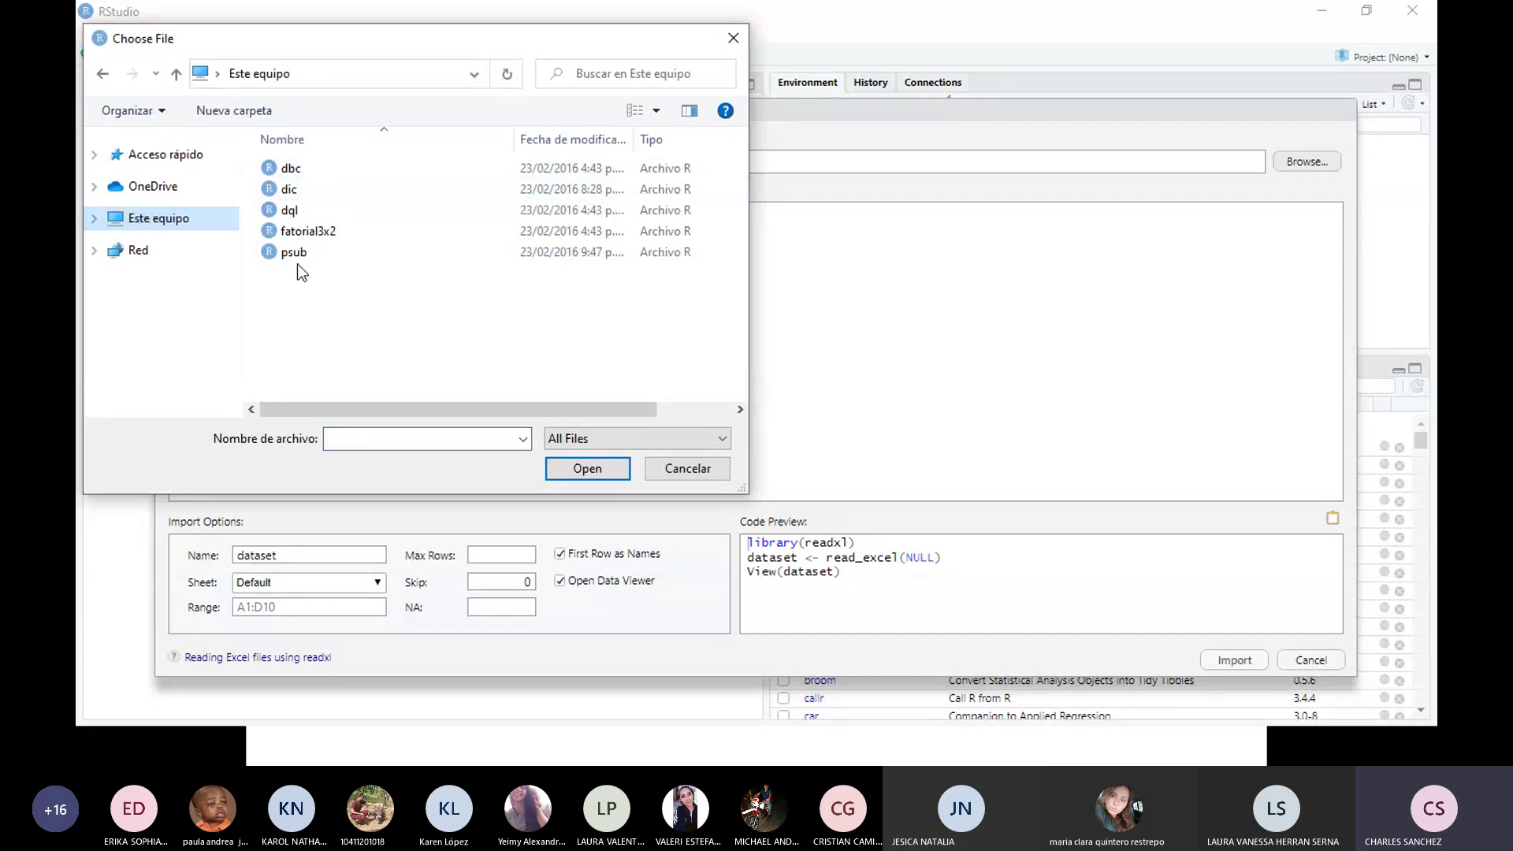
double_click(342, 244)
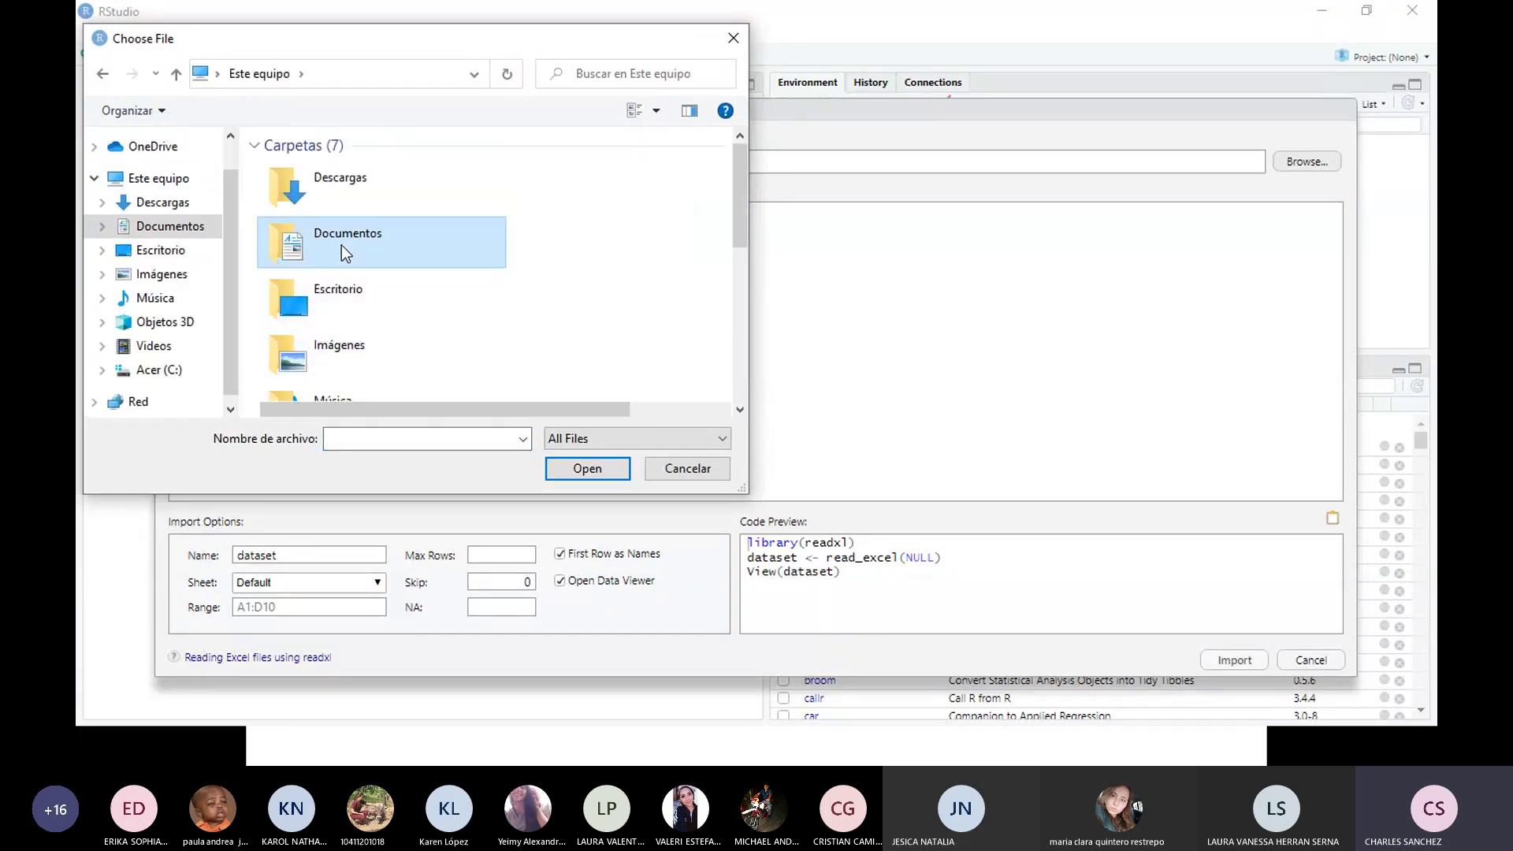
scroll(347, 256, "down", 3)
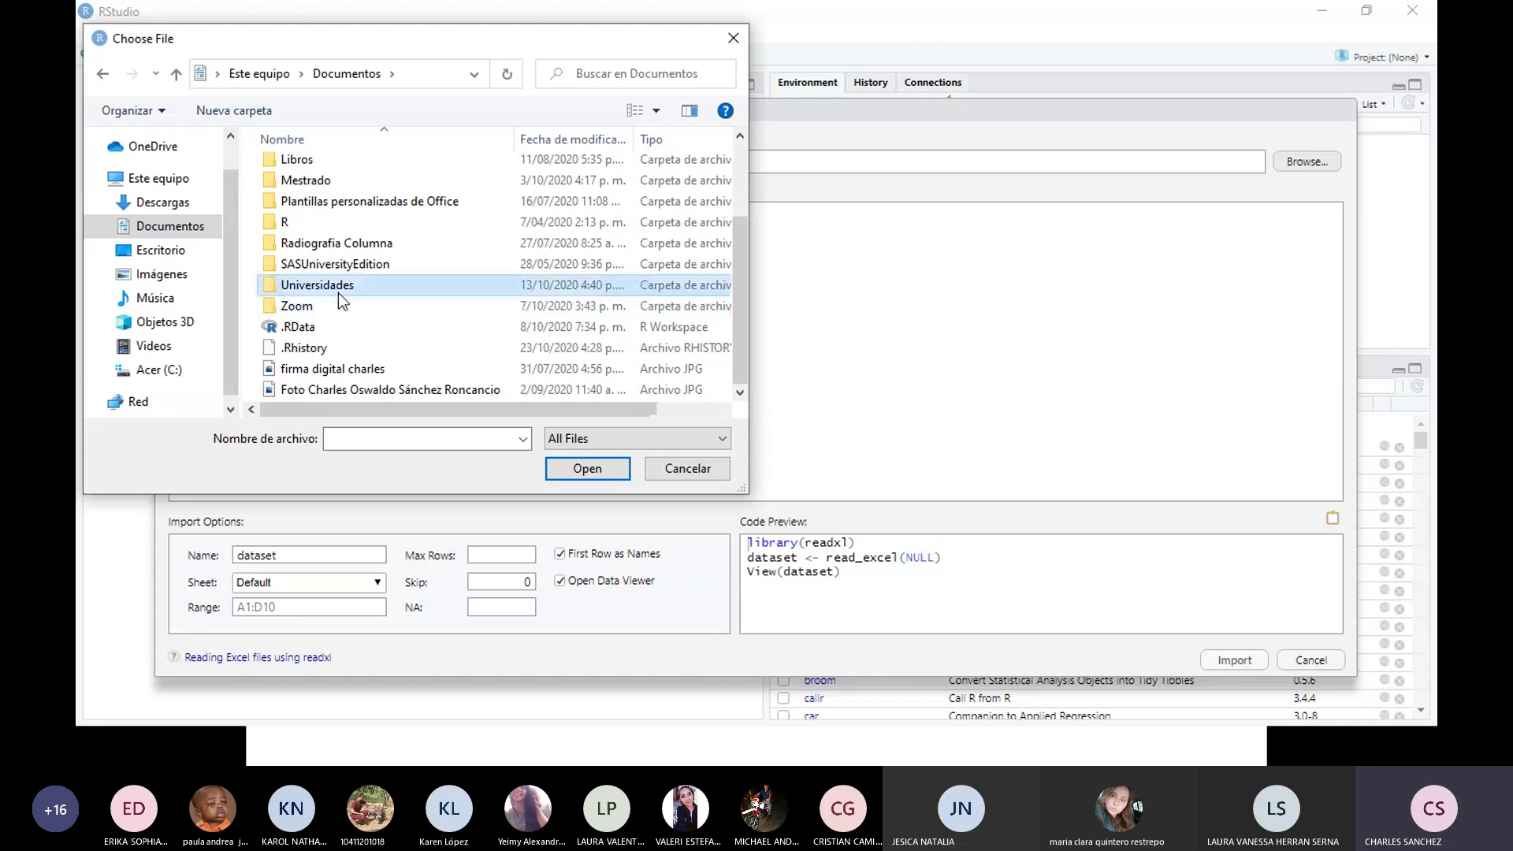
double_click(338, 292)
double_click(304, 168)
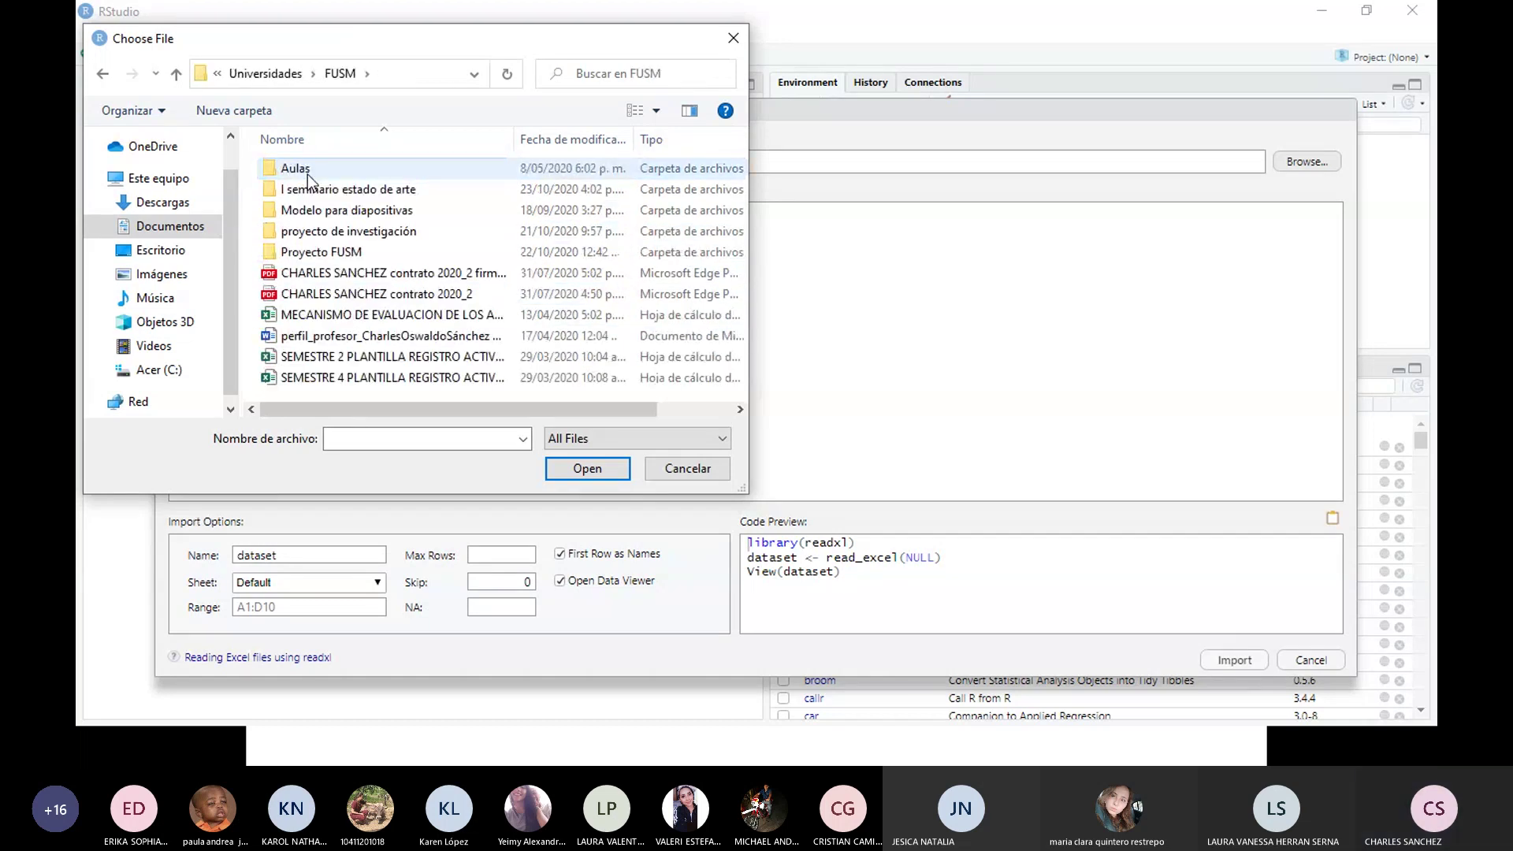
double_click(306, 170)
double_click(305, 168)
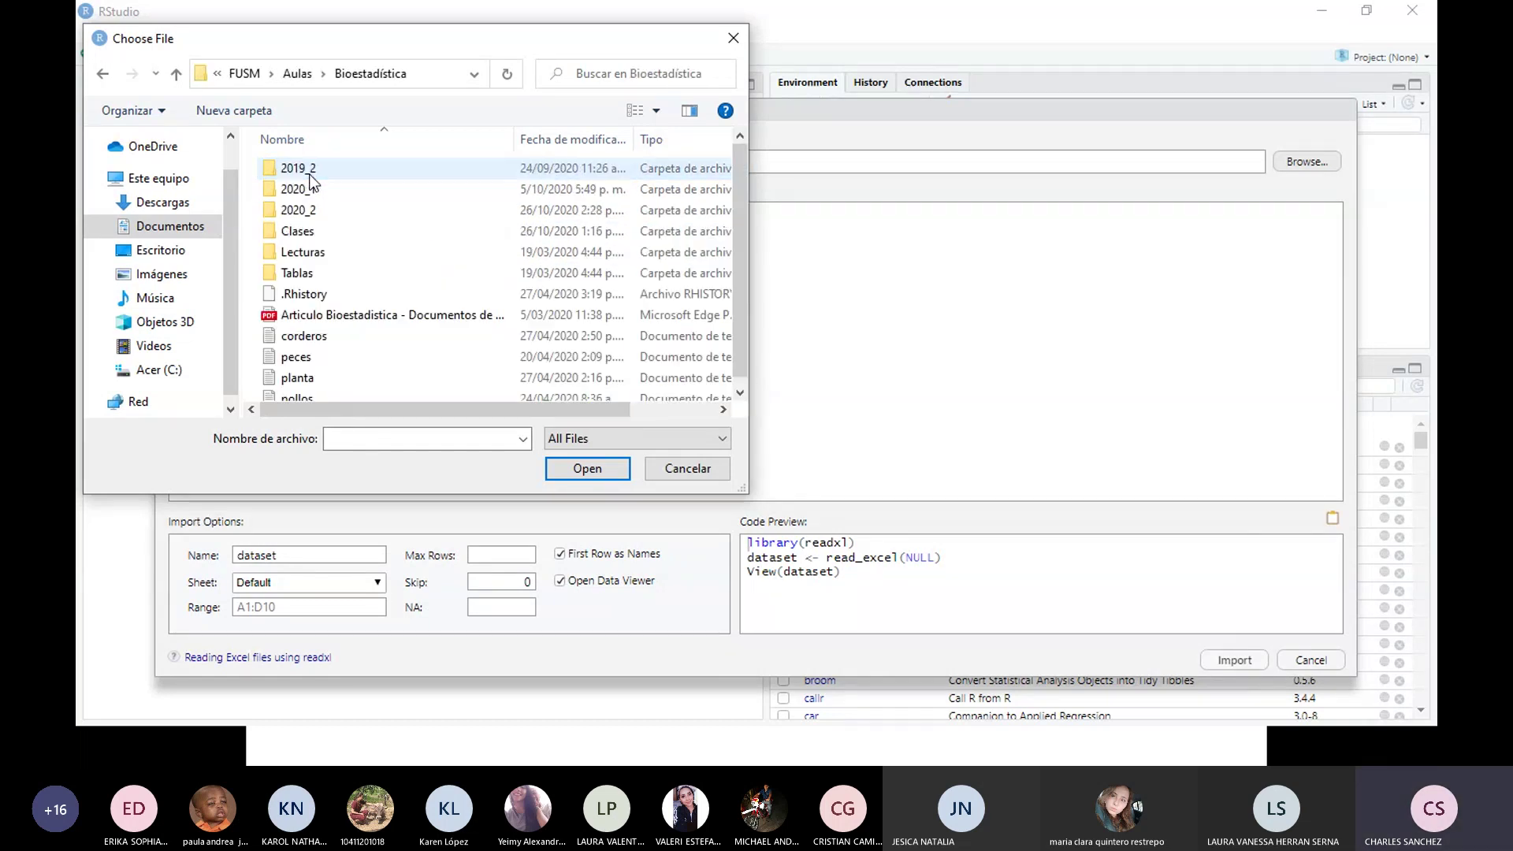
double_click(315, 210)
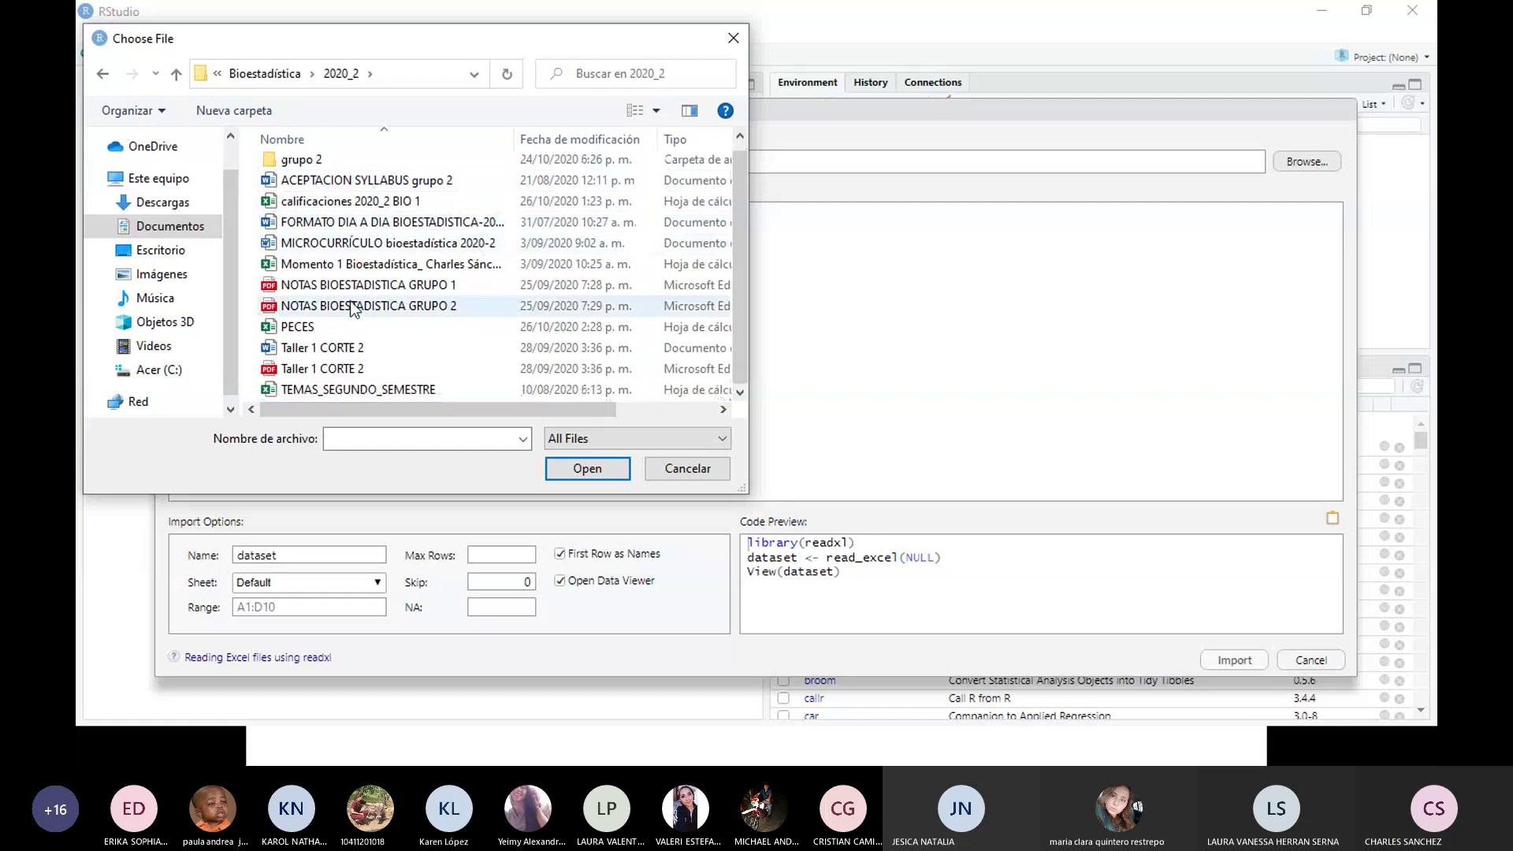
scroll(311, 335, "down", 1)
left_click(307, 330)
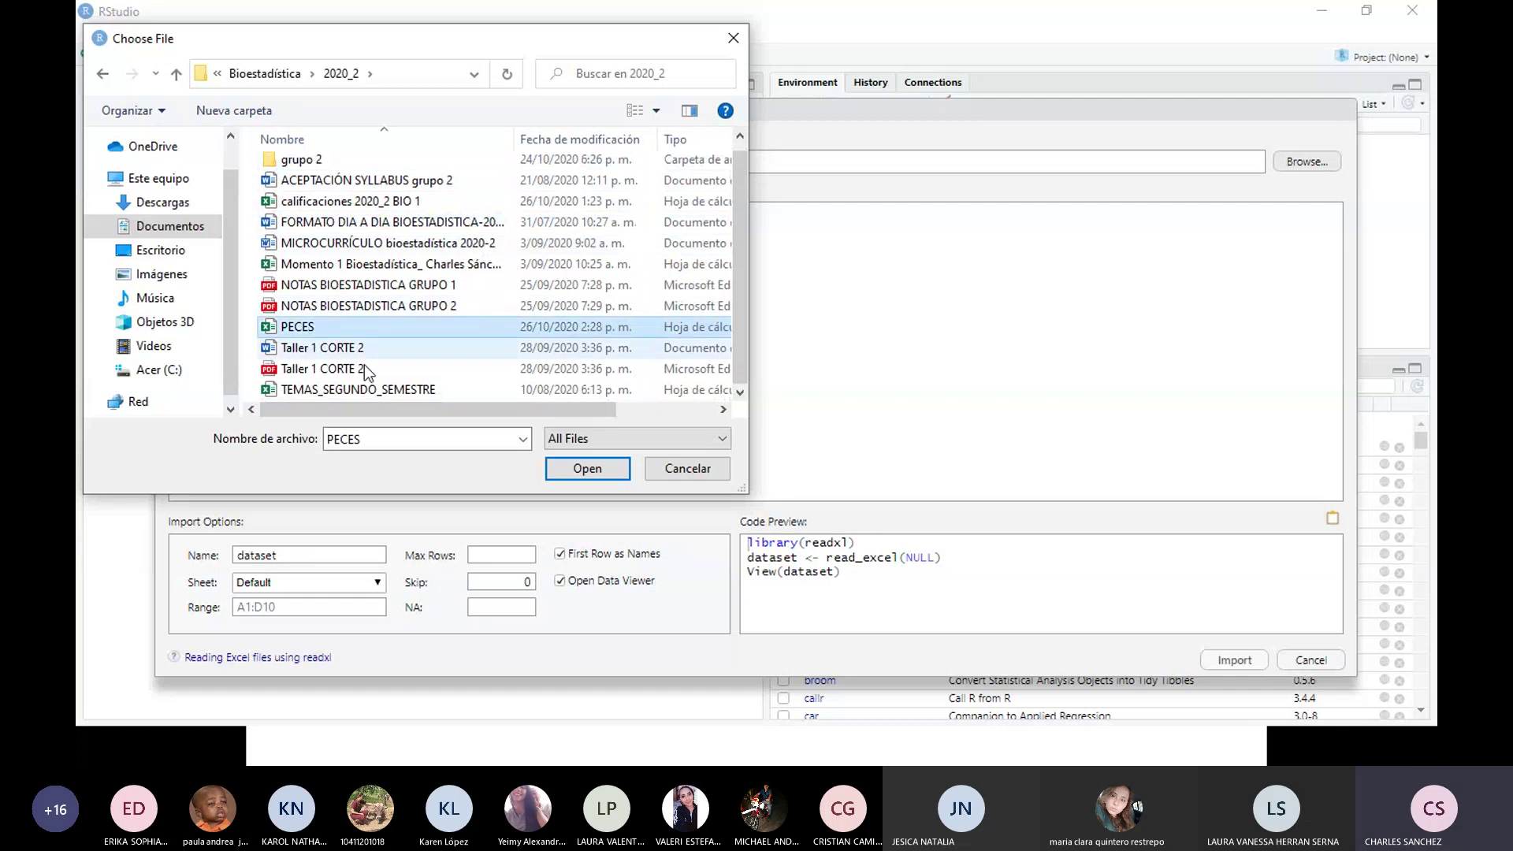
left_click(553, 473)
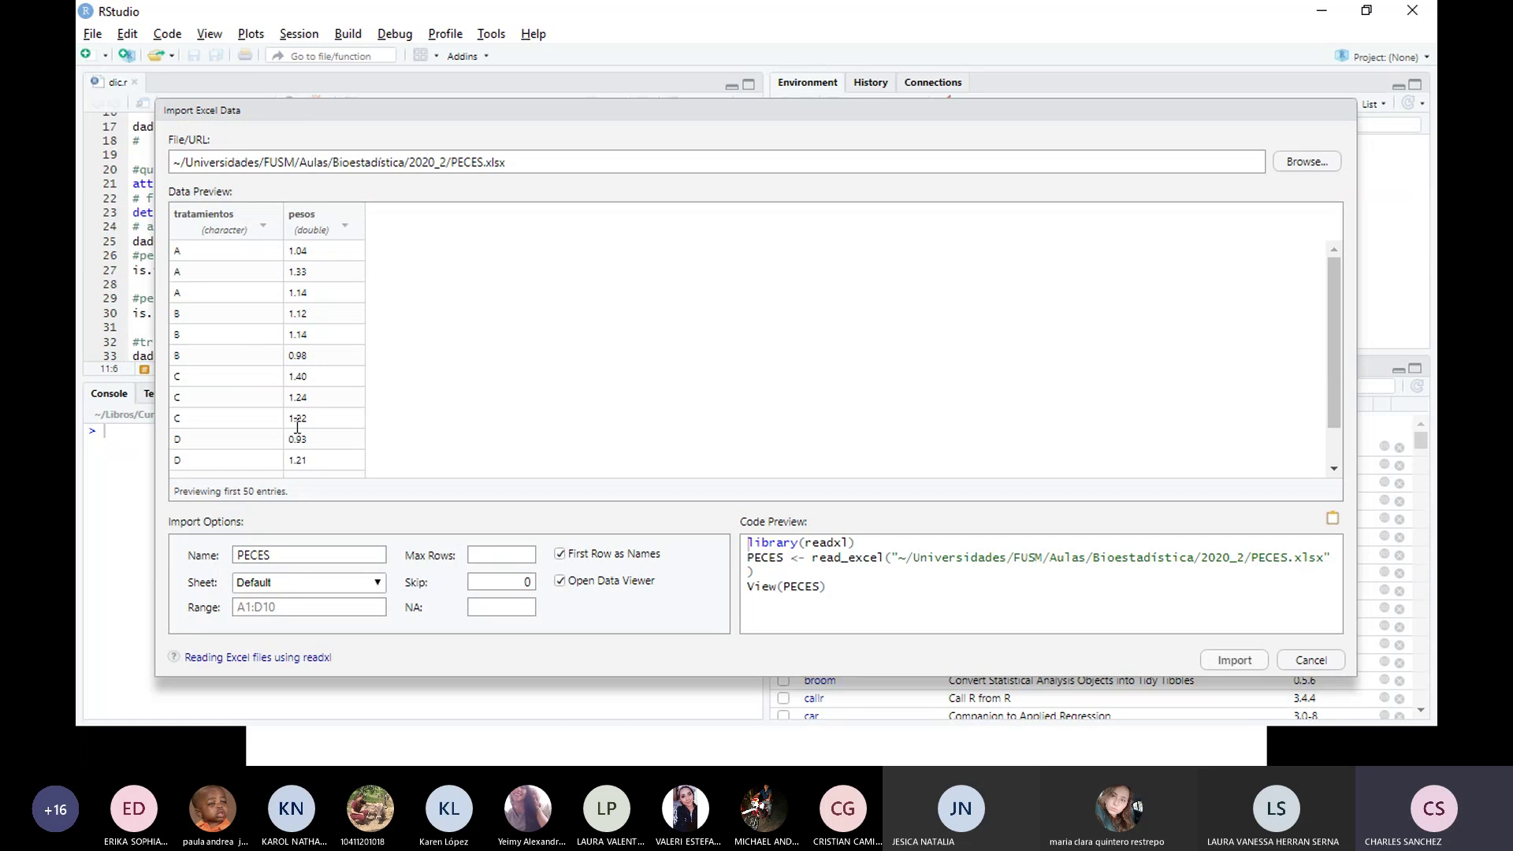
Step: Check the preview of the tratamientos and pesos columns and import the data under the name PECES
scroll(477, 308, "down", 2)
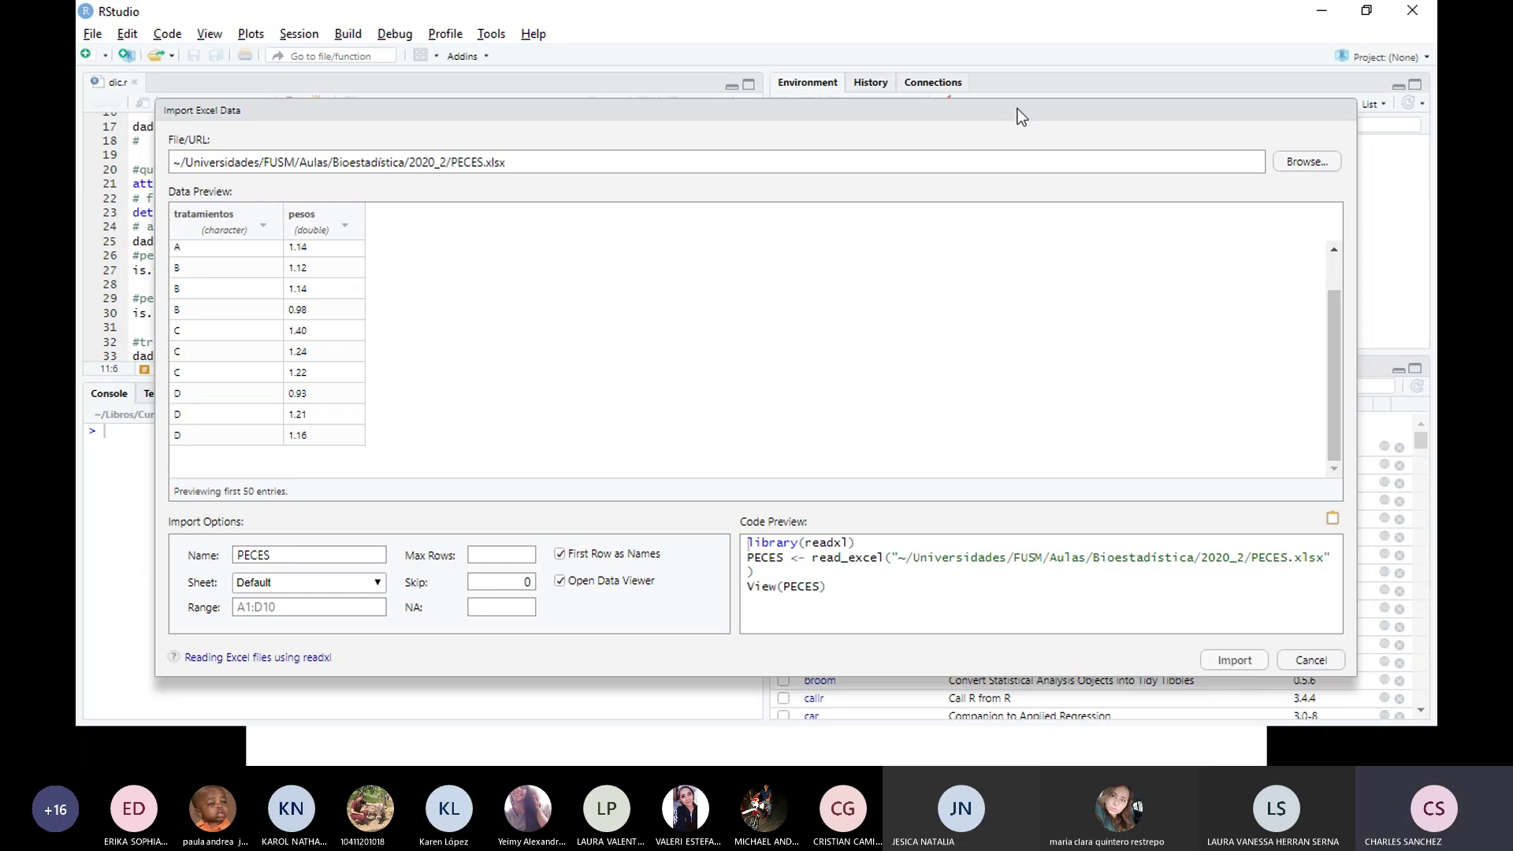
mouse_move(1019, 111)
left_mouse_down()
mouse_move(1182, 76)
mouse_move(1030, 90)
left_mouse_up()
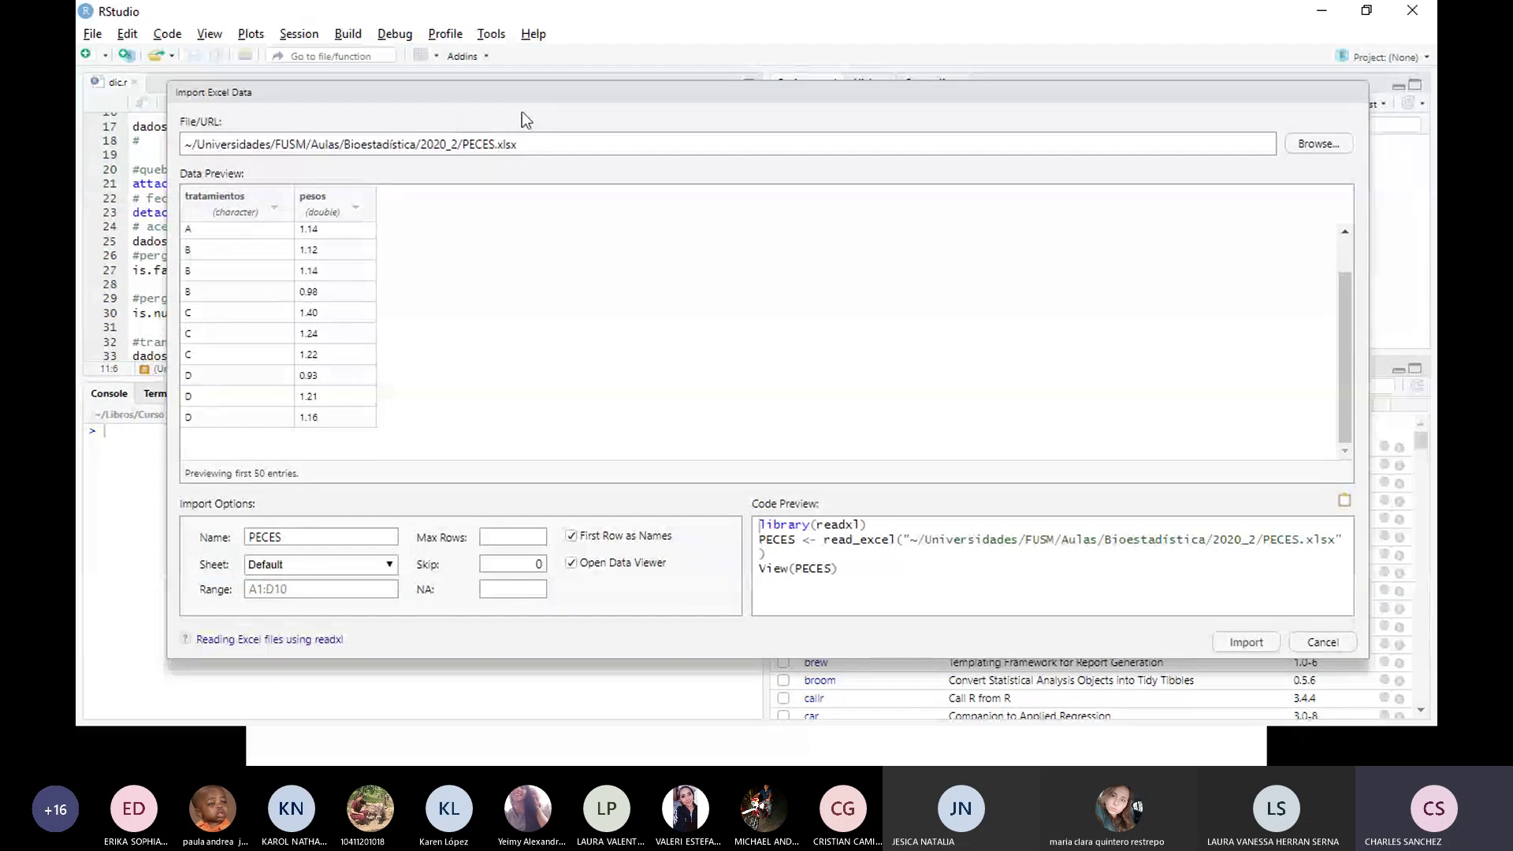
left_click_drag(544, 101, 863, 59)
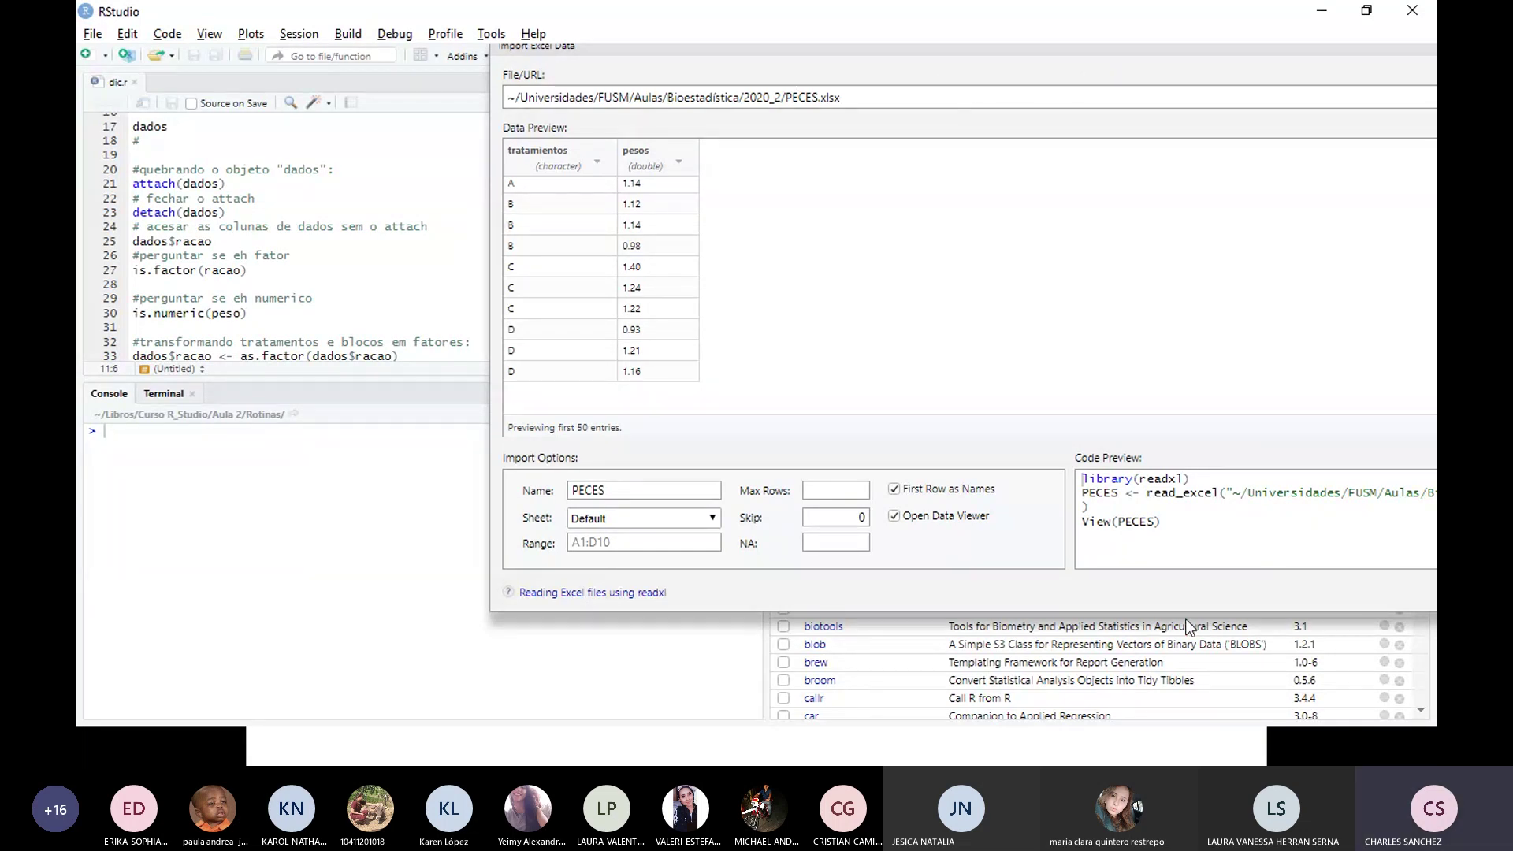
key("alt+Tab")
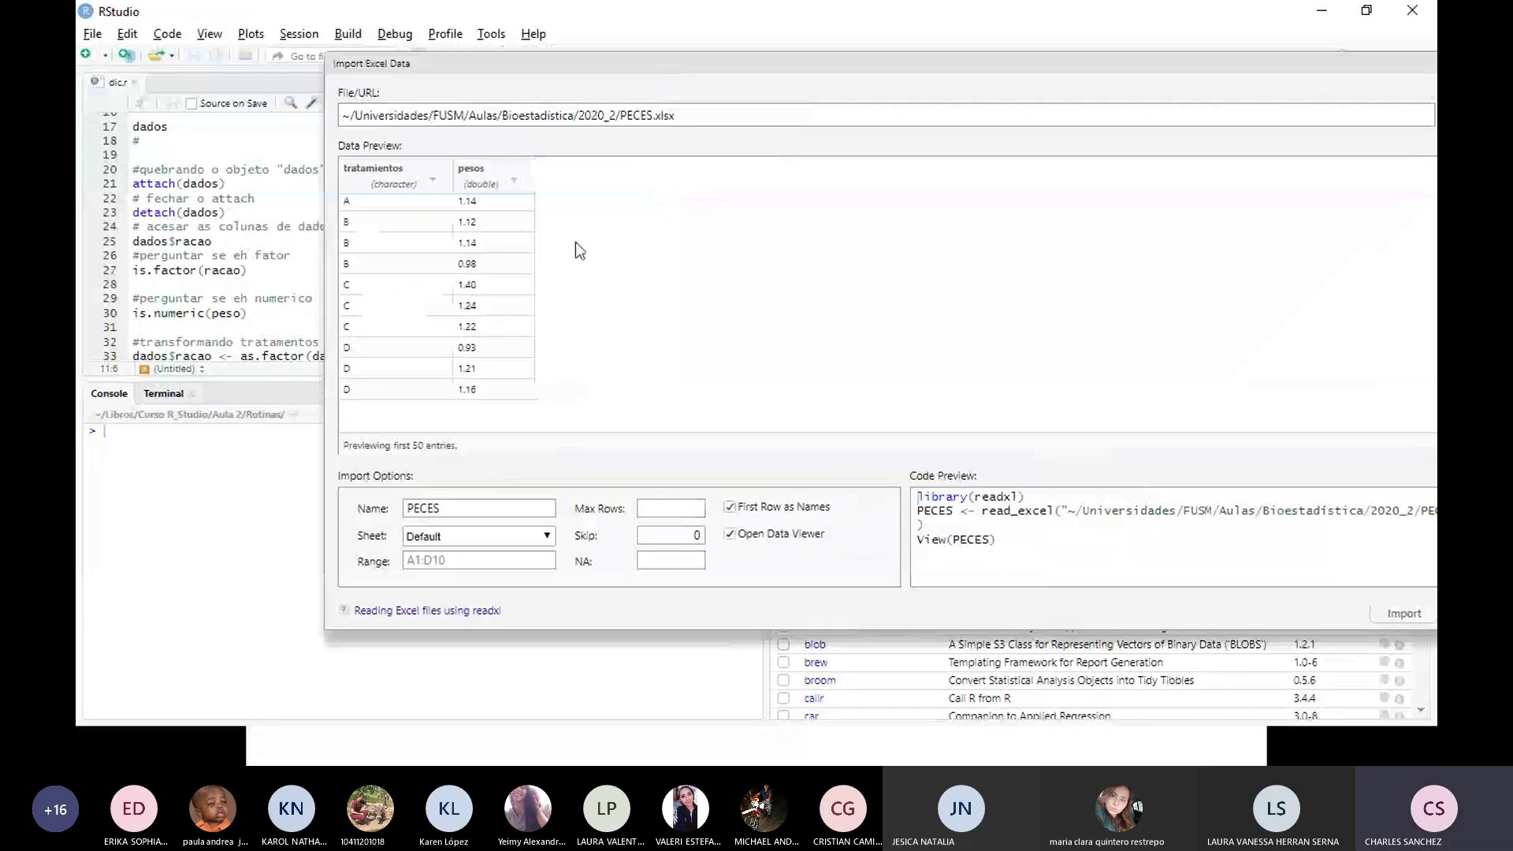
left_click(1399, 614)
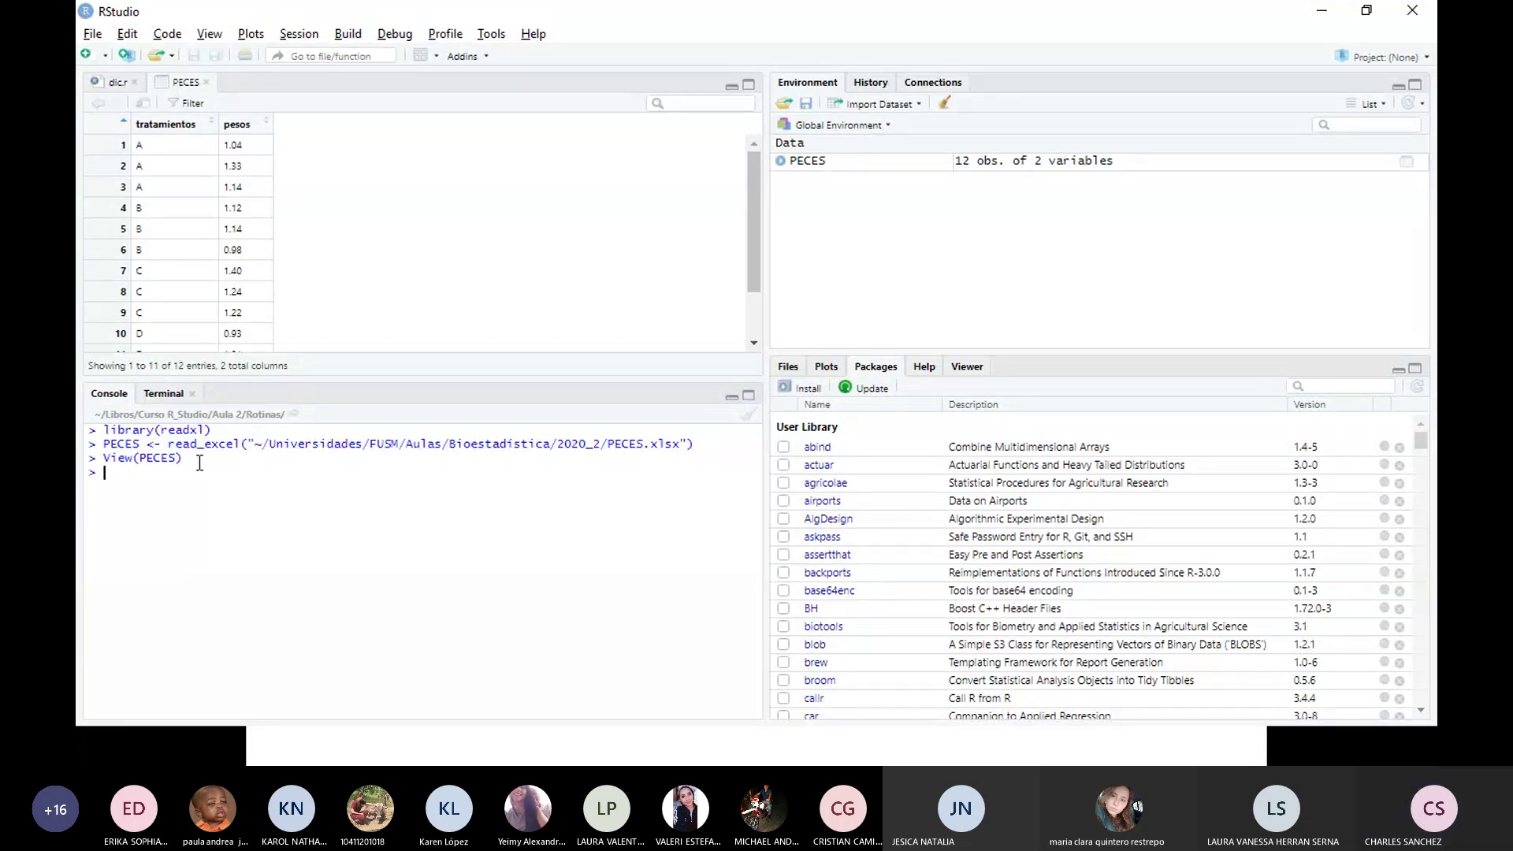
Step: Review the import commands in the console and the data-loading lines at the start of the dic.r script
key("ctrl+a")
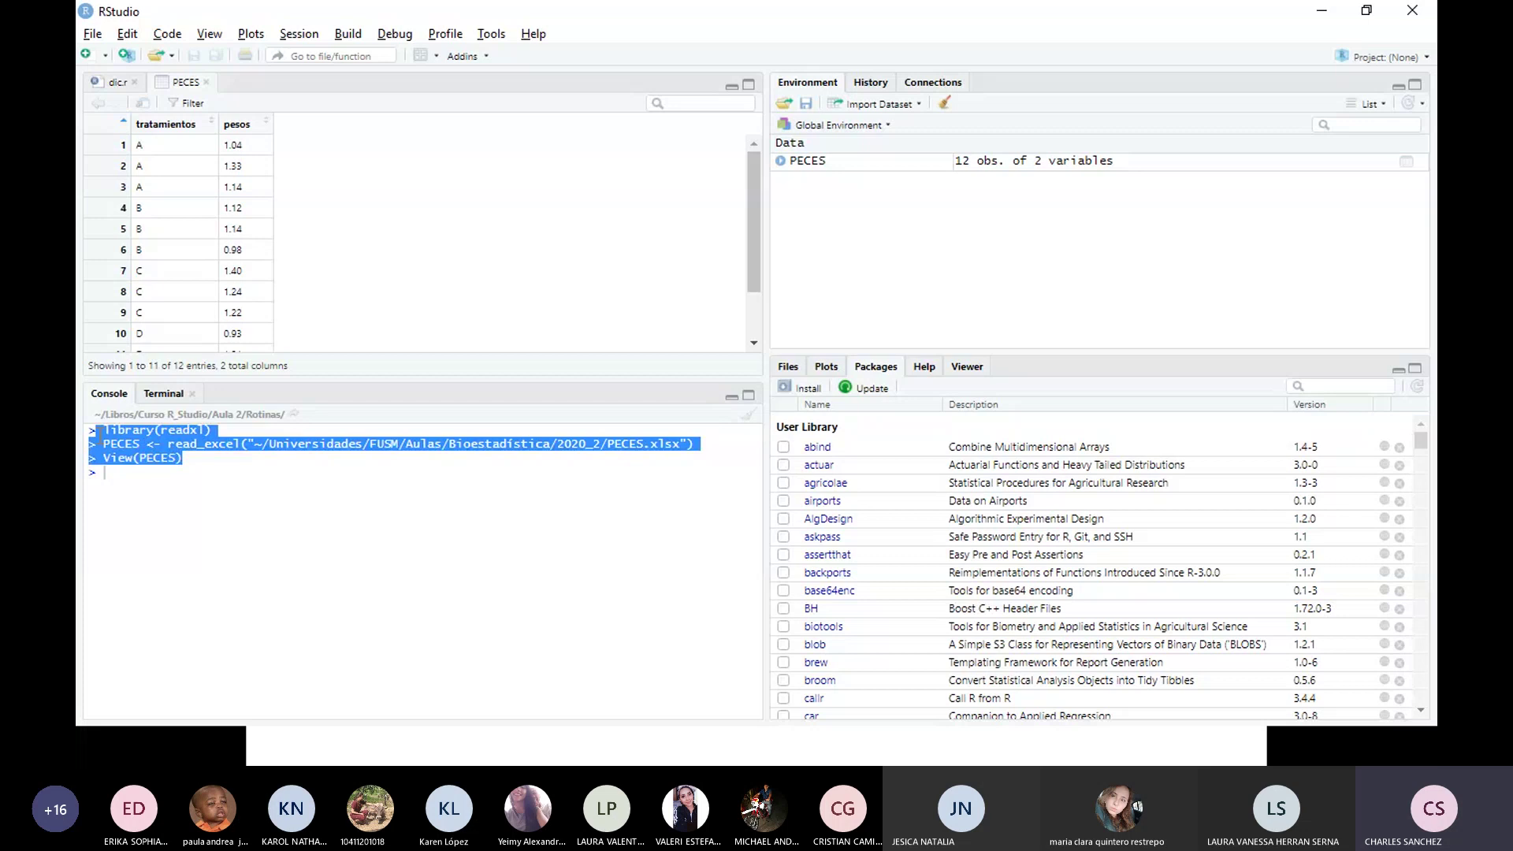
left_click(141, 471)
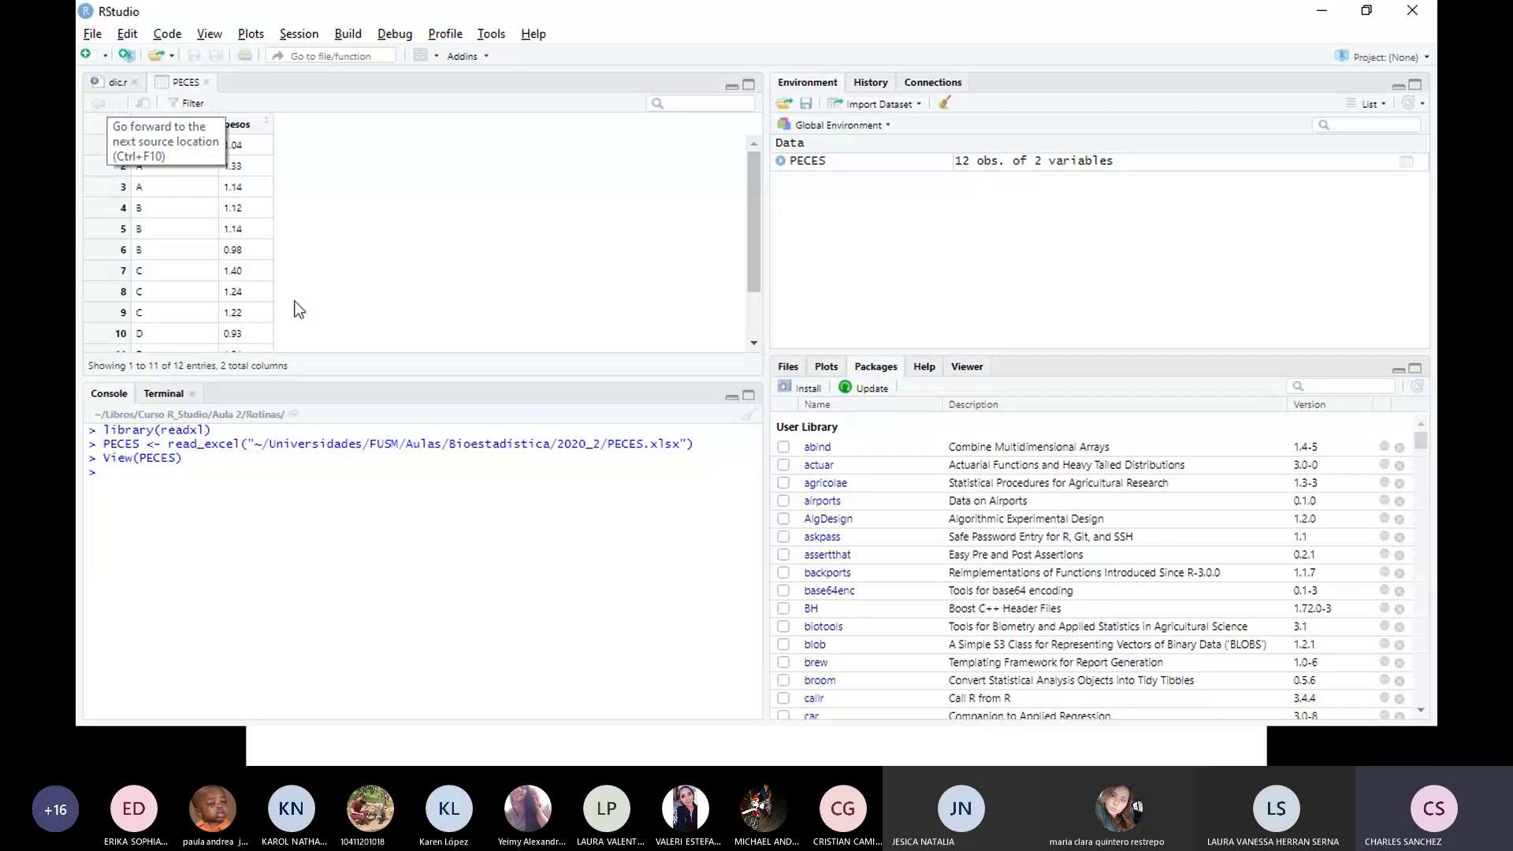
left_click(116, 82)
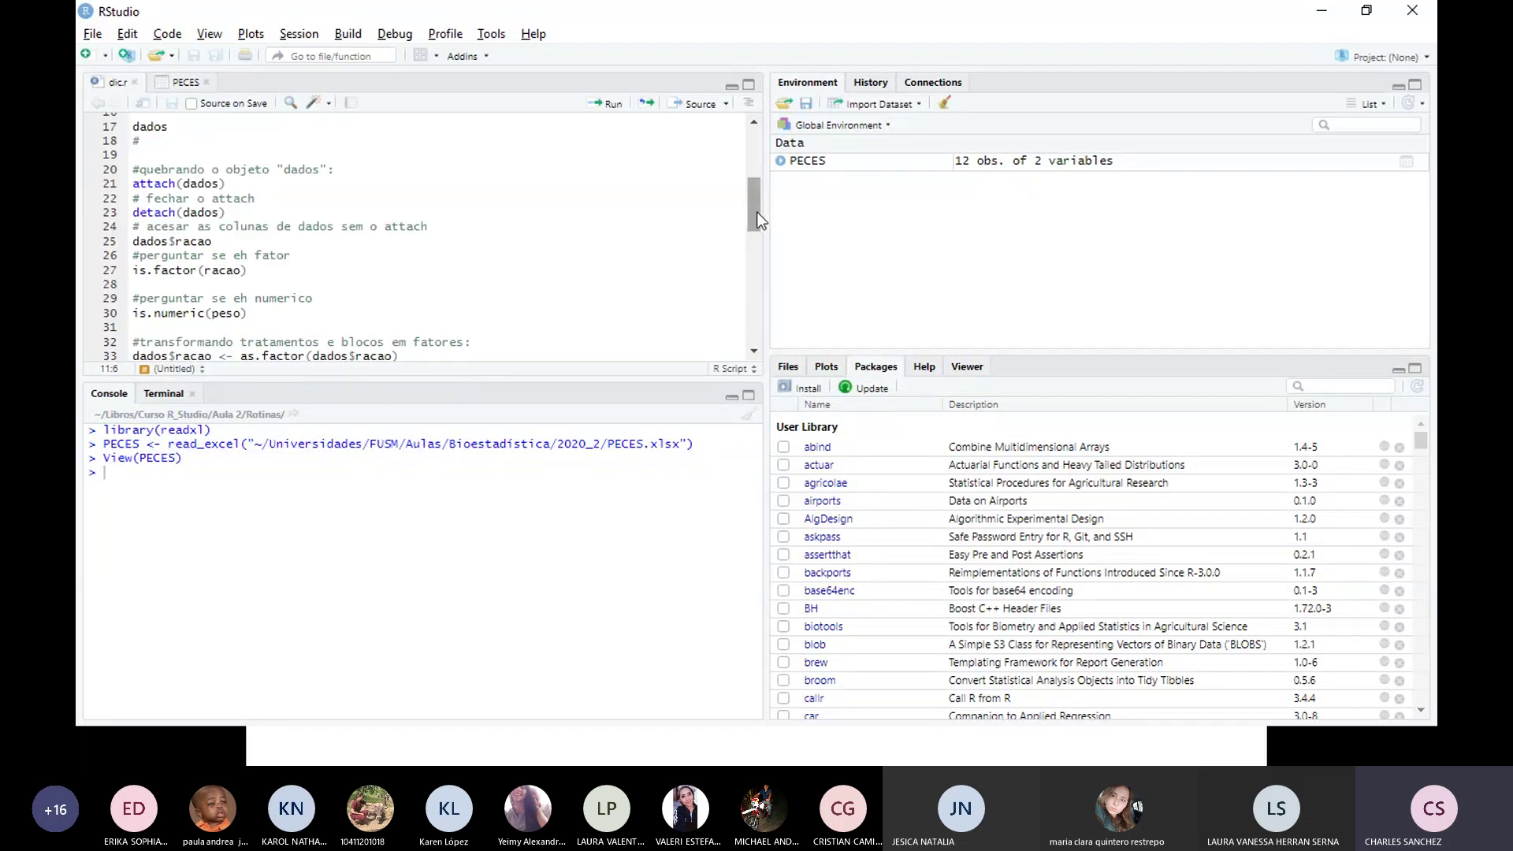
left_click_drag(754, 216, 754, 167)
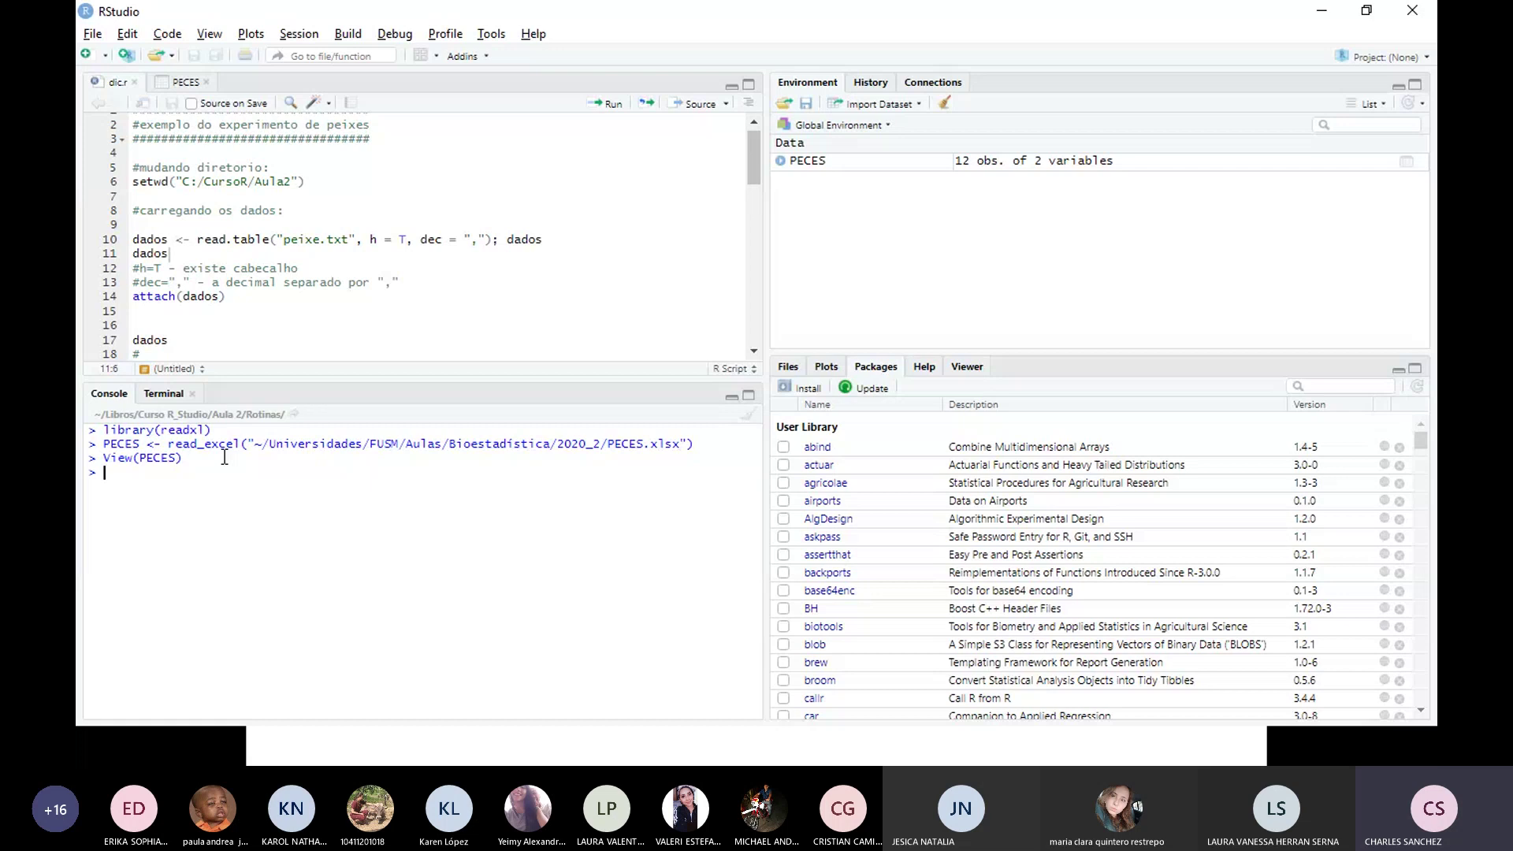
Step: Print the PECES dataset in the console, writing its name in capitals
key("Caps_Lock")
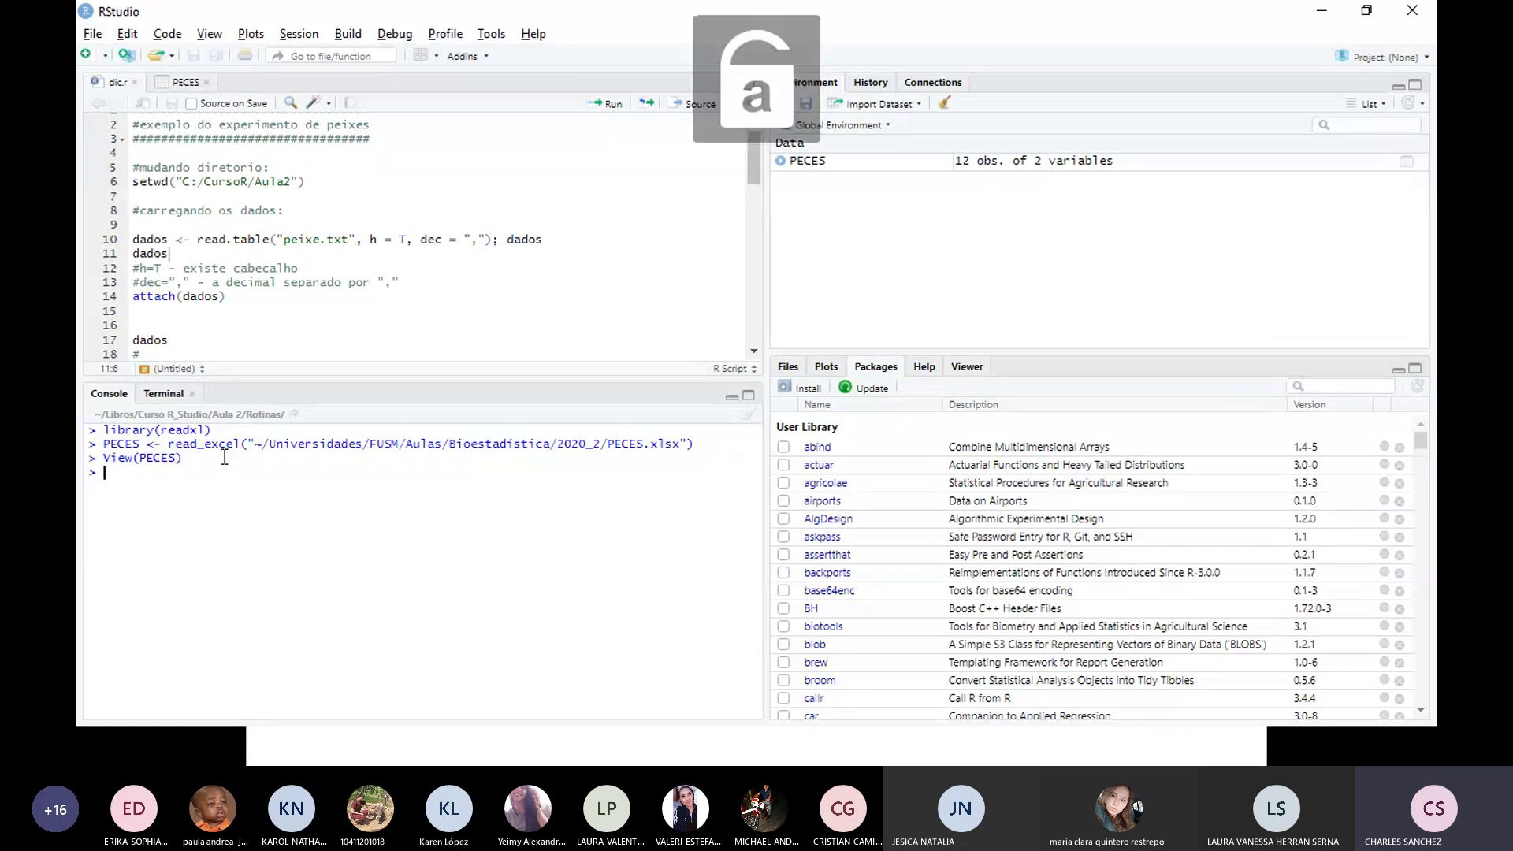
type("p")
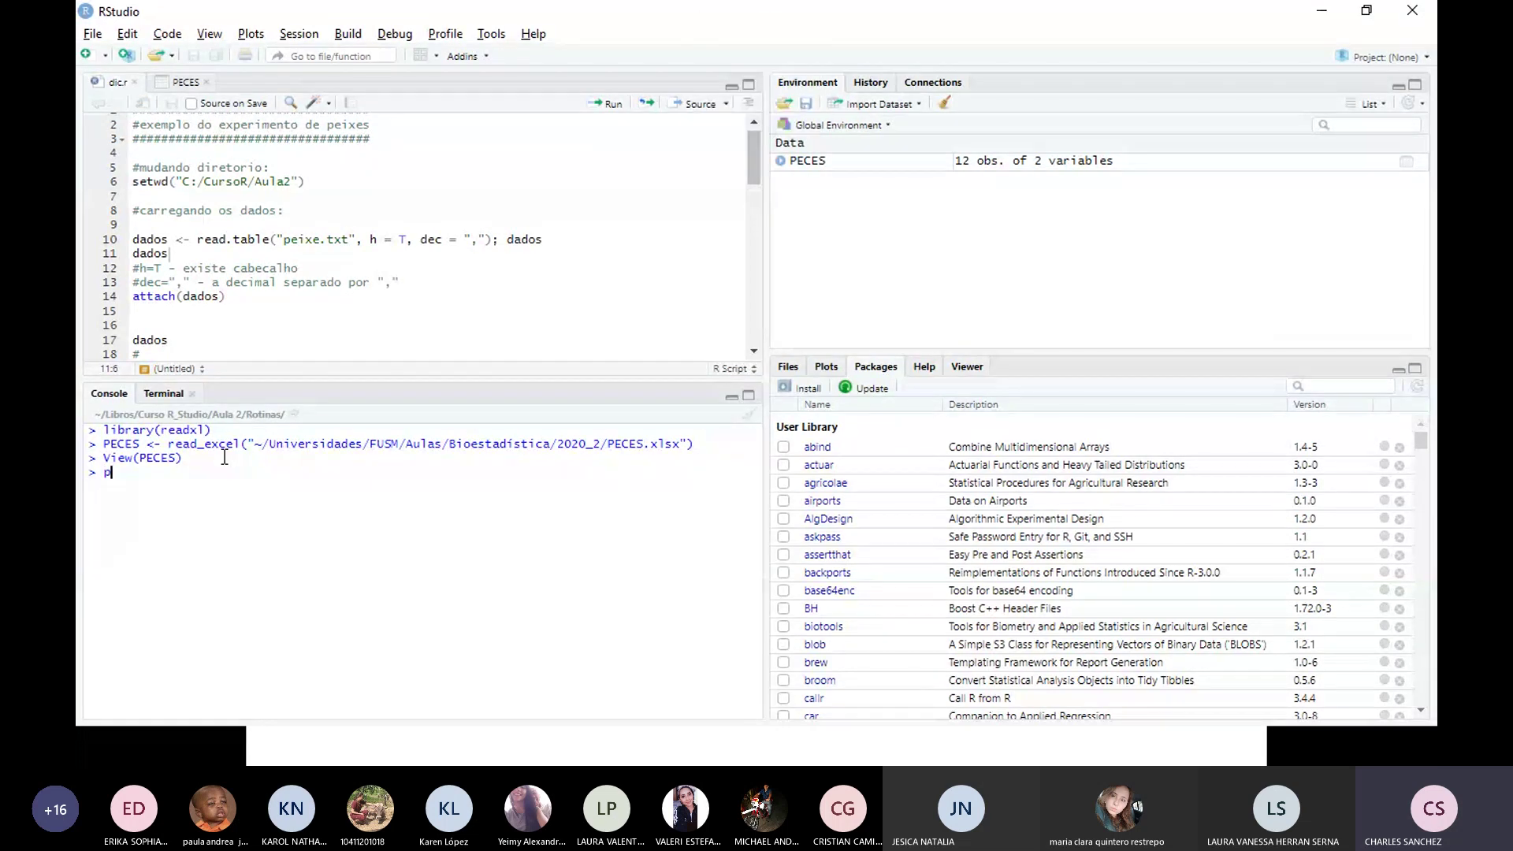
type("e")
type("s")
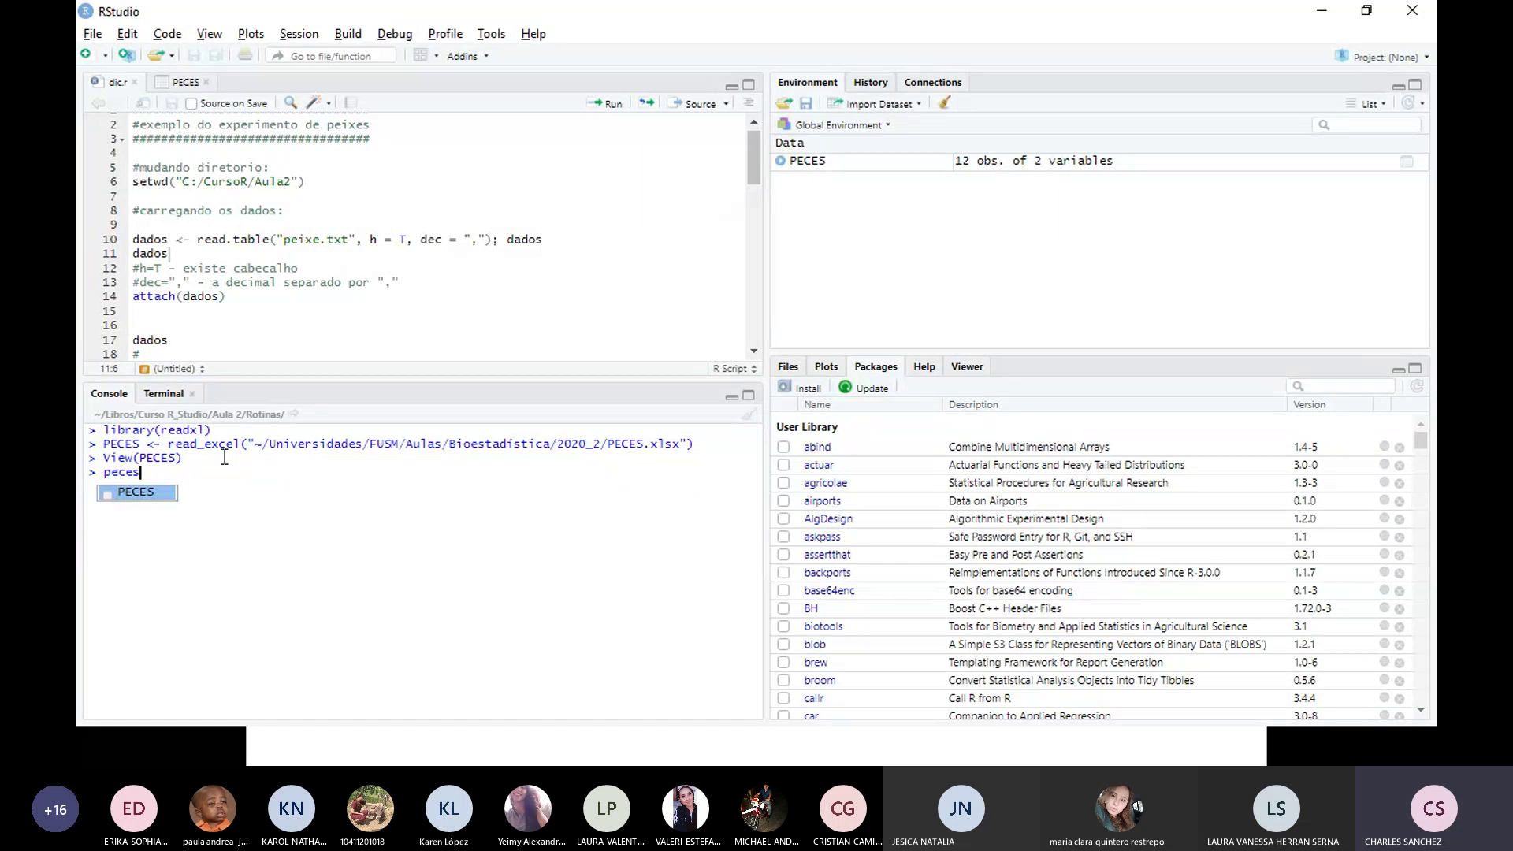
key("Return")
key("BackSpace")
key("BackSpace")
key("BackSpace")
key("BackSpace")
key("BackSpace")
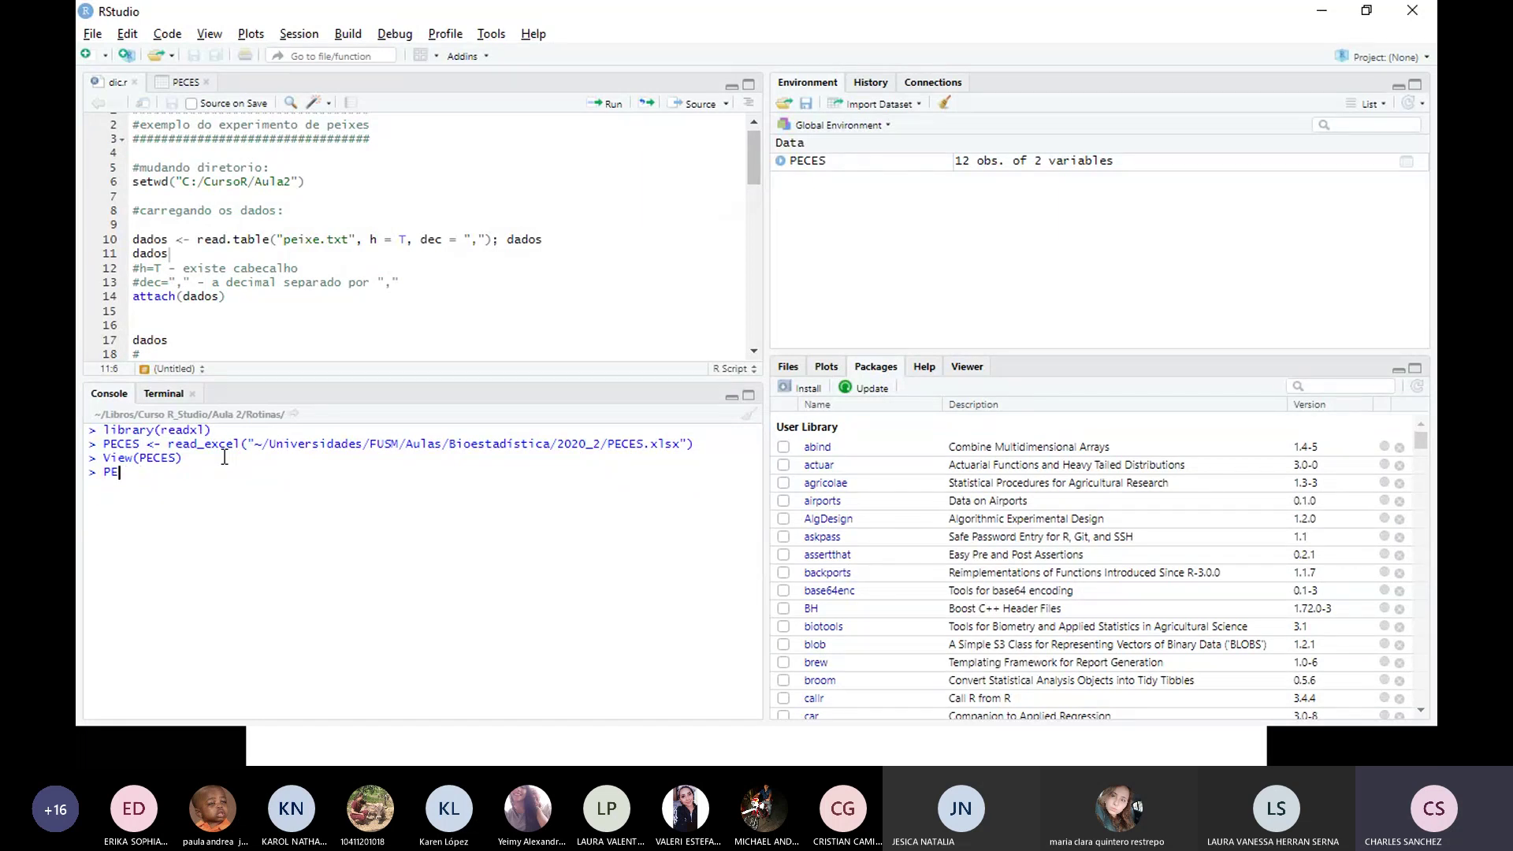
type("peces")
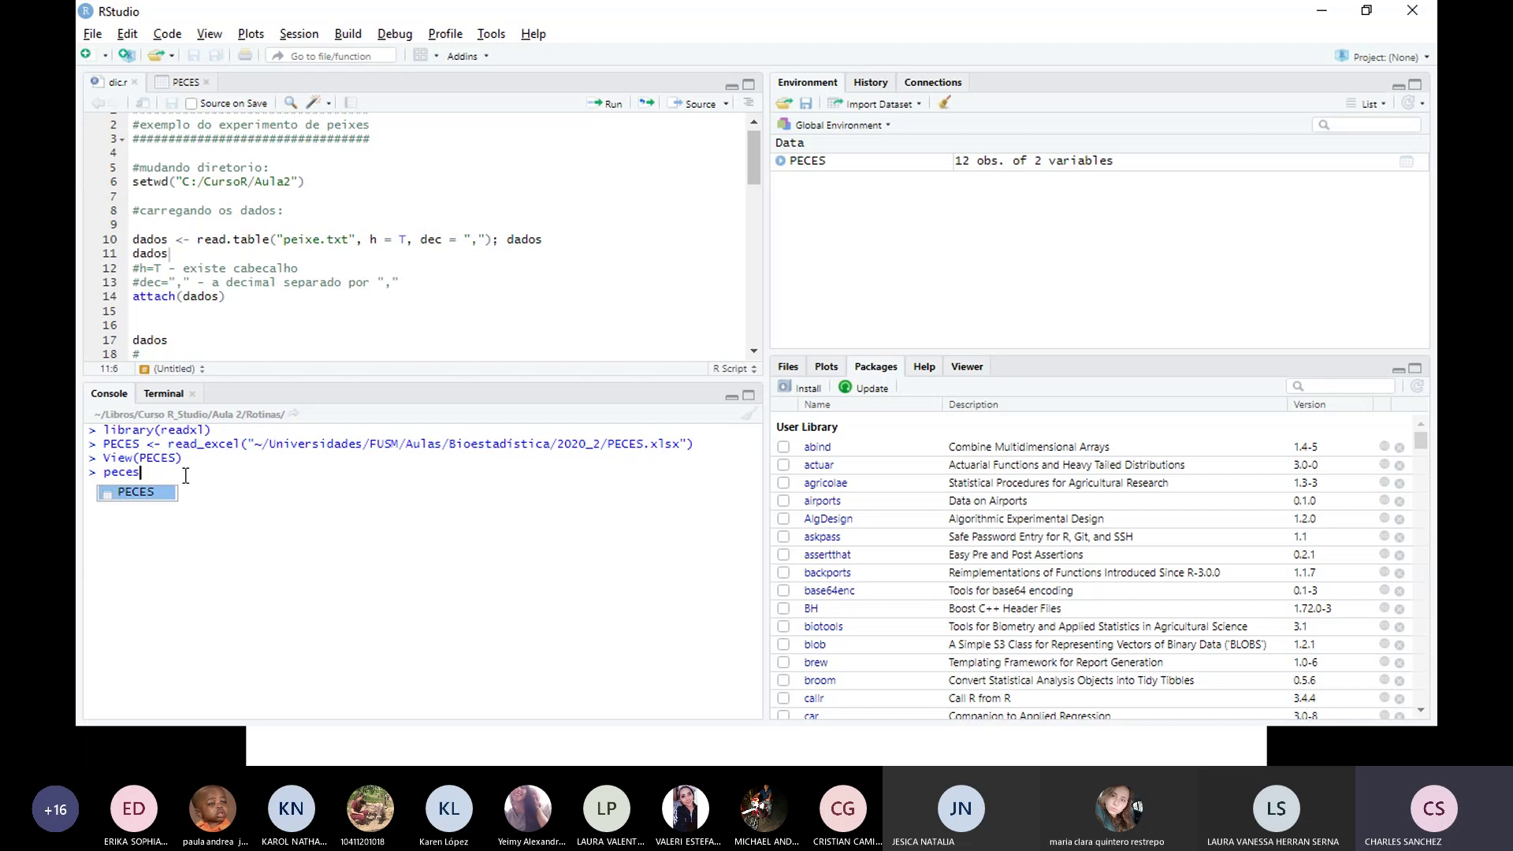
left_click(149, 495)
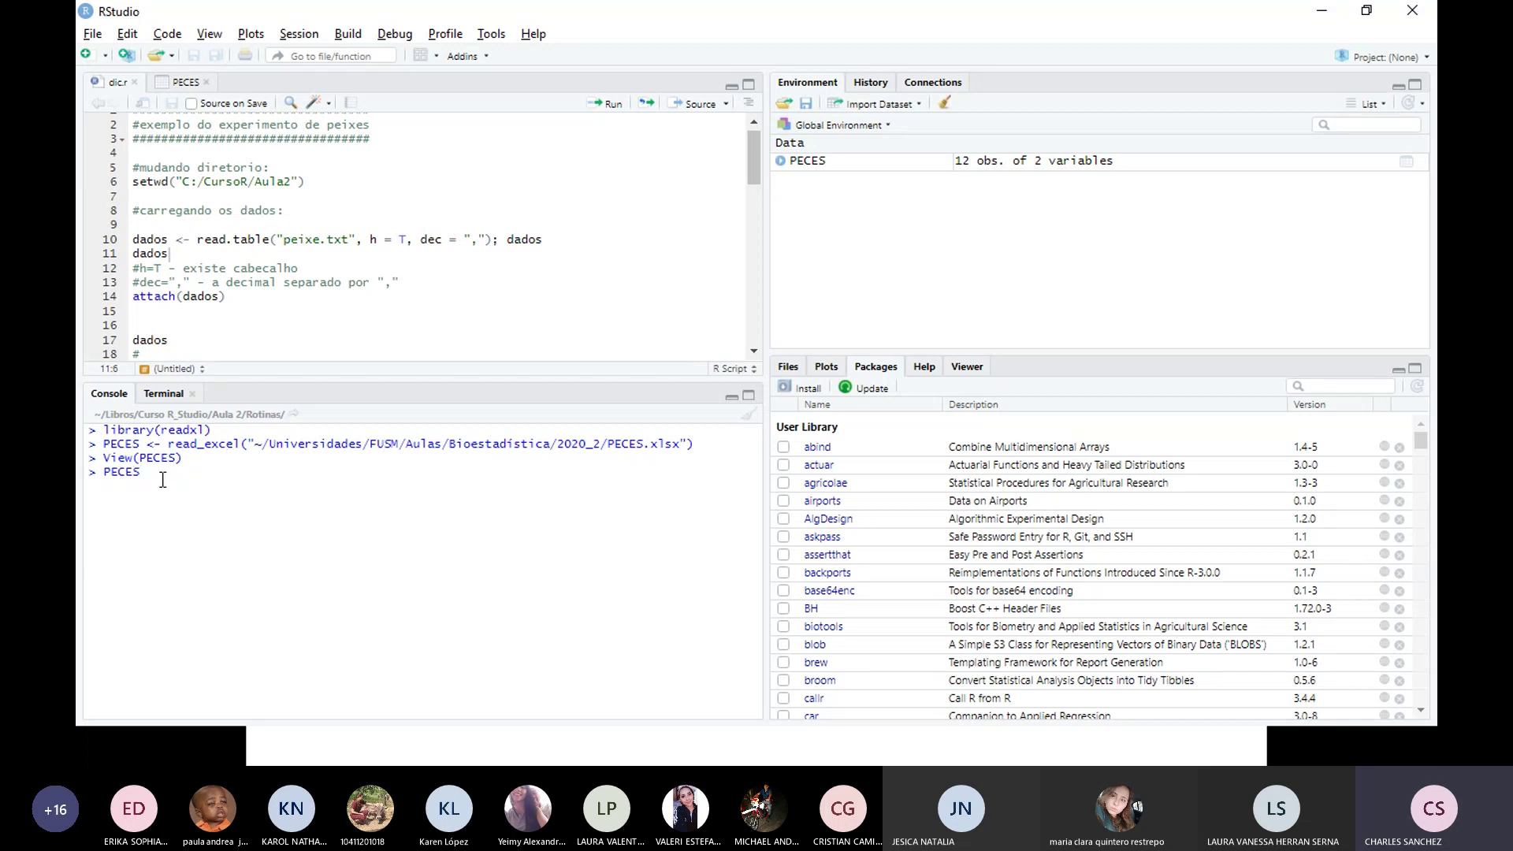
key("Return")
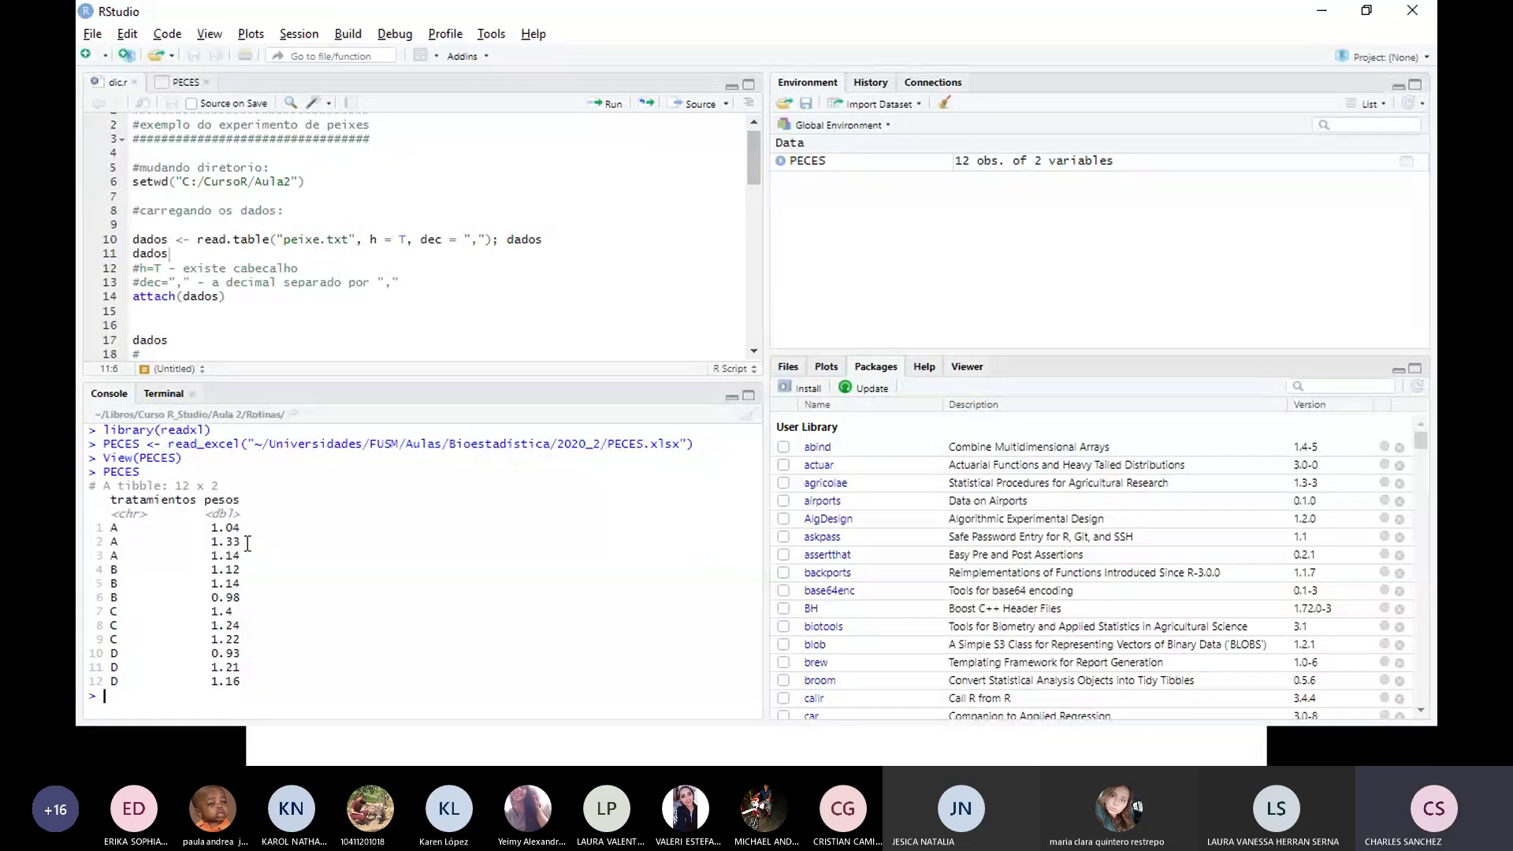
Step: Expand the variables of PECES in the environment and find the factor and numeric checks in the dic.r script
left_click(780, 161)
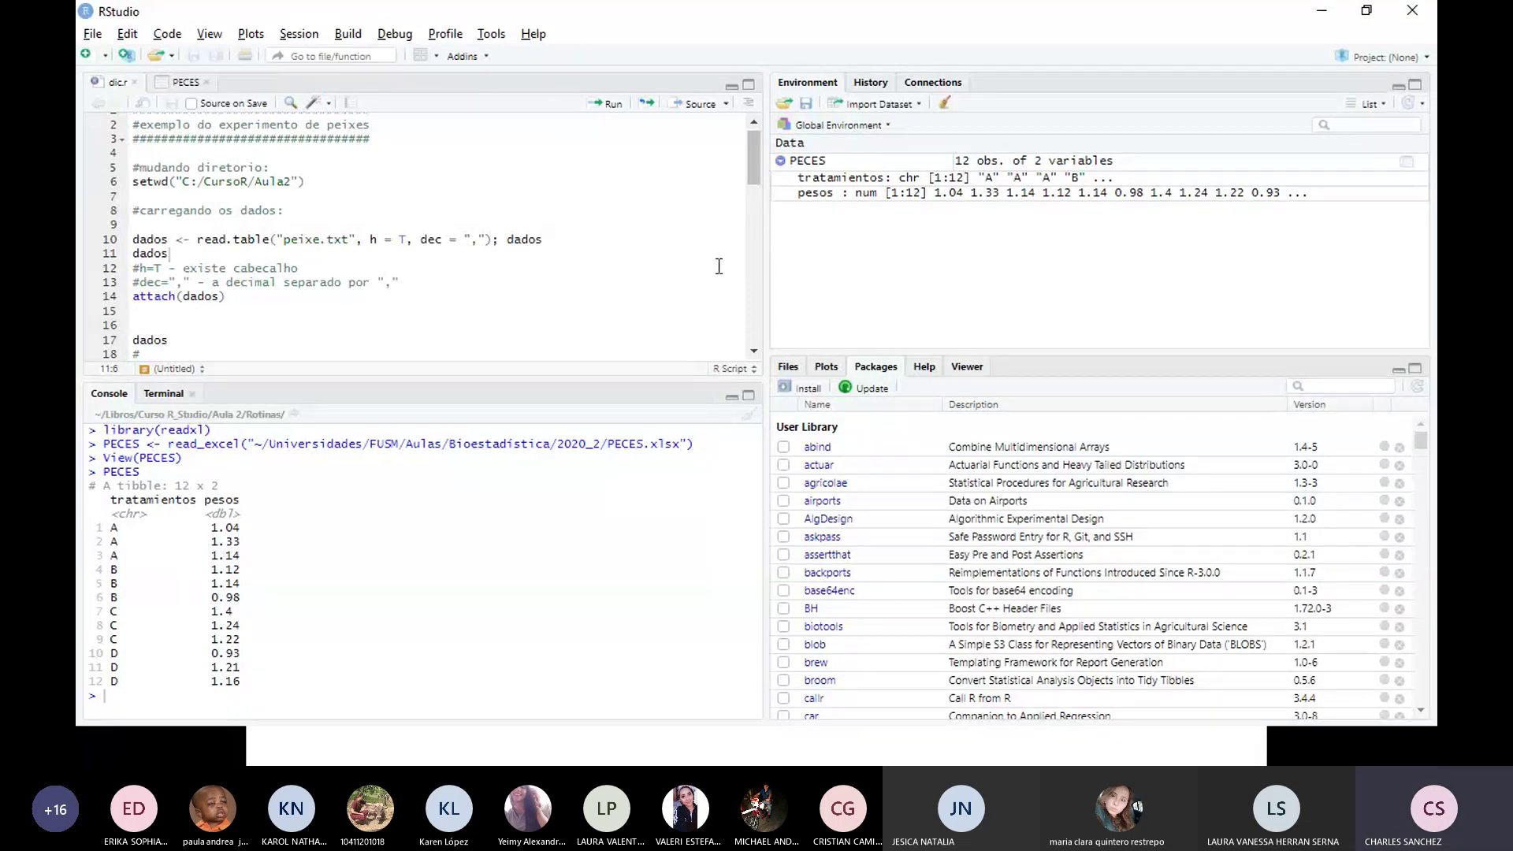
scroll(719, 266, "down", 4)
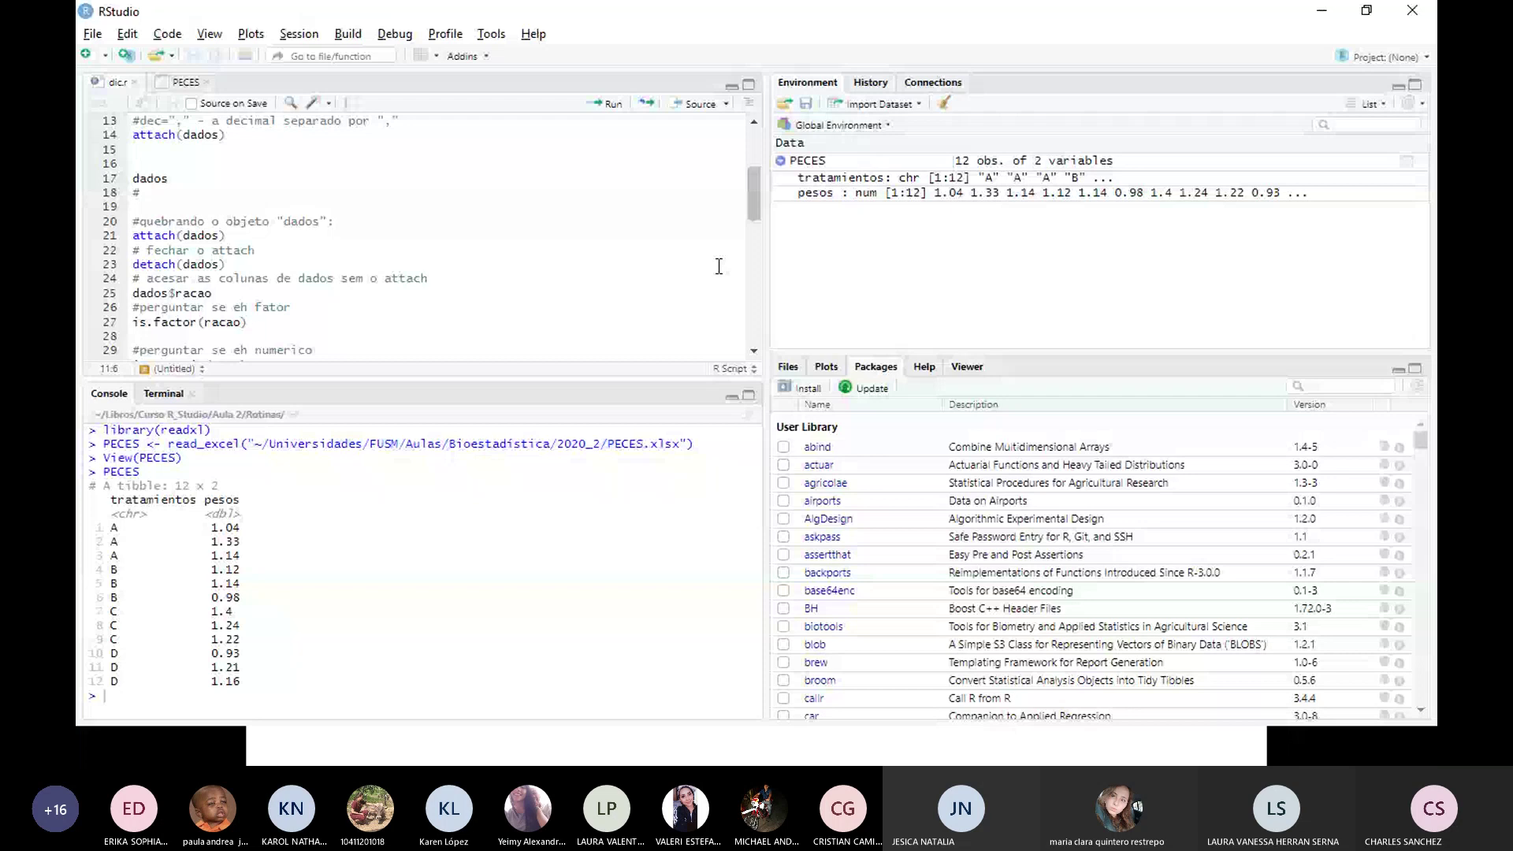
scroll(675, 284, "down", 3)
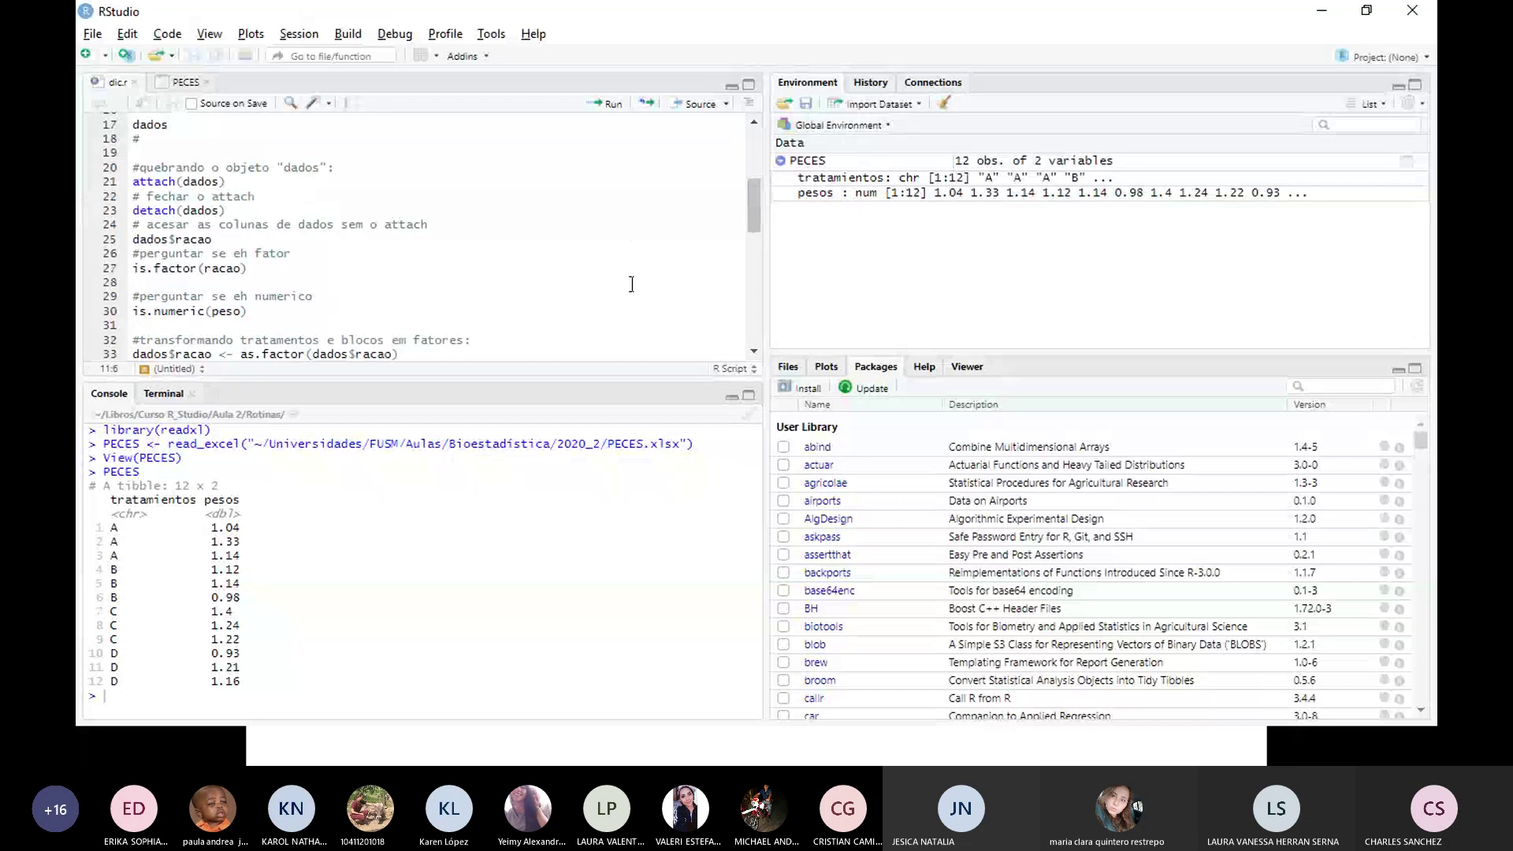
scroll(630, 285, "down", 2)
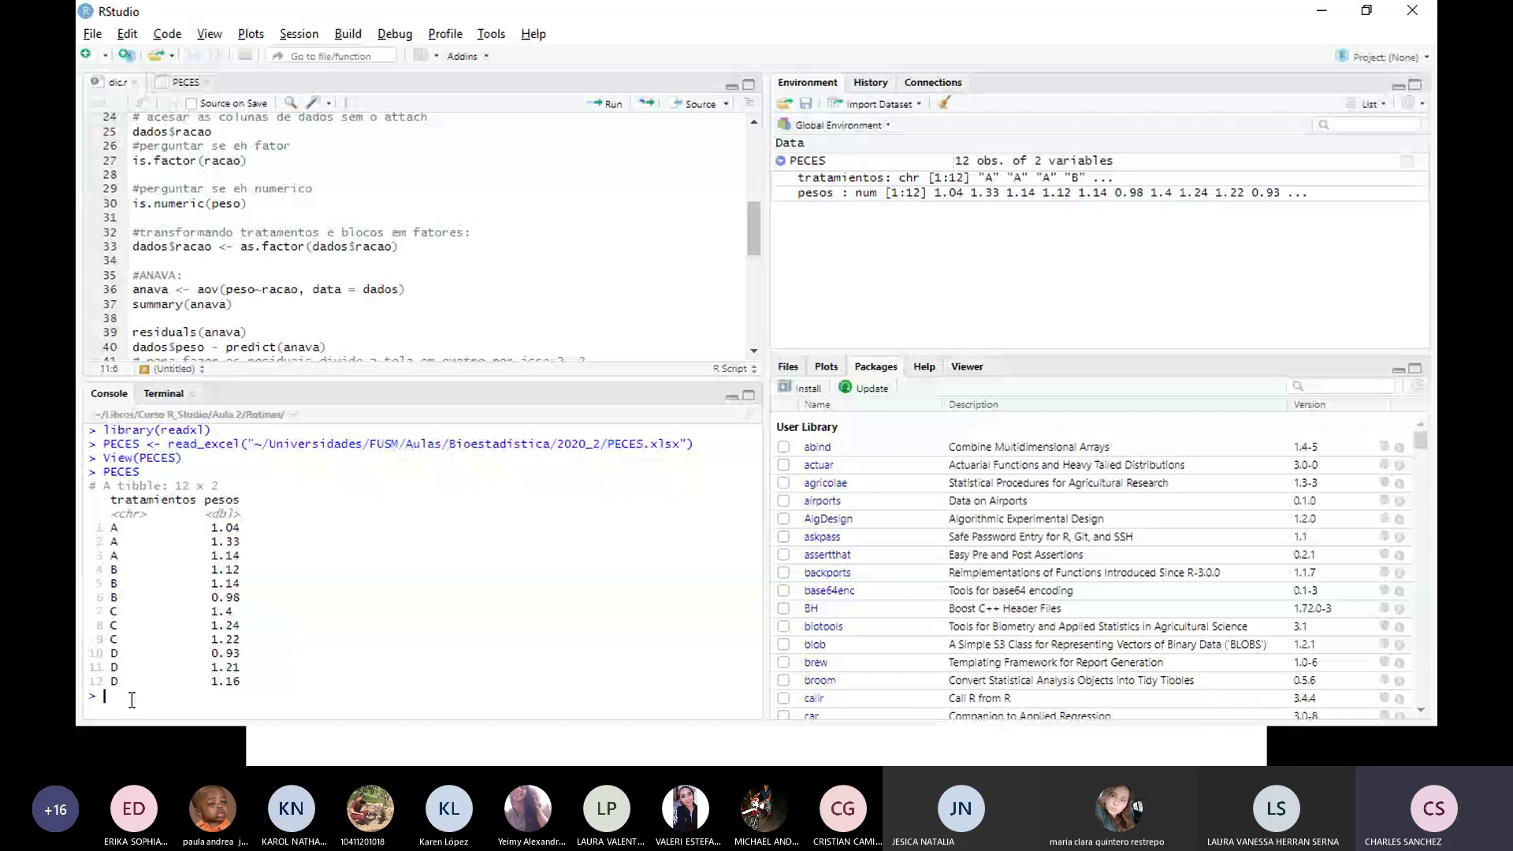
Step: Try to check in the console whether the treatments variable is a factor, running is.factor(tratamientos)
type("is.")
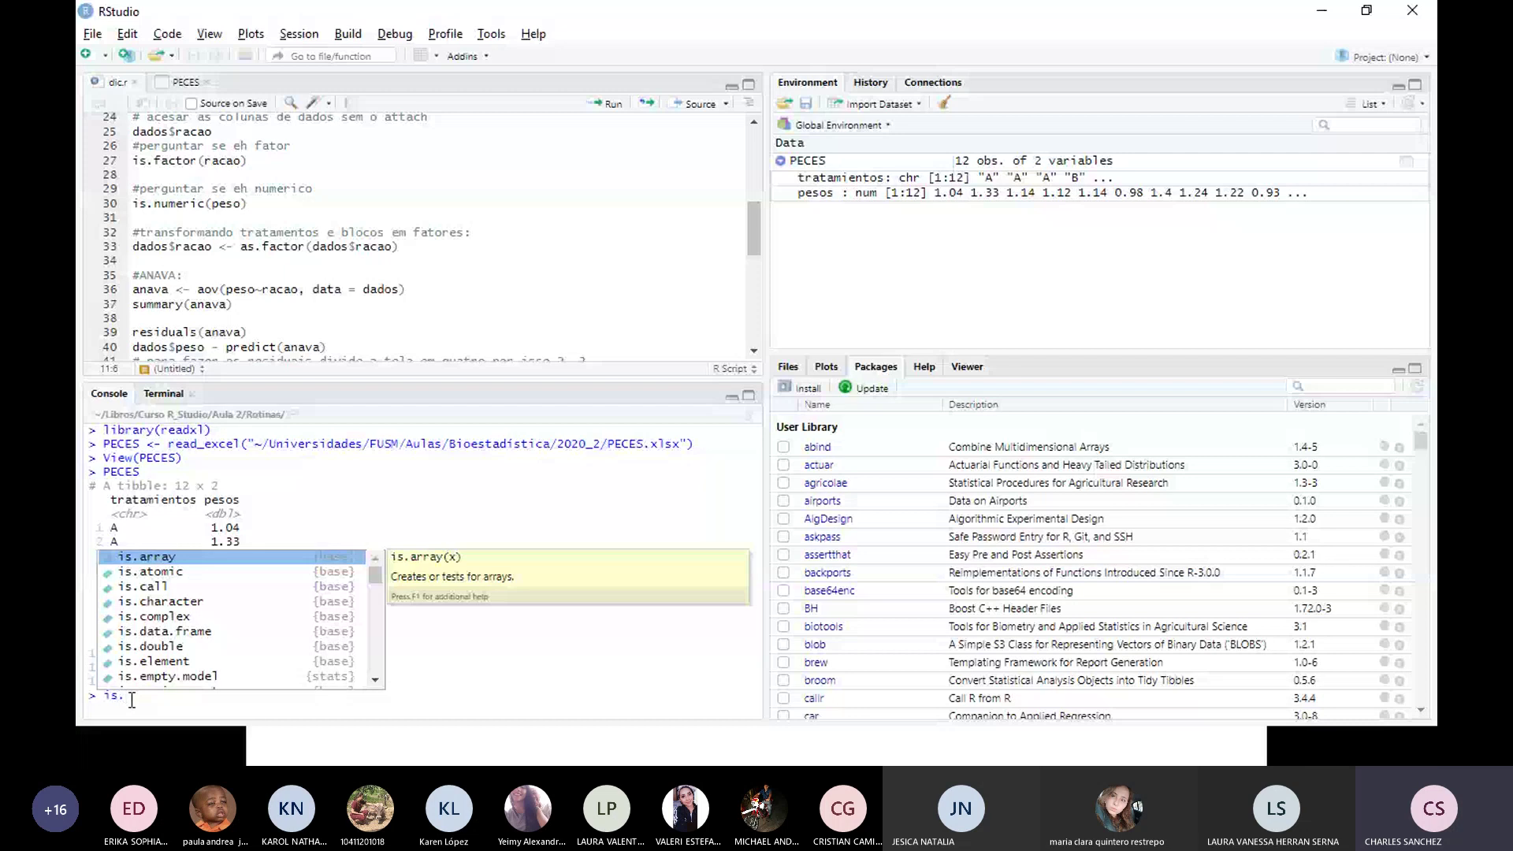
type("fc")
key("BackSpace")
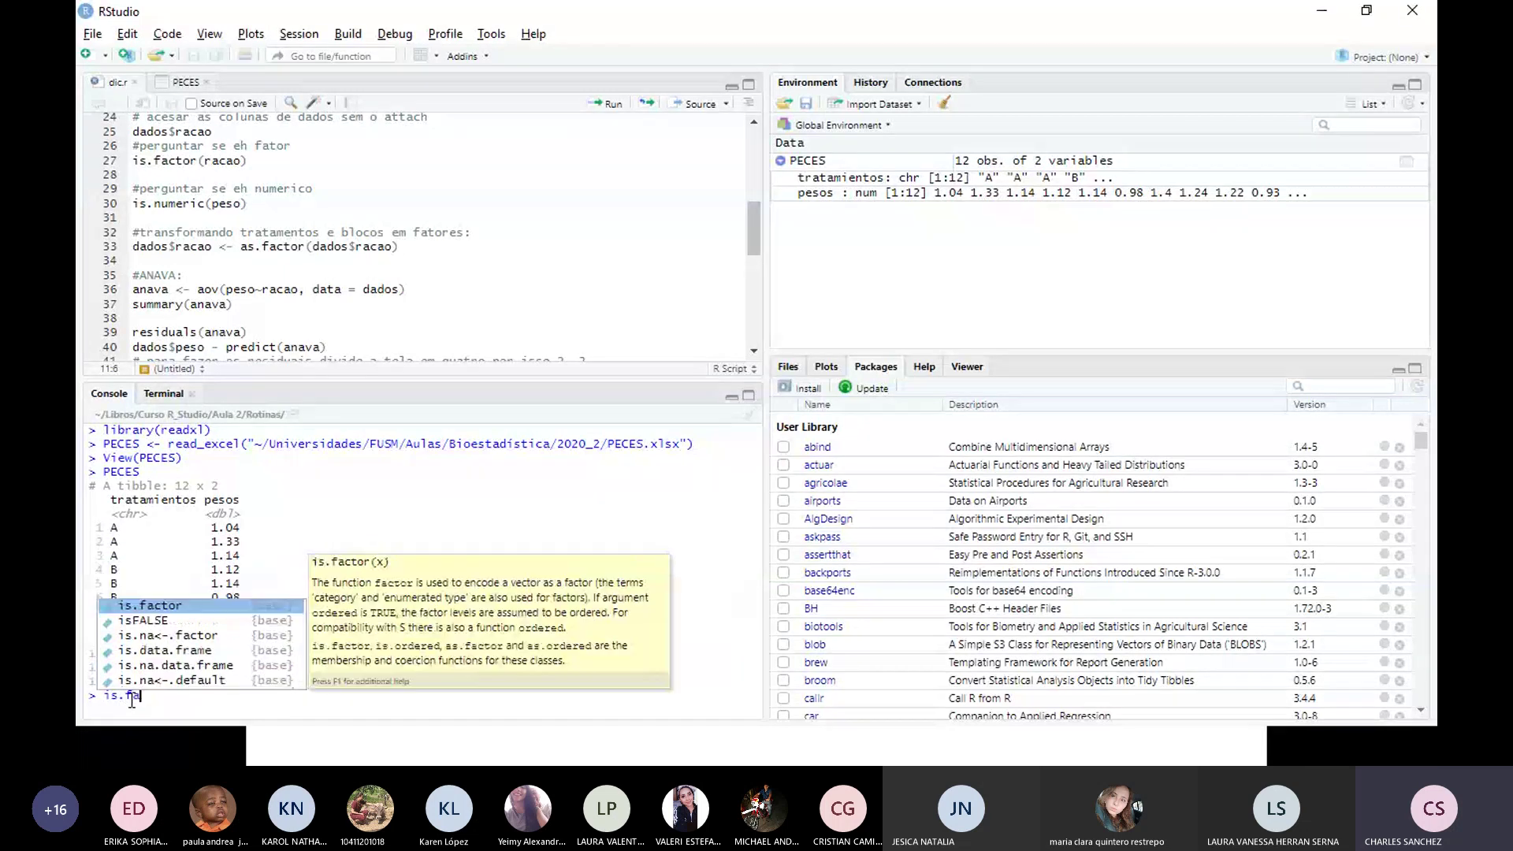
type("actor")
key("Escape")
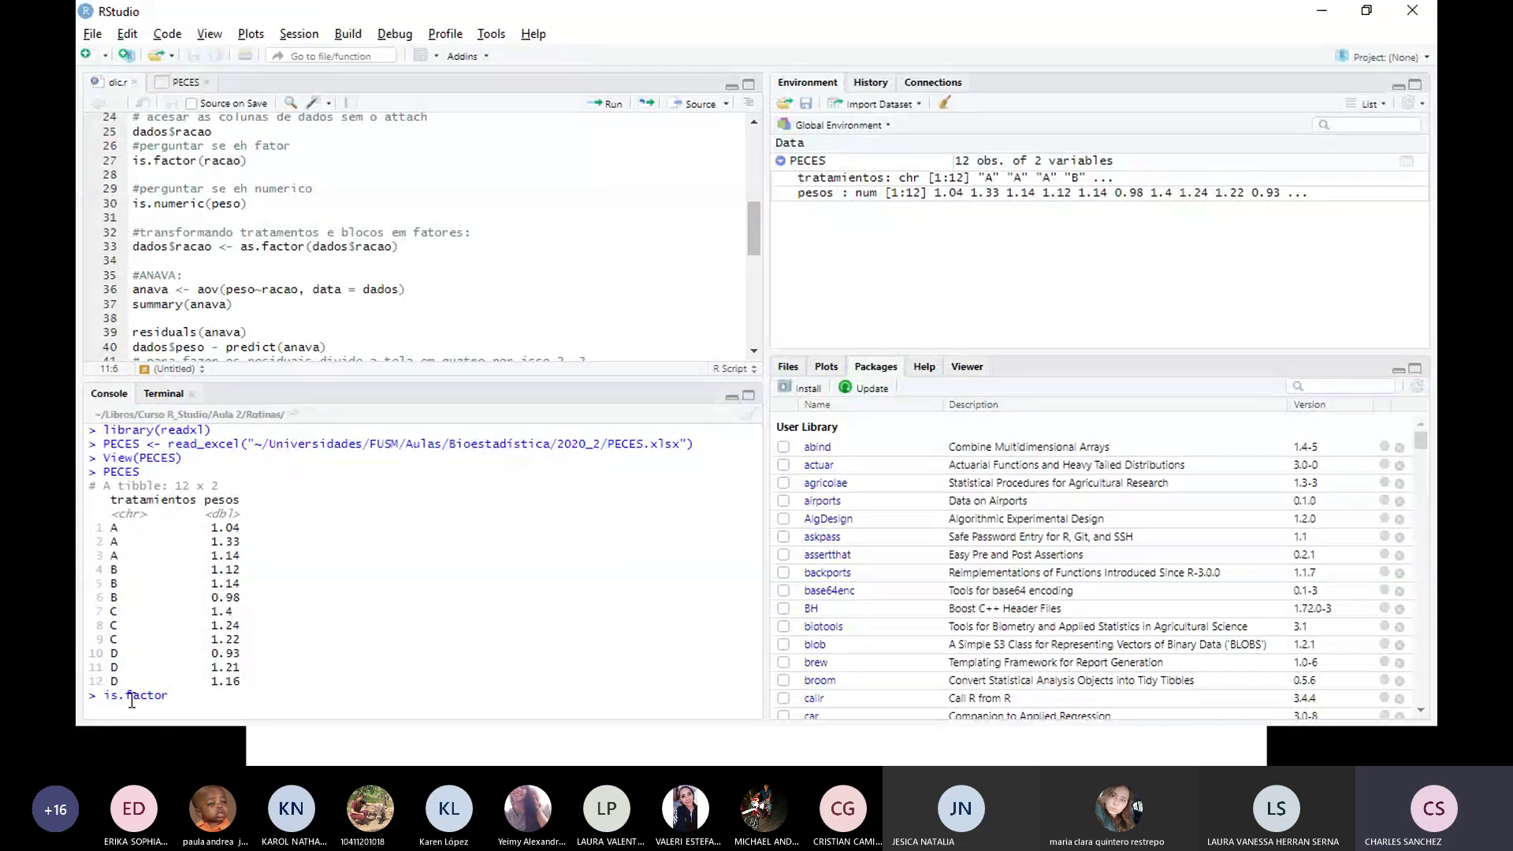
type("(tran")
key("BackSpace")
type("ta")
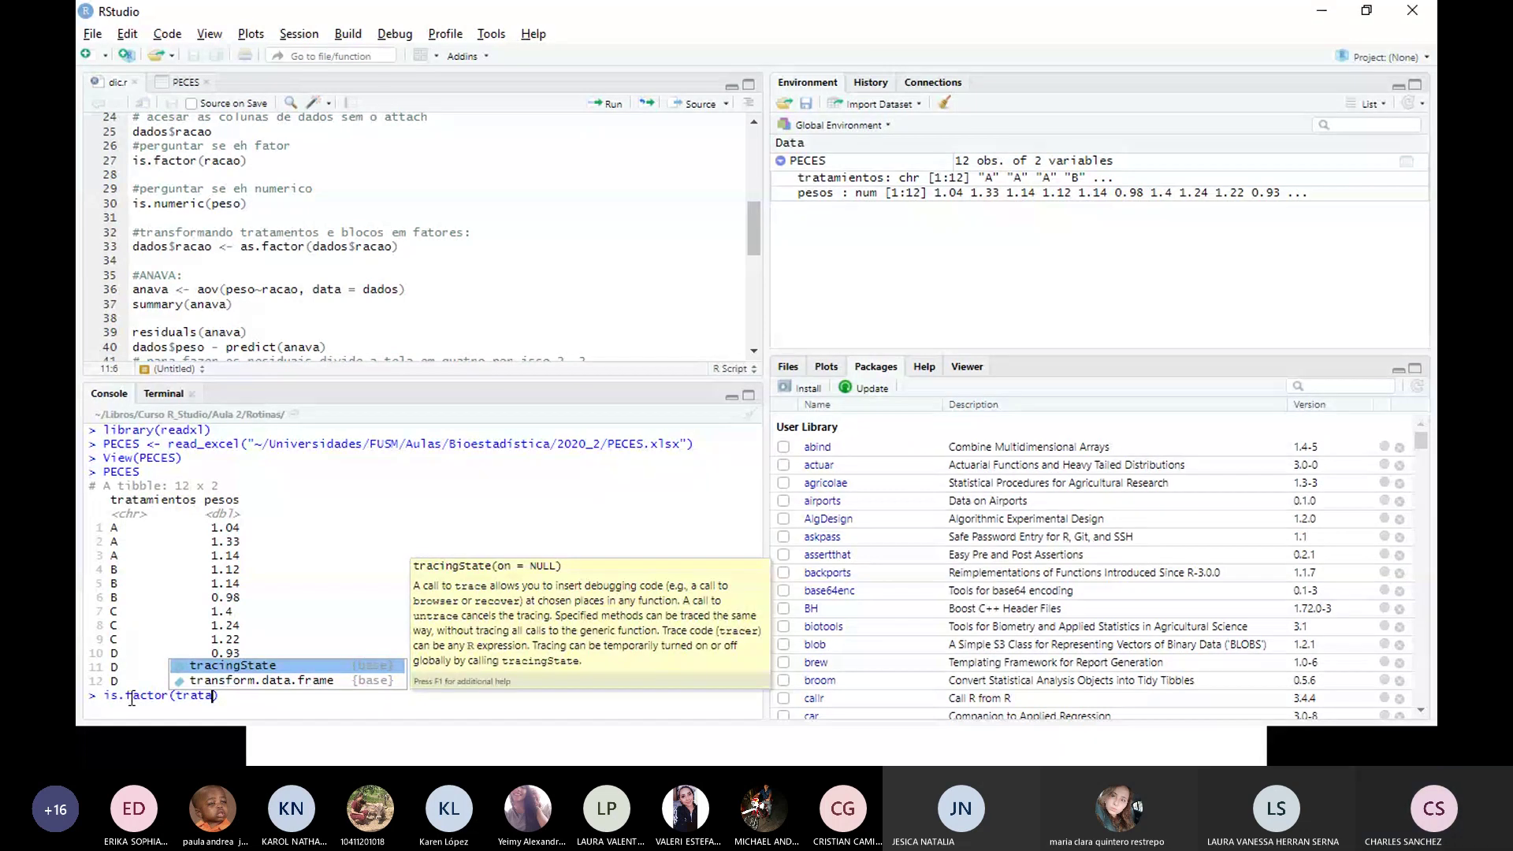
type("mientos)")
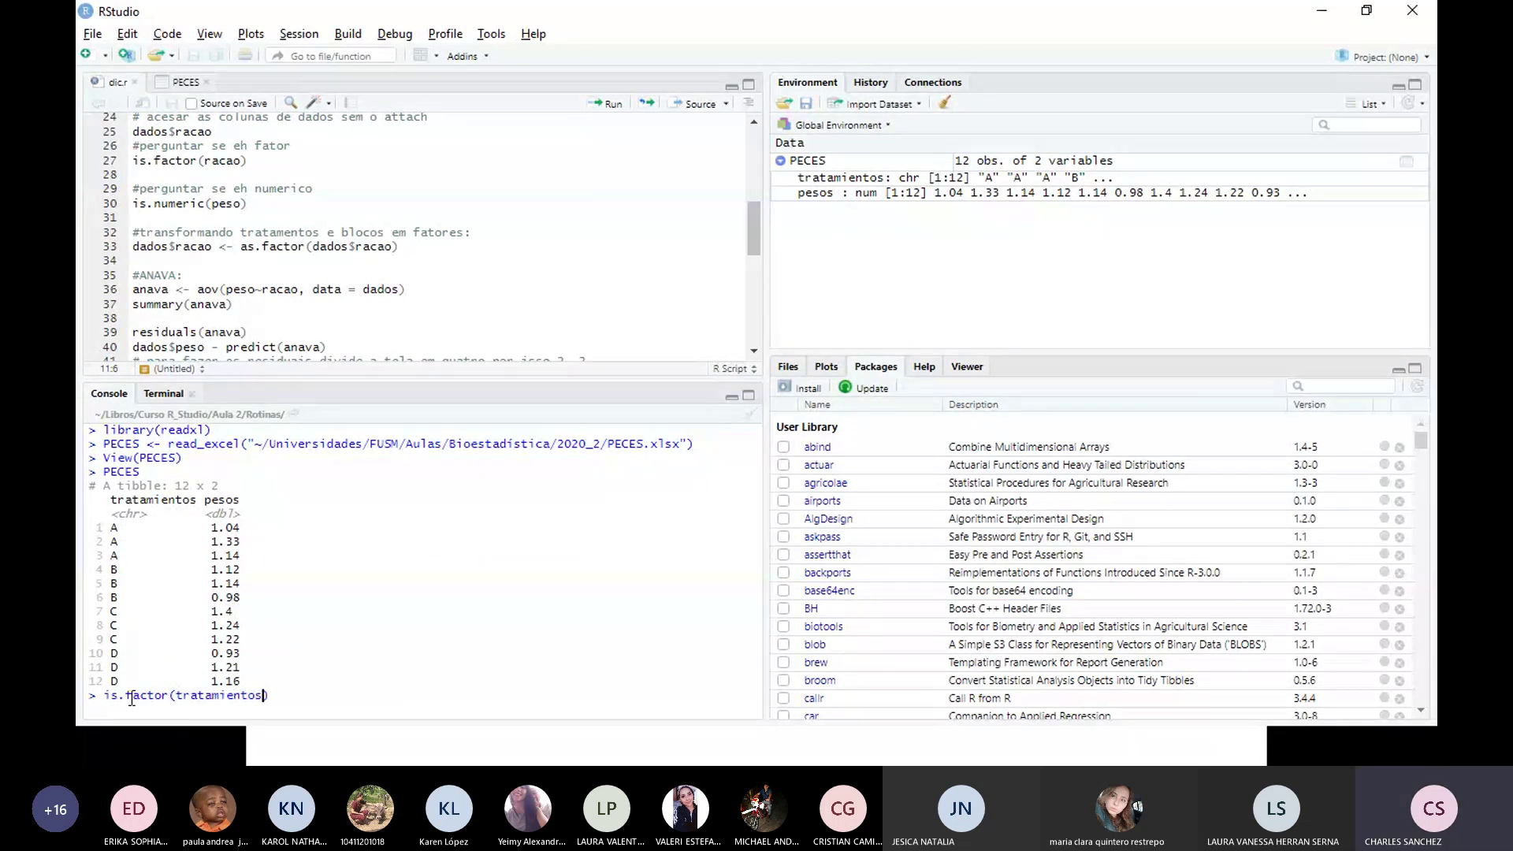
key("Return")
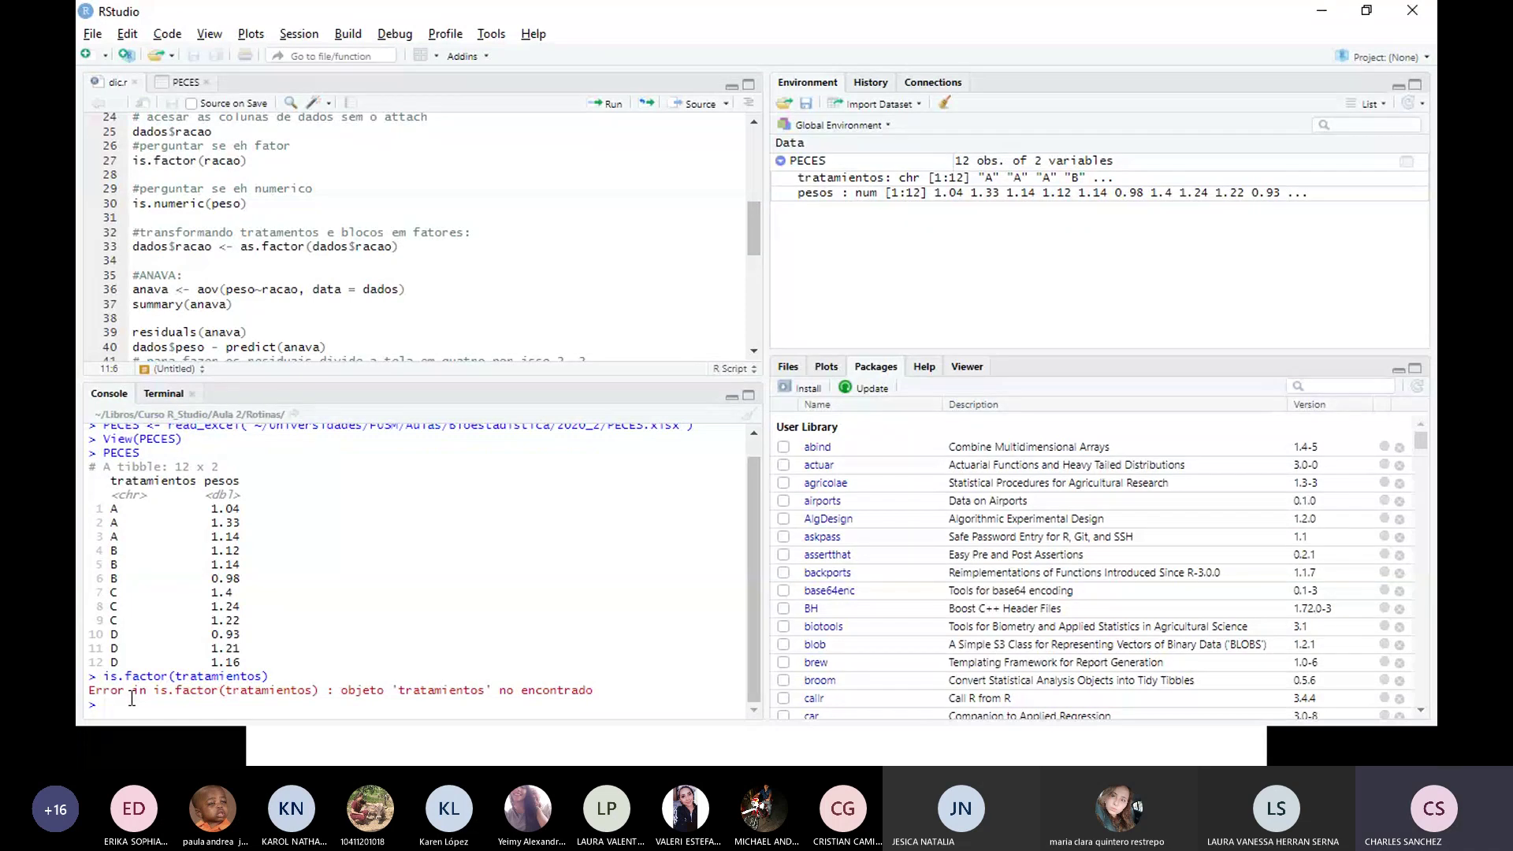
Step: Find the attach lines in the dic.r script and run attach(PECES) in the console
scroll(316, 266, "up", 2)
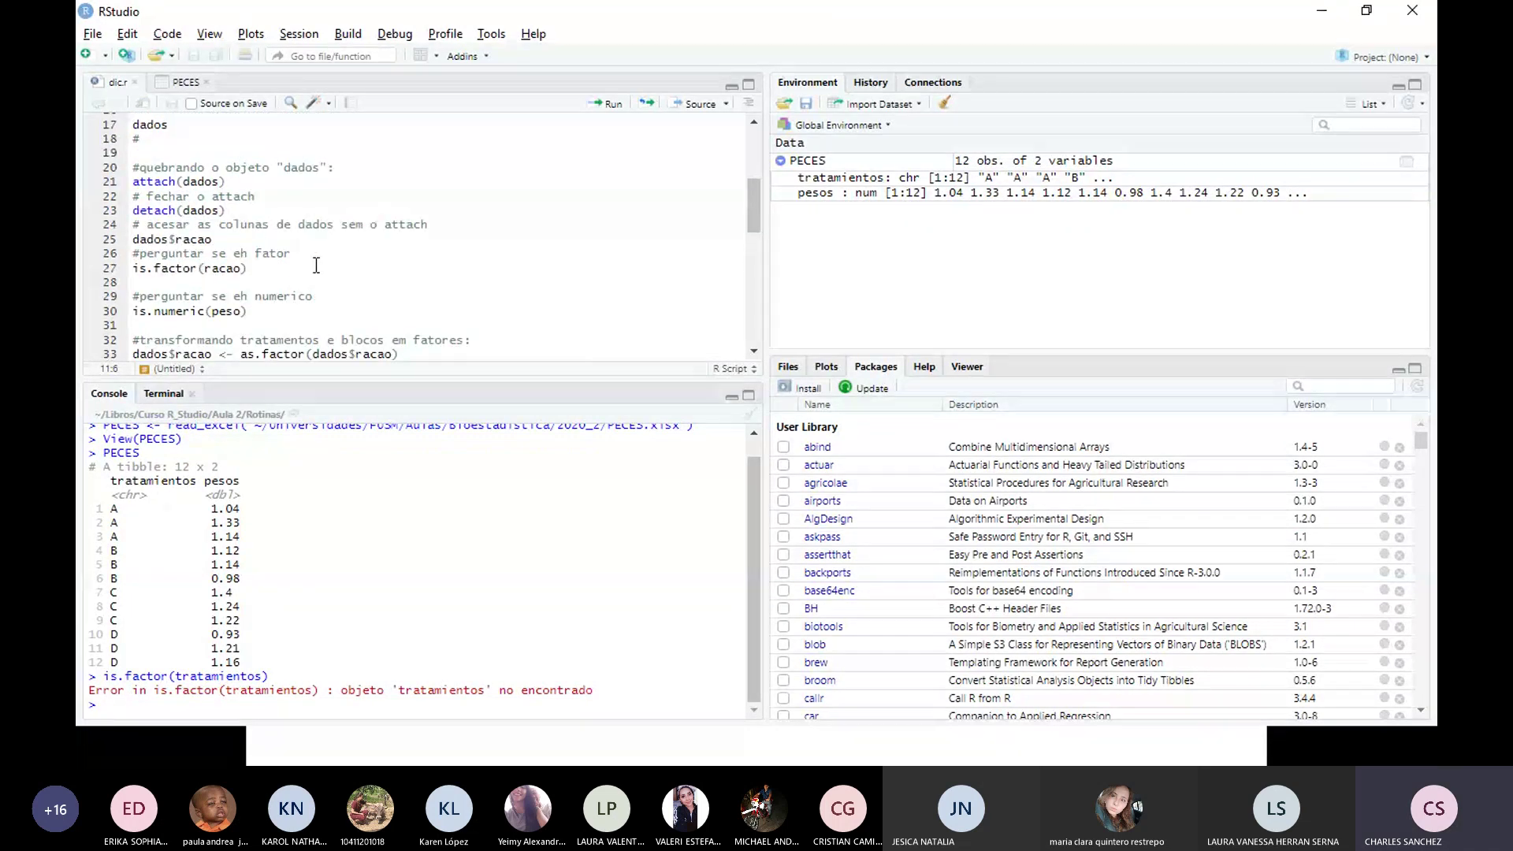
scroll(316, 266, "up", 4)
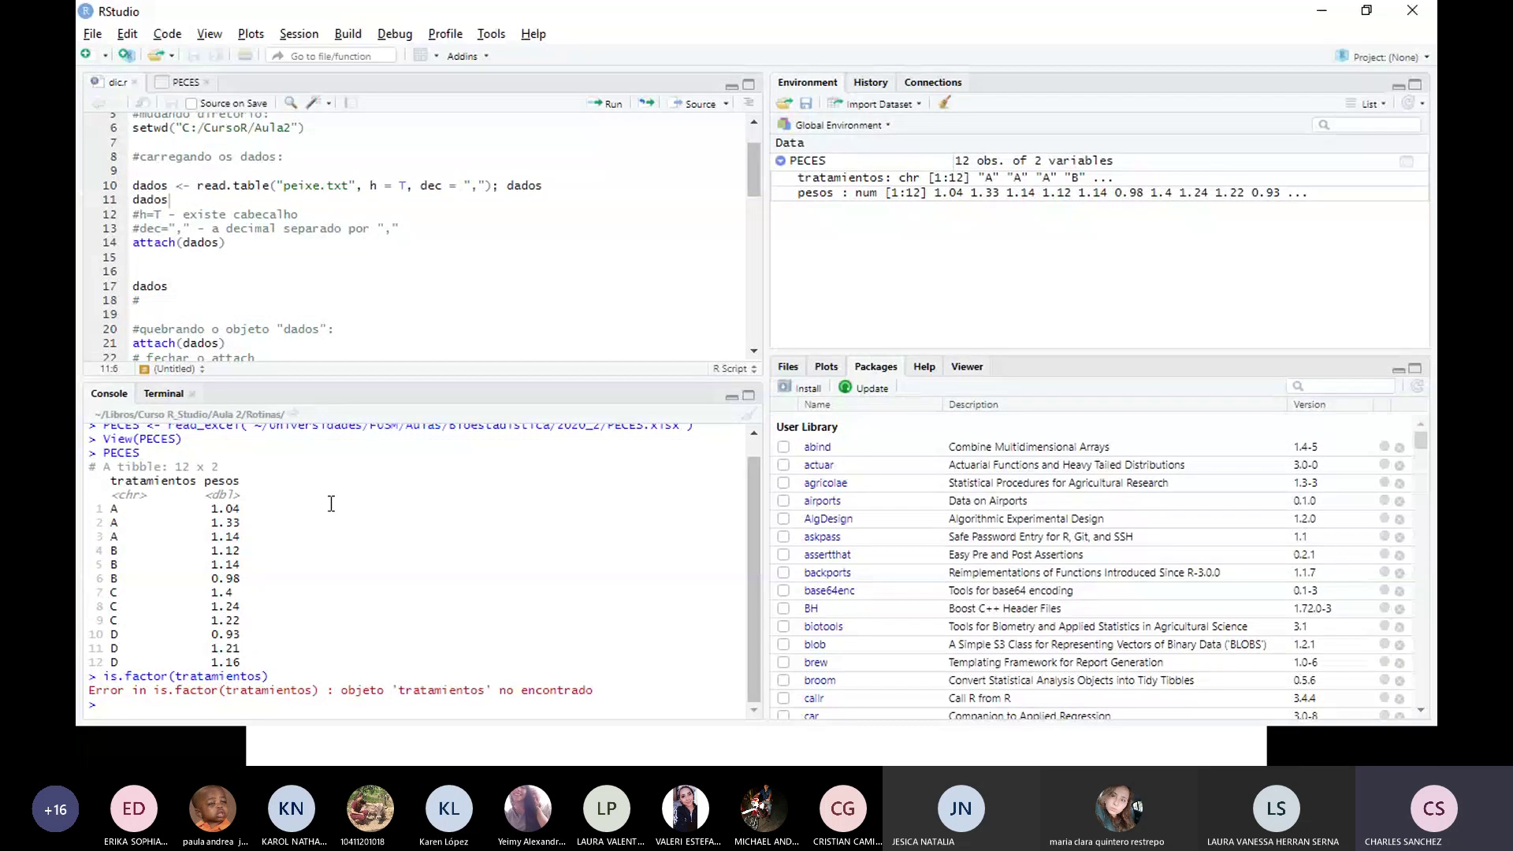
scroll(347, 264, "down", 3)
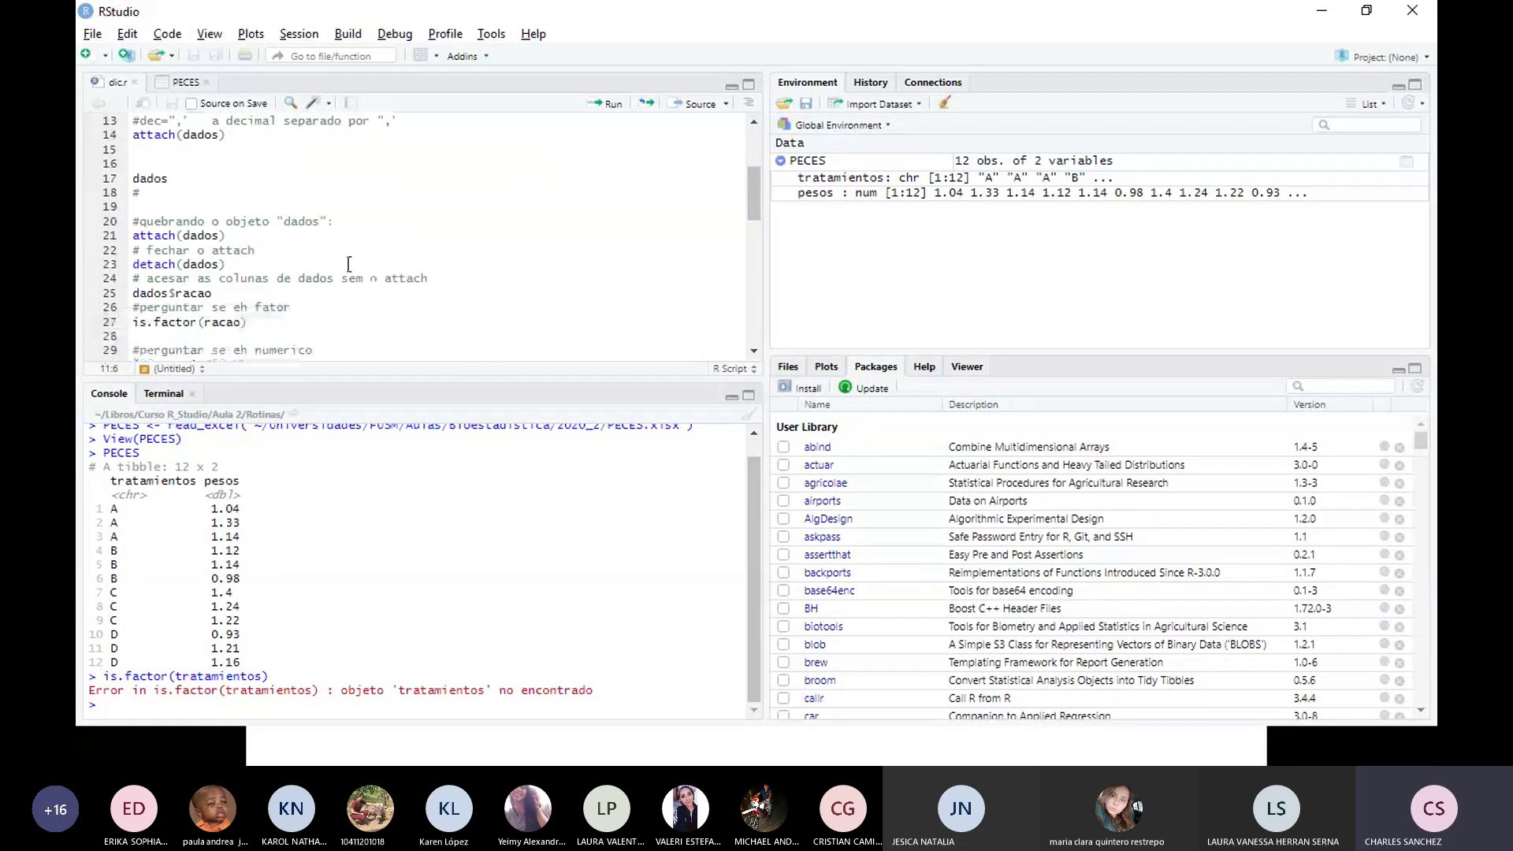
scroll(348, 264, "up", 3)
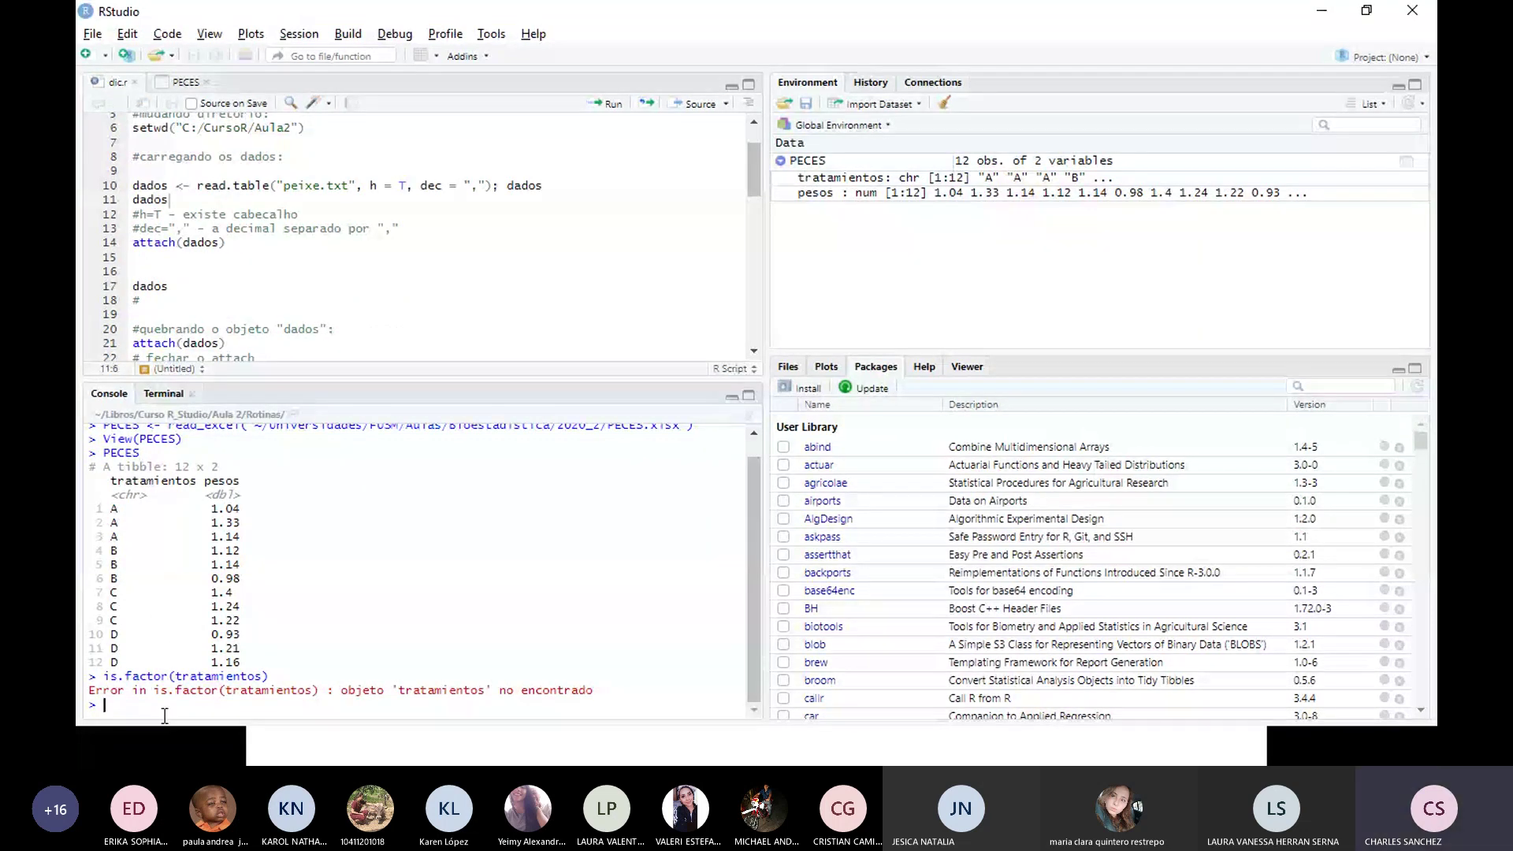
key("Caps_Lock")
key("Caps_Lock")
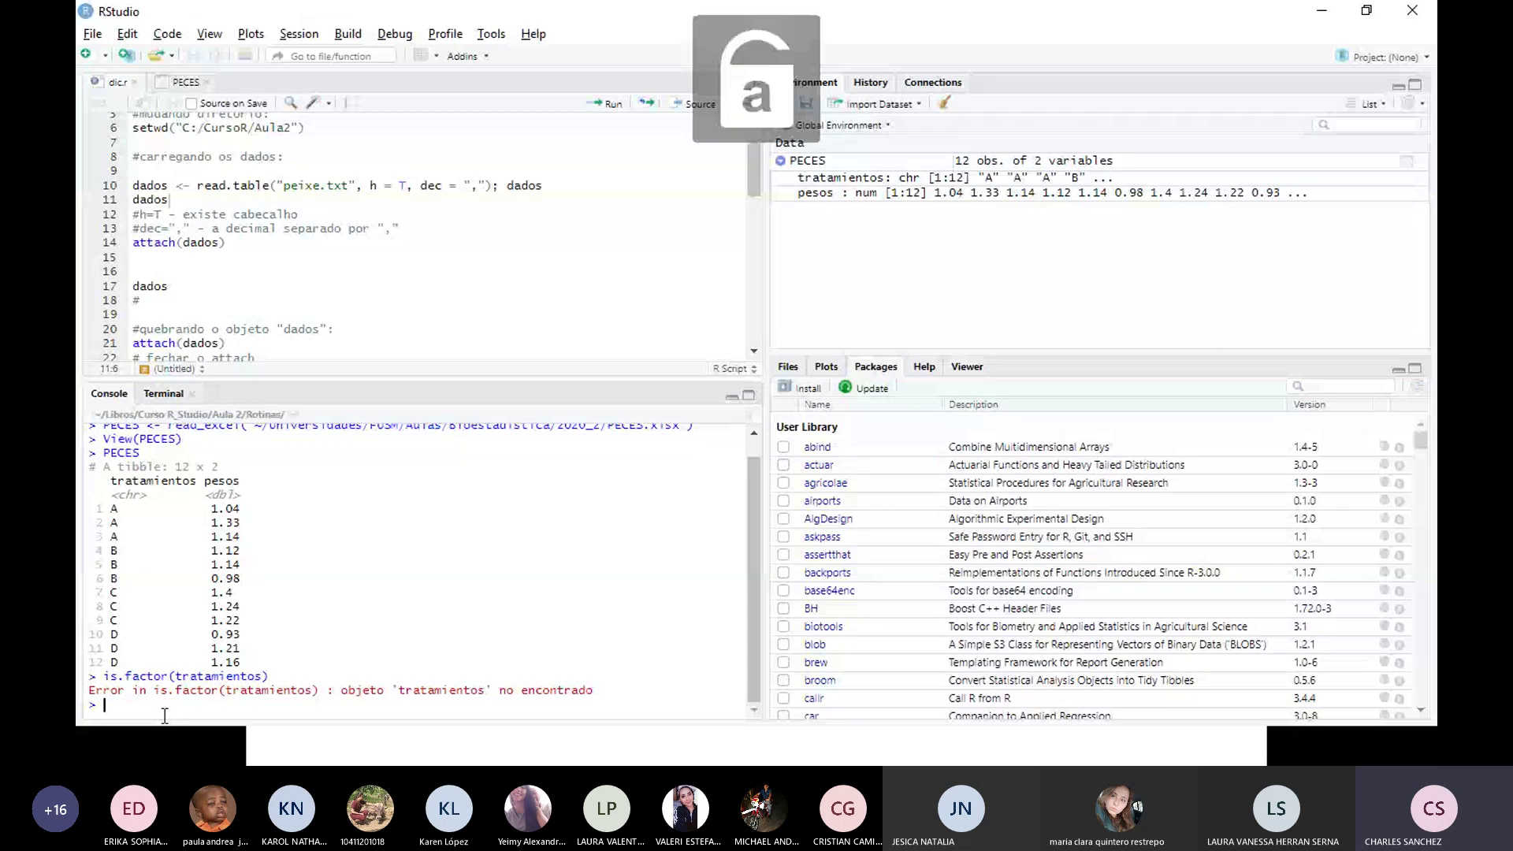
type("attach")
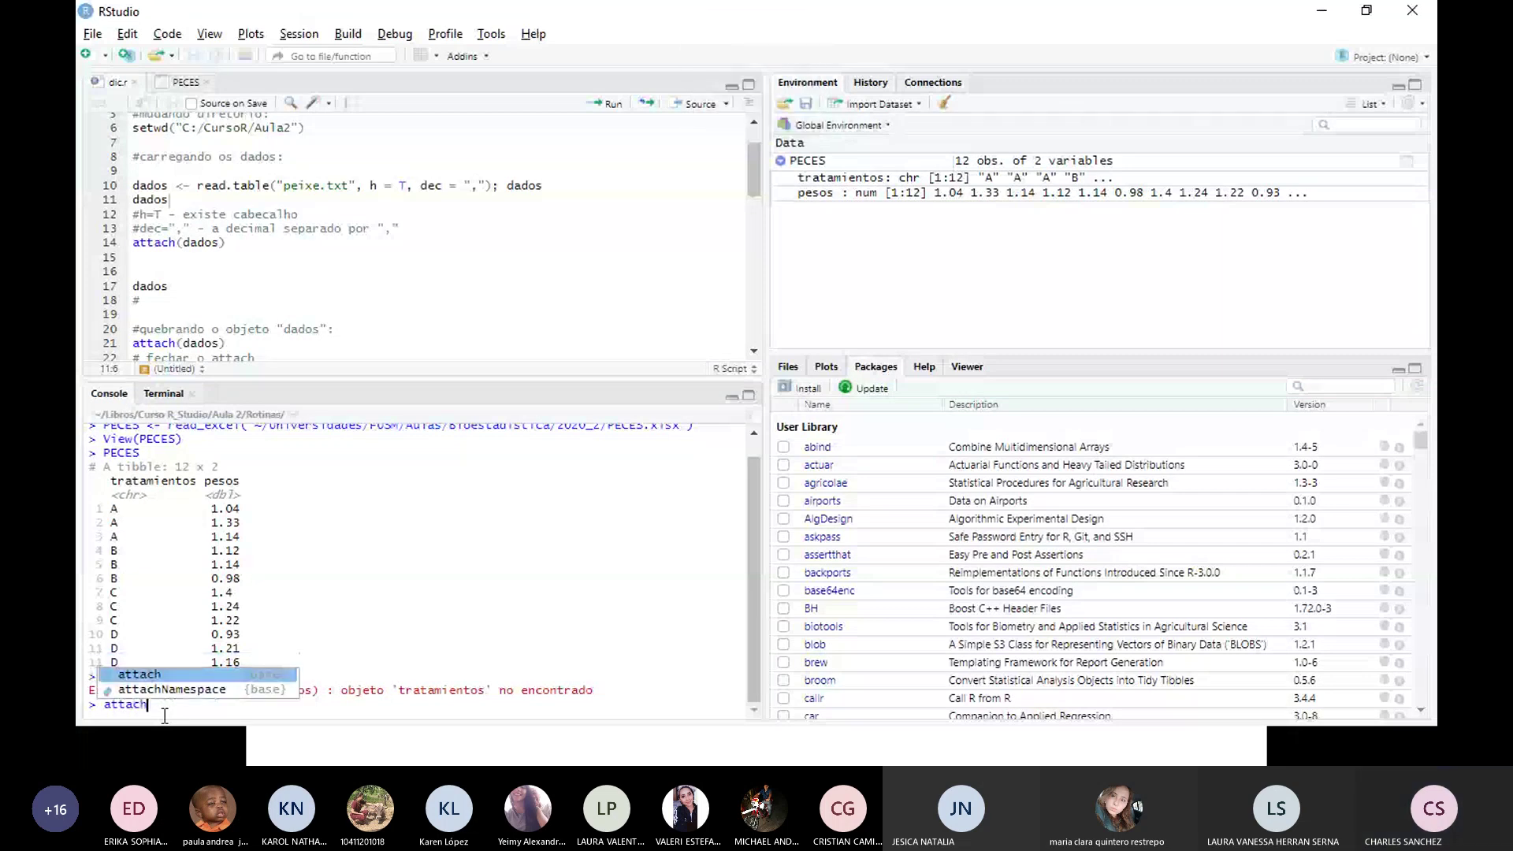
type("(pece")
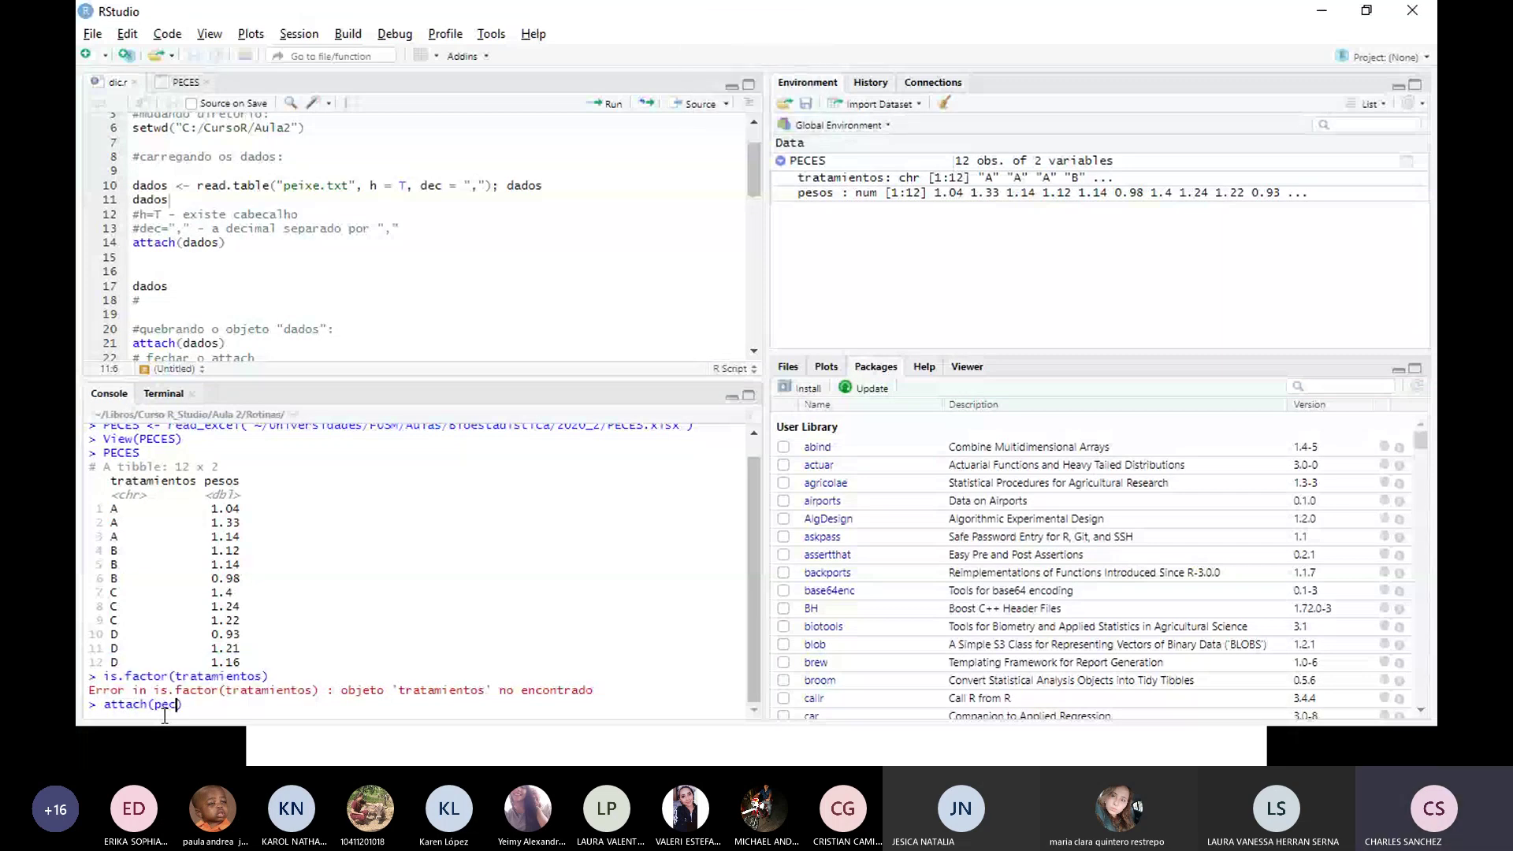
key("Tab")
type(")")
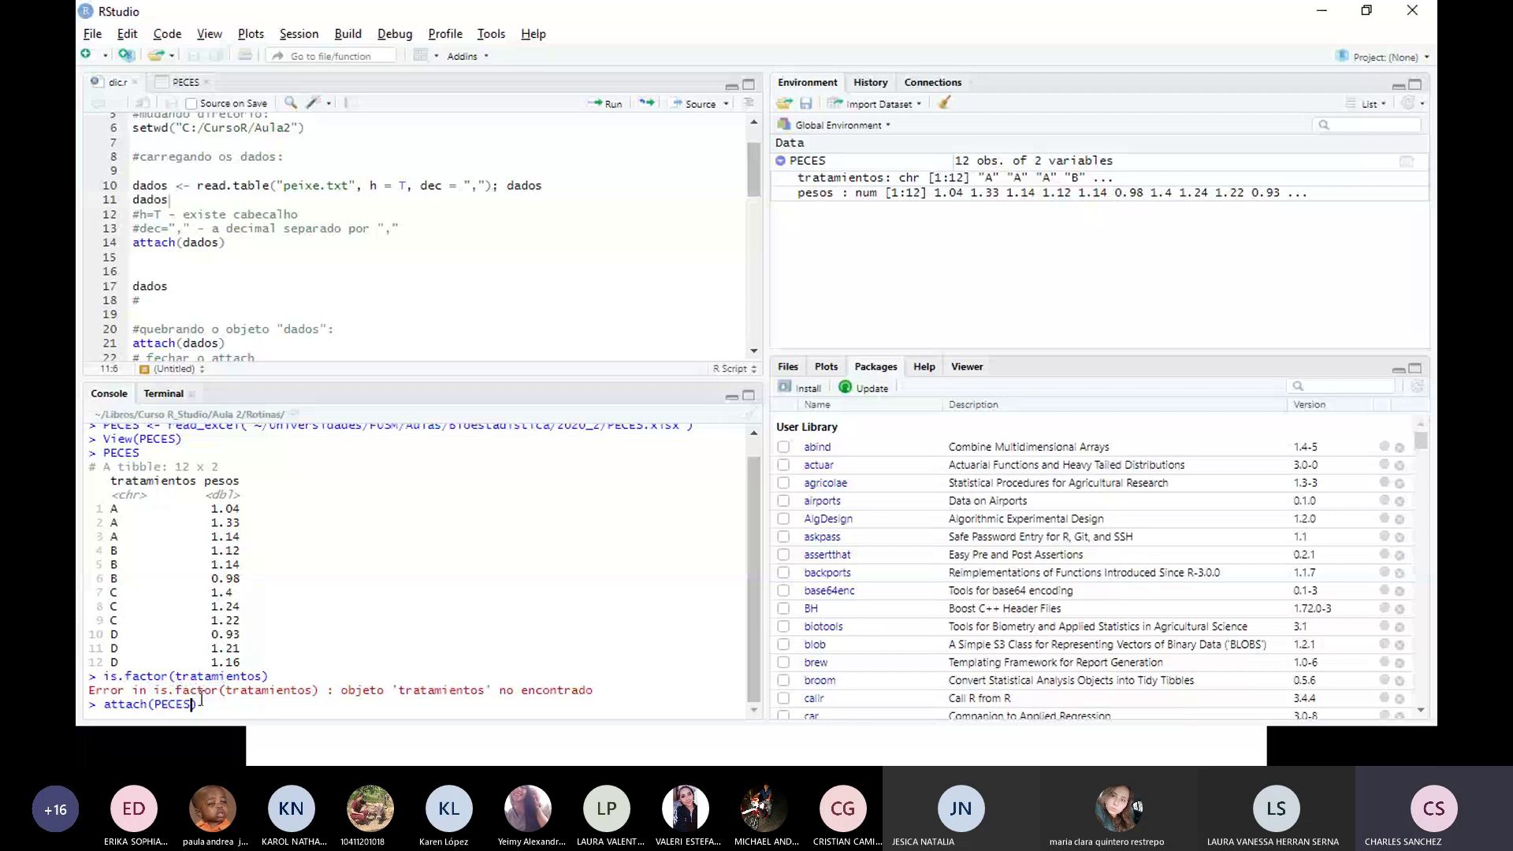
key("Return")
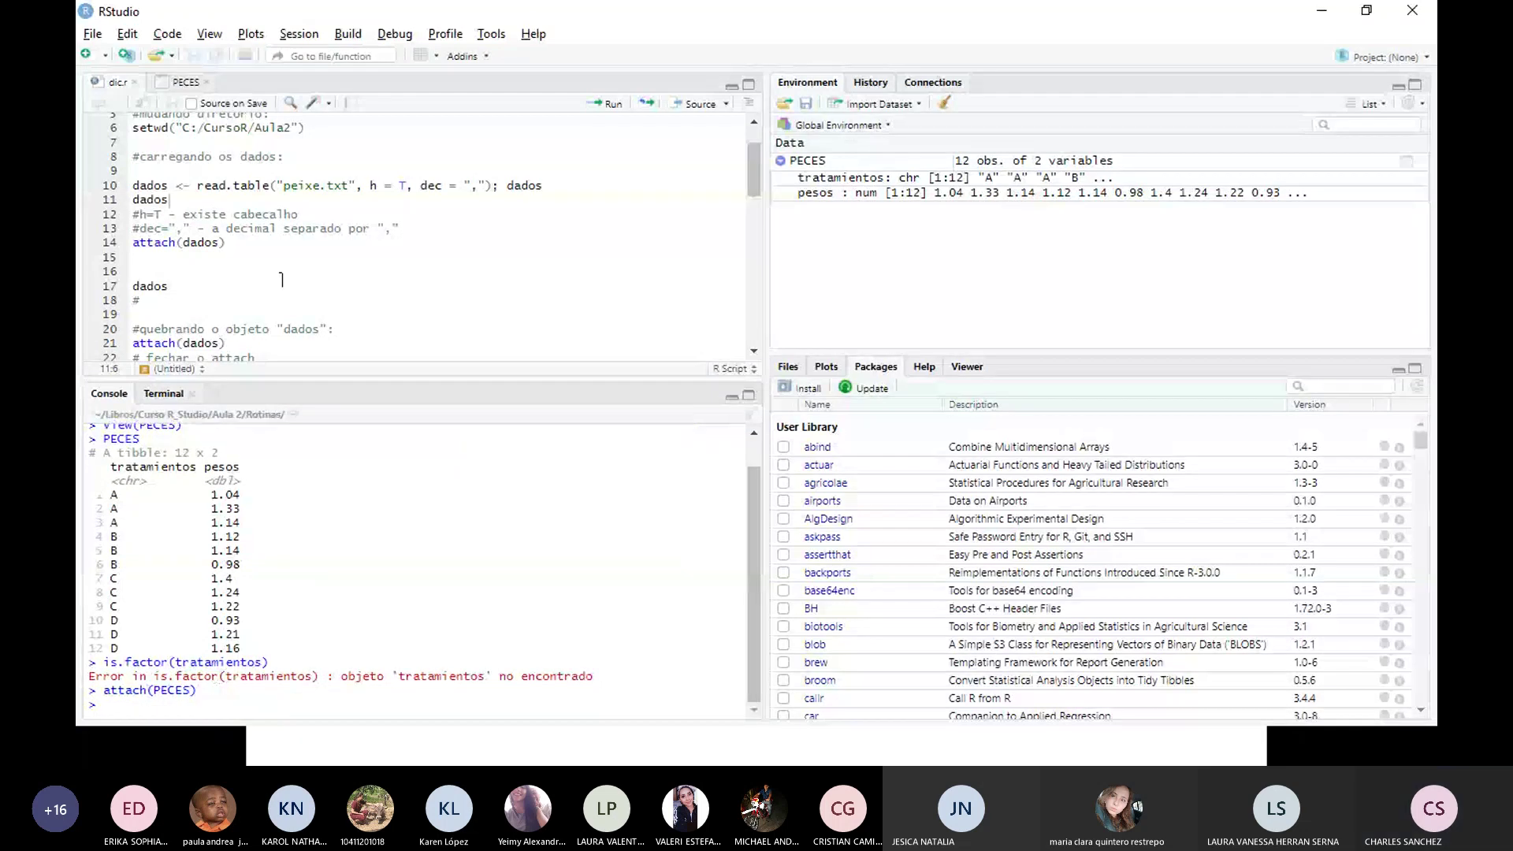
Step: Following the script's column-access example, print the treatments column in the console with PECES$tratamientos
left_click(755, 352)
left_click(754, 352)
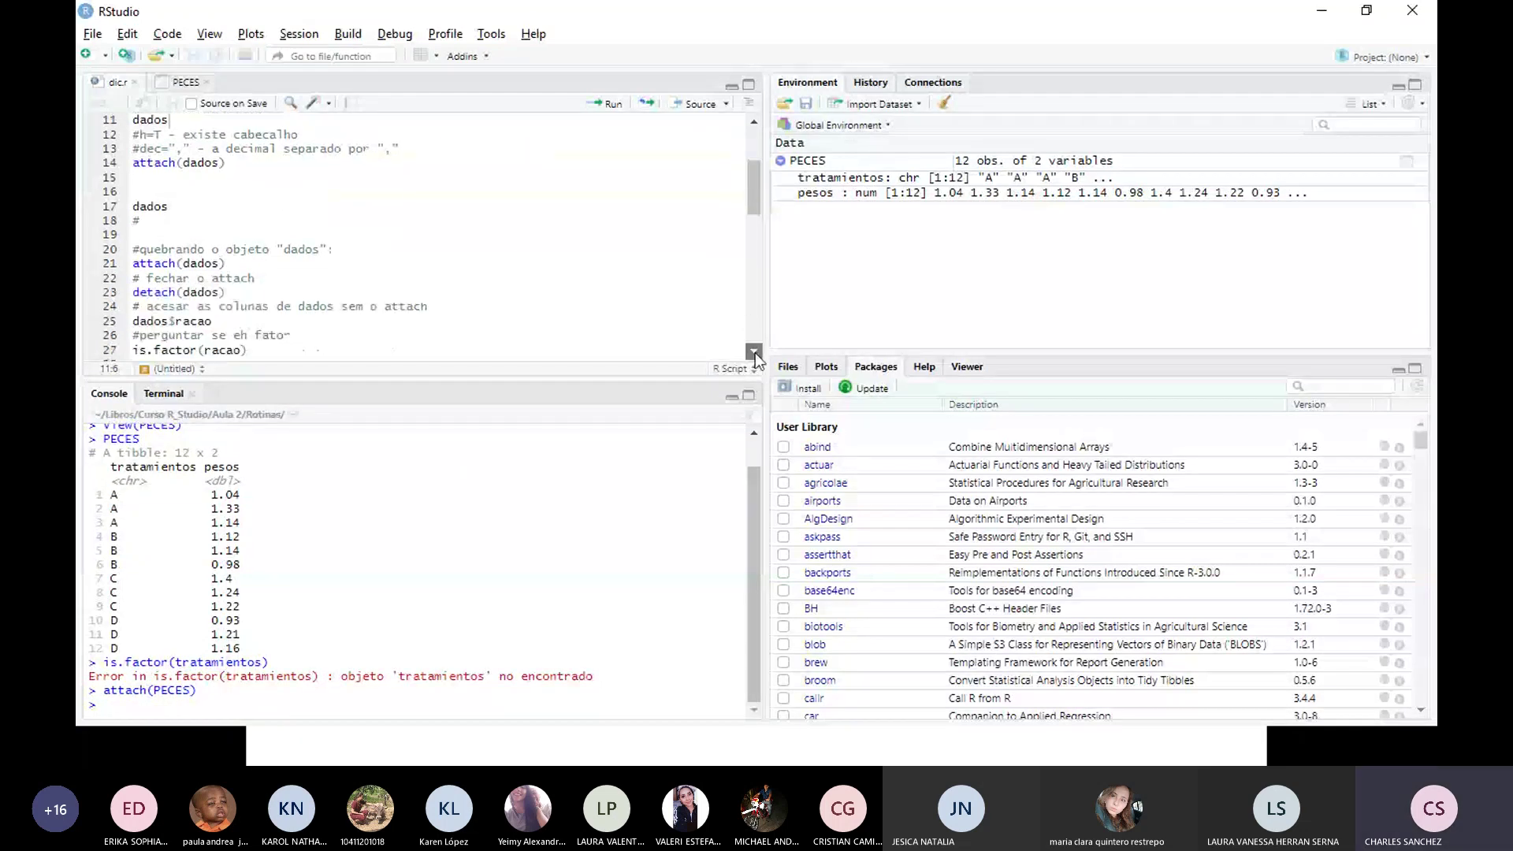
left_click(755, 352)
left_click(755, 353)
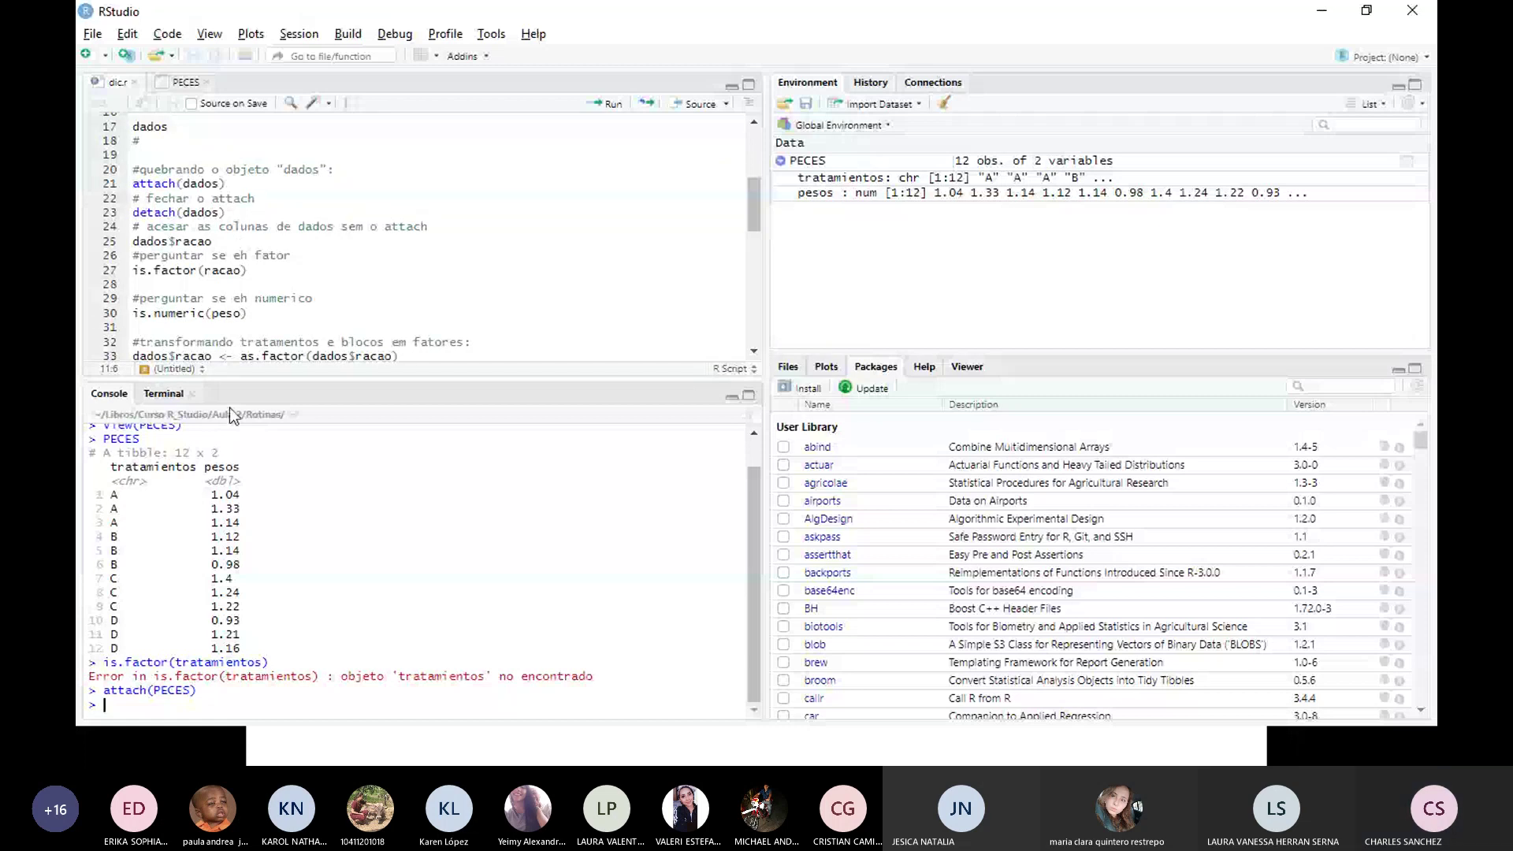
type("peces")
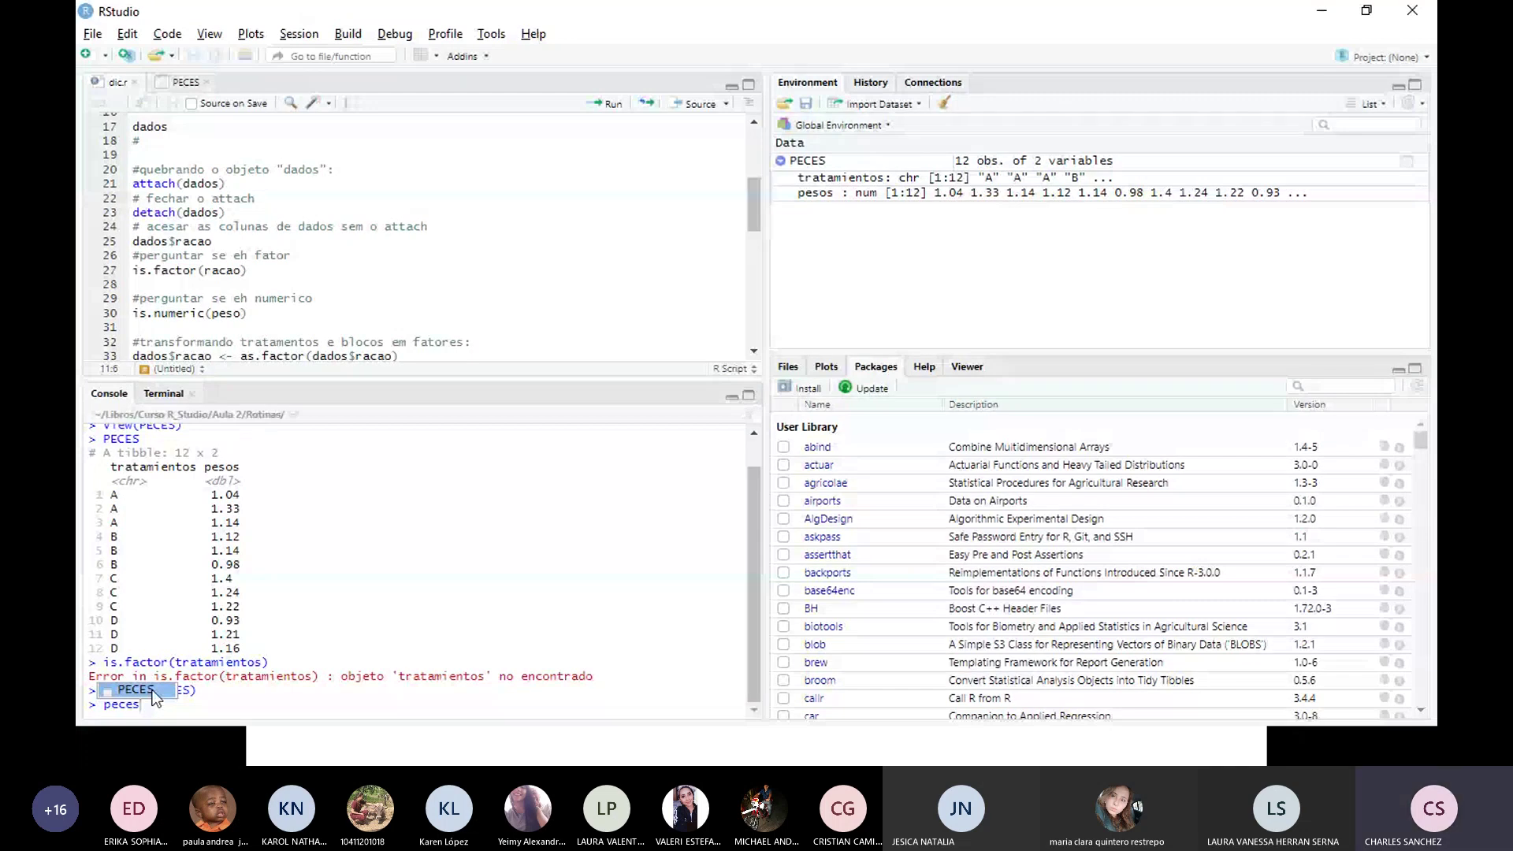
left_click(135, 690)
type("$")
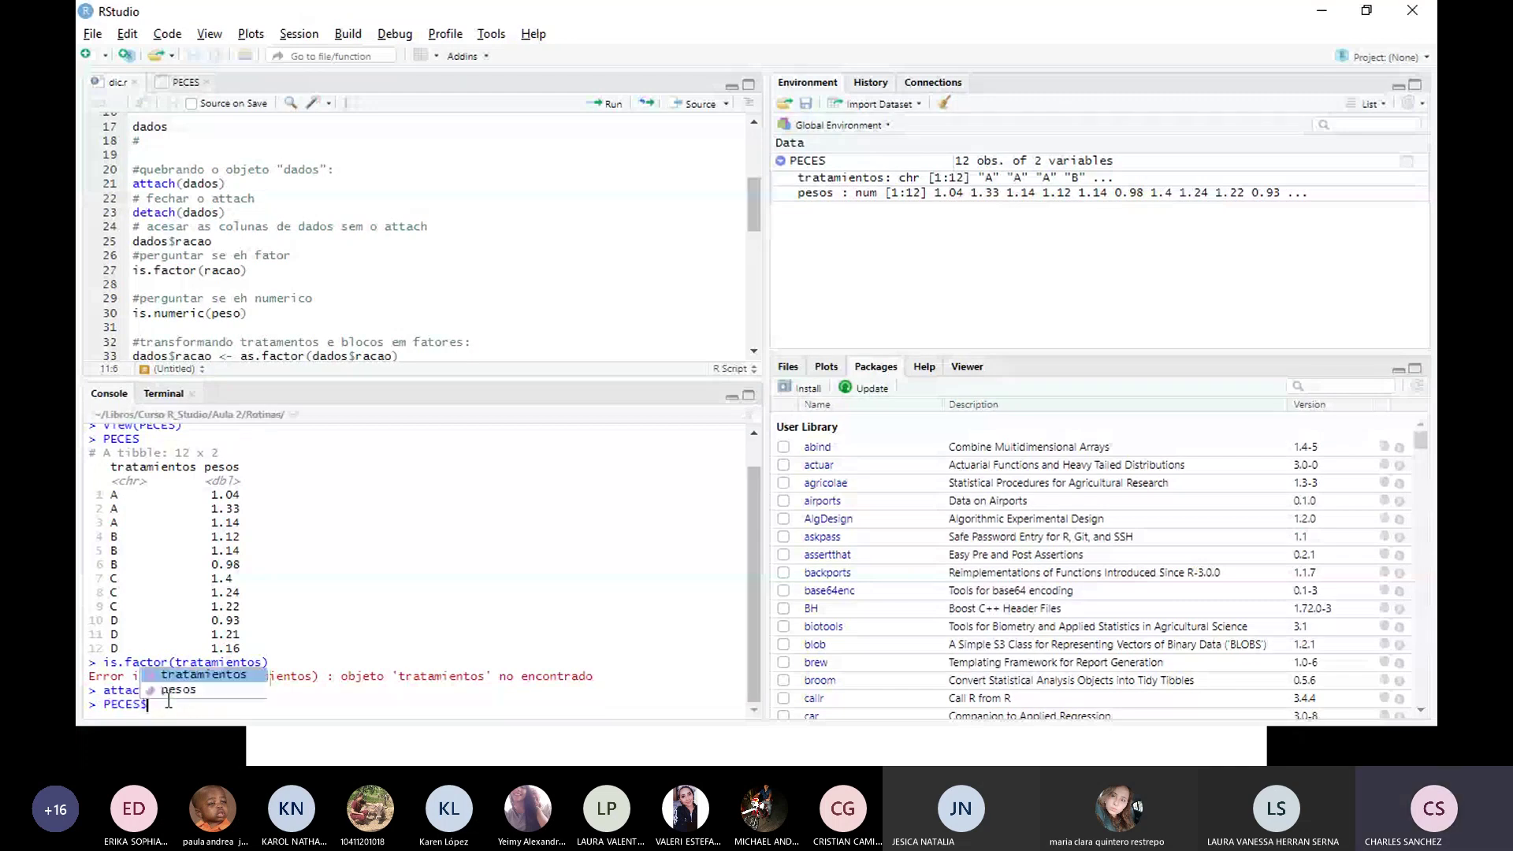
left_click(202, 676)
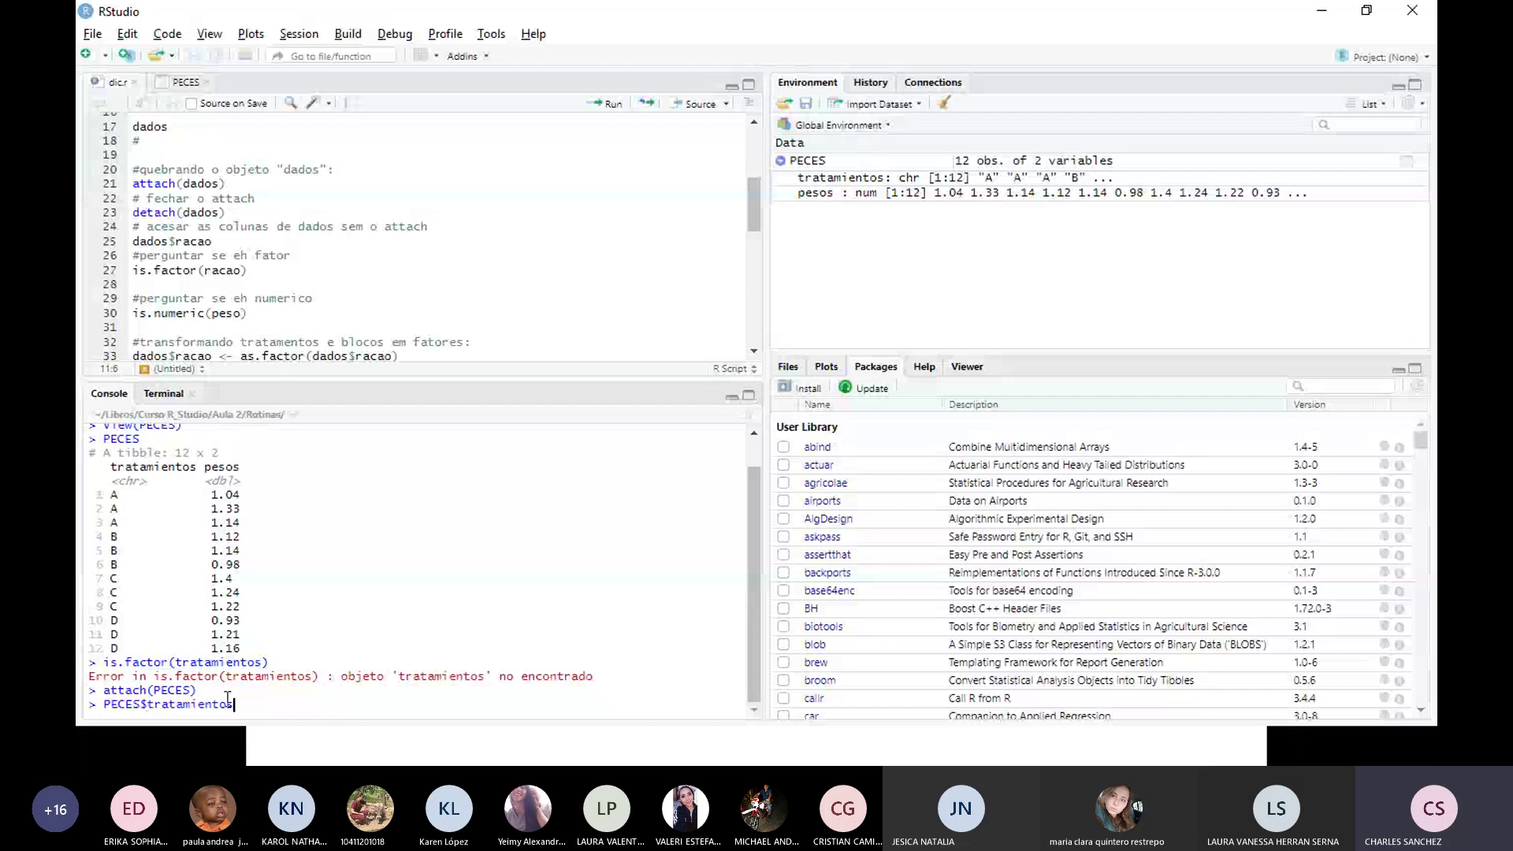
key("Return")
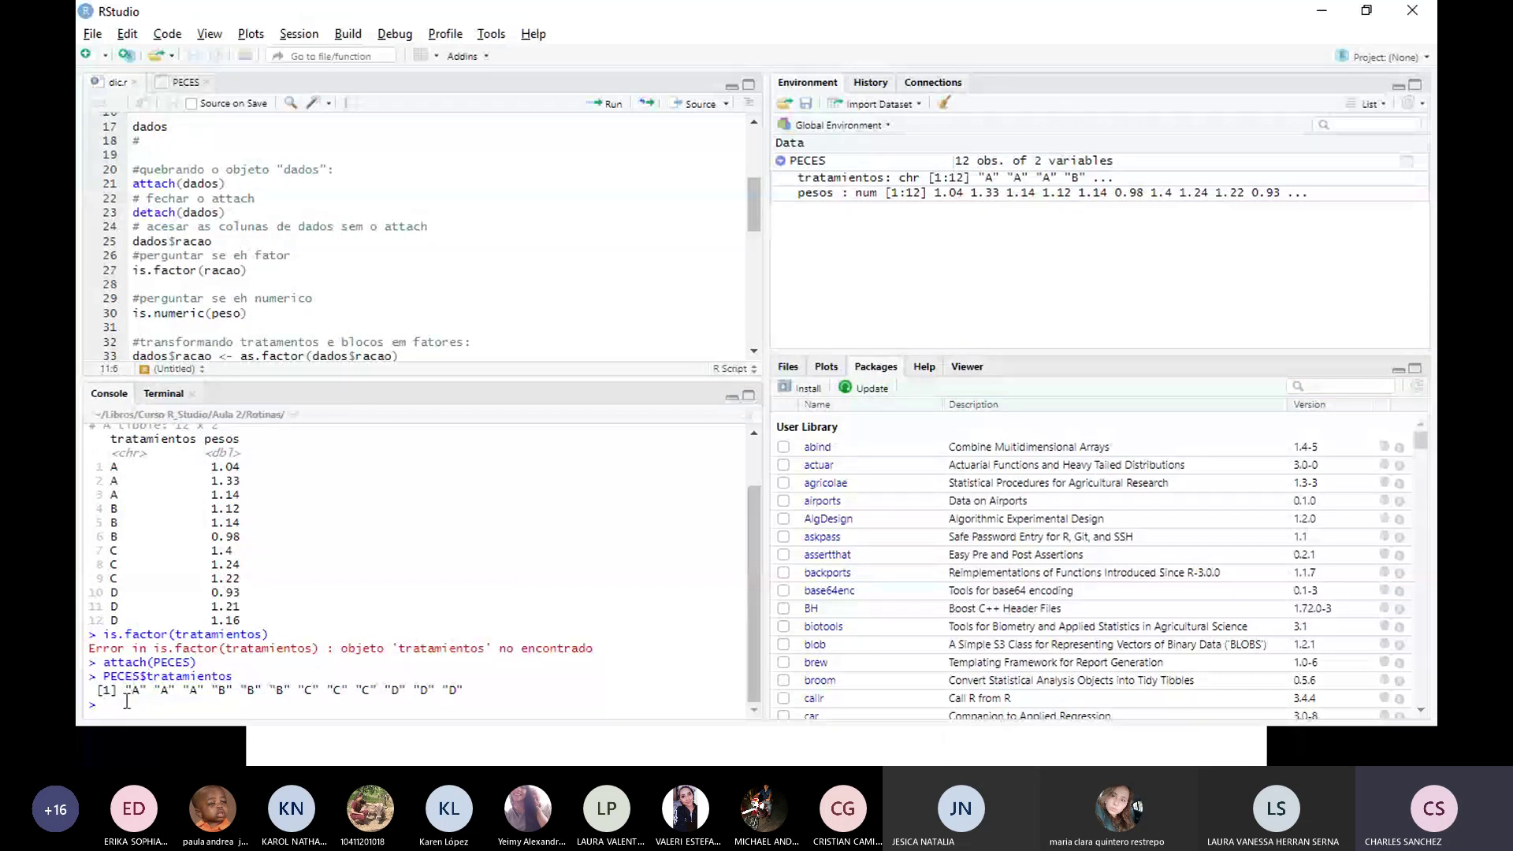
Step: Run is.factor(tratamientos) again on the attached data to test the treatments column's type
type("is.fac")
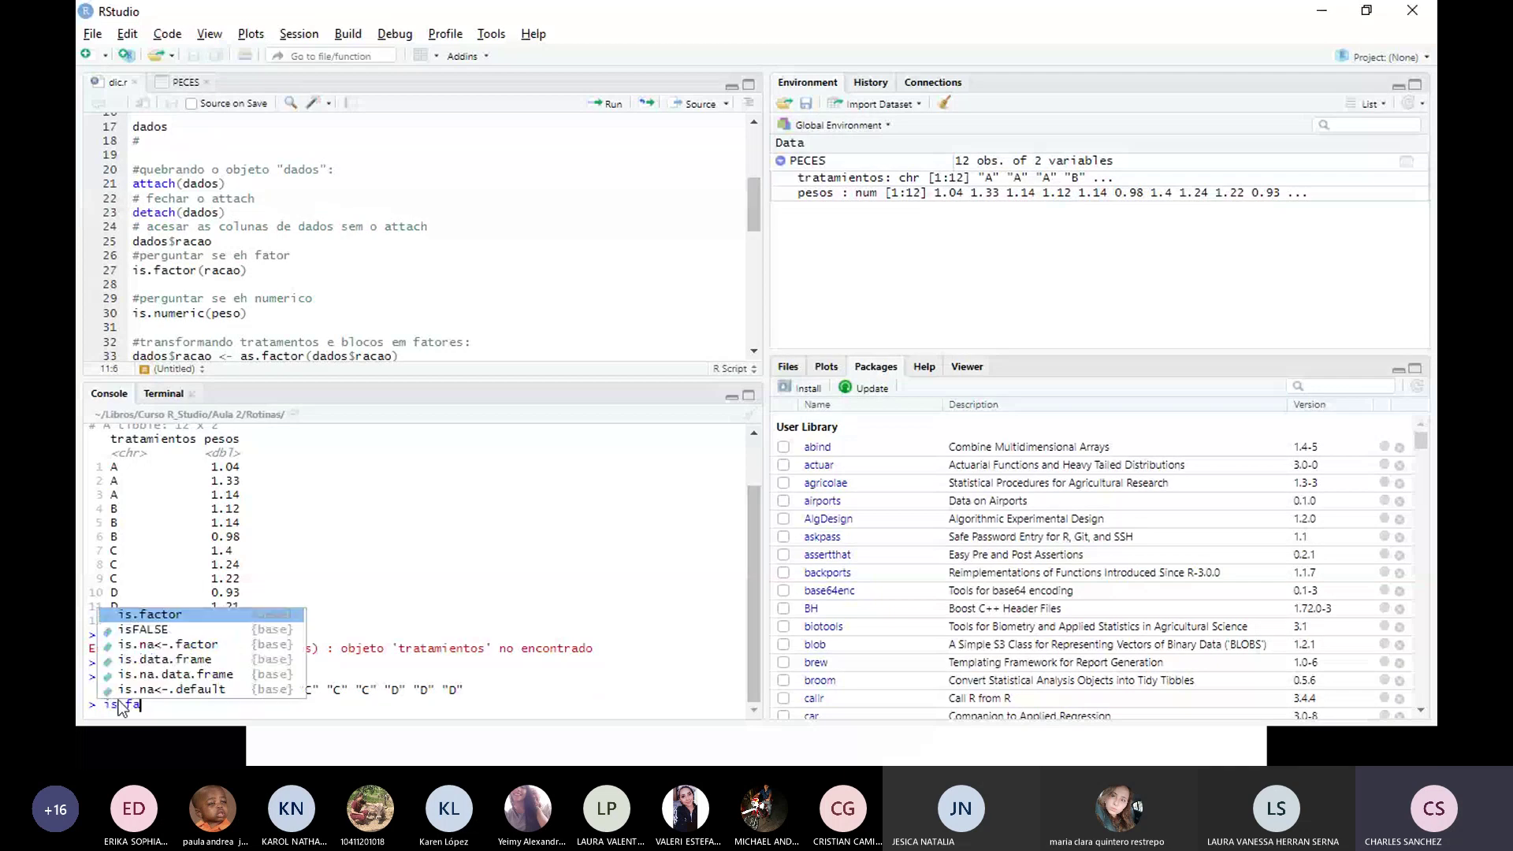
left_click(160, 672)
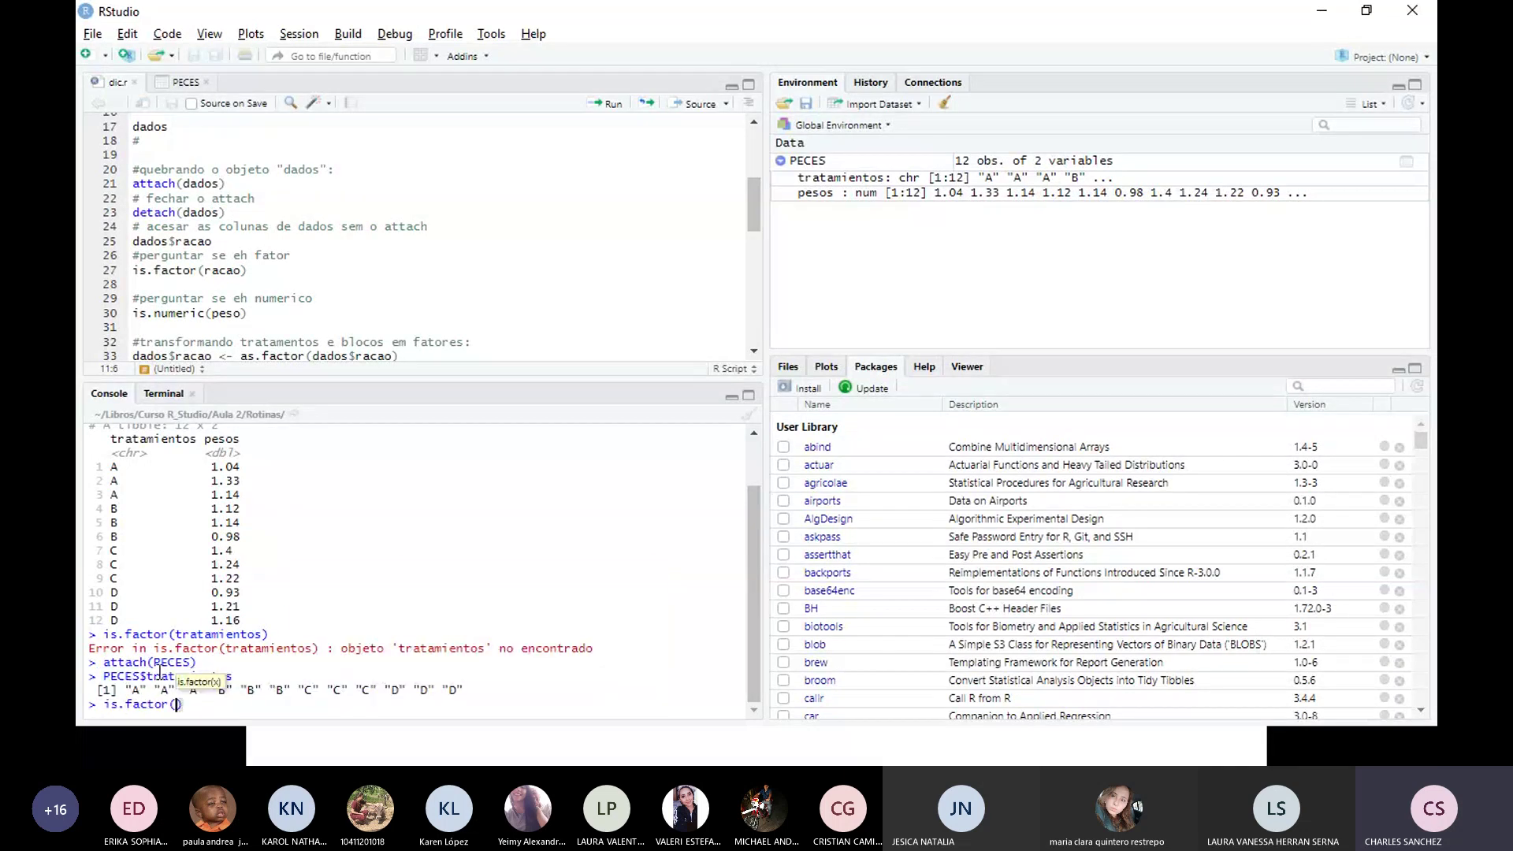
type("tra")
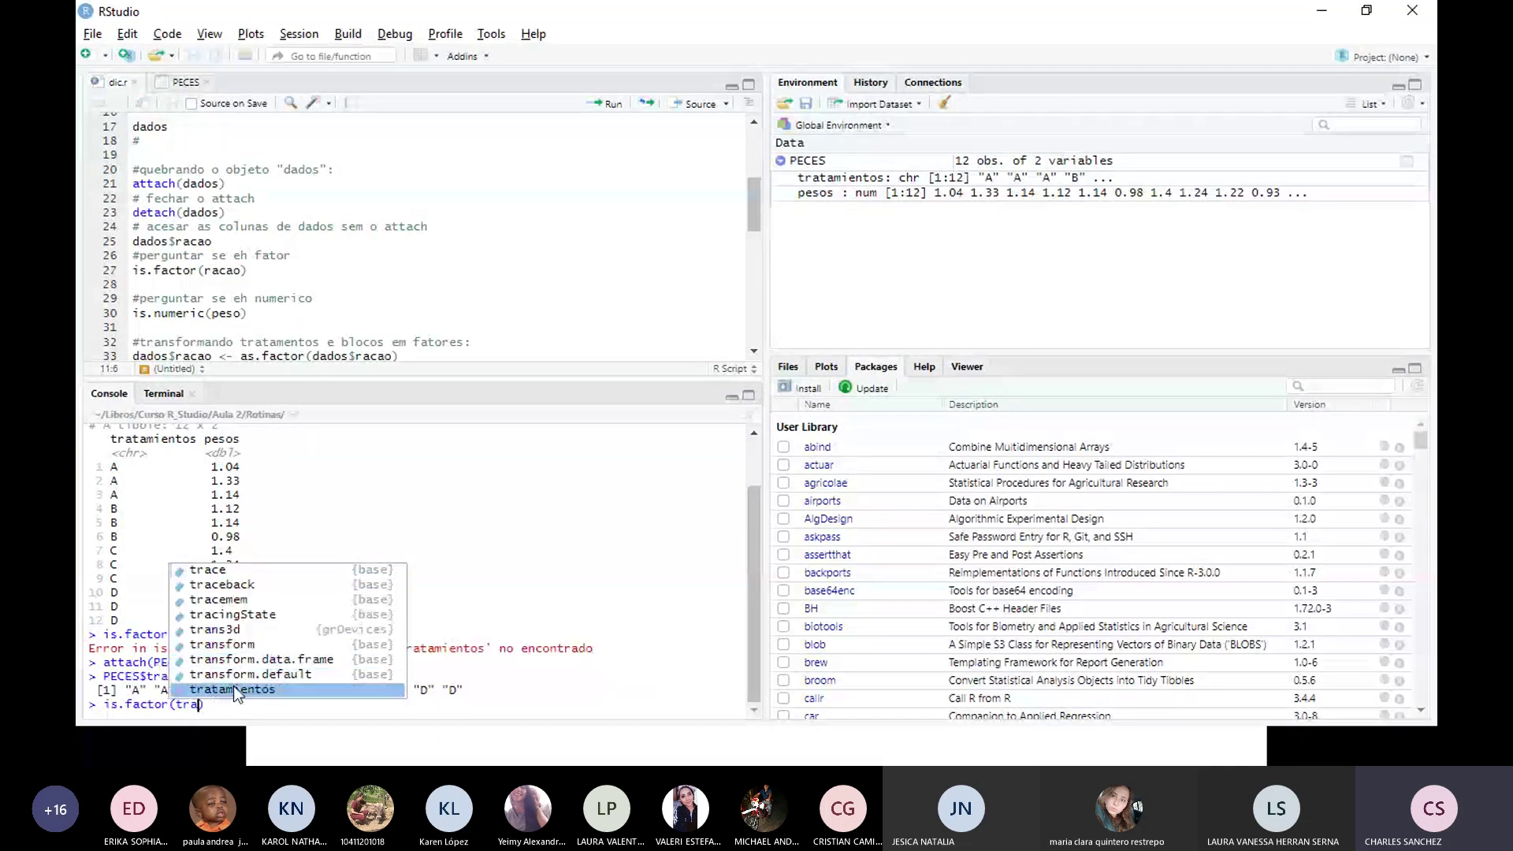
left_click(233, 686)
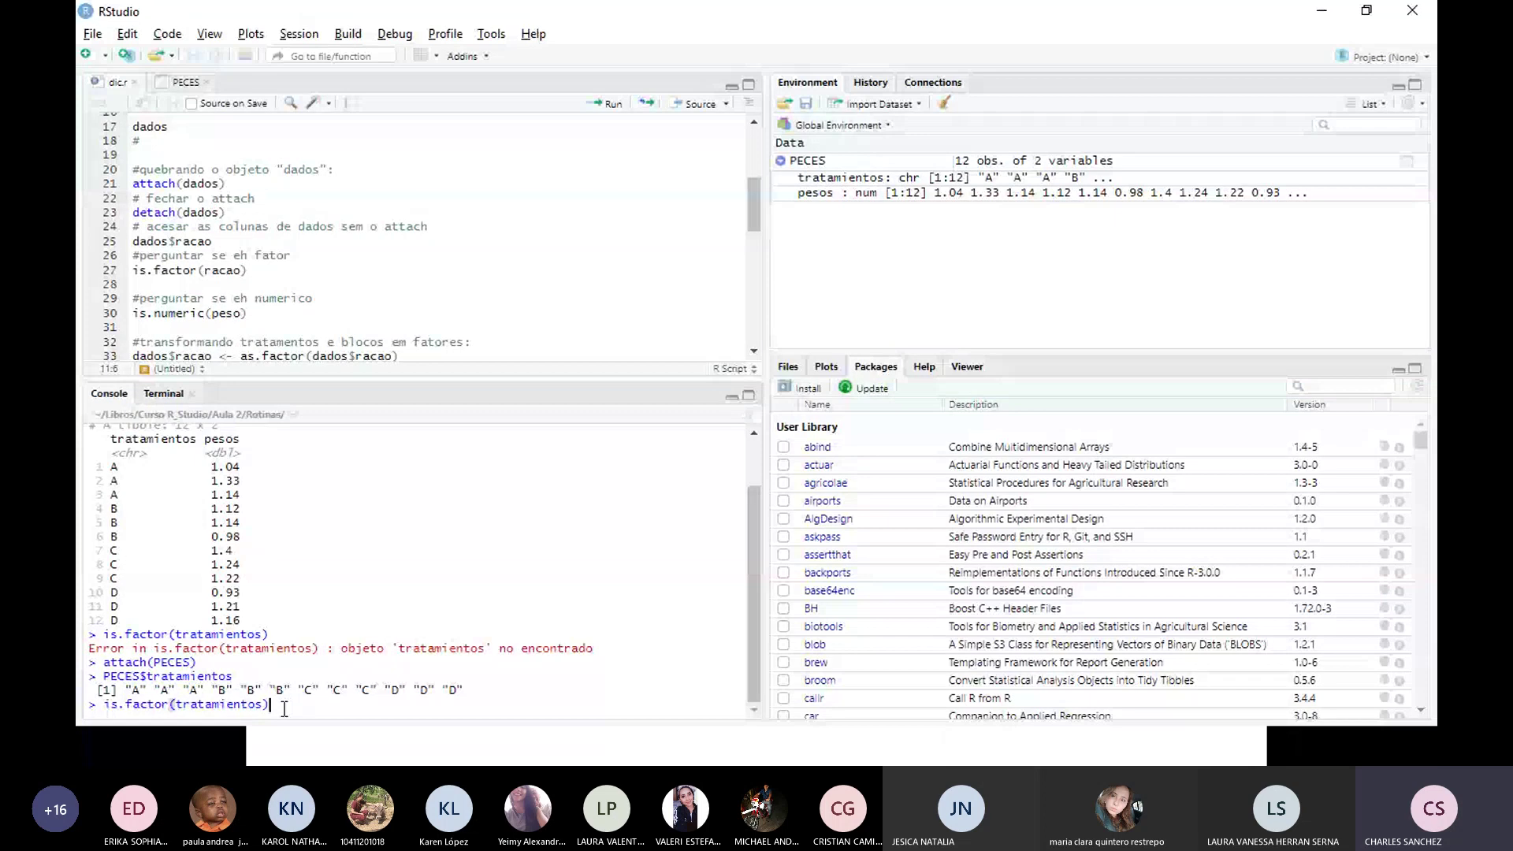
key("Return")
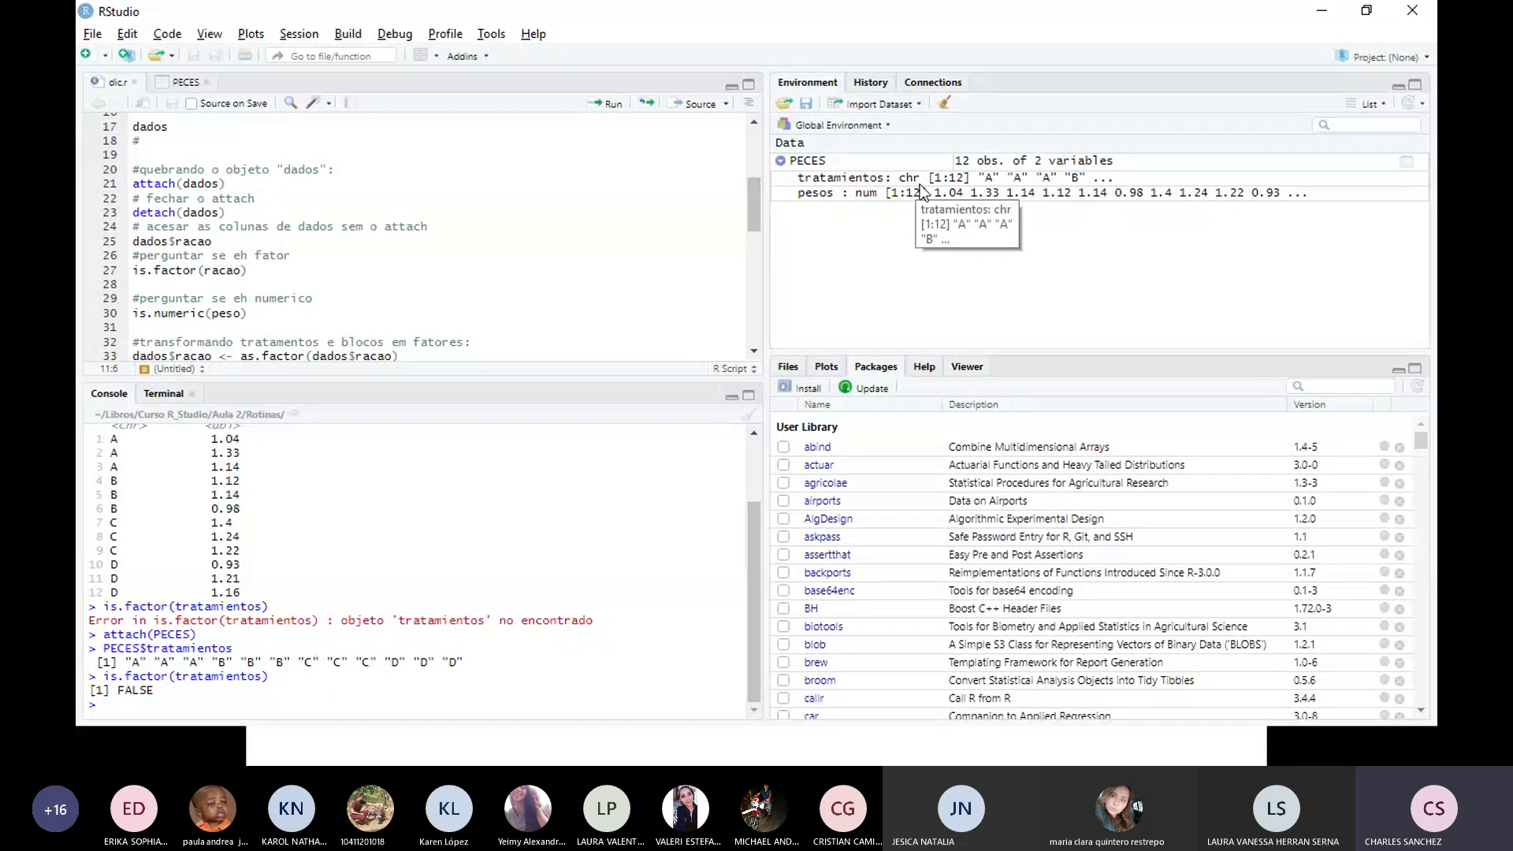
Step: Following the script's factor conversion example, run PECES$tratamientos <- as.factor(PECES$tratamientos) in the console
left_click(755, 351)
left_click(755, 349)
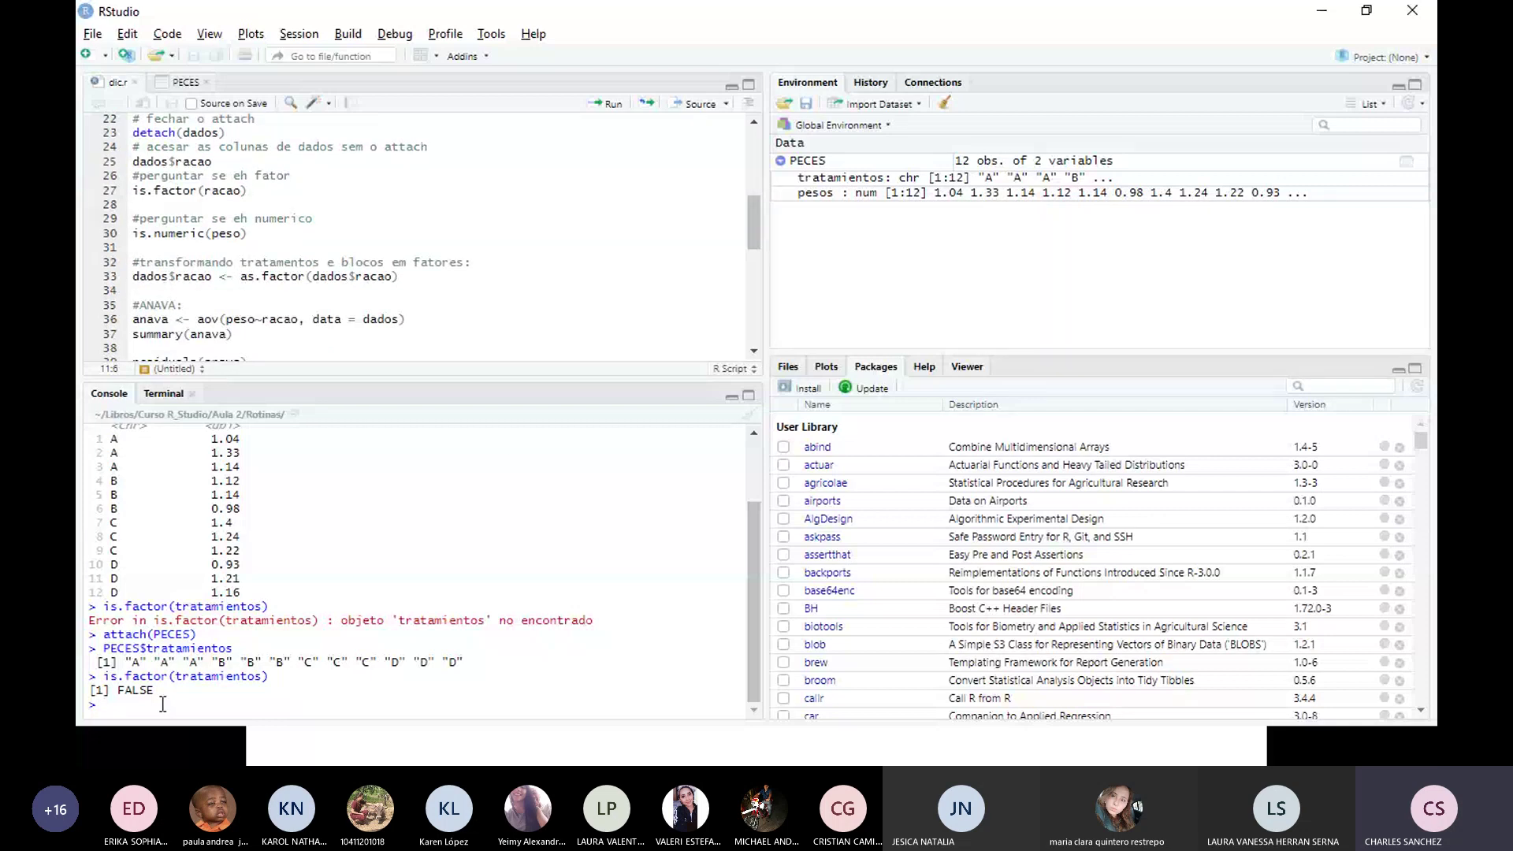
type("pec")
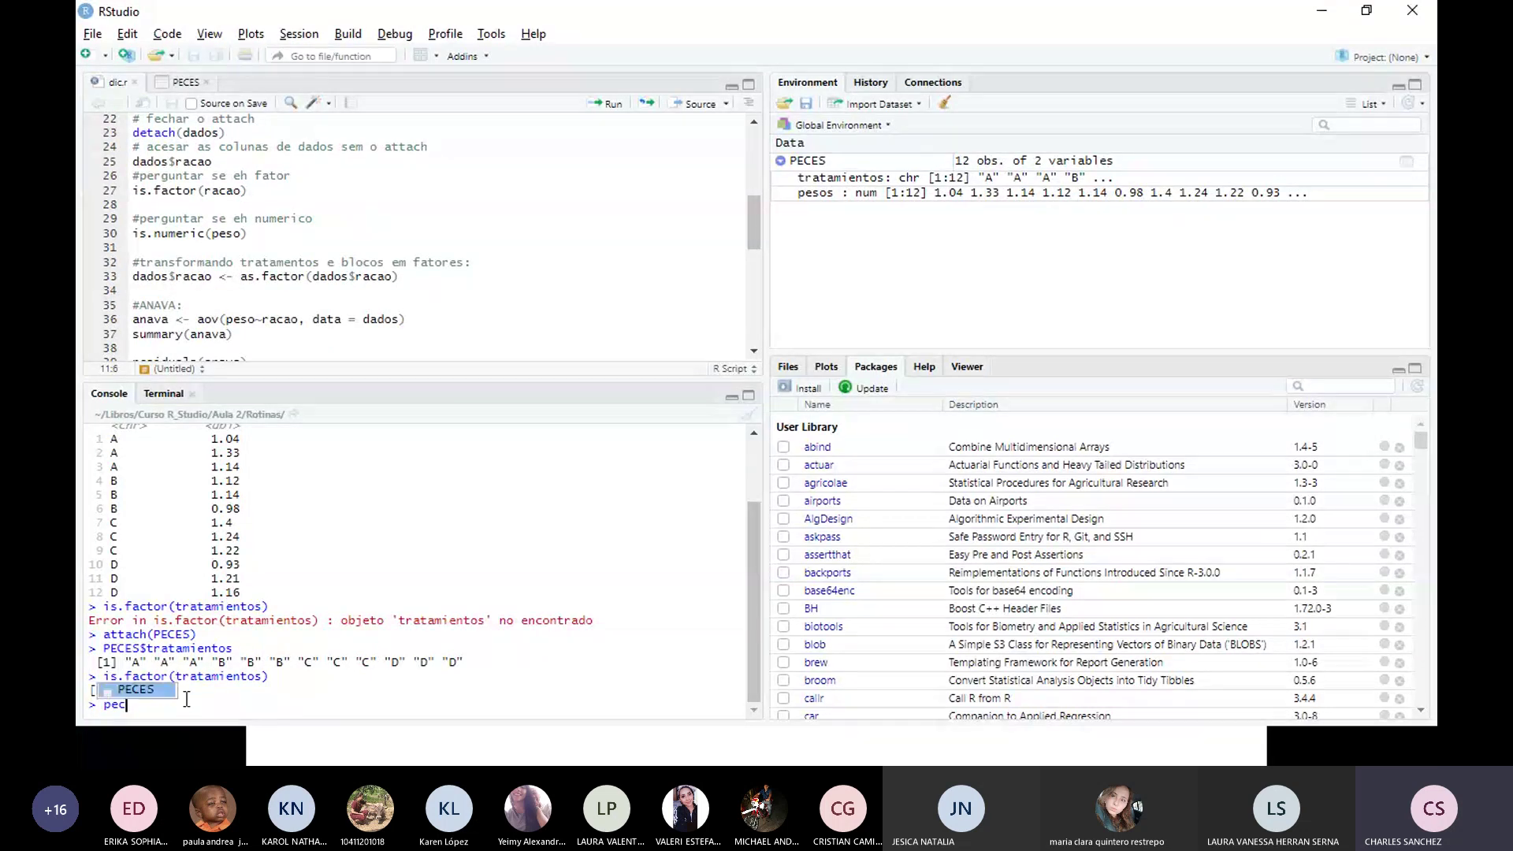
left_click(159, 684)
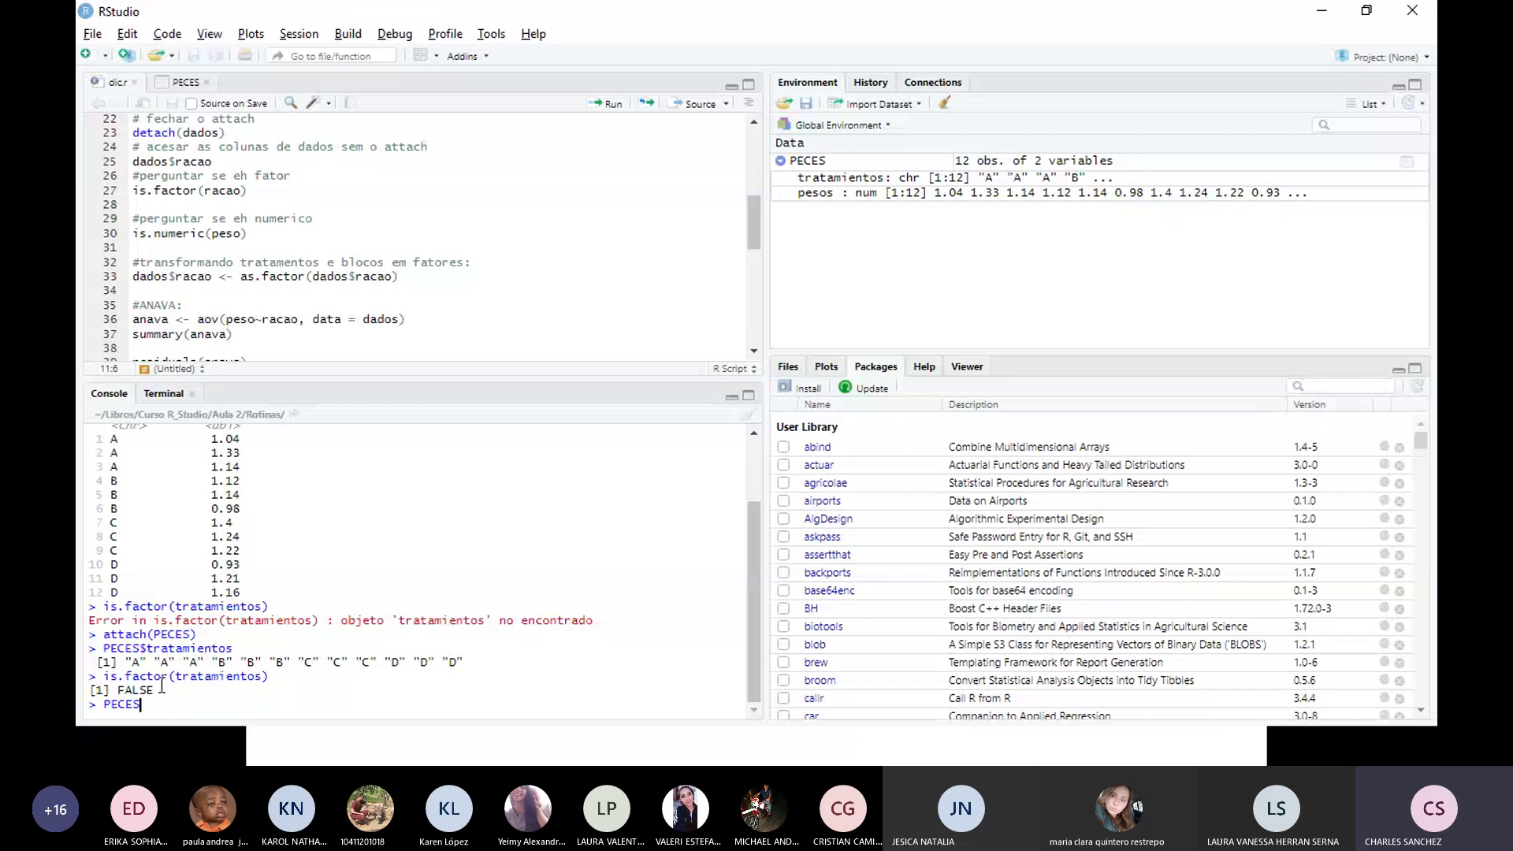
type("$")
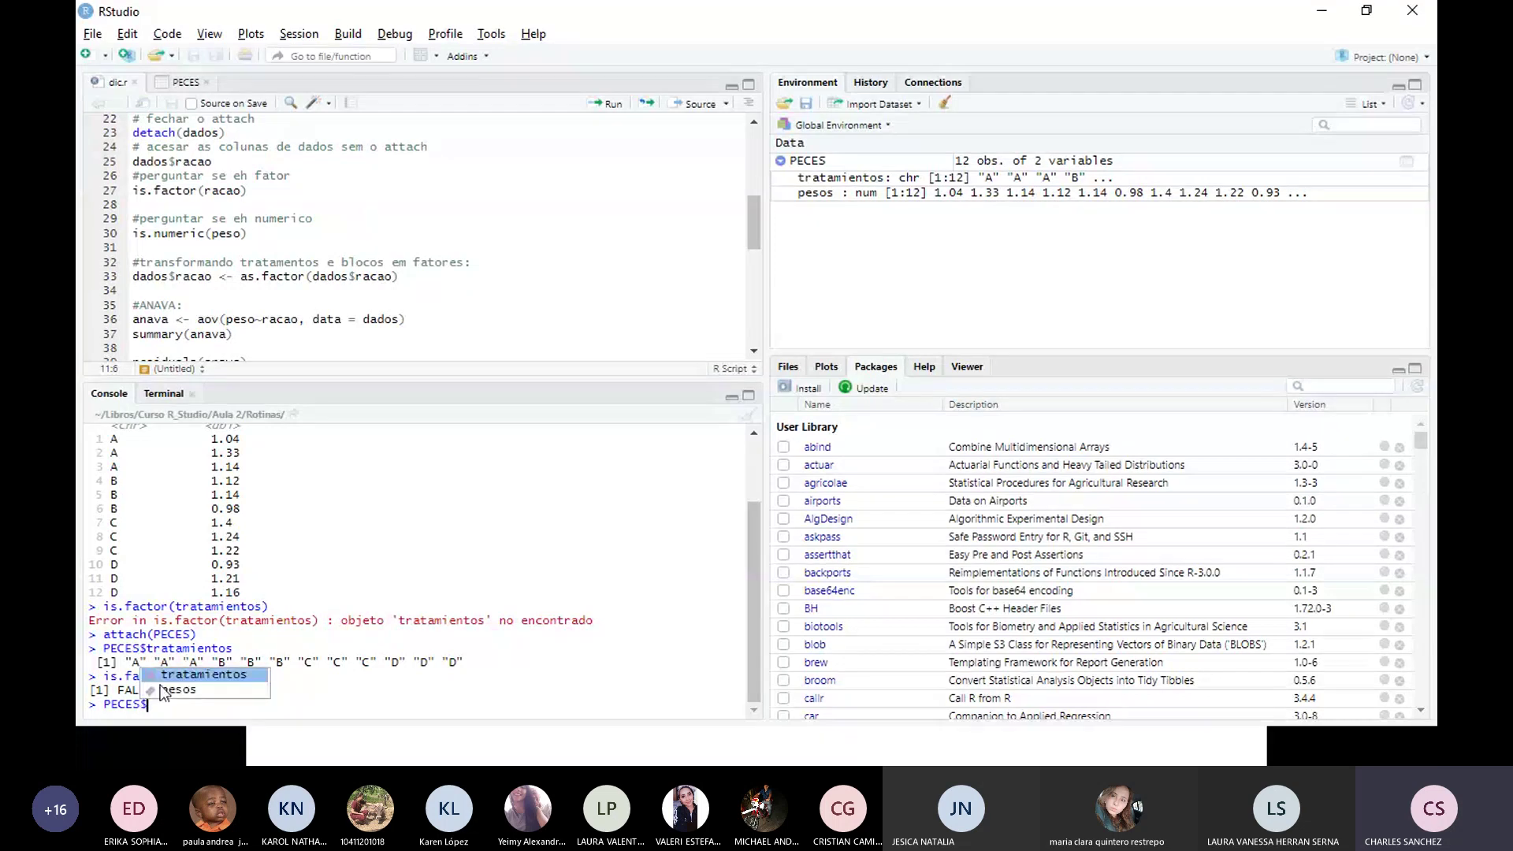
left_click(189, 676)
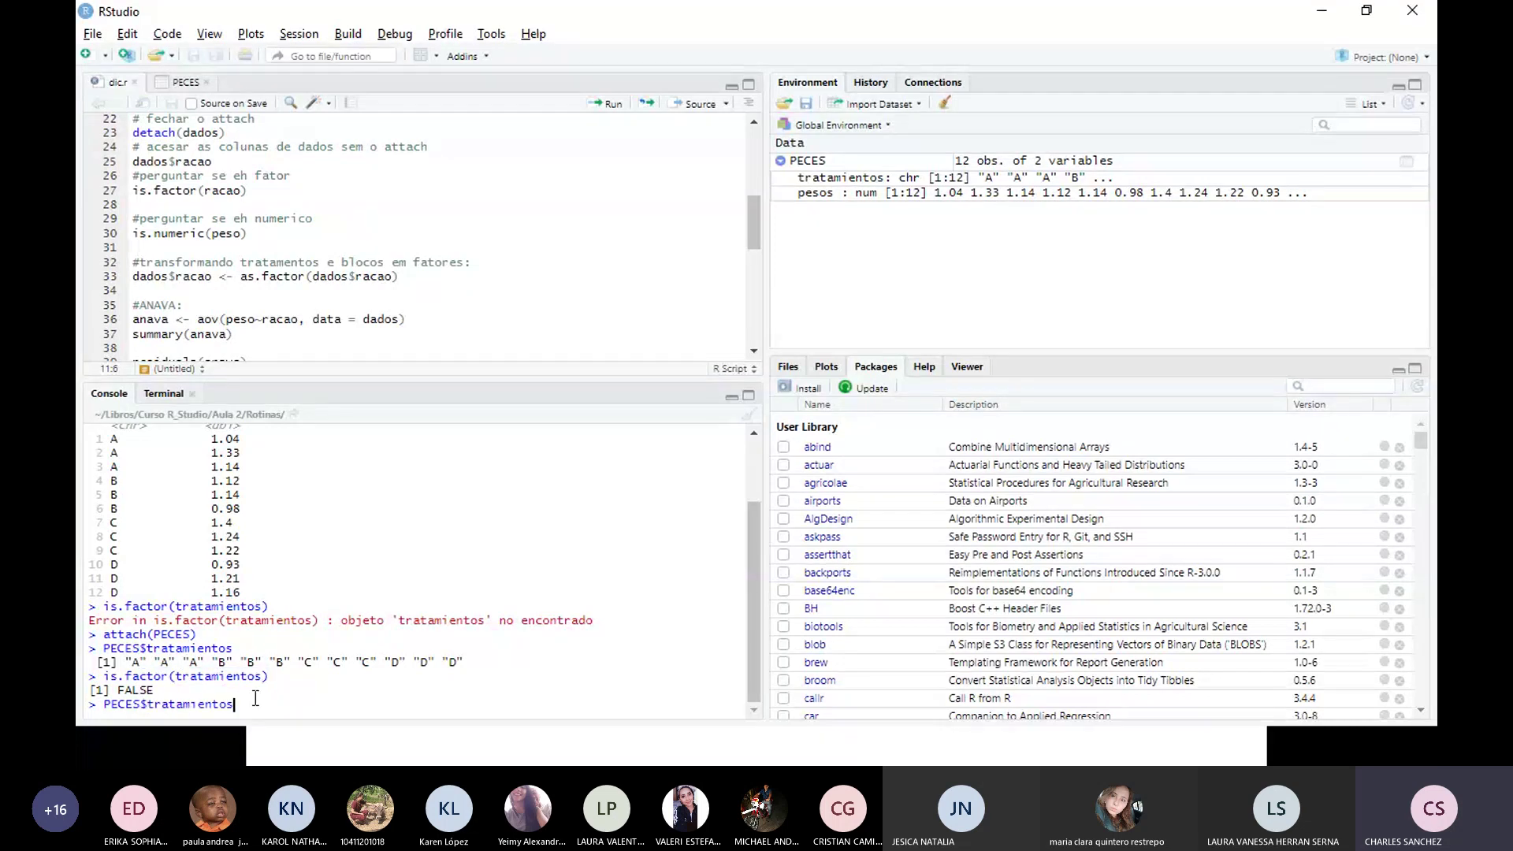
type("<- as.fc")
key("BackSpace")
type("ac")
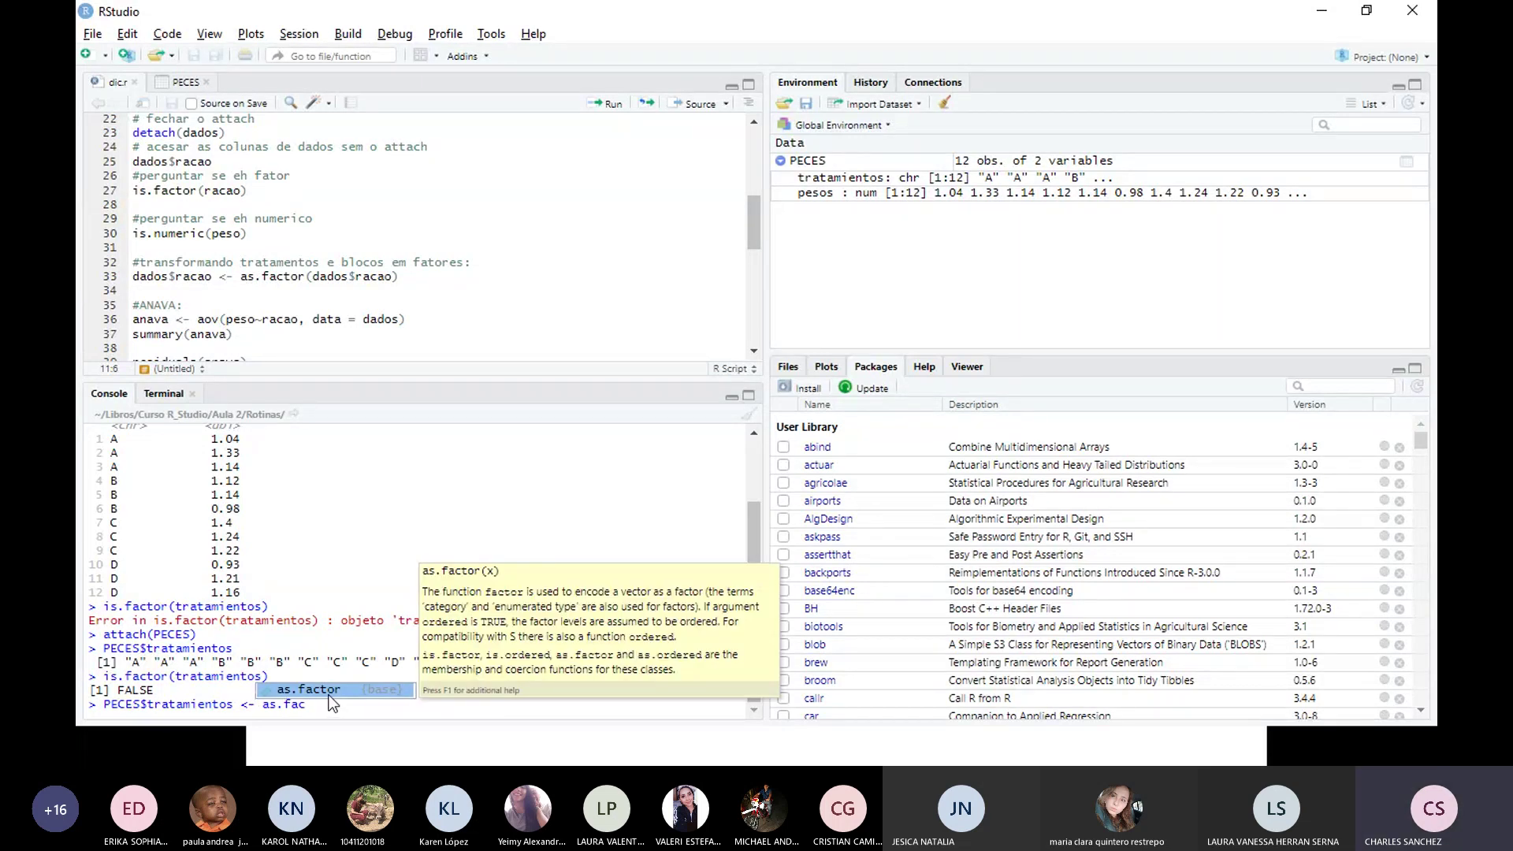
key("Tab")
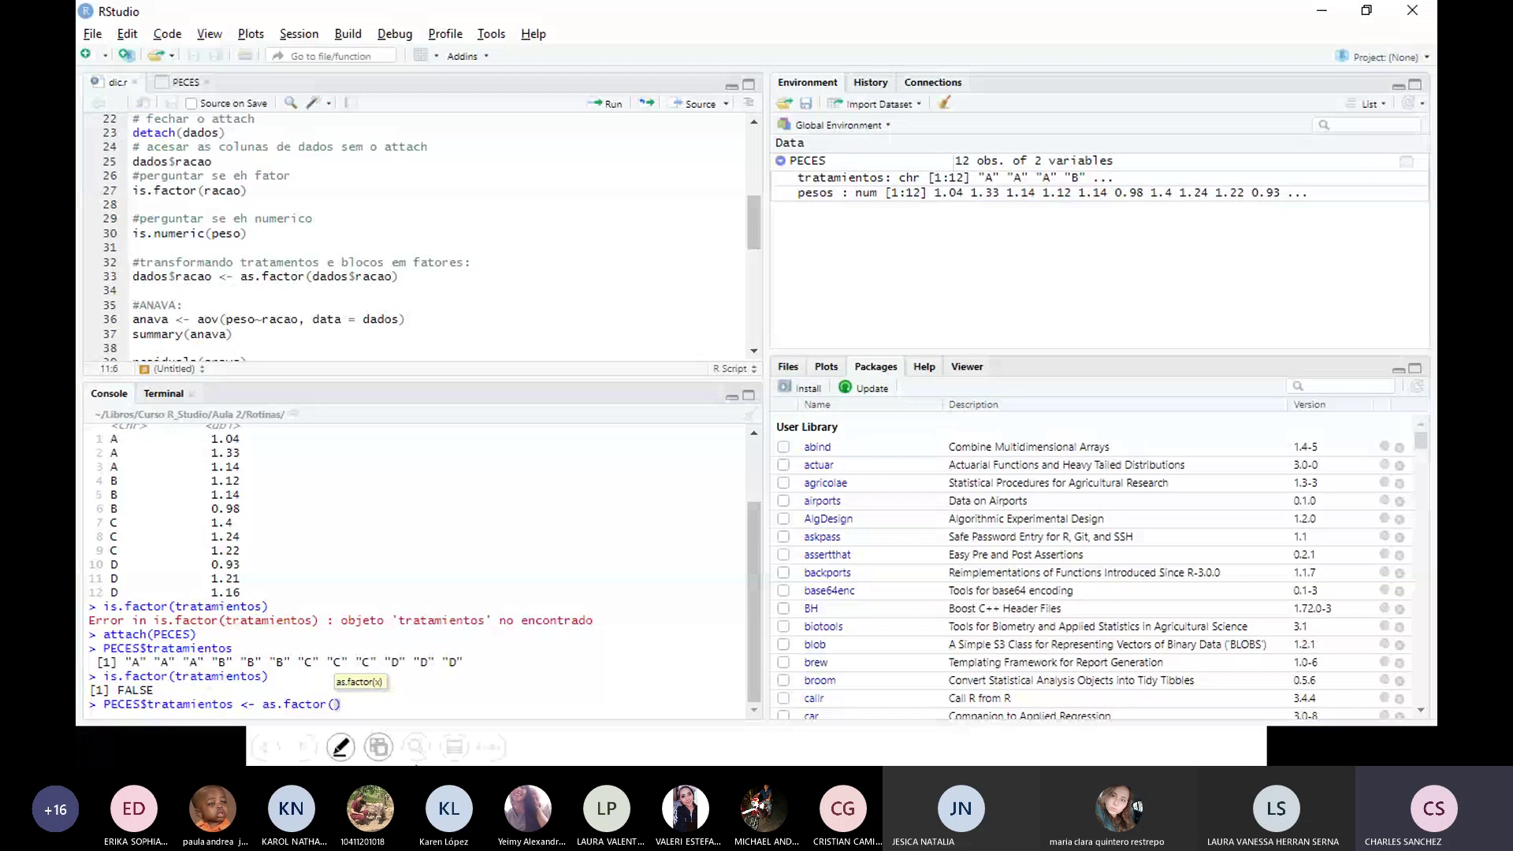
type("peces")
key("Tab")
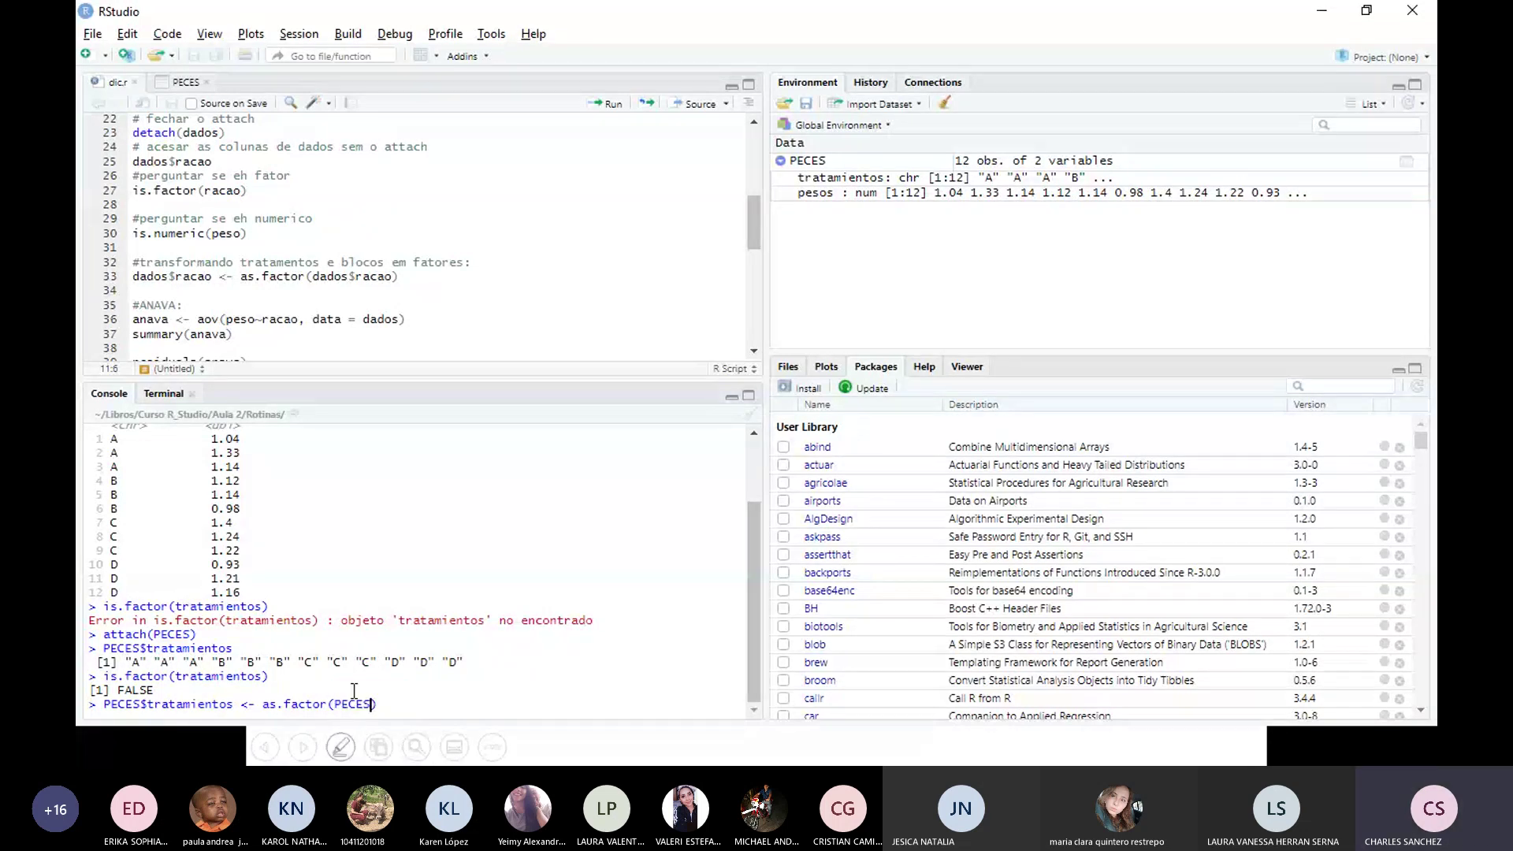
type("$")
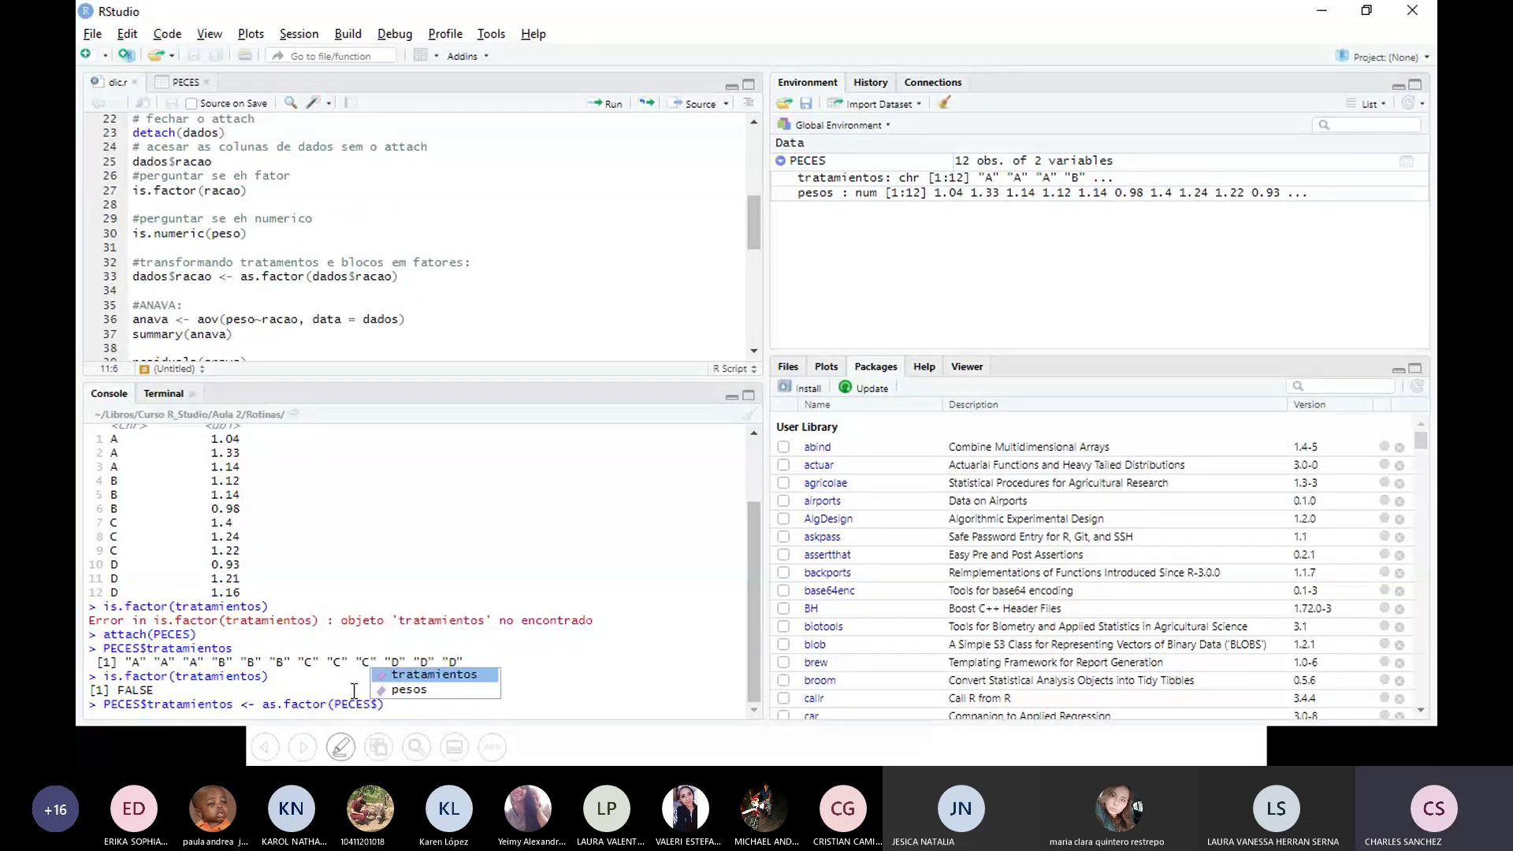
left_click(437, 675)
left_click(478, 707)
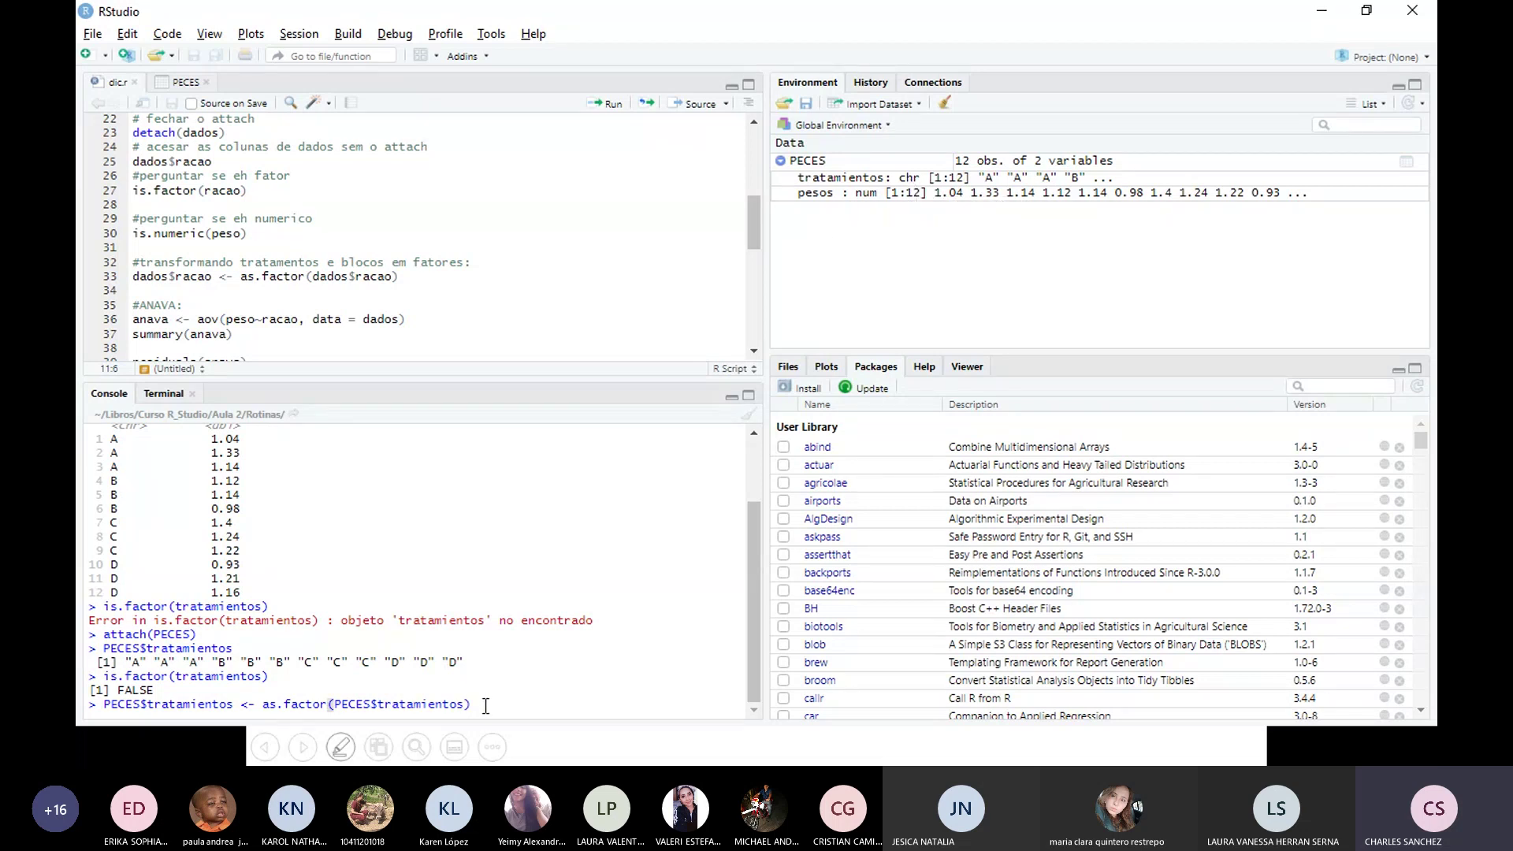
key("Return")
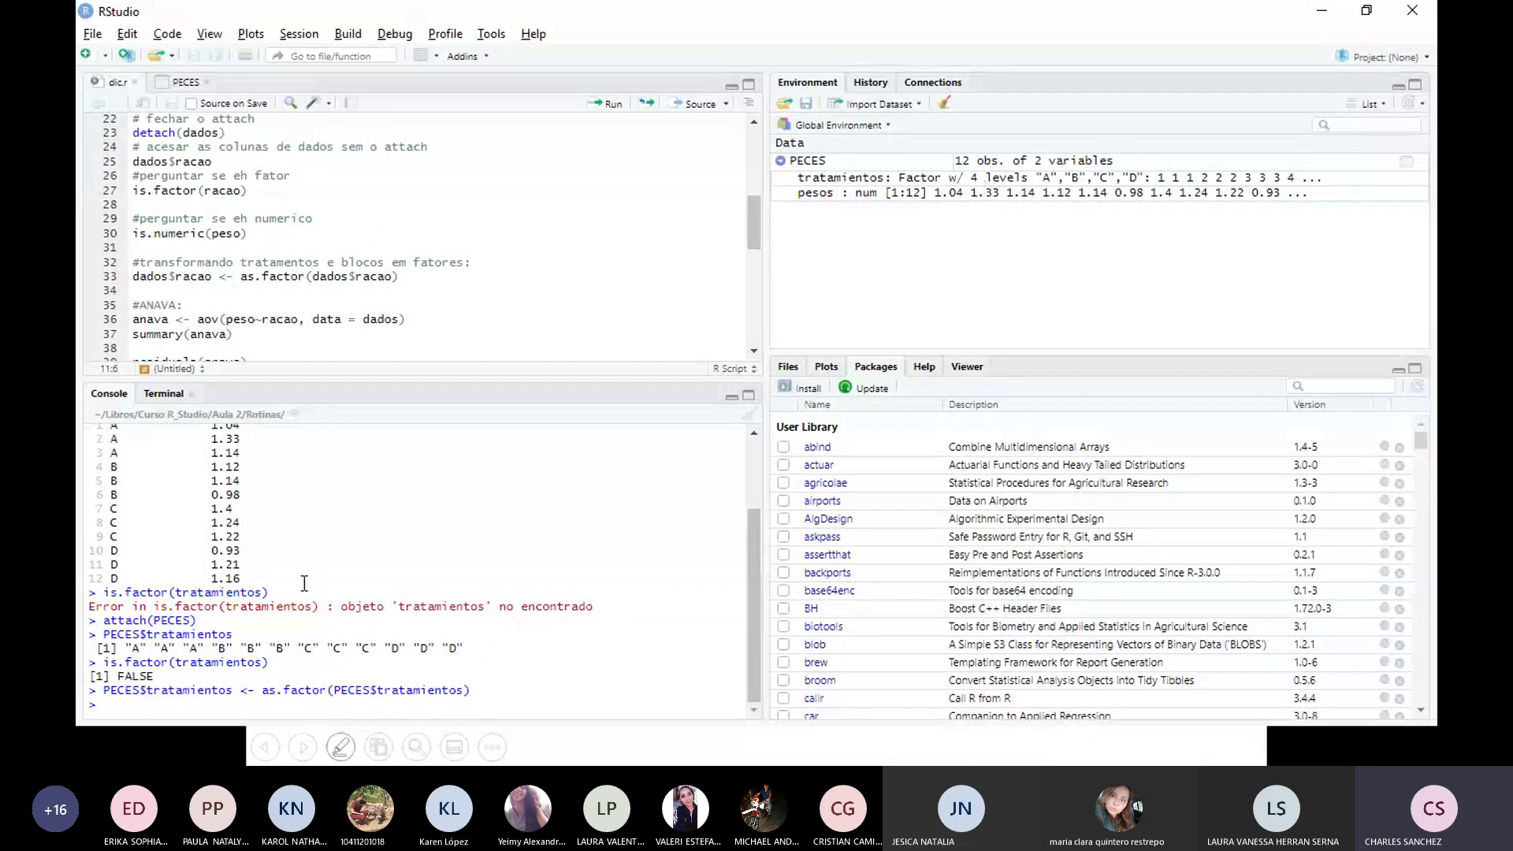
Step: Check in the console whether the weights variable is numeric by running is.numeric(pesos)
scroll(463, 533, "up", 1)
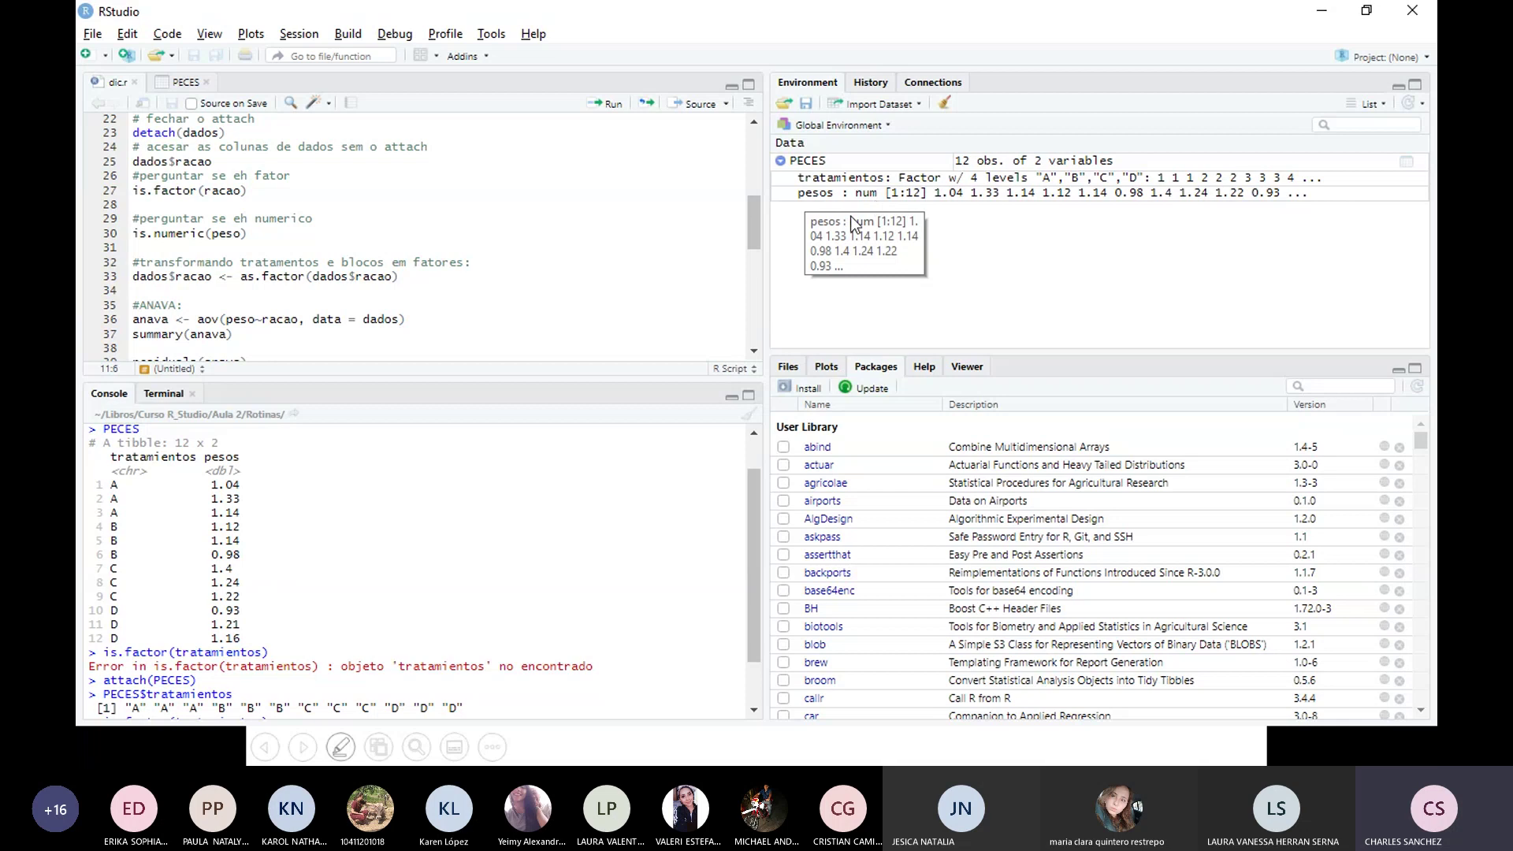
scroll(331, 496, "down", 2)
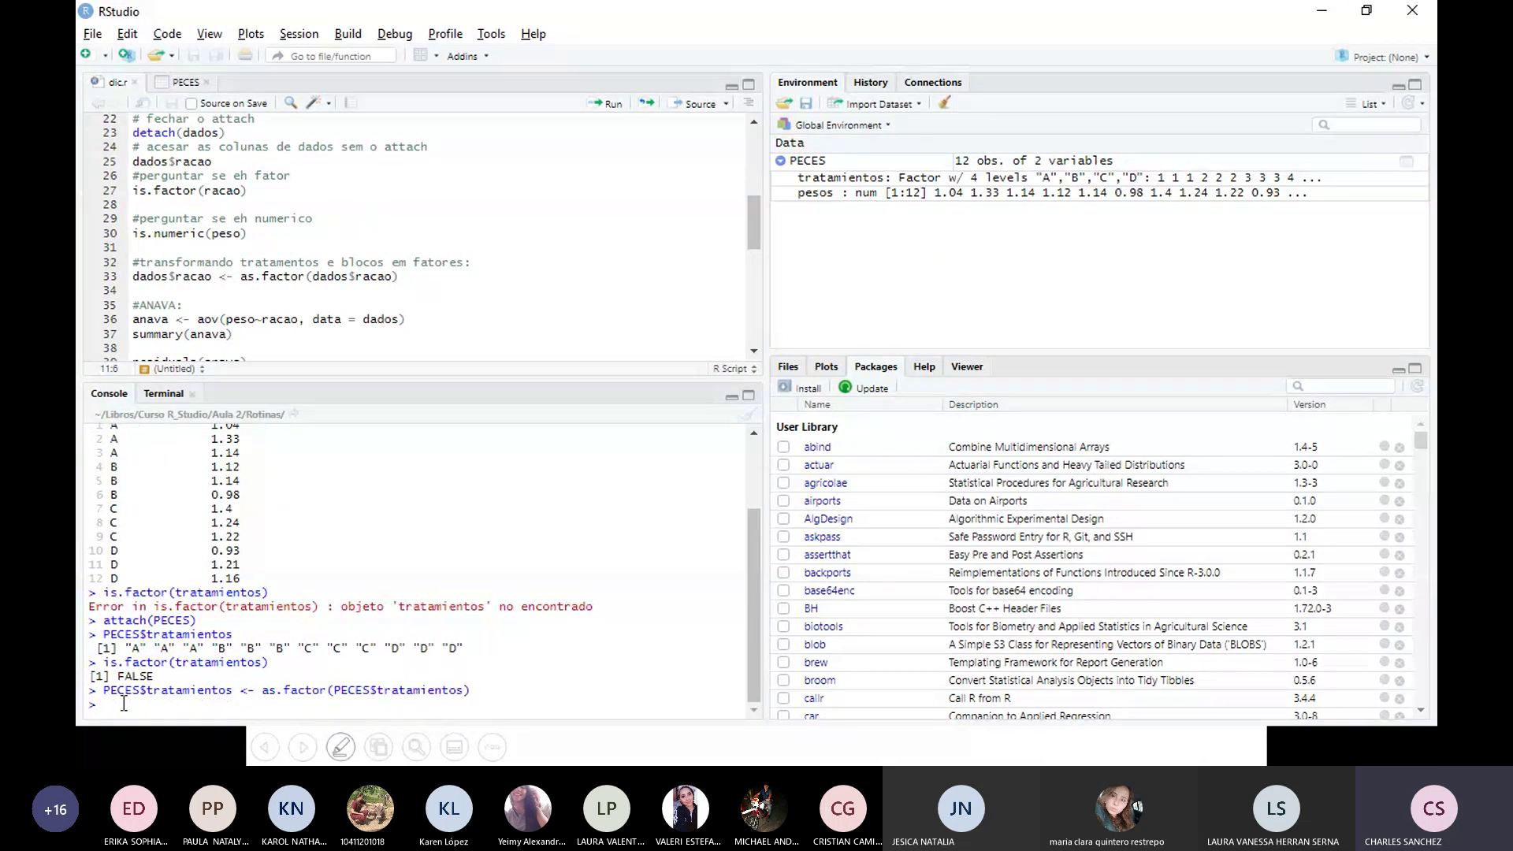
type("is.numer")
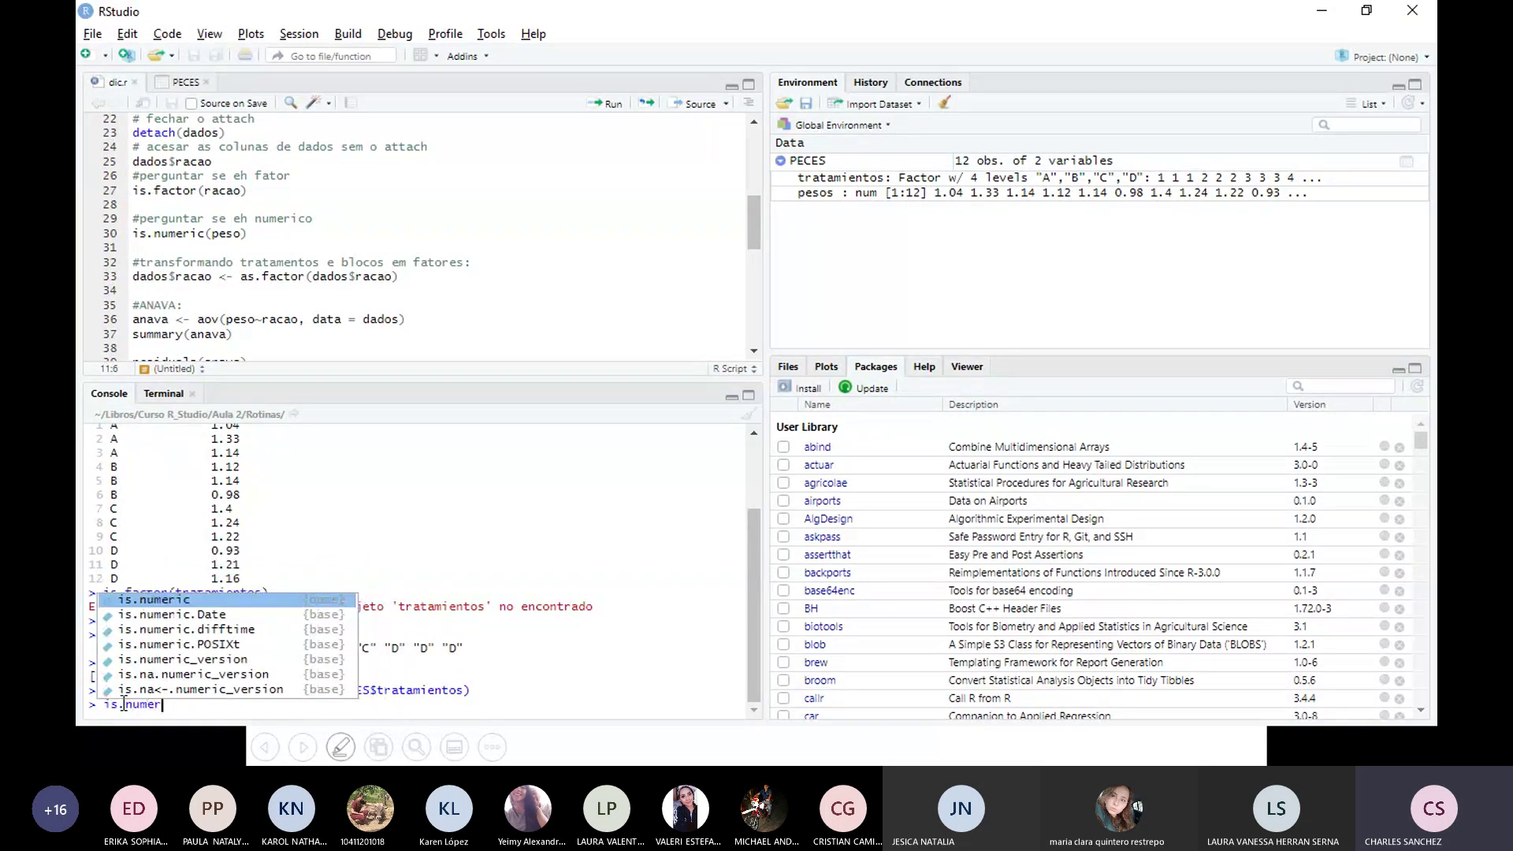
left_click(169, 599)
type("peso")
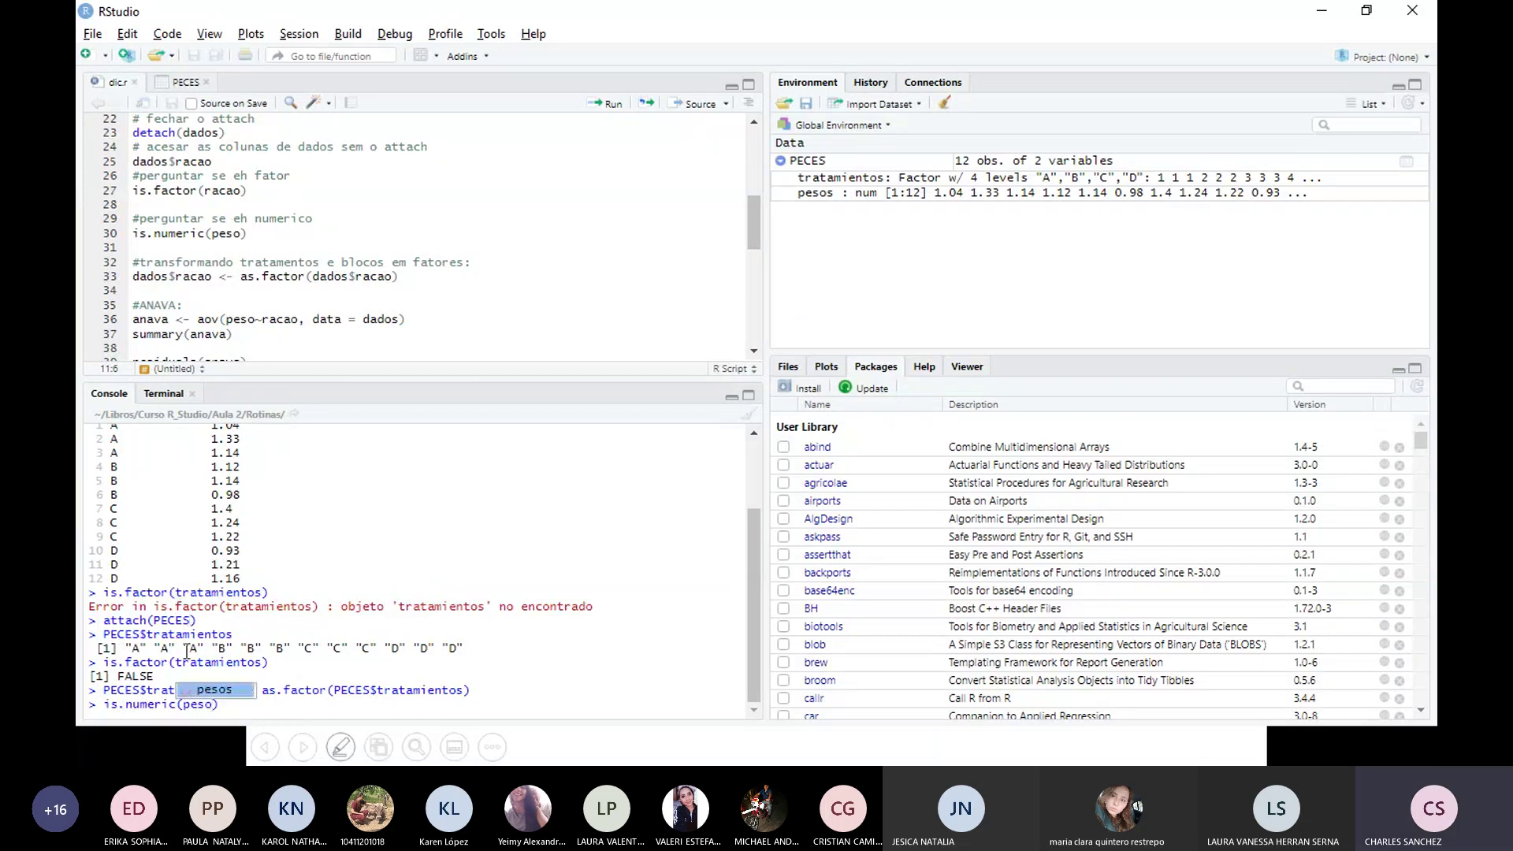
left_click(214, 691)
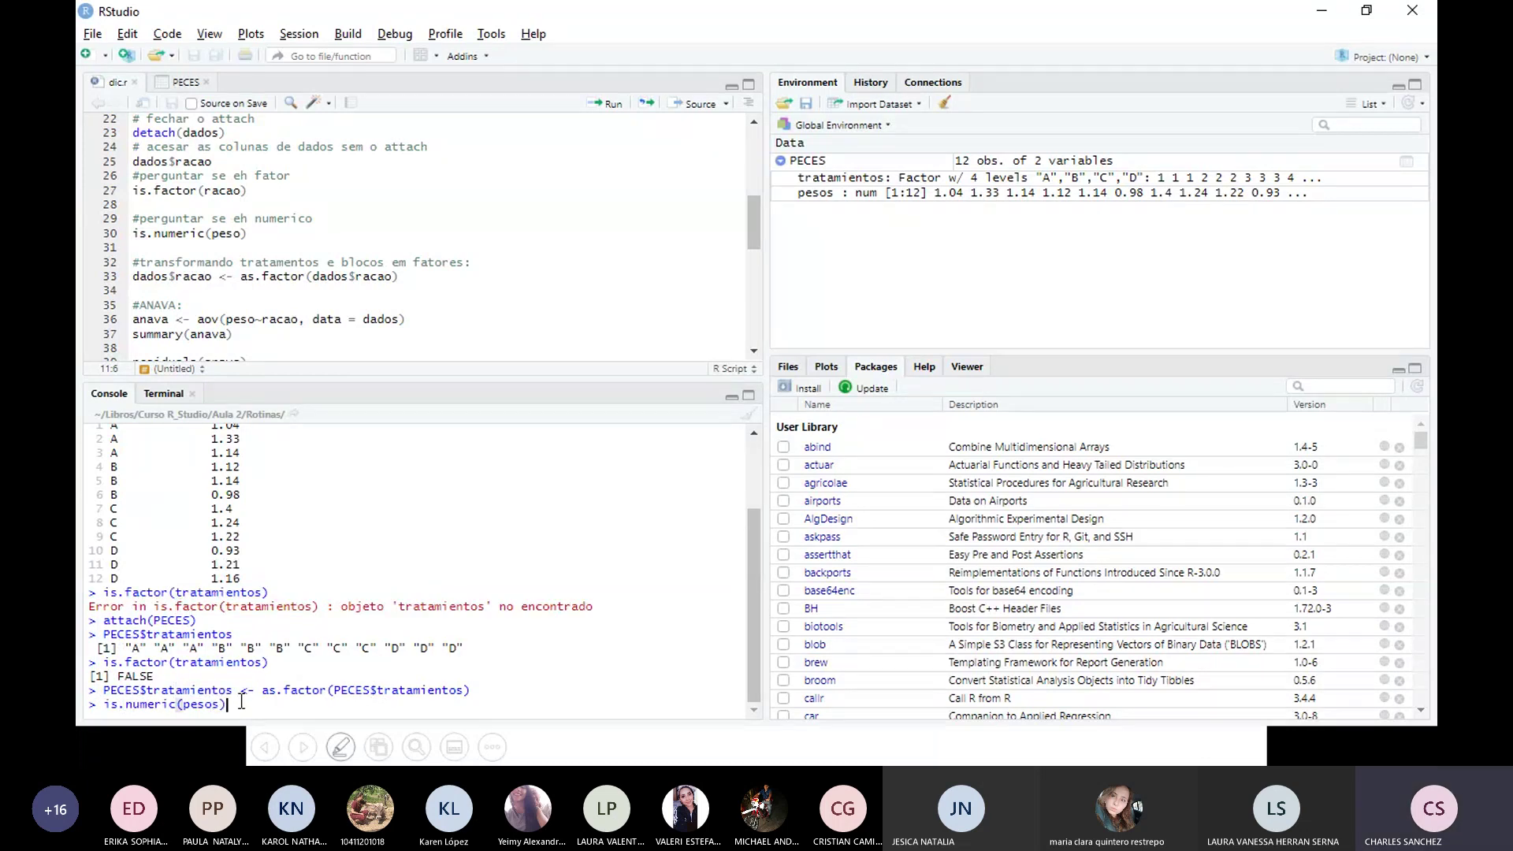
key("Return")
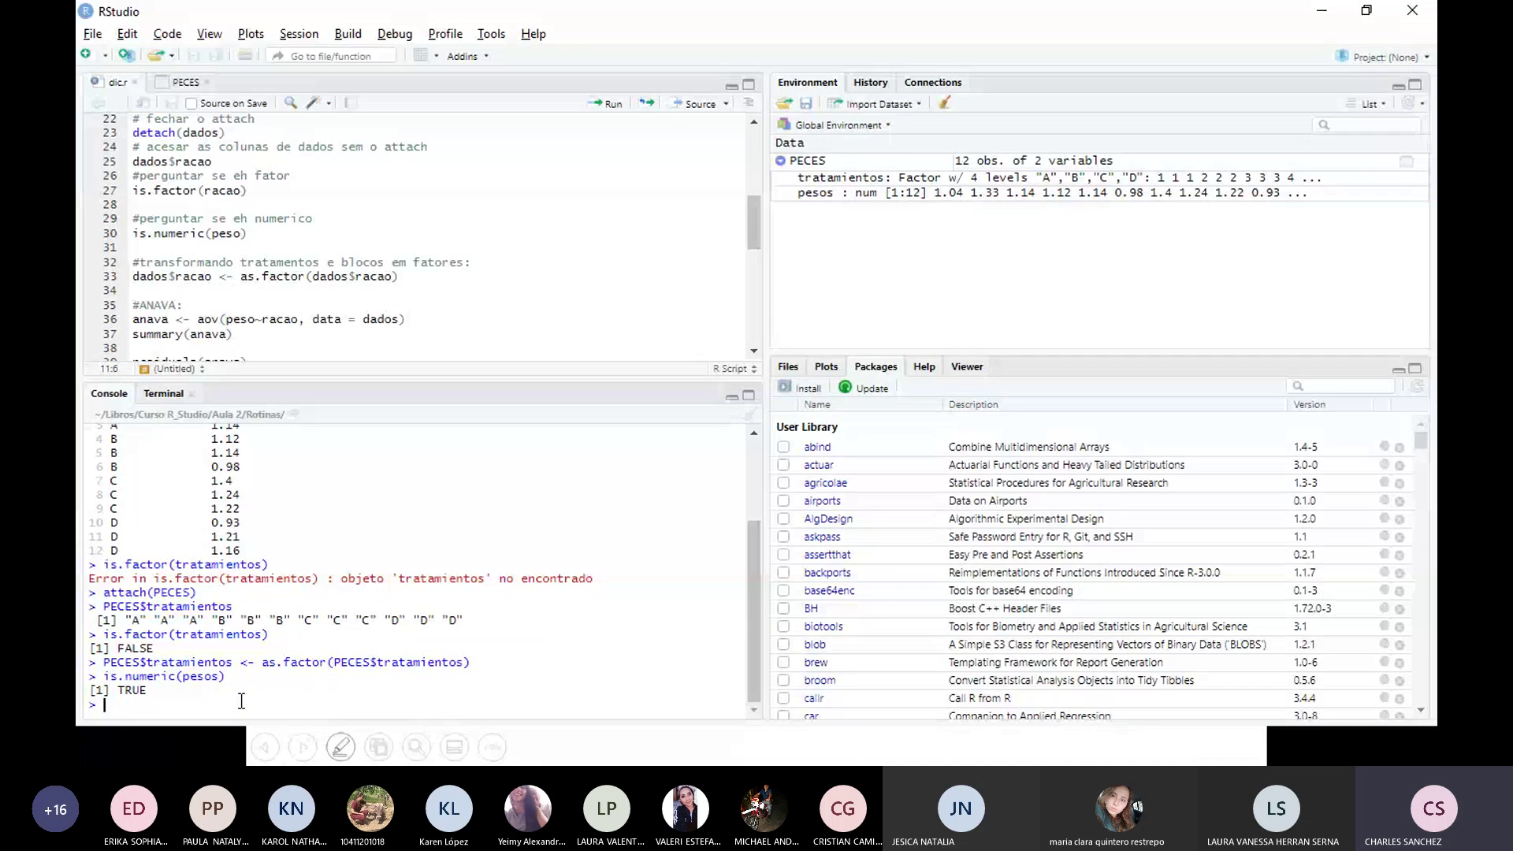
Step: Recall the as.factor assignment in the console and change the column it assigns to into PECES$pesos
left_click_drag(480, 664, 104, 664)
left_click(126, 705)
key("Up")
key("Up")
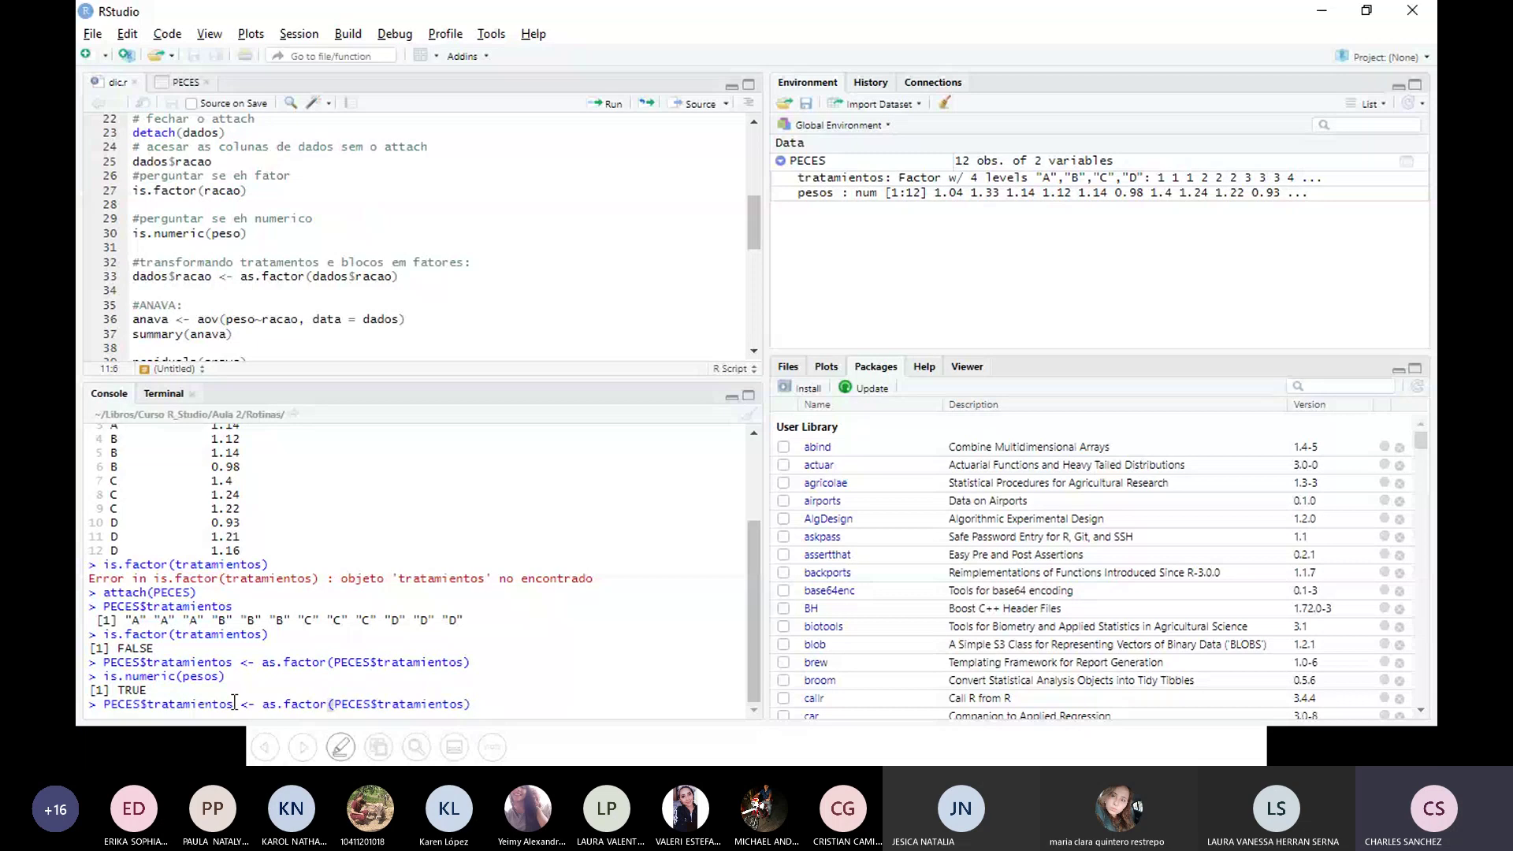
left_click_drag(234, 703, 103, 704)
type("pesps")
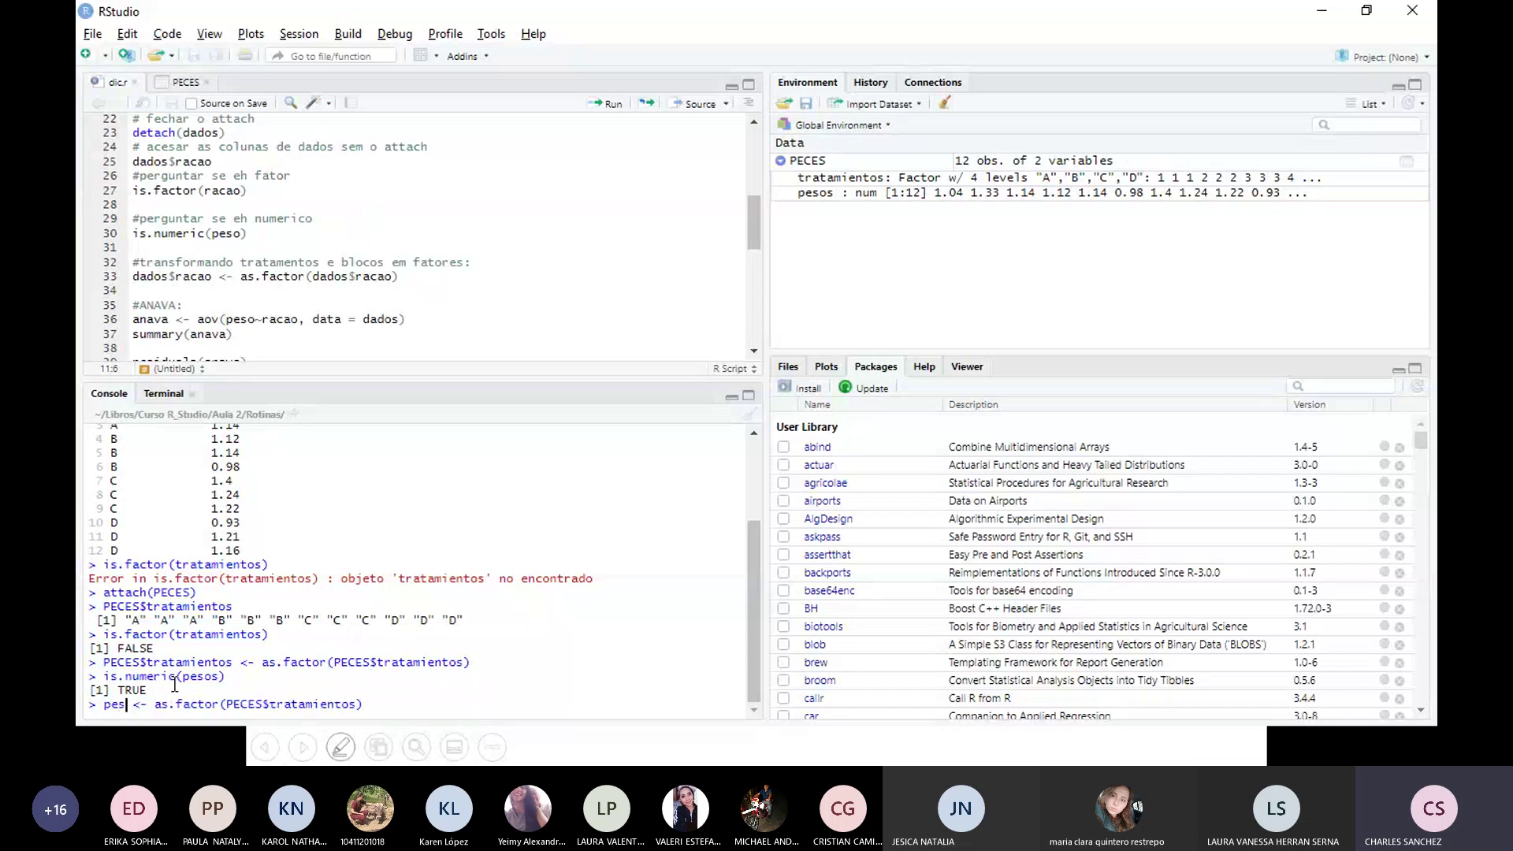
key("ctrl+z")
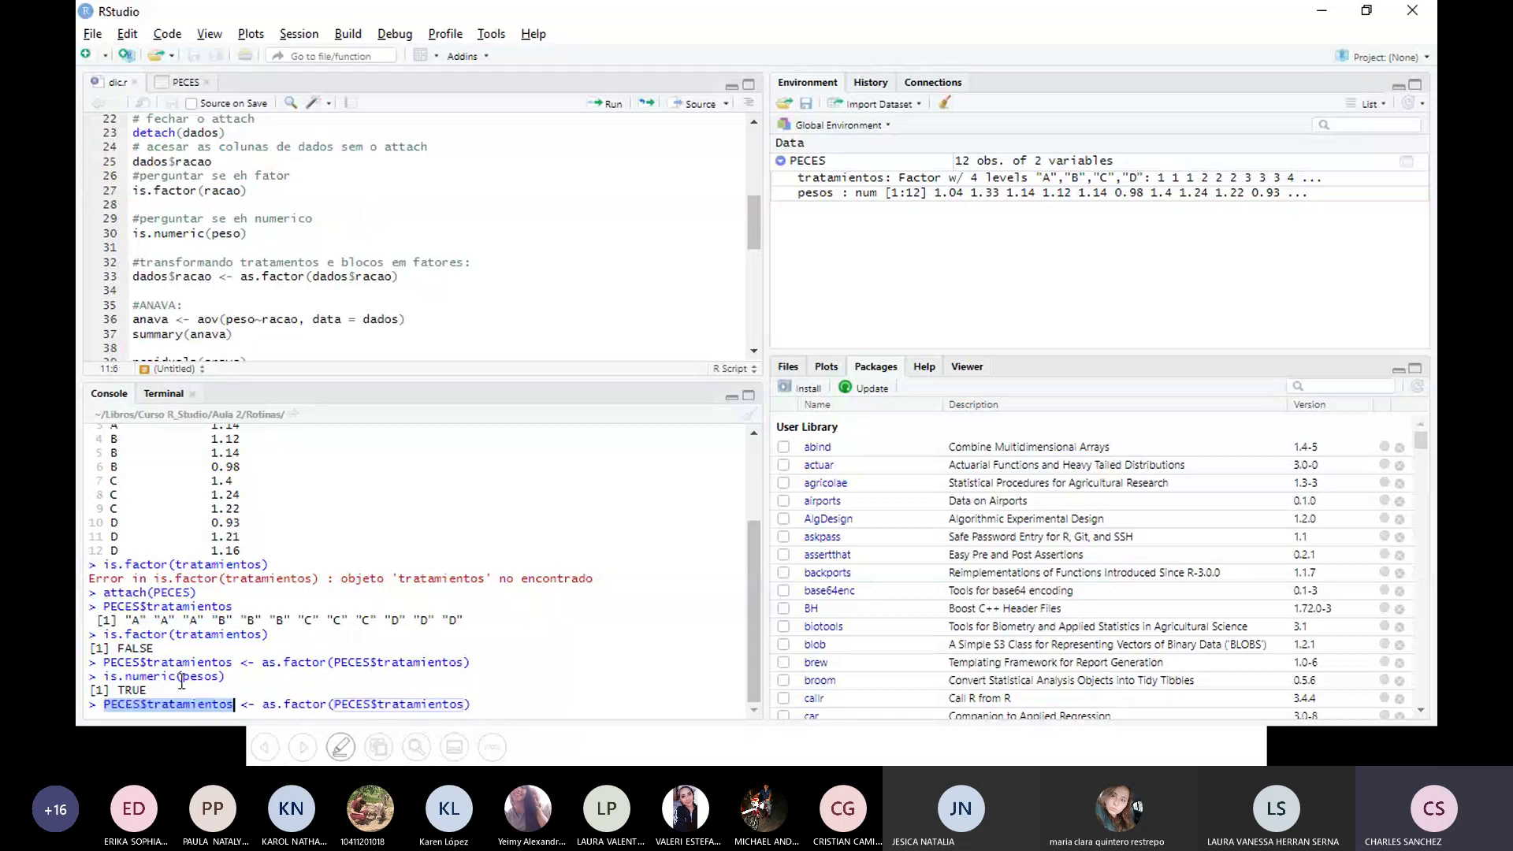
left_click(227, 704)
left_click_drag(233, 704, 147, 704)
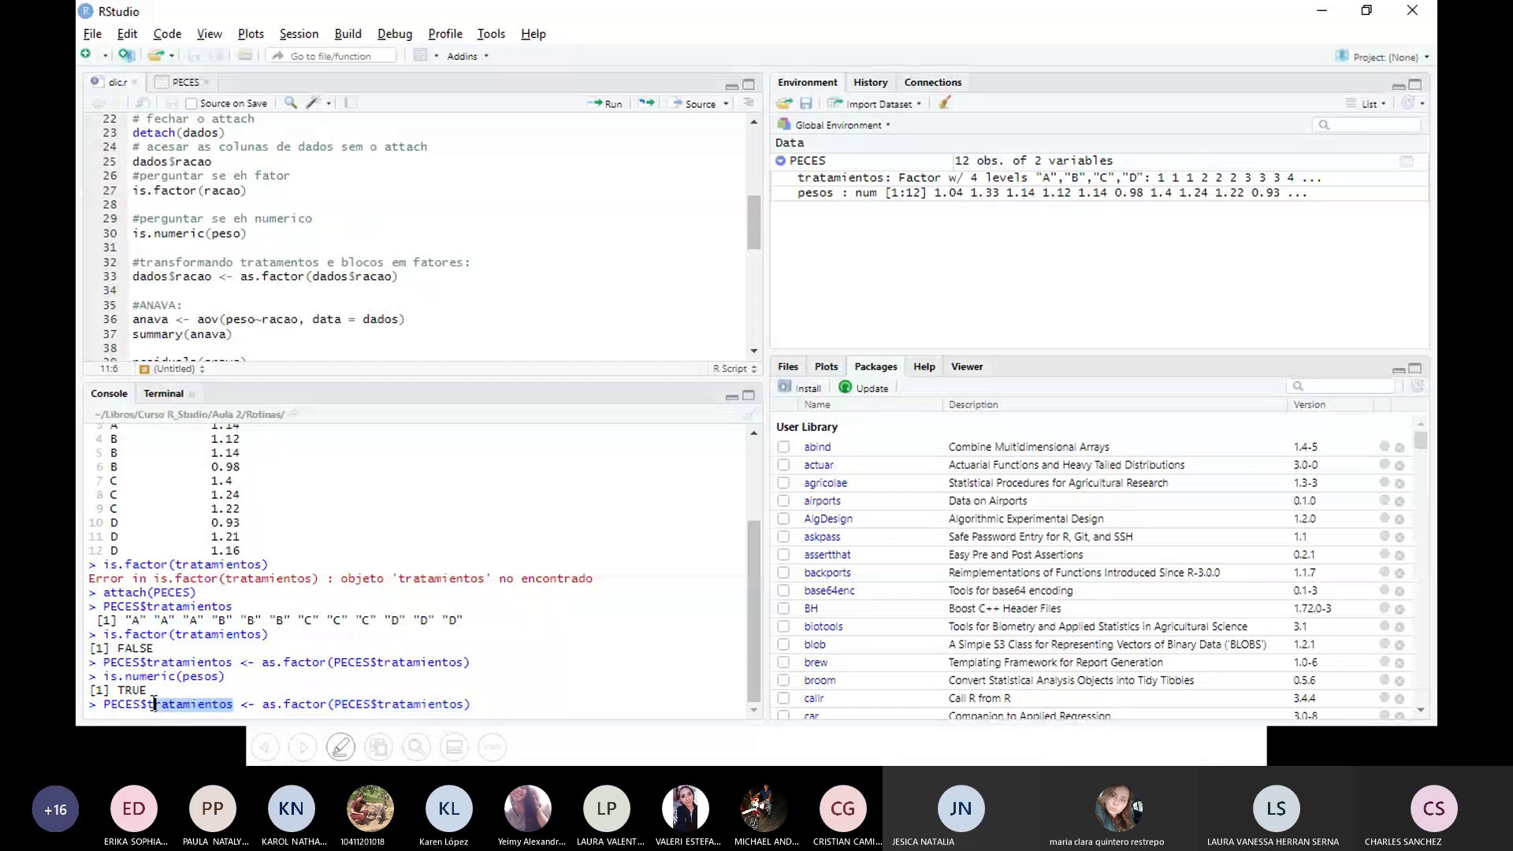
type("pesos")
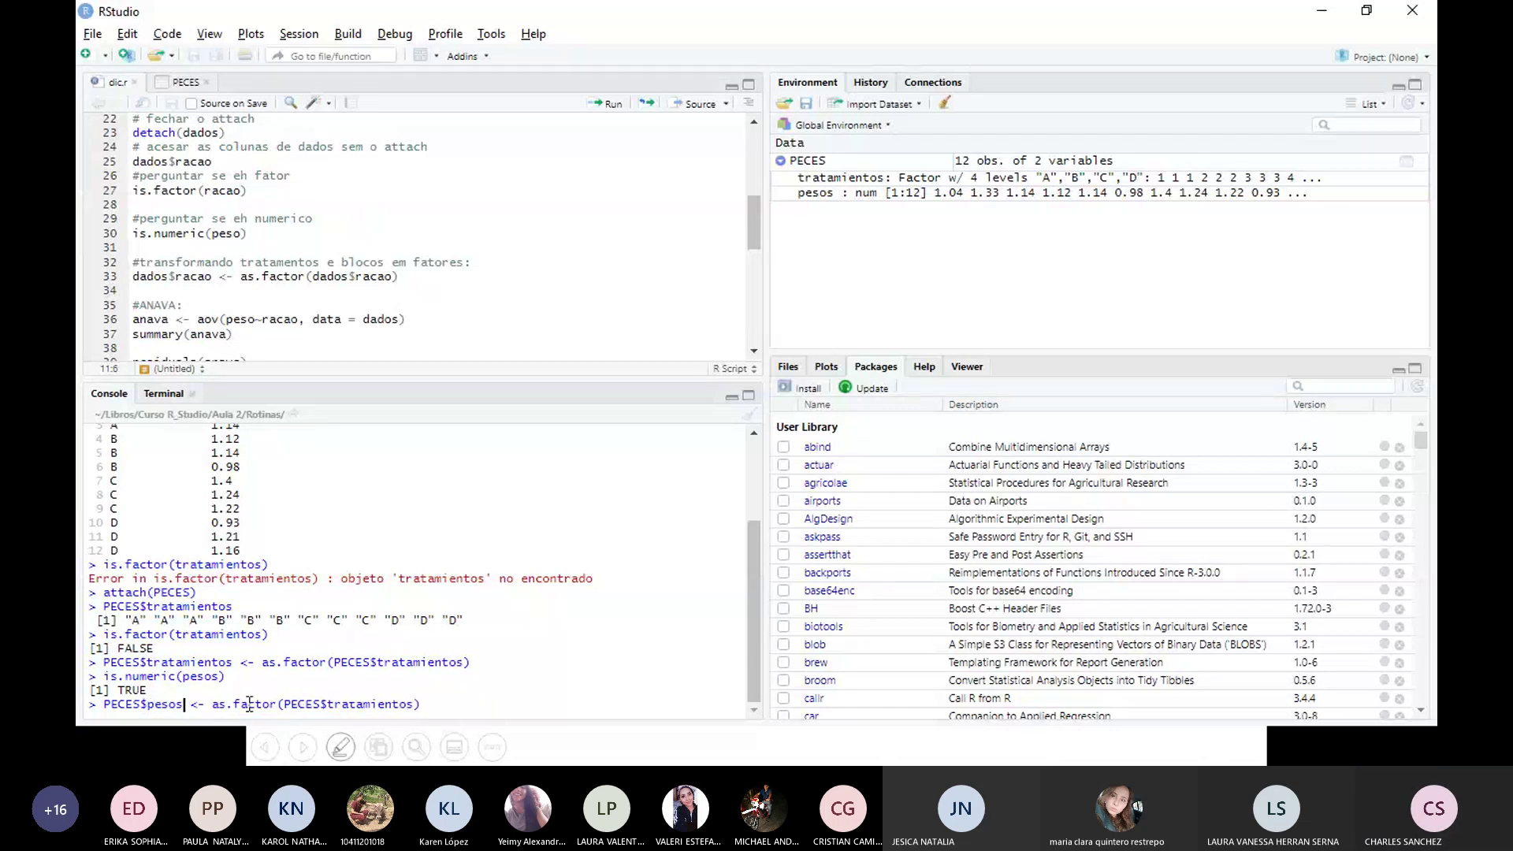
Step: Replace the column inside the recalled command's parentheses so that its argument reads PECES$pesos
left_click_drag(414, 705, 329, 707)
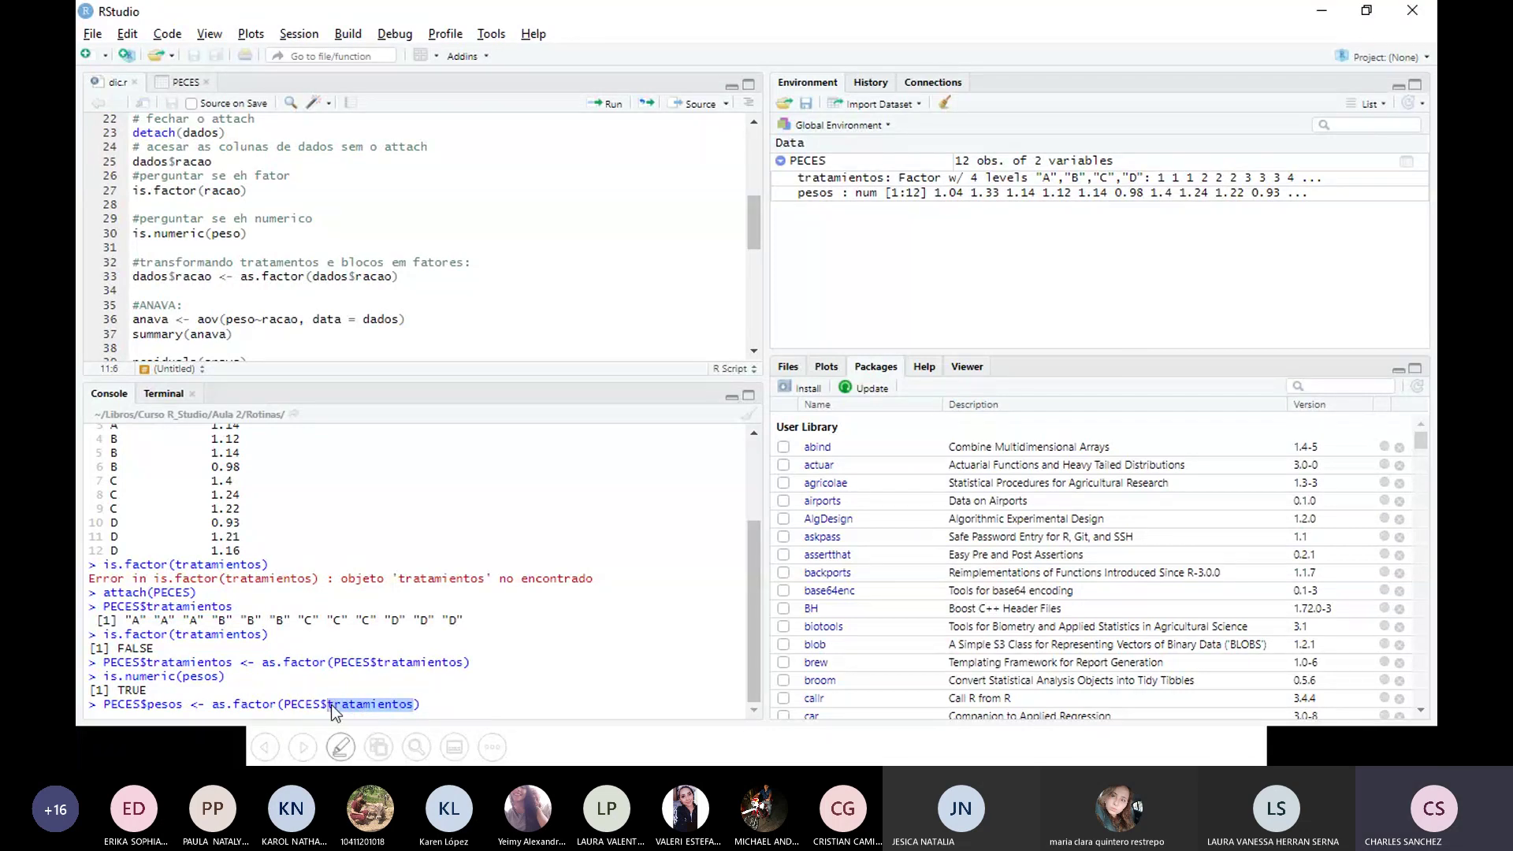
key("BackSpace")
key("Delete")
type("pesis")
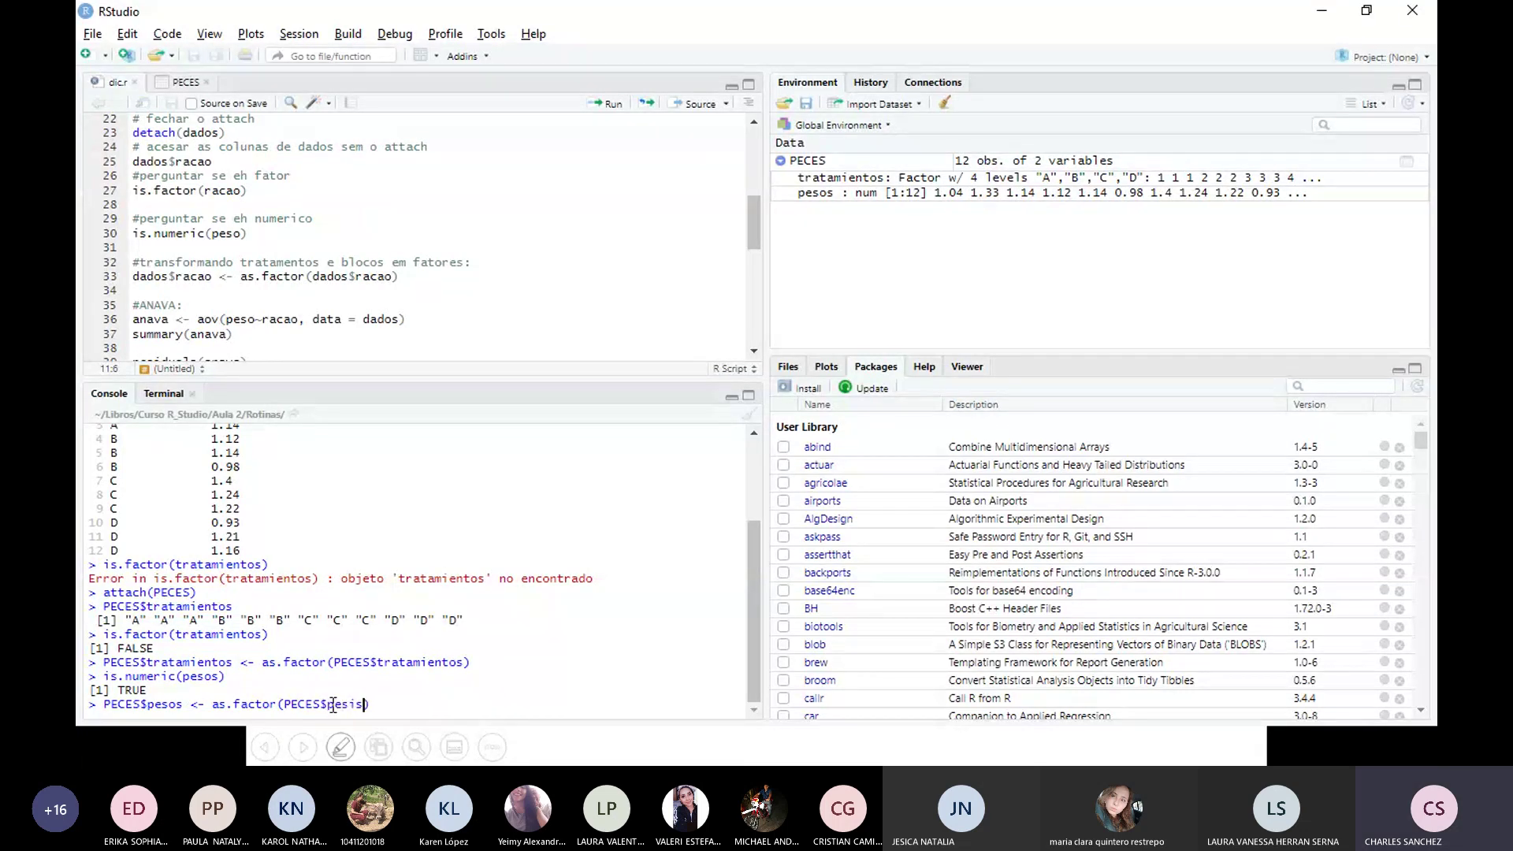
key("BackSpace")
key("BackSpace")
type("os")
Step: Swap the function in the recalled command for as.numeric, forming PECES$pesos <- as.numeric(PECES$pesos)
mouse_move(267, 704)
left_mouse_down()
mouse_move(282, 704)
mouse_move(240, 702)
left_mouse_up()
type("nuemr")
key("BackSpace")
key("BackSpace")
key("BackSpace")
type("m")
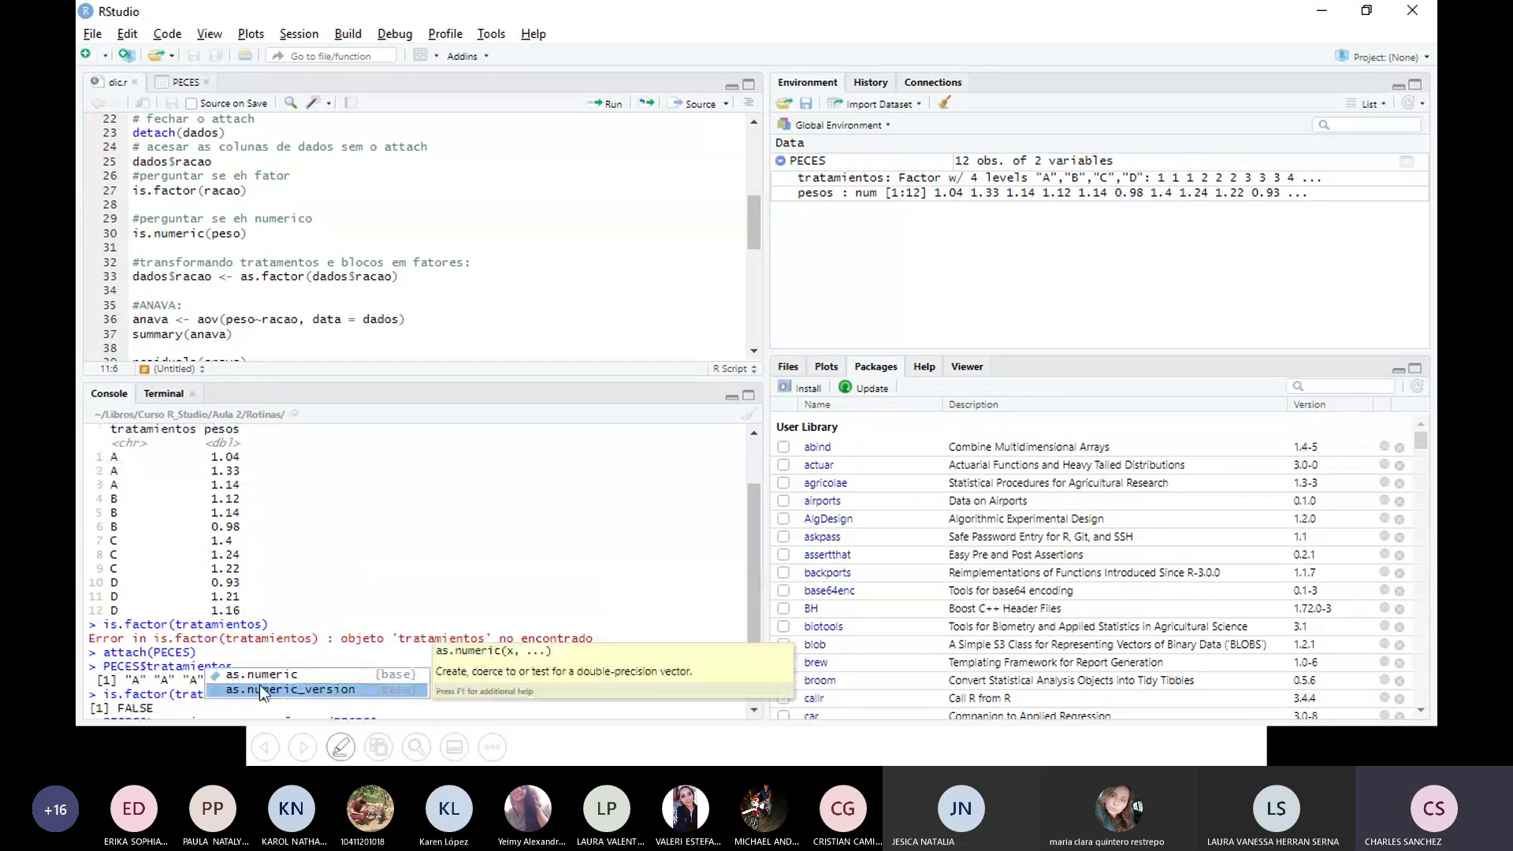
left_click(265, 679)
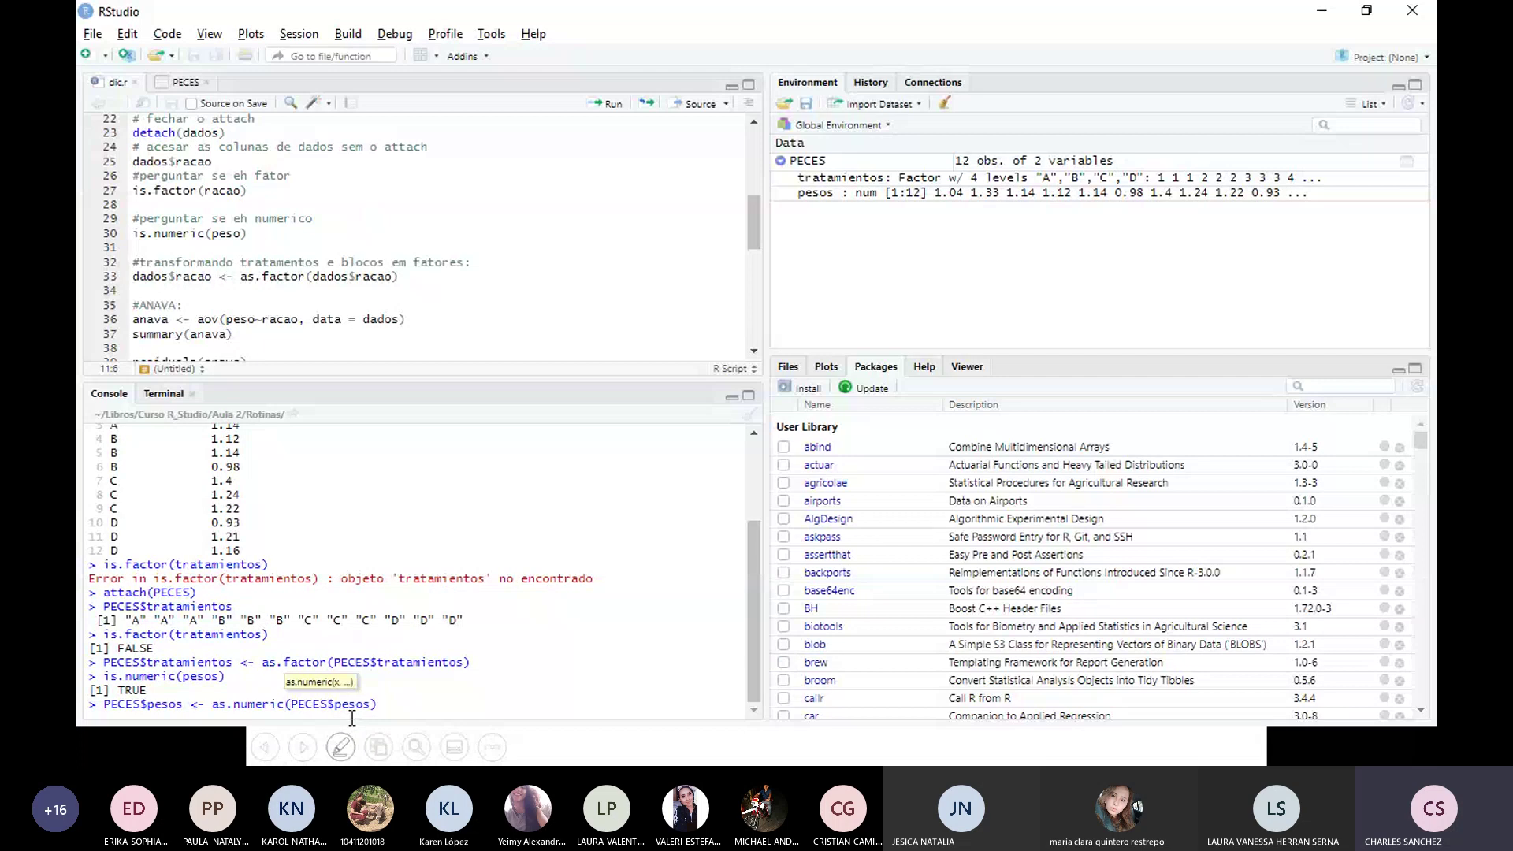
Step: Highlight the unrun as.numeric conversion as an example and clear it from the console prompt
mouse_move(380, 703)
left_mouse_down()
mouse_move(106, 707)
mouse_move(154, 688)
mouse_move(118, 691)
left_mouse_up()
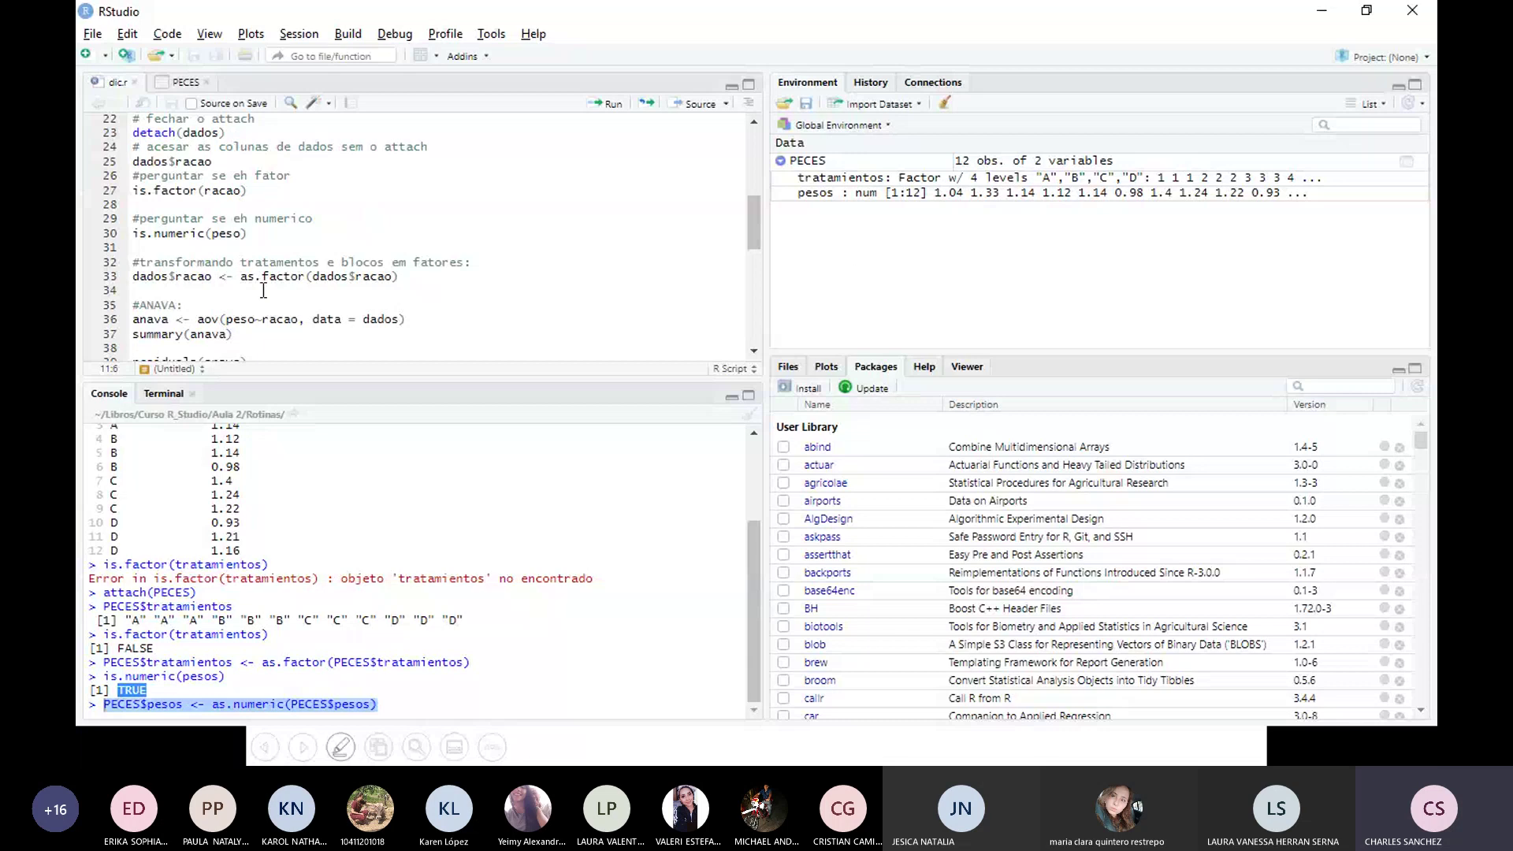
scroll(238, 485, "up", 1)
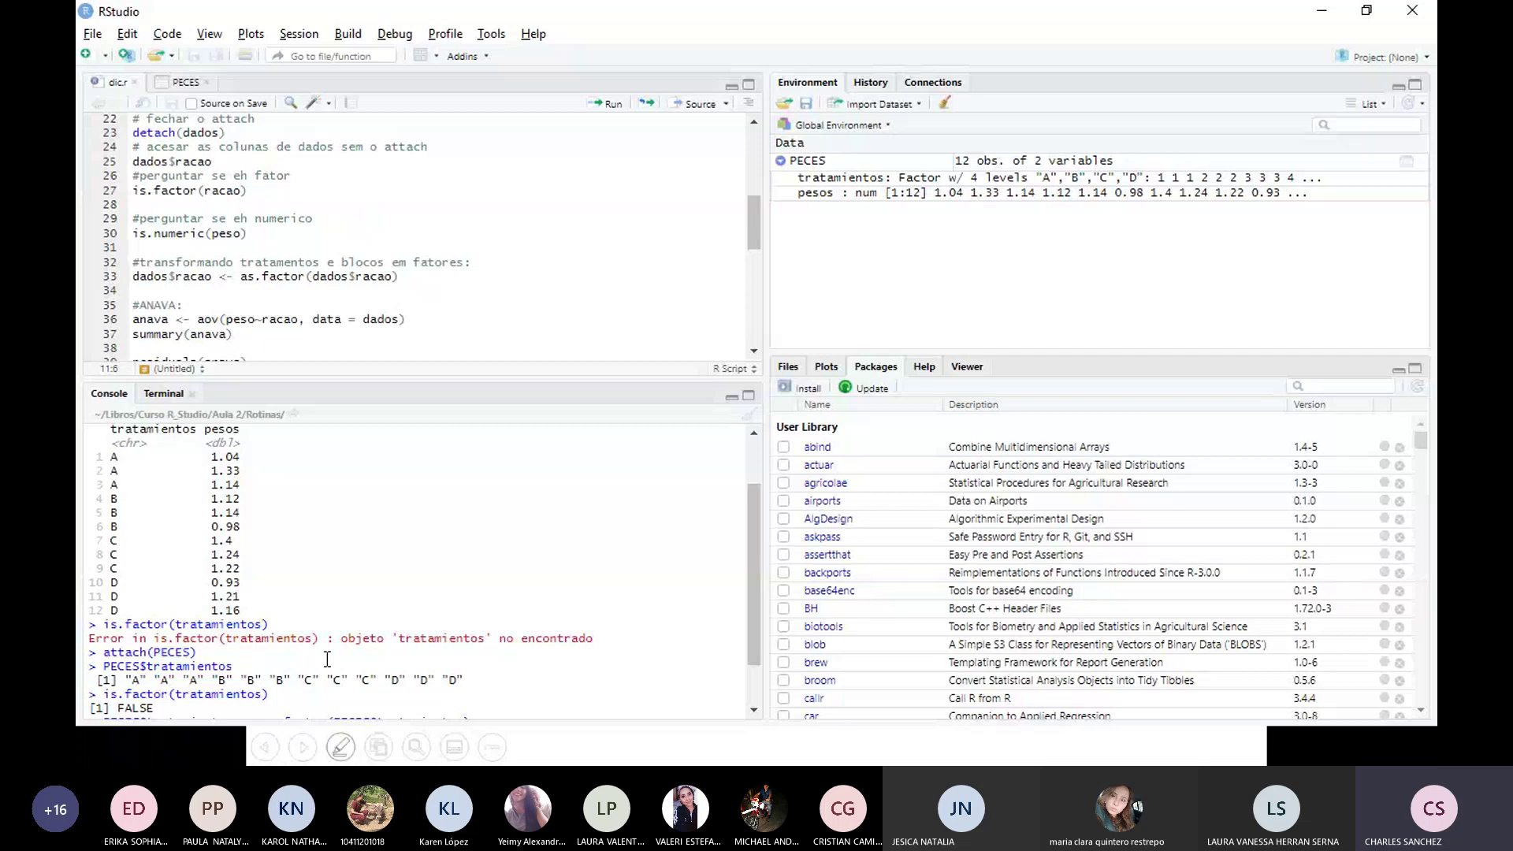
scroll(327, 659, "down", 1)
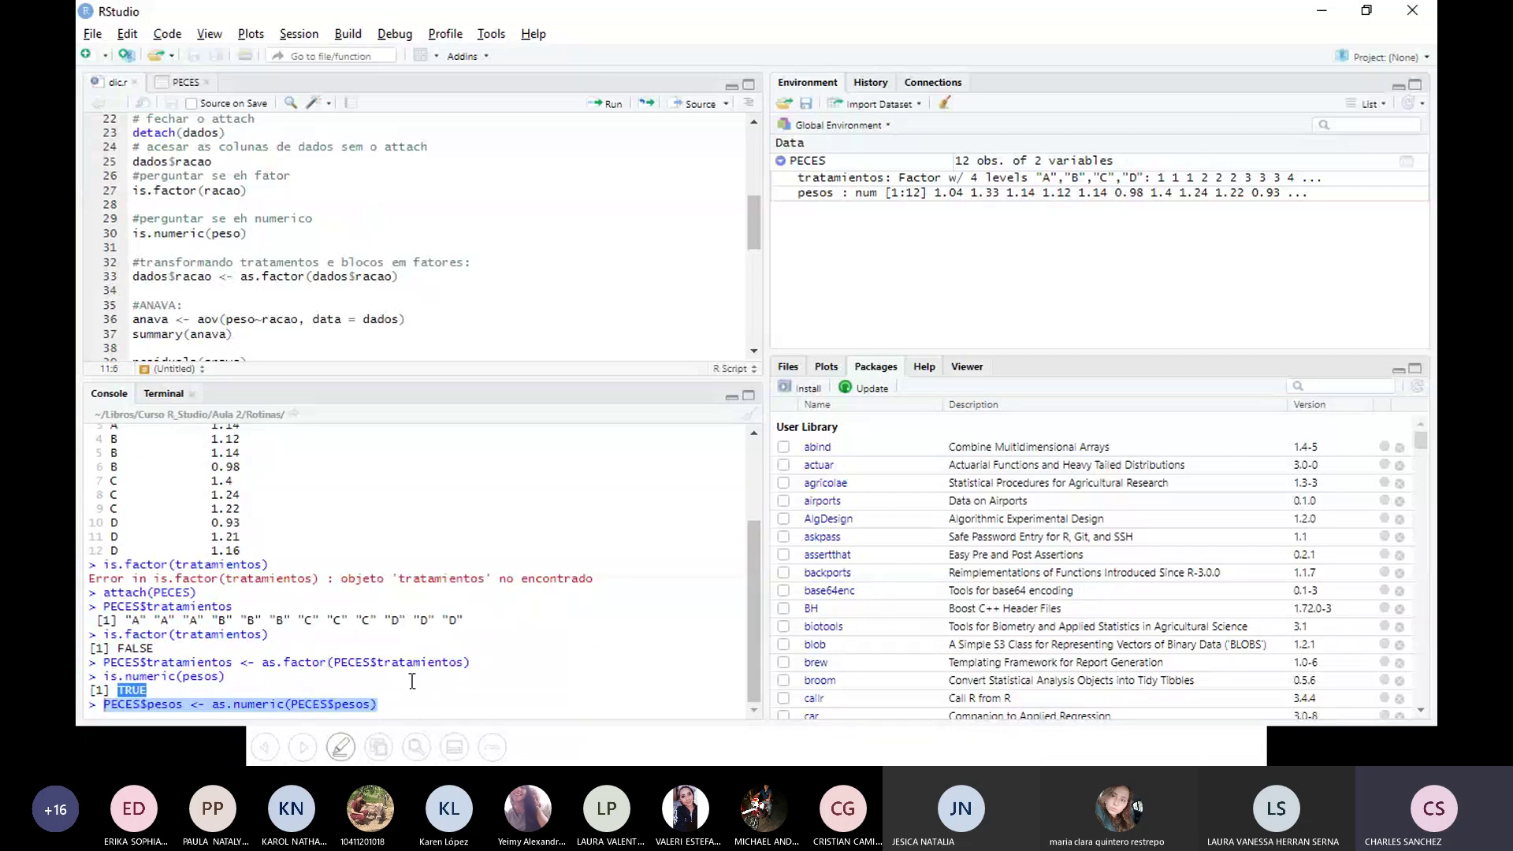
left_click(389, 701, "shift")
left_click(393, 703)
left_click_drag(297, 716, 104, 705)
key("BackSpace")
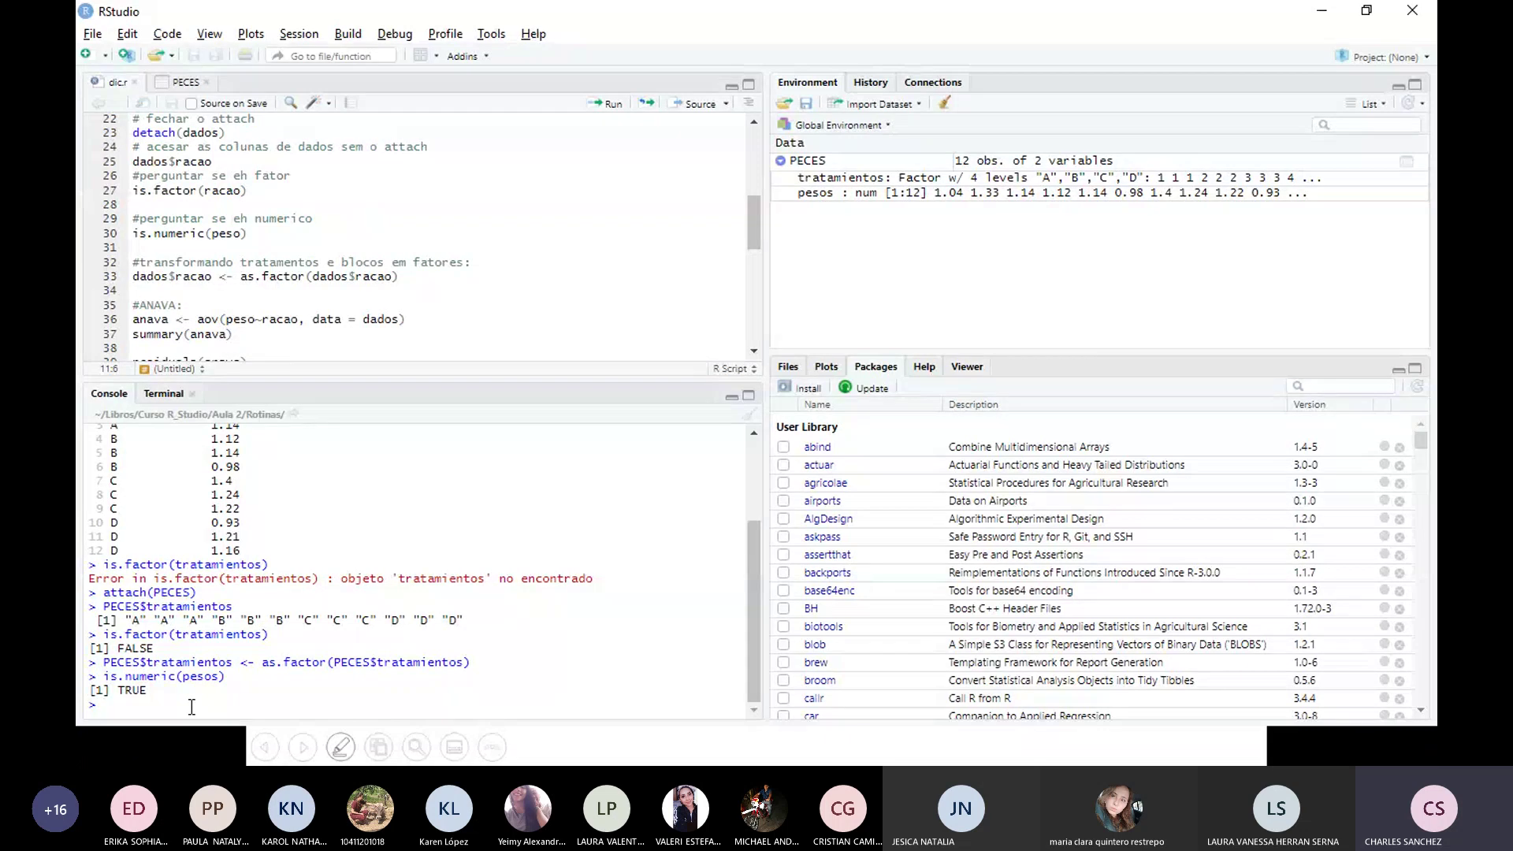
Step: Fit the analysis of variance in the console by running anava <- aov(pesos~tratamientos, data=PECES)
type("anava <- aov(")
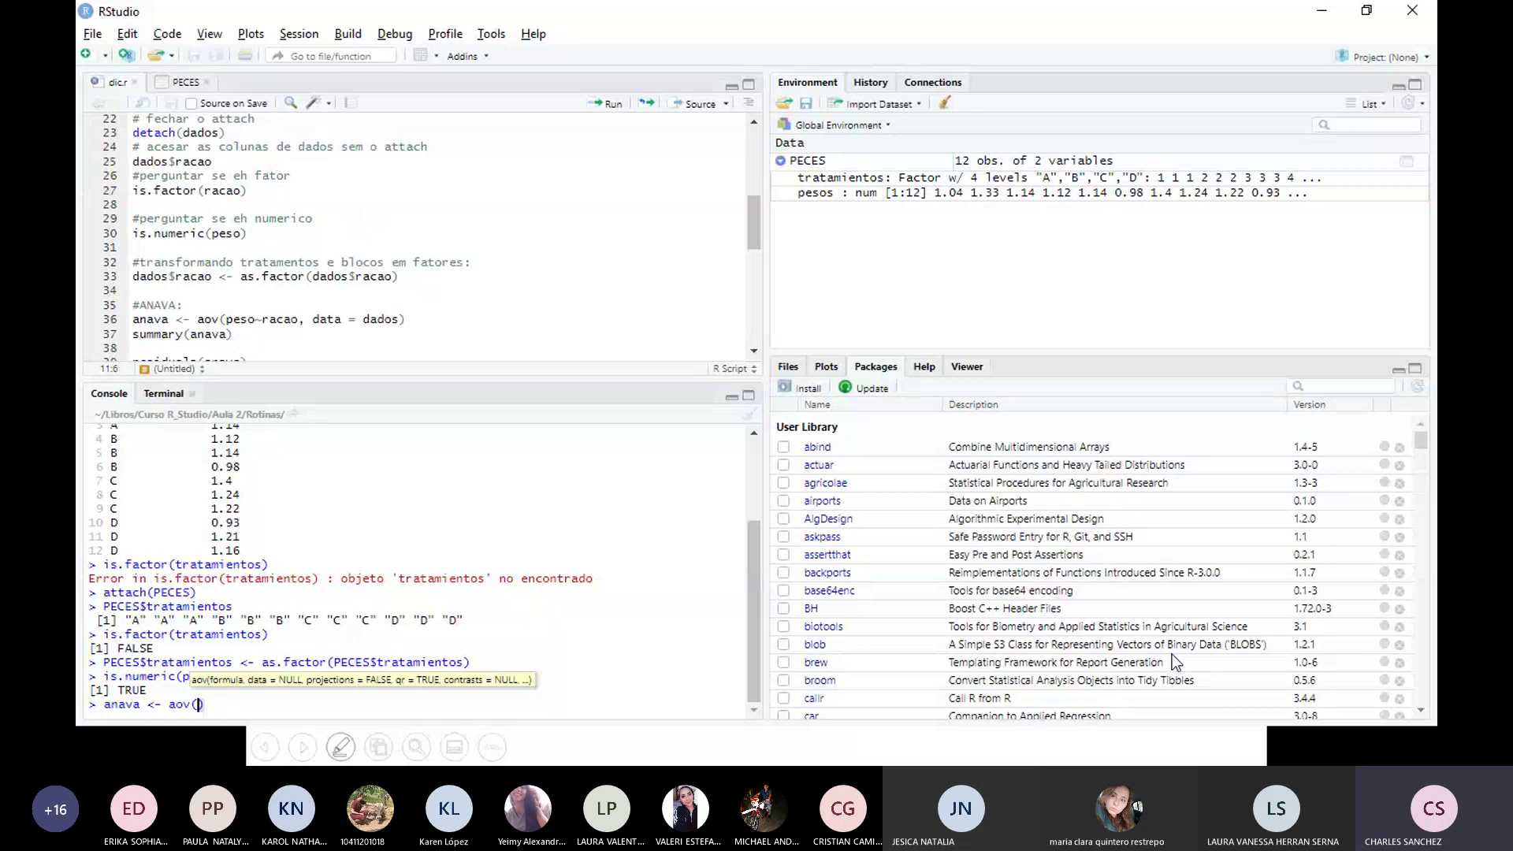
type("peso")
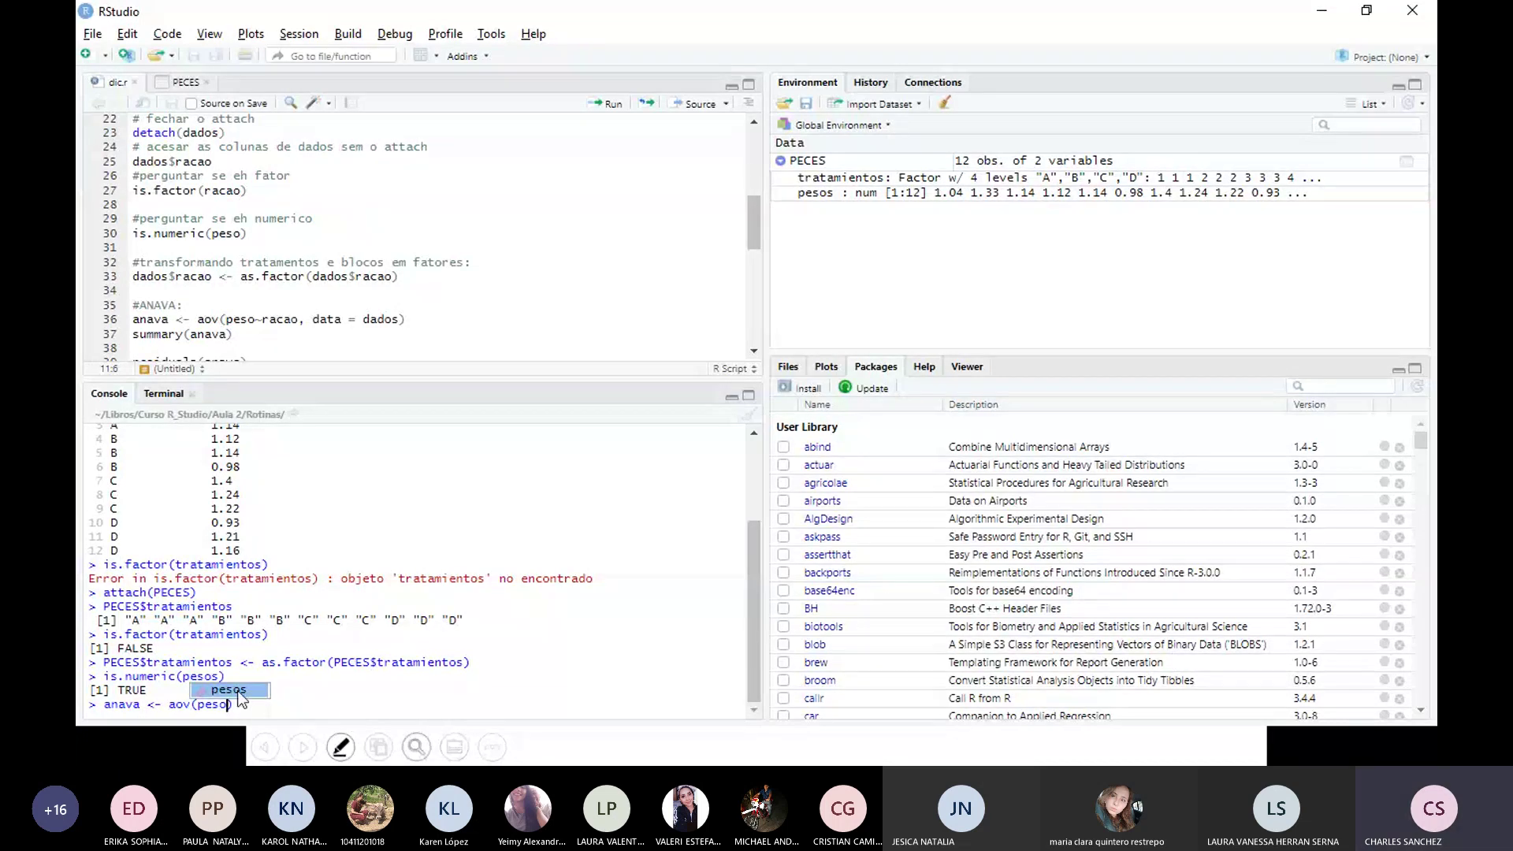
left_click(235, 687)
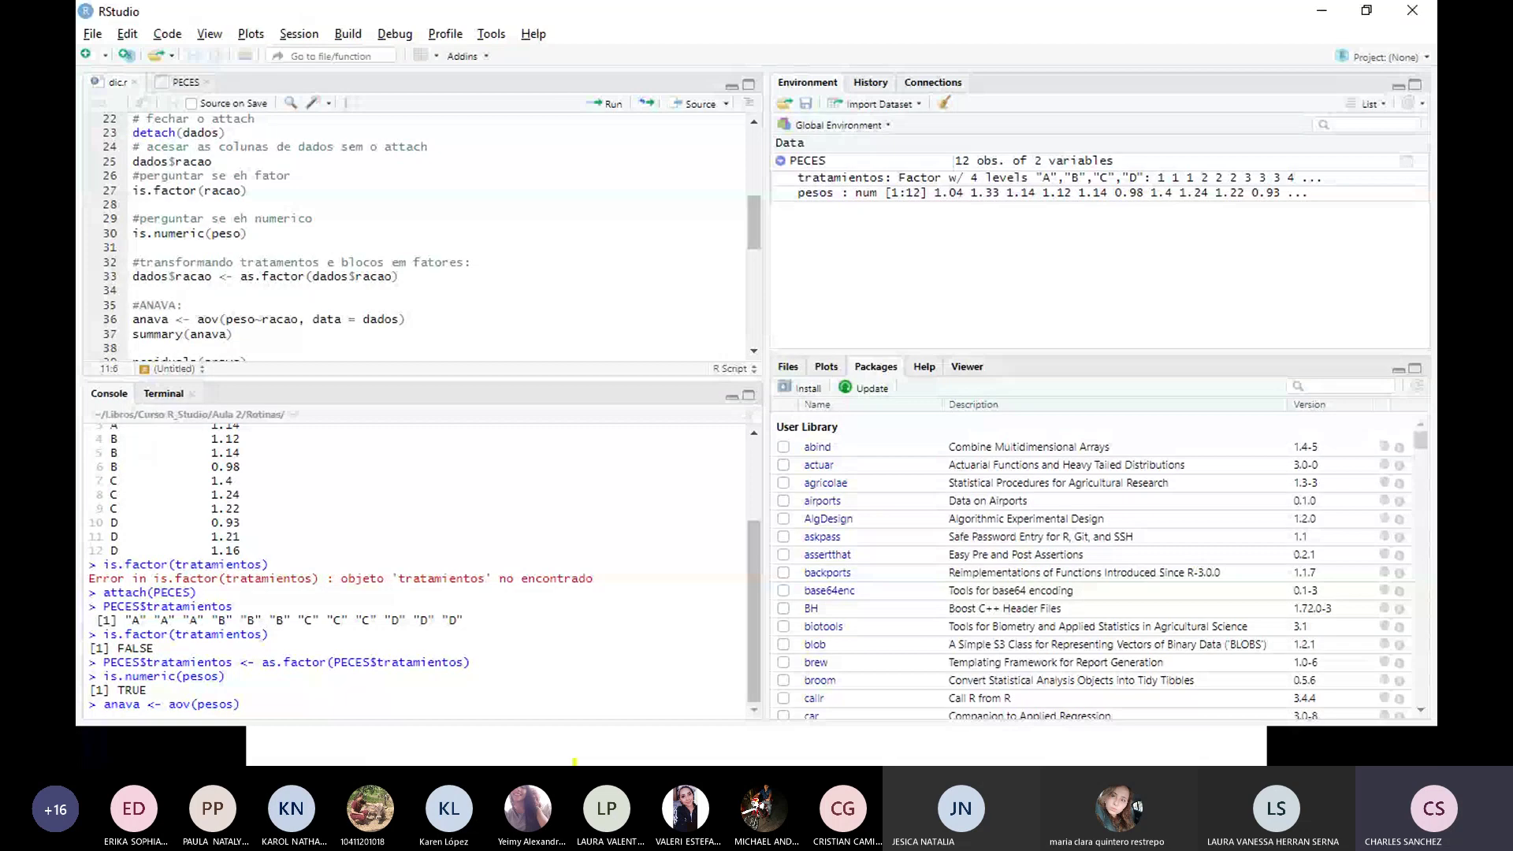
type("~")
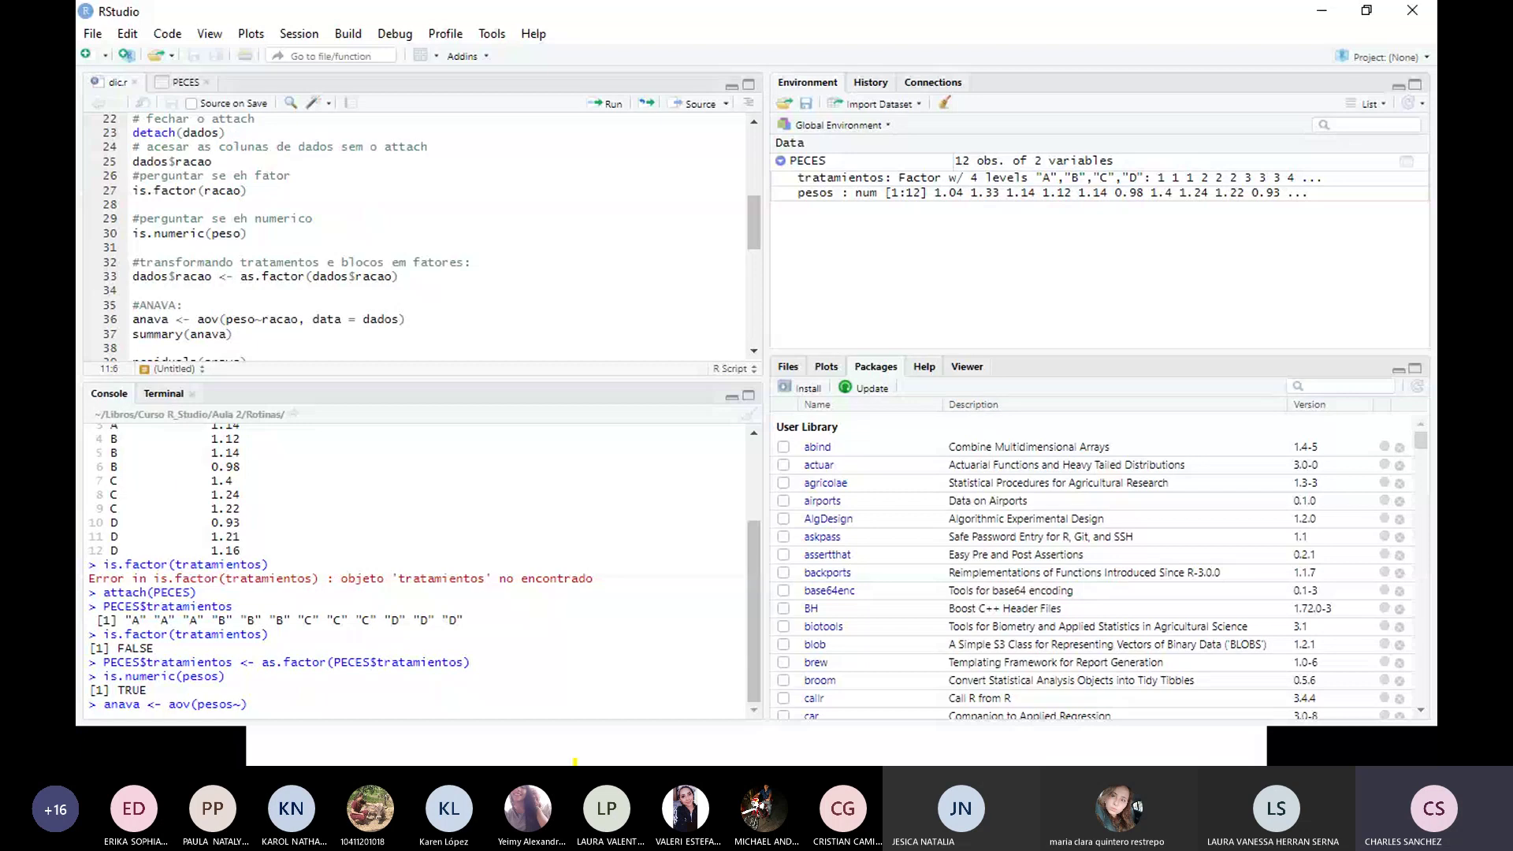
type("tra")
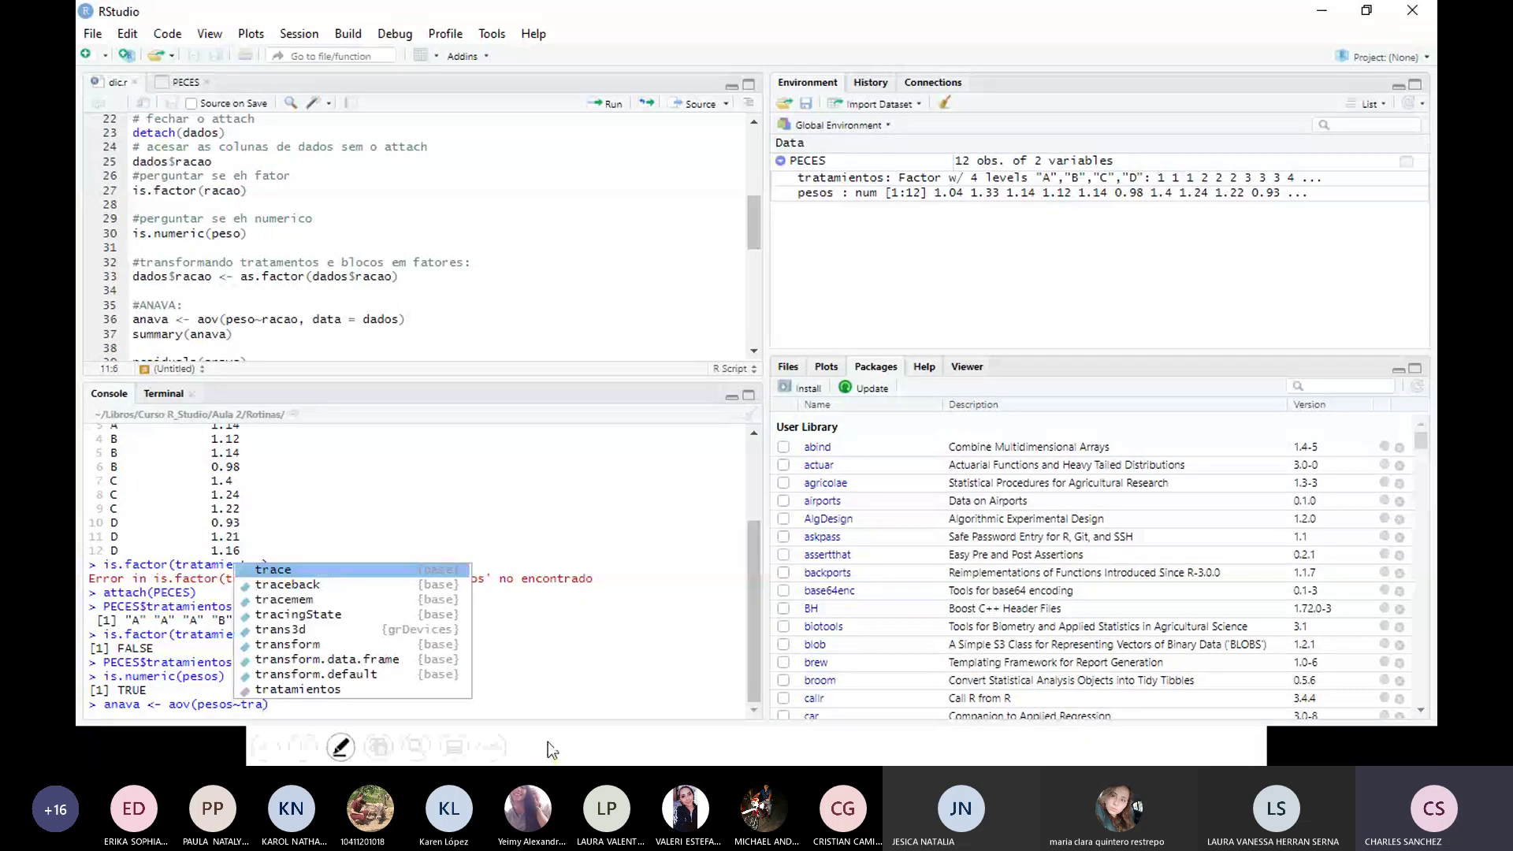
left_click(315, 689)
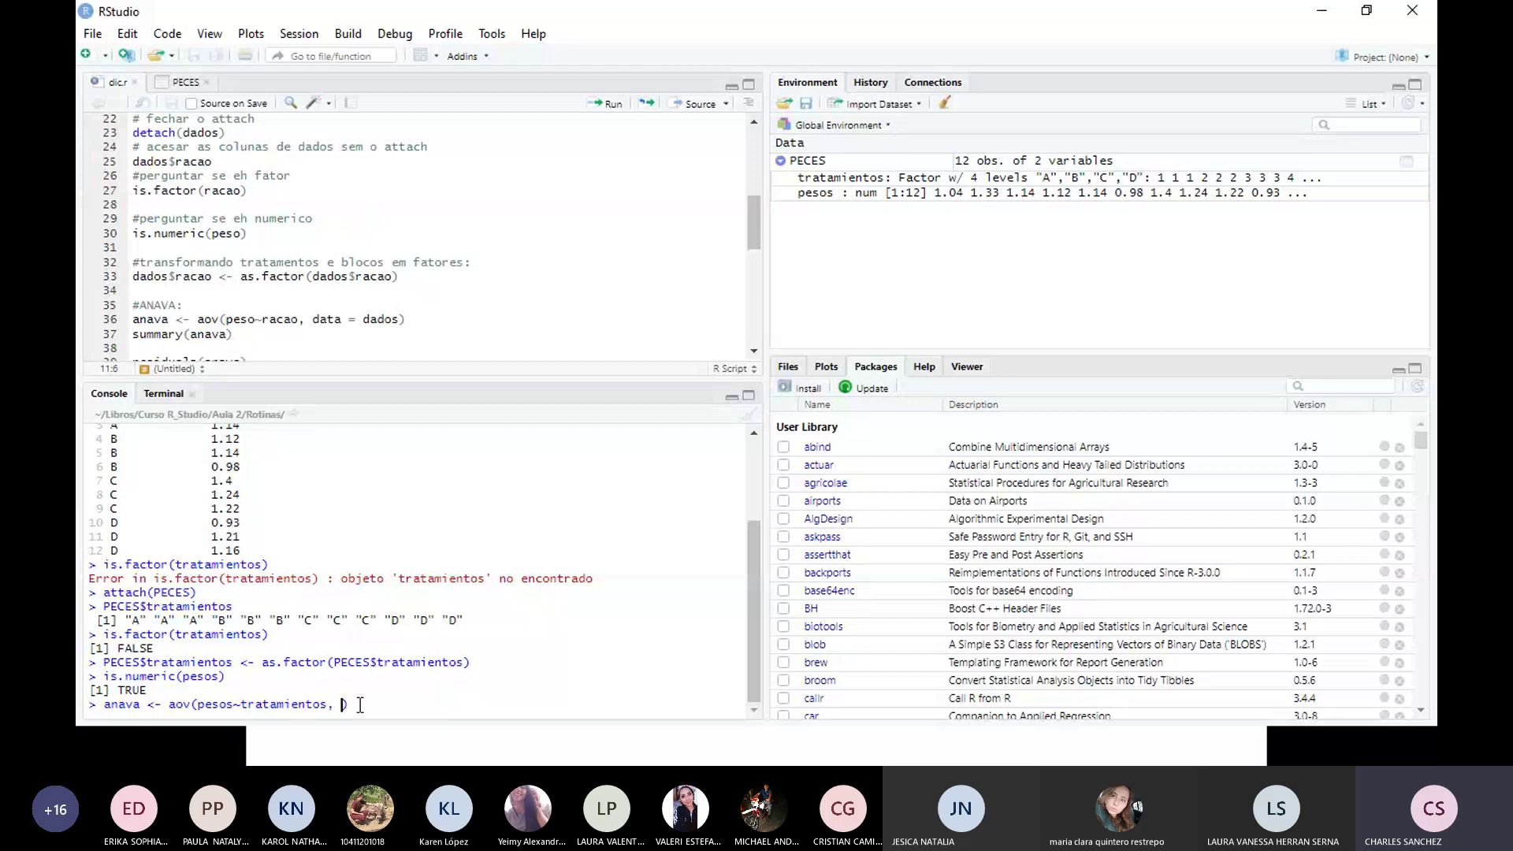
type(", data=pec")
key("Tab")
key("Return")
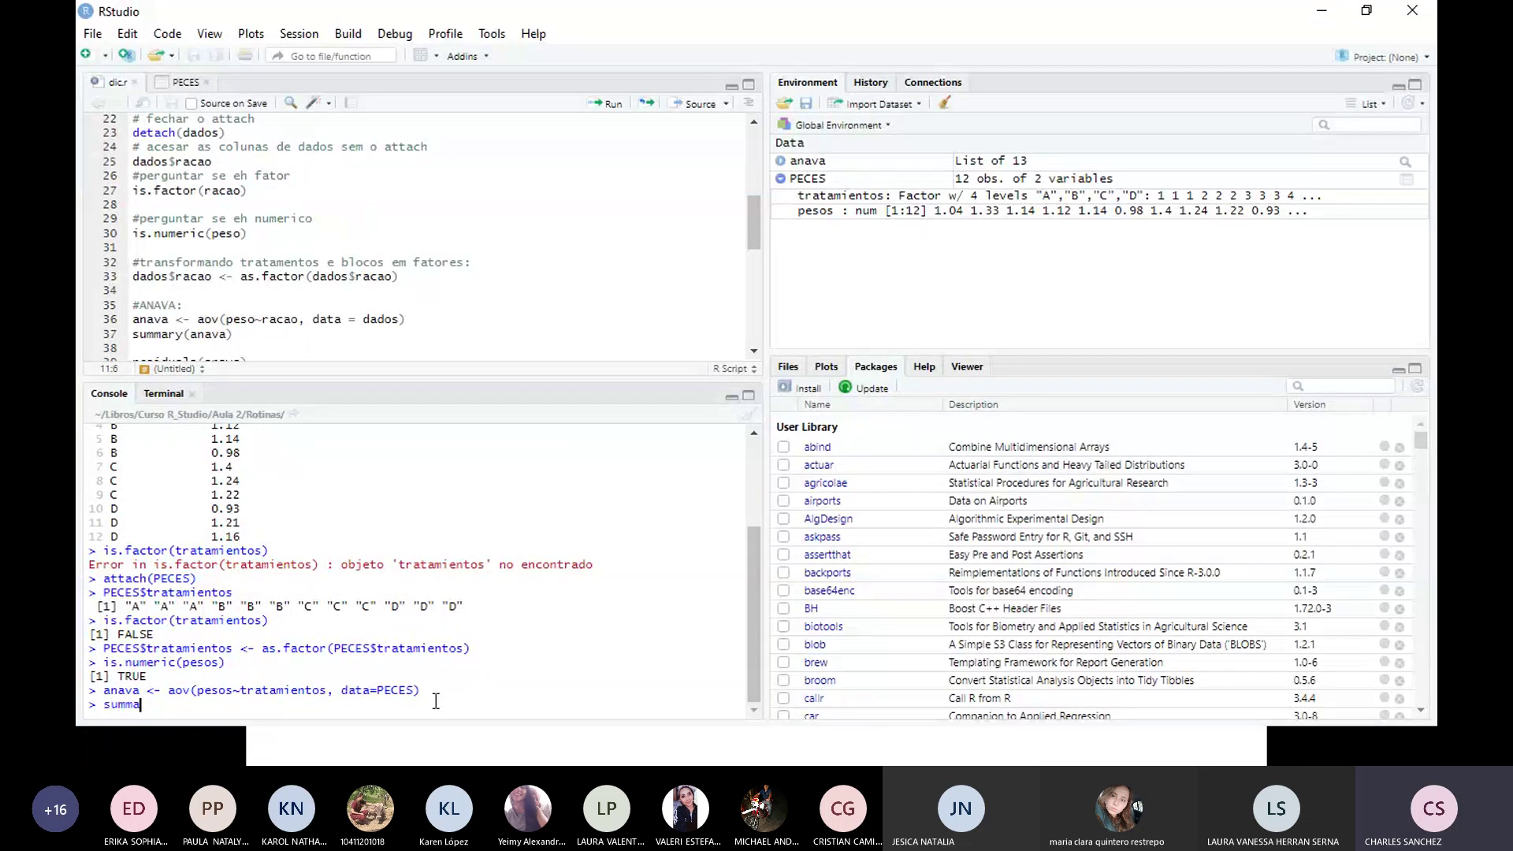
Step: Print the analysis of variance table in the console with summary(anava)
type("summa")
key("Tab")
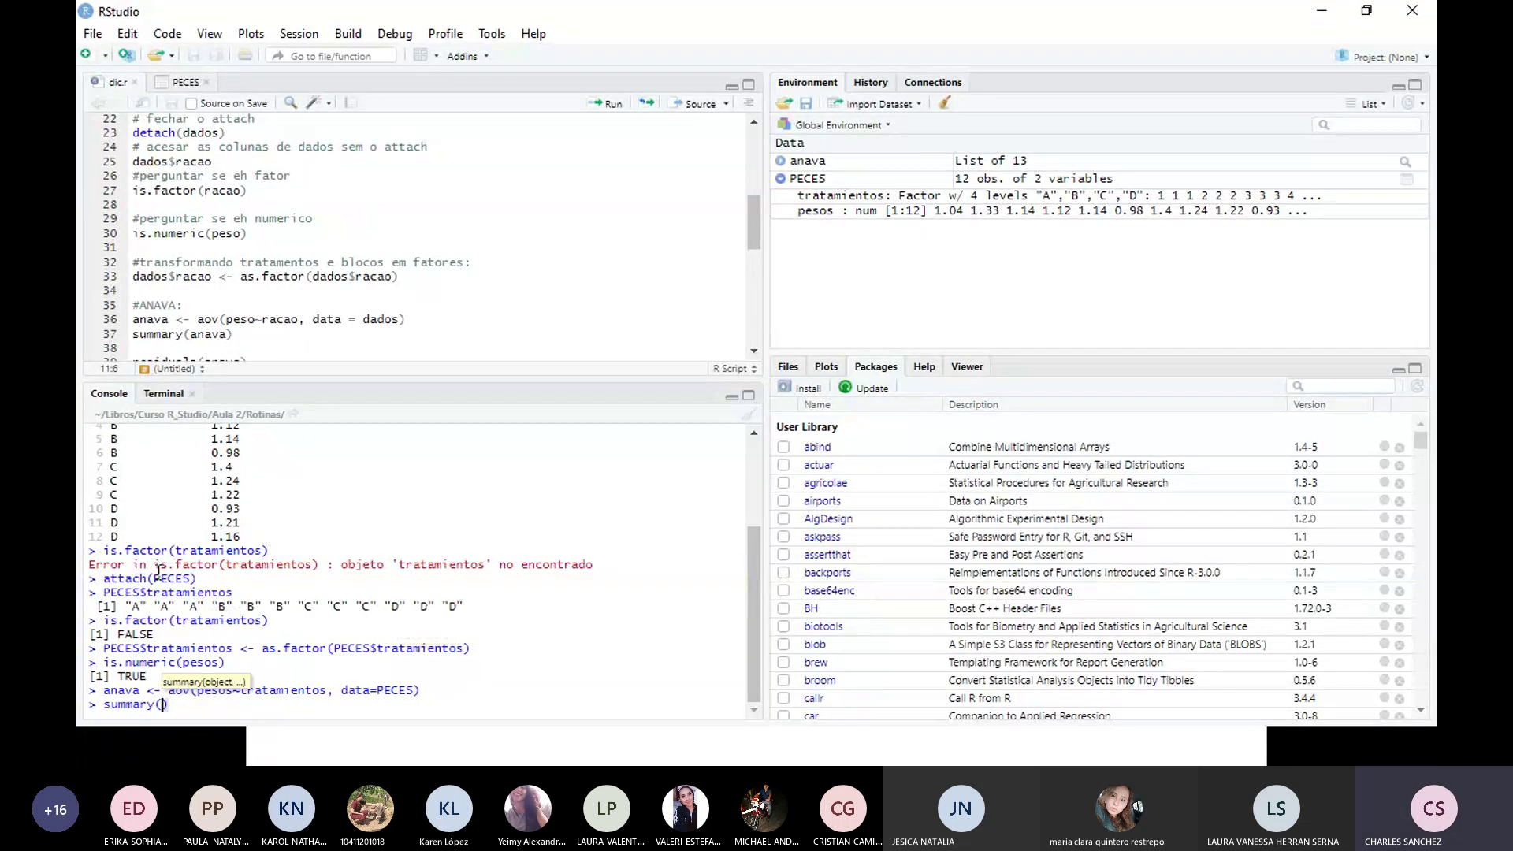
type("ana")
key("Tab")
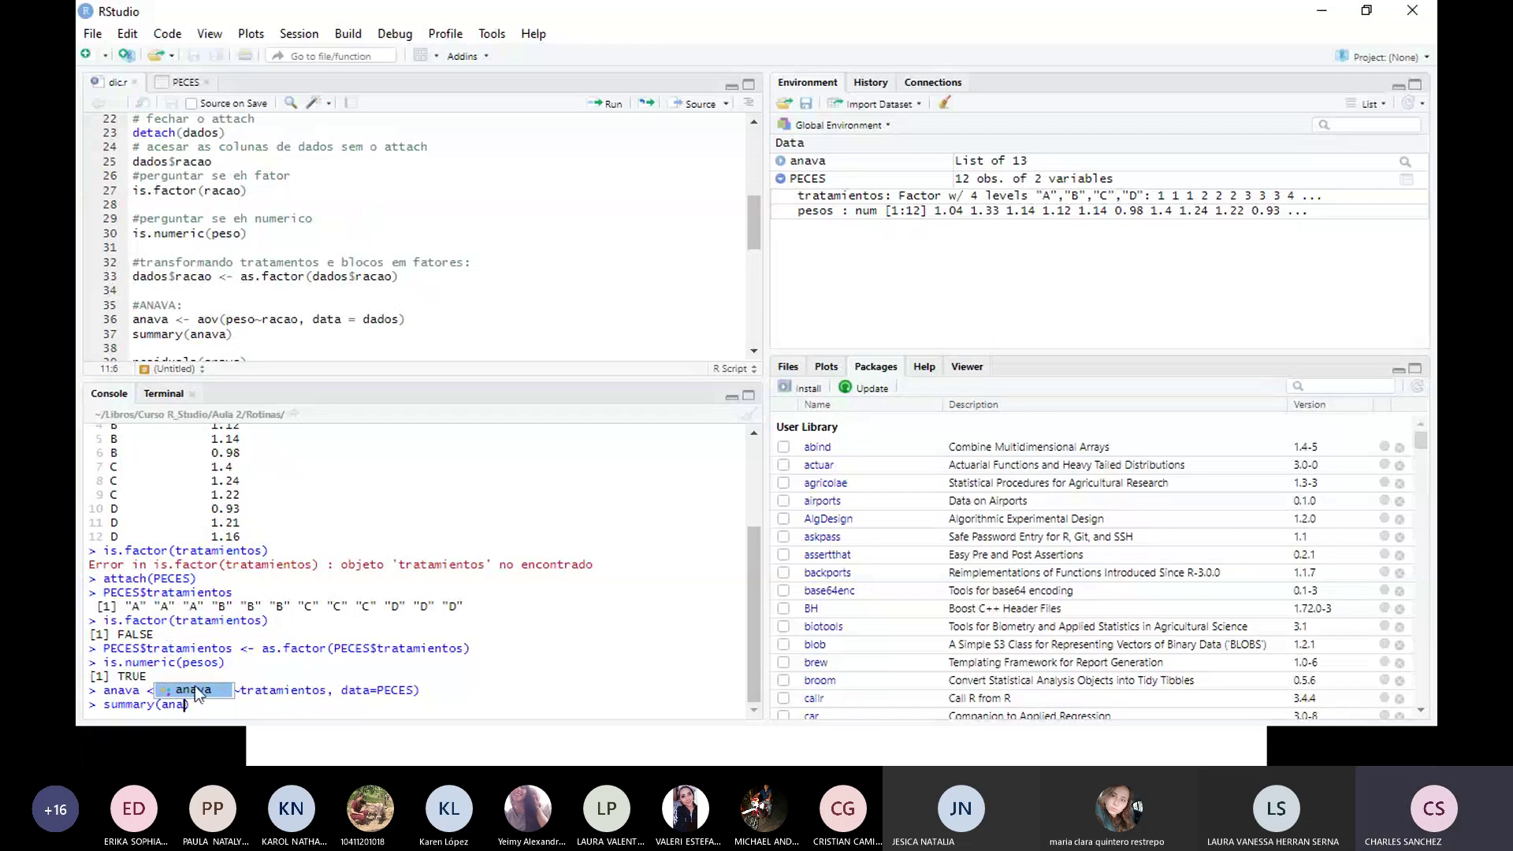
left_click(196, 690)
type(")")
key("Return")
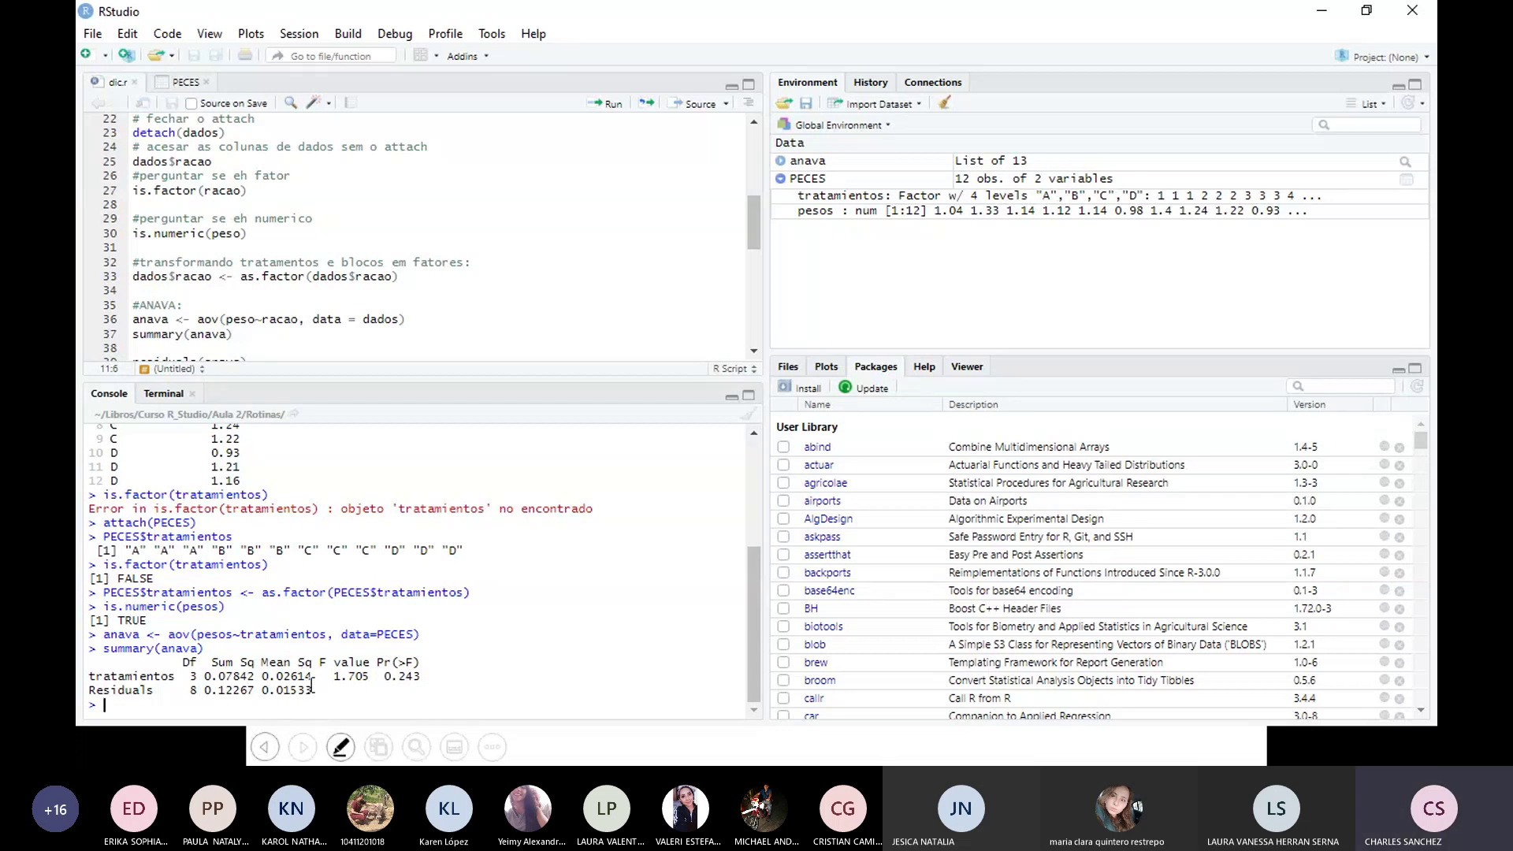
Step: Highlight the ANOVA summary in the console and switch to the PowerPoint slide show's Tabela 1 slide to compare it
left_click_drag(321, 692, 79, 668)
left_click(611, 749)
scroll(653, 587, "down", 10)
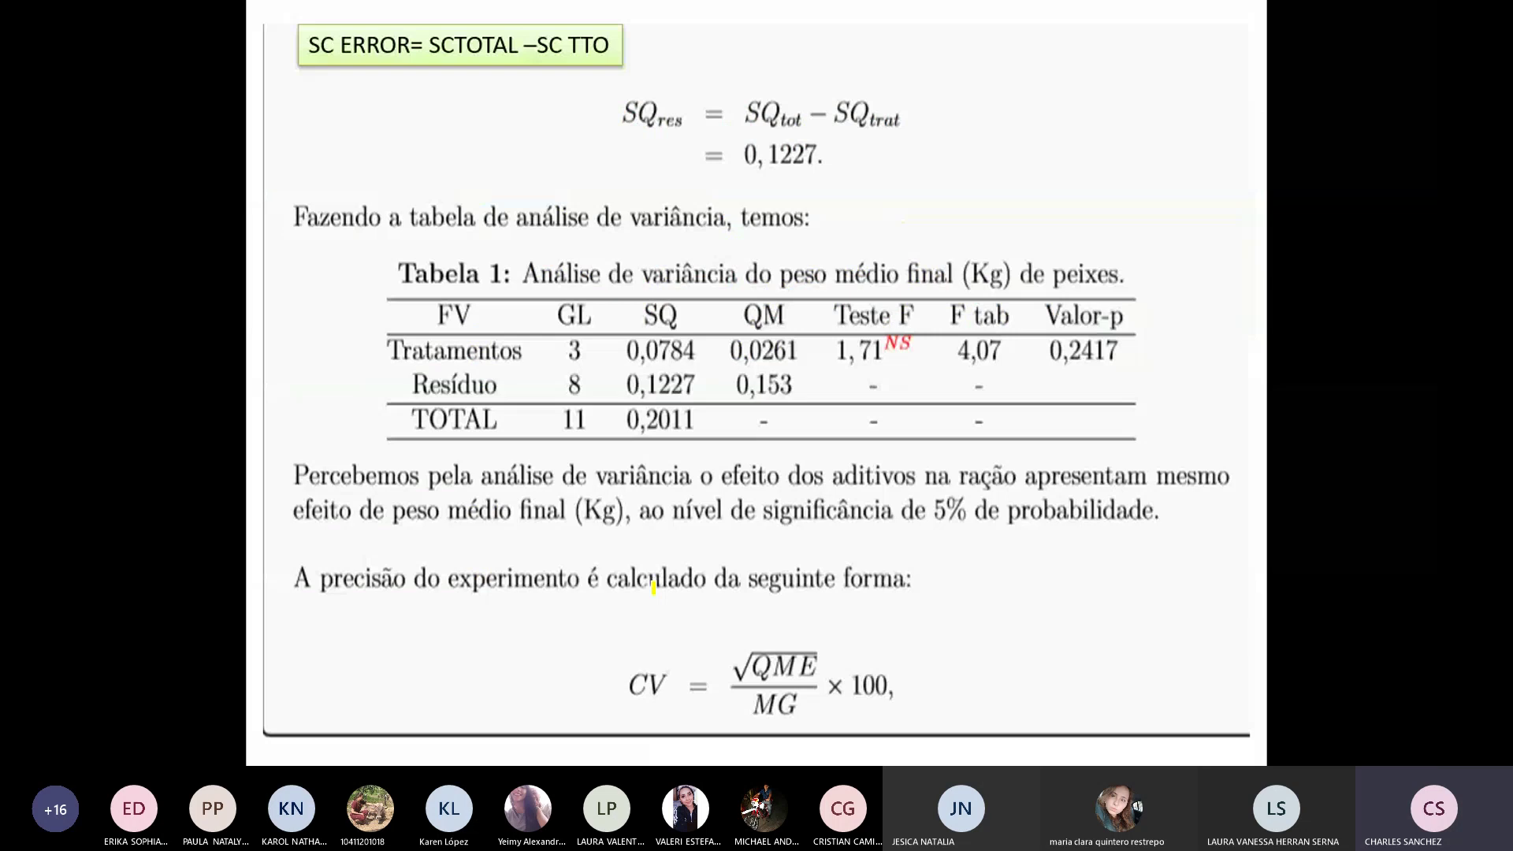
key("alt+Tab")
key("alt+Tab")
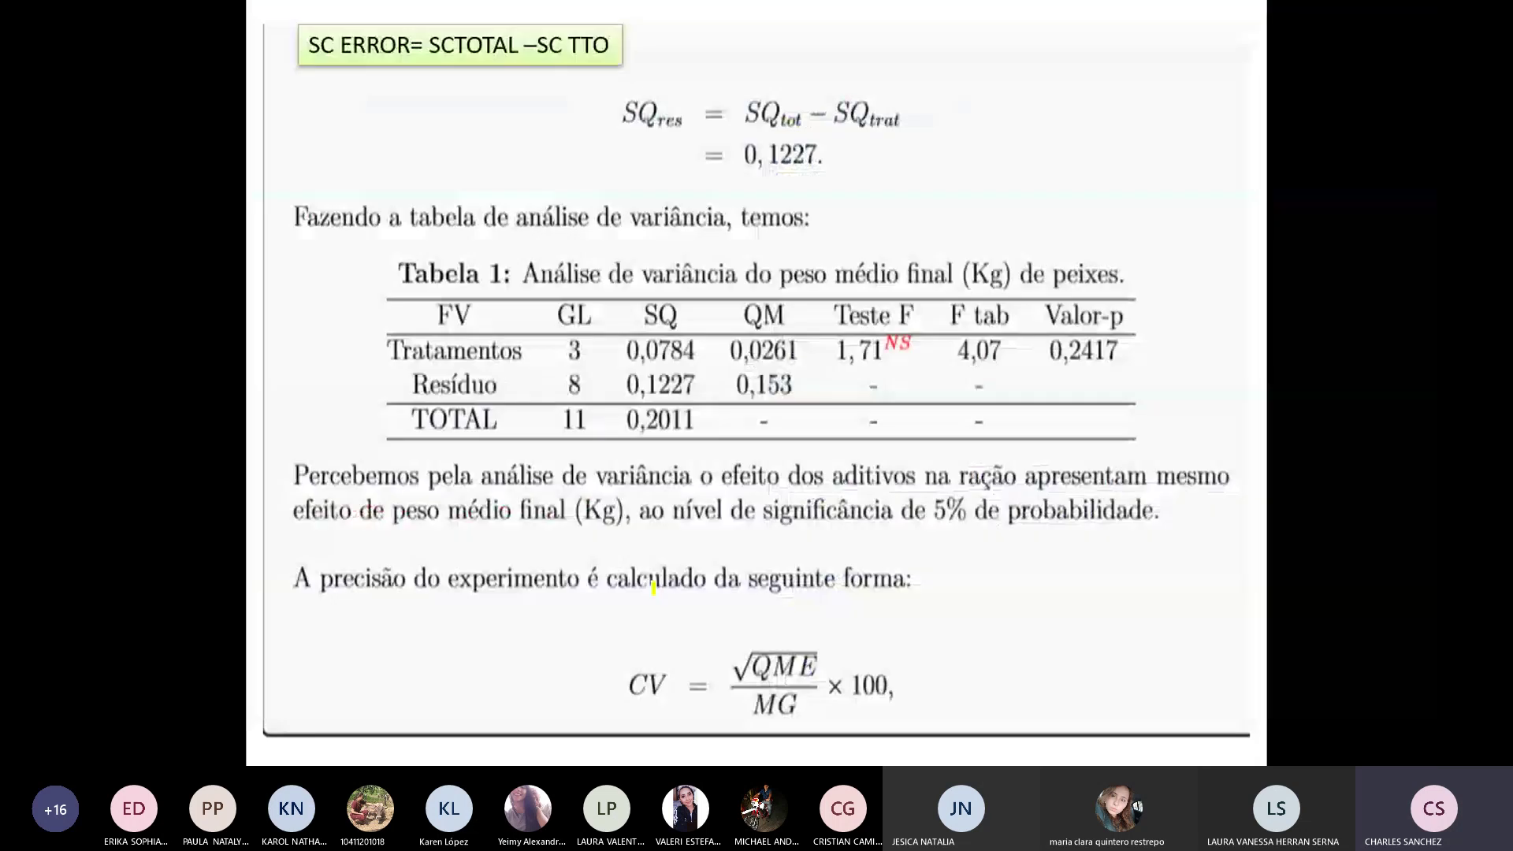
Step: Return to the PowerPoint slide show and end it so the Tabela 1 slide is open for editing
key("alt+Tab")
left_click(559, 386)
key("alt+Tab")
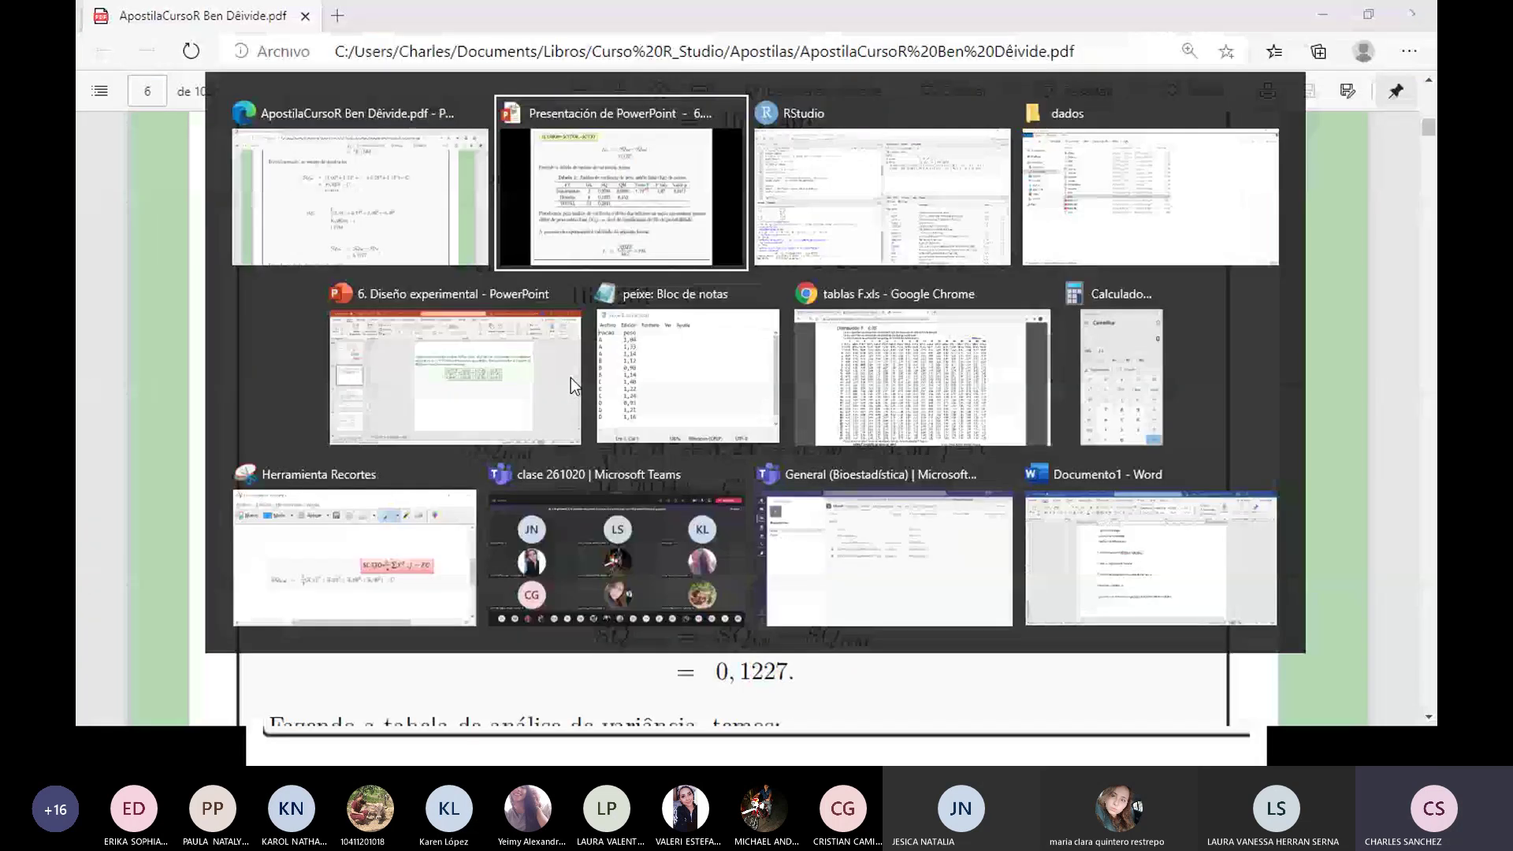
left_click(598, 195)
right_click(816, 399)
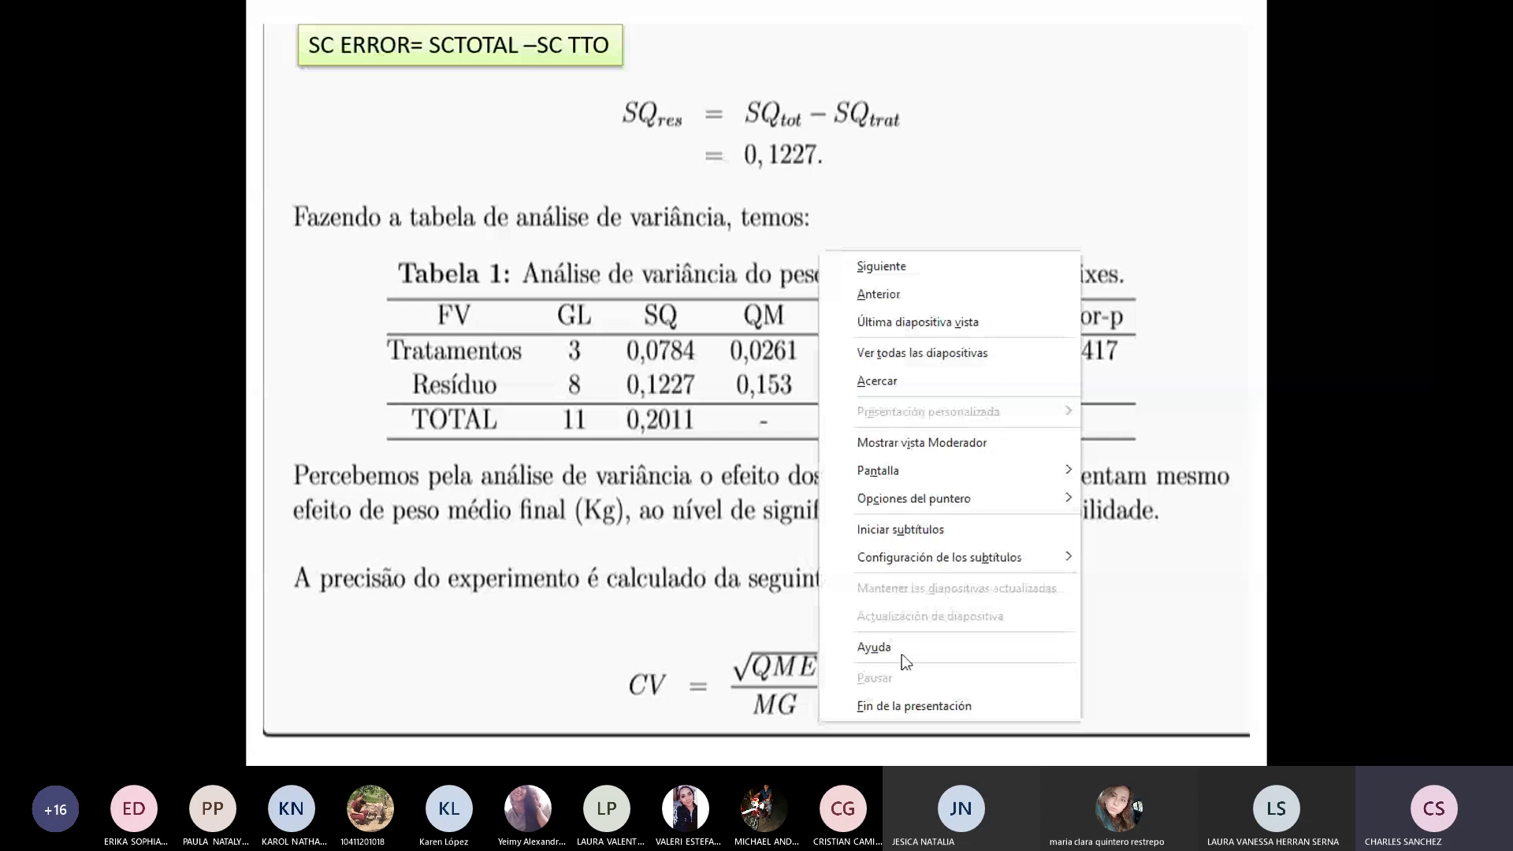
left_click(910, 703)
left_click(815, 429)
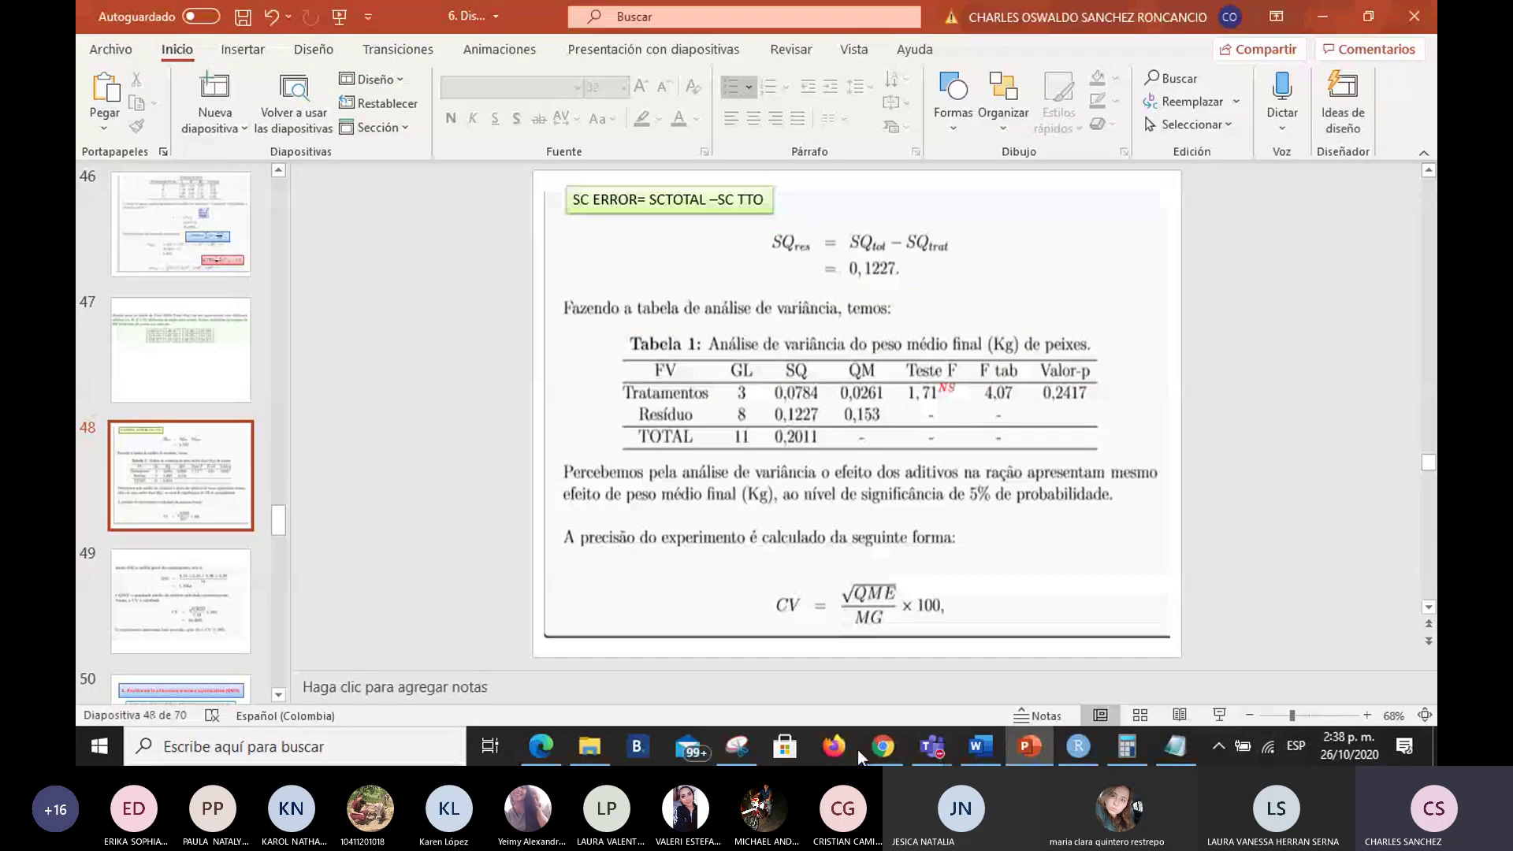
Step: Switch back to RStudio and capture the console's aov call and summary(anava) table with the Snipping Tool
left_click(1035, 746)
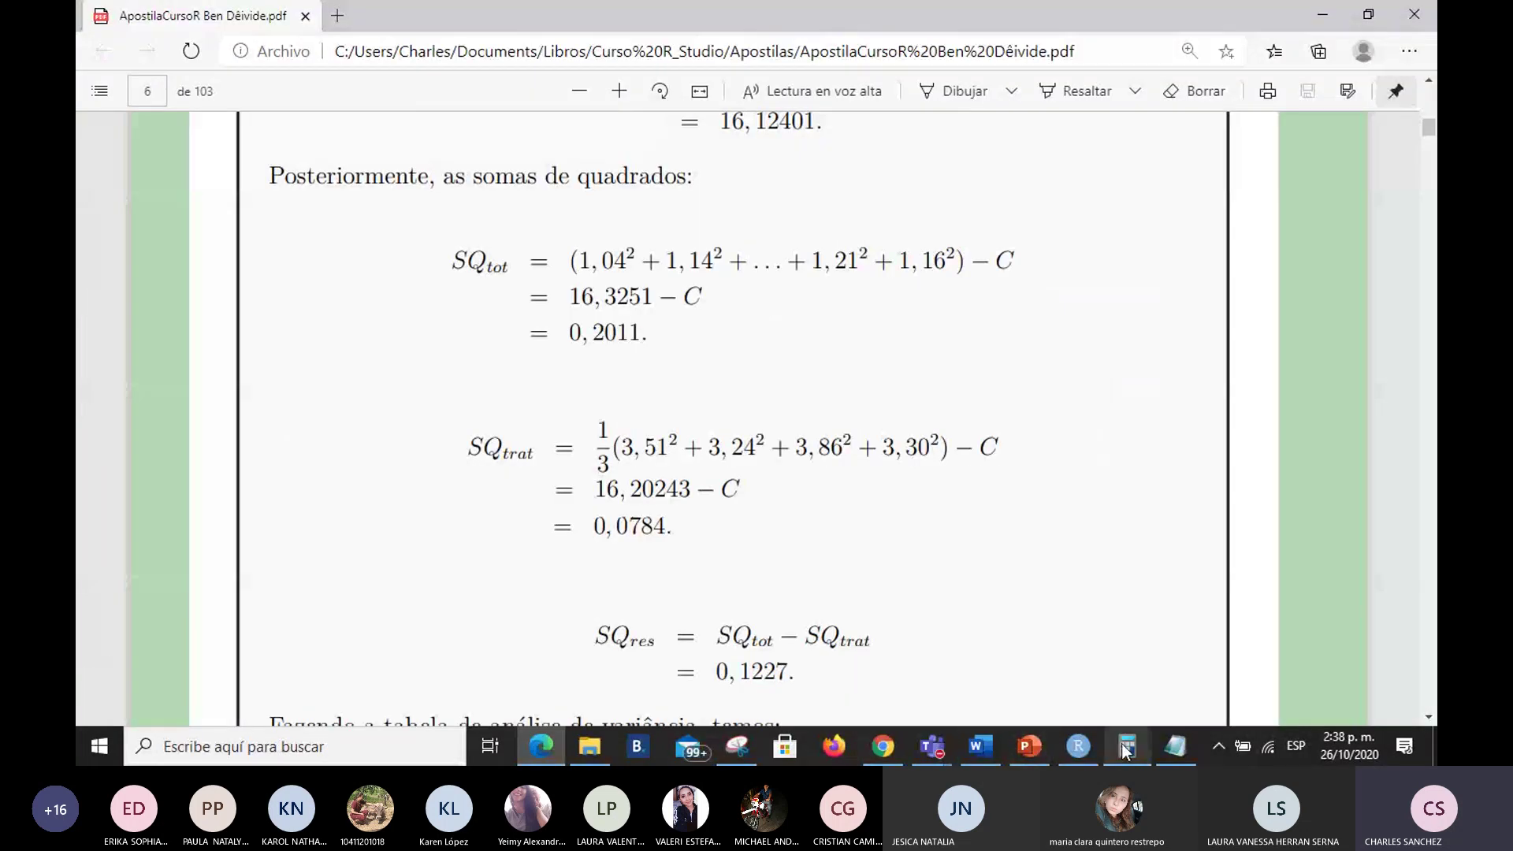
key("alt+Tab")
key("Tab")
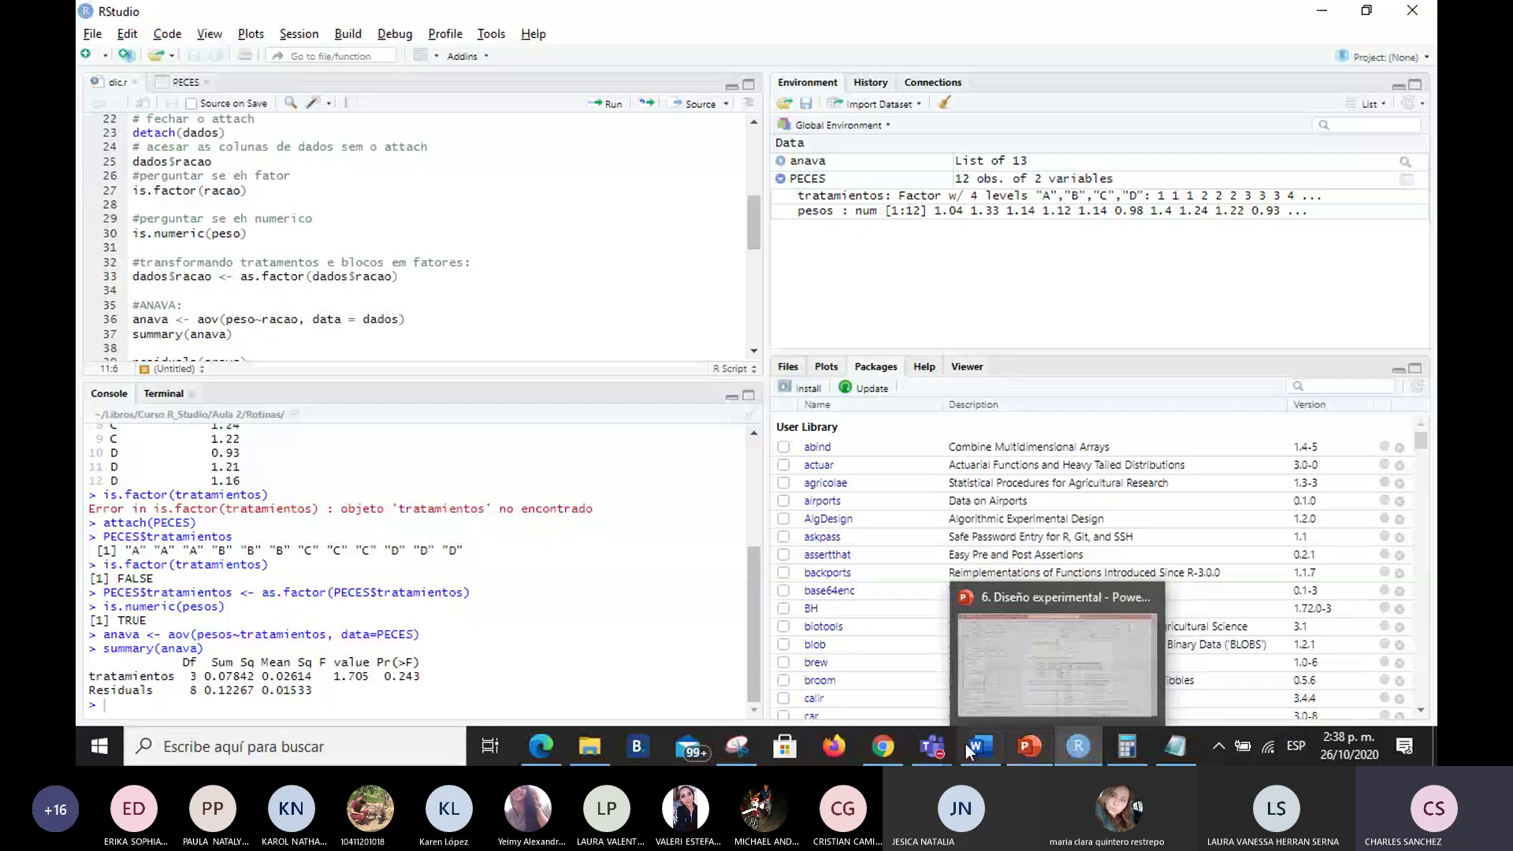
left_click(737, 746)
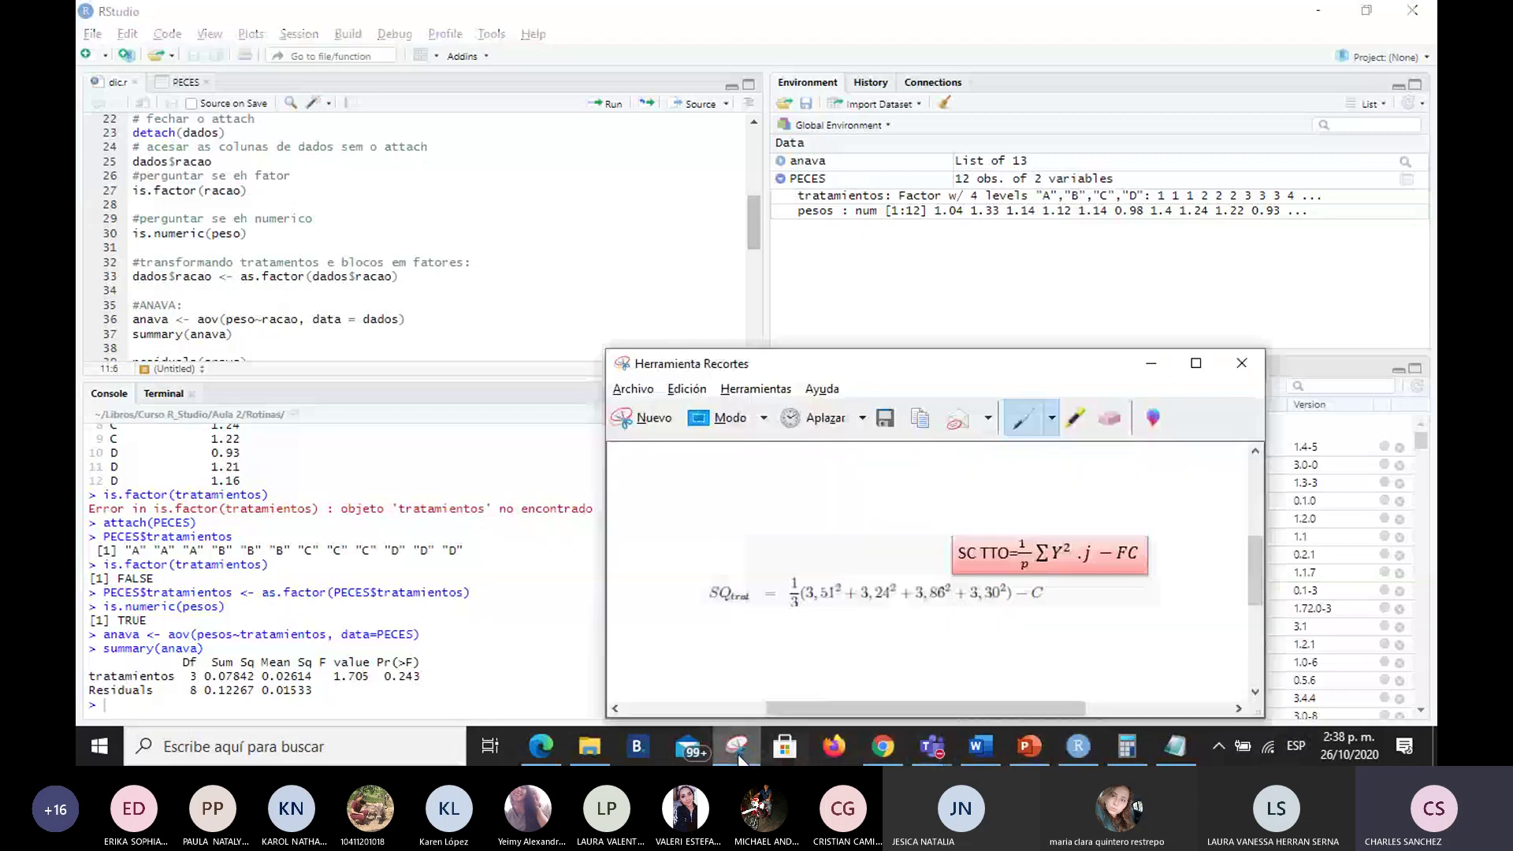
left_click(627, 420)
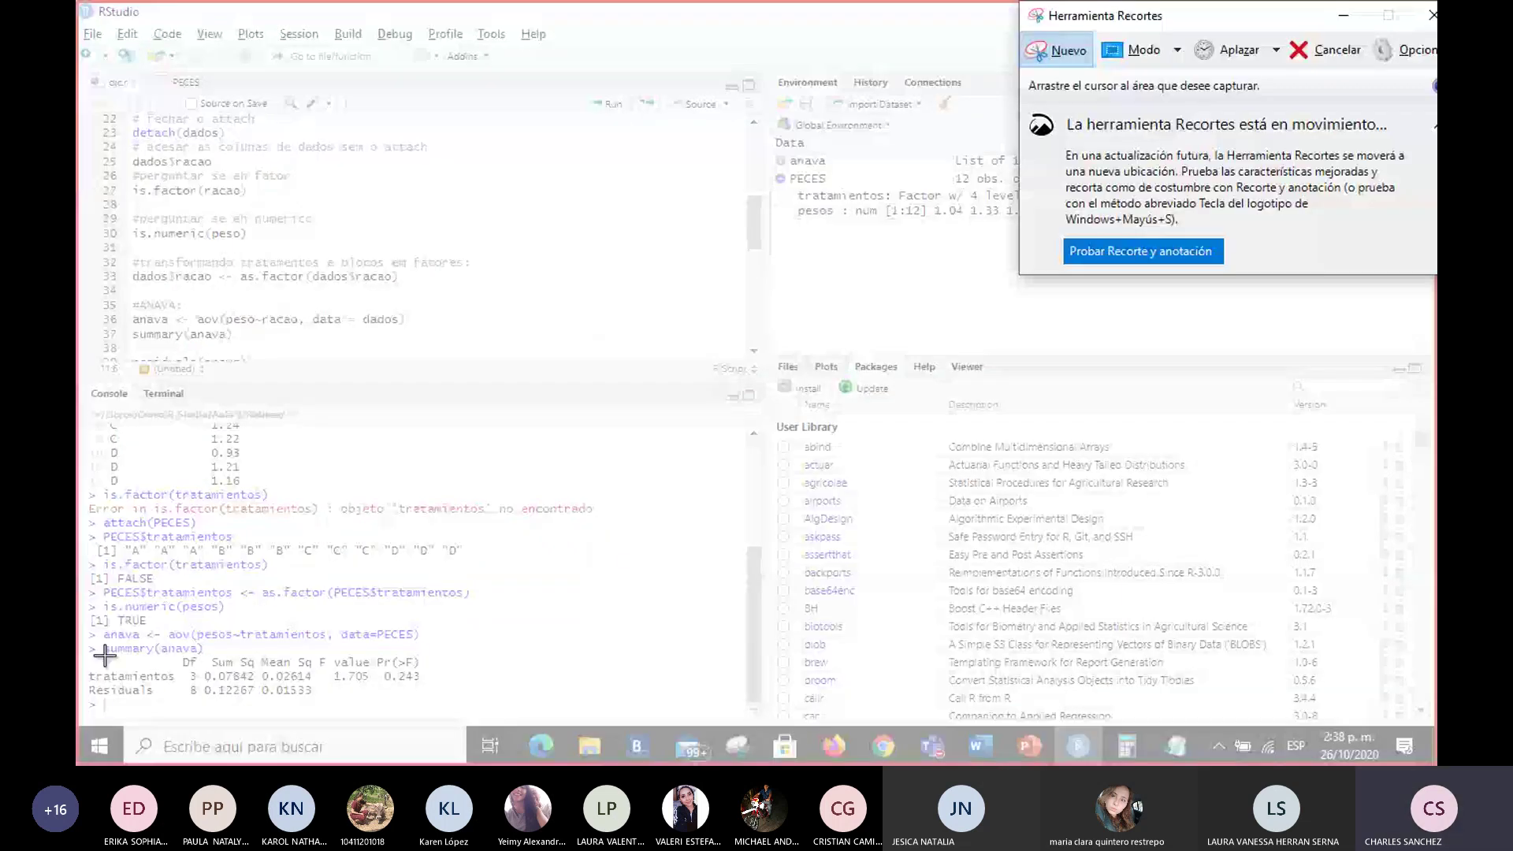
left_click_drag(88, 627, 432, 698)
Step: Paste the captured ANOVA output onto slide 48 in PowerPoint and place it just above Tabela 1, beside the 0,1227 result
key("alt+Tab")
key("alt+Tab")
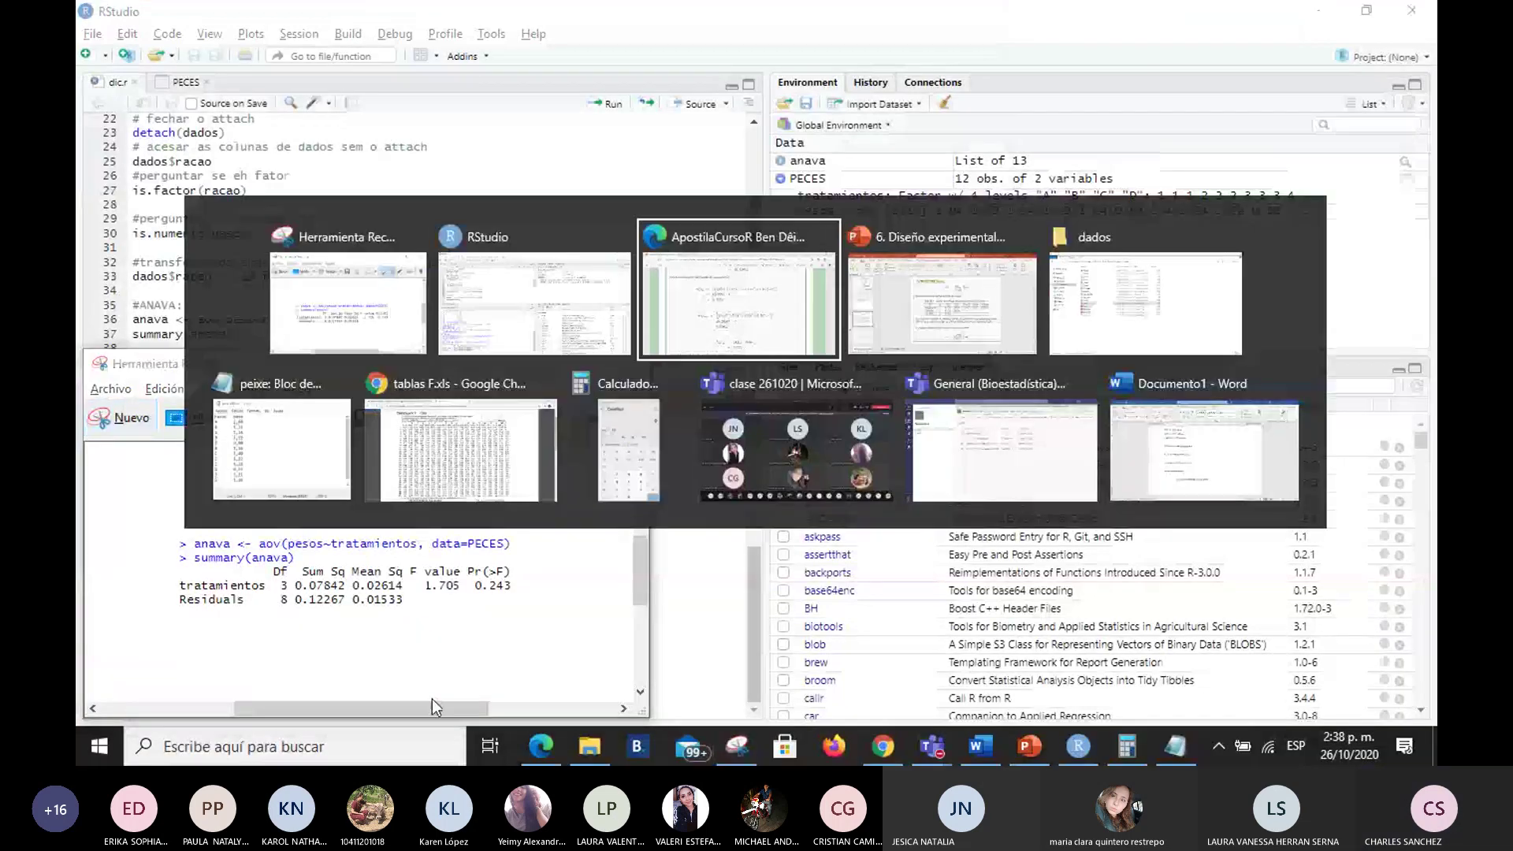
key("alt+Tab")
key("ctrl+v")
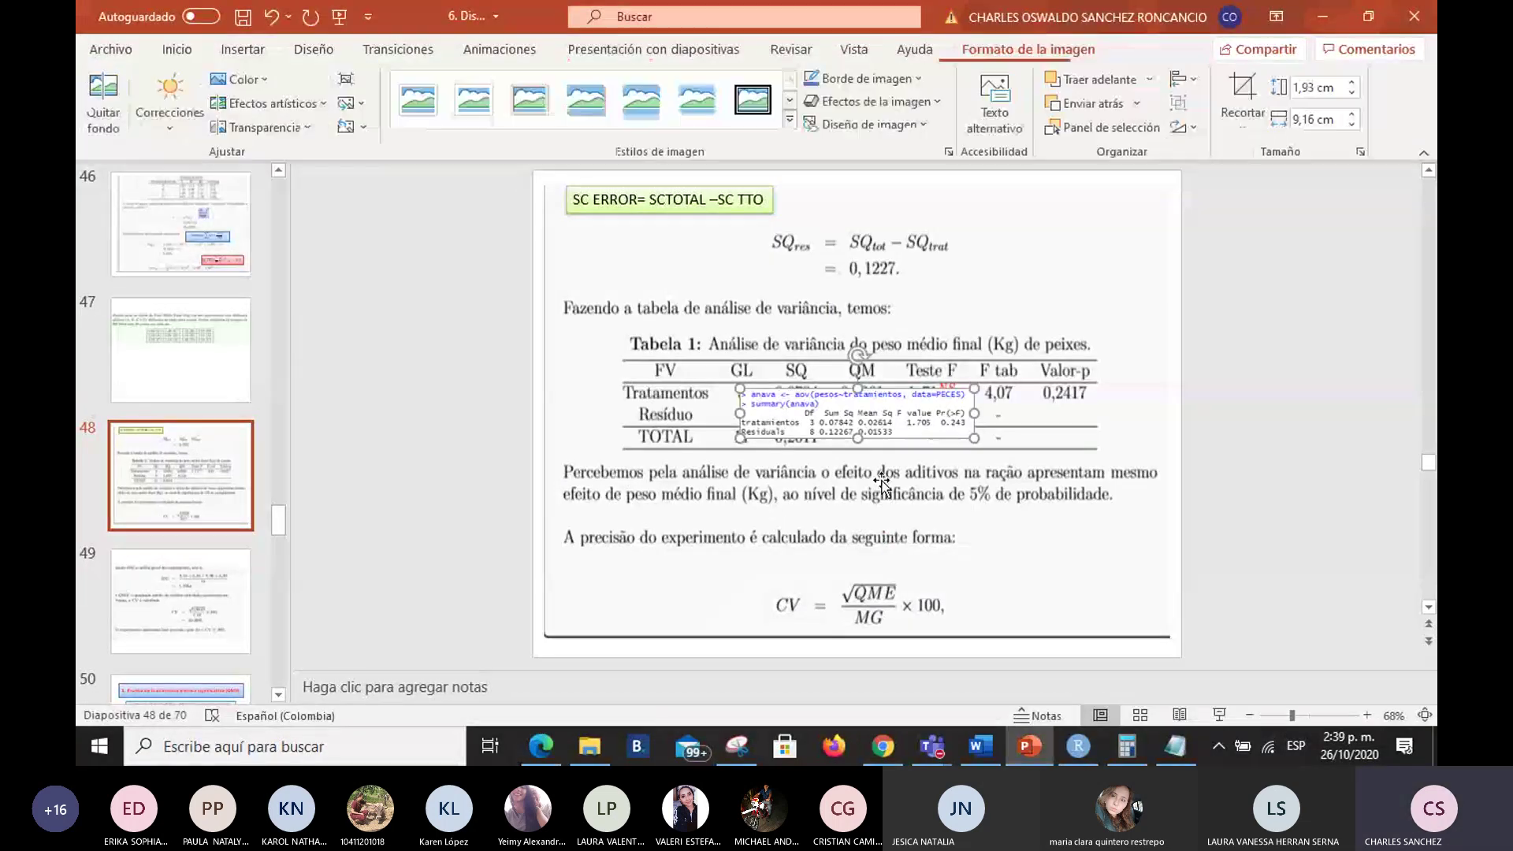
left_click_drag(886, 417, 1055, 294)
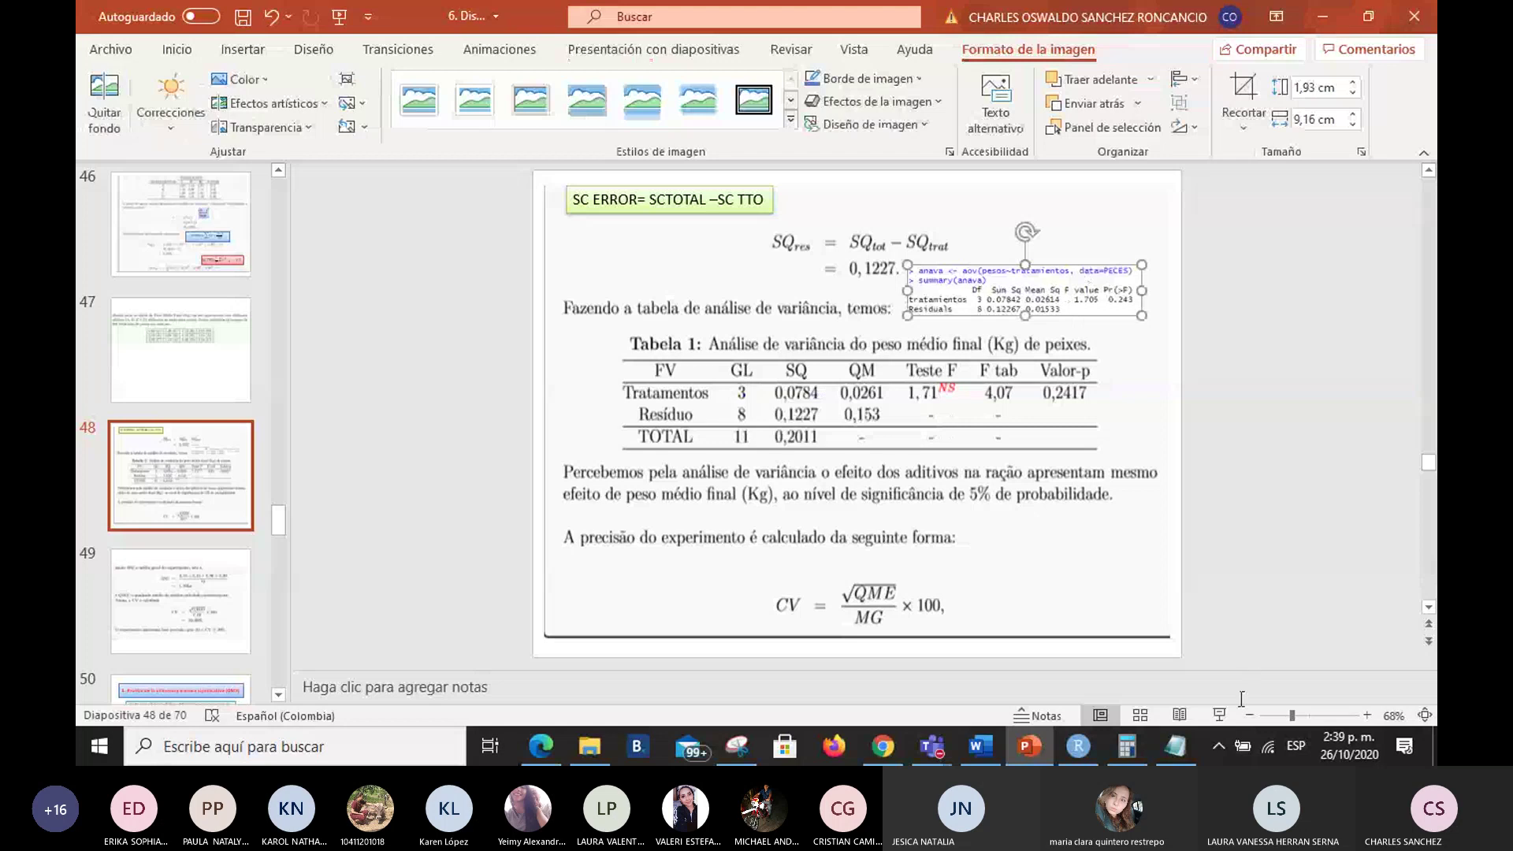
Step: Start the slide show from the current slide and choose the Pen for annotating it
left_click(1221, 716)
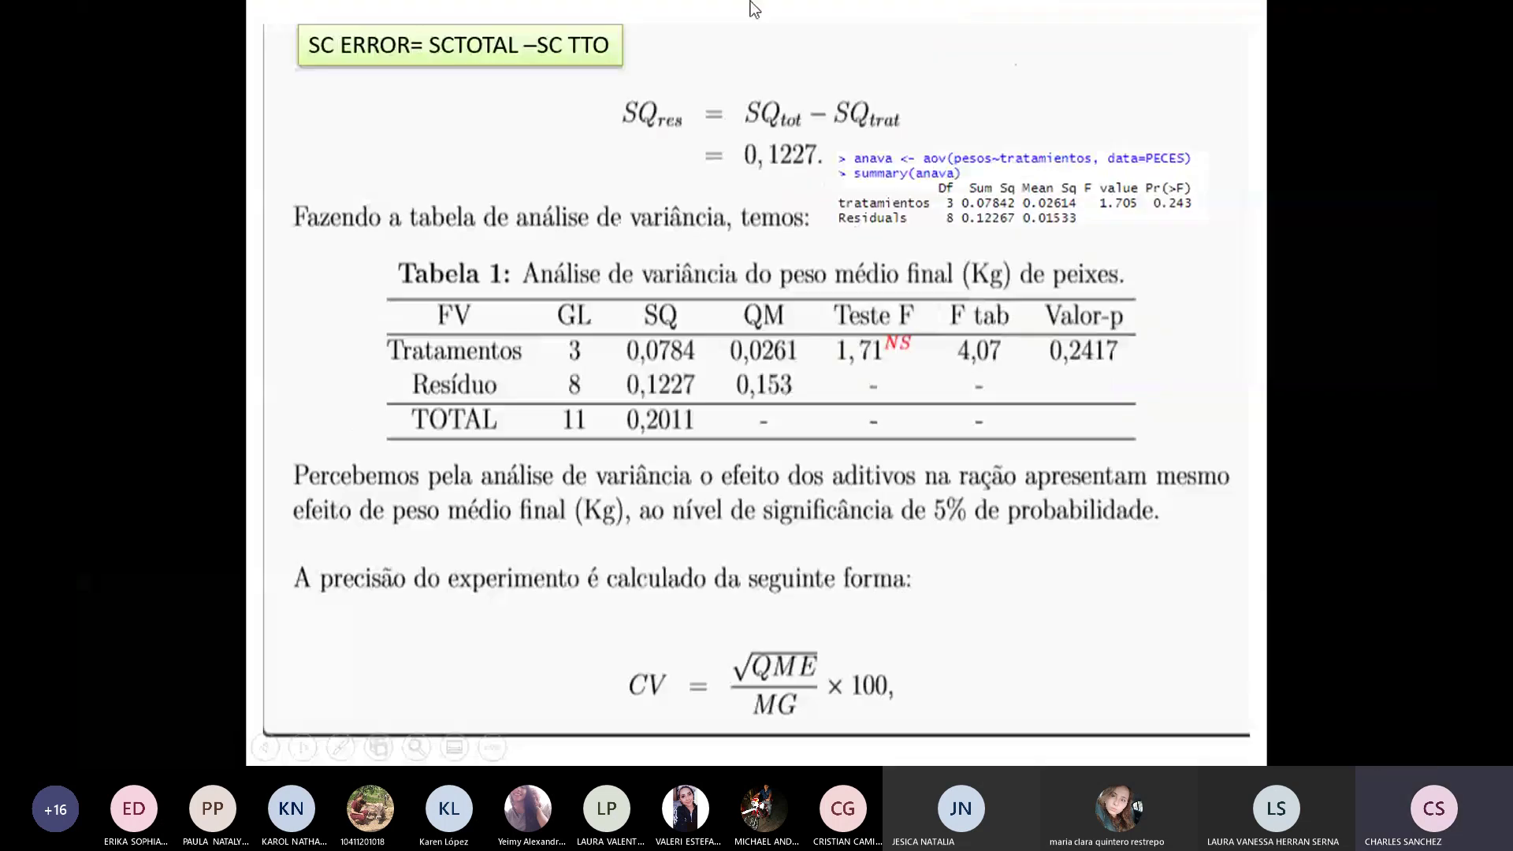
right_click(947, 208)
key("Escape")
left_click(341, 746)
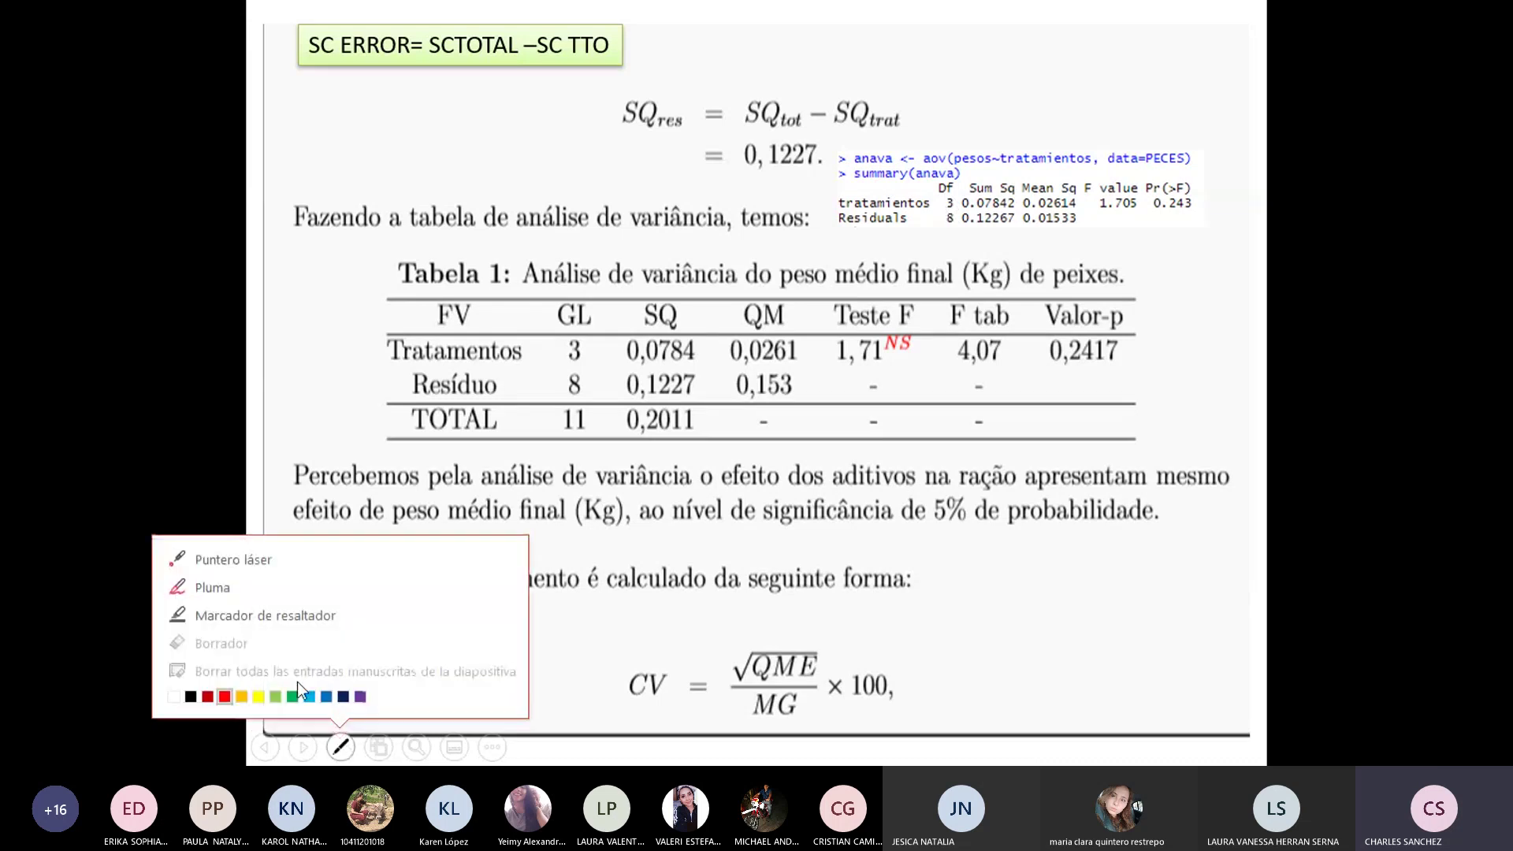
left_click(247, 587)
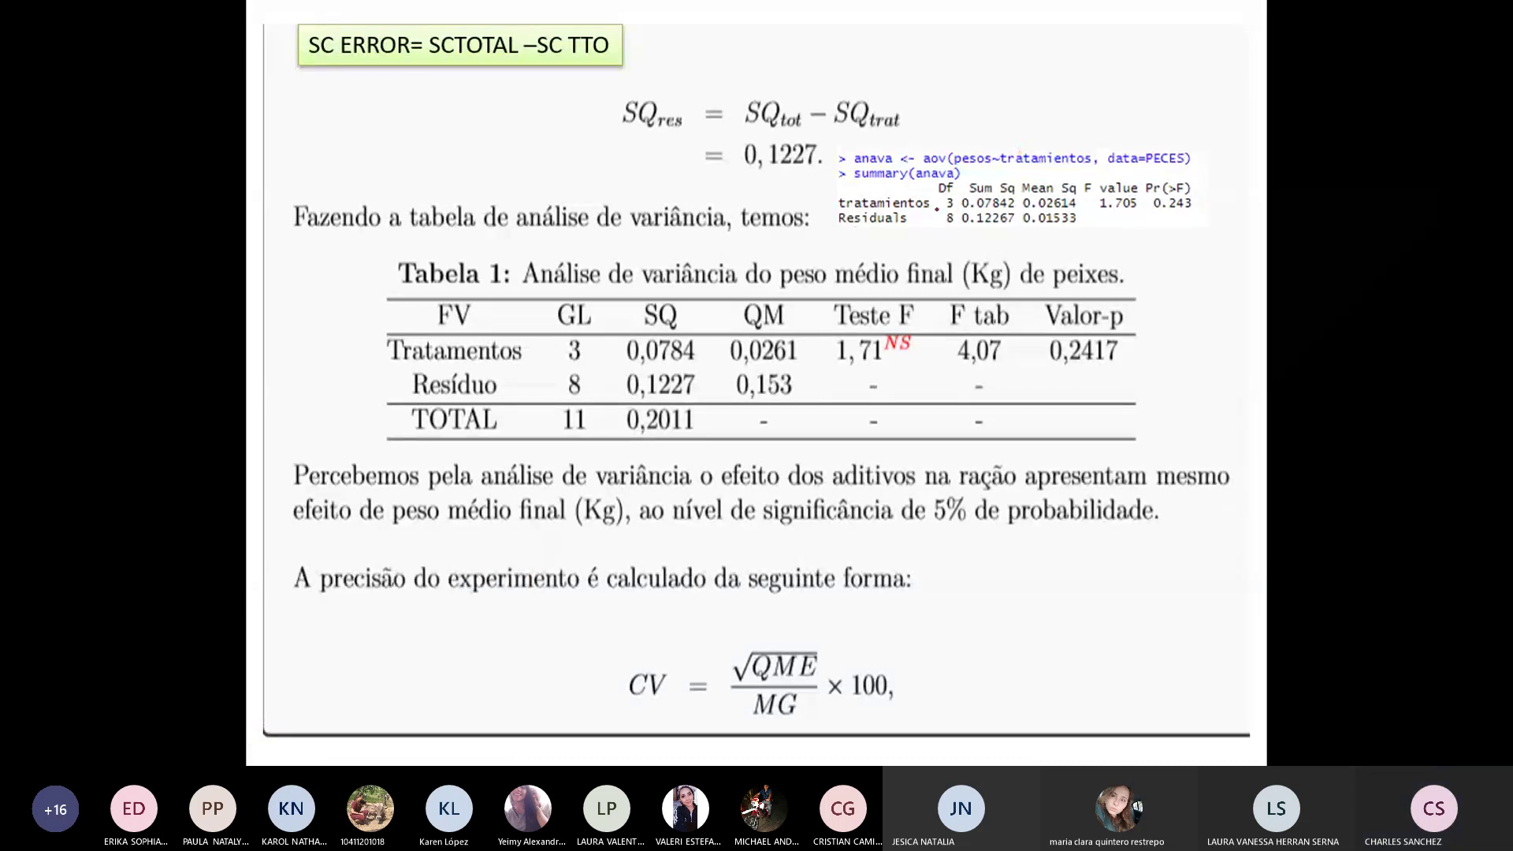
Step: Underline the treatment and residual degrees of freedom in both ANOVA tables, and the Sum Sq heading in the R output
left_click_drag(936, 209, 954, 208)
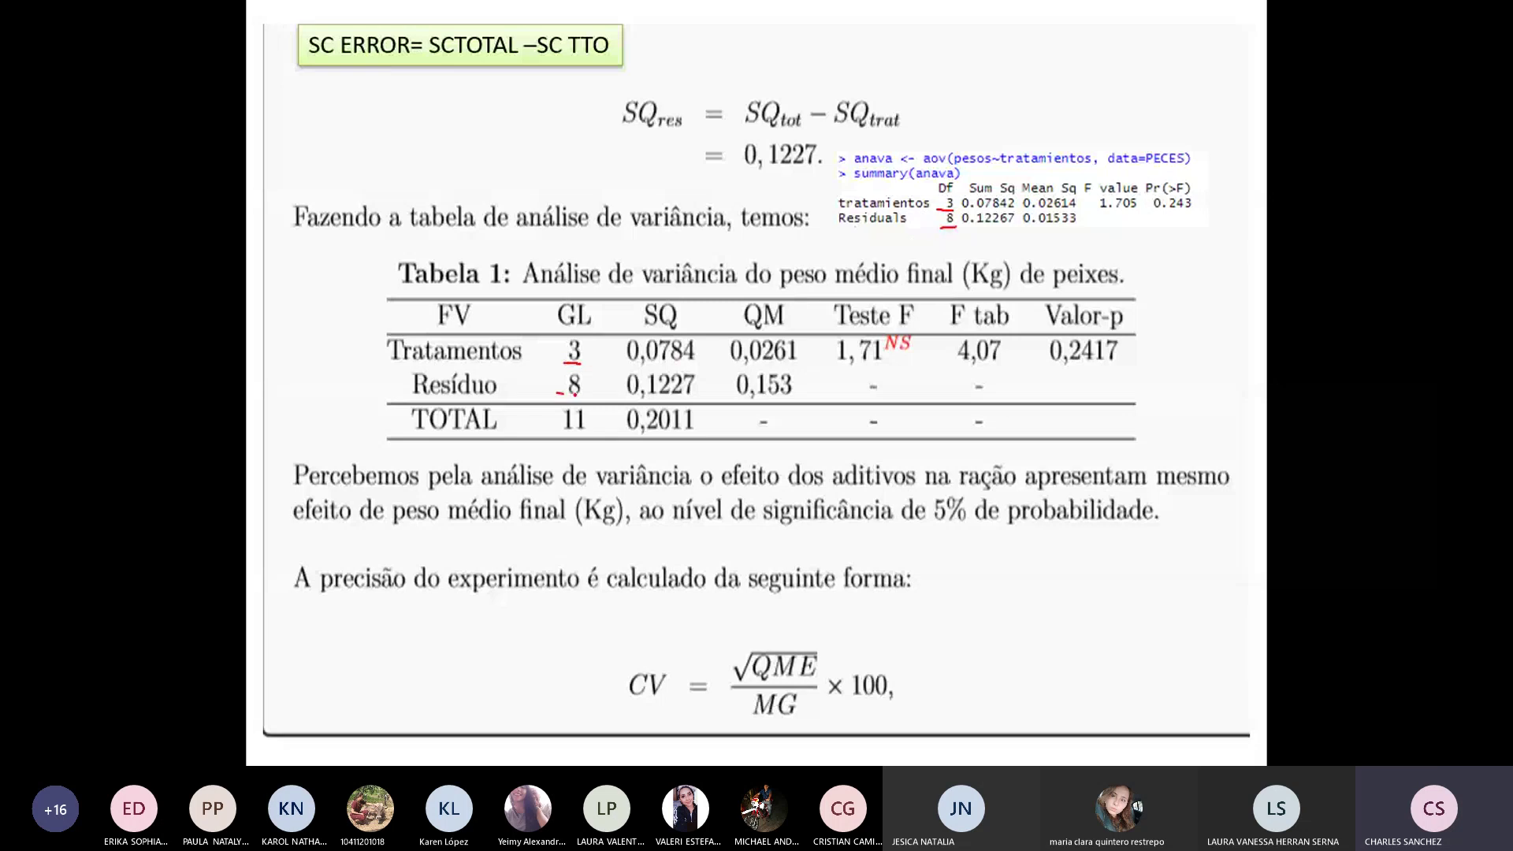
left_click_drag(575, 394, 605, 386)
left_click_drag(963, 193, 1012, 192)
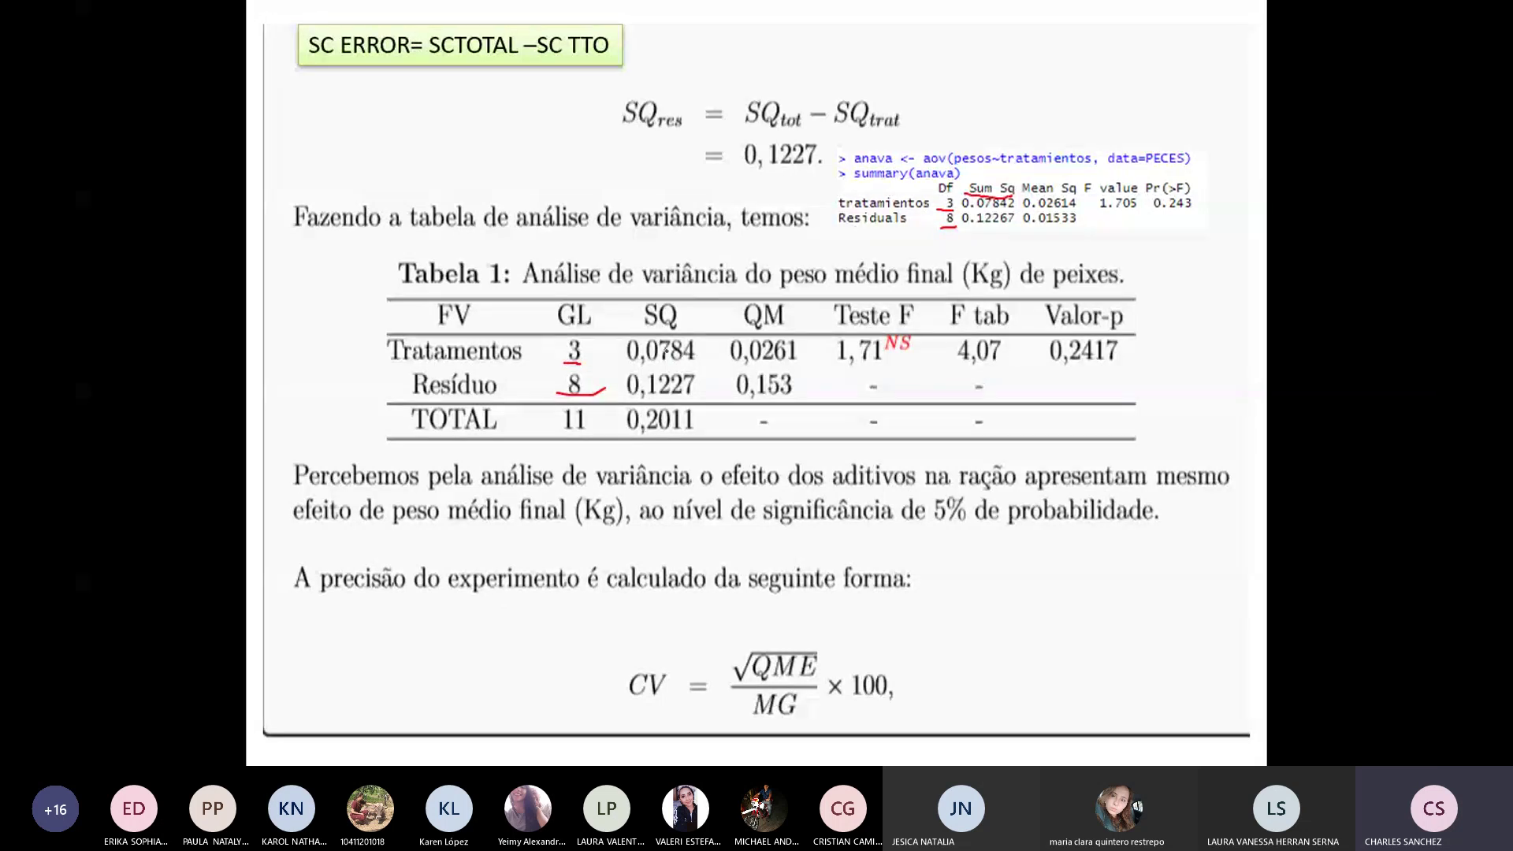
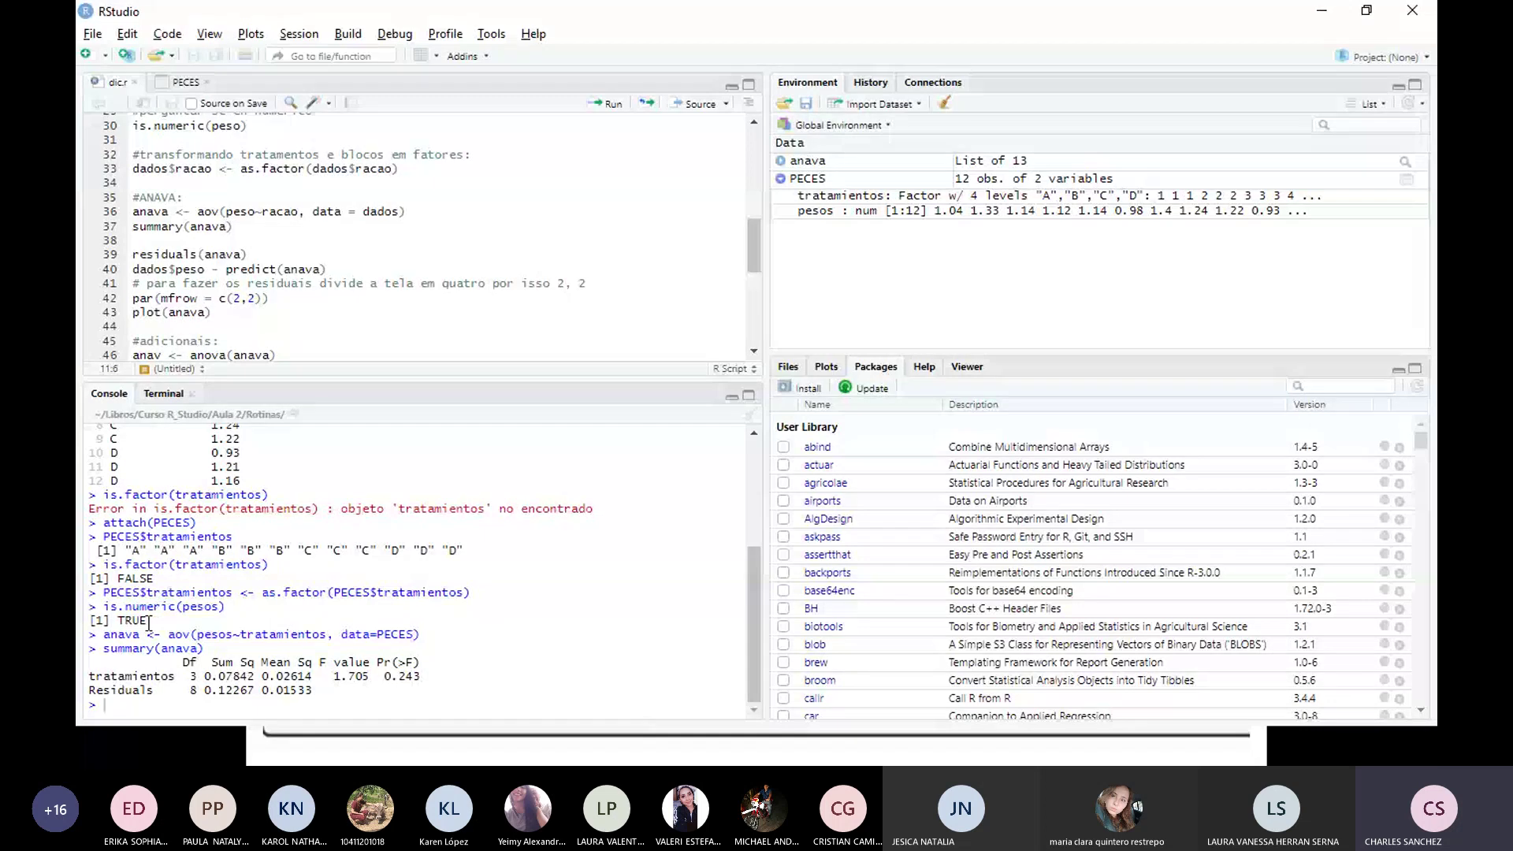
Step: Review the RStudio console history from the PECES import through the ANOVA summary
scroll(196, 592, "up", 5)
scroll(183, 520, "up", 1)
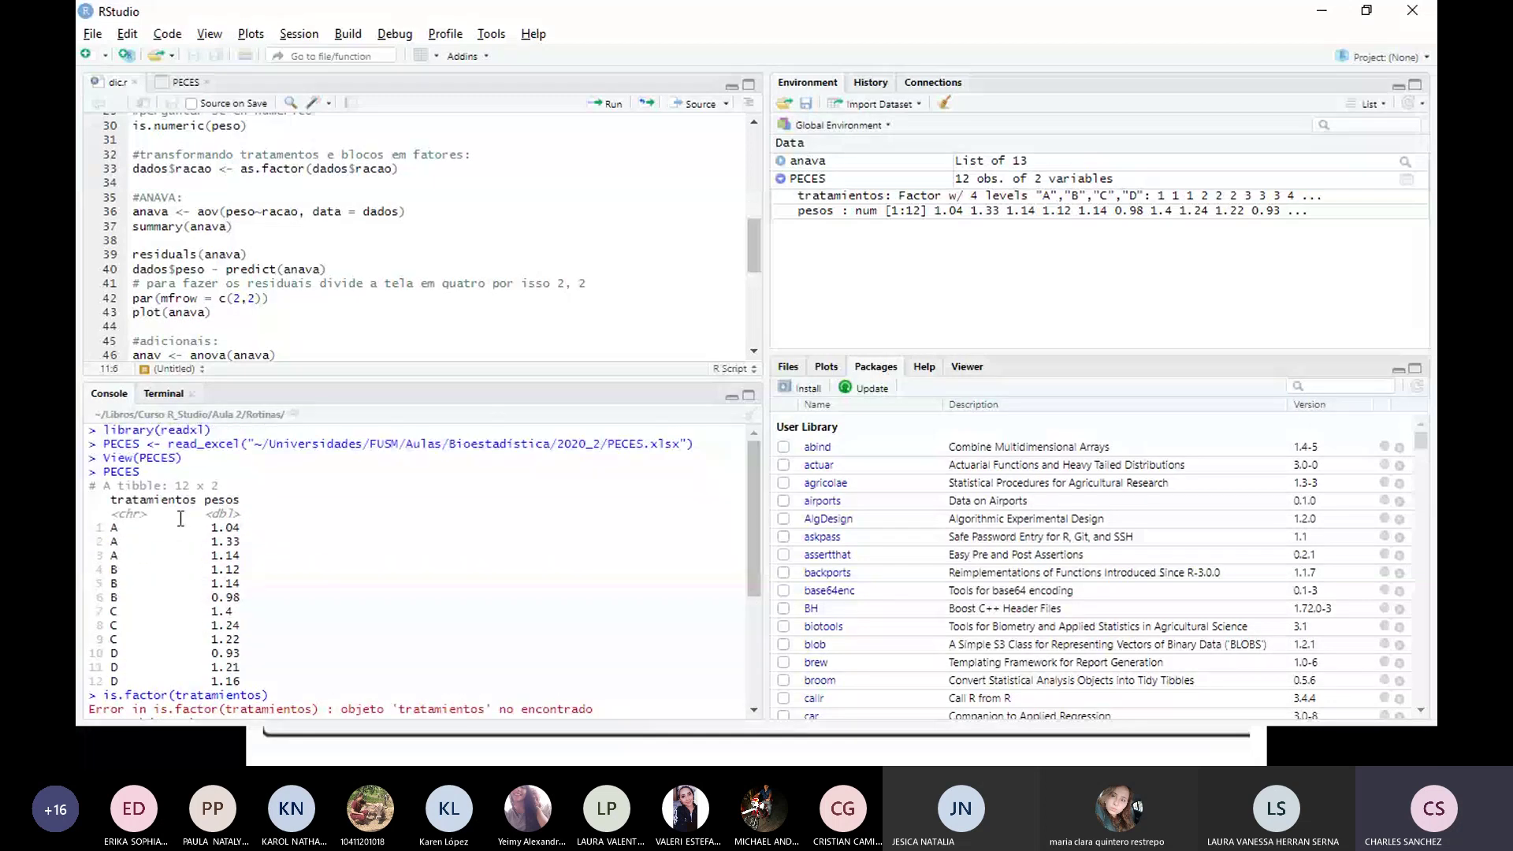
scroll(342, 545, "down", 5)
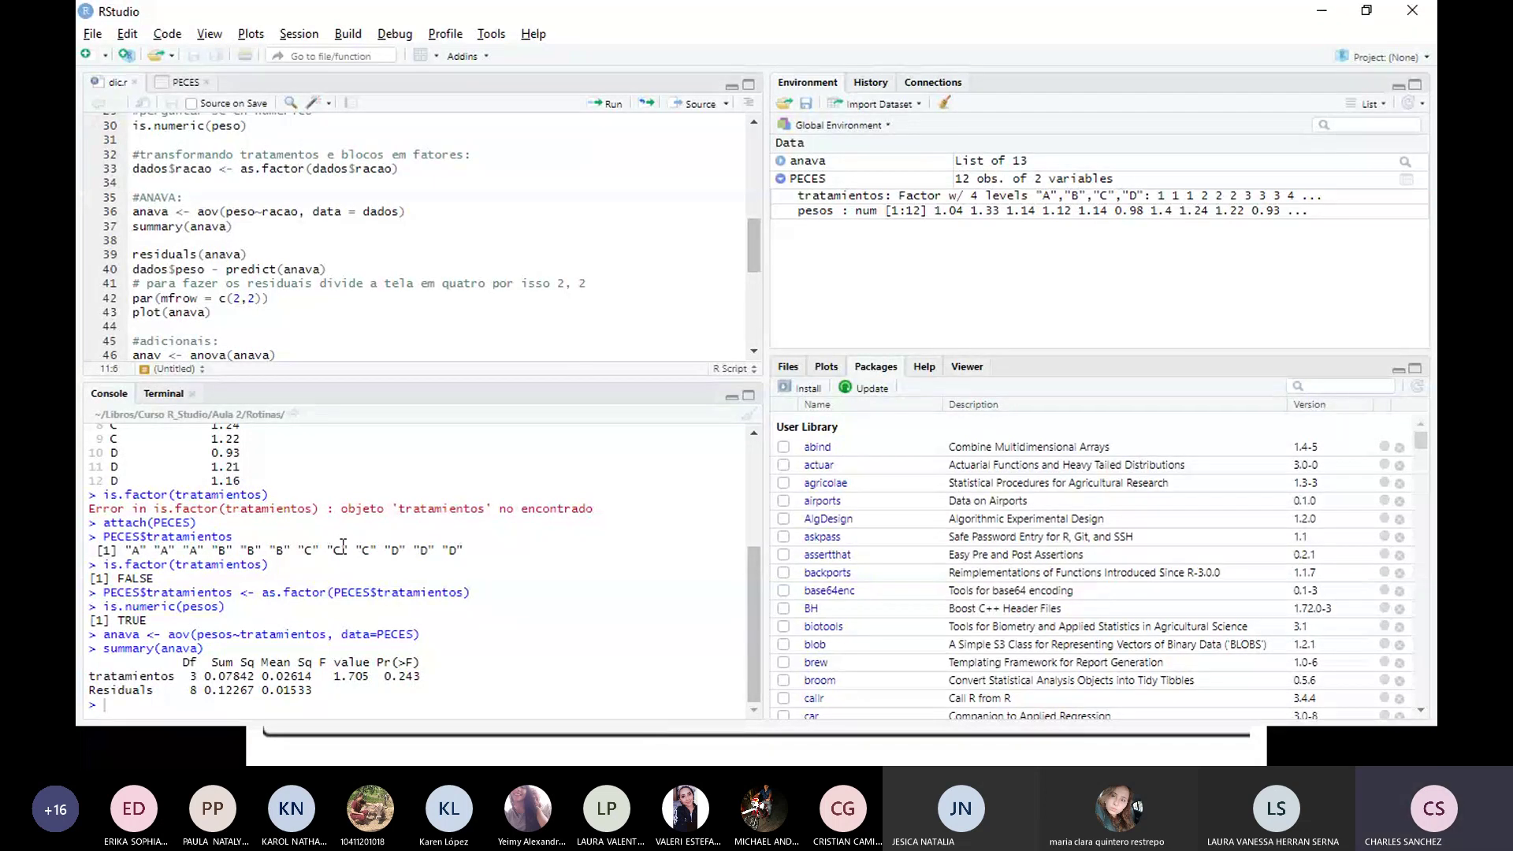
Step: Switch to the PowerPoint slide show and find the example slide with the data of three pig diets, TR1 to TR3
key("alt+Tab")
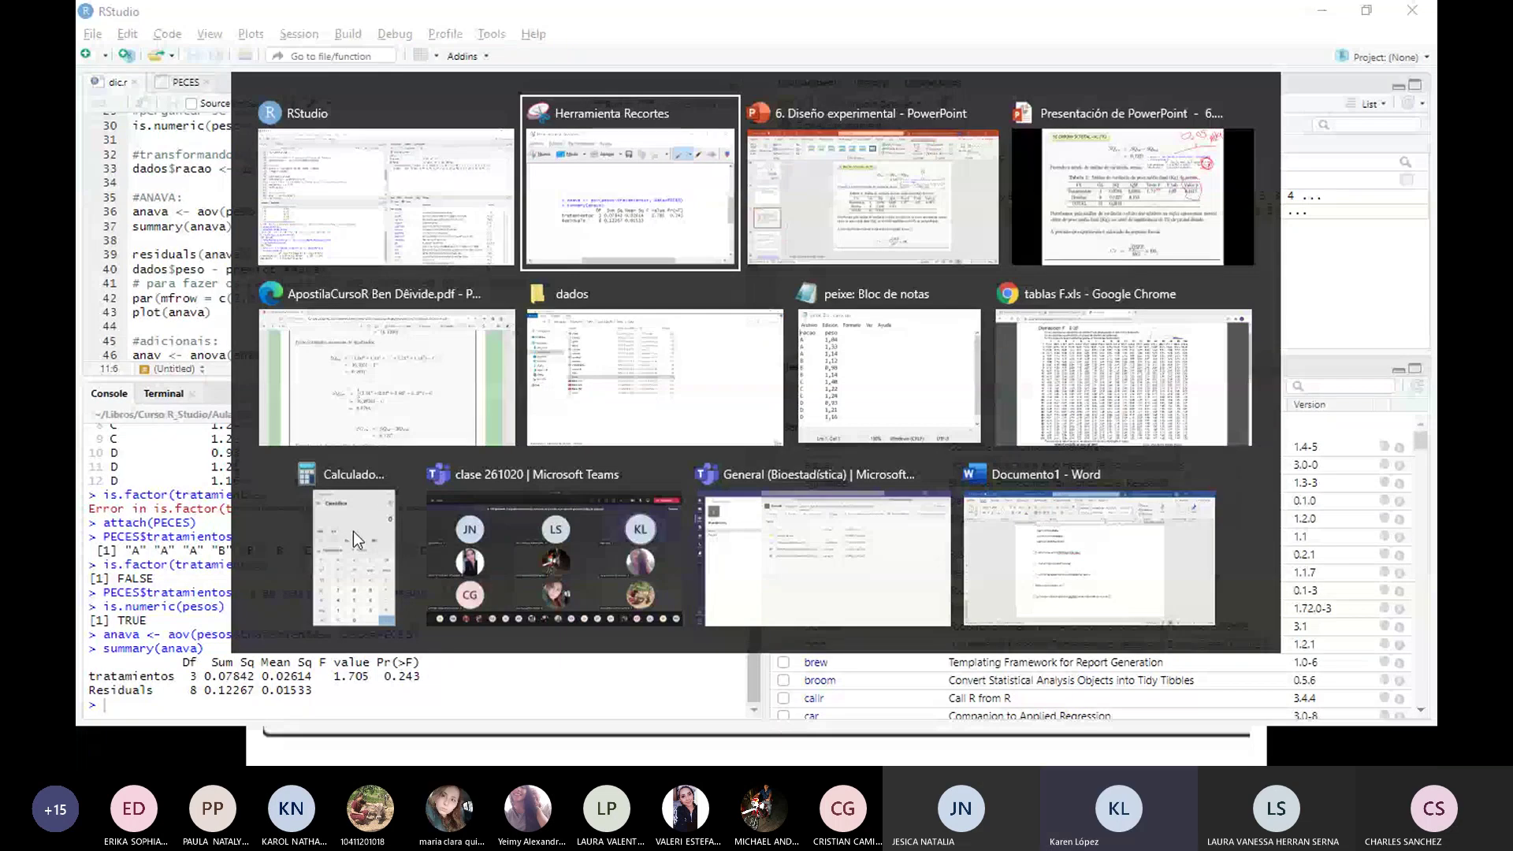
key("alt+Tab")
key("alt+Tab")
key("alt+Tab")
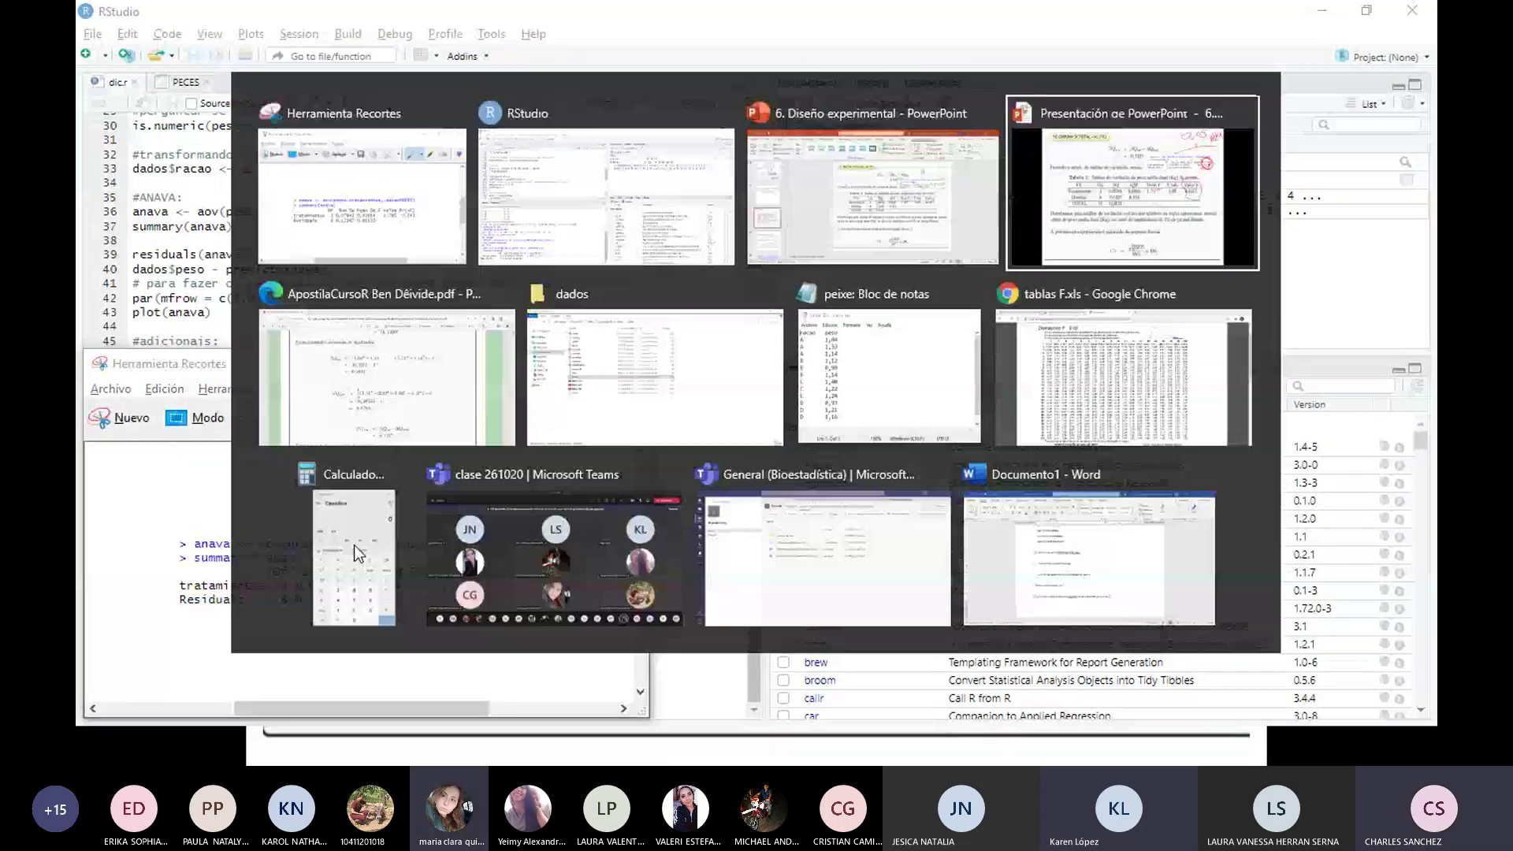
scroll(757, 378, "up", 3)
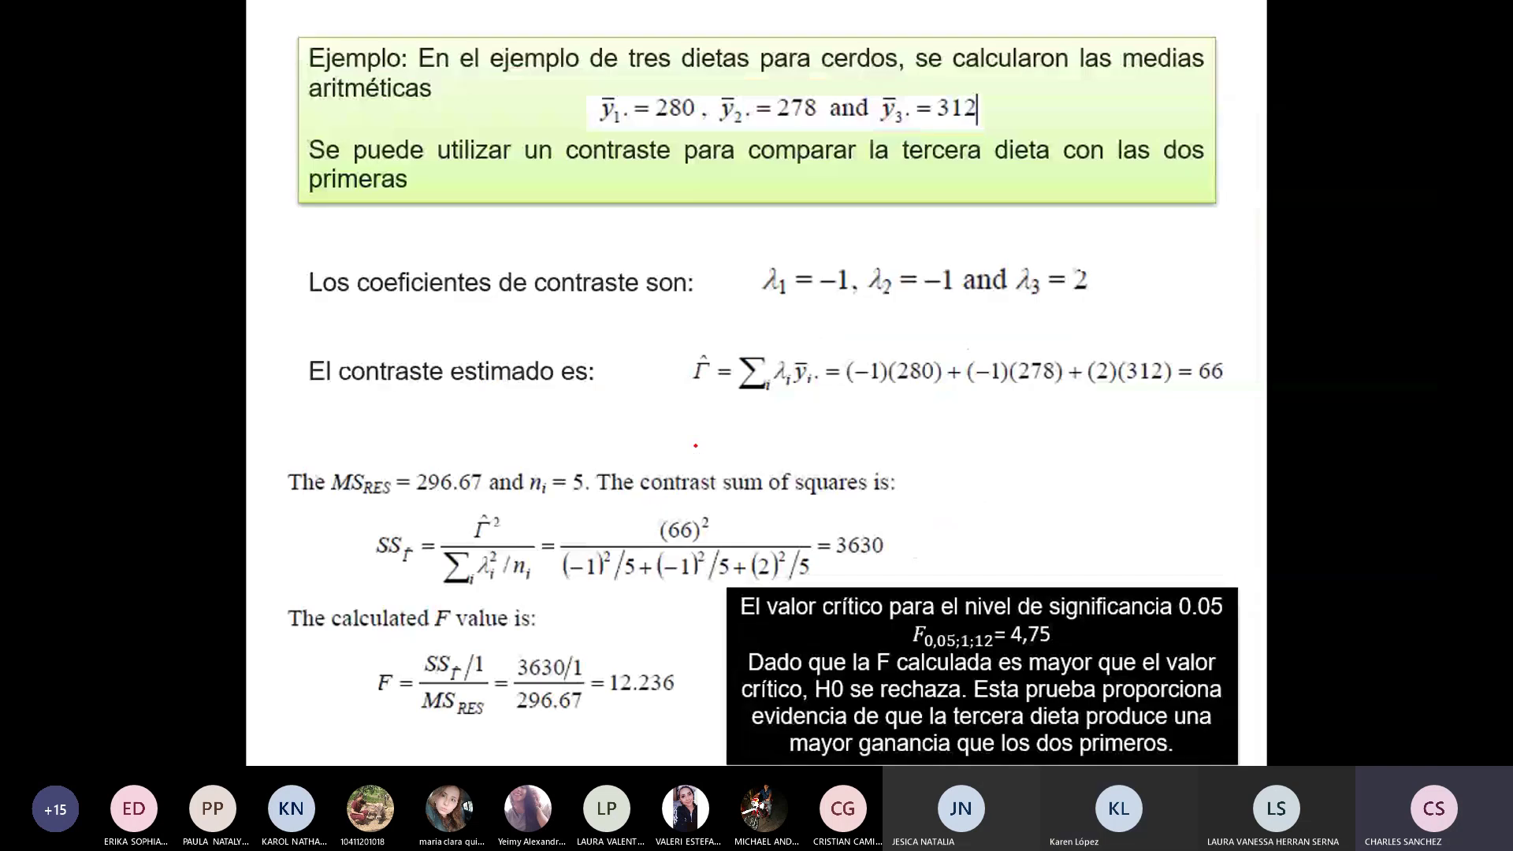
scroll(695, 447, "down", 1)
scroll(695, 445, "down", 2)
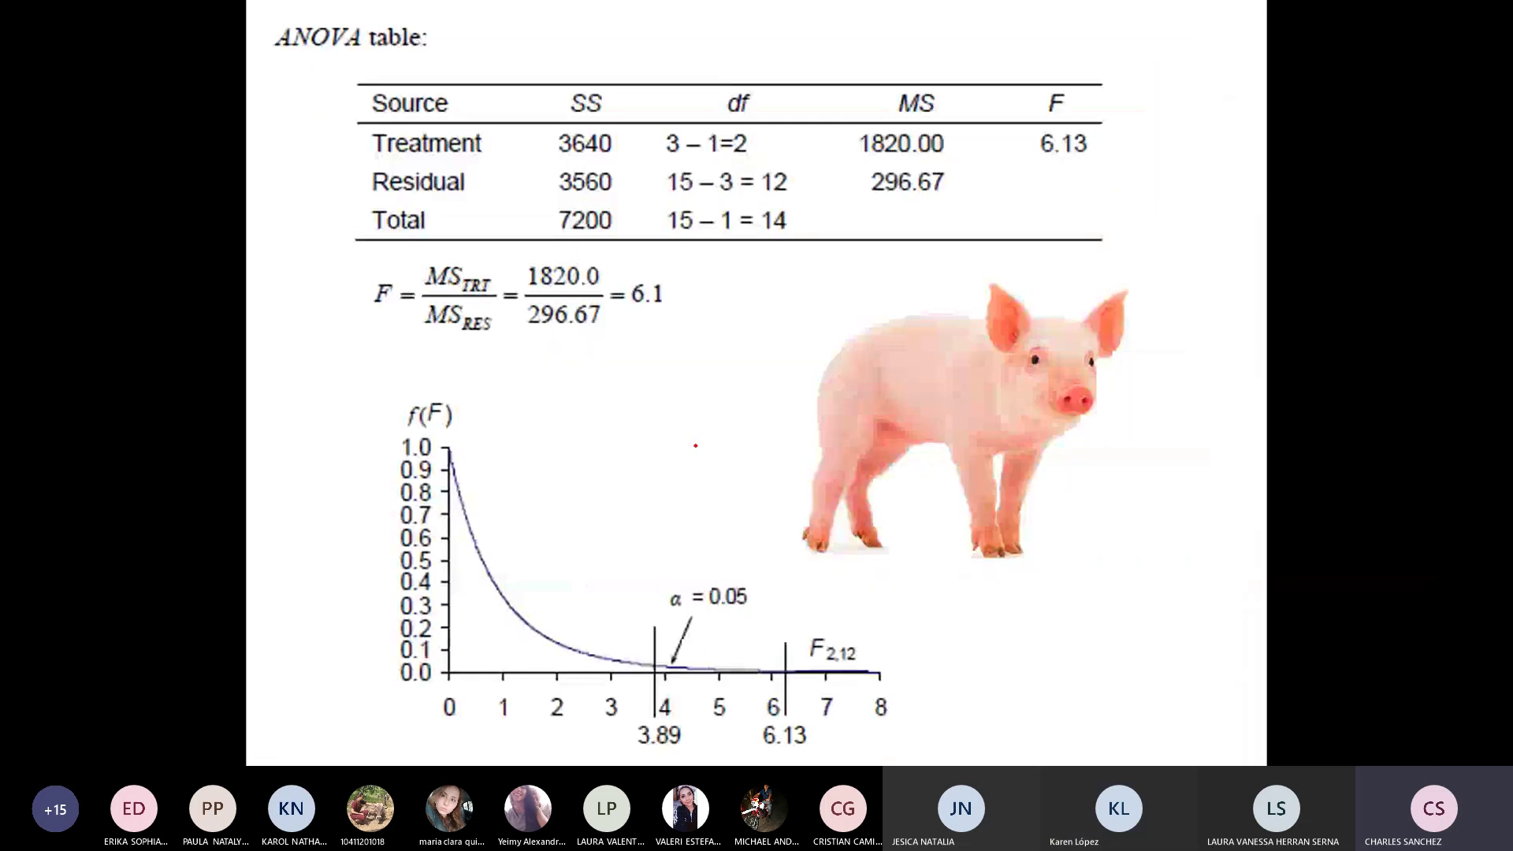
scroll(695, 446, "up", 1)
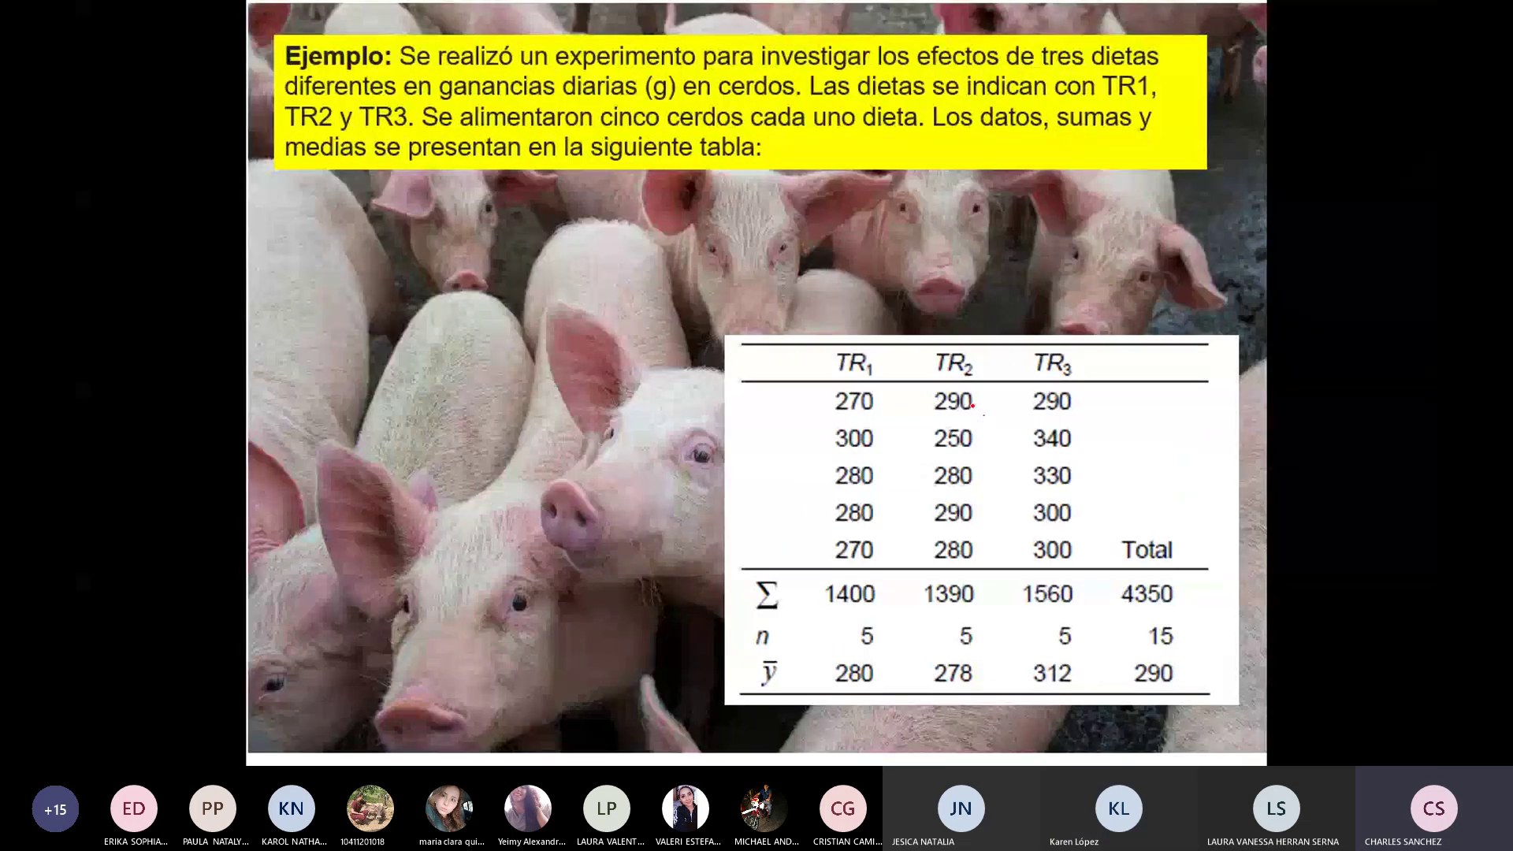
key("ctrl+alt+Tab")
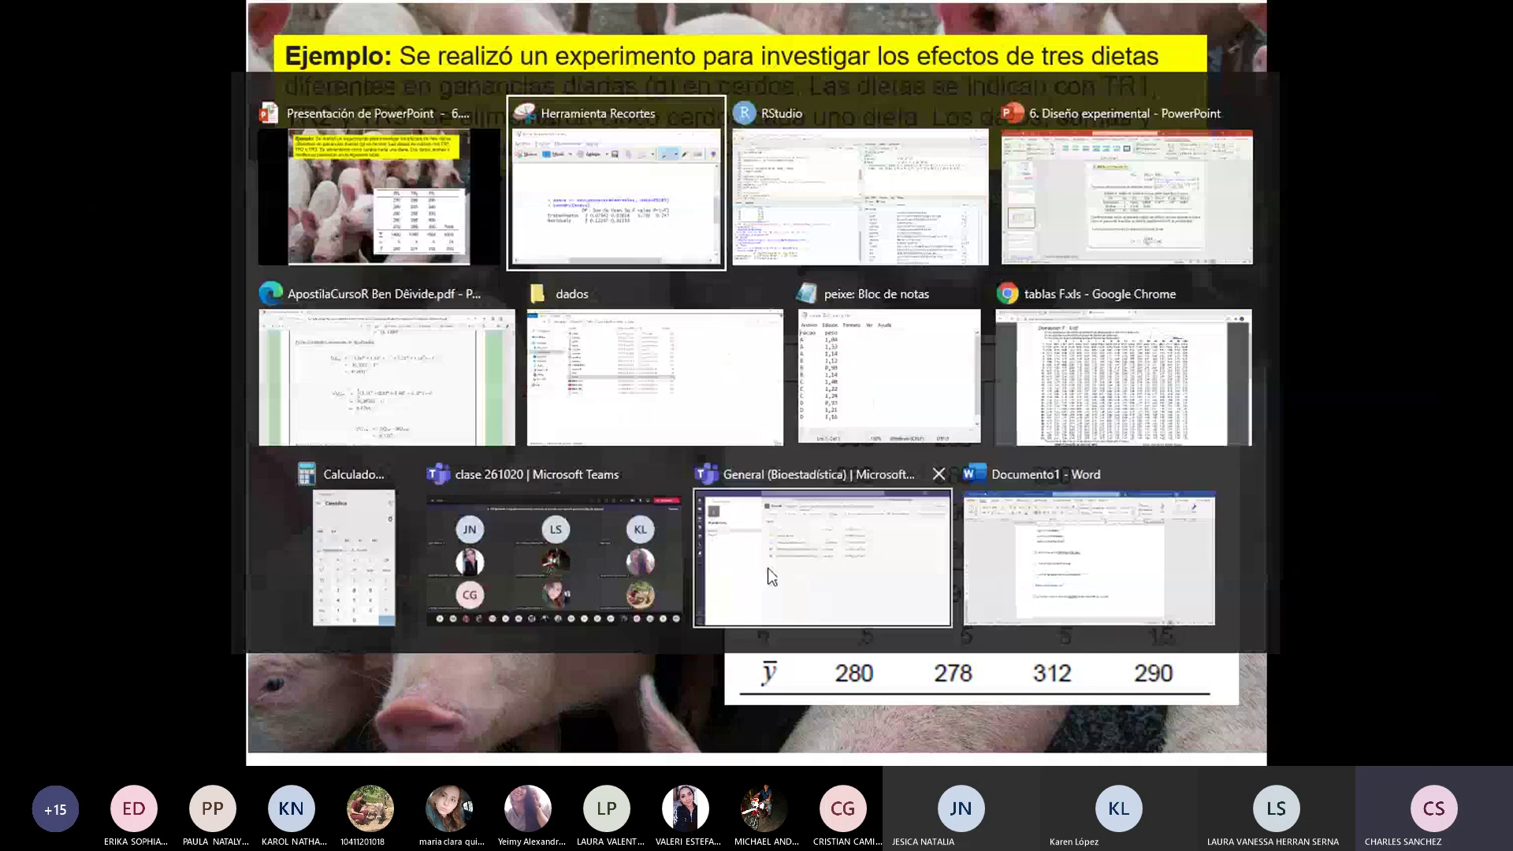
left_click(711, 400)
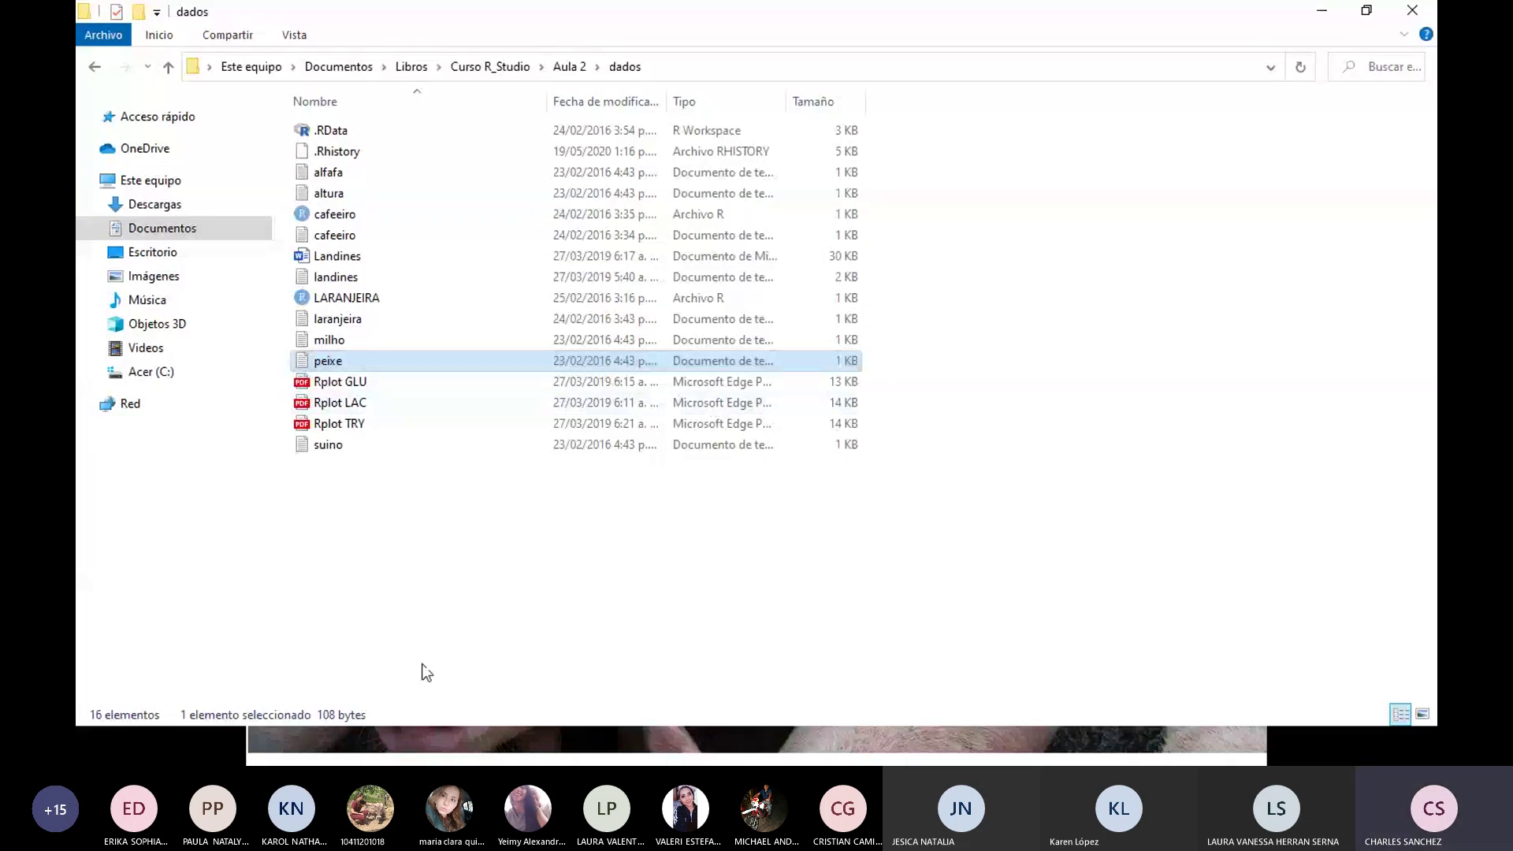
left_click(644, 744)
Step: End the slide show and discard the pen annotations
right_click(704, 601)
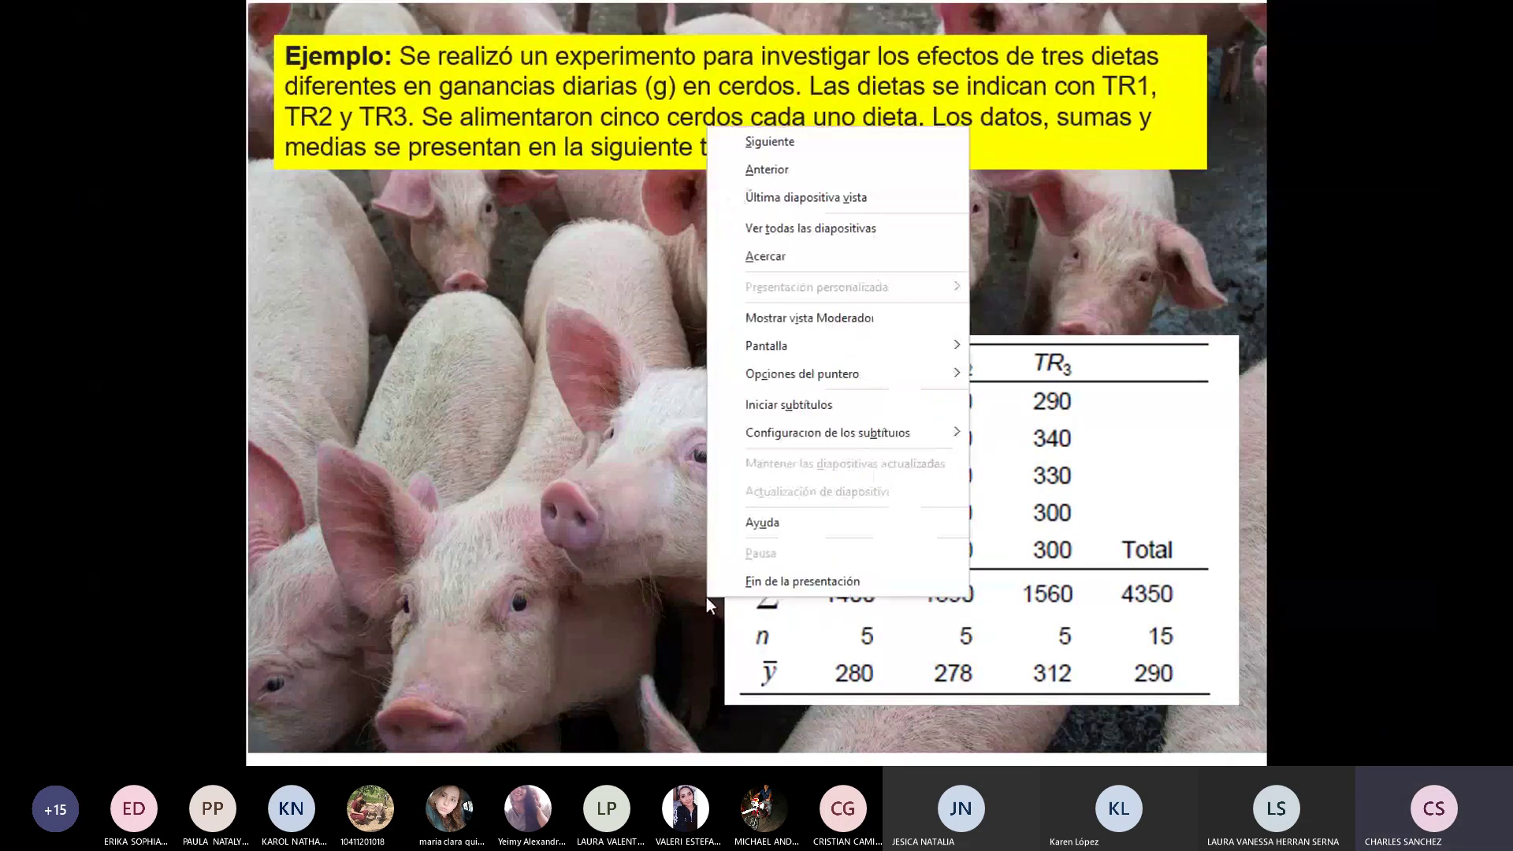
left_click(762, 584)
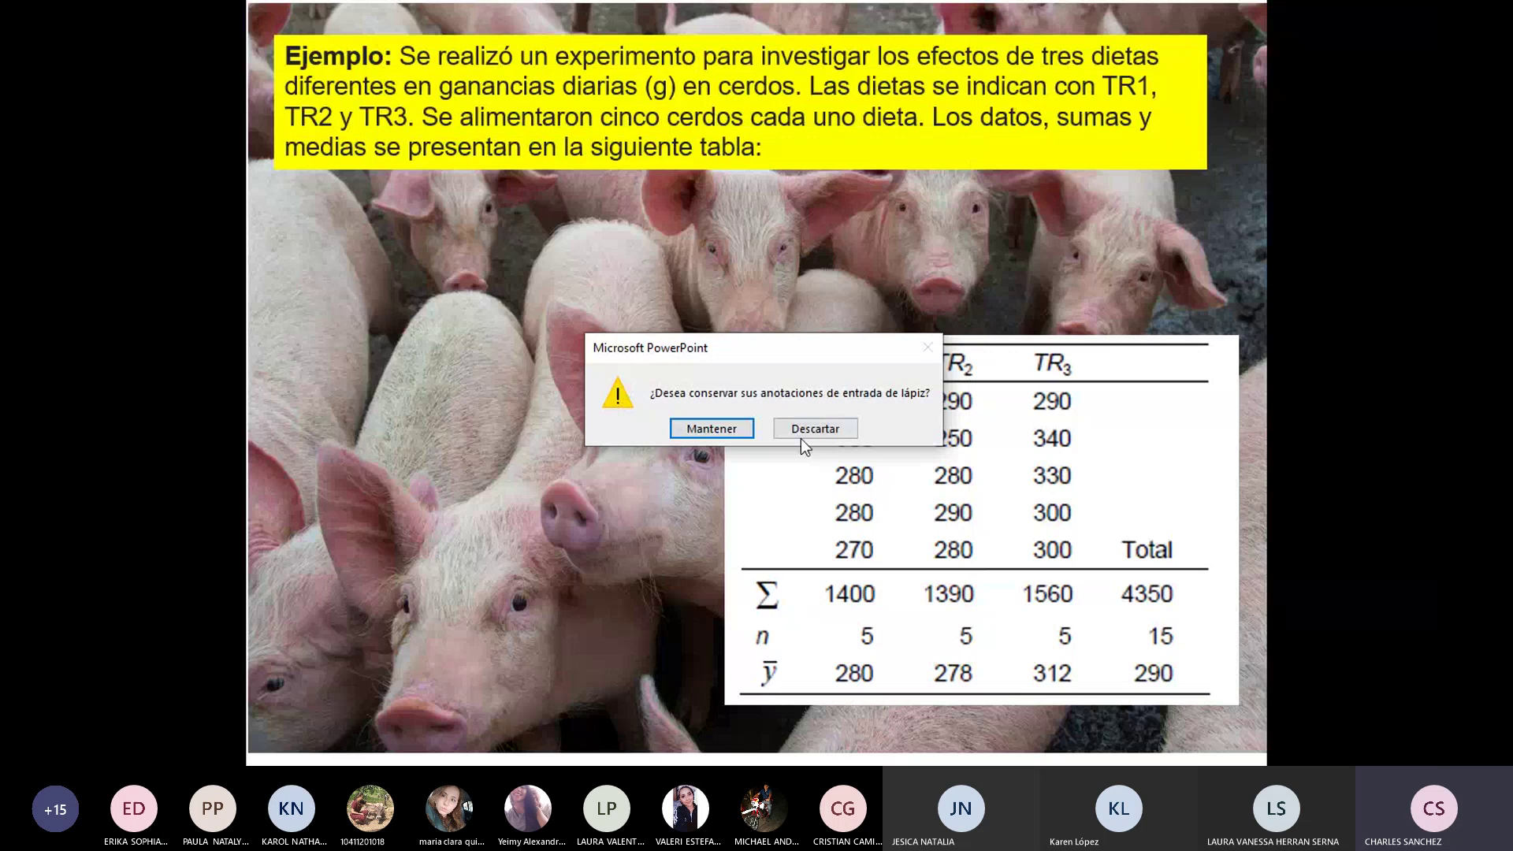
left_click(800, 438)
Step: Find and start Excel, and create a blank workbook
left_click(326, 757)
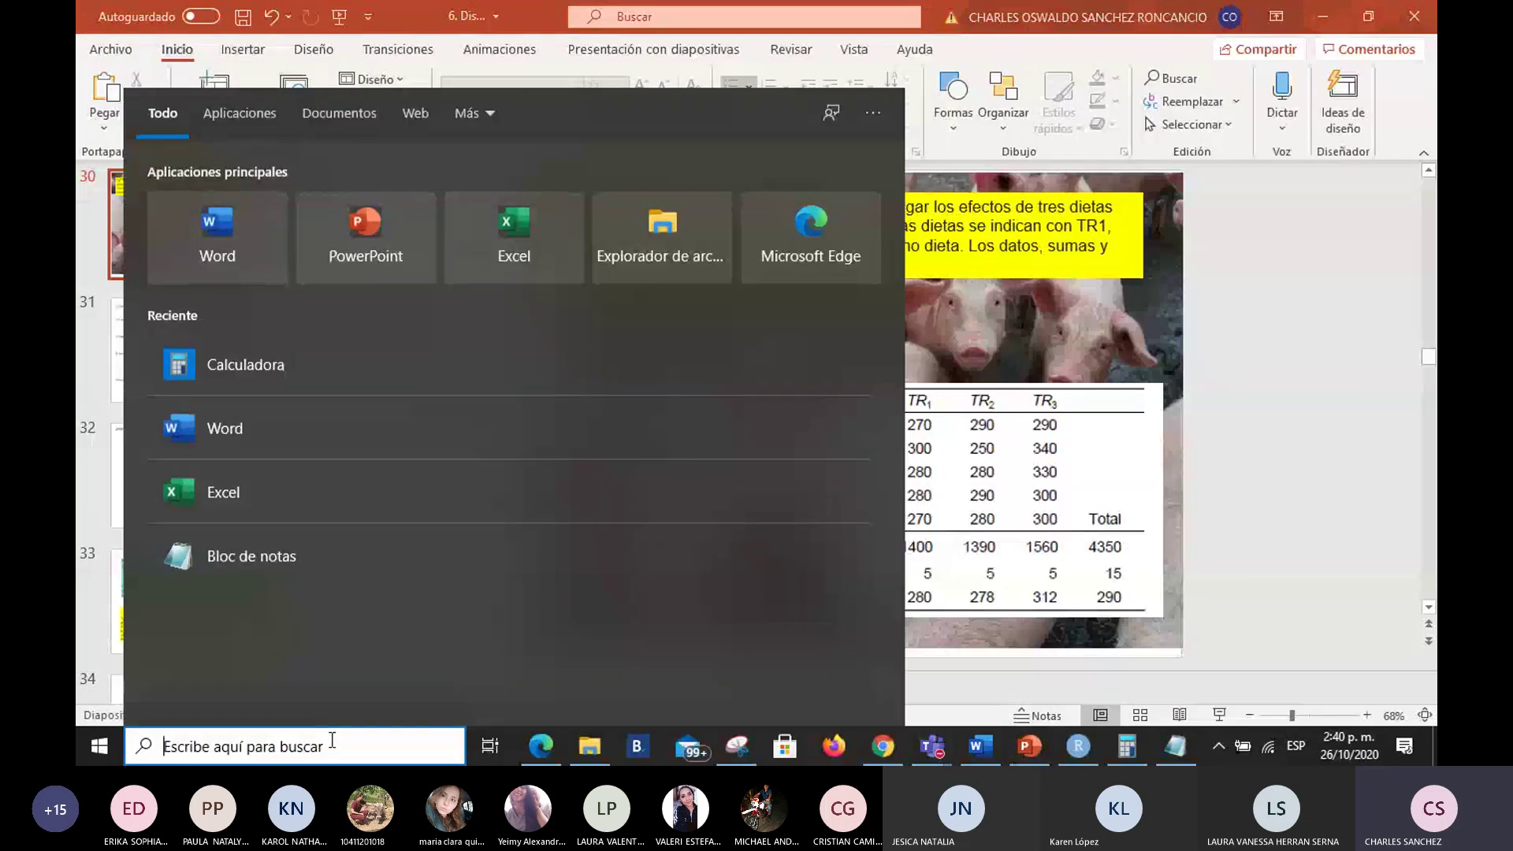
type("ex")
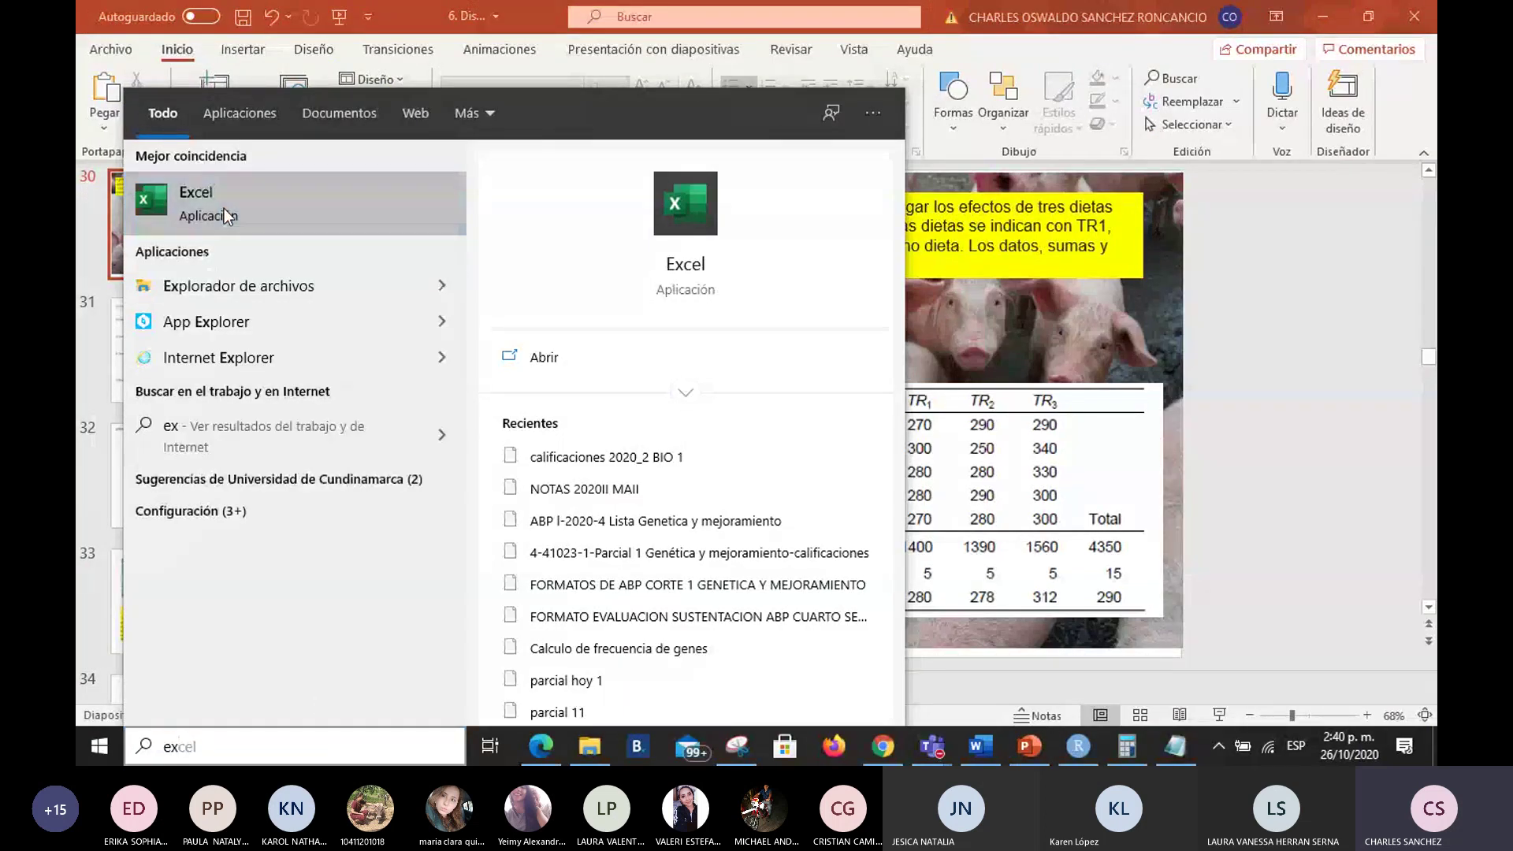
key("Escape")
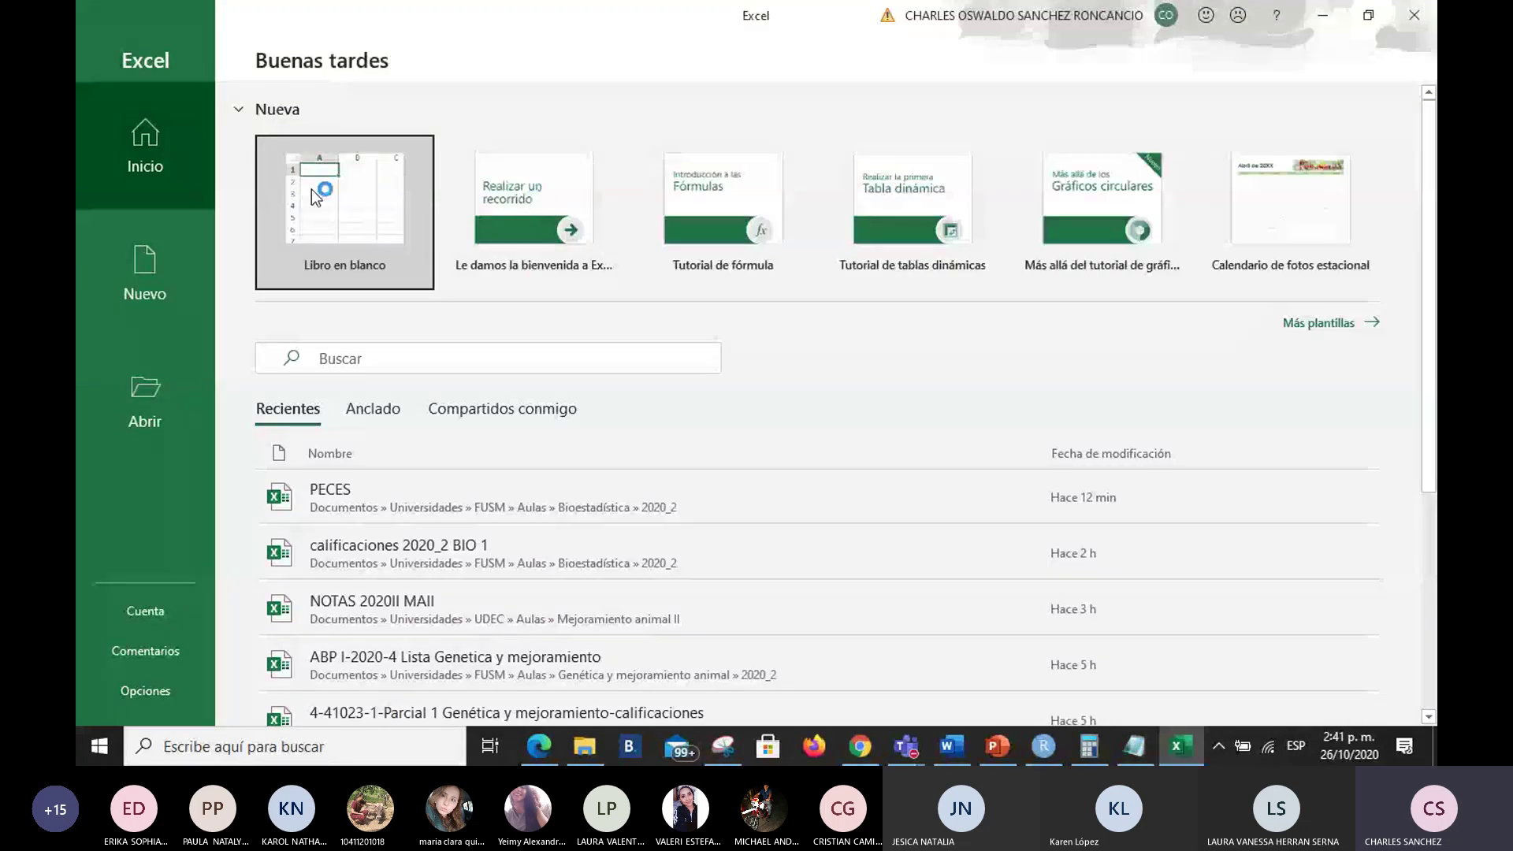
left_click(310, 189)
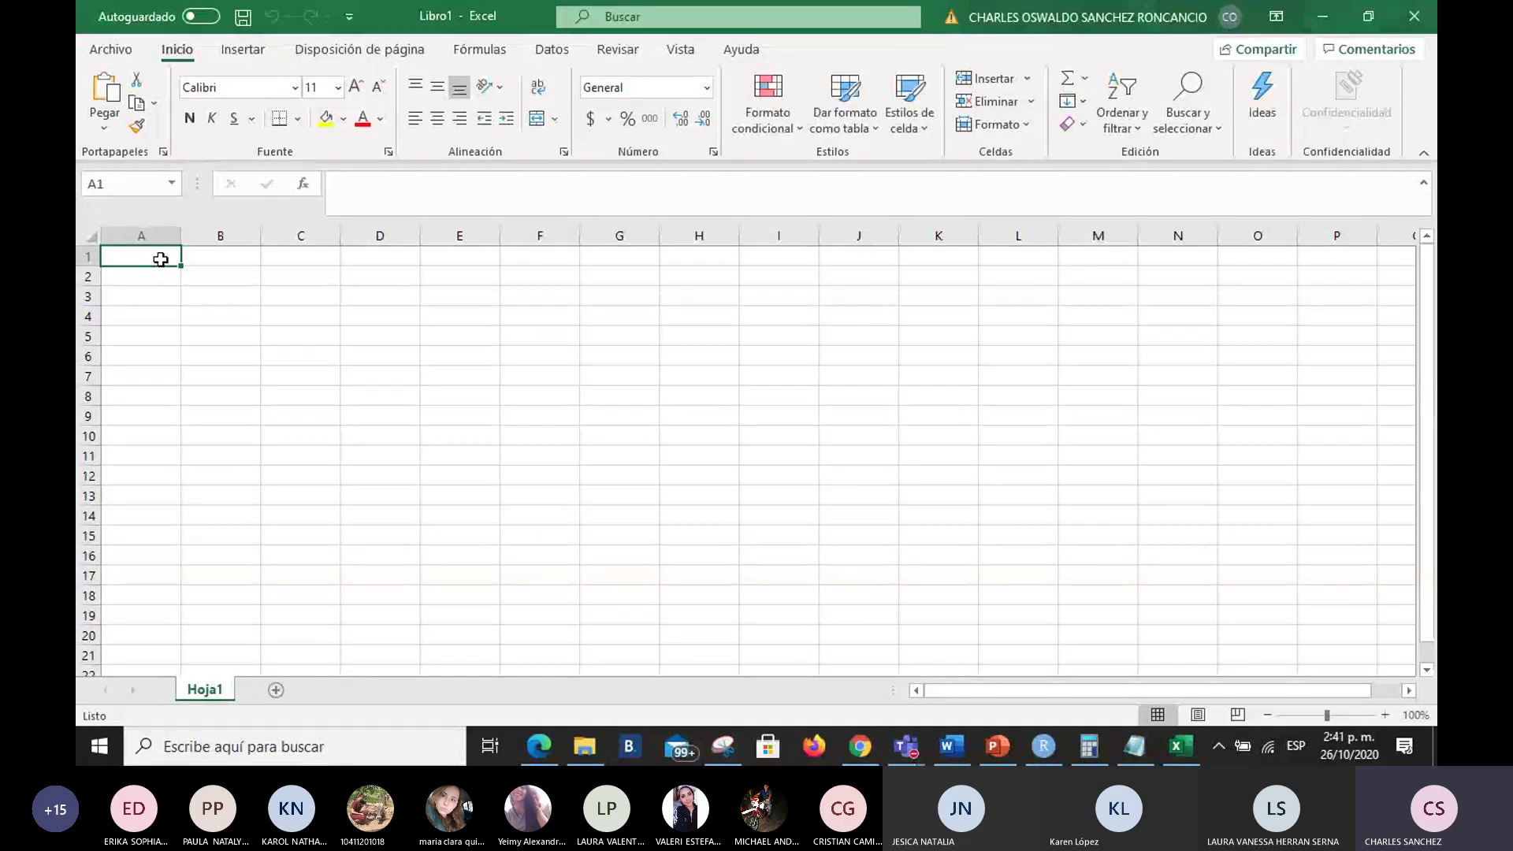
Step: Enter the column headings ttos in cell A1 and pesos in cell B1
type("trata")
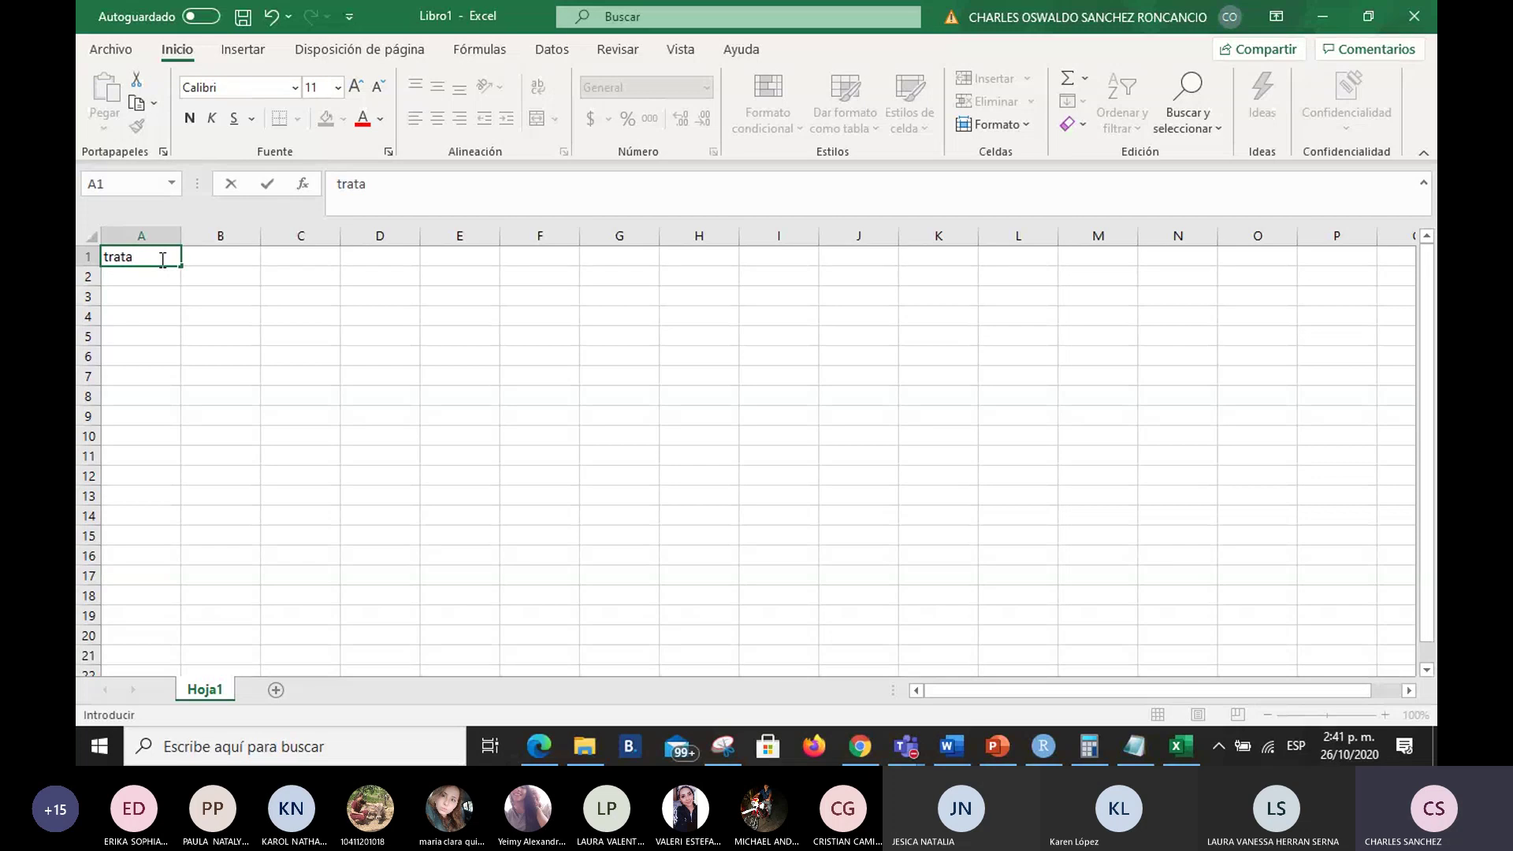
key("BackSpace")
key("BackSpace")
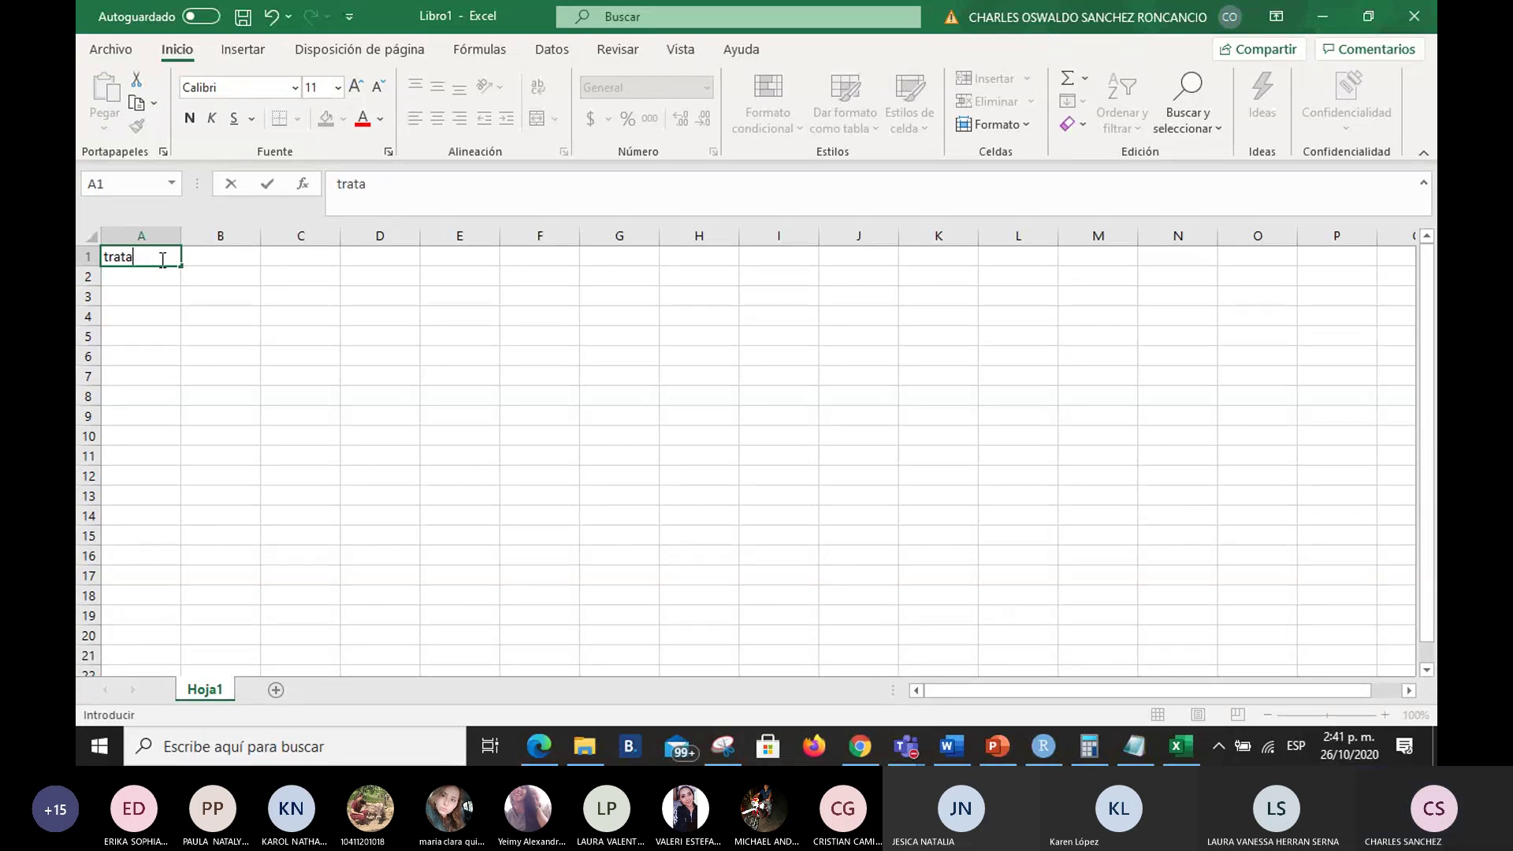
type("i")
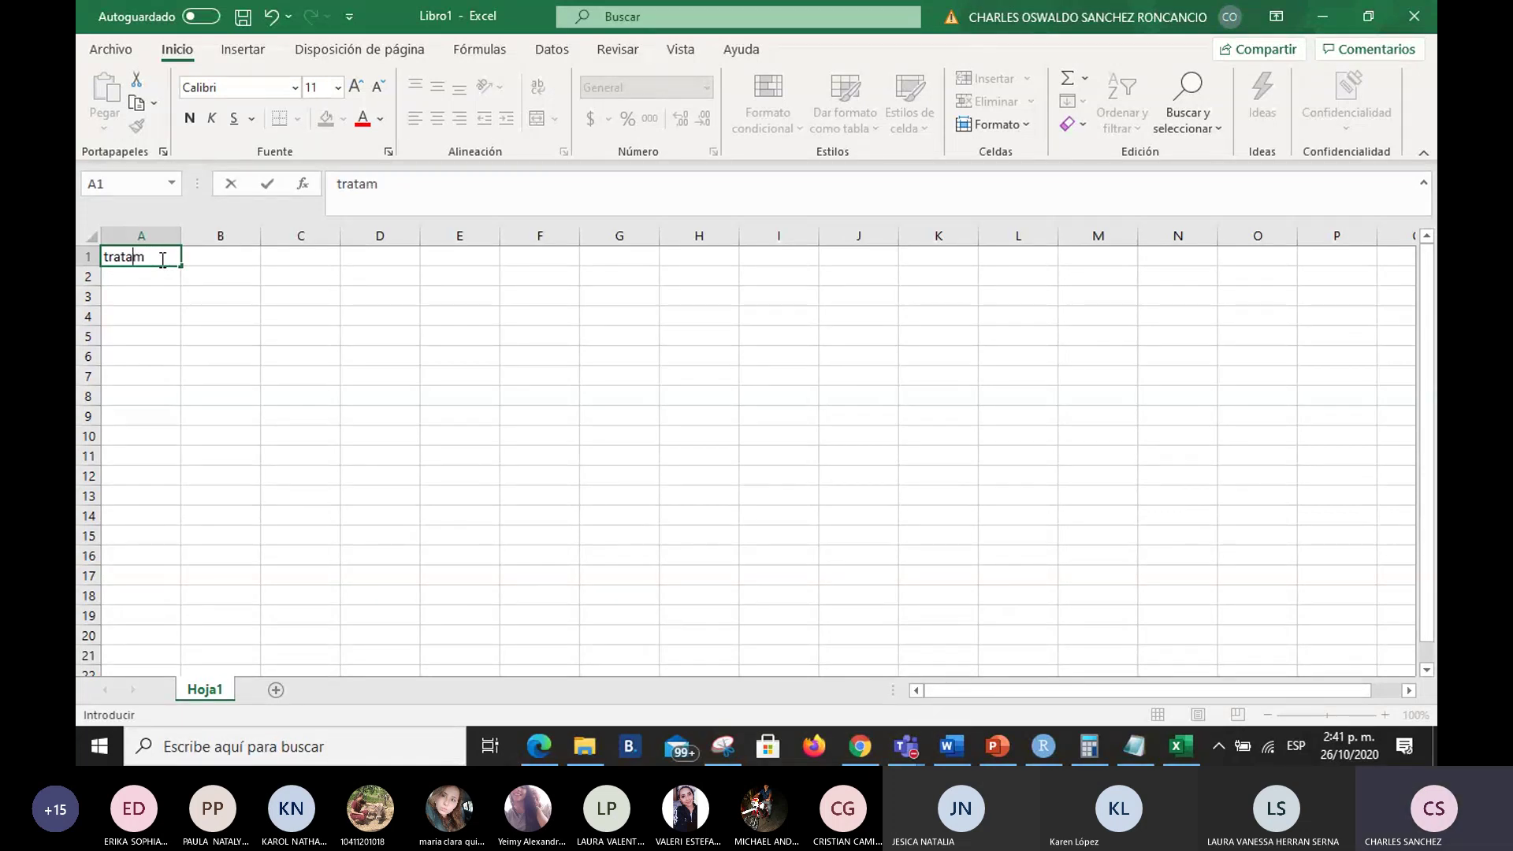
key("BackSpace")
key("BackSpace")
key("BackSpace")
key("BackSpace")
type("os")
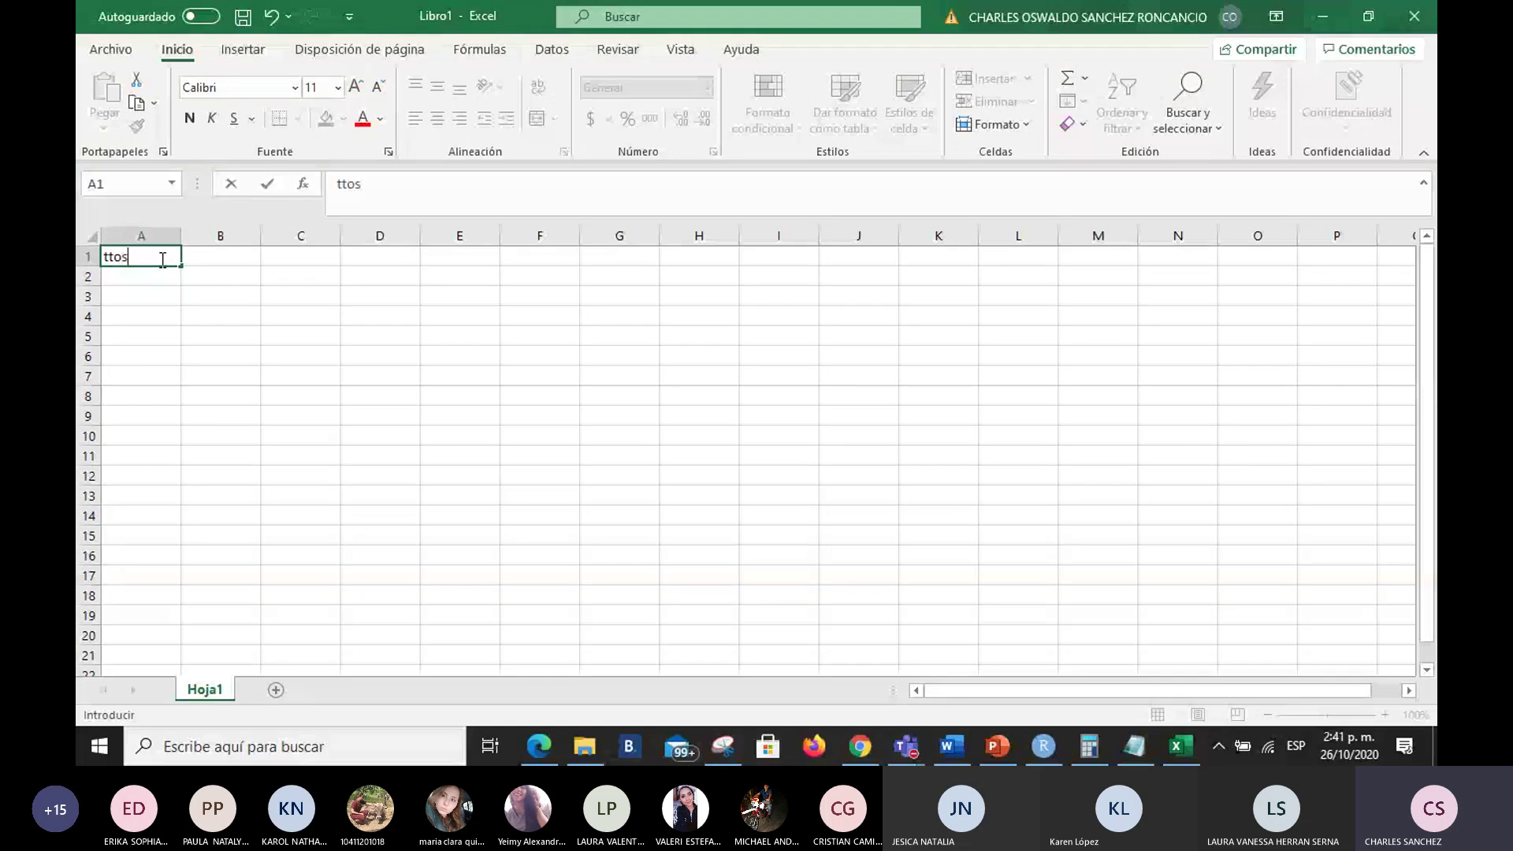
key("Right")
type("pesos")
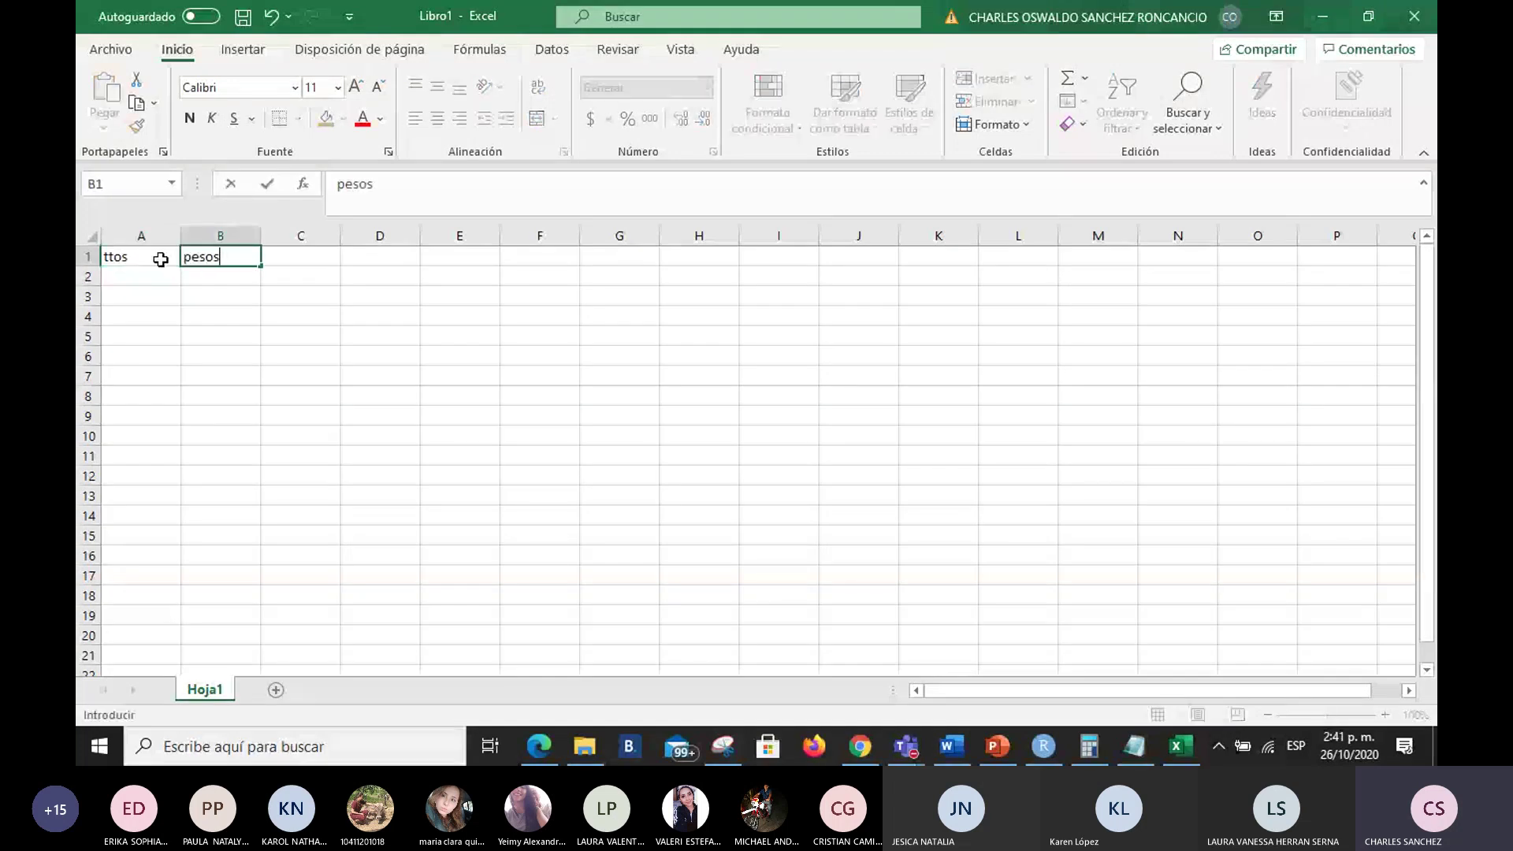
key("Return")
Step: Consult the pig diet slide in PowerPoint, and return to Excel to enter the first treatment label T1 in cell A2
key("alt+Tab")
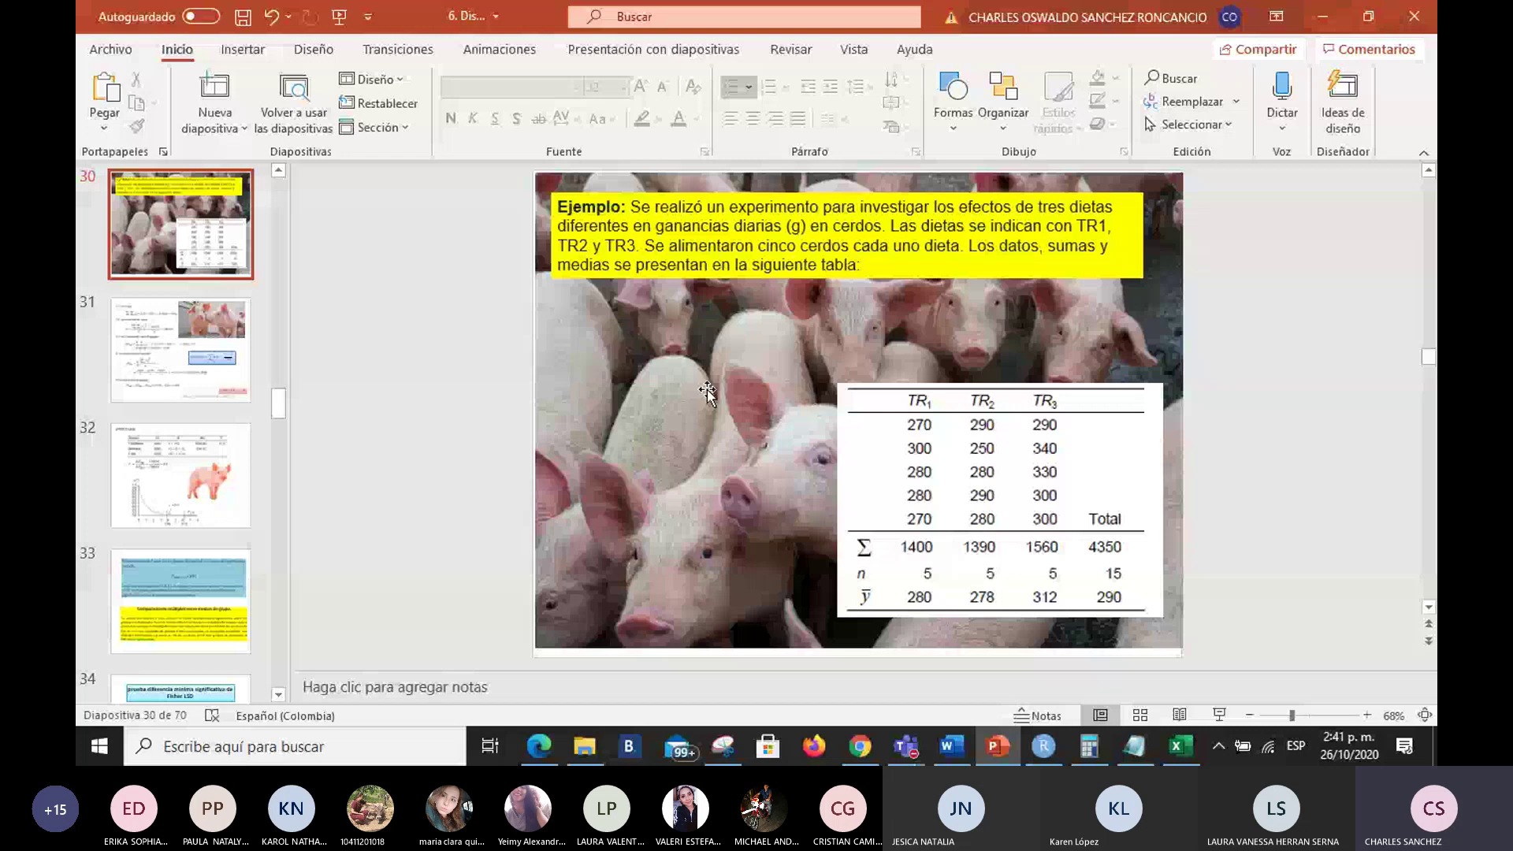
scroll(707, 389, "up", 1)
scroll(973, 455, "down", 1)
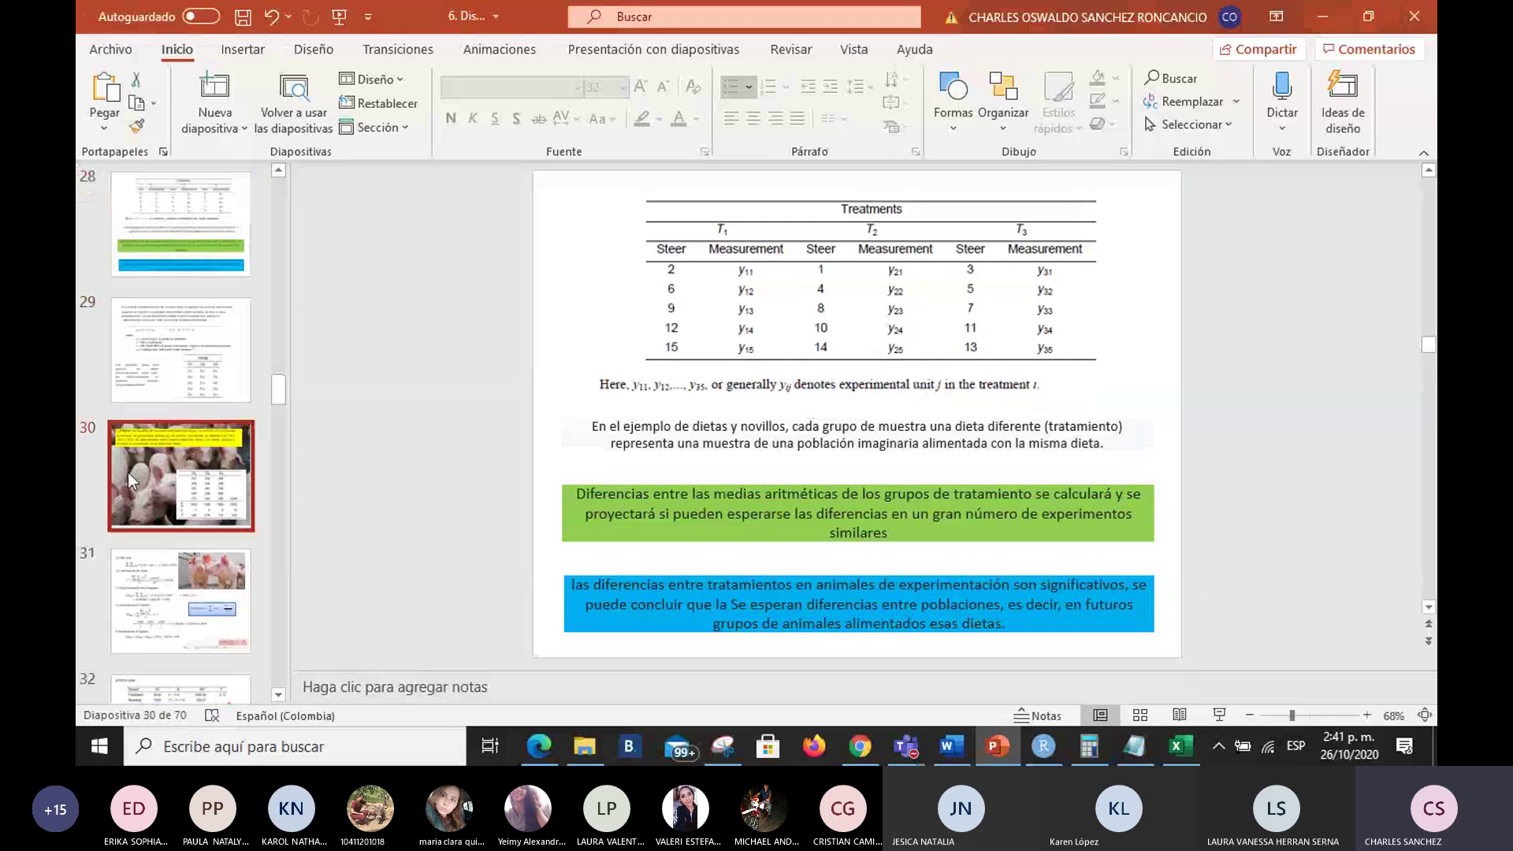
key("alt+Tab")
key("BackSpace")
type("1")
key("Return")
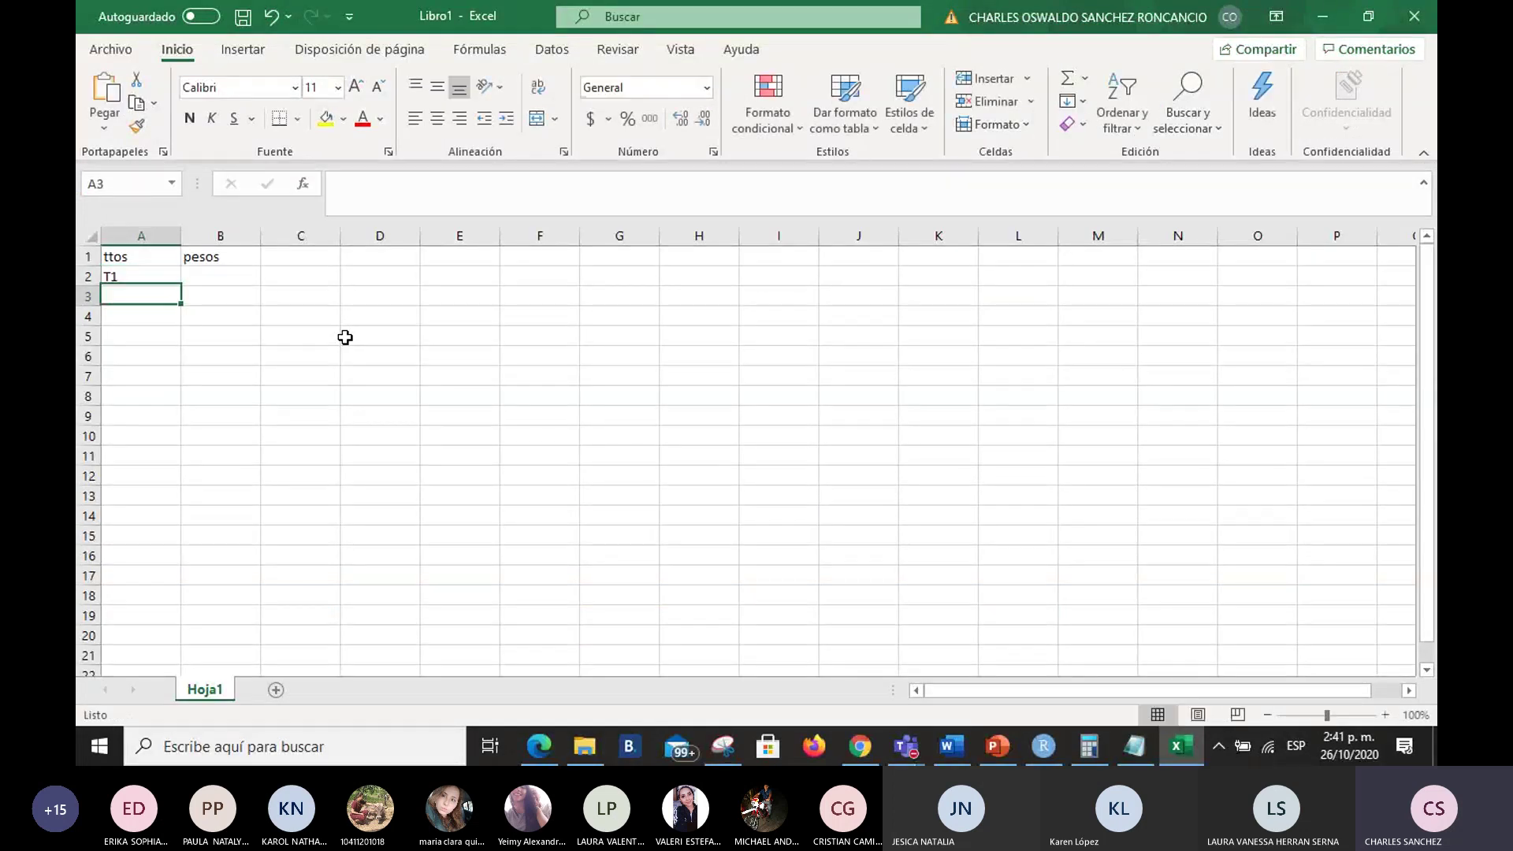
Step: Repeat the treatment label T1 in cells A3 to A6
type("T1")
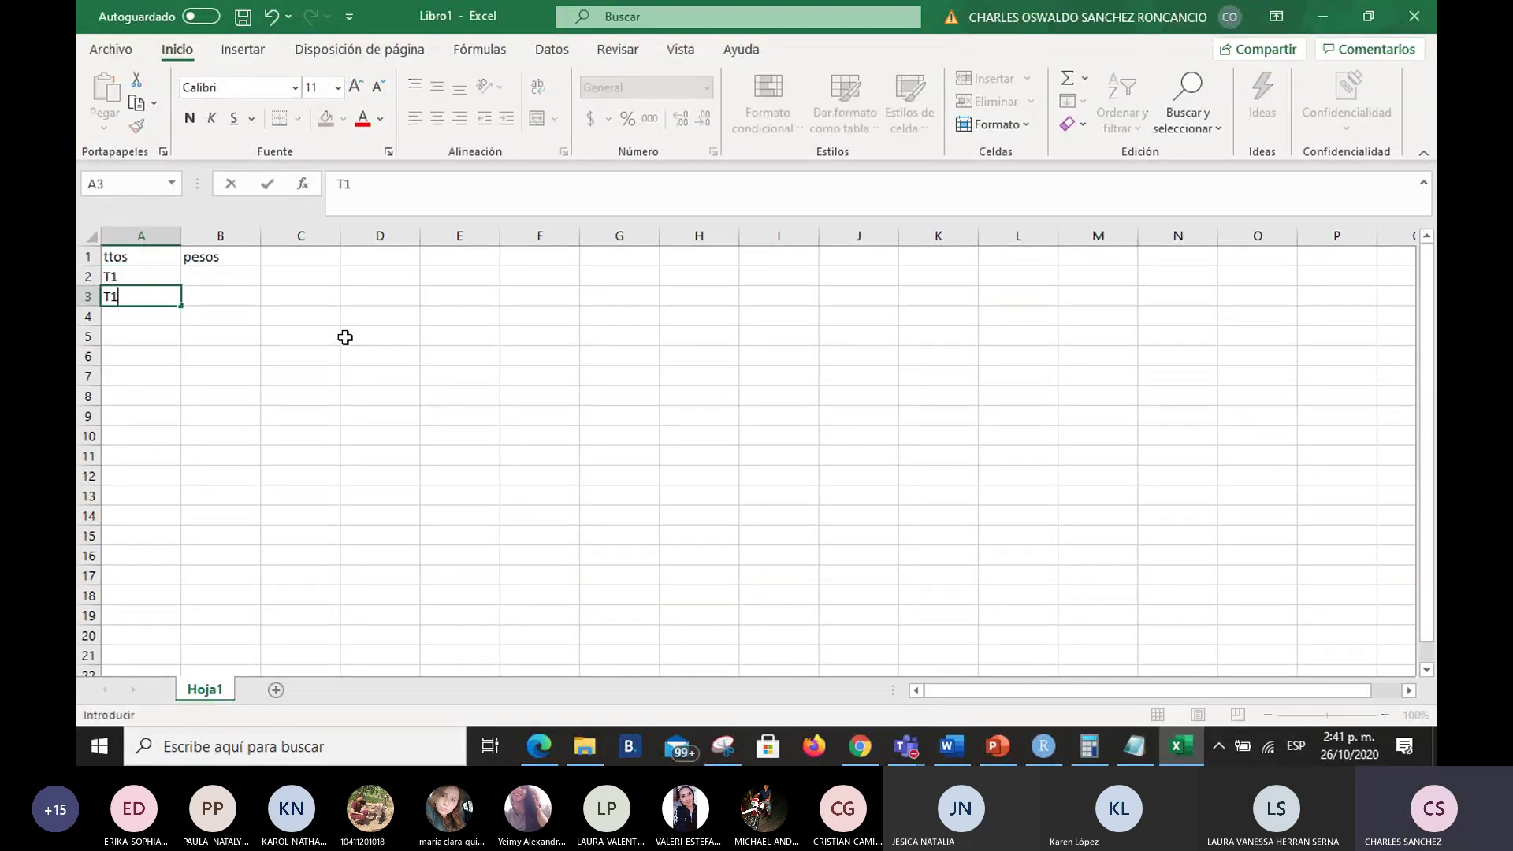
key("Return")
type("t1")
key("Return")
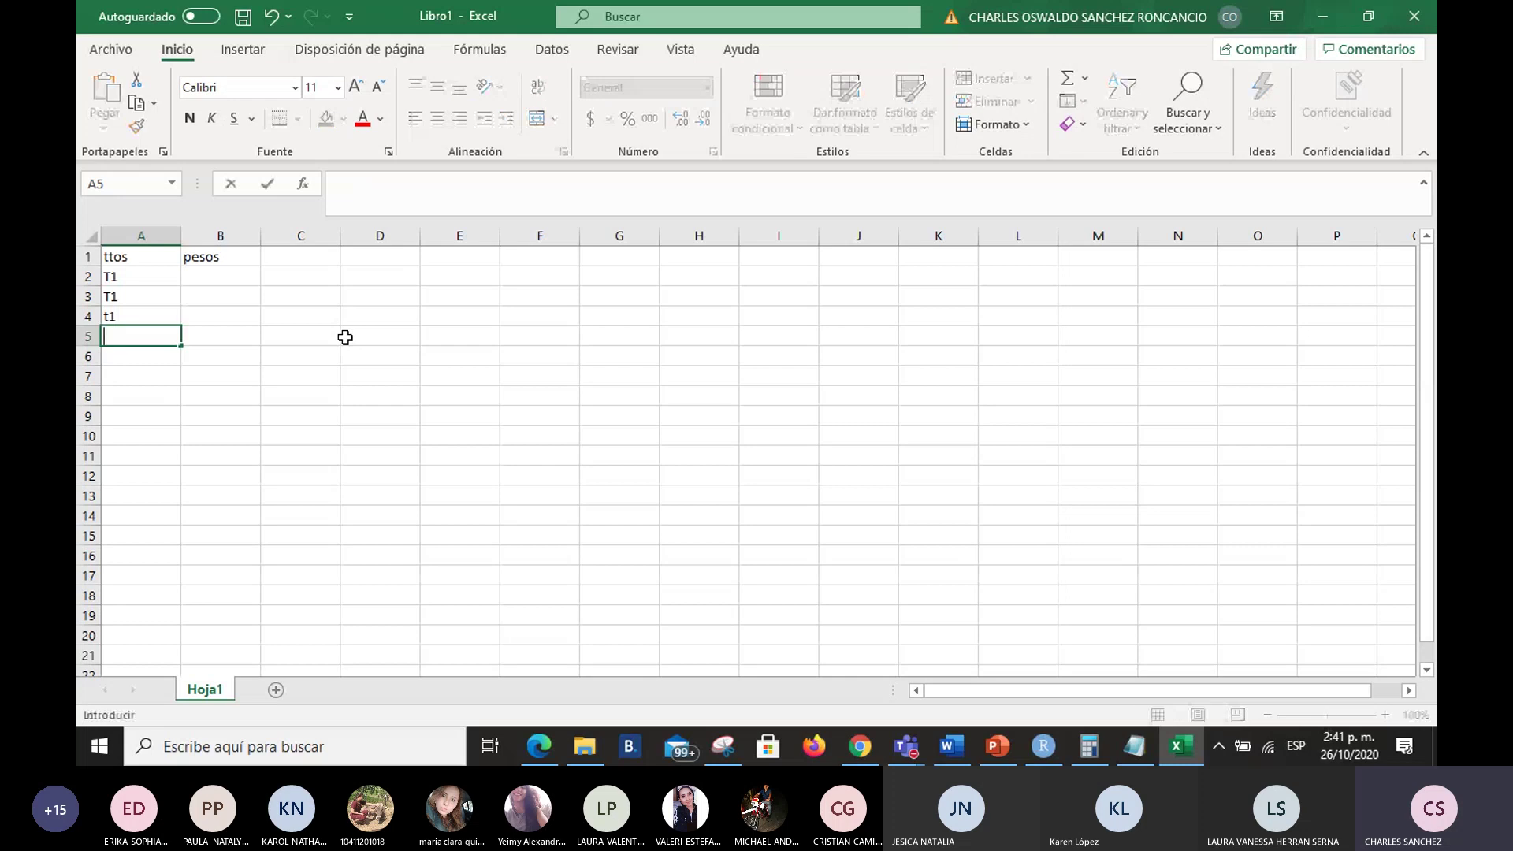
key("Up")
key("Caps_Lock")
type("T")
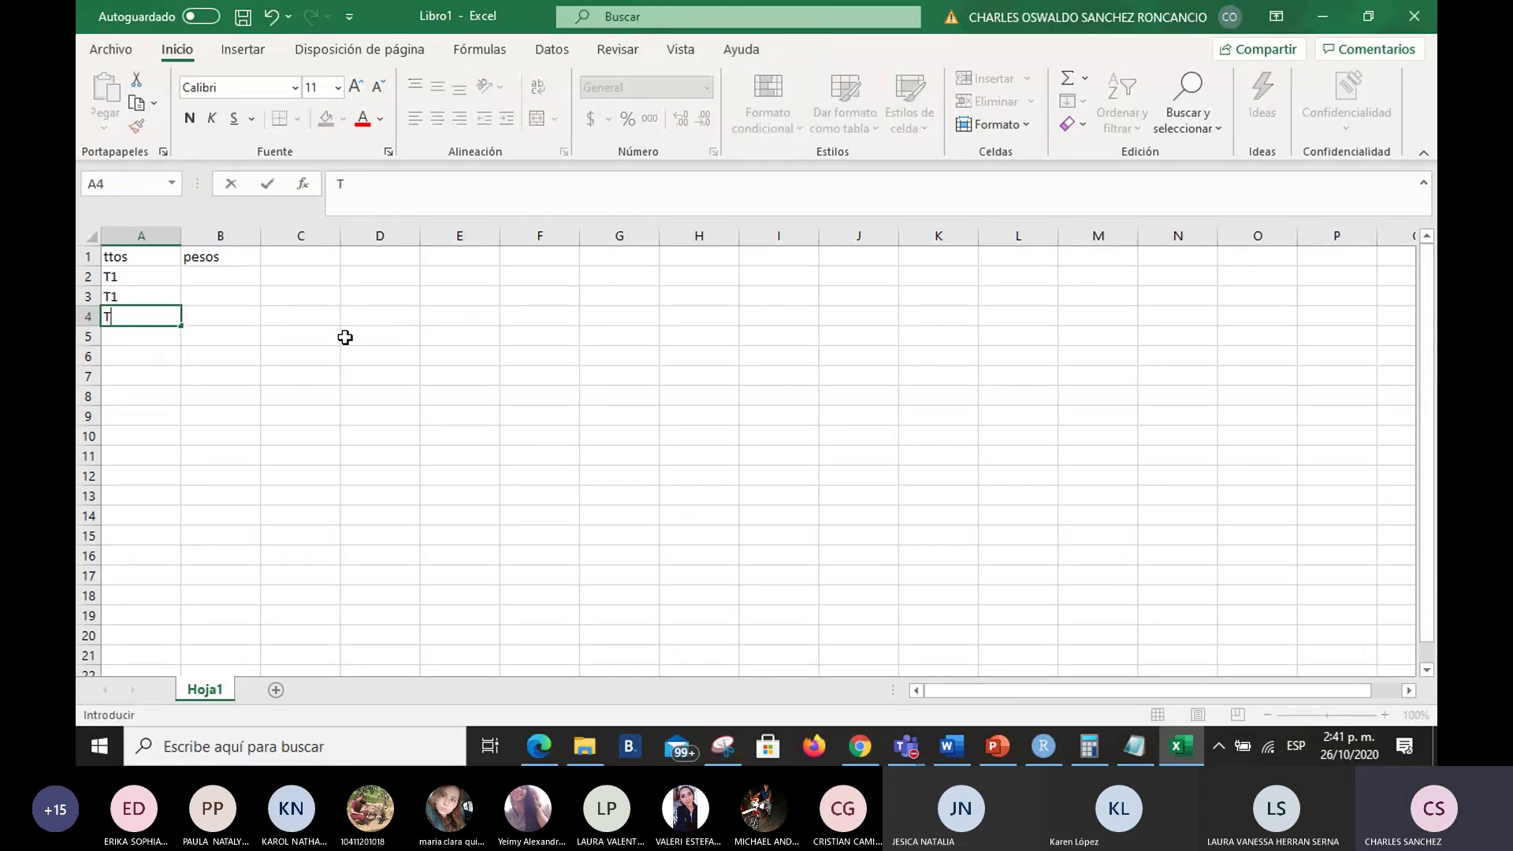
type("1")
left_click_drag(160, 276, 159, 380)
left_click(159, 381)
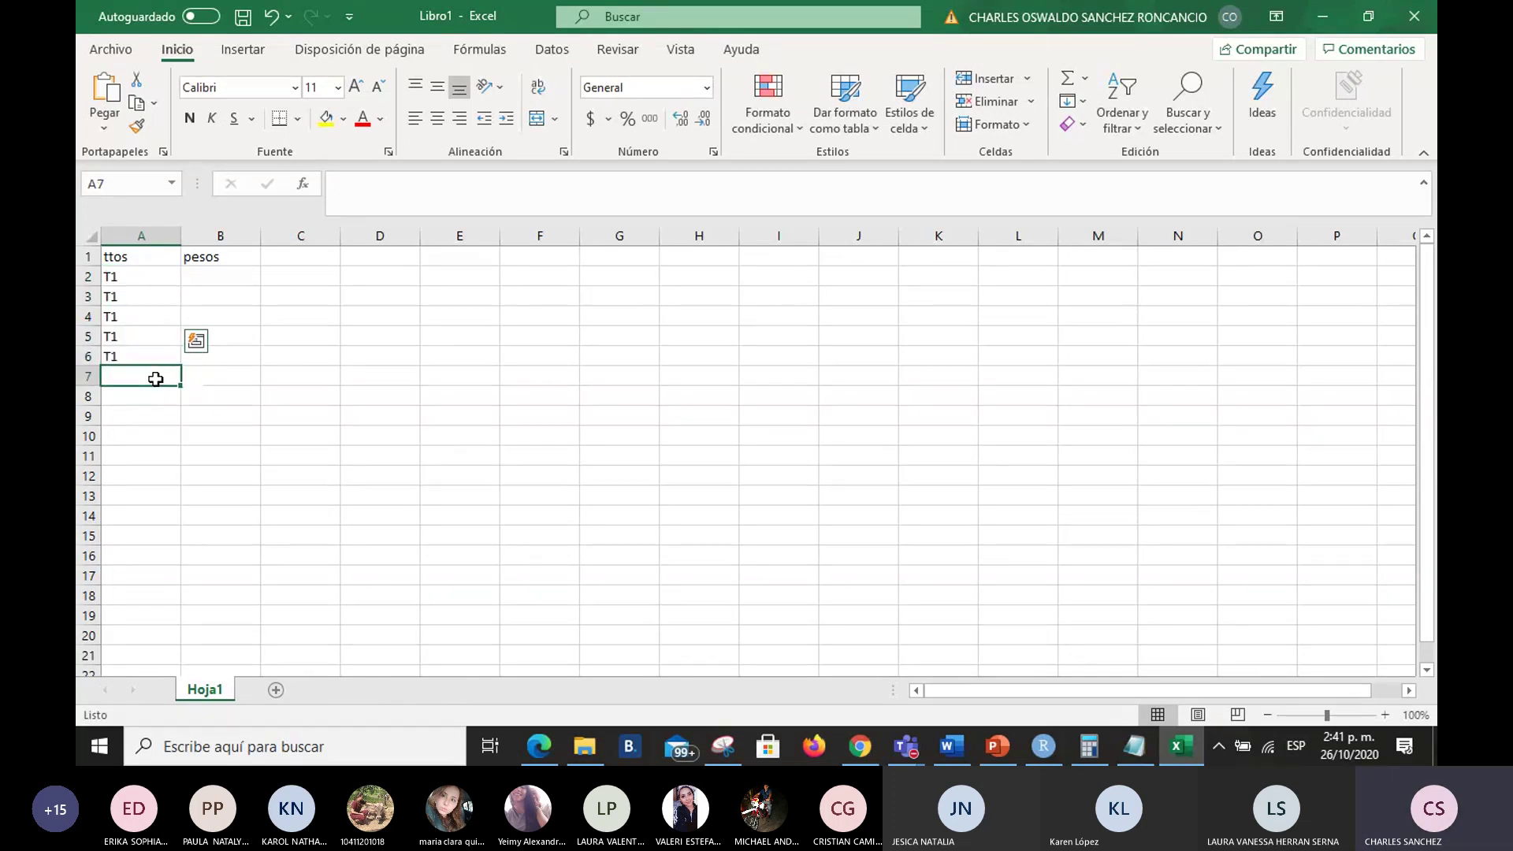
Step: Enter the treatment label T2 in cell A7 and fill it down to A11
type("T2")
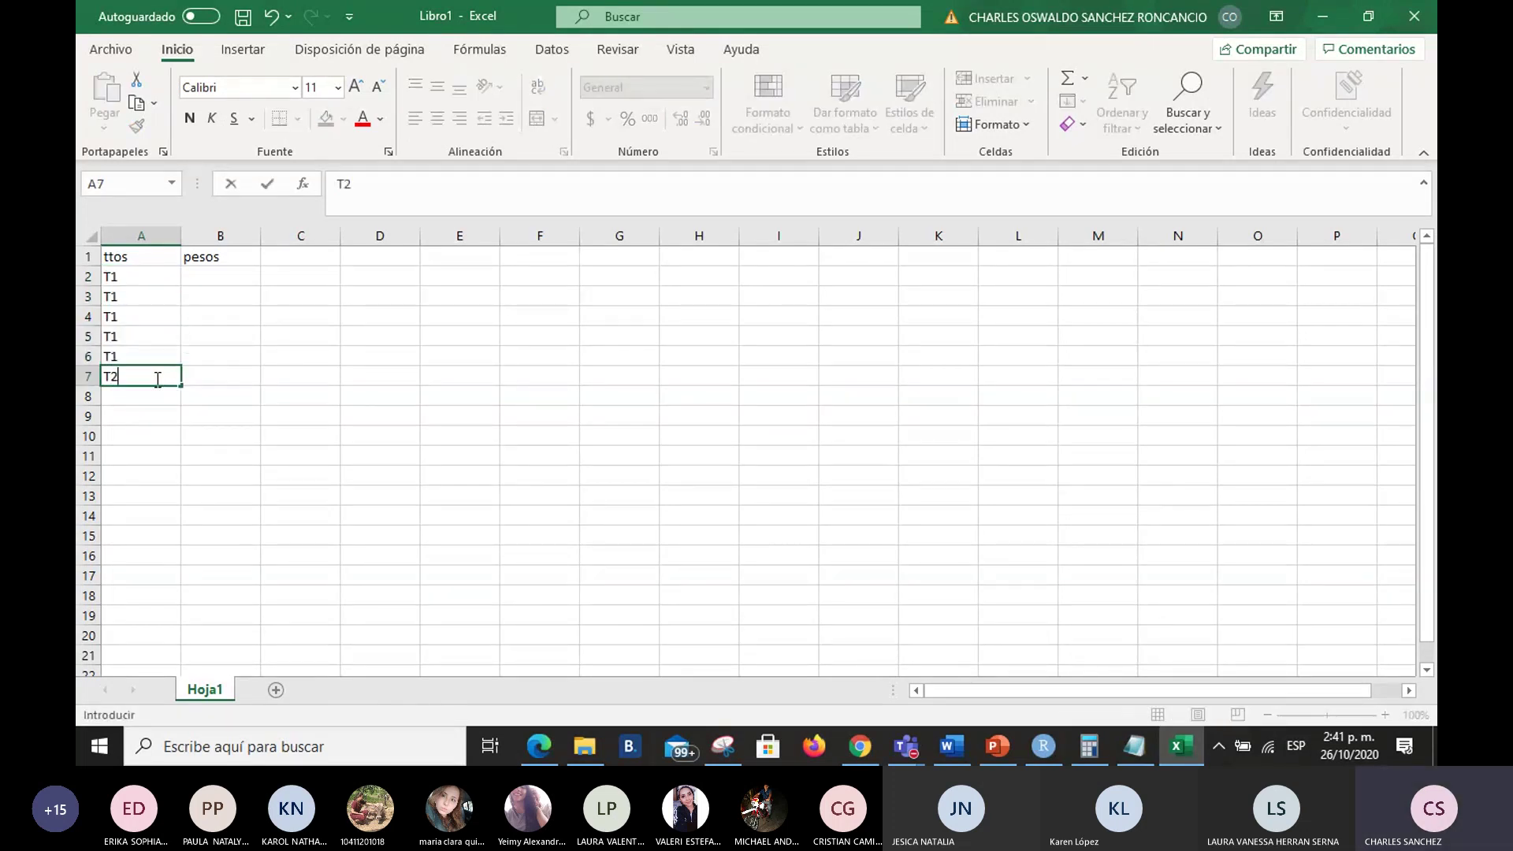
left_click(143, 395)
type("T")
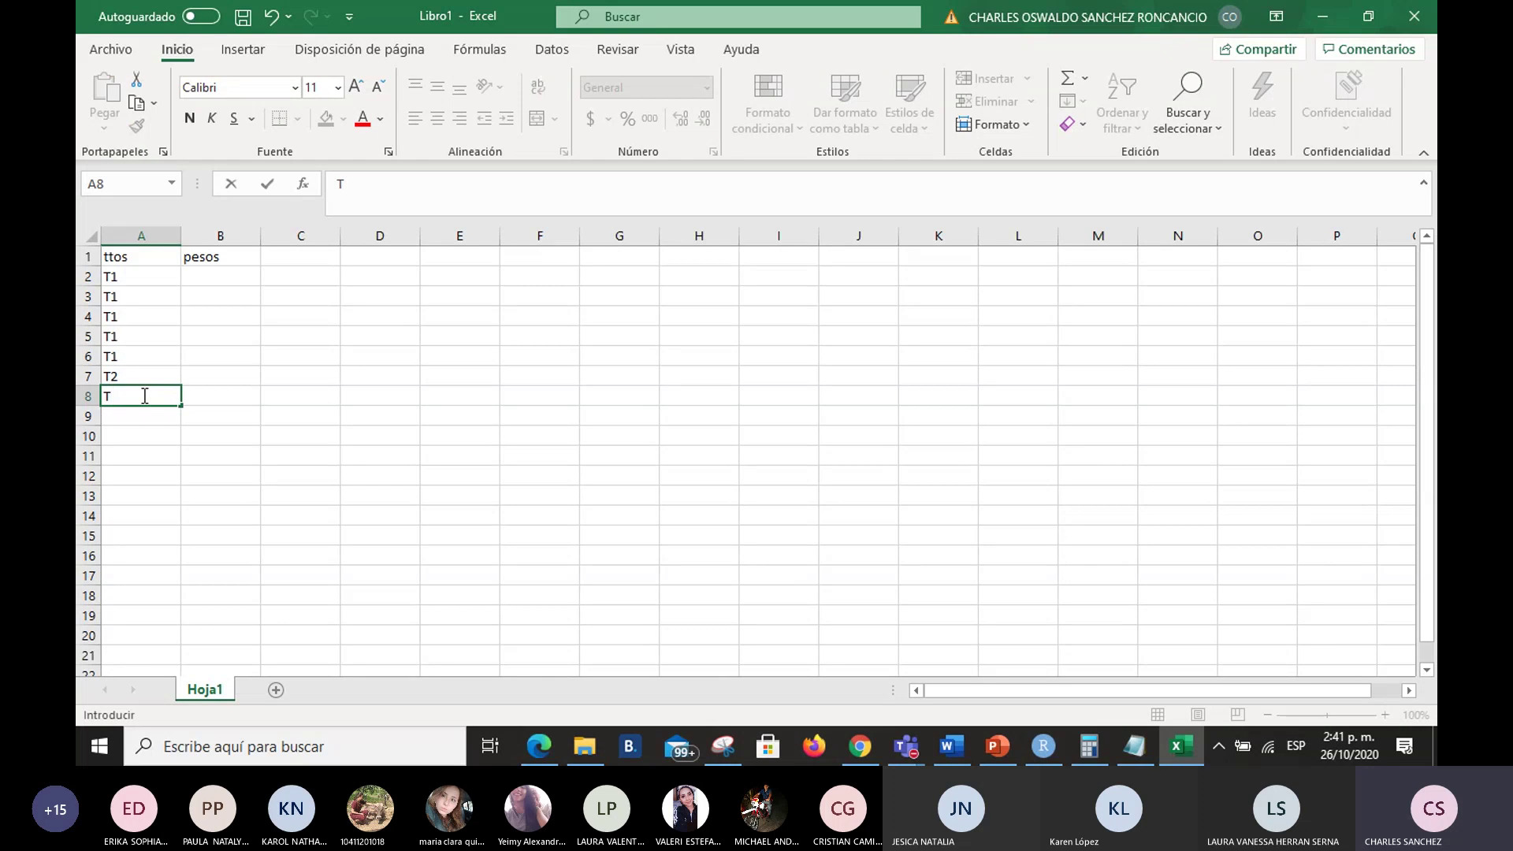
key("Escape")
left_click_drag(180, 386, 158, 471)
Step: Enter the treatment label T3 in cells A12 and A13, and fill it down to A16
left_click(158, 473)
type("T3")
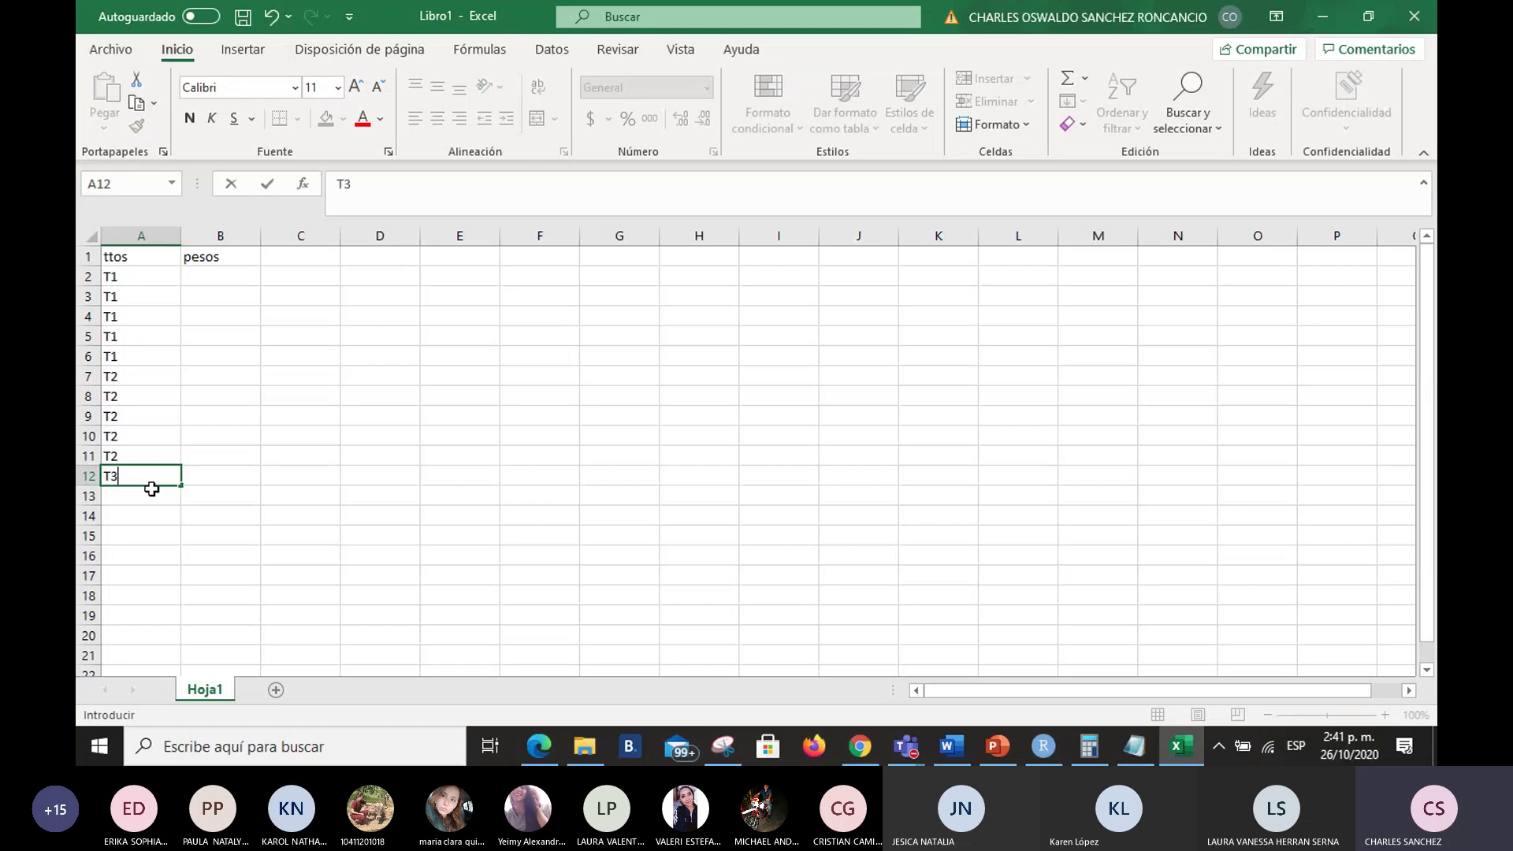
key("Return")
type("T")
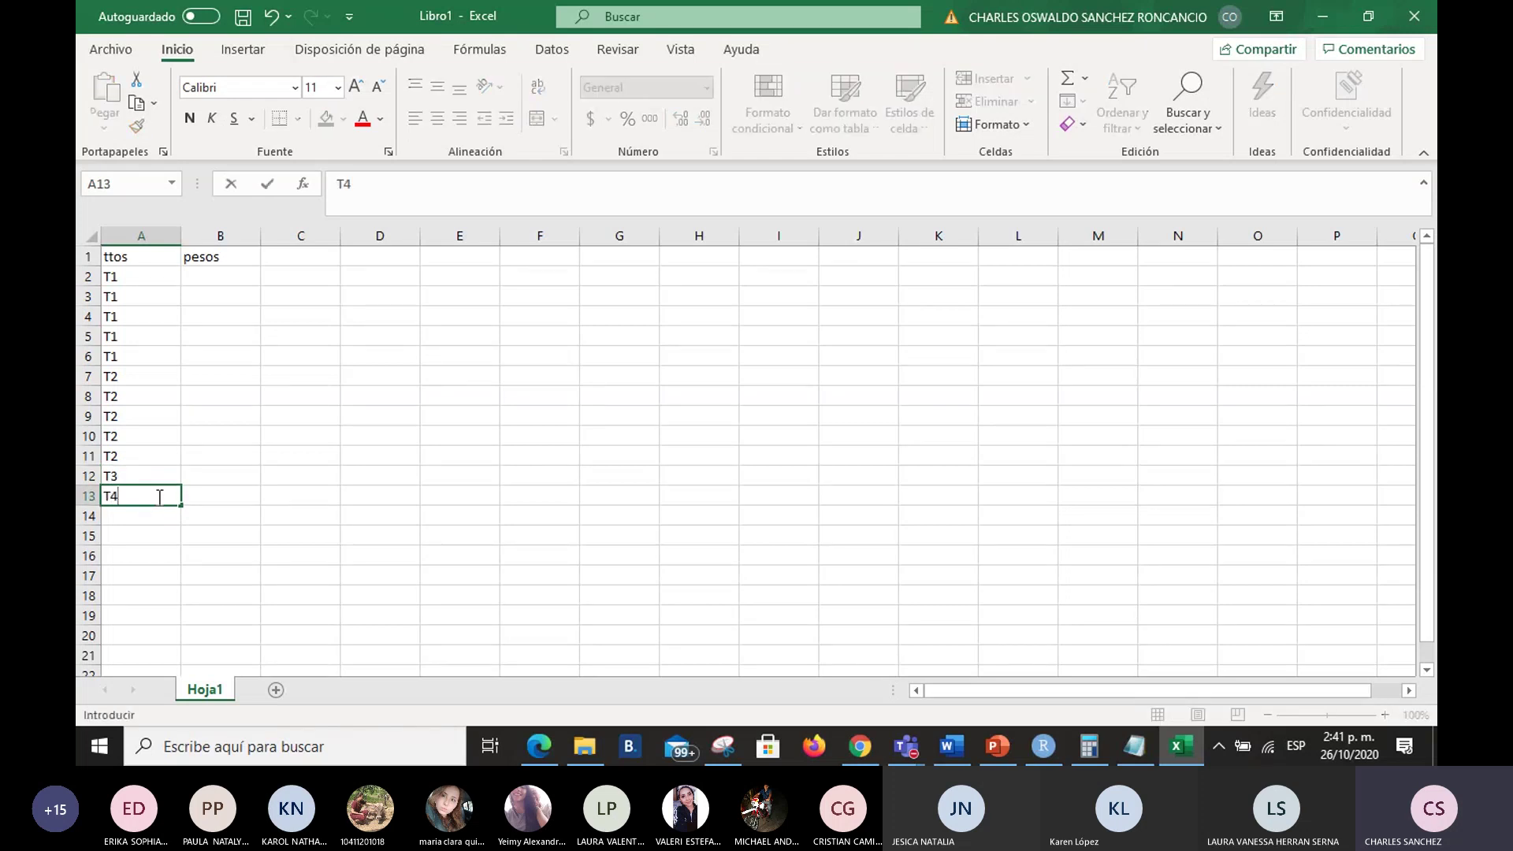
type("3")
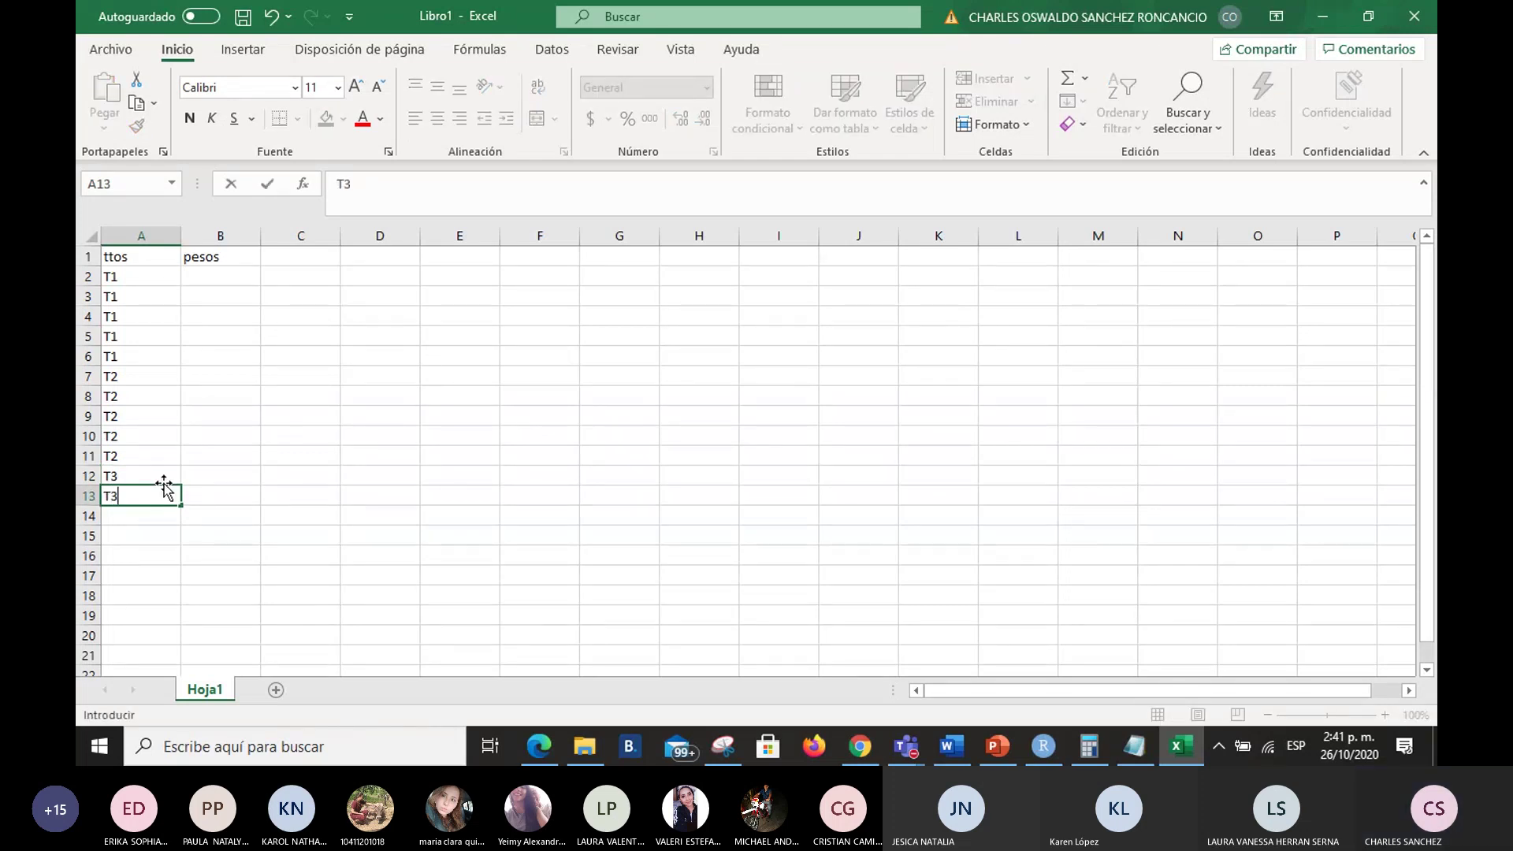
left_click_drag(160, 479, 168, 558)
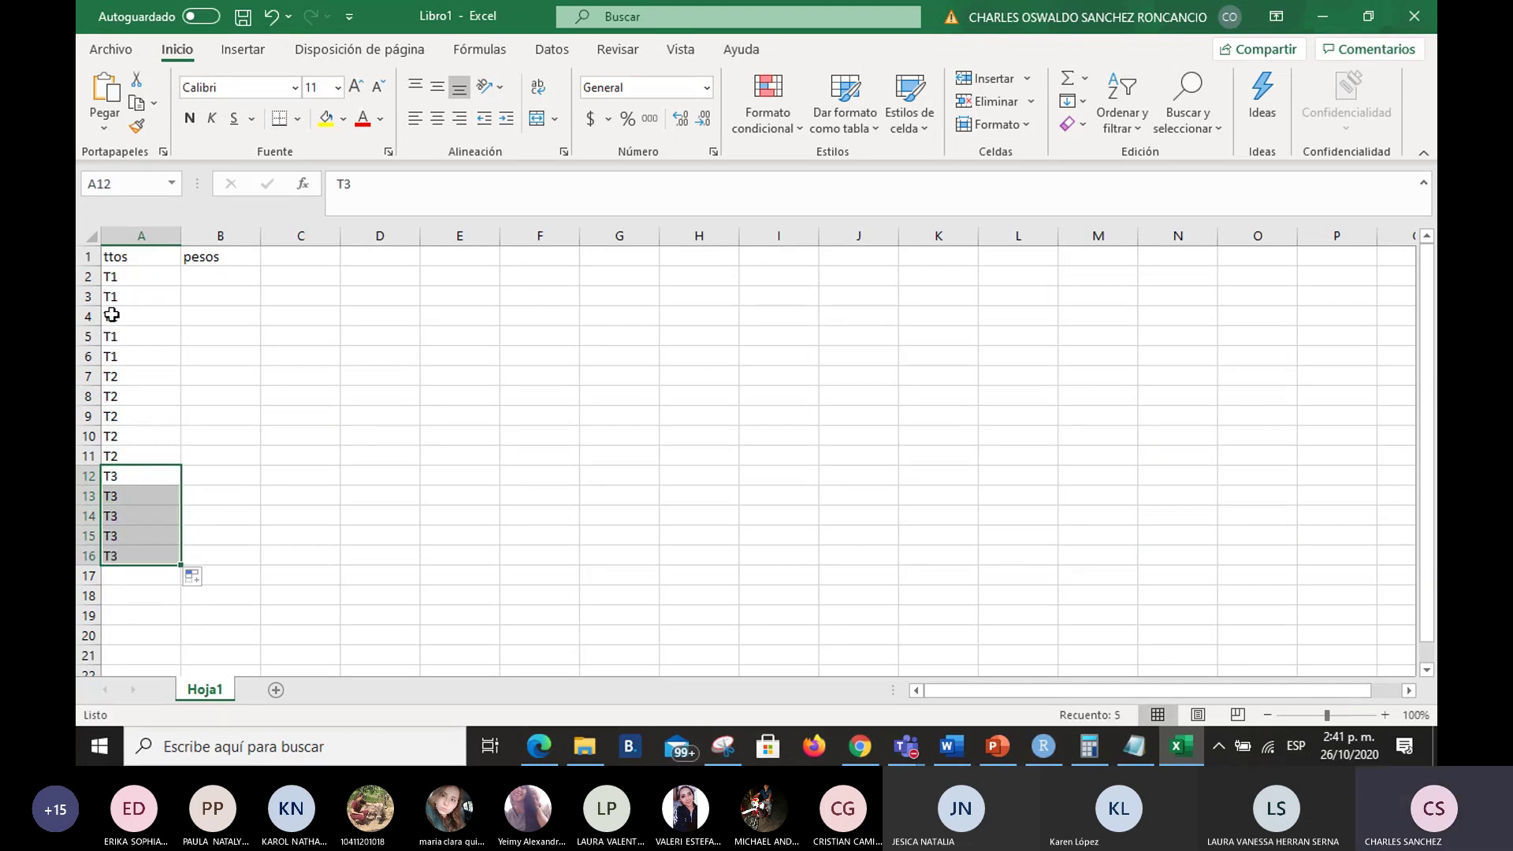
Step: Center the contents of columns A and B horizontally
left_click_drag(138, 236, 220, 236)
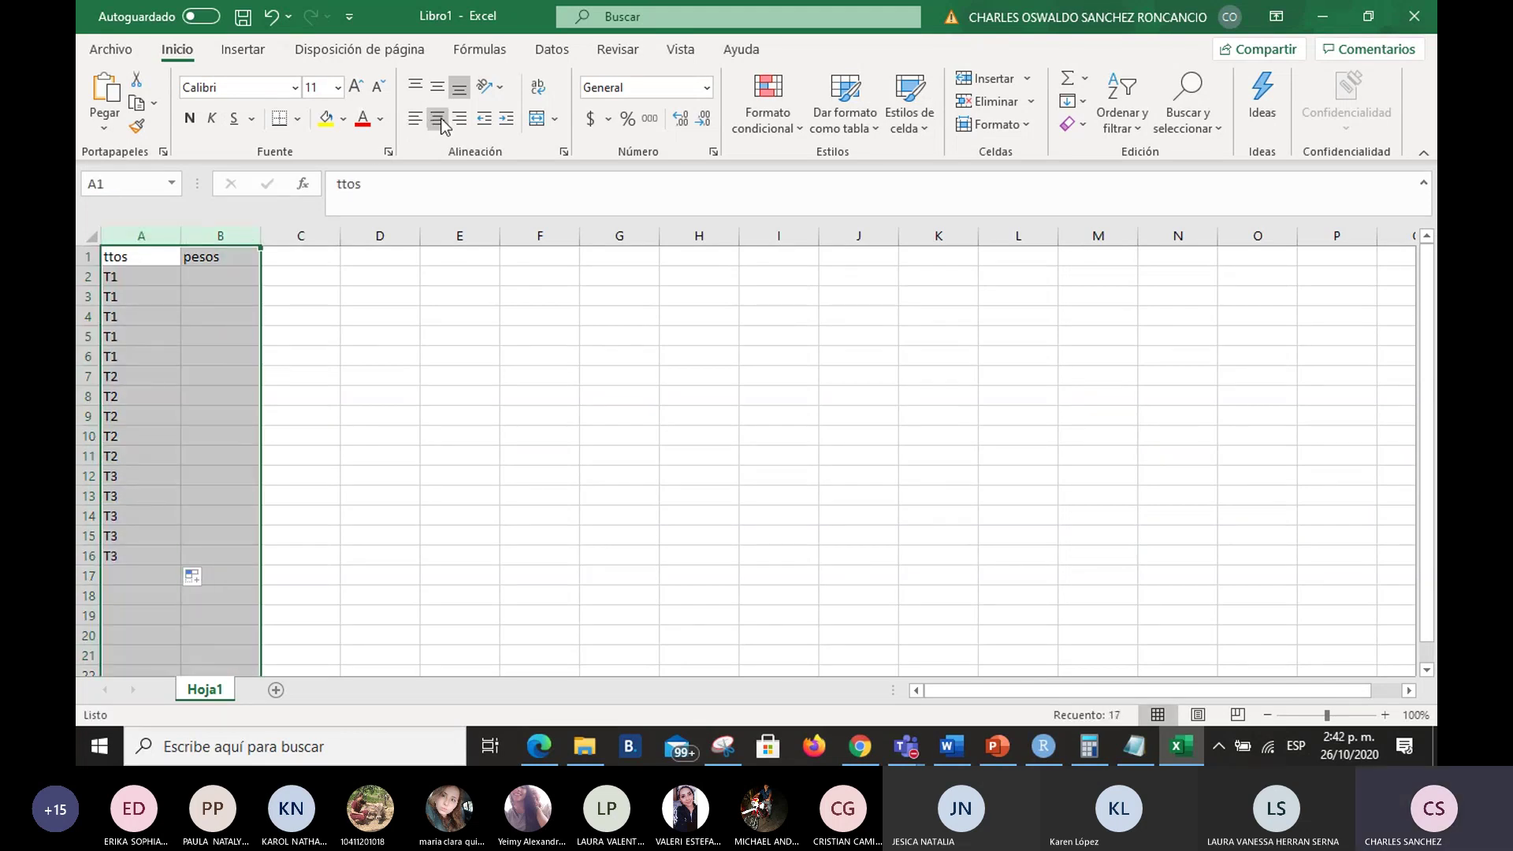
left_click(220, 297)
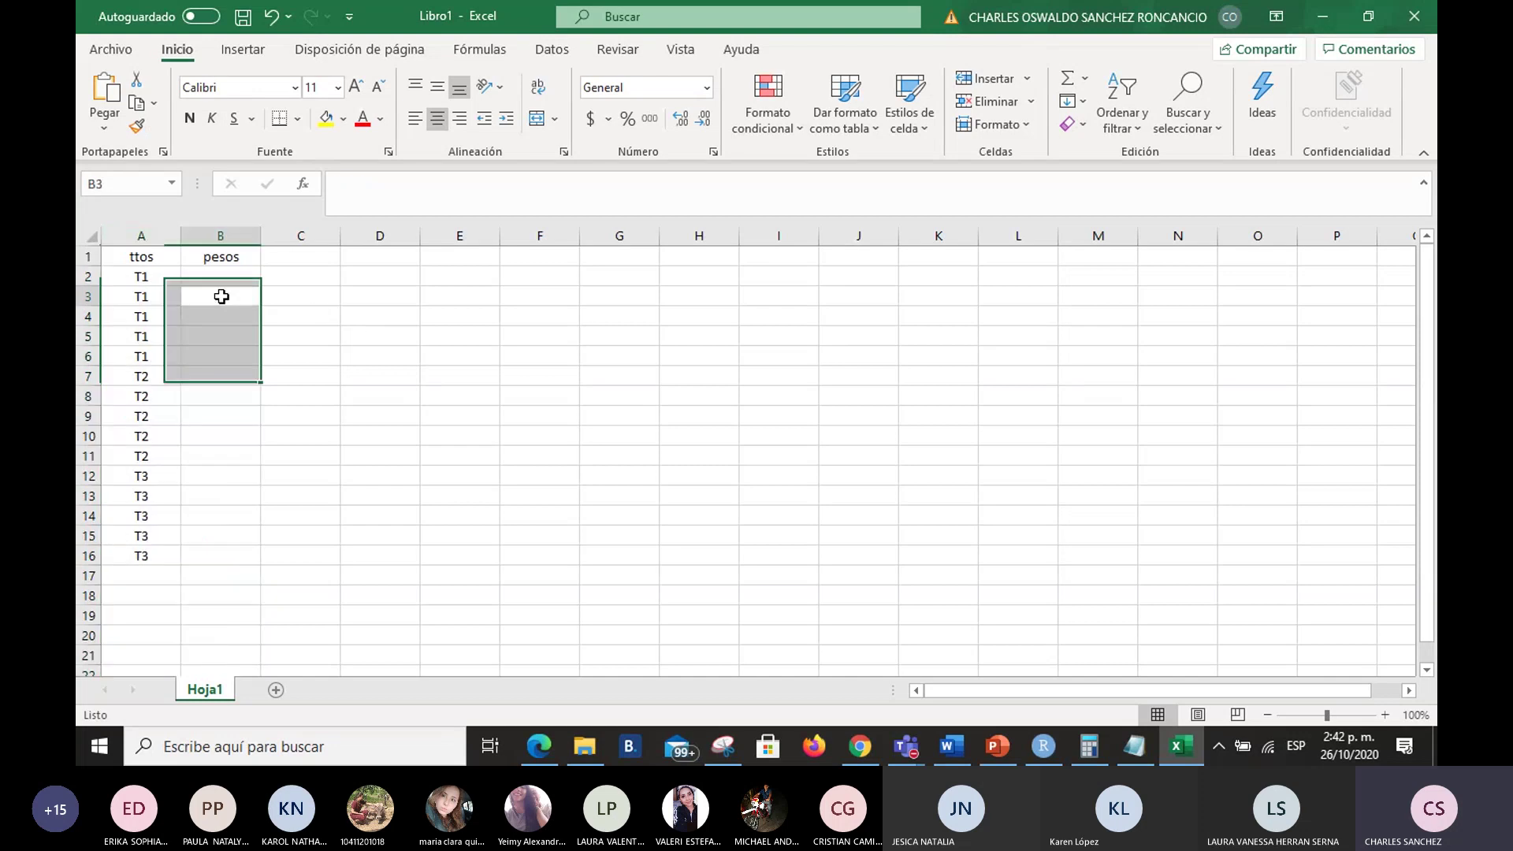
left_click_drag(146, 282, 126, 555)
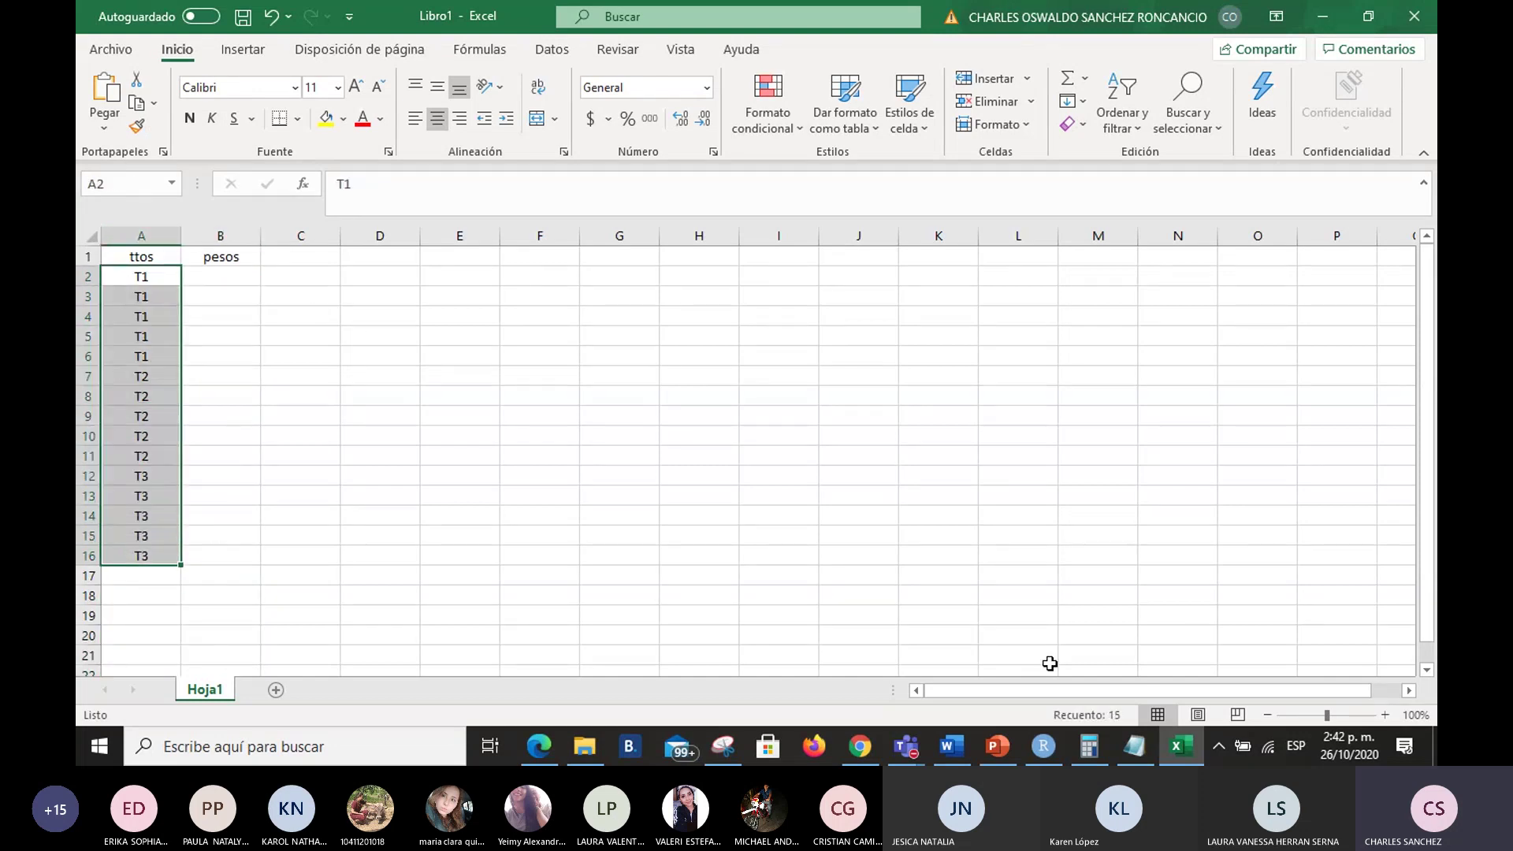
Step: Enter the first two TR1 weights from the pig diet slide, 270 in B2 and 300 in B3
key("alt+Tab")
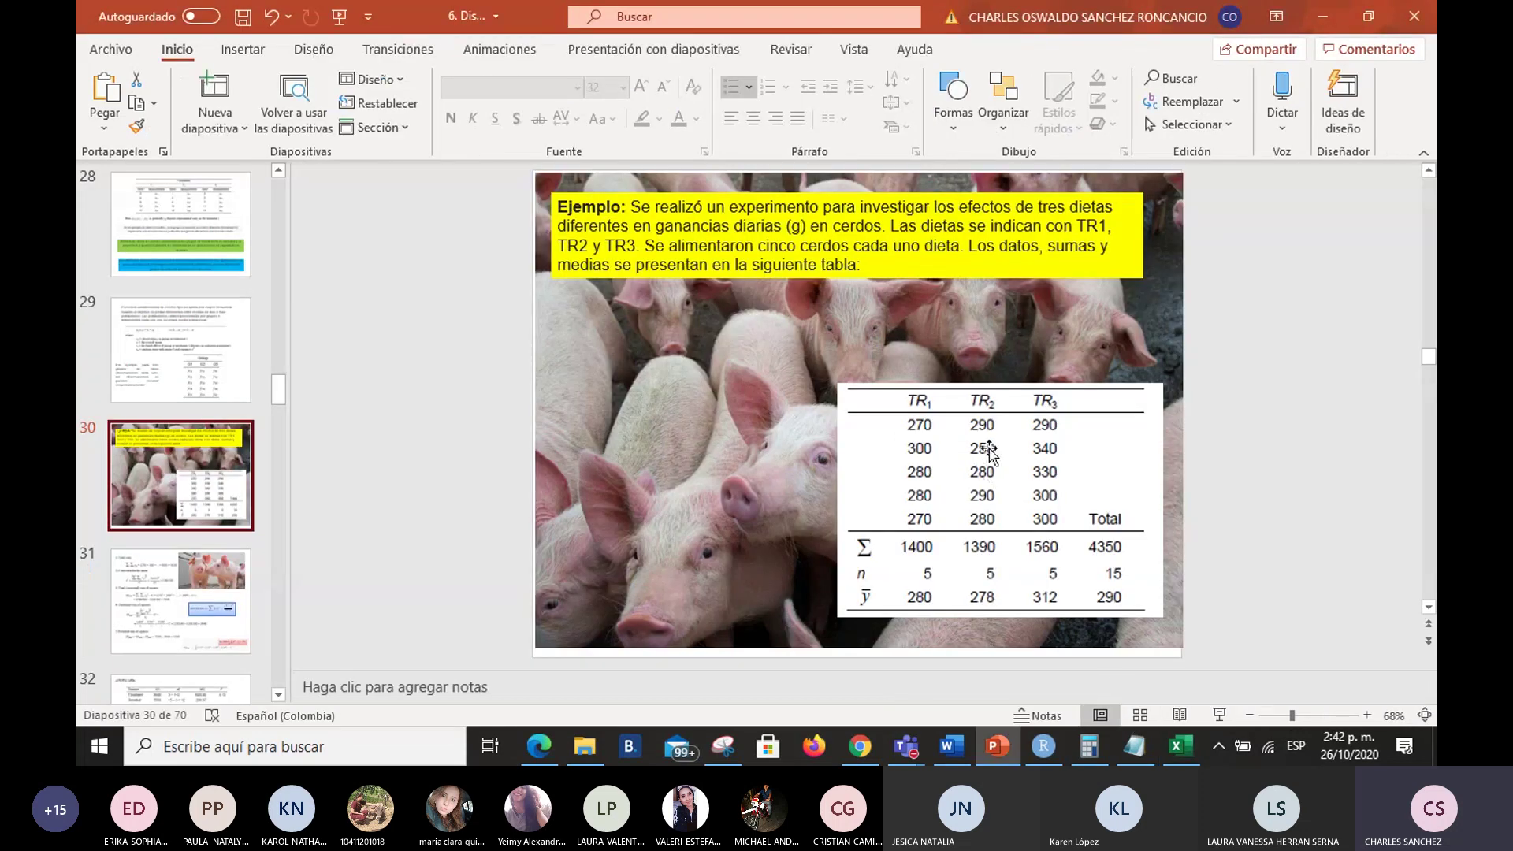
key("alt+Tab")
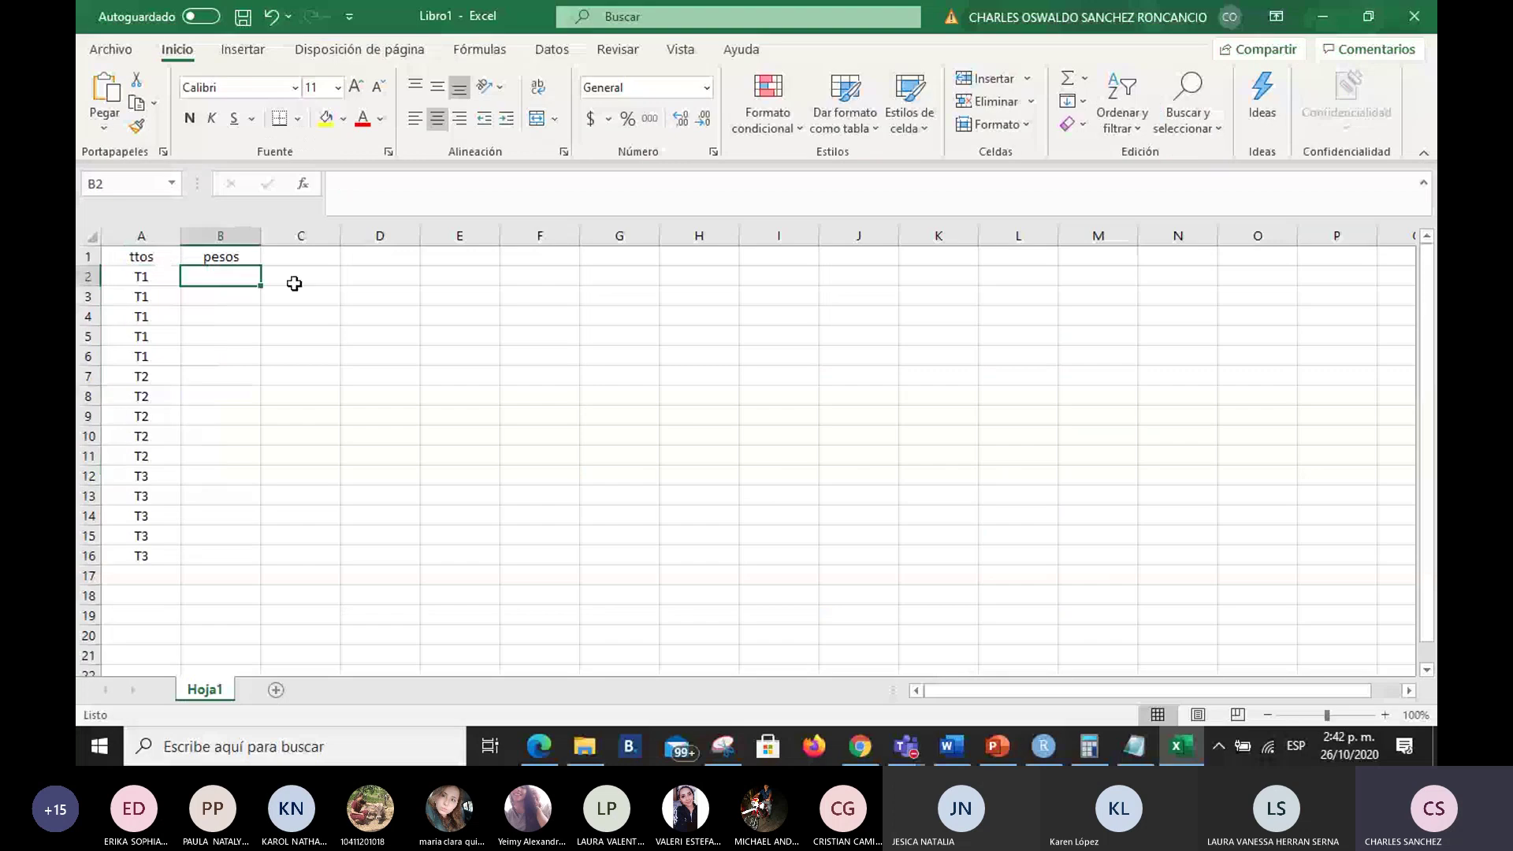
type("270")
key("alt+Tab")
key("alt+Tab")
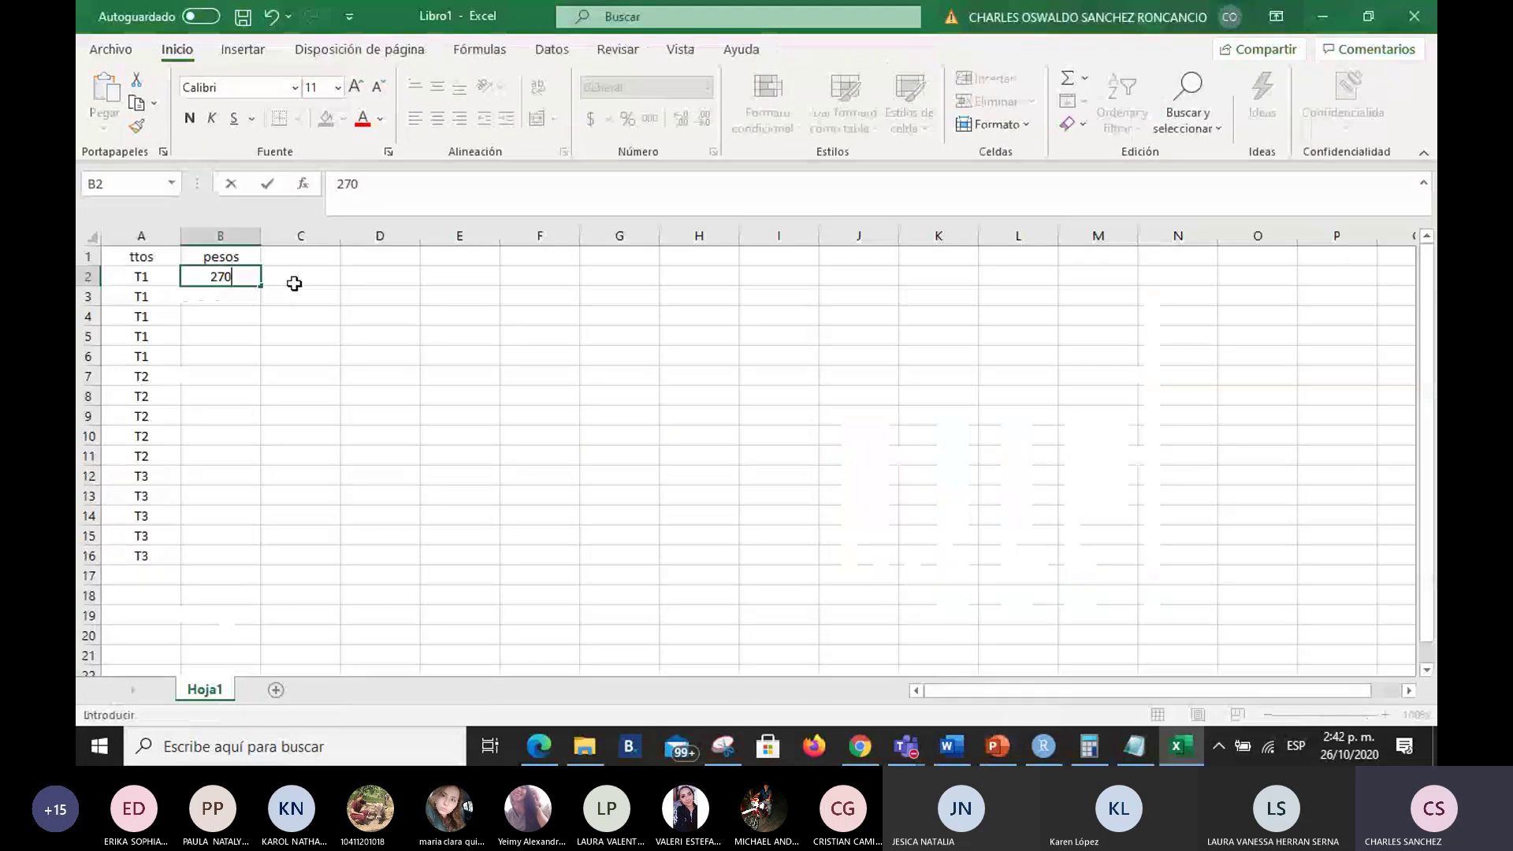
key("Return")
type("300")
key("alt+Tab")
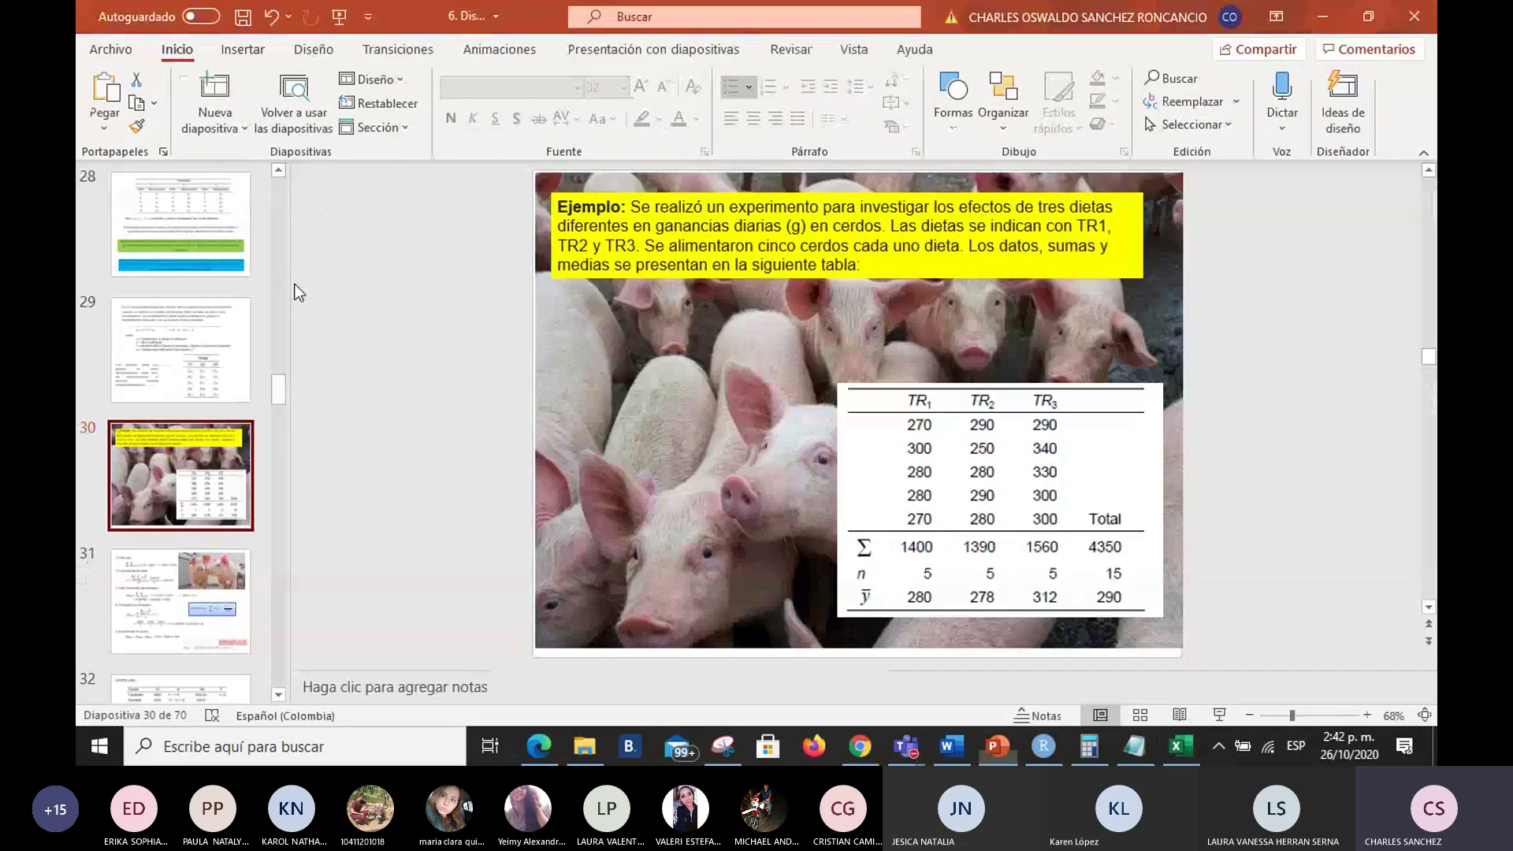
key("alt+Tab")
type("28")
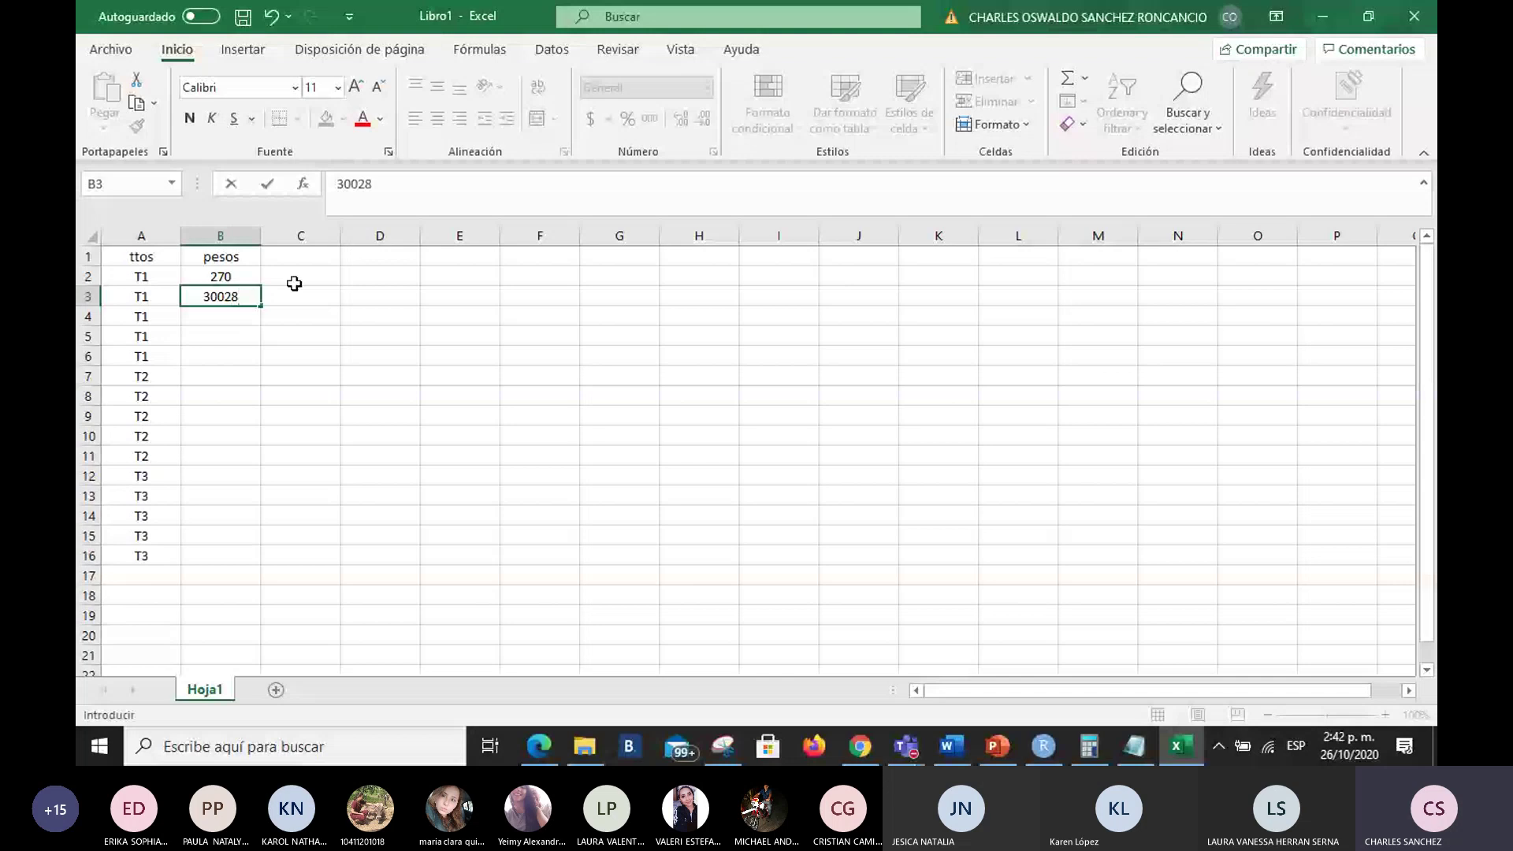
key("BackSpace")
key("BackSpace")
key("Return")
Step: Enter the remaining T1 weights 280, 280 and 270 in cells B4 to B6
type("280")
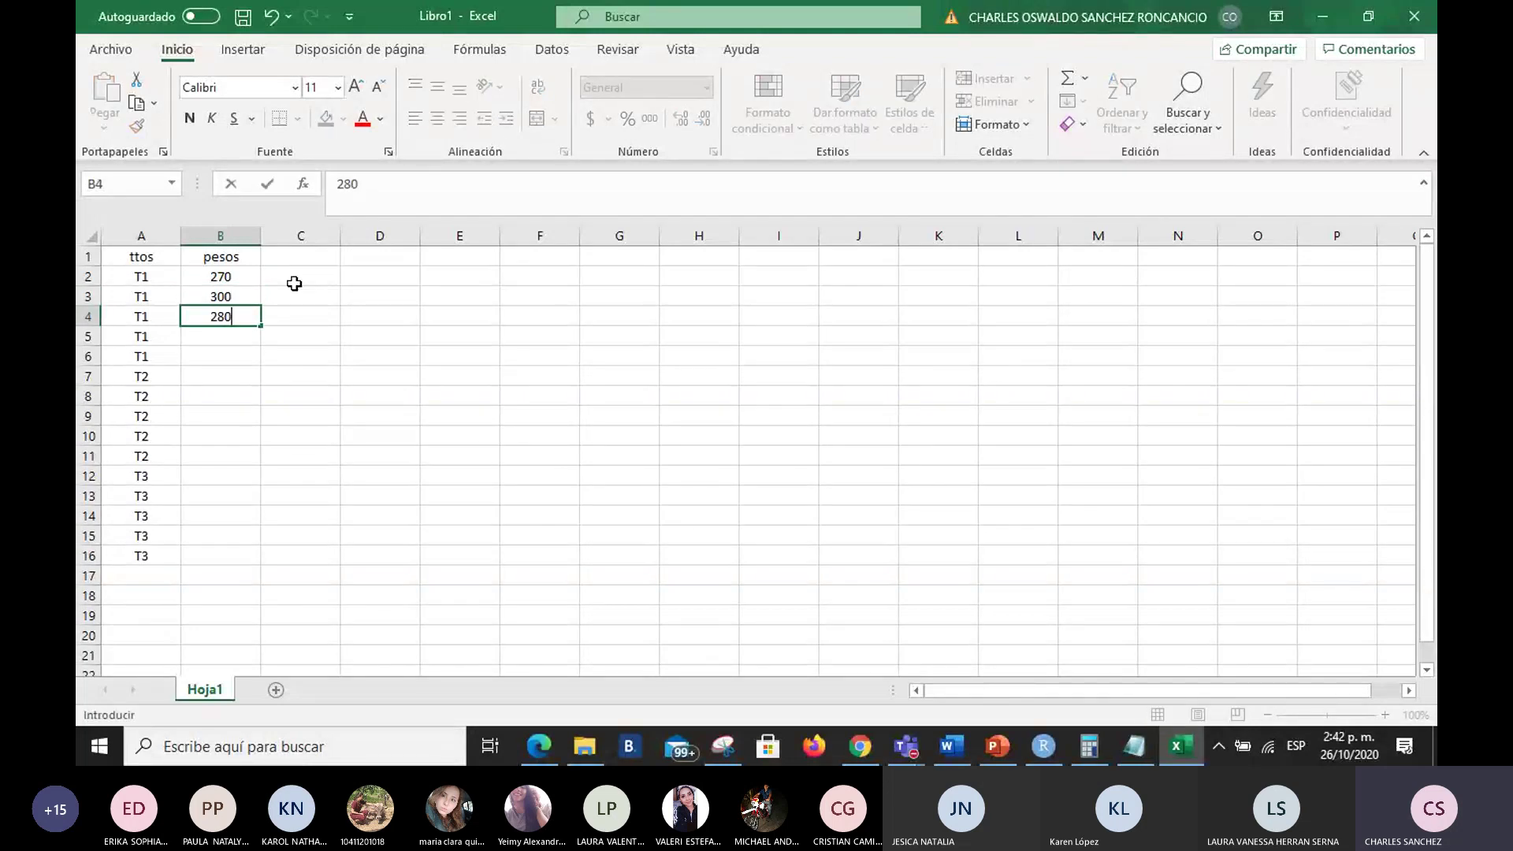
key("Return")
type("280")
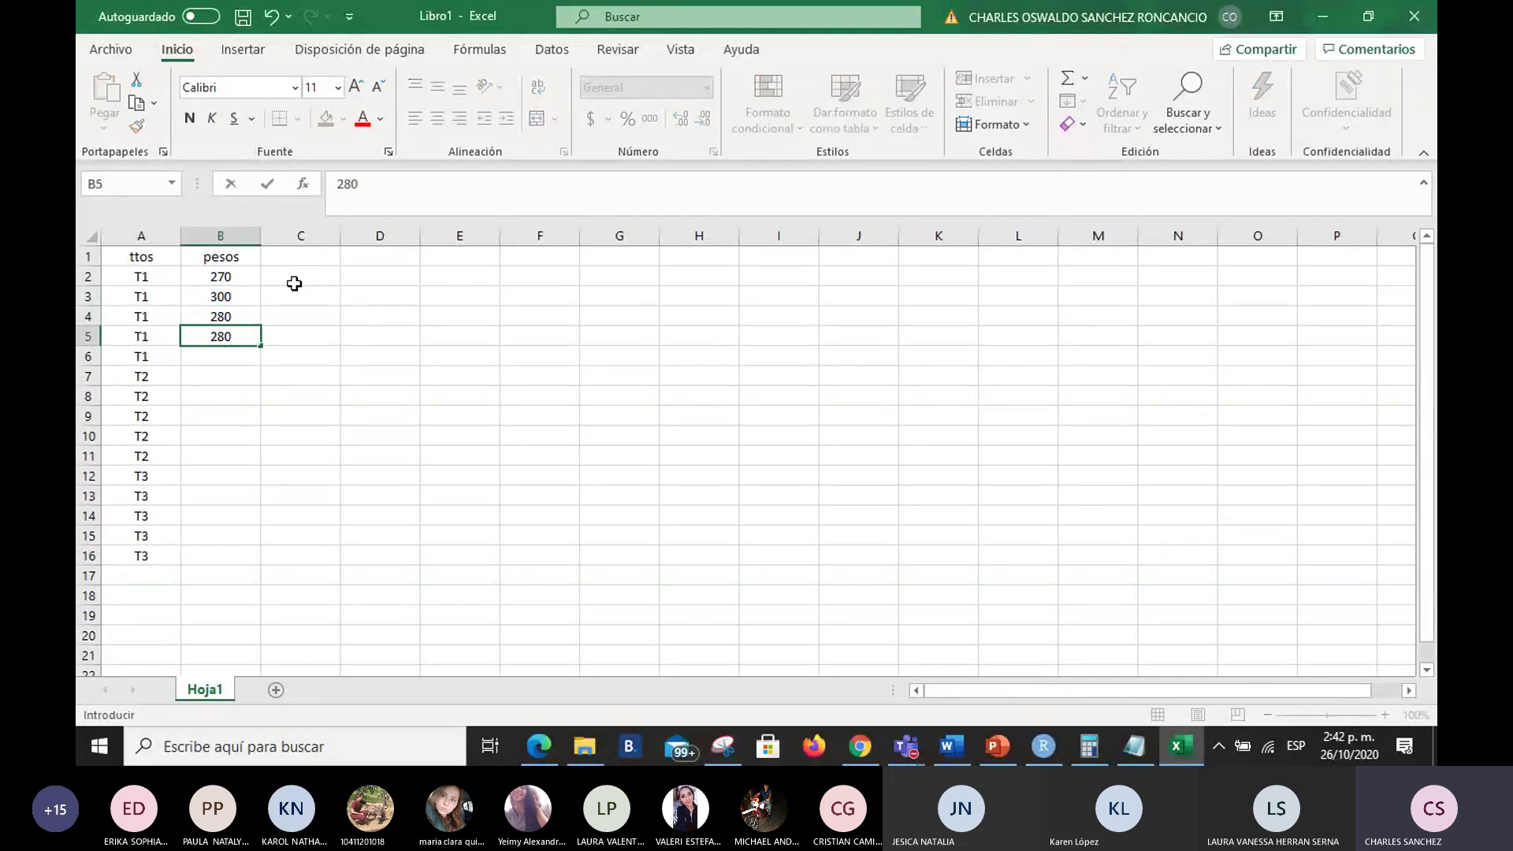
key("Return")
key("alt+Tab")
key("alt+Tab")
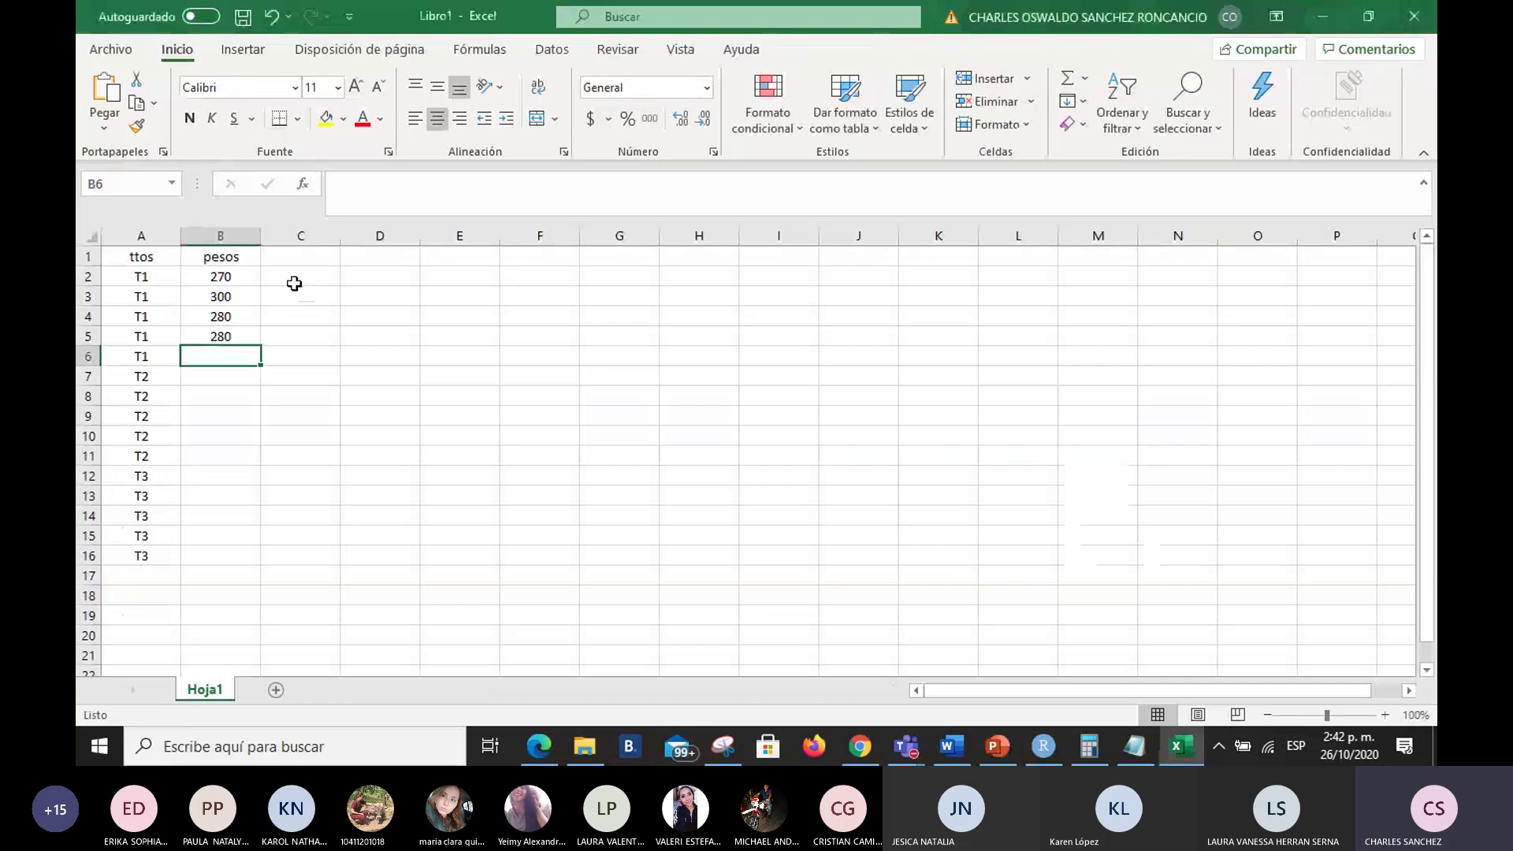
type("270")
key("Return")
Step: Enter the first three T2 weights from the slide, 290, 250 and 280, in cells B7 to B9
key("alt+Tab")
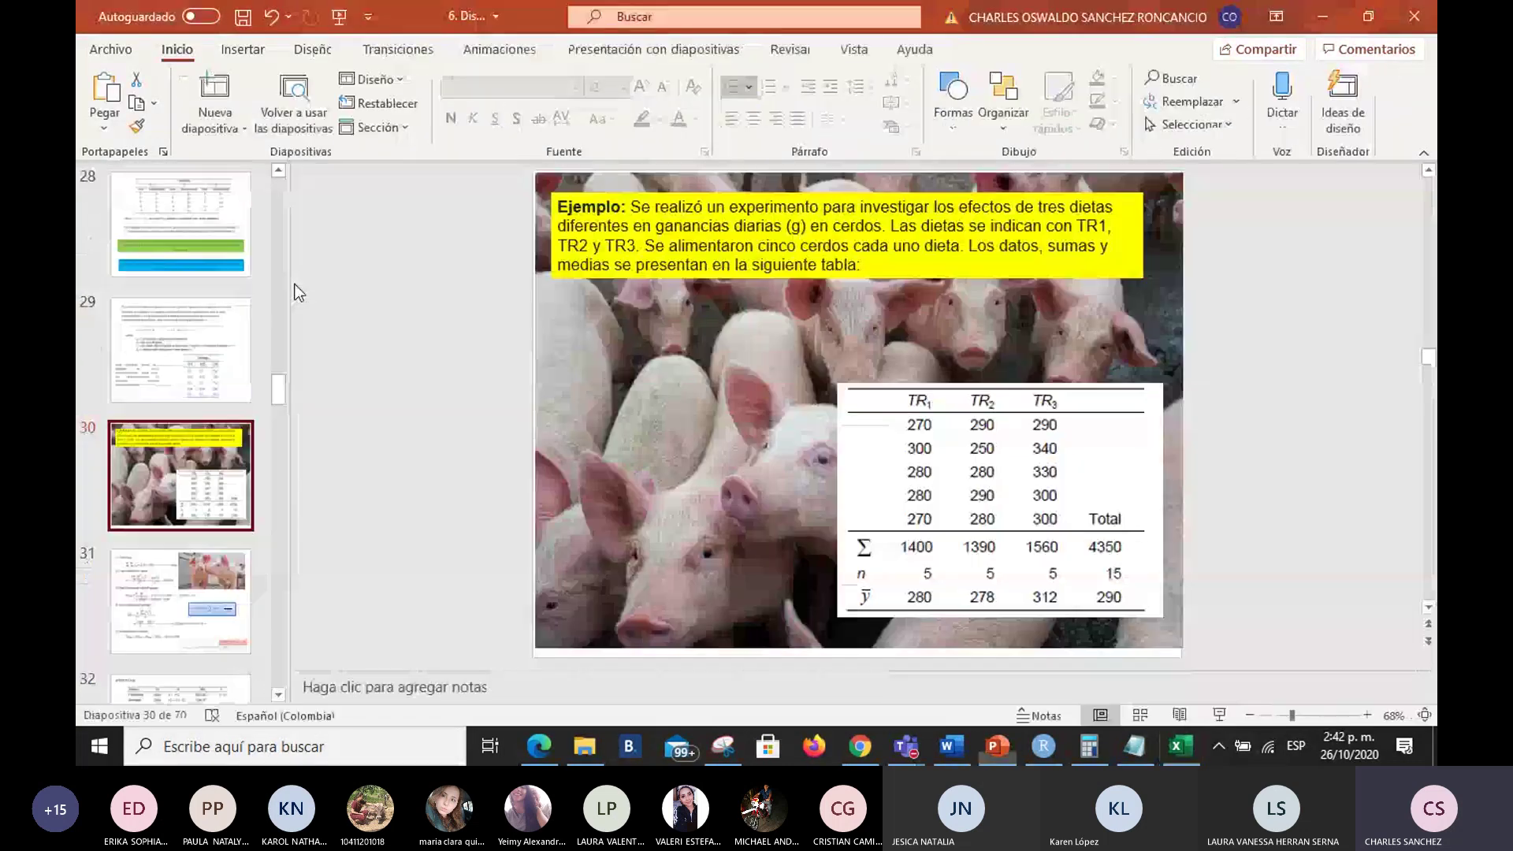
key("alt+Tab")
type("290")
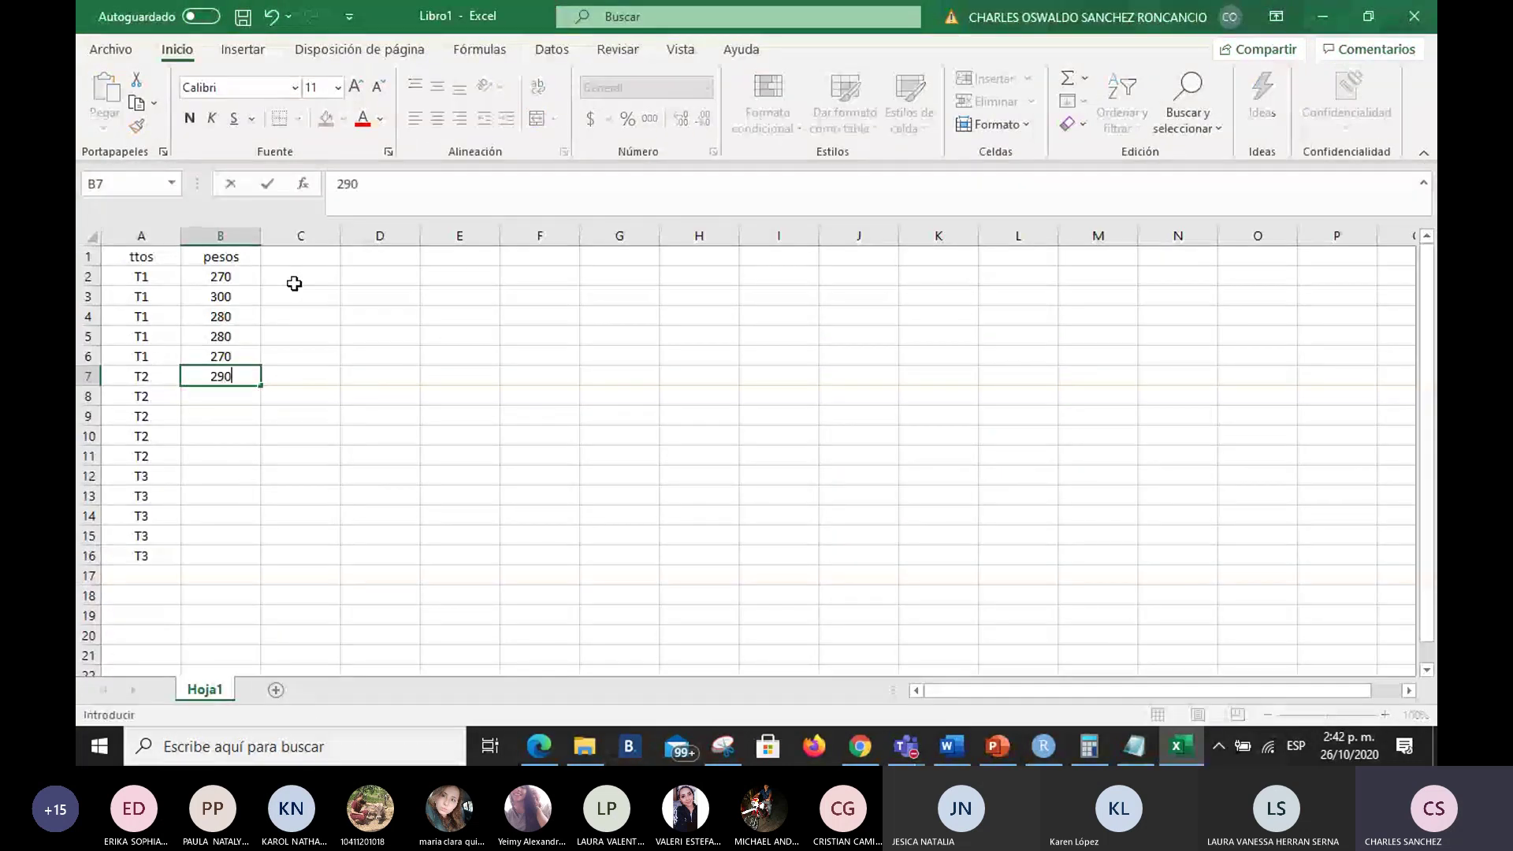
key("Return")
key("alt+Tab")
key("alt+Tab")
type("250")
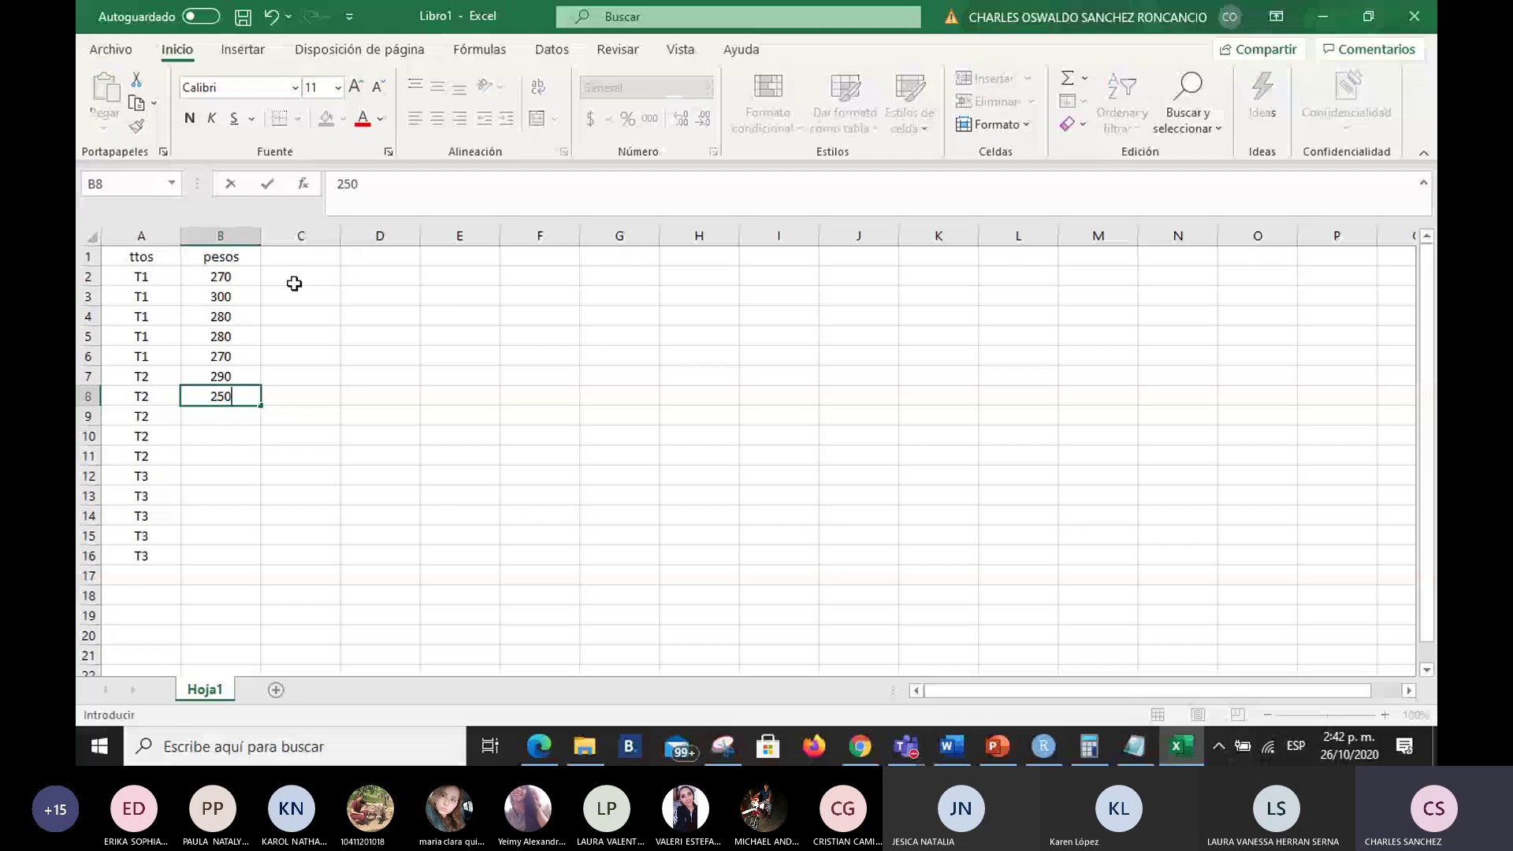
key("Return")
key("alt+Tab")
key("alt+Tab")
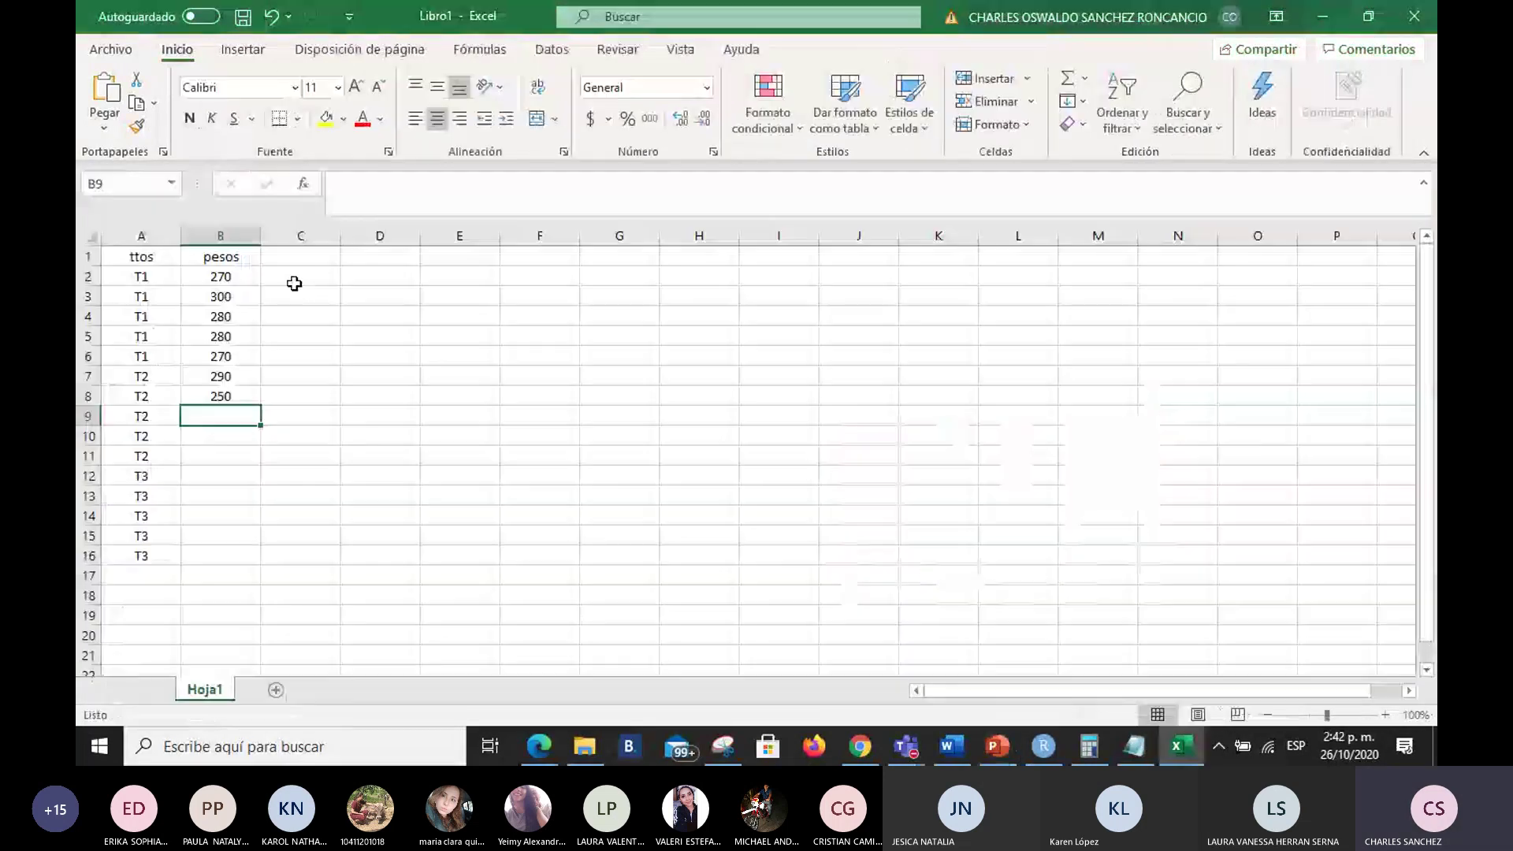
type("280")
key("Return")
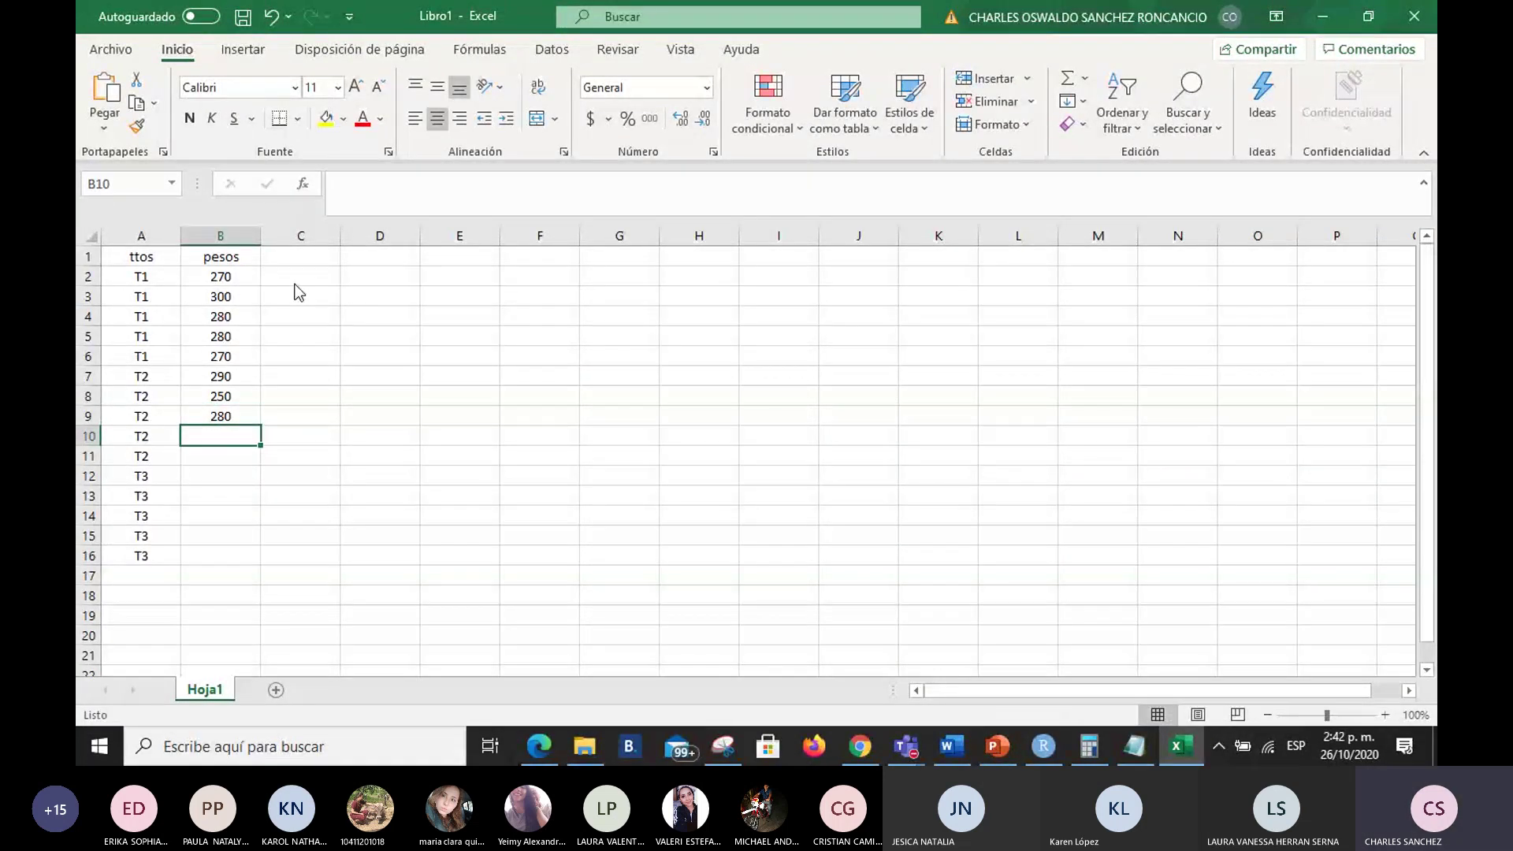
Step: Enter the last two T2 weights, 290 in B10 and 280 in B11
key("alt+Tab")
key("alt+Tab")
type("290")
key("Return")
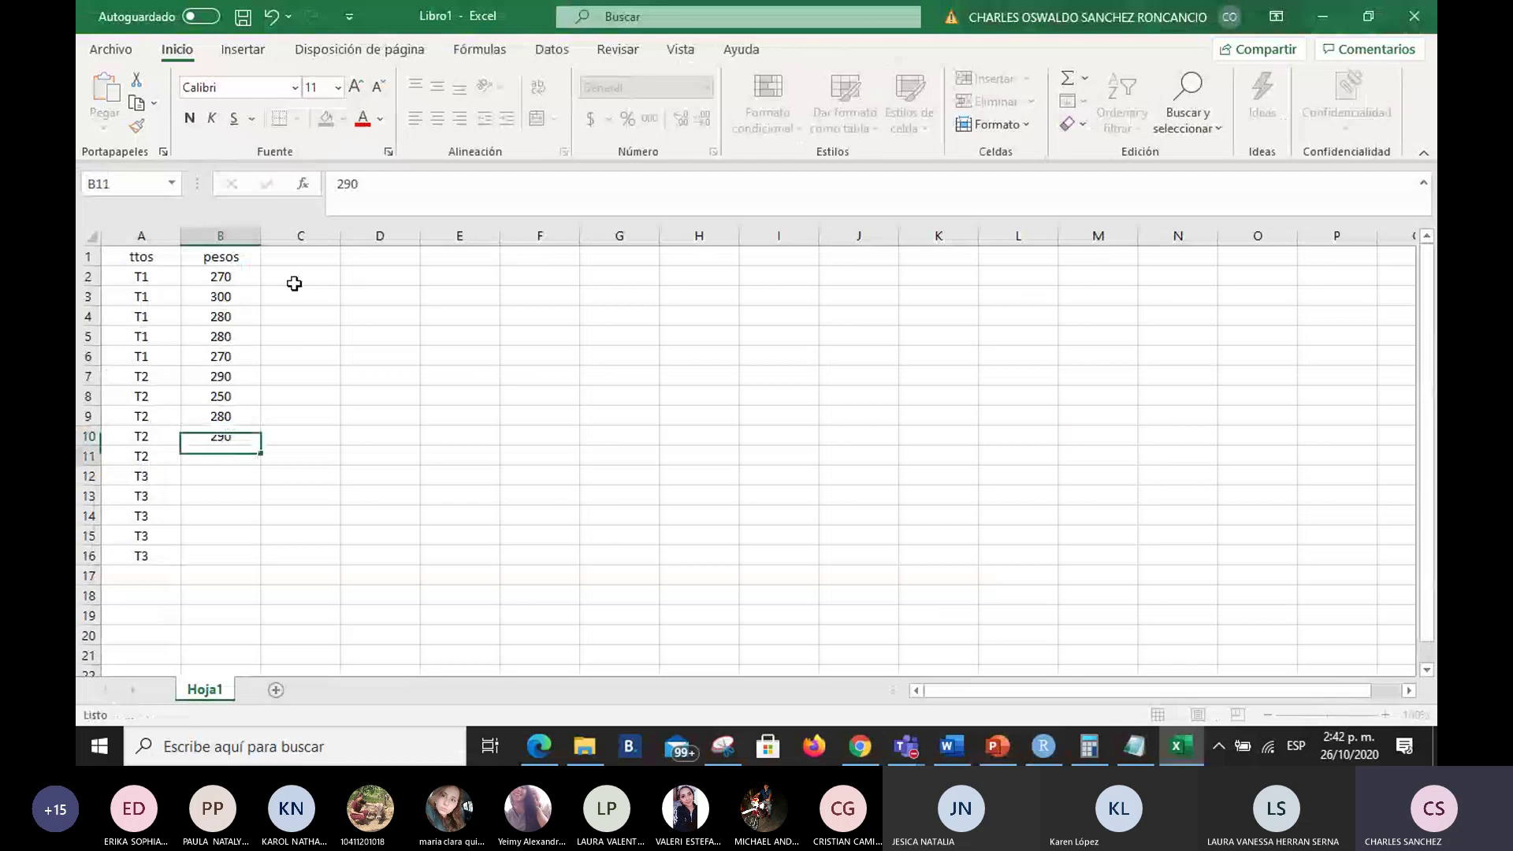
key("alt+Tab")
key("alt+Tab")
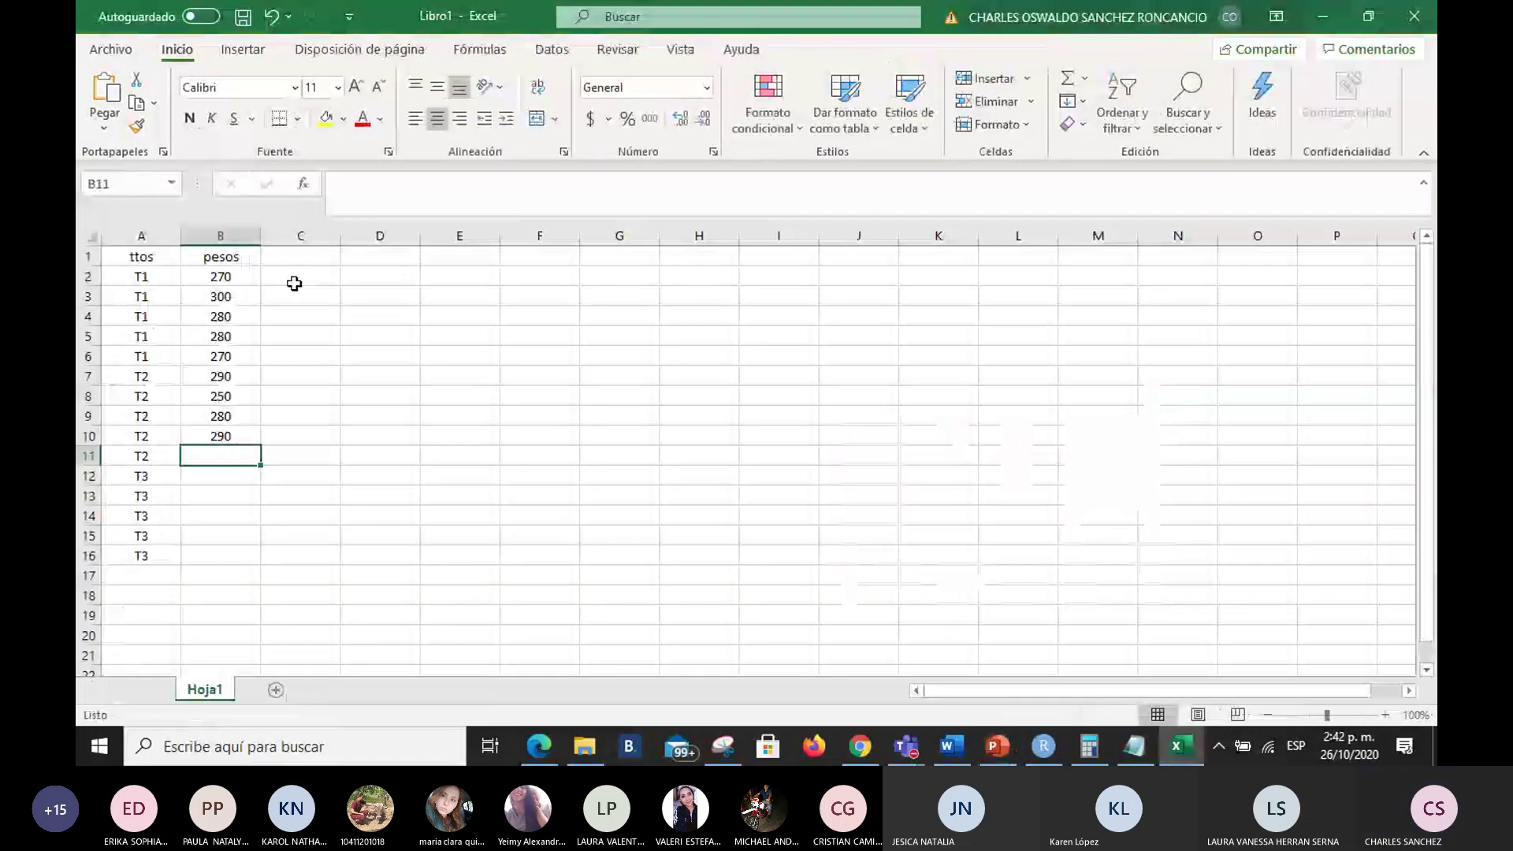
type("280")
key("Return")
Step: Enter the first two T3 weights from the slide, 290 in B12 and 340 in B13
key("alt+Tab")
key("alt+Tab")
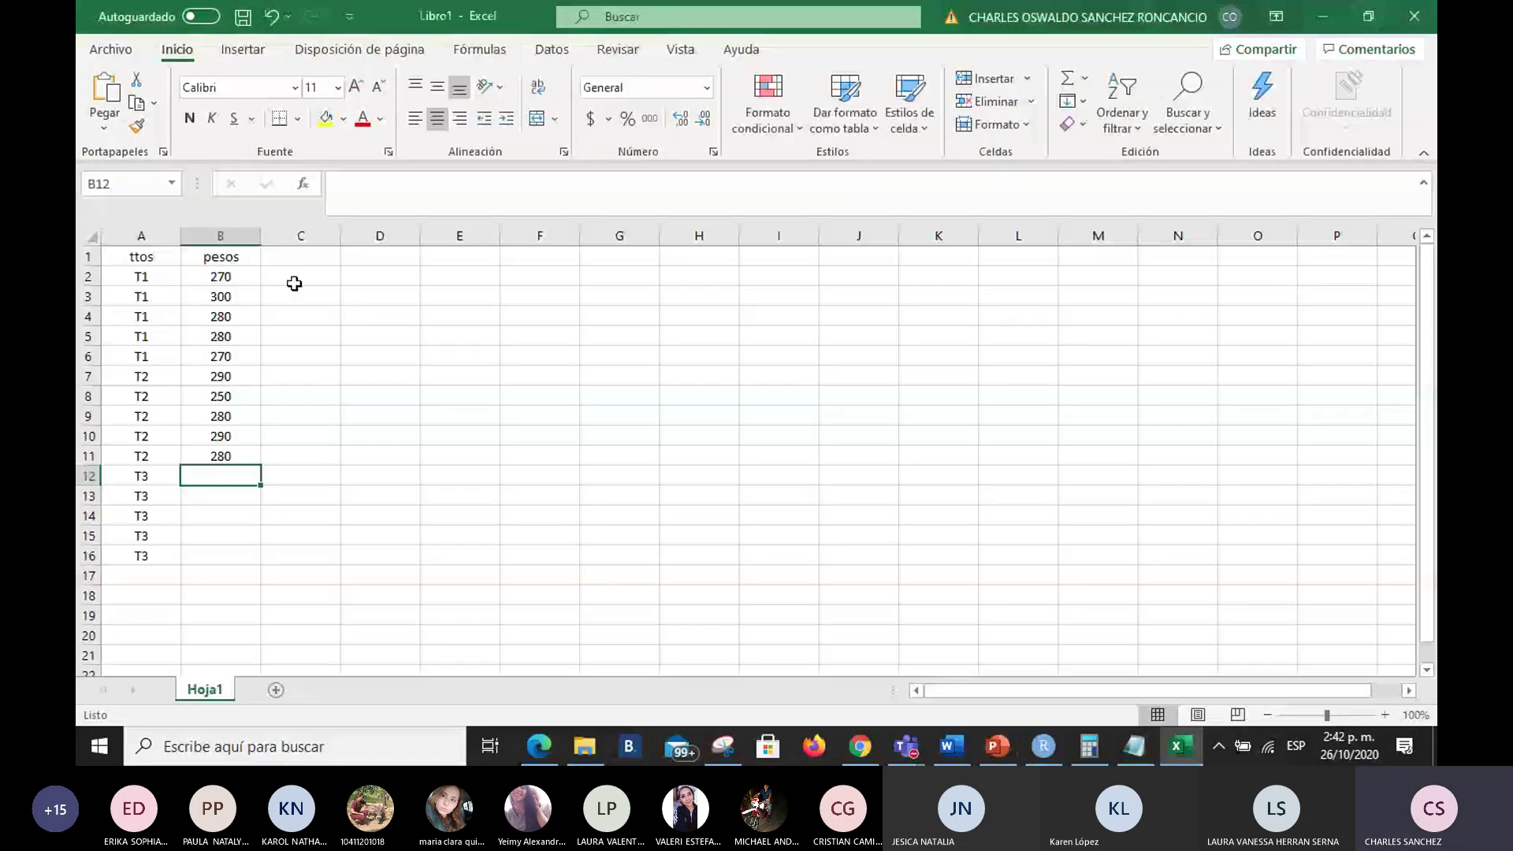
type("290")
key("ctrl+Return")
left_click(242, 497)
key("alt+Tab")
key("alt+Tab")
type("340")
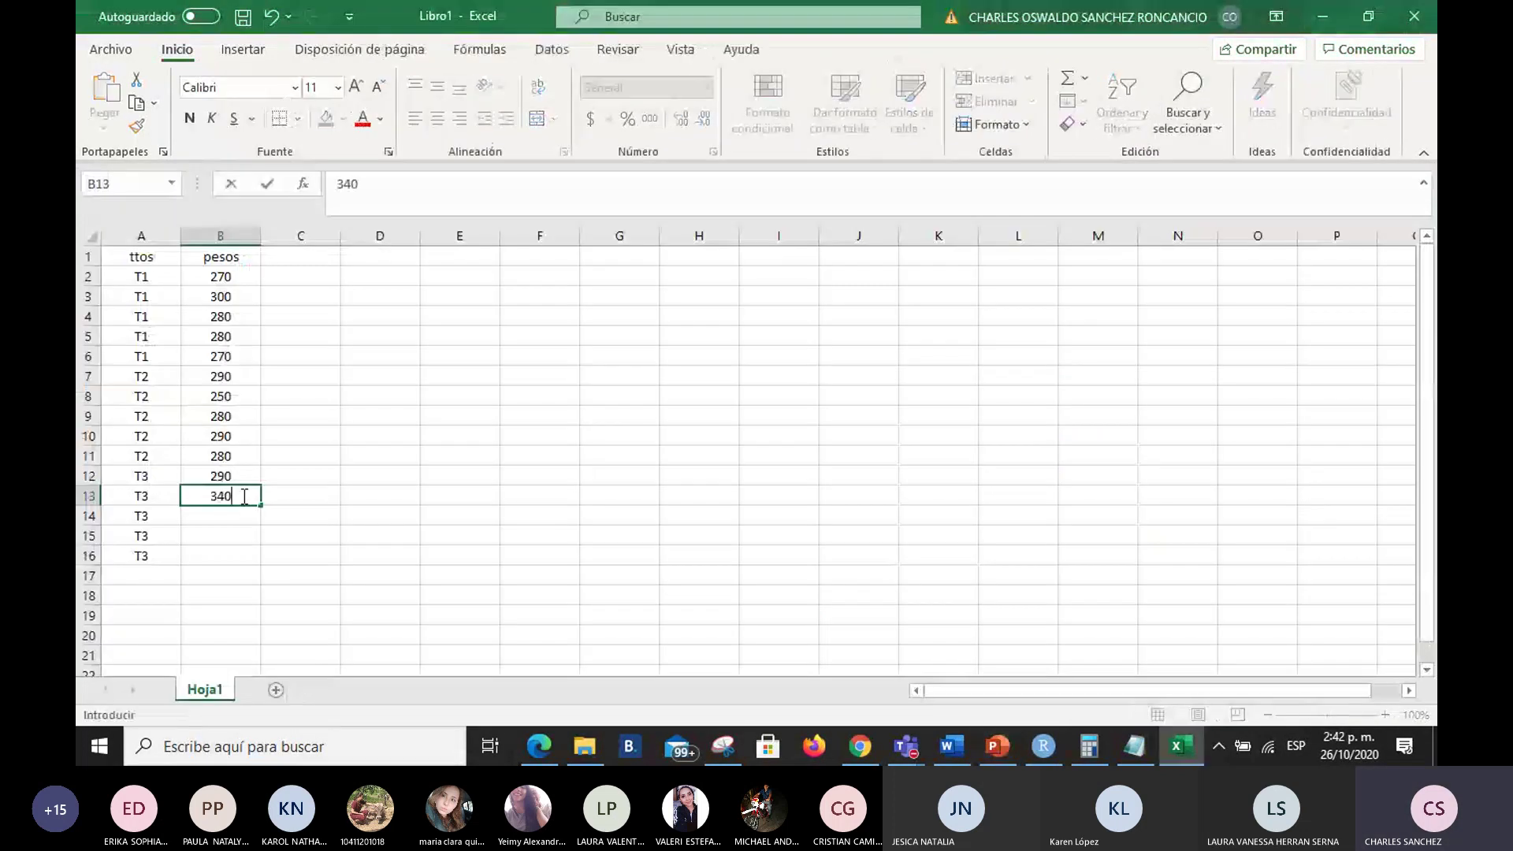
key("Return")
Step: Enter the remaining T3 weights 330, 300 and 300 in cells B14 to B16
key("alt+Tab")
key("alt+Tab")
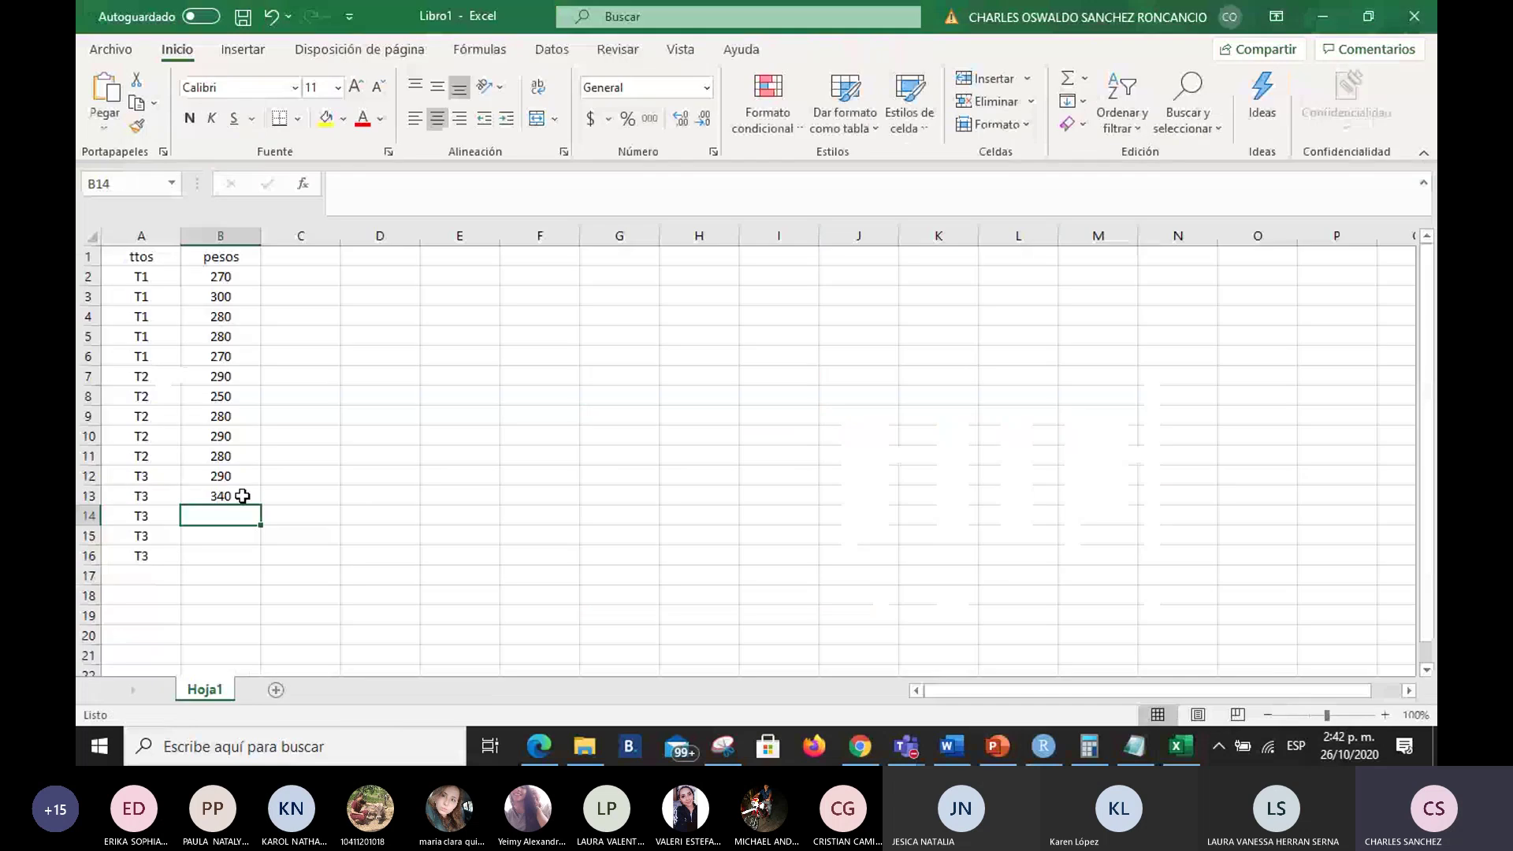
type("330")
key("Return")
type("20")
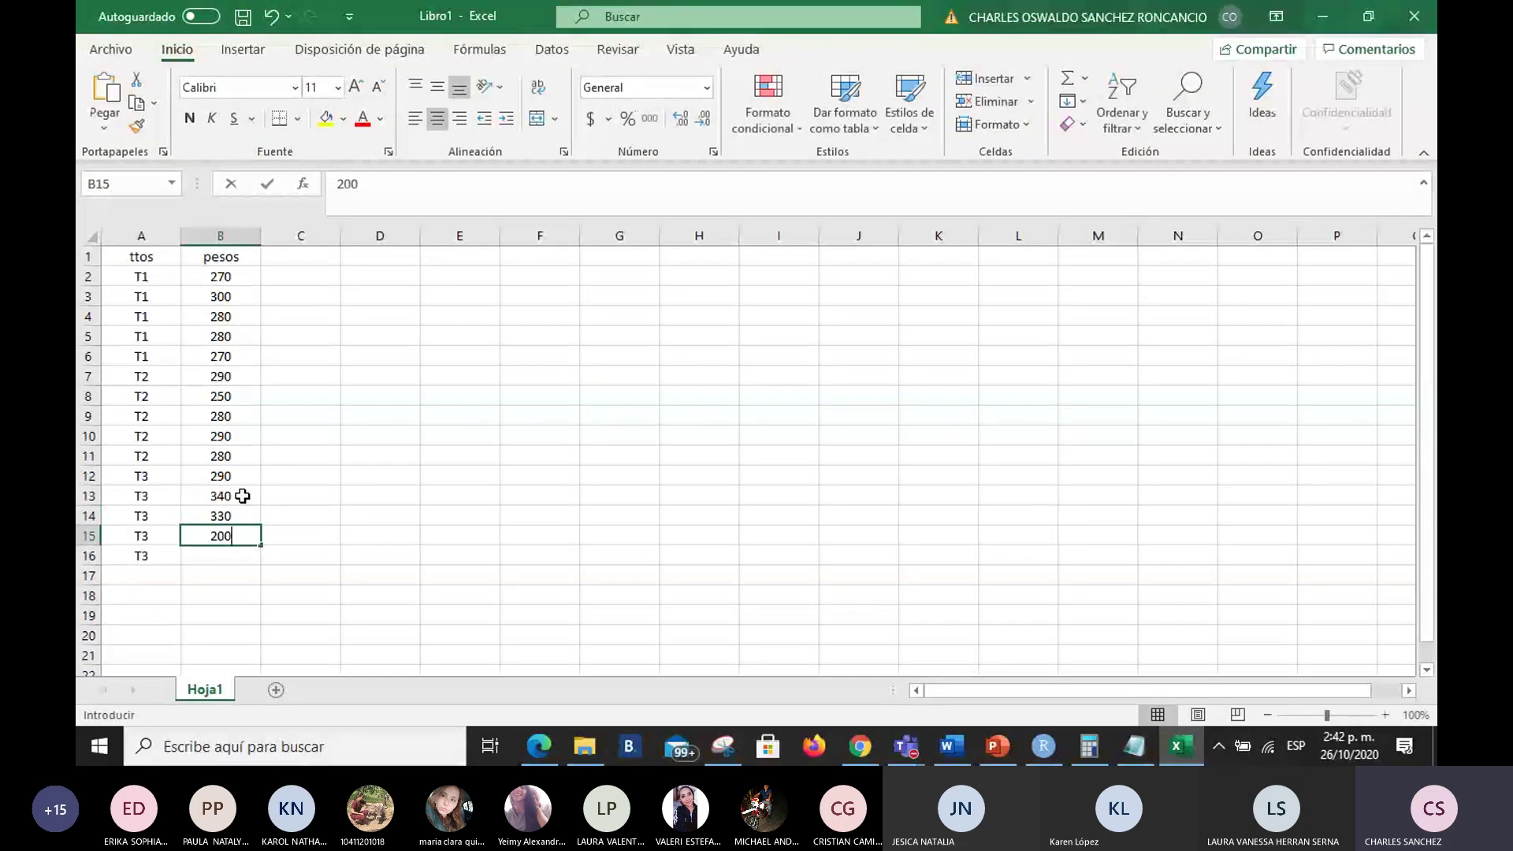
type("0")
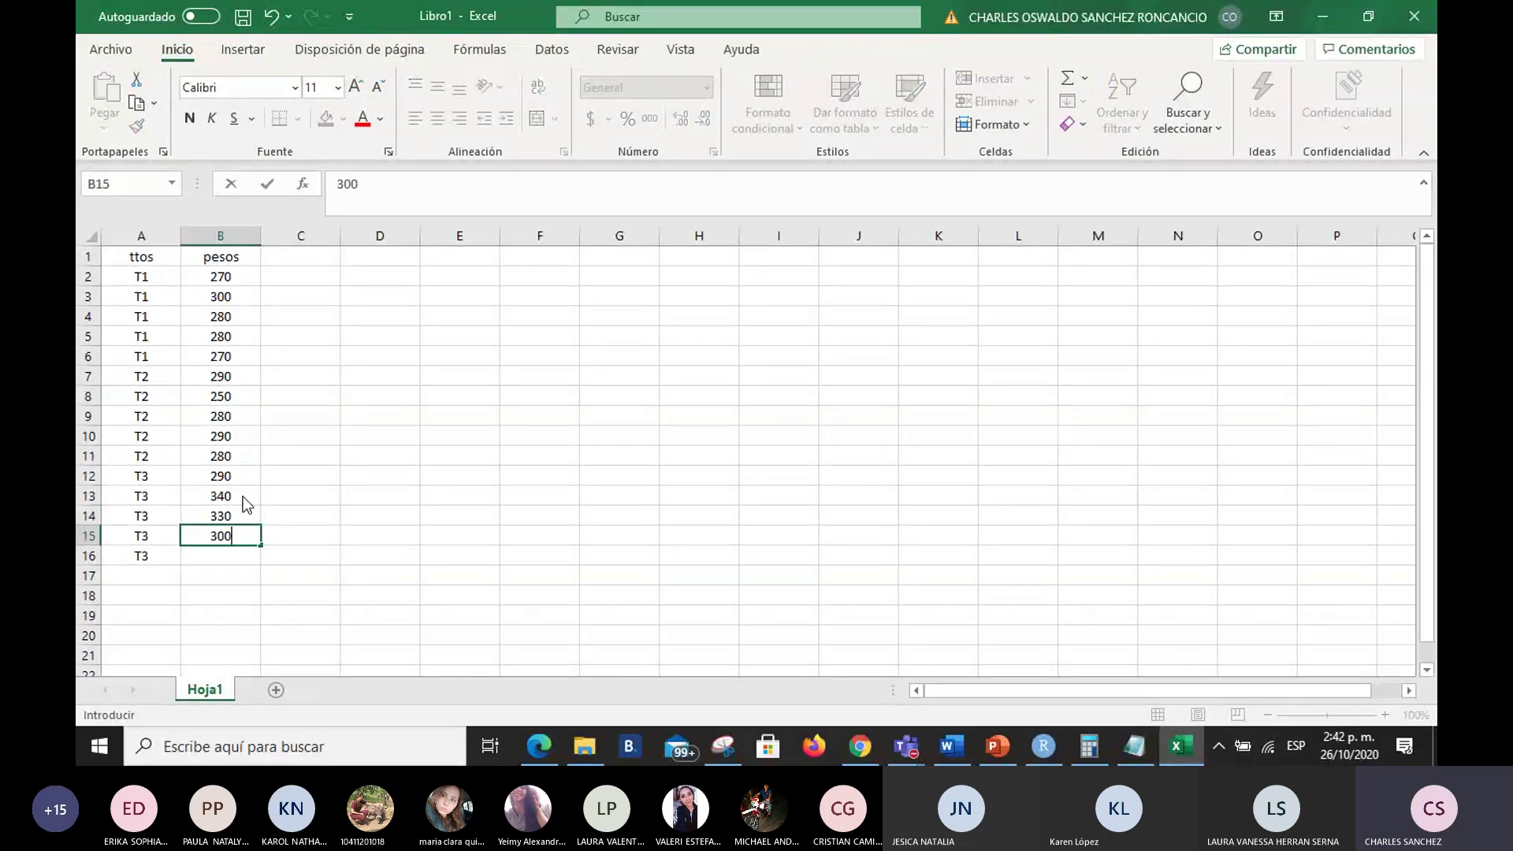
key("alt+Tab")
key("alt+Tab")
type("300")
key("BackSpace")
key("BackSpace")
key("BackSpace")
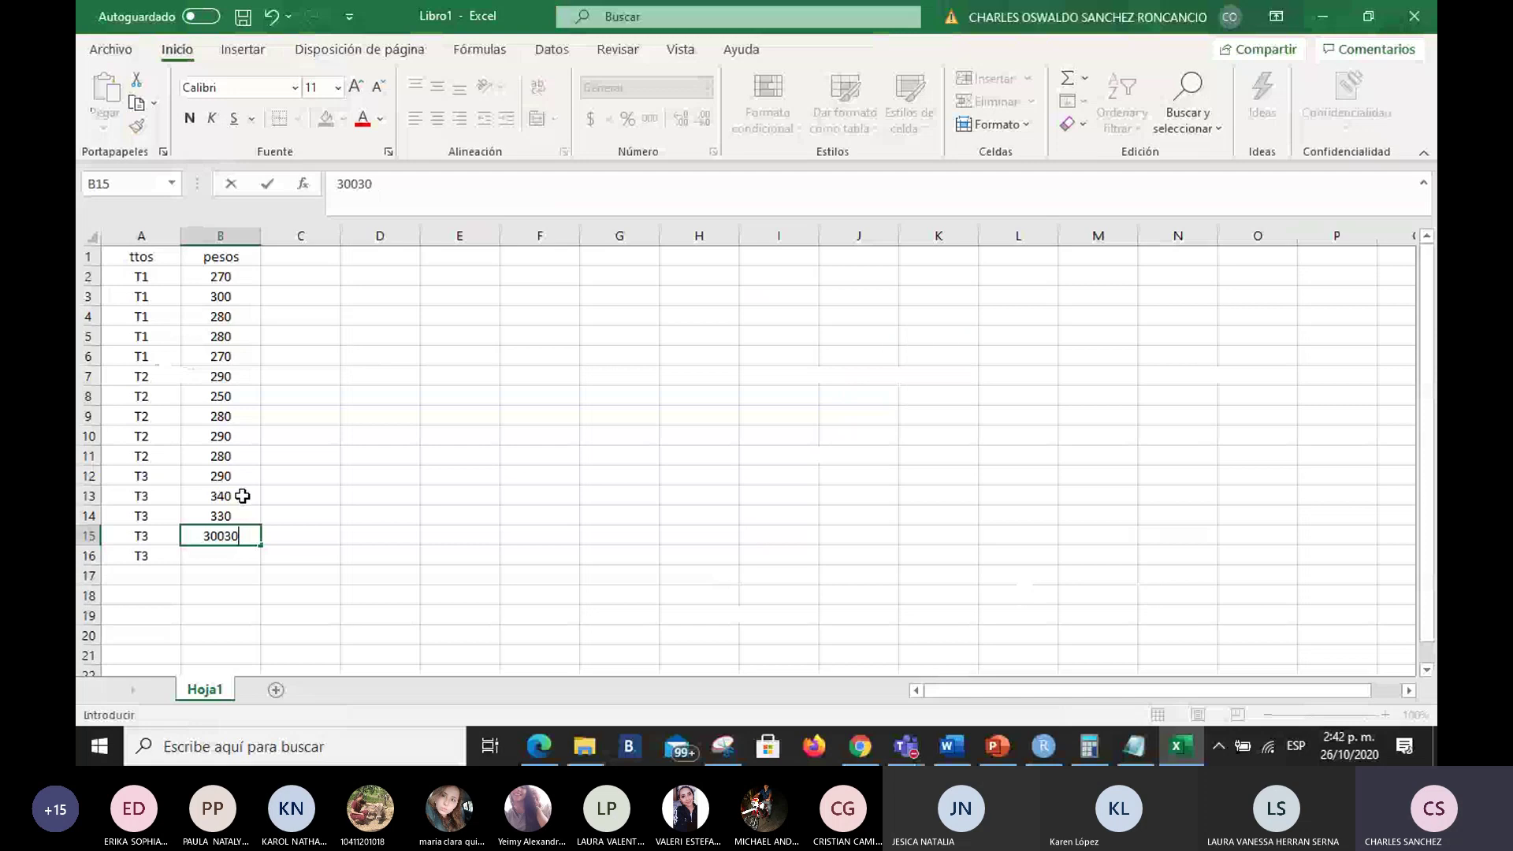
key("Return")
type("300")
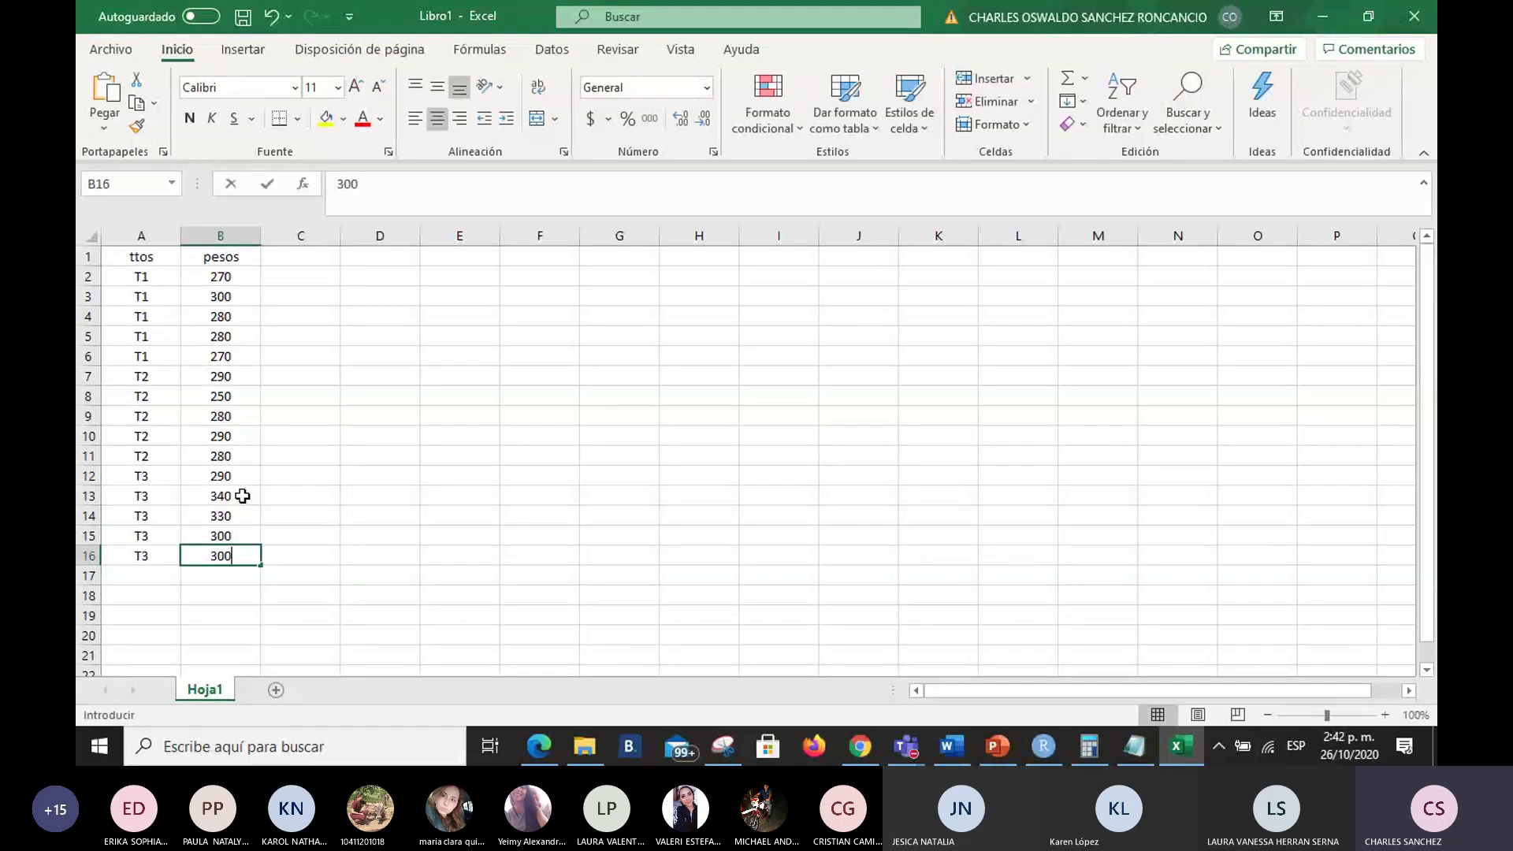
left_click(320, 509)
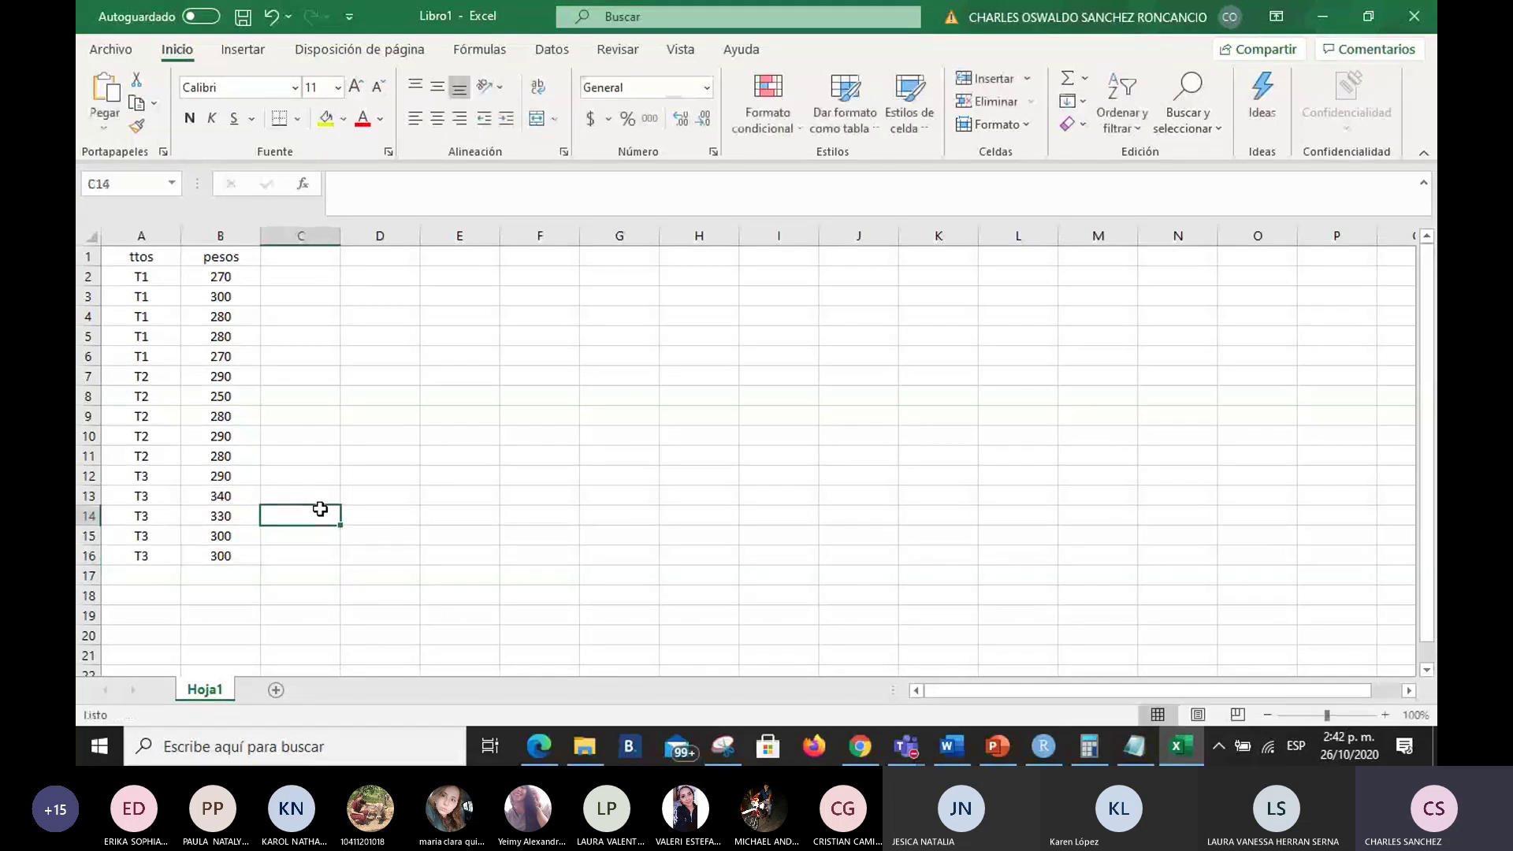
Step: Save the workbook as CERDOS in the Bioestadística 2020_2 folder and close it
left_click(115, 53)
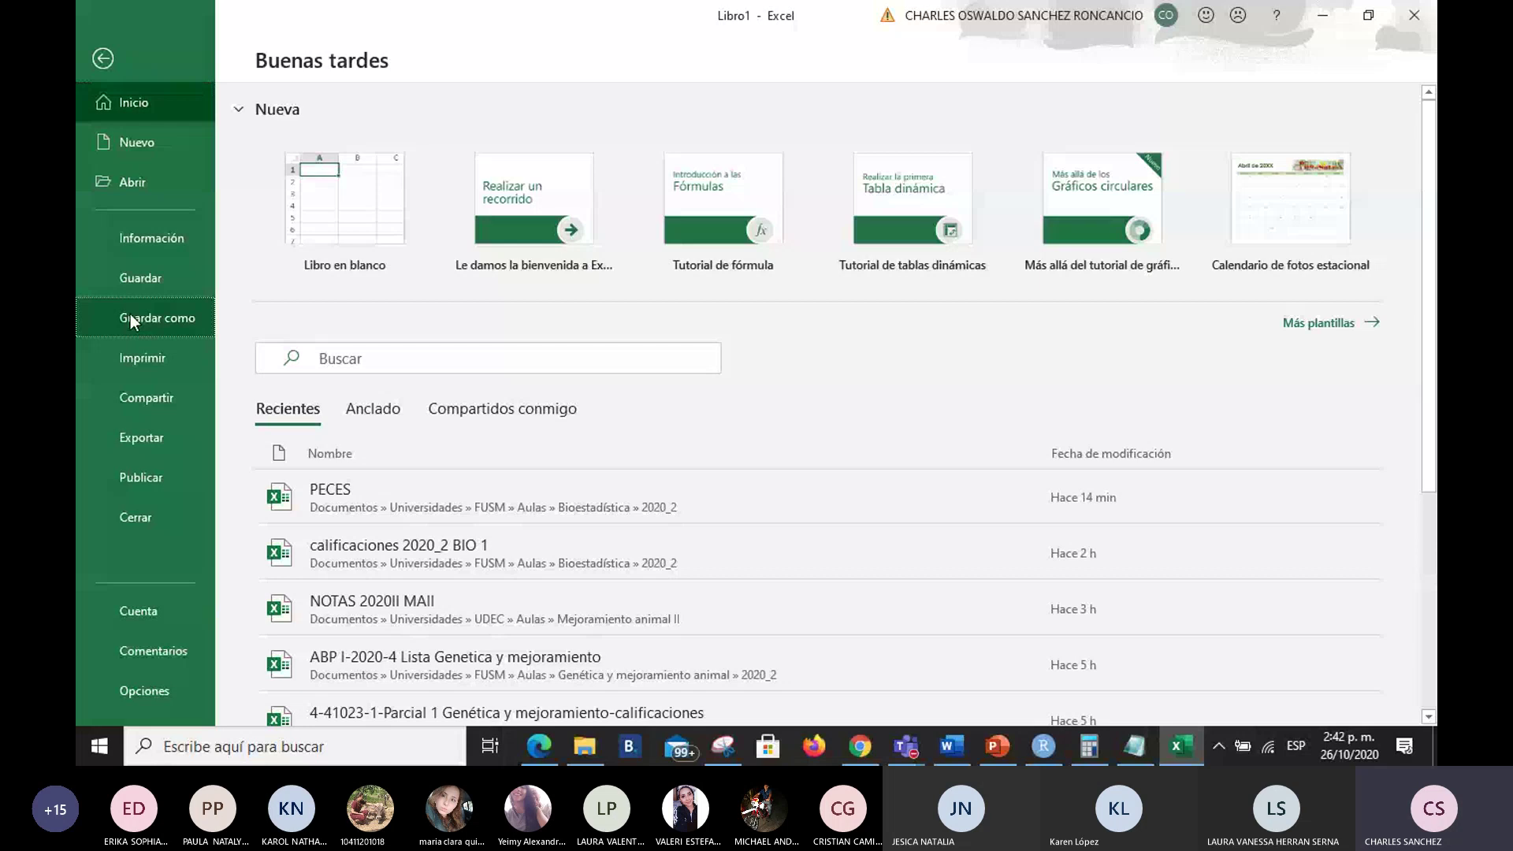
left_click(131, 316)
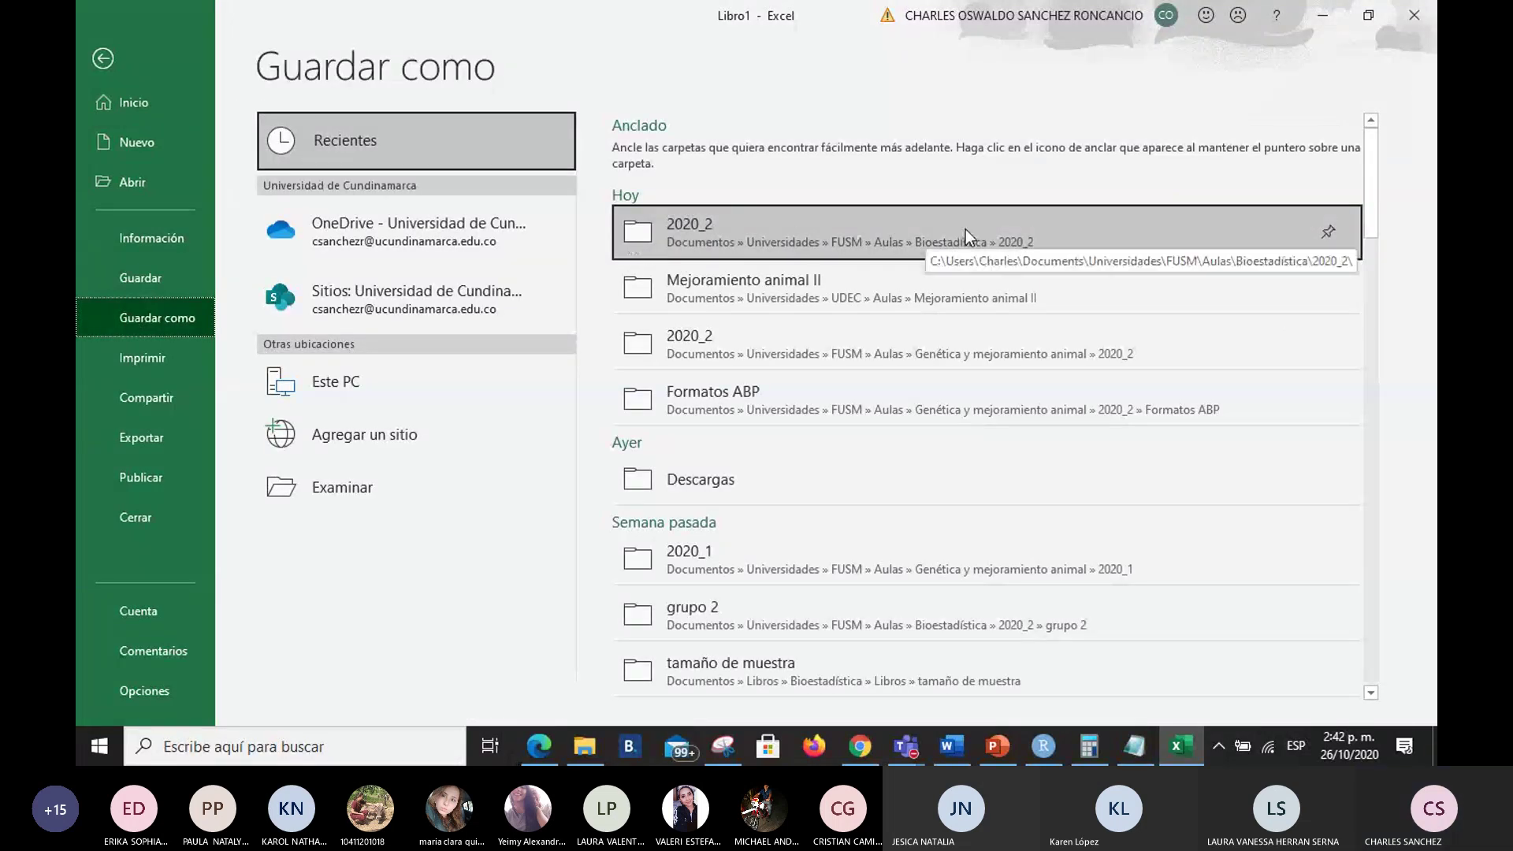
left_click(966, 229)
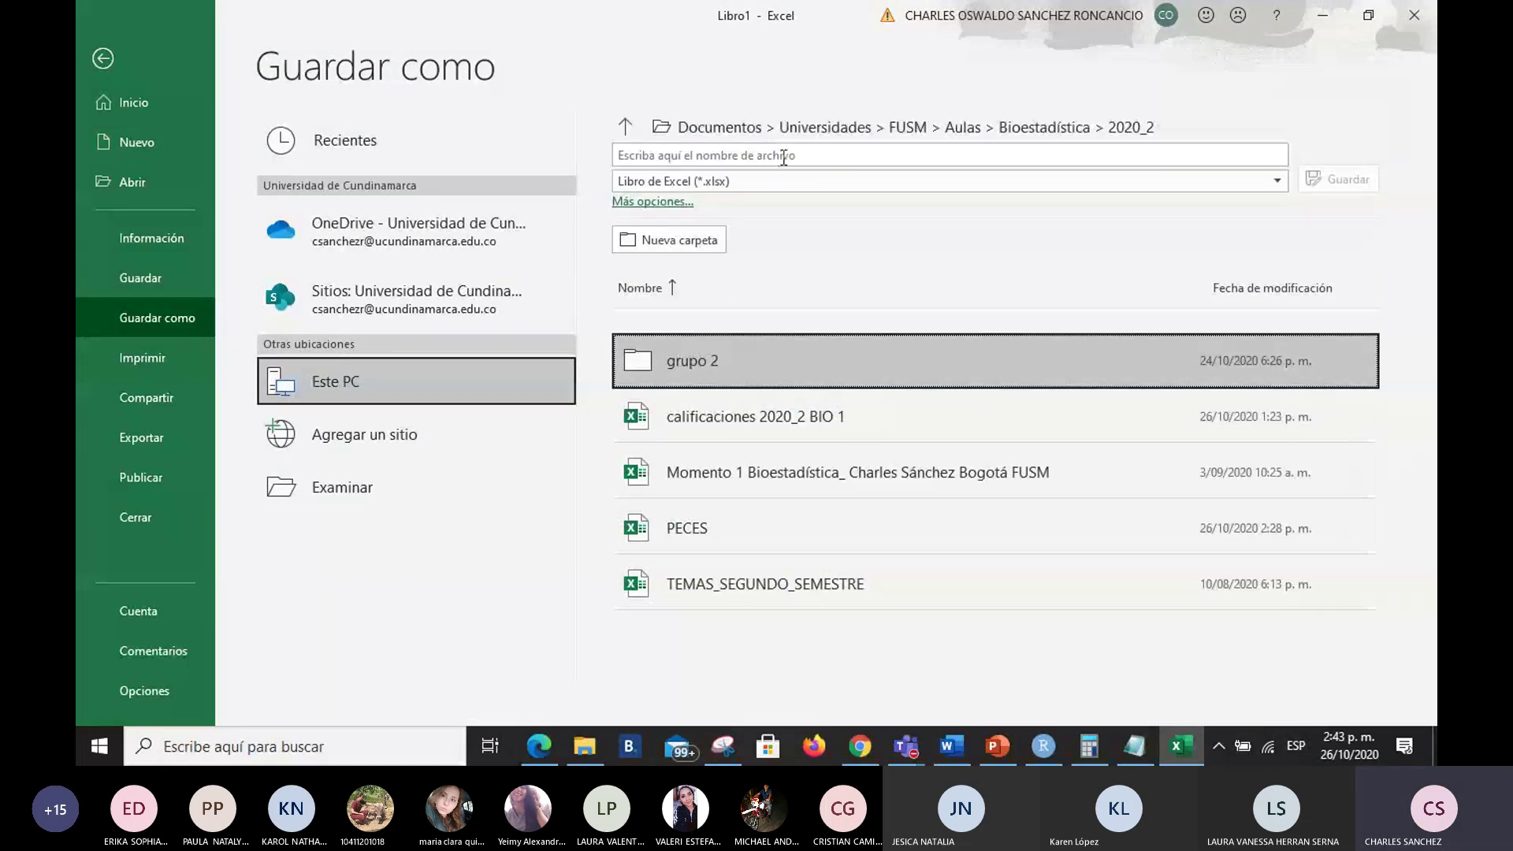
left_click(783, 156)
type("CERDOS")
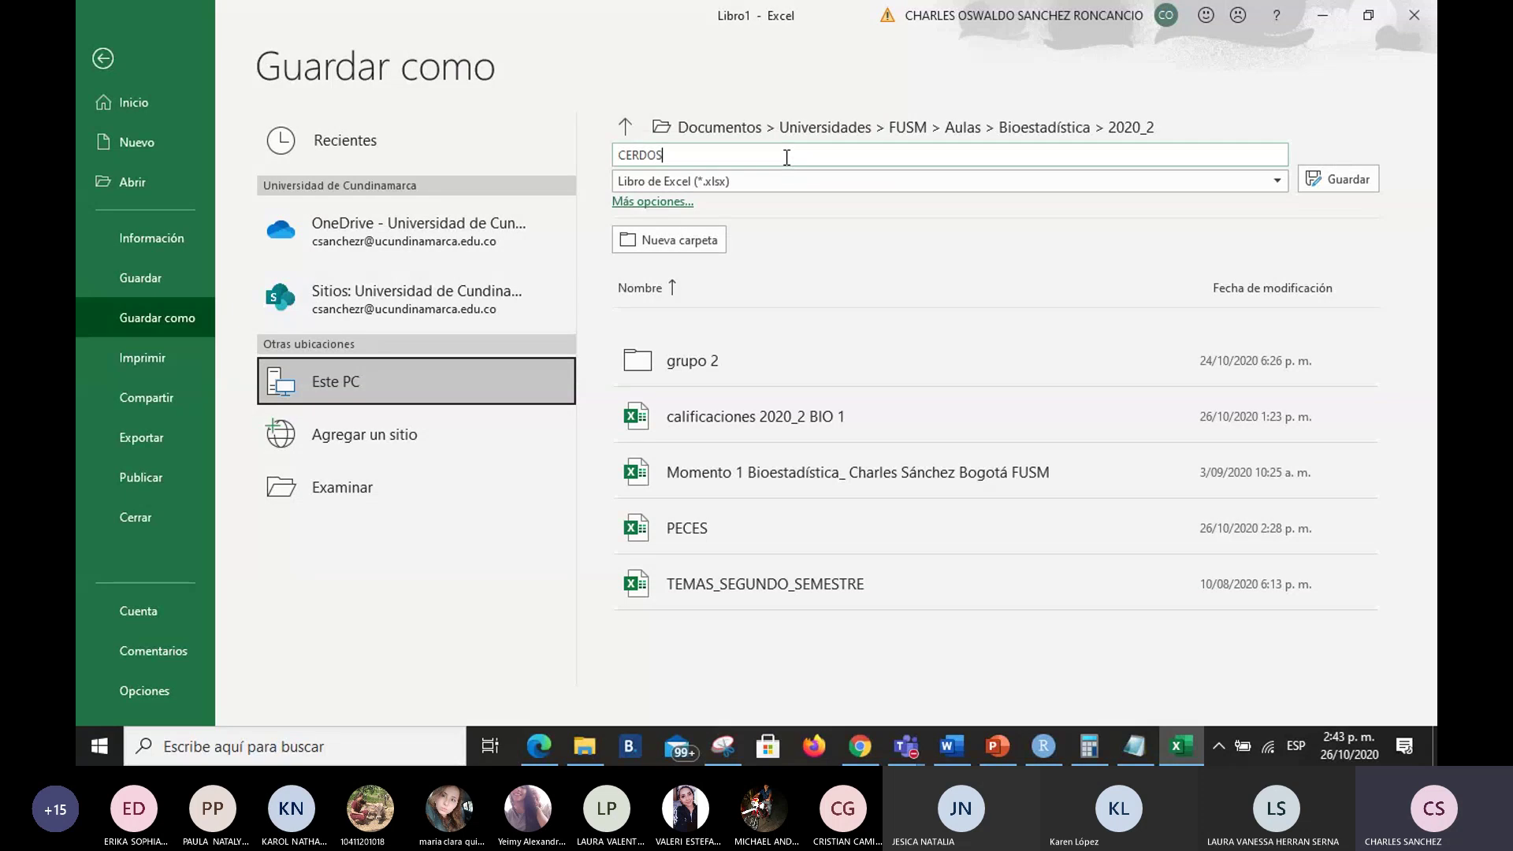
left_click(1374, 180)
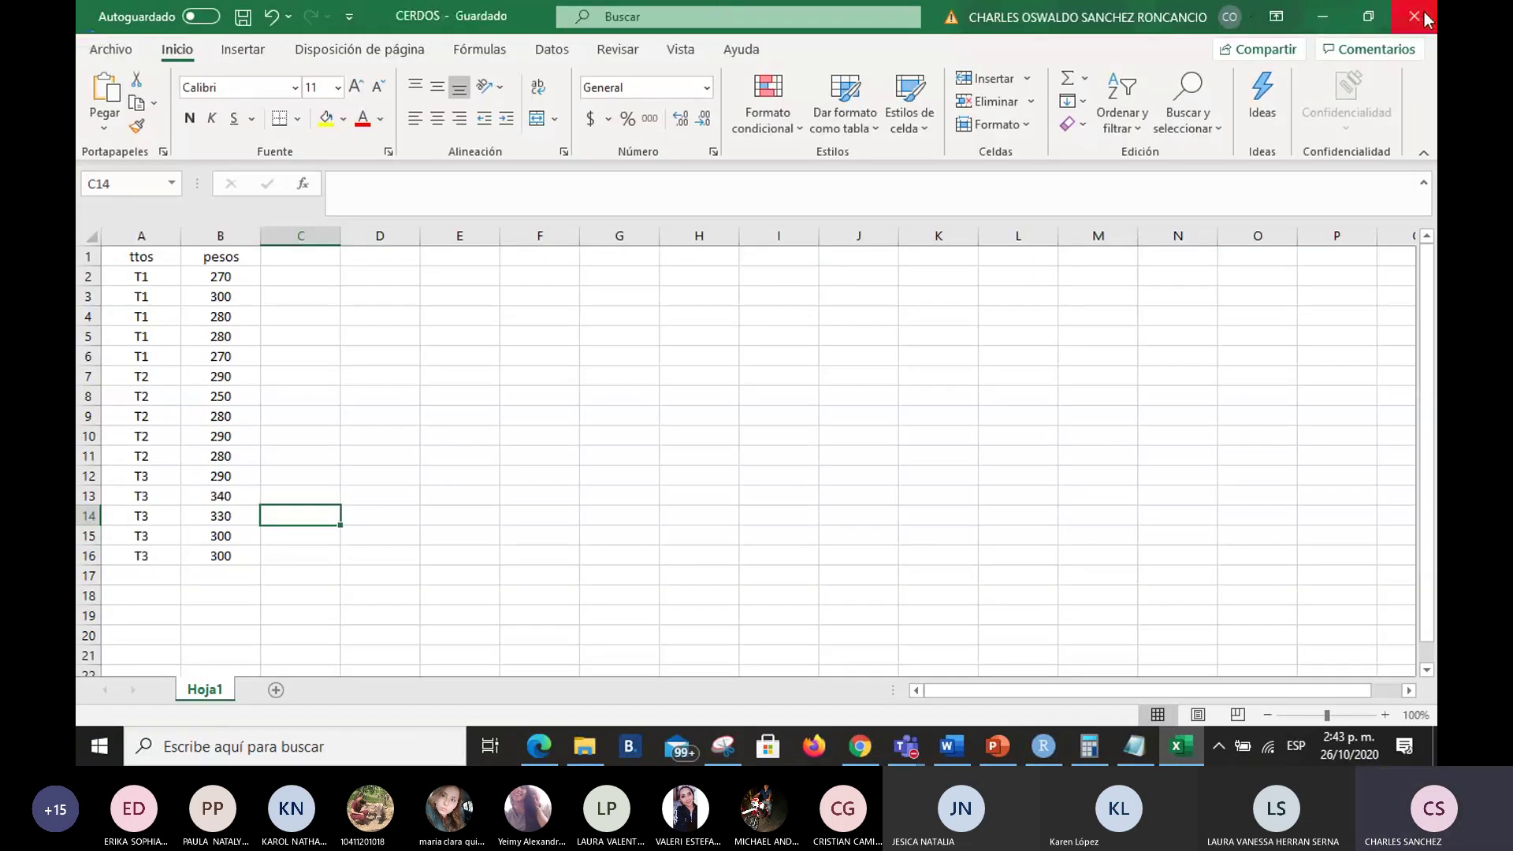
left_click(1424, 18)
Step: Switch to RStudio and clear the console
key("alt+Tab")
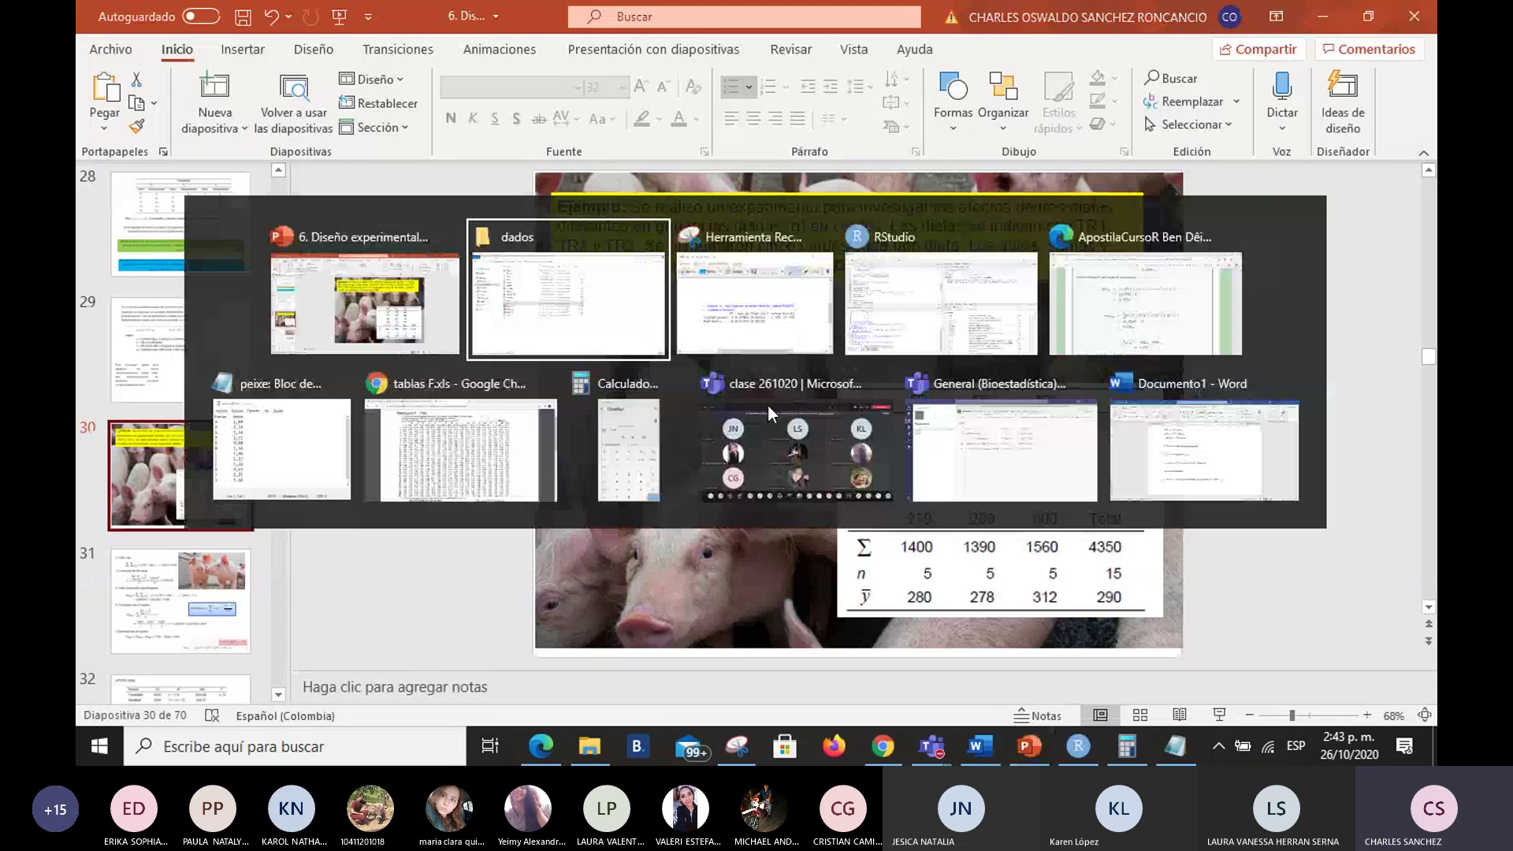
key("alt+Tab")
key("alt+Tab")
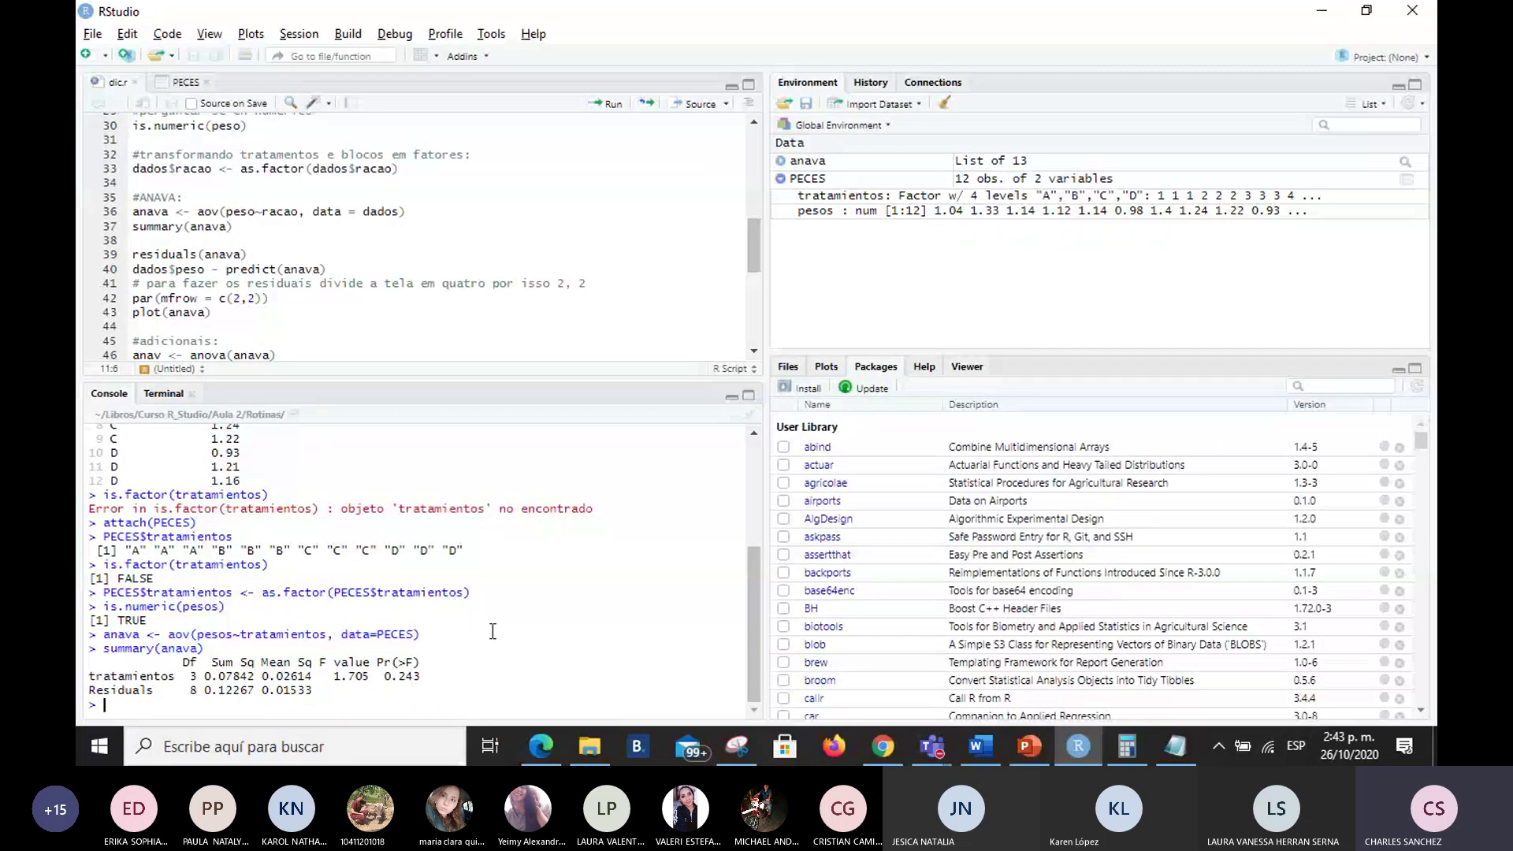
key("ctrl+l")
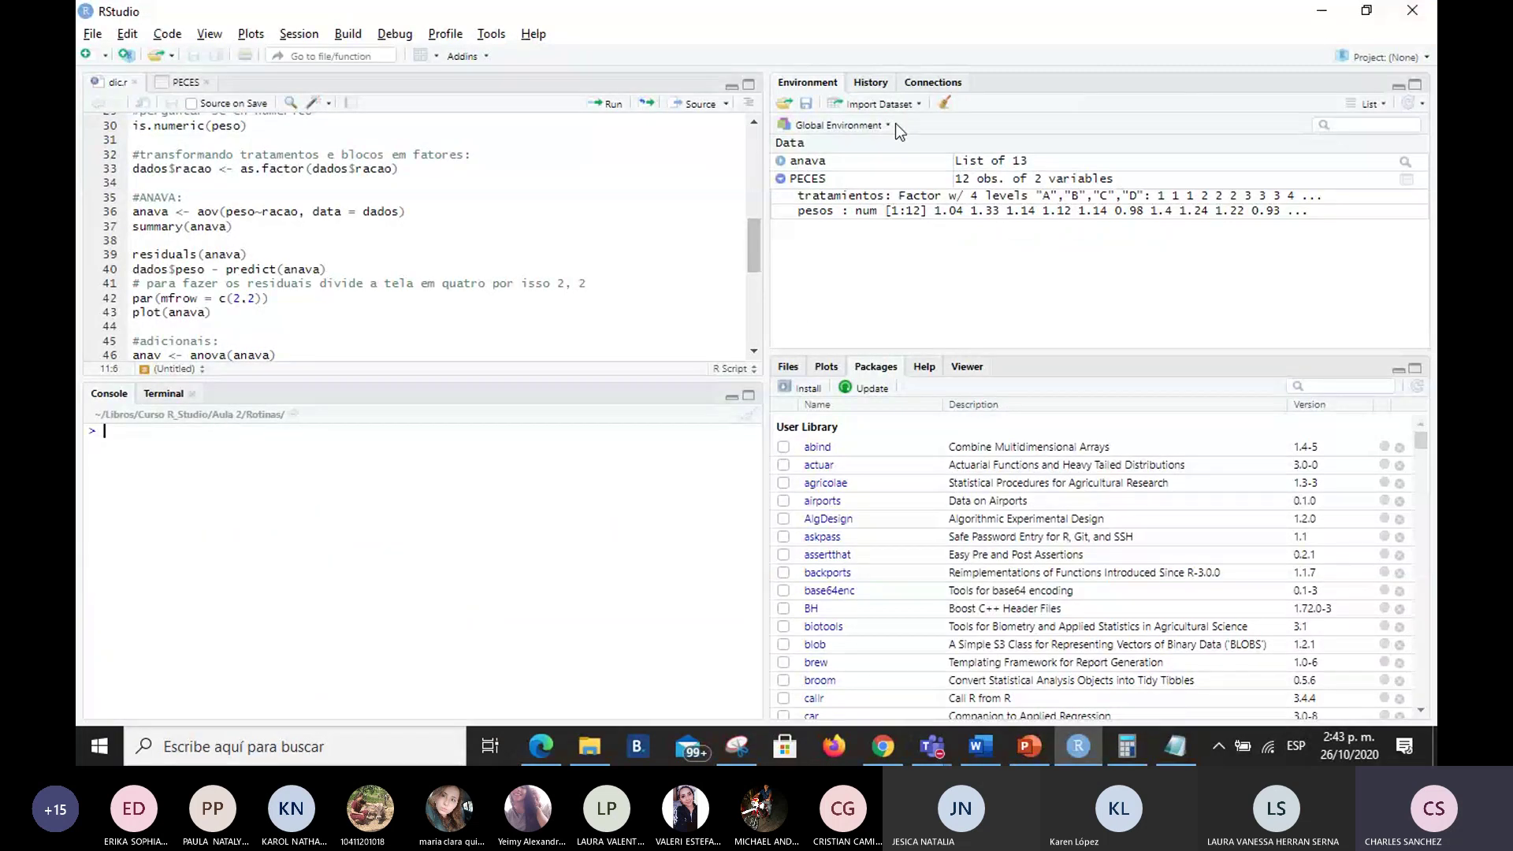
Step: Import the Excel workbook CERDOS from Documentos/Universidades/FUSM/Aulas/Bioestadística/2020_2 as the dataset CERDOS
left_click(919, 105)
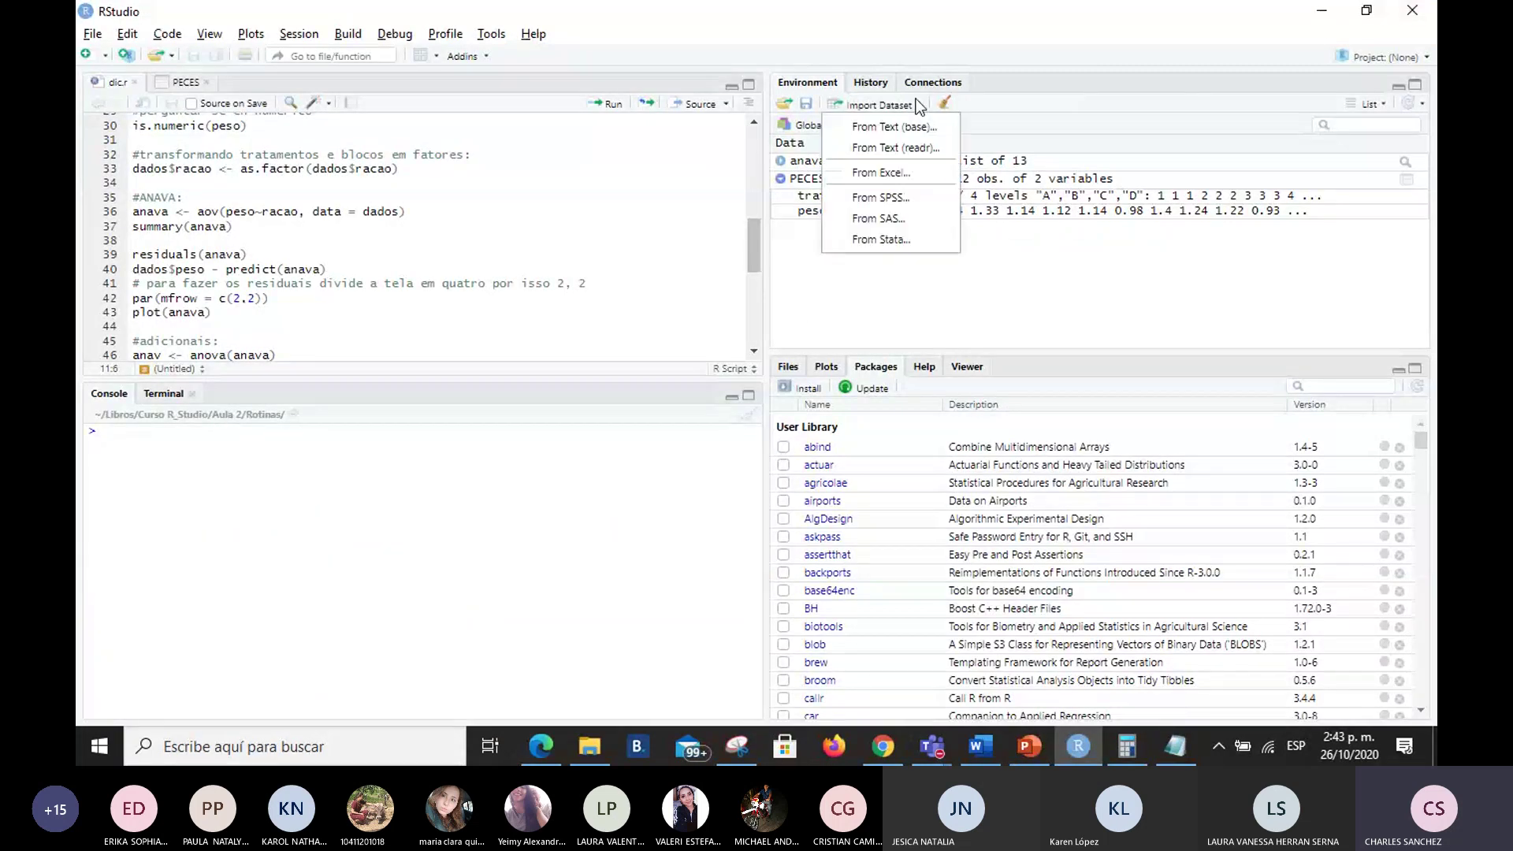
left_click(895, 173)
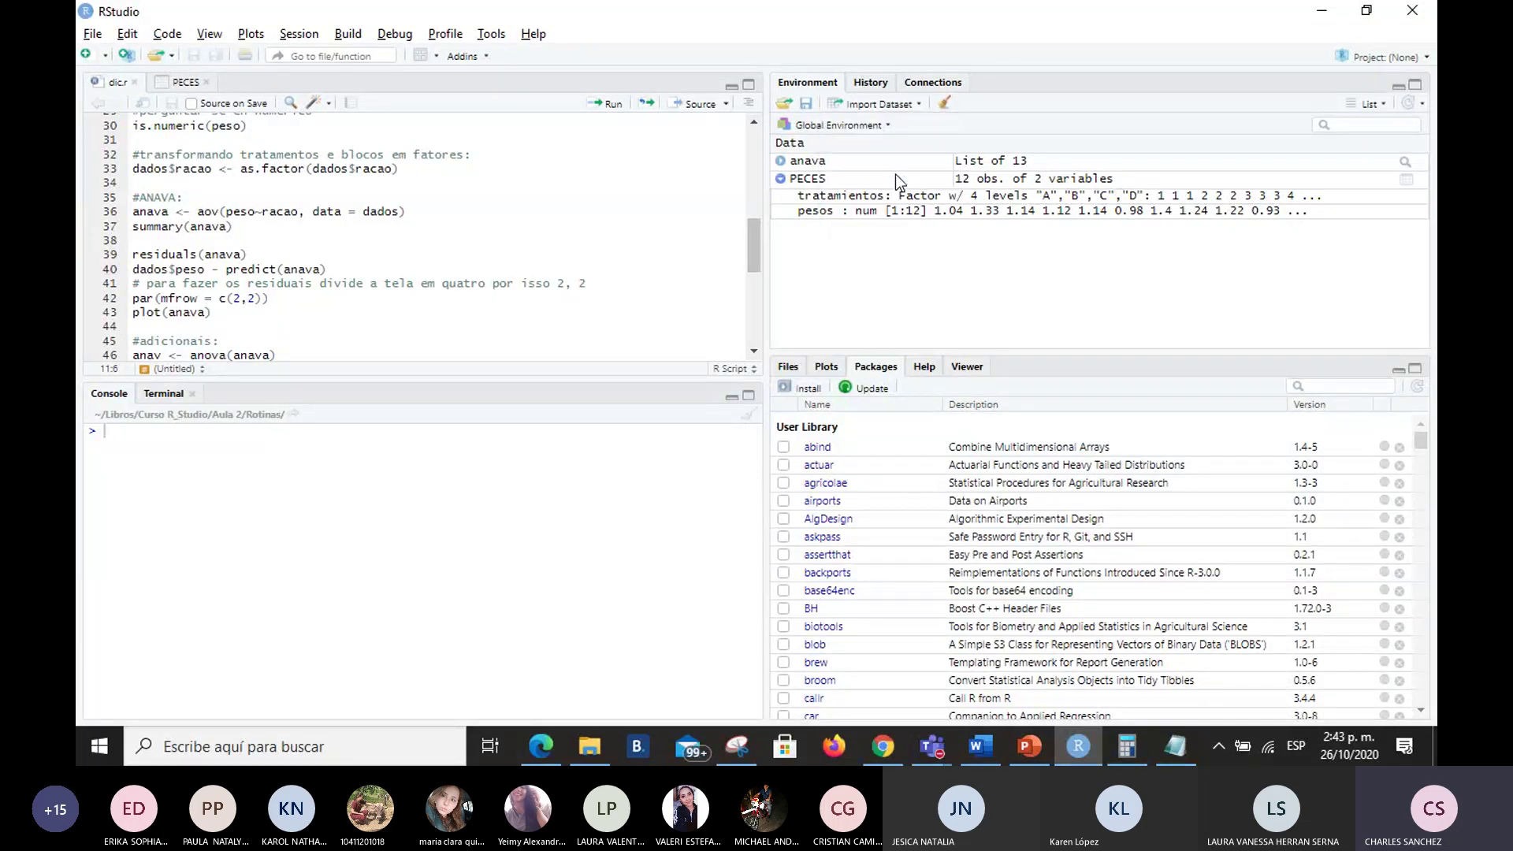
left_click(1302, 157)
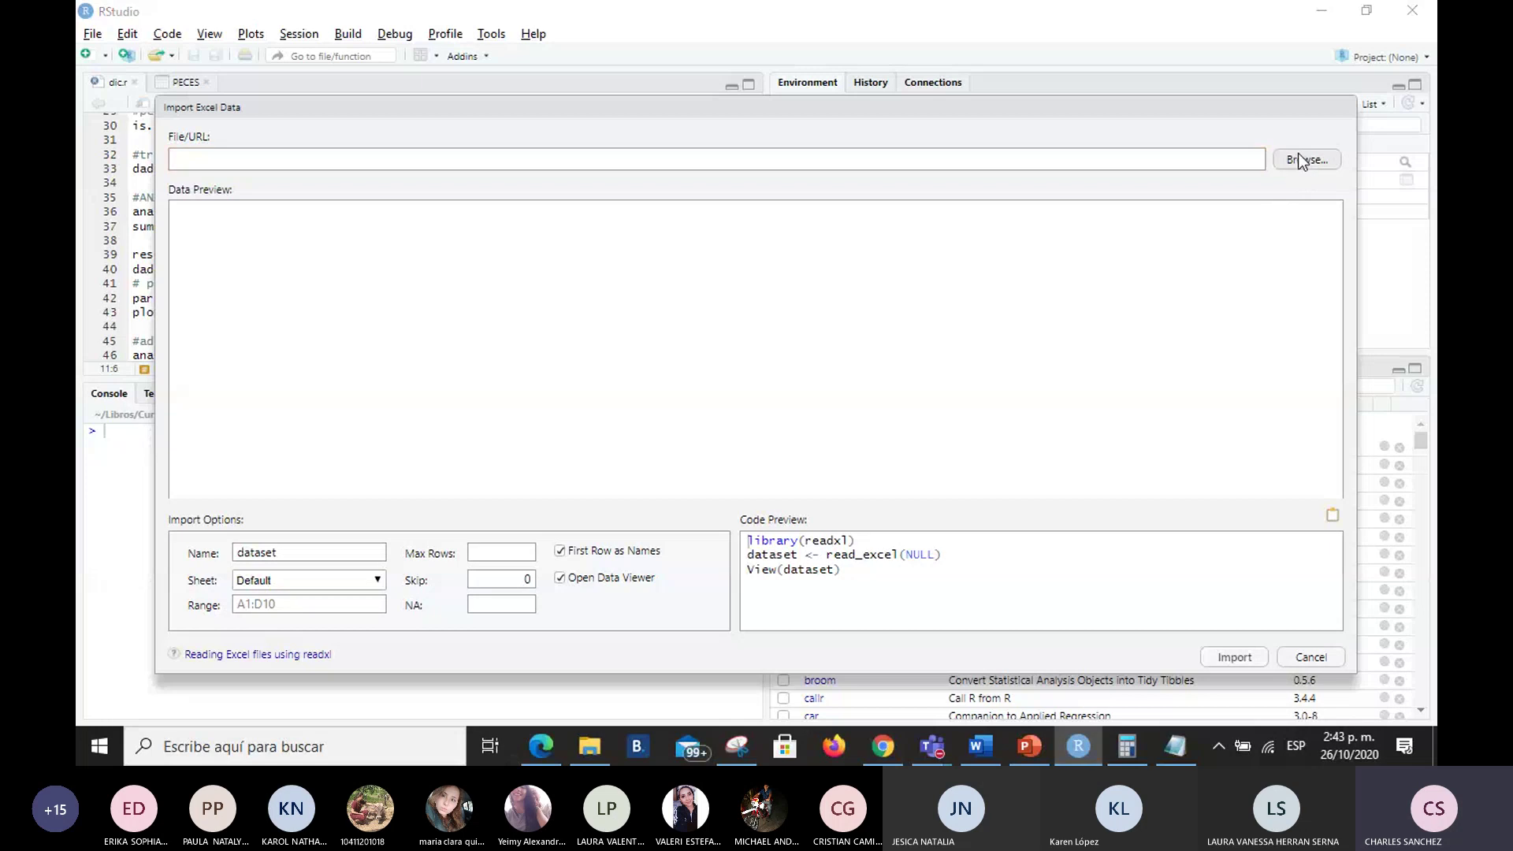
left_click(169, 226)
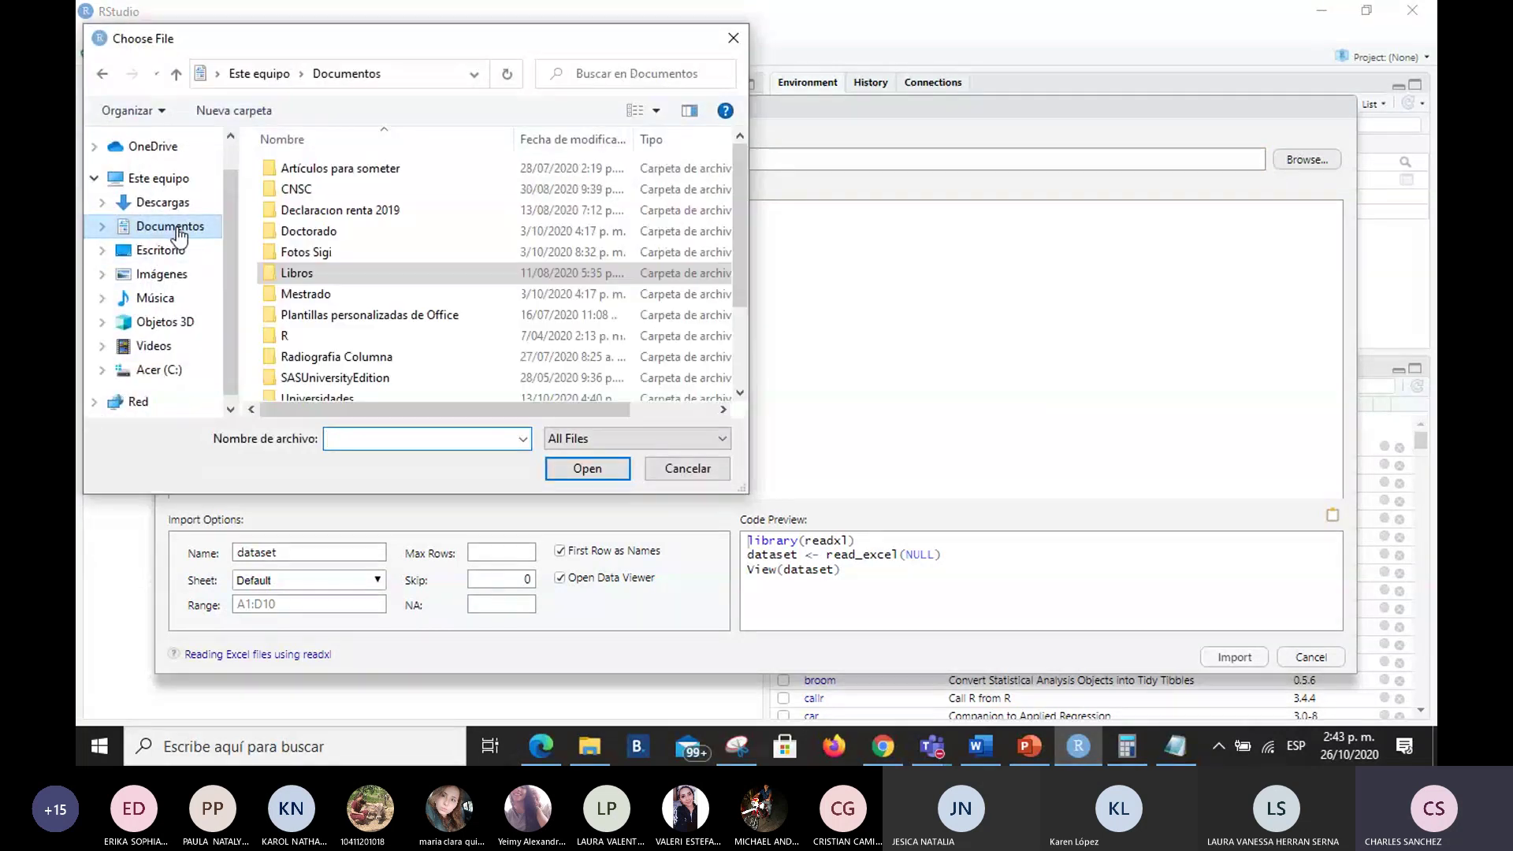
scroll(394, 323, "down", 1)
double_click(304, 348)
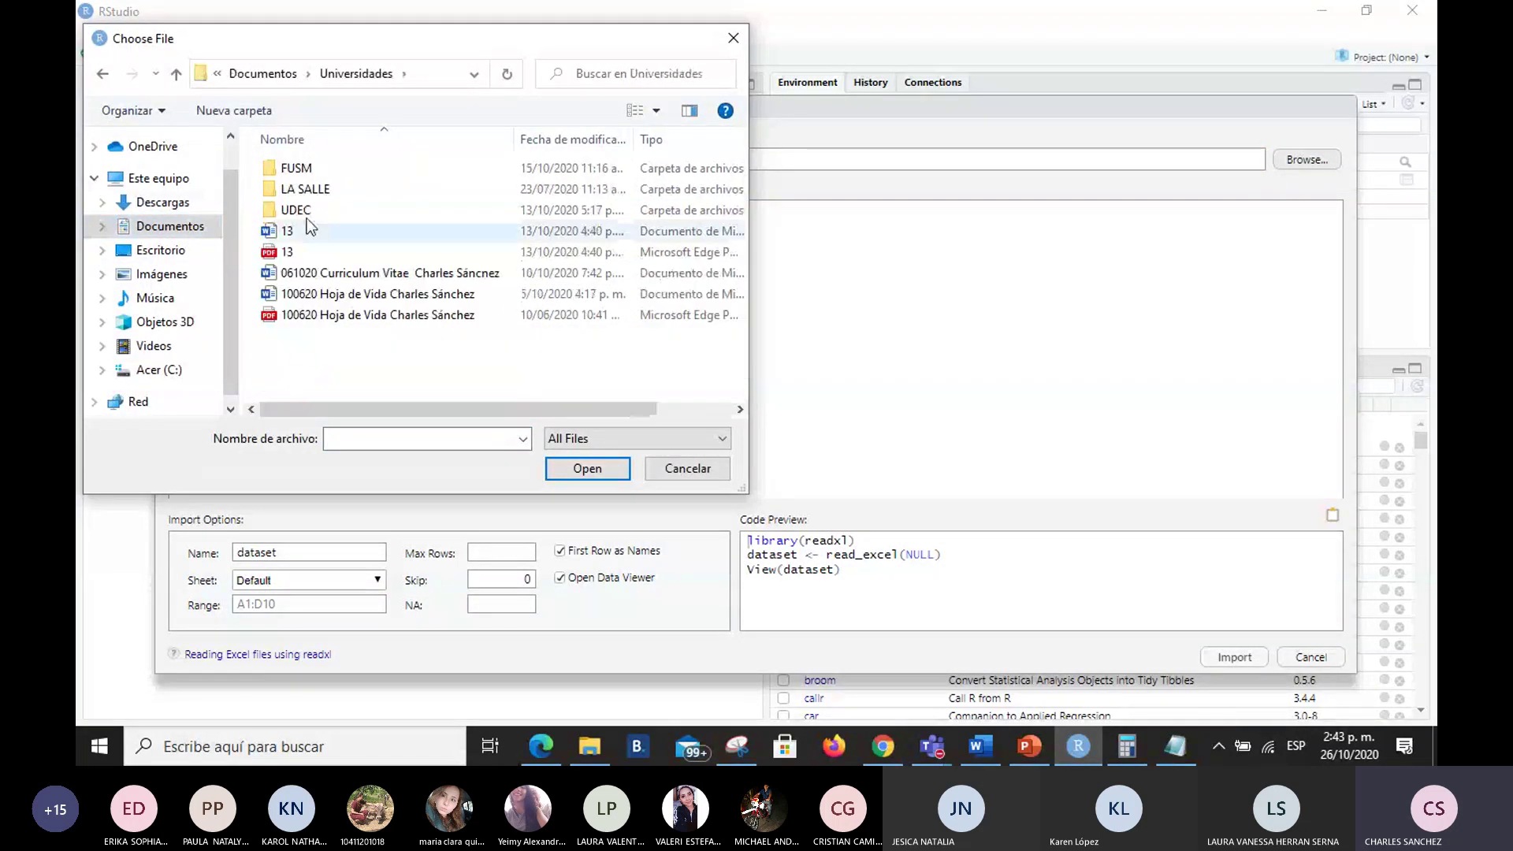
double_click(330, 175)
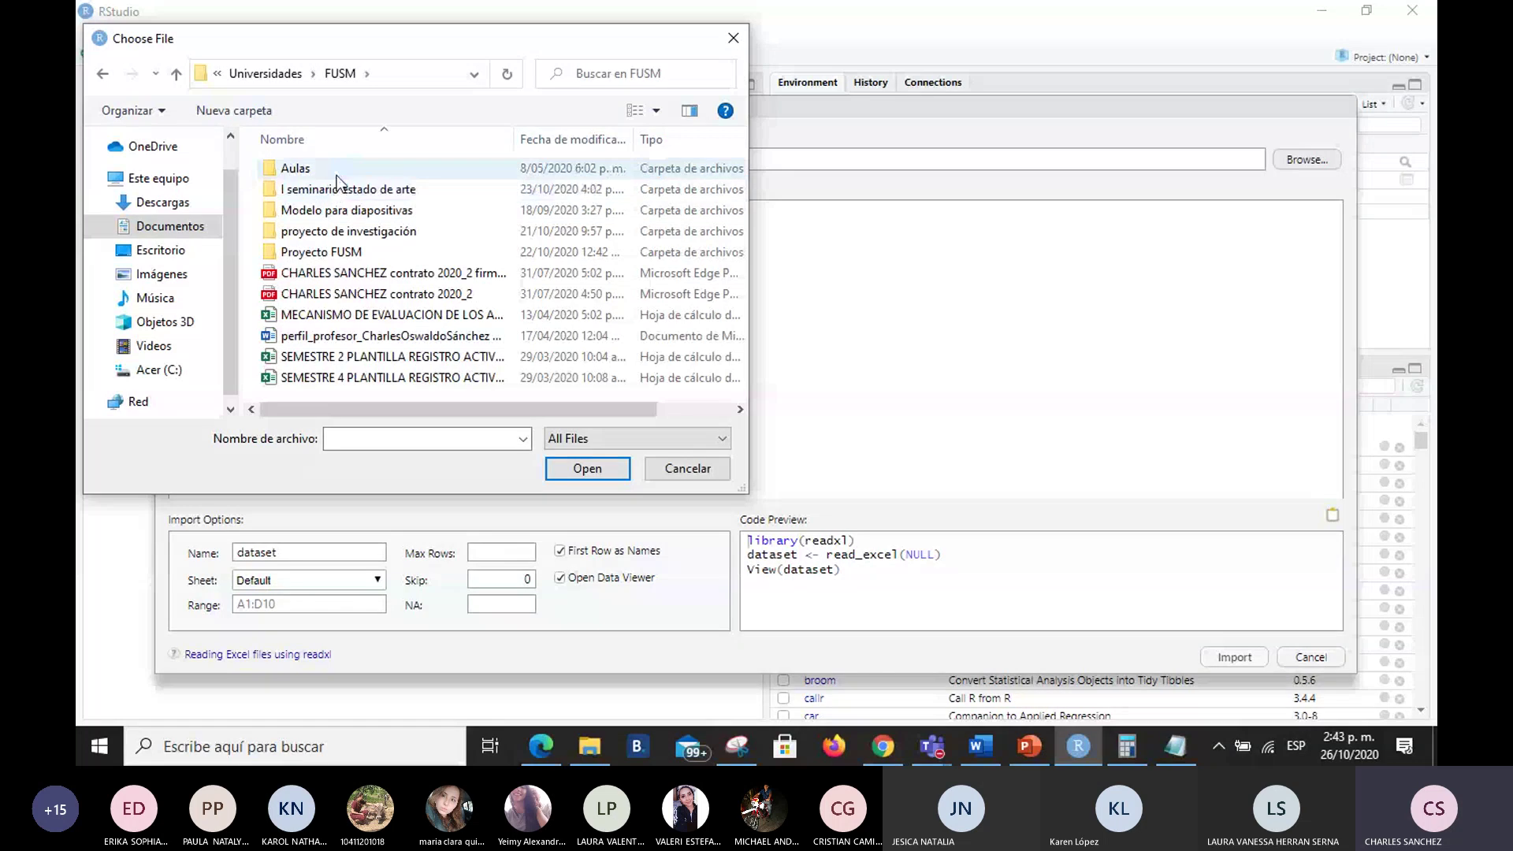
double_click(336, 170)
double_click(337, 174)
double_click(339, 209)
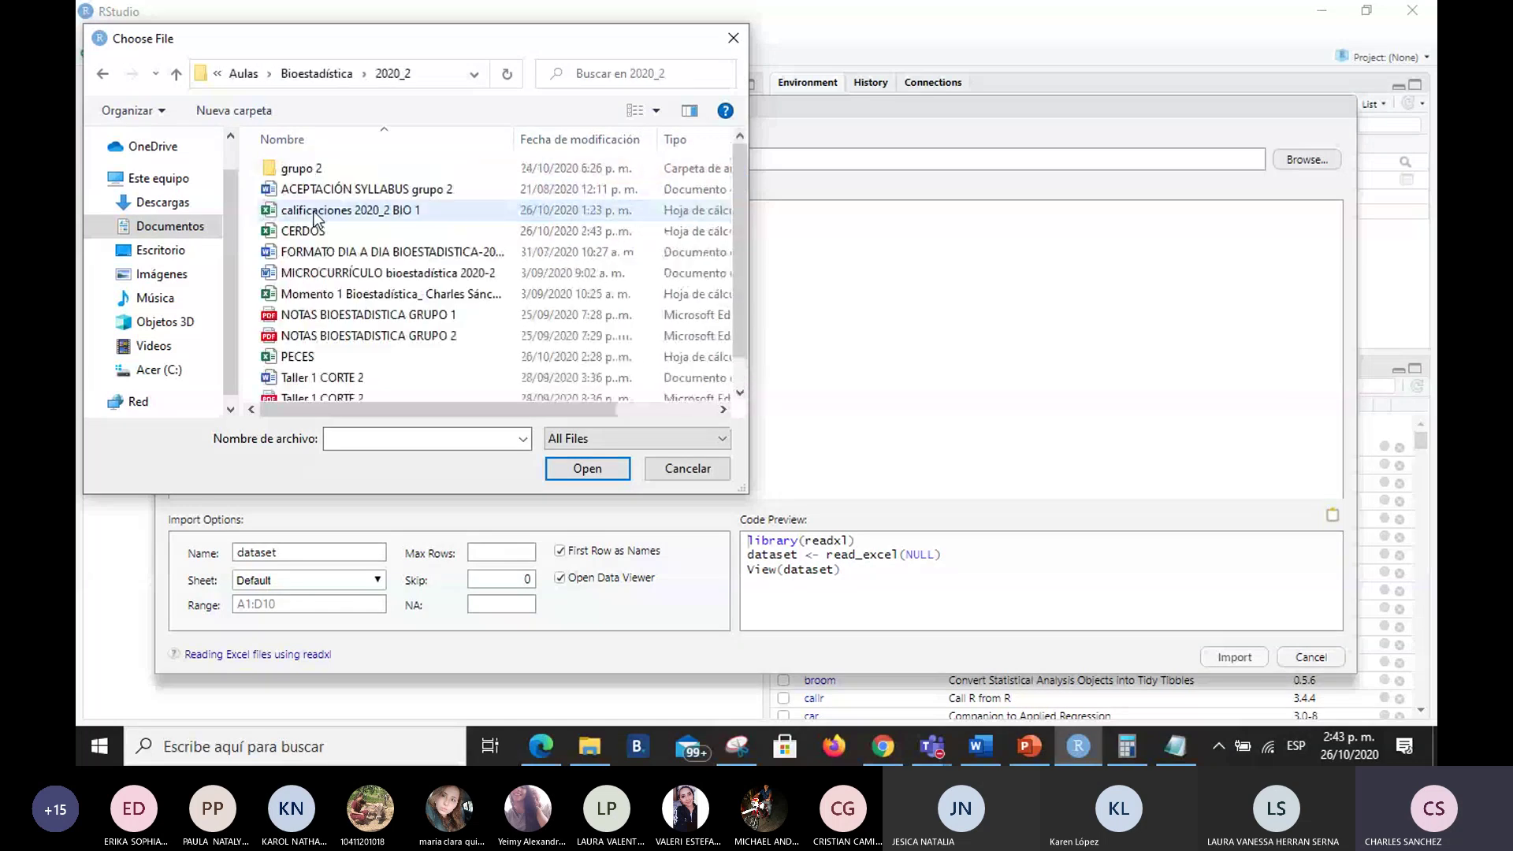
left_click(356, 232)
left_click(601, 468)
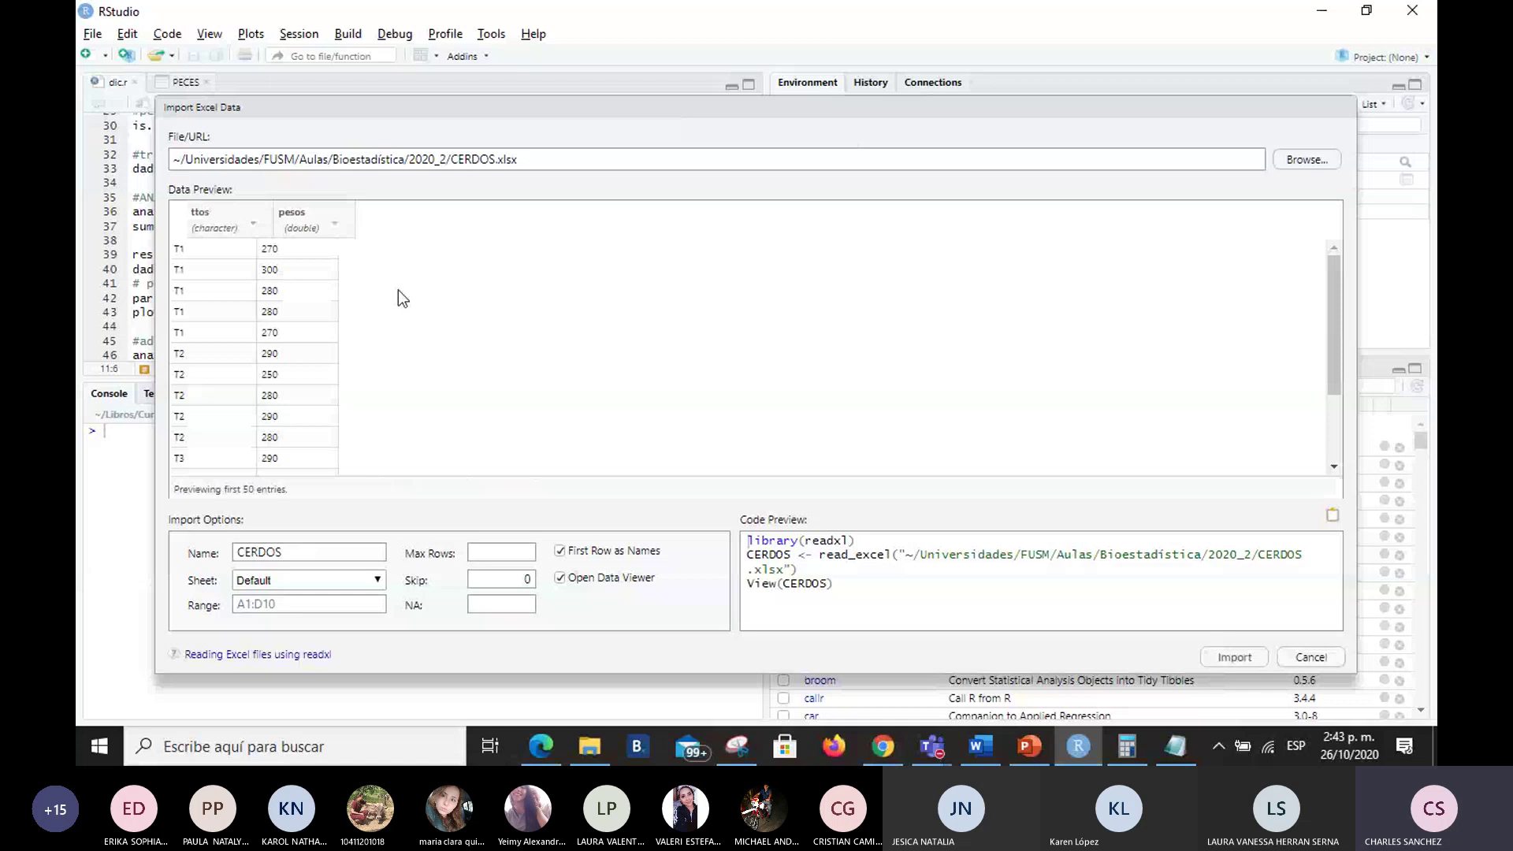
left_click(1237, 659)
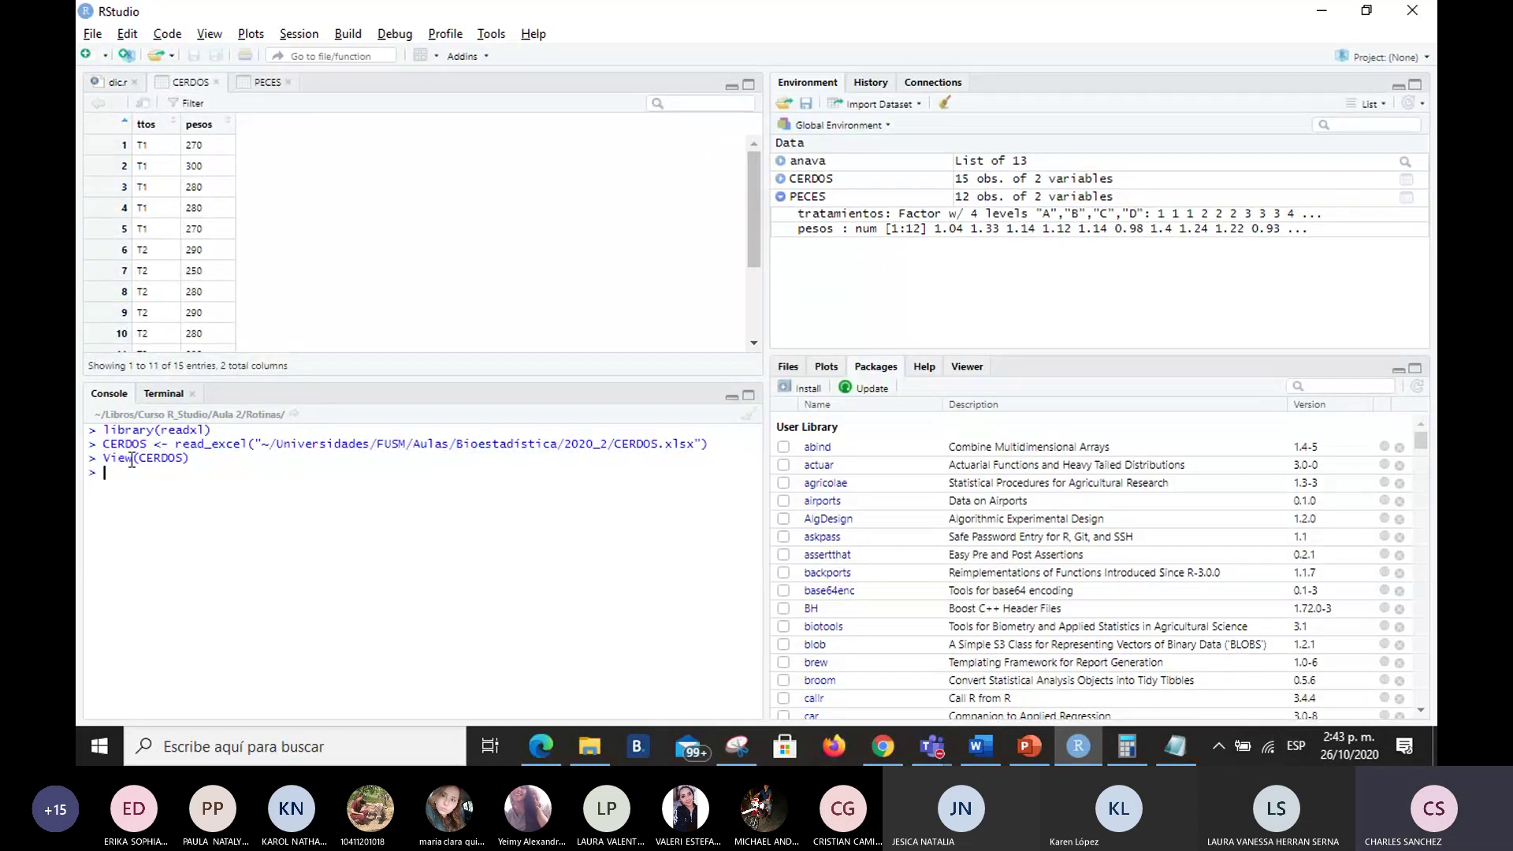
Step: Return to the dic.r script, expand the variable structure of CERDOS in the environment, and print the CERDOS dataset in the console
left_click(116, 82)
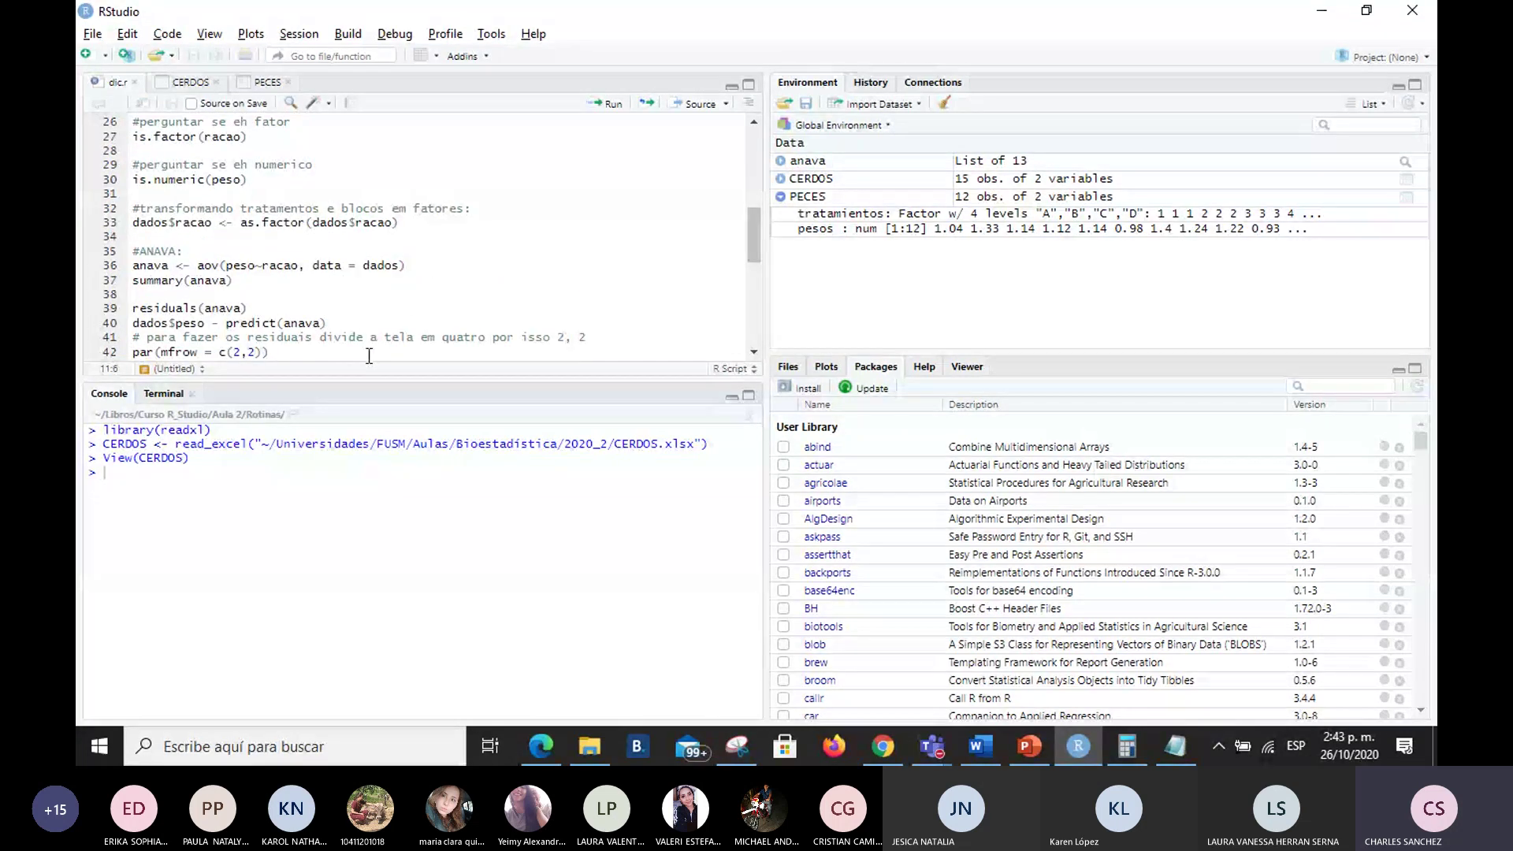
left_click(780, 179)
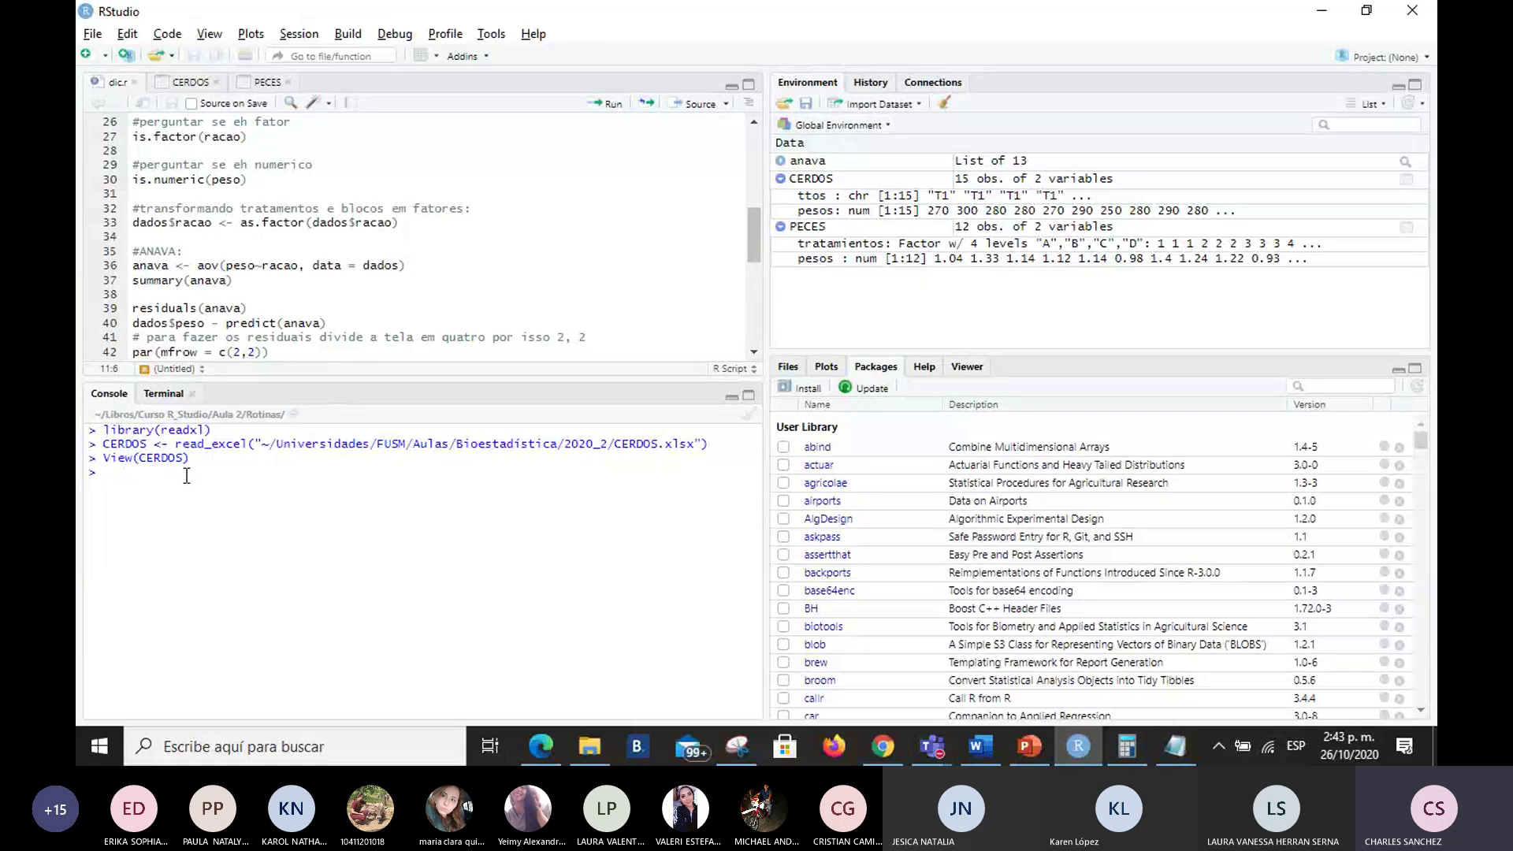
type("CERD")
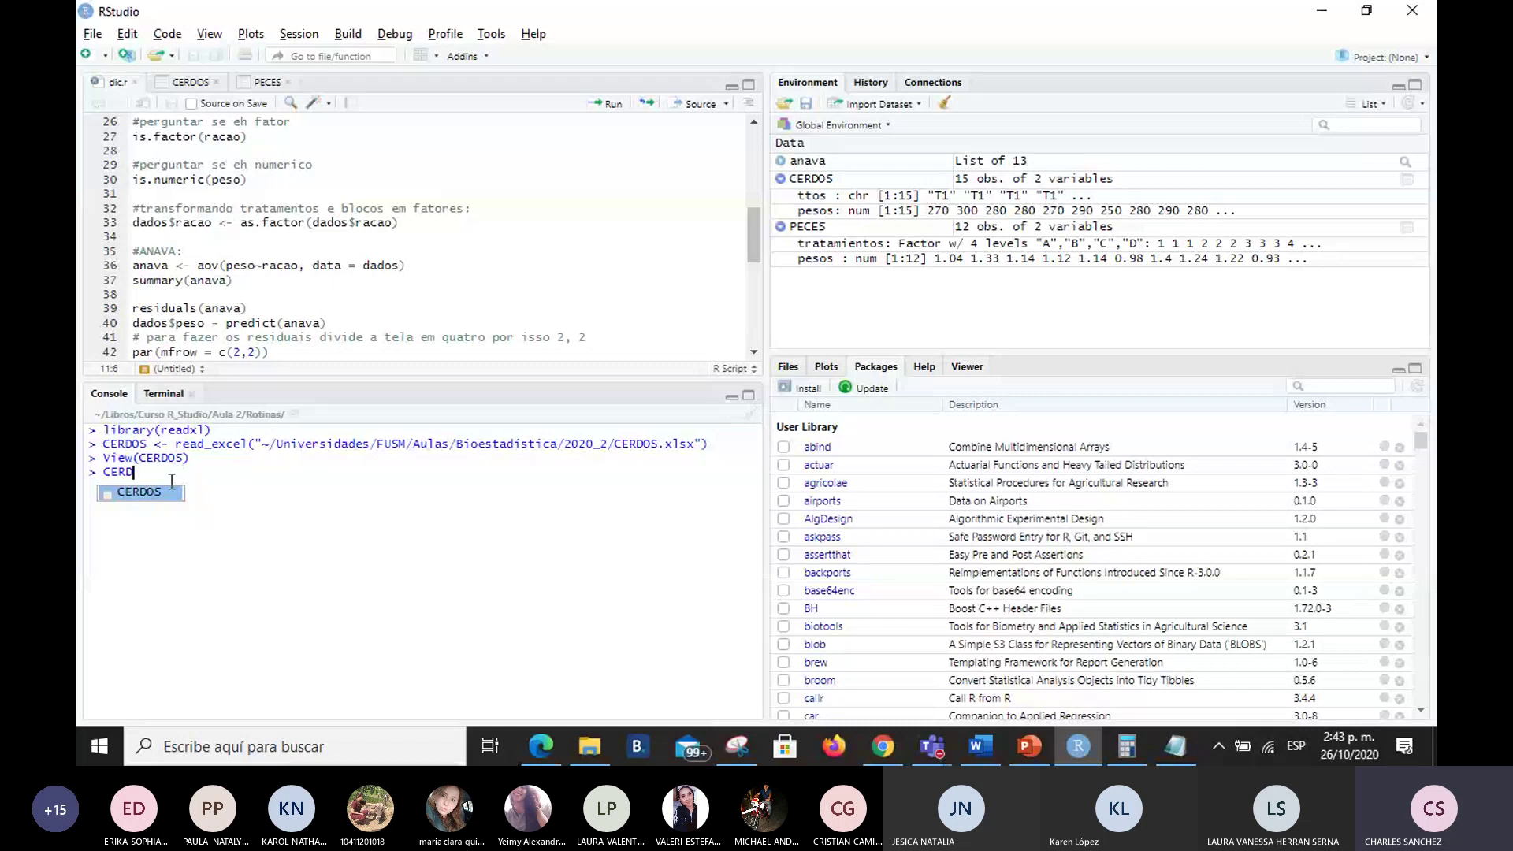
left_click(162, 492)
key("Return")
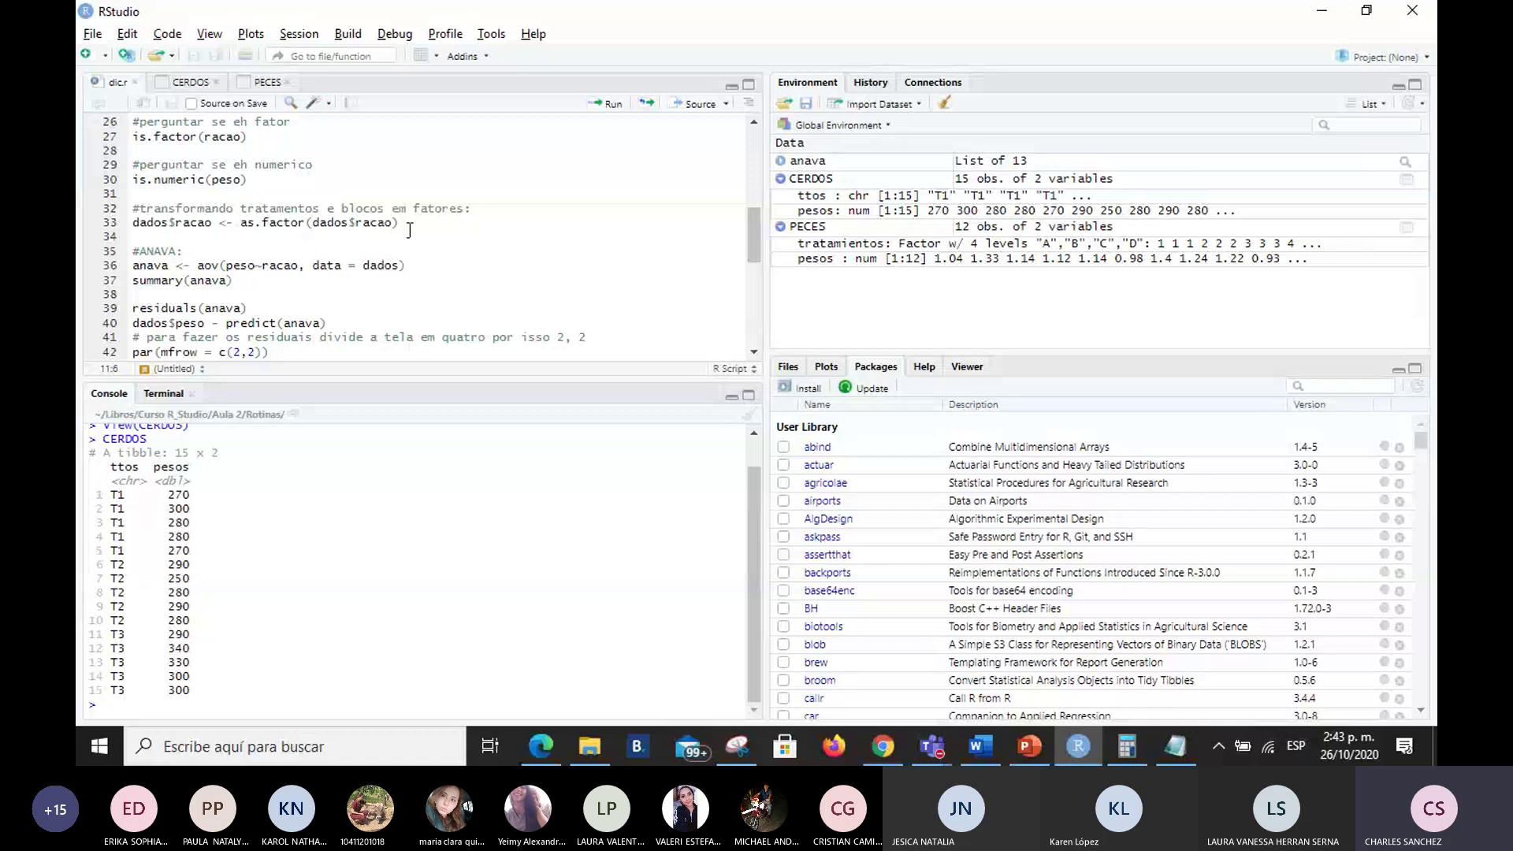
Step: Following script line 33, convert the treatments to a factor by running CERDOS$ttos <- as.factor(CERDOS$ttos) in the console
left_click_drag(399, 223, 132, 223)
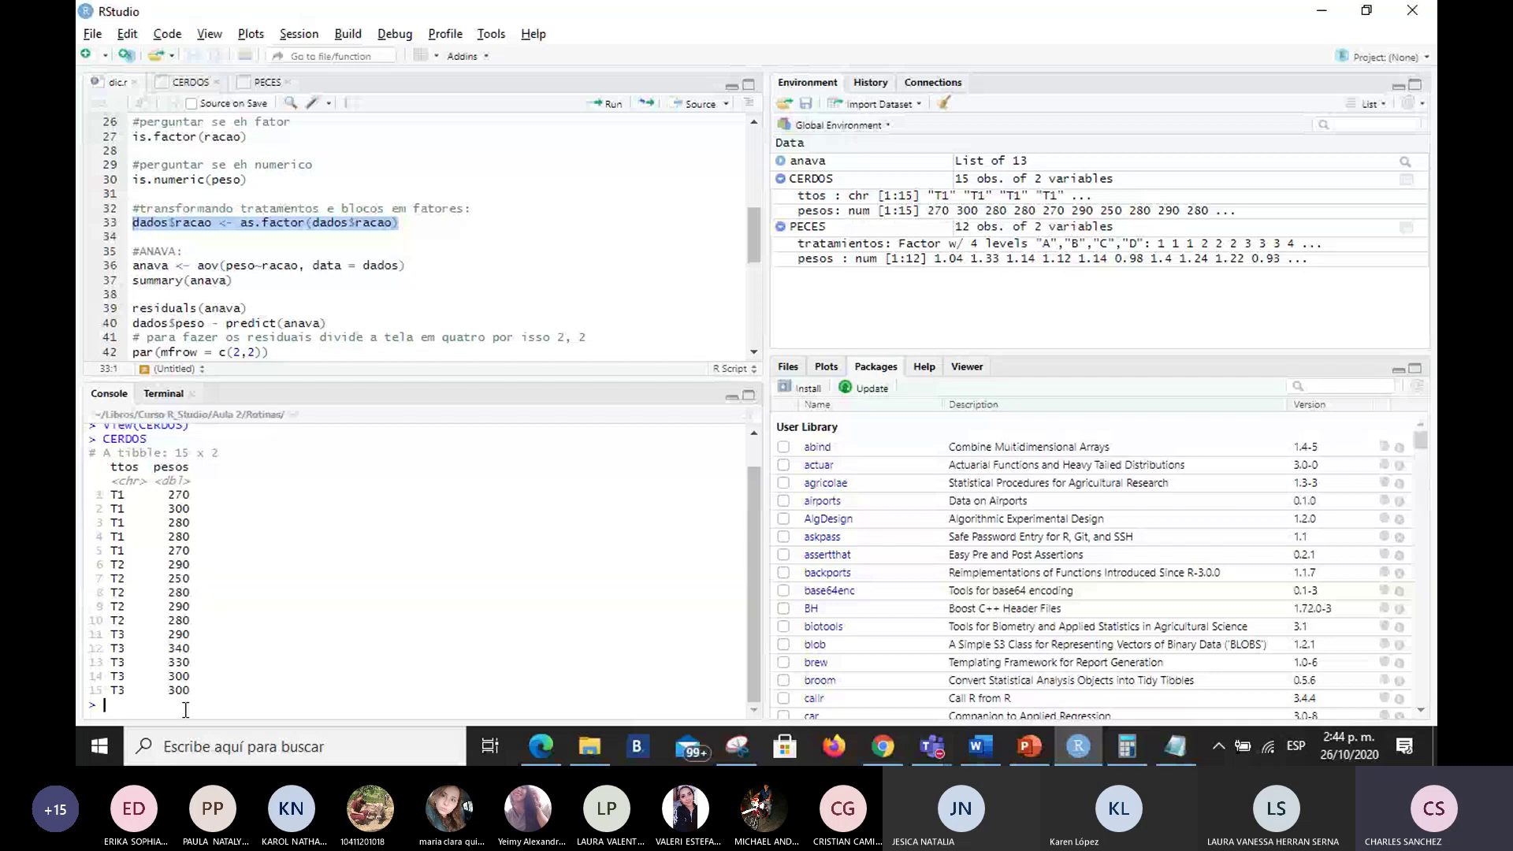
type("CER")
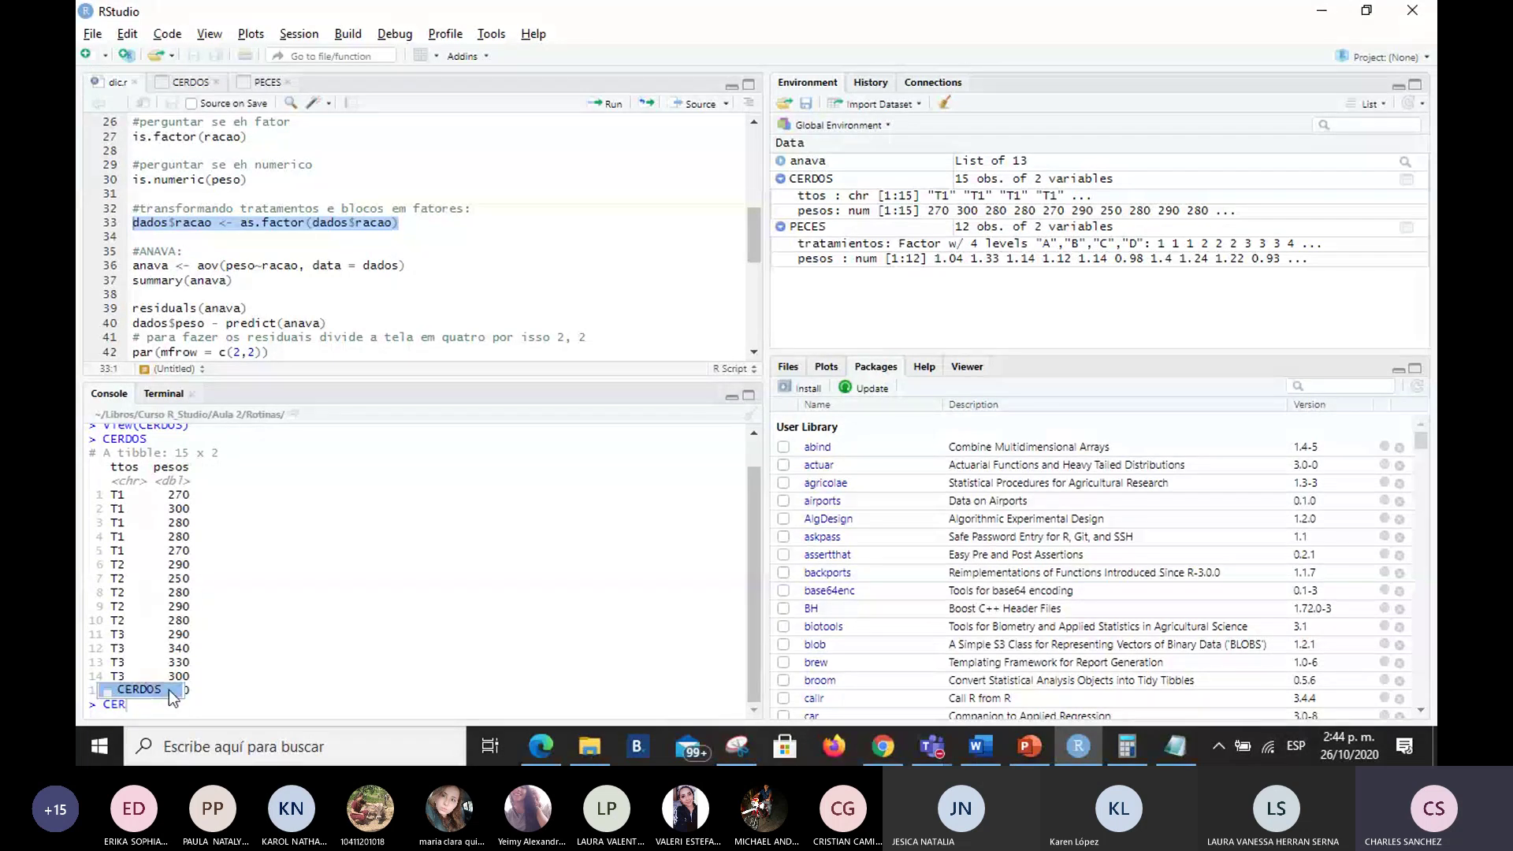
left_click(164, 687)
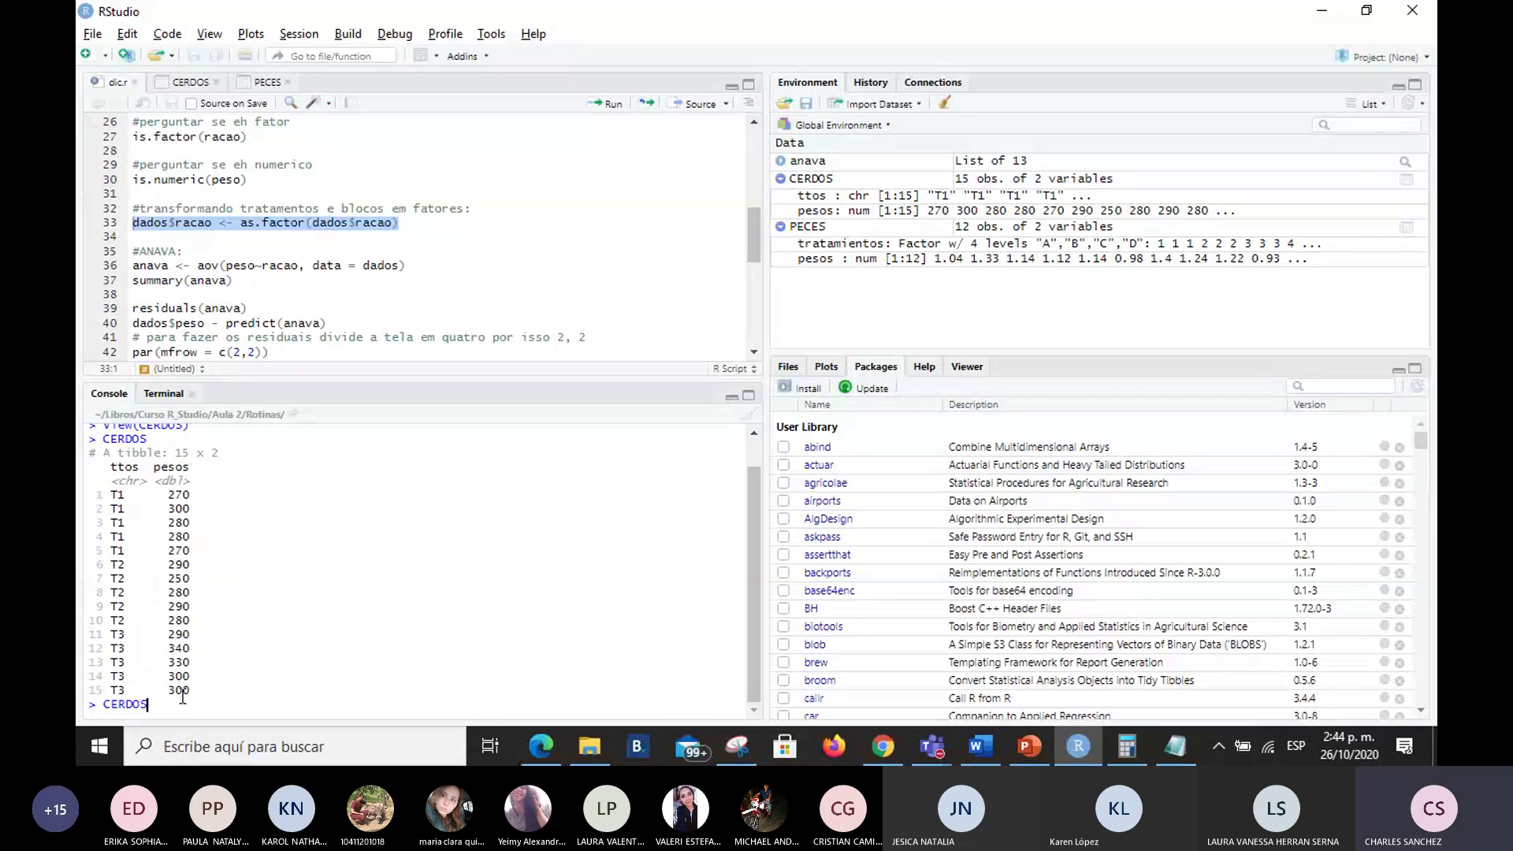
type("$")
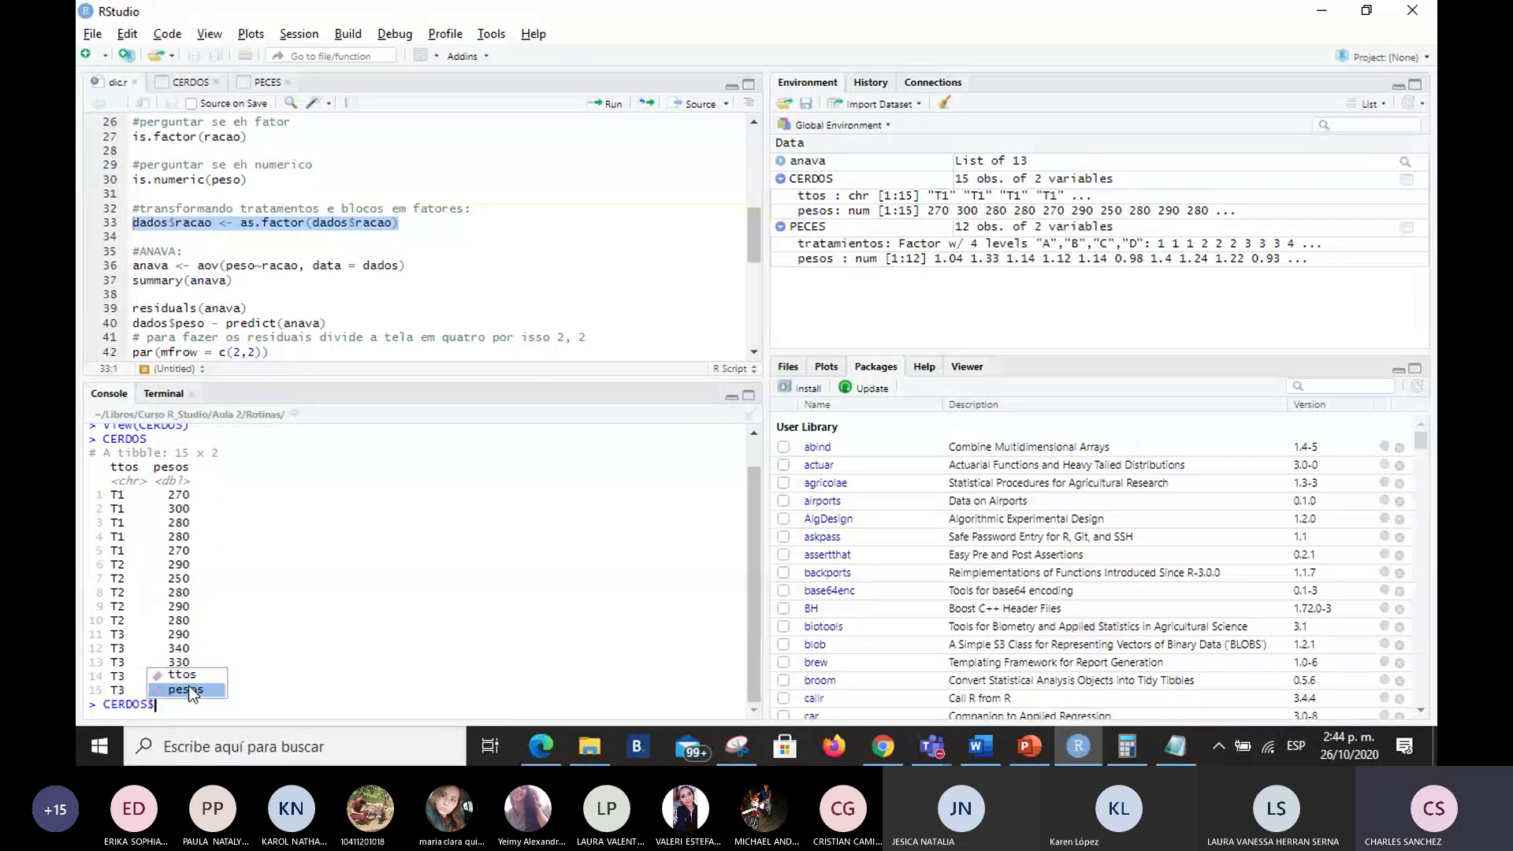
left_click(192, 672)
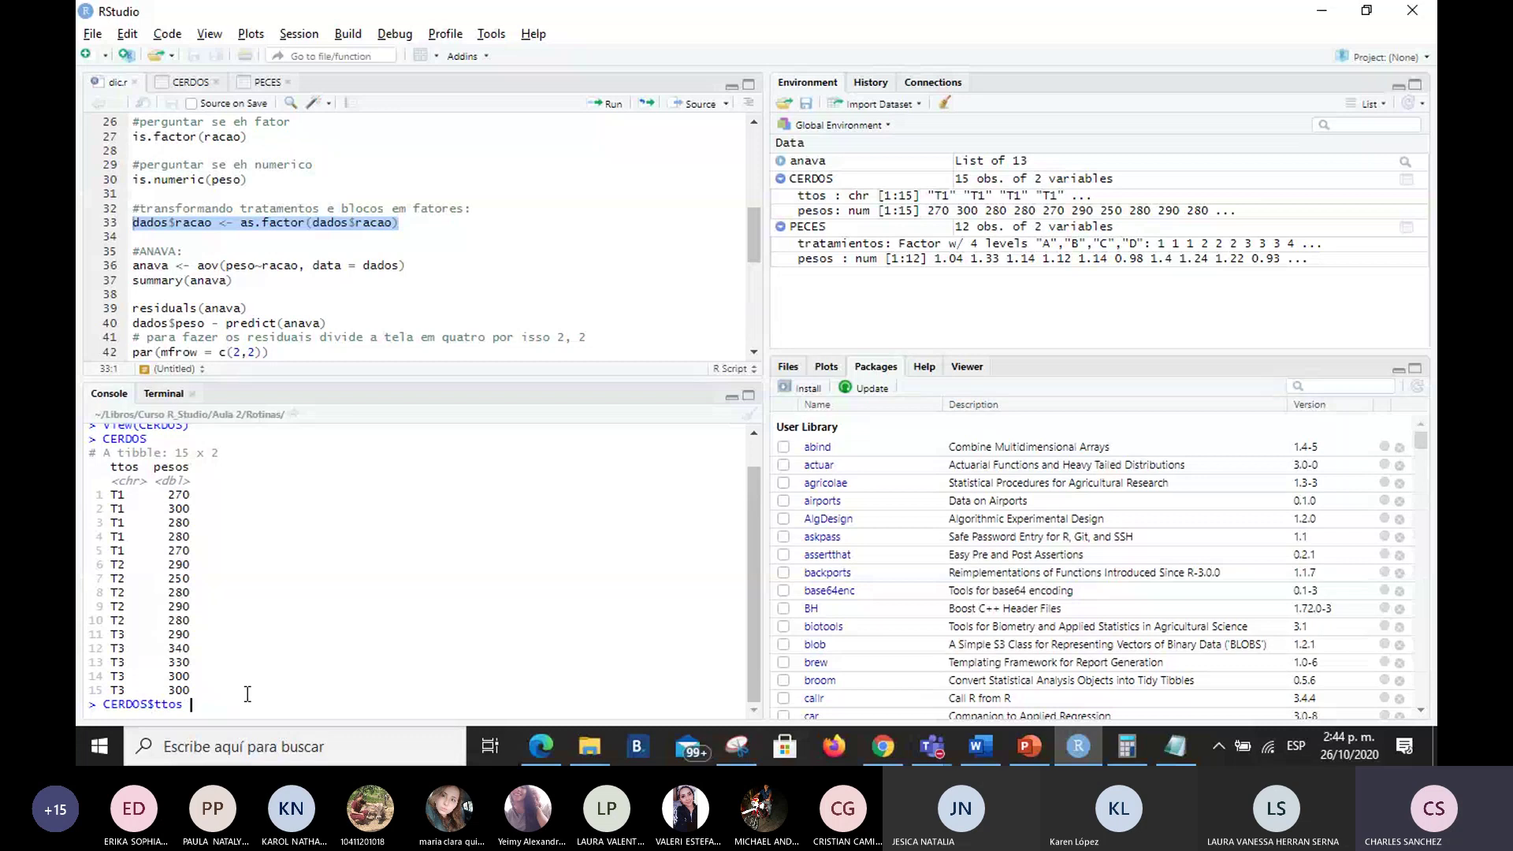
type("<-")
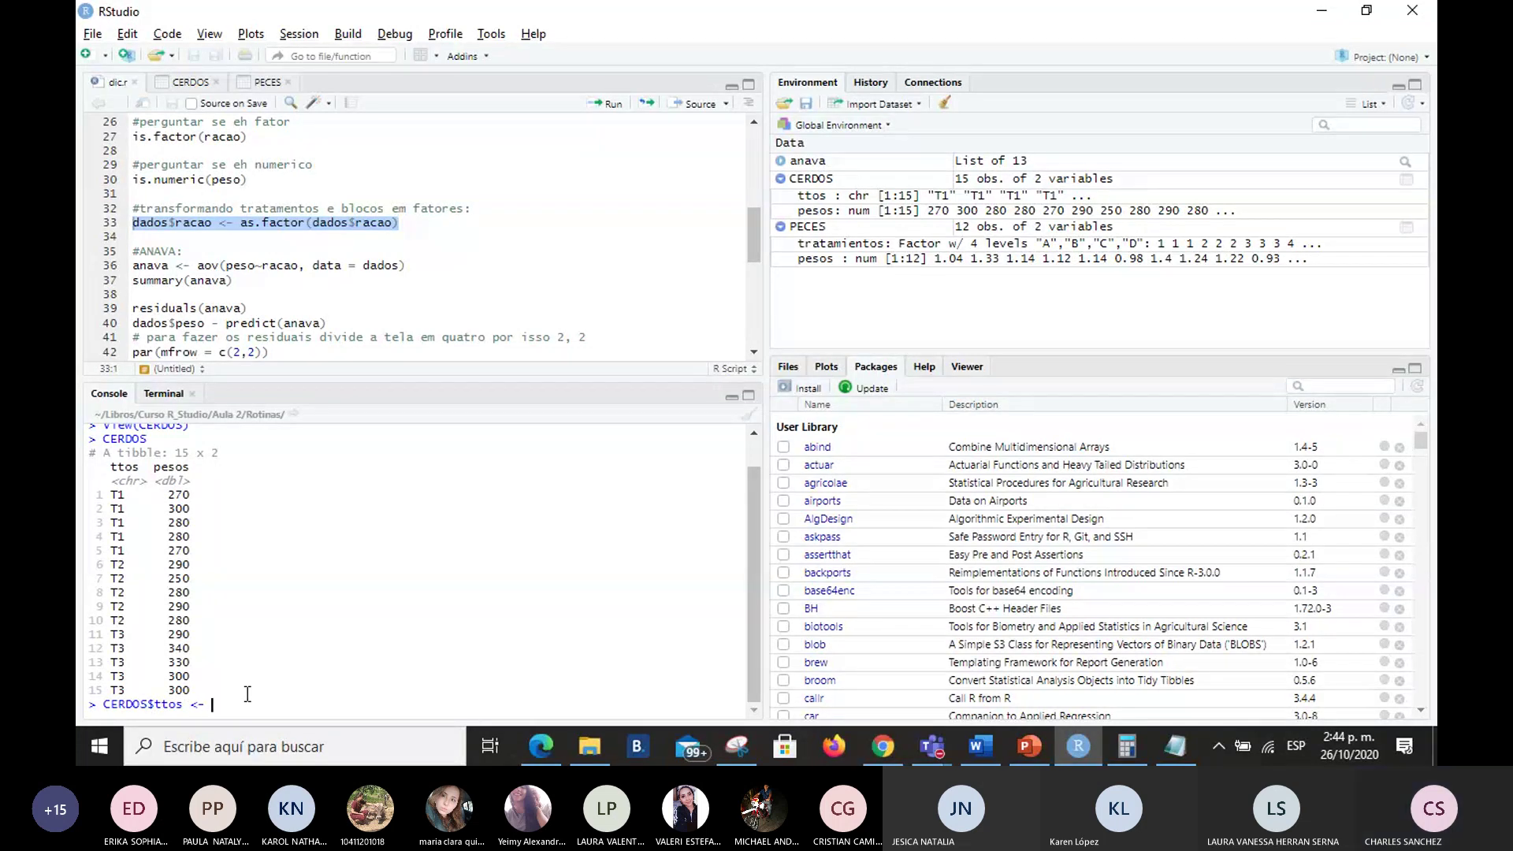
type(" a")
key("Caps_Lock")
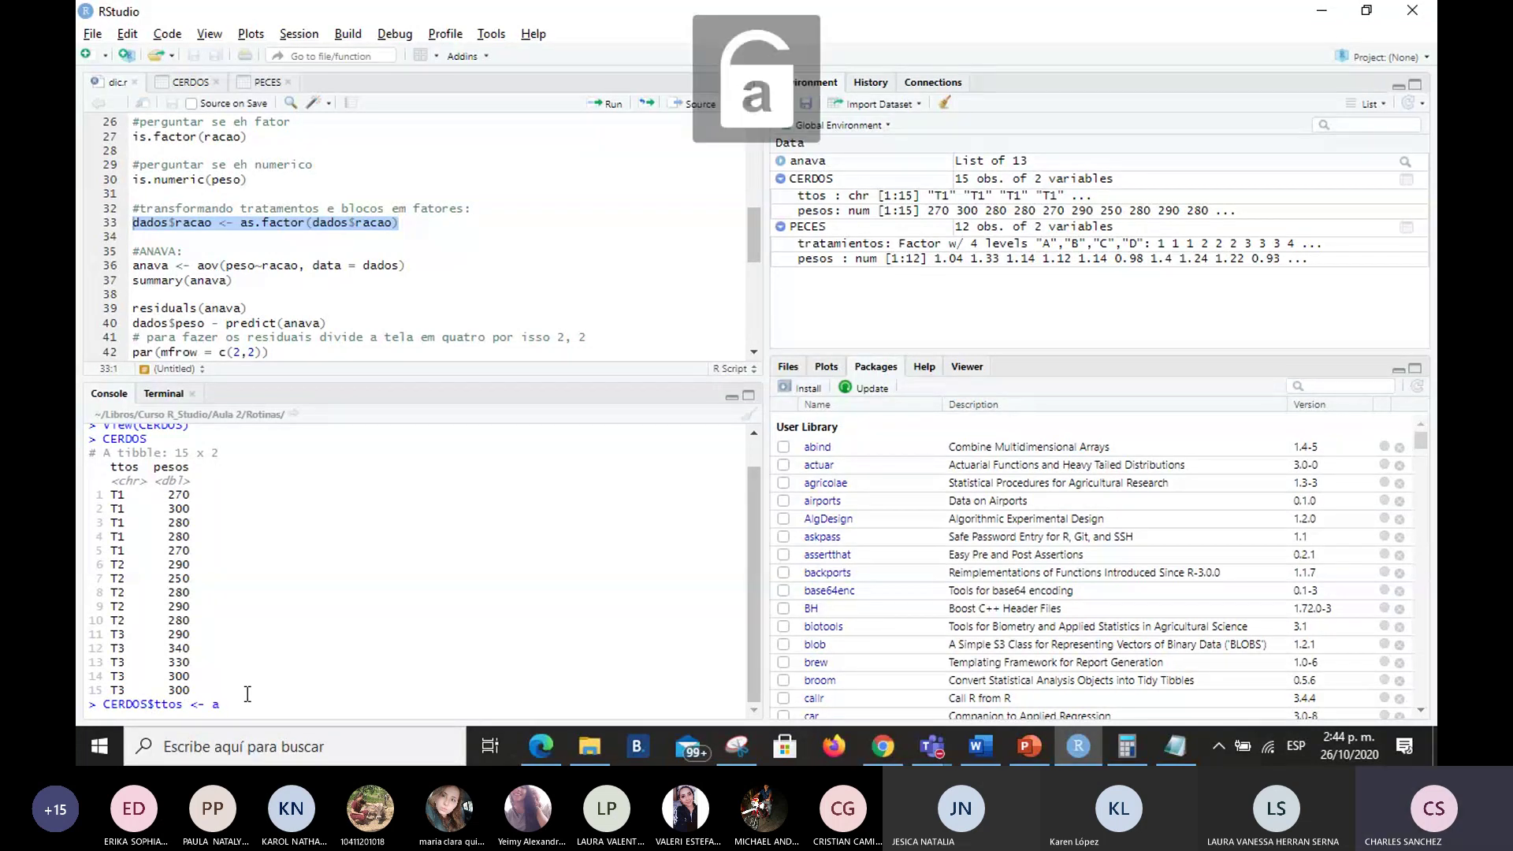
type("s.fac")
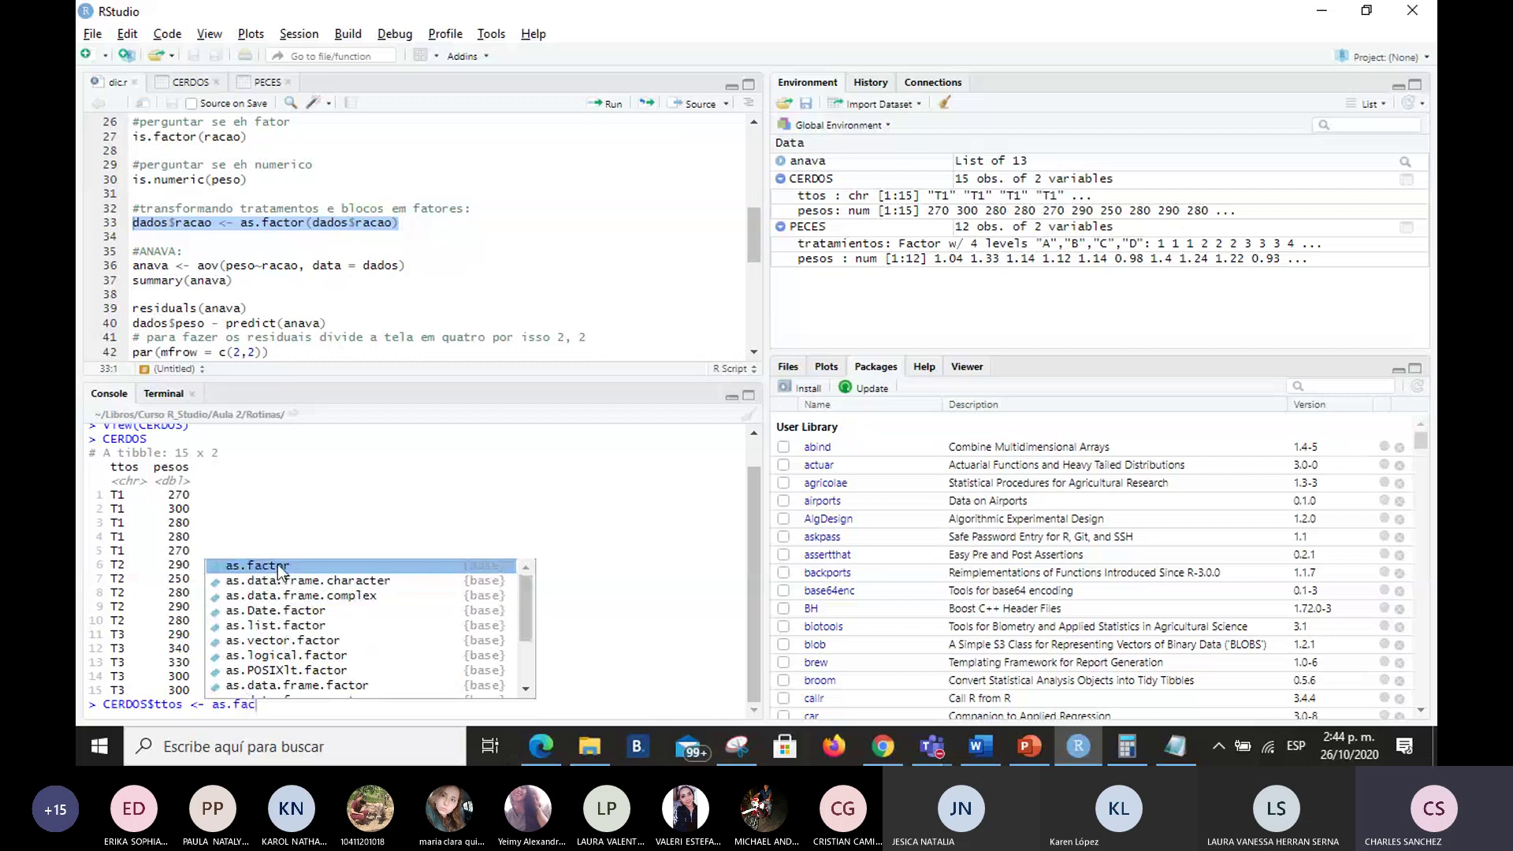
left_click(277, 564)
type("CERDOS")
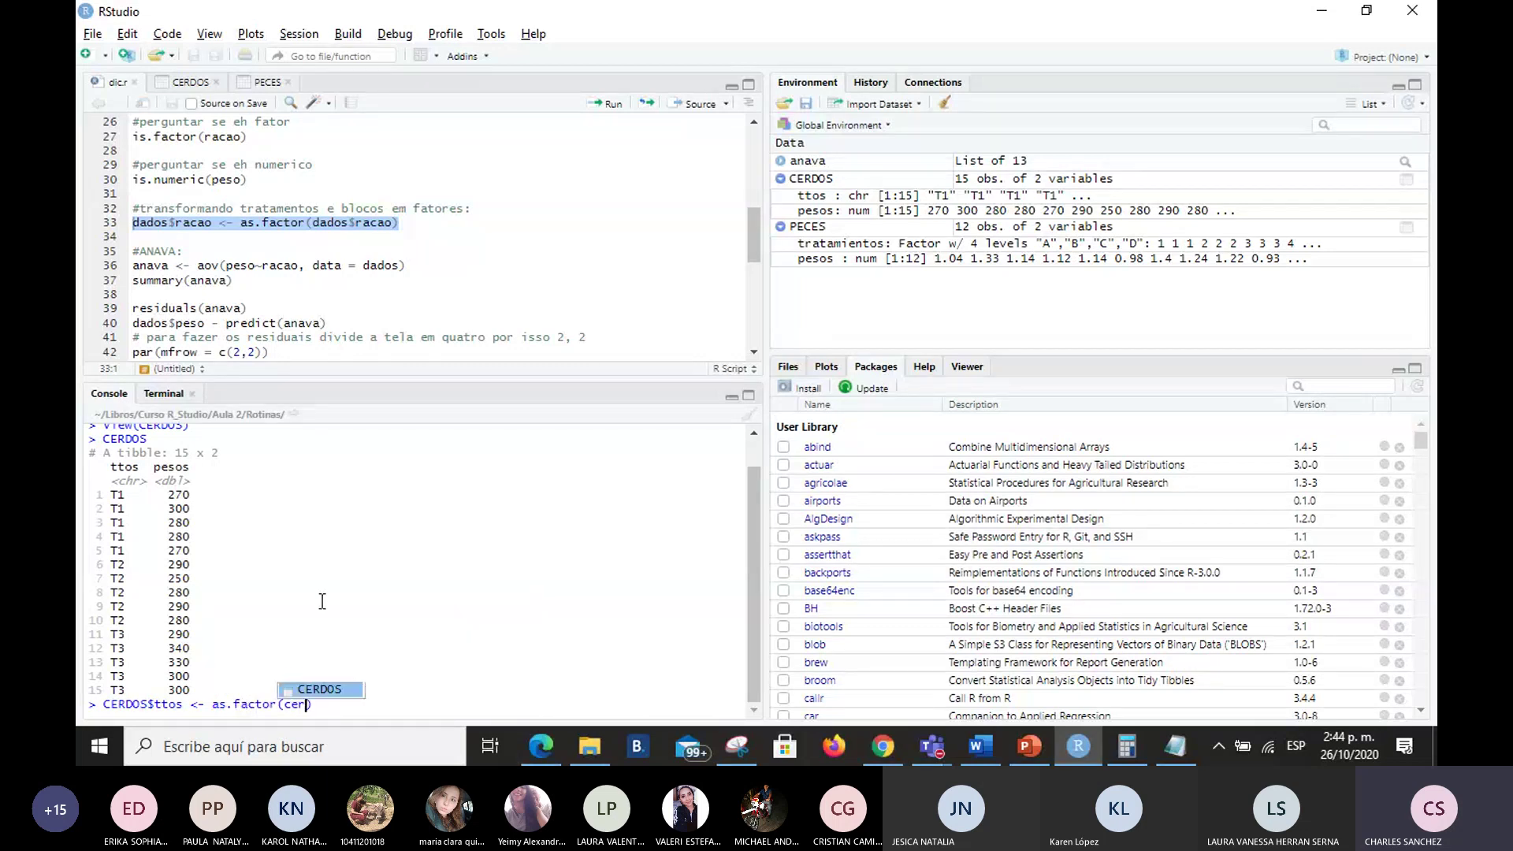
type("$")
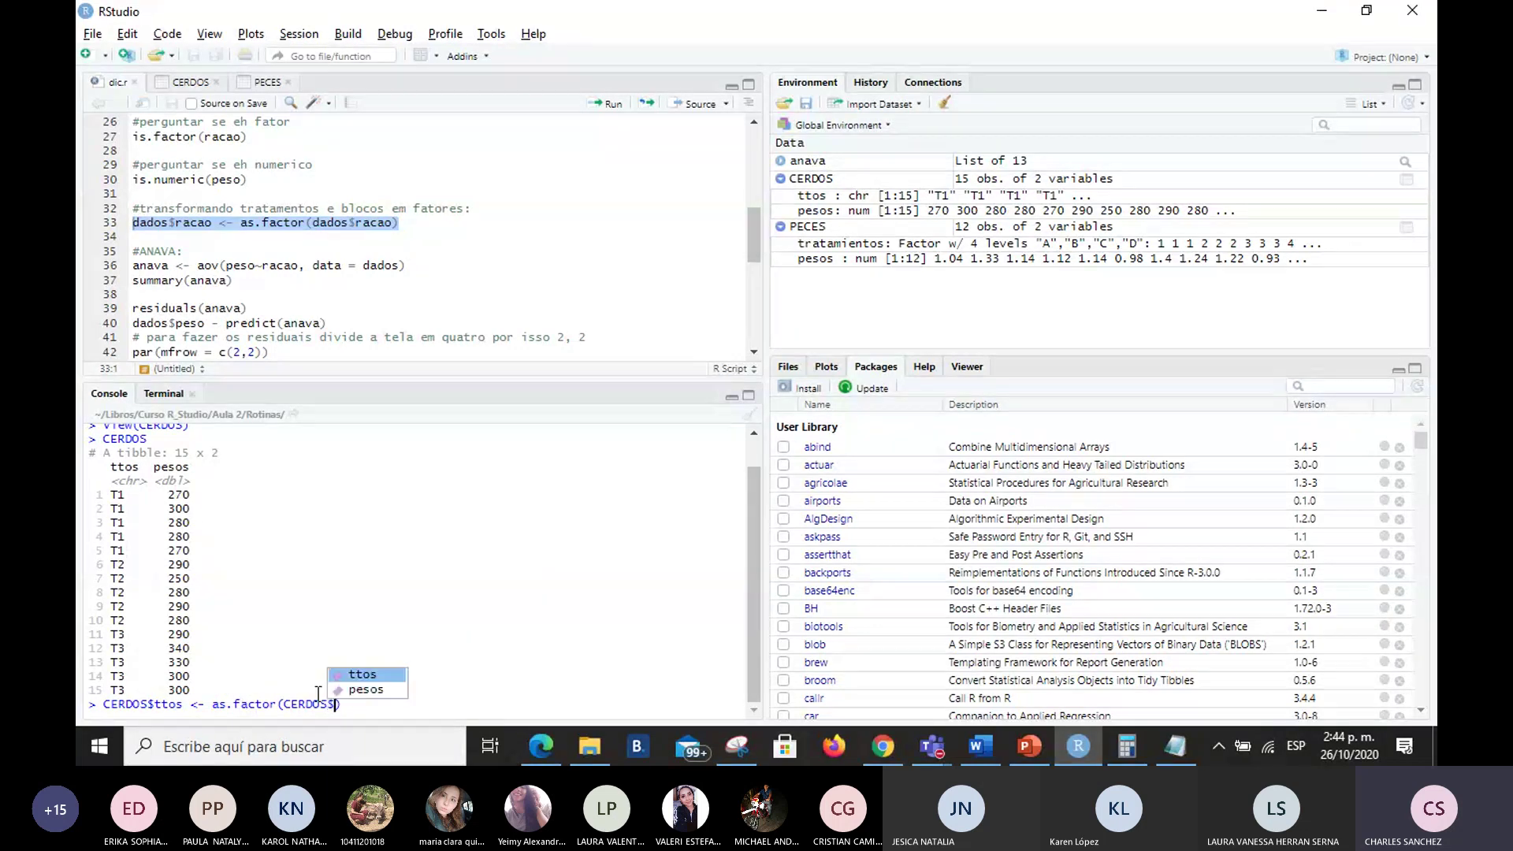
key("Return")
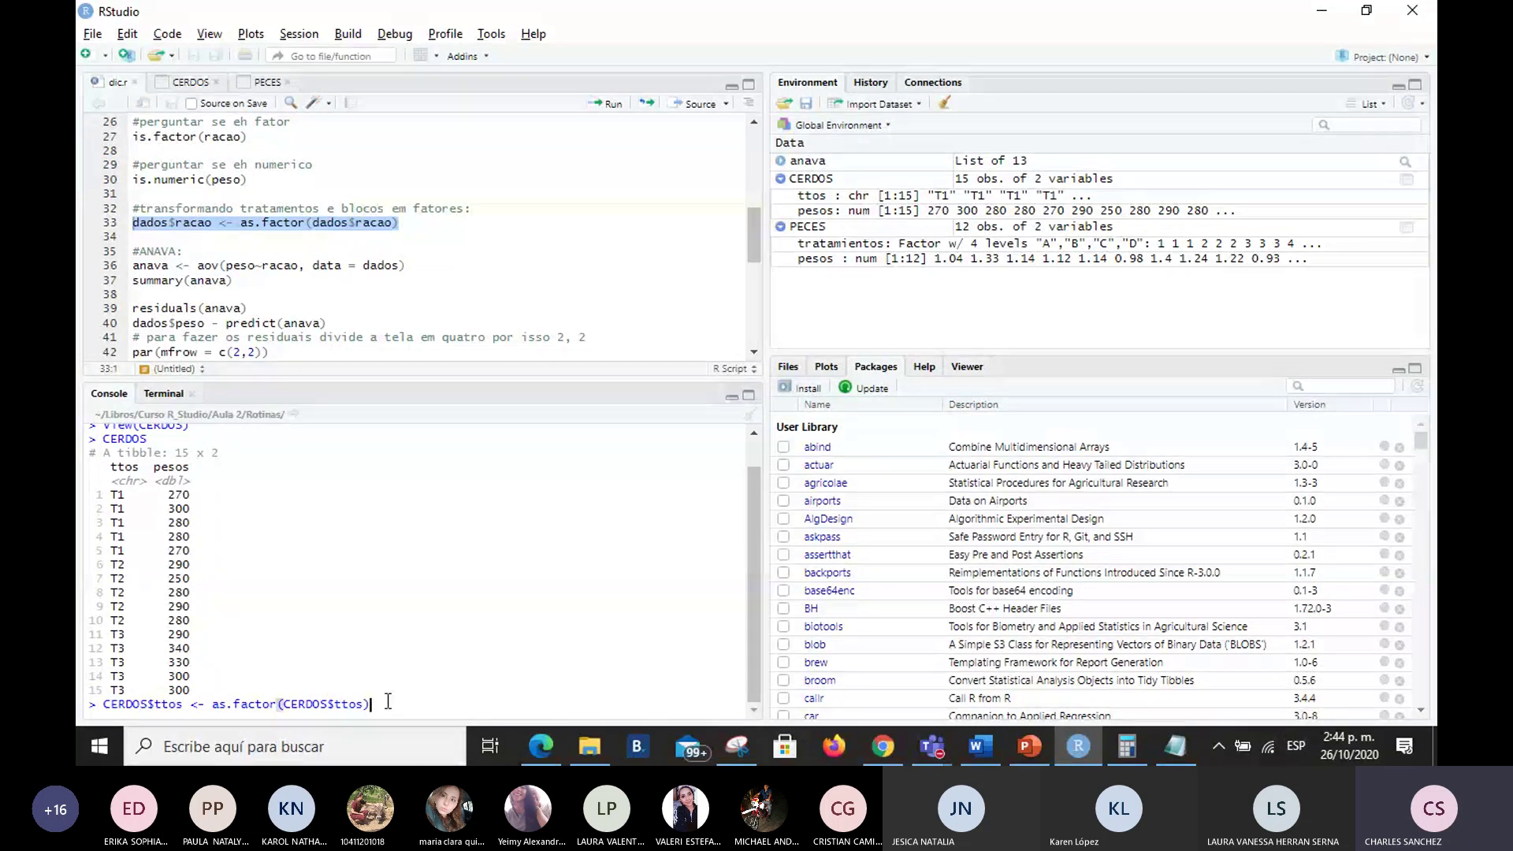
key("Return")
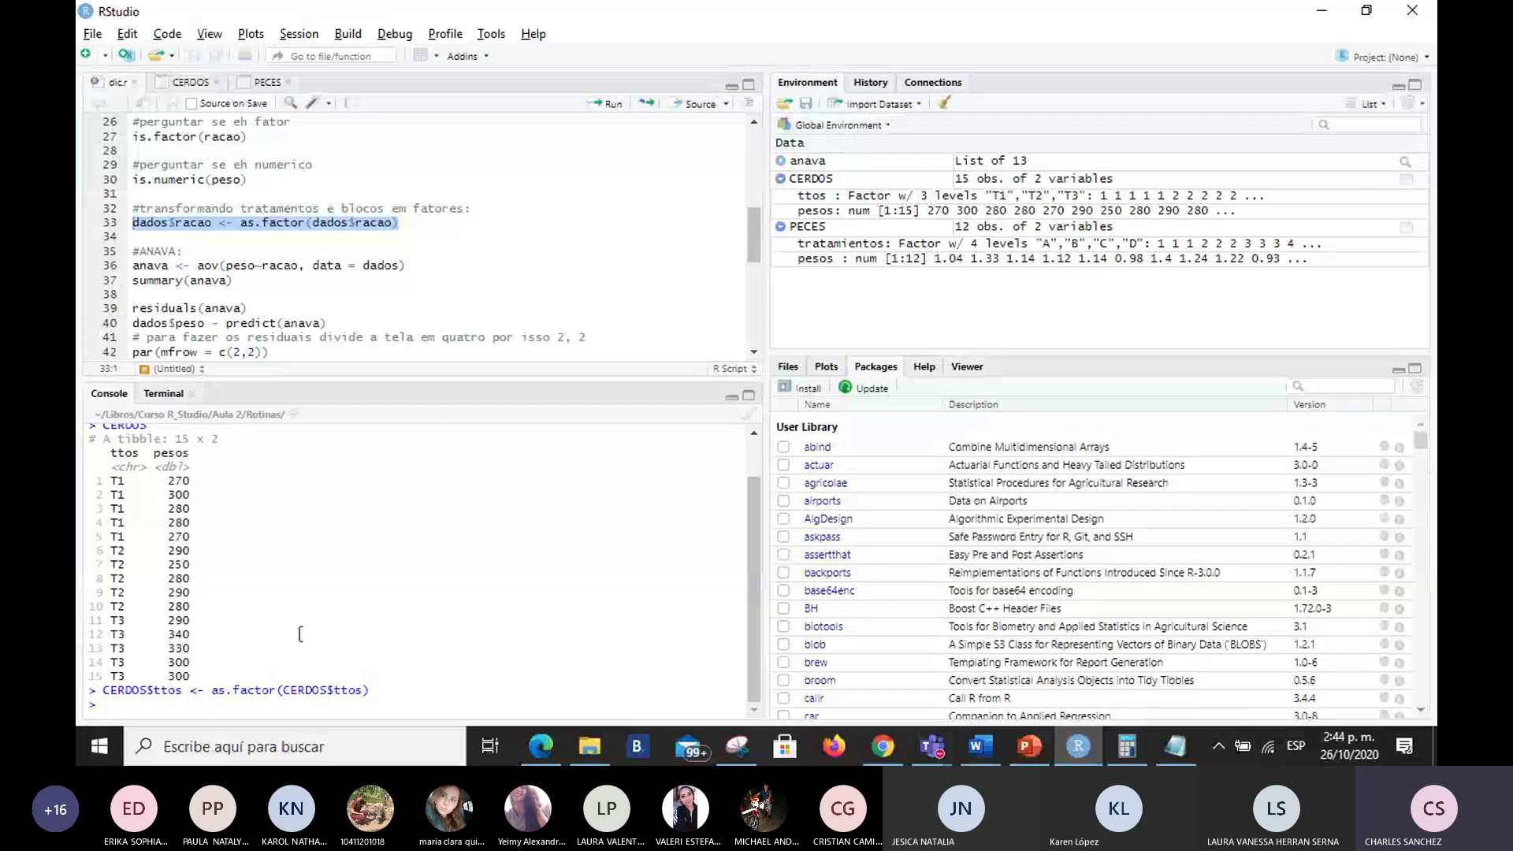
Step: Run the analysis of variance in the console as anava <- aov(ttos~pesos, data = CERDOS)
type("anaca")
key("BackSpace")
key("BackSpace")
type("va <-")
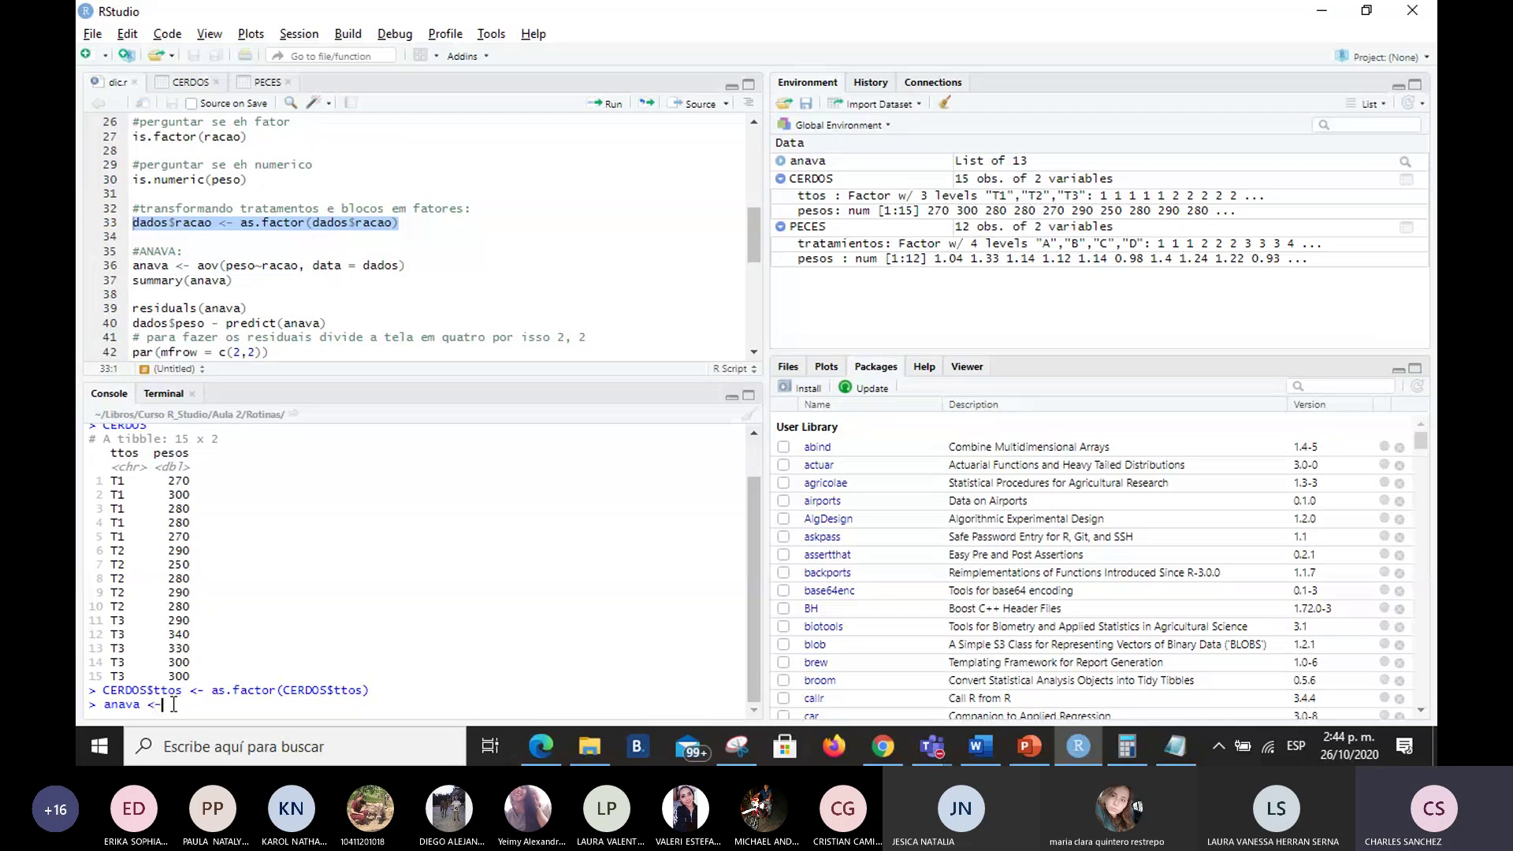
type(" aov(")
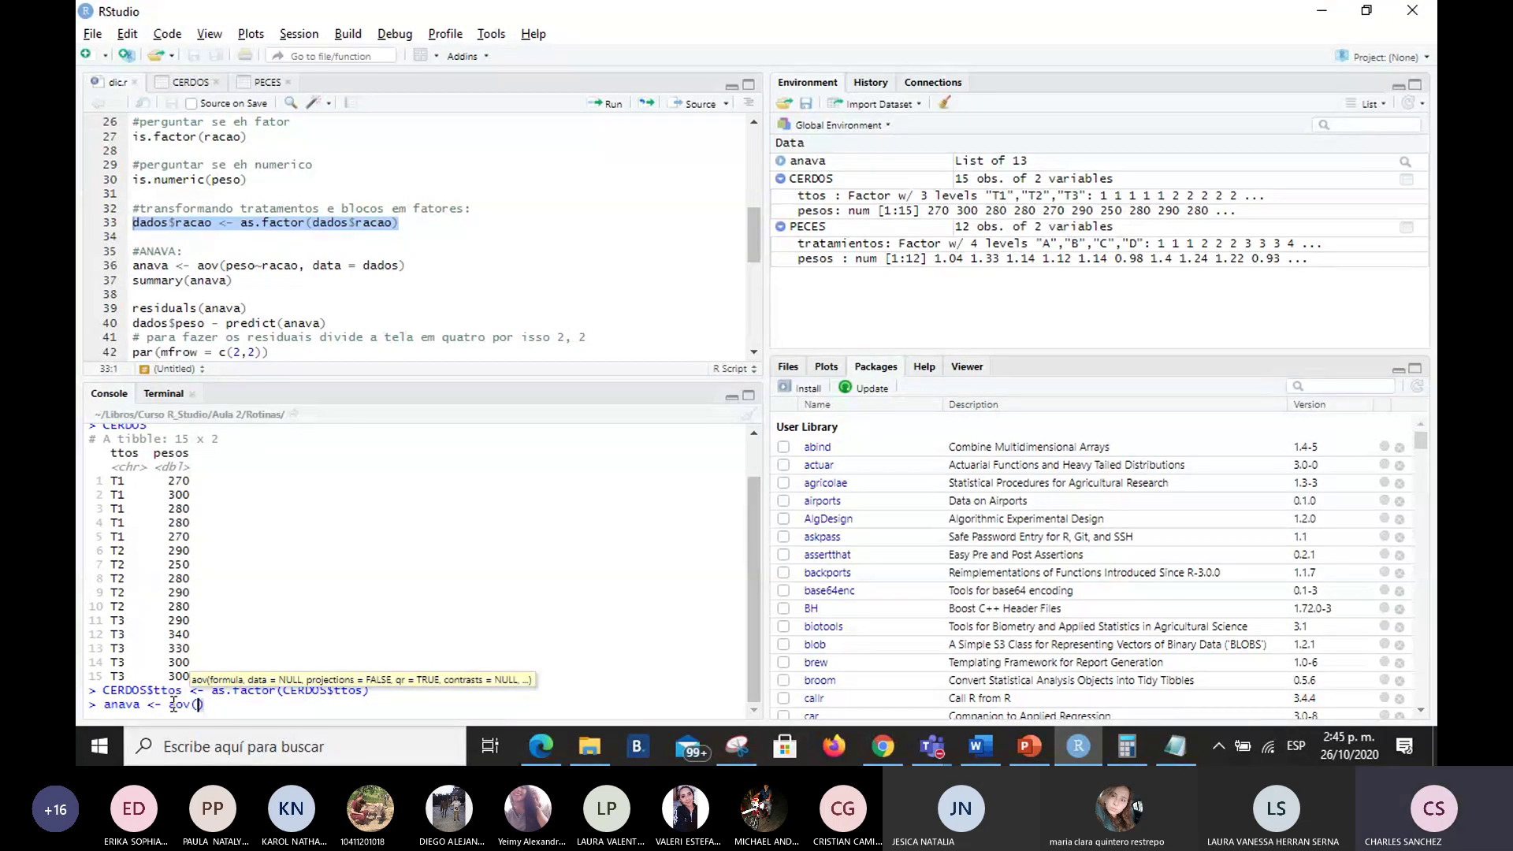
type("ttos")
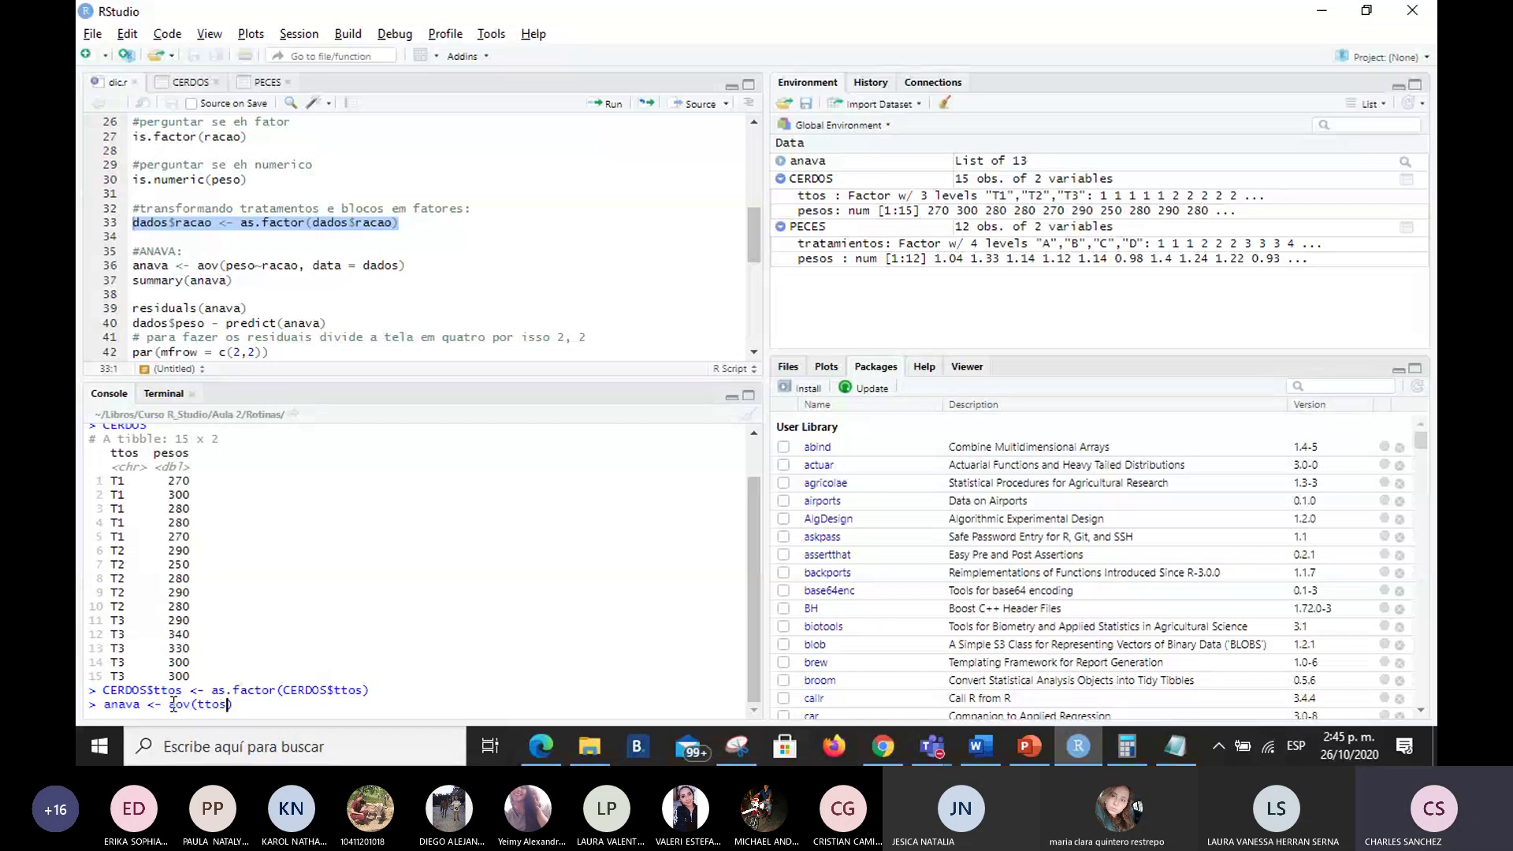
type("~pesos")
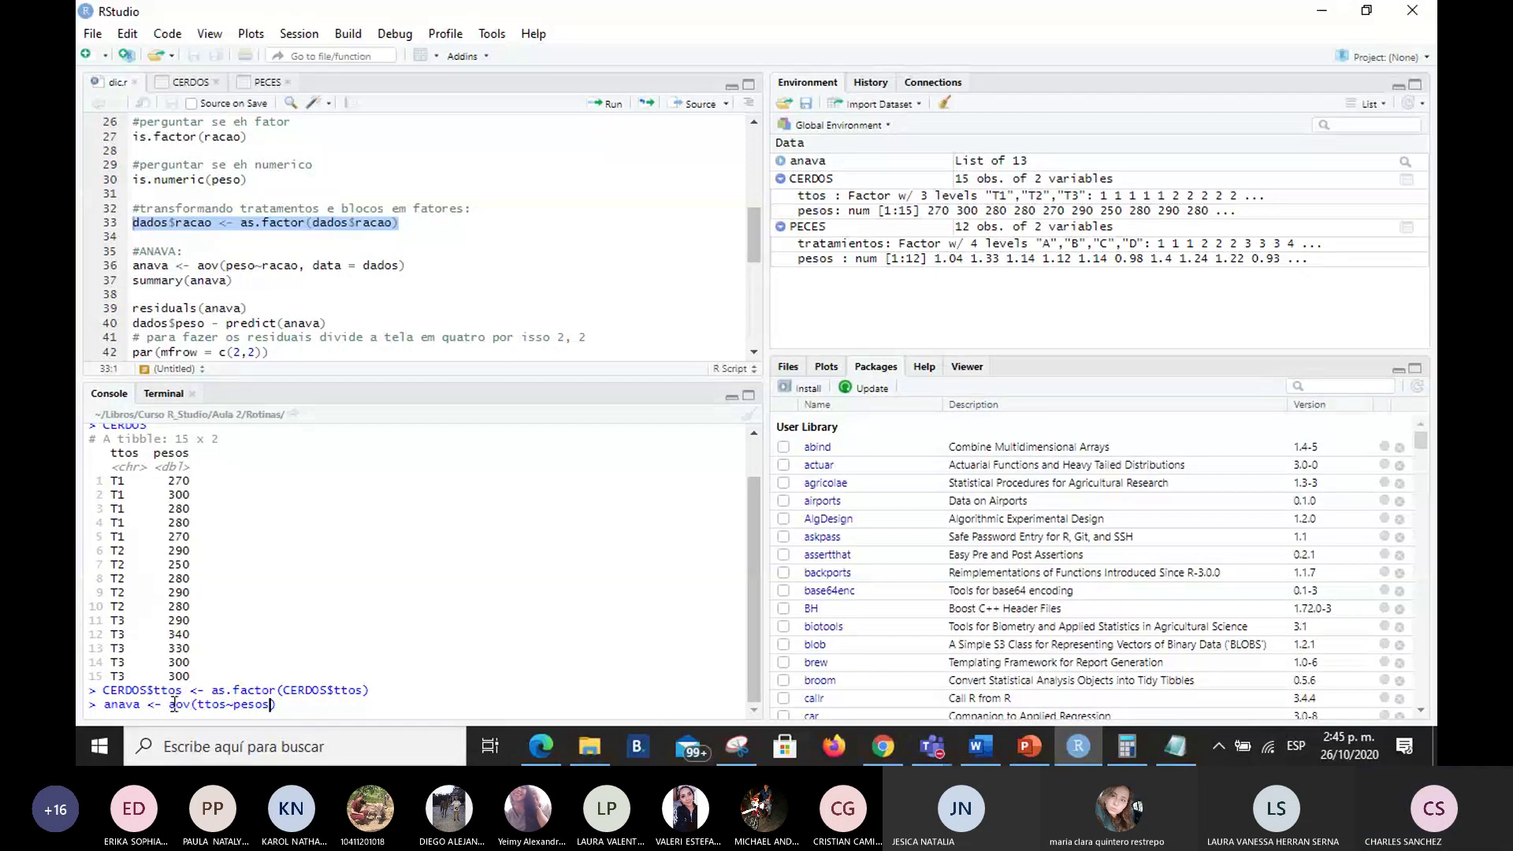
type(", data")
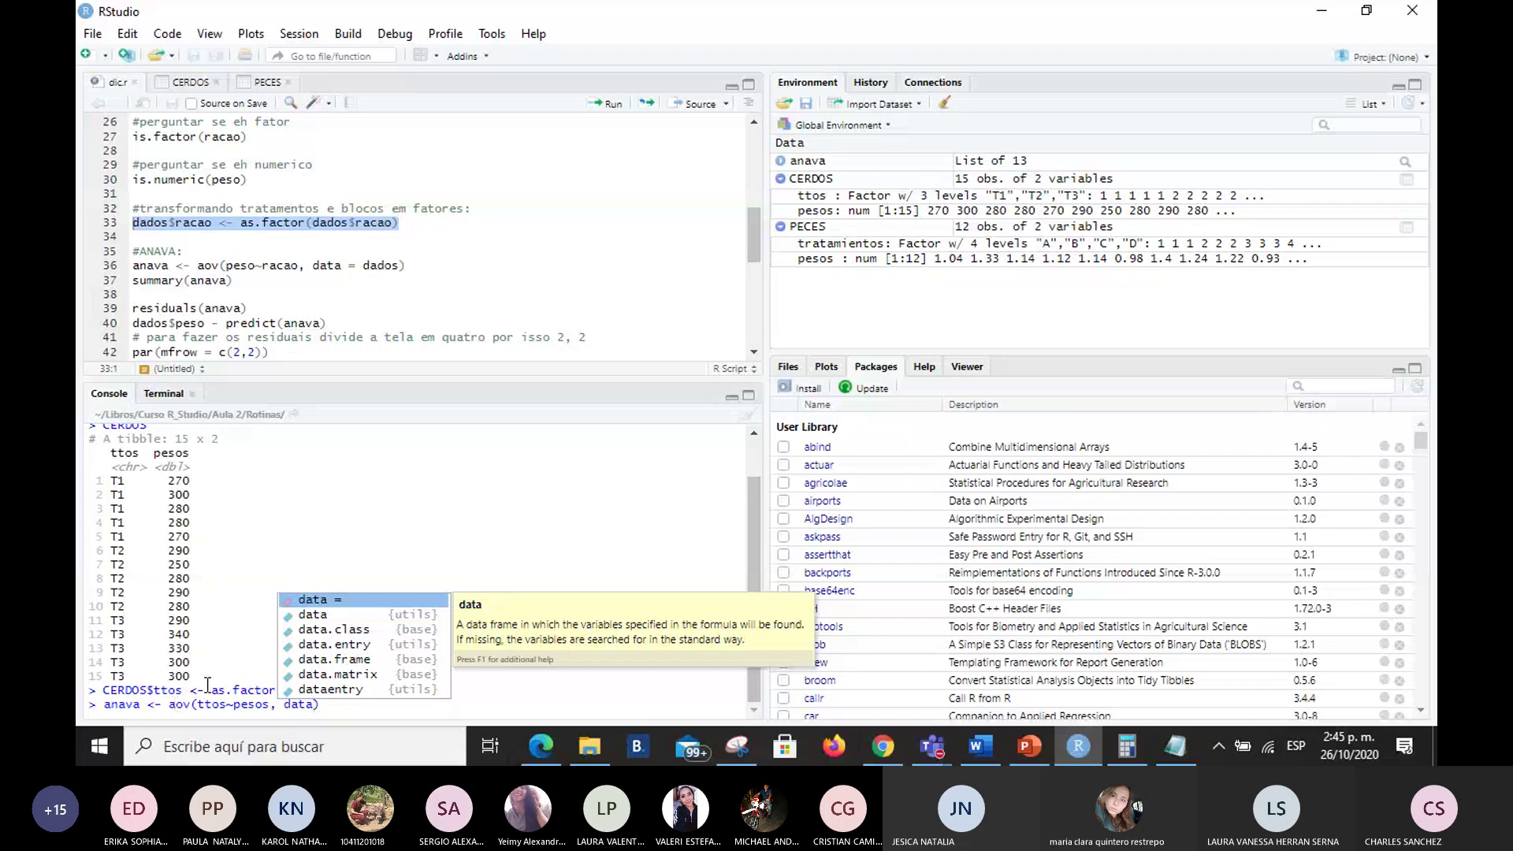
left_click(330, 601)
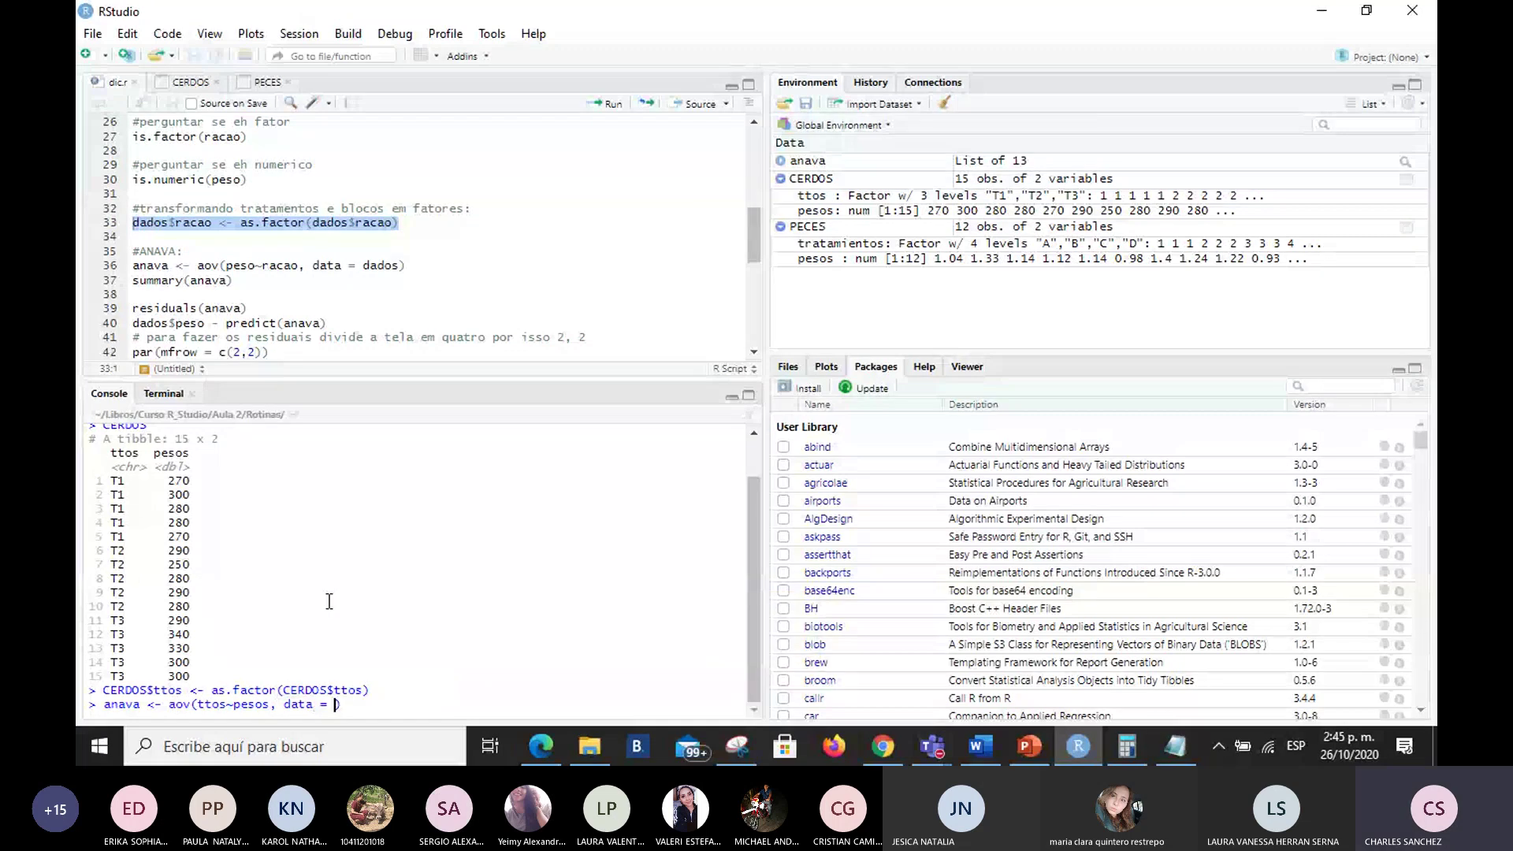
type("CERDOS")
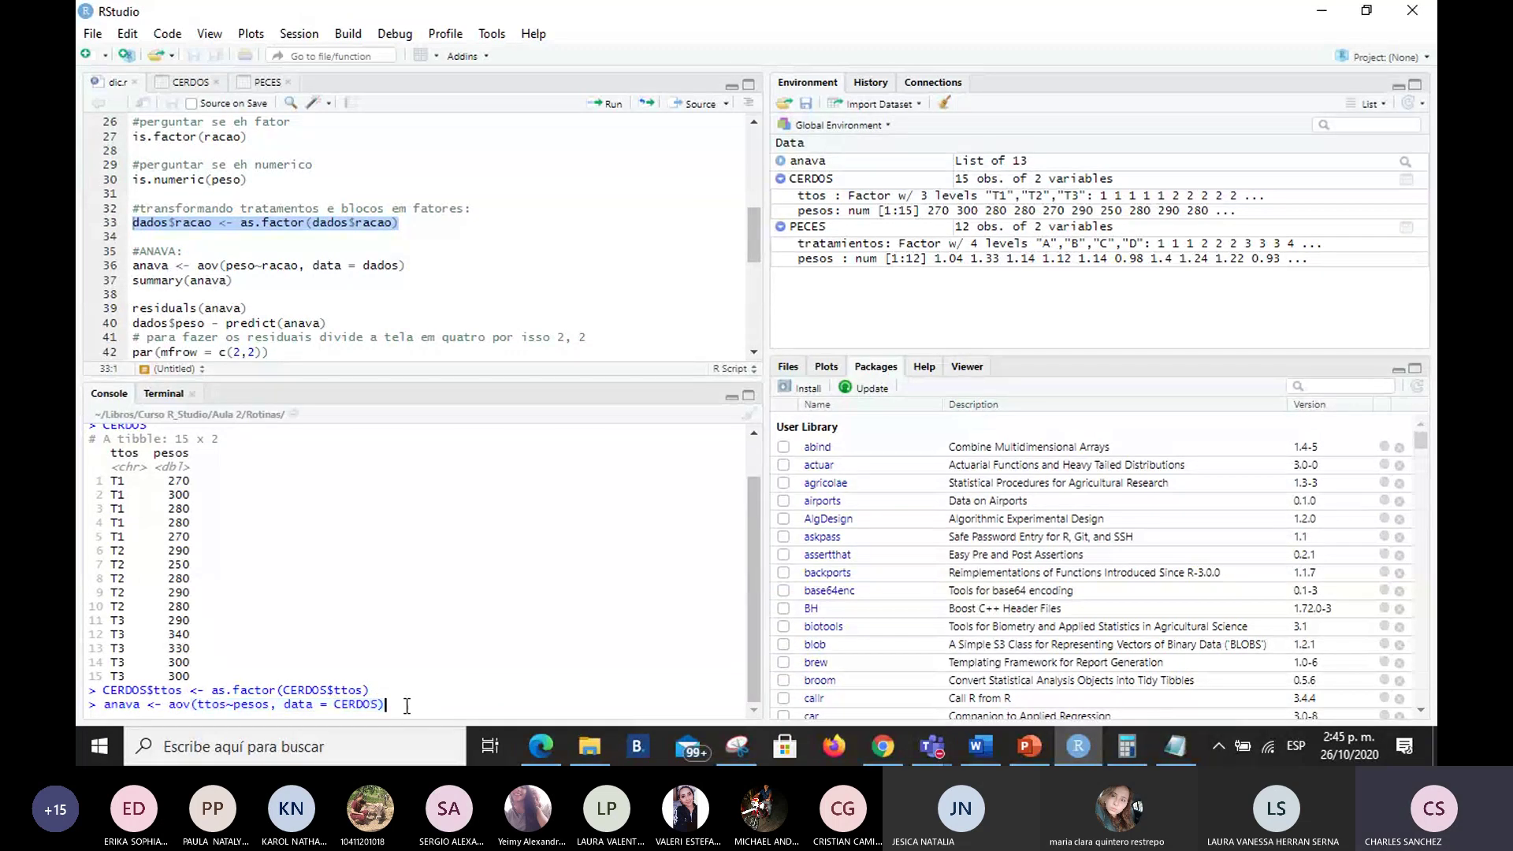
key("Return")
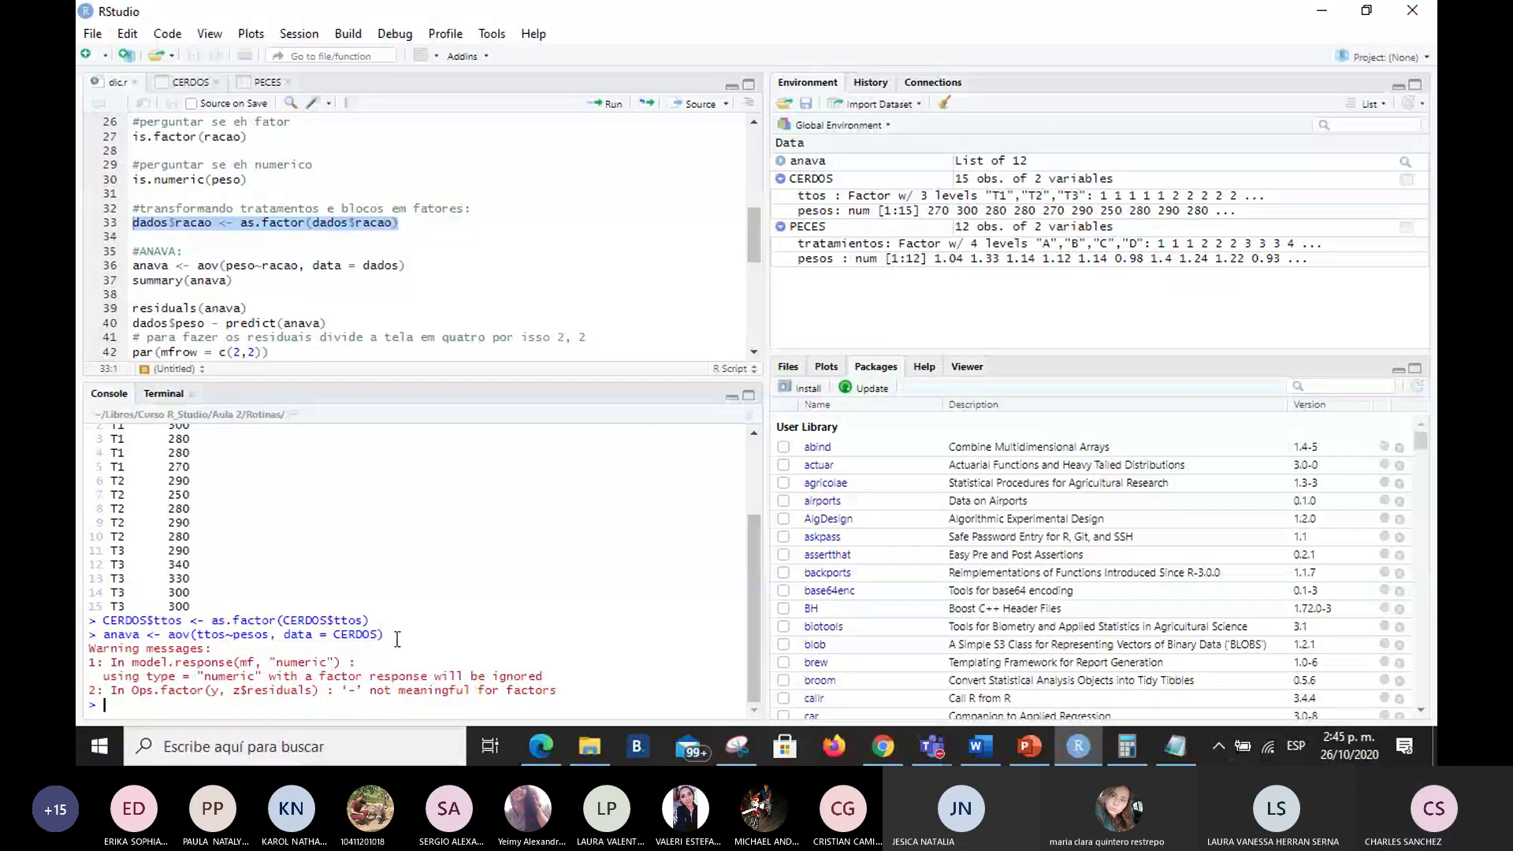
Step: Review the earlier console output and expand the anava object's components in the environment
left_click_drag(394, 636, 252, 482)
left_click(253, 482)
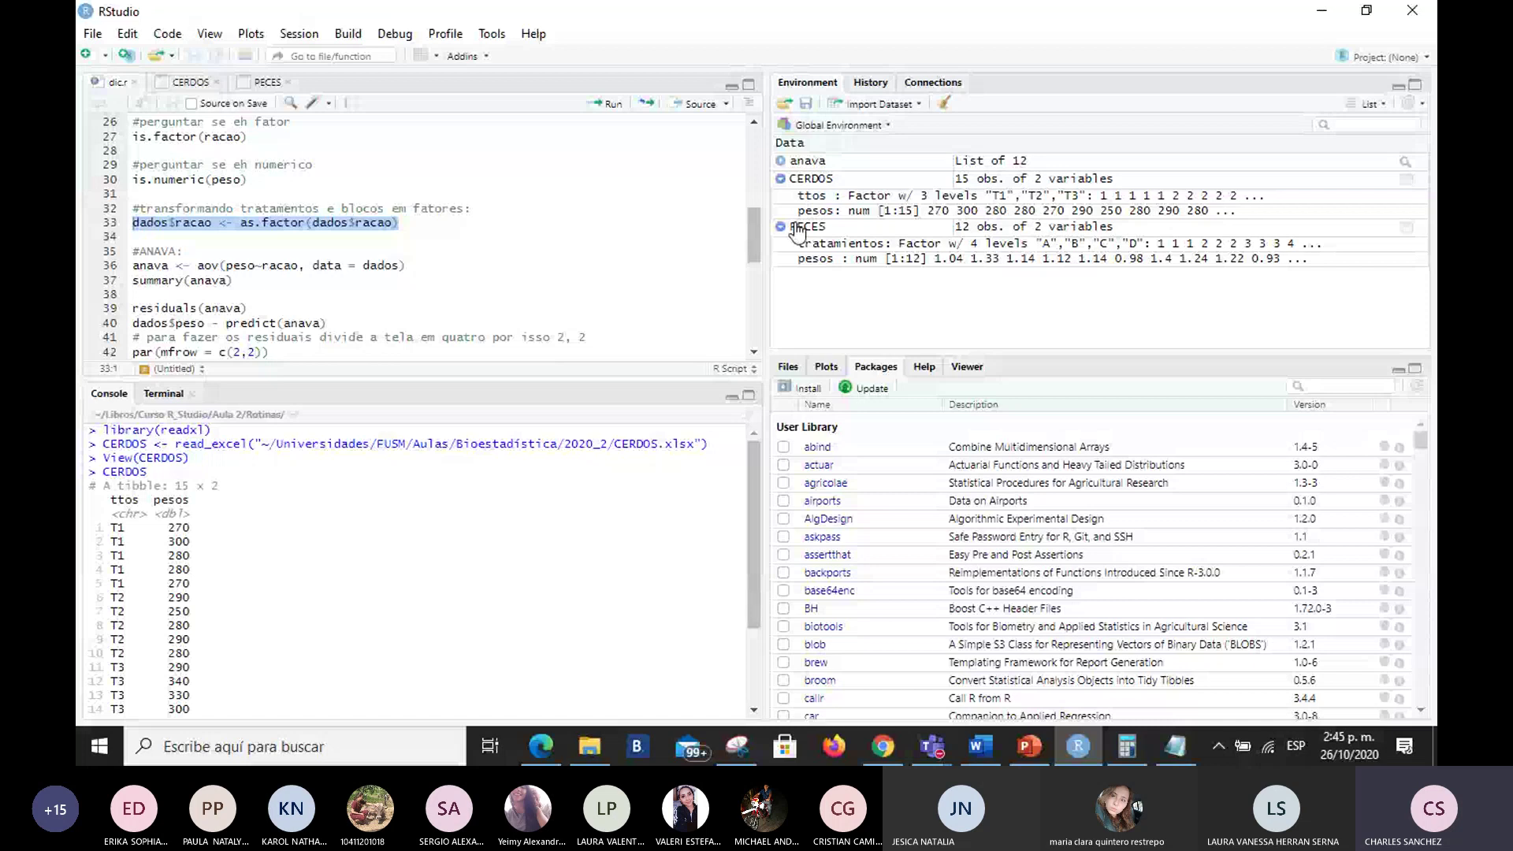
left_click(782, 161)
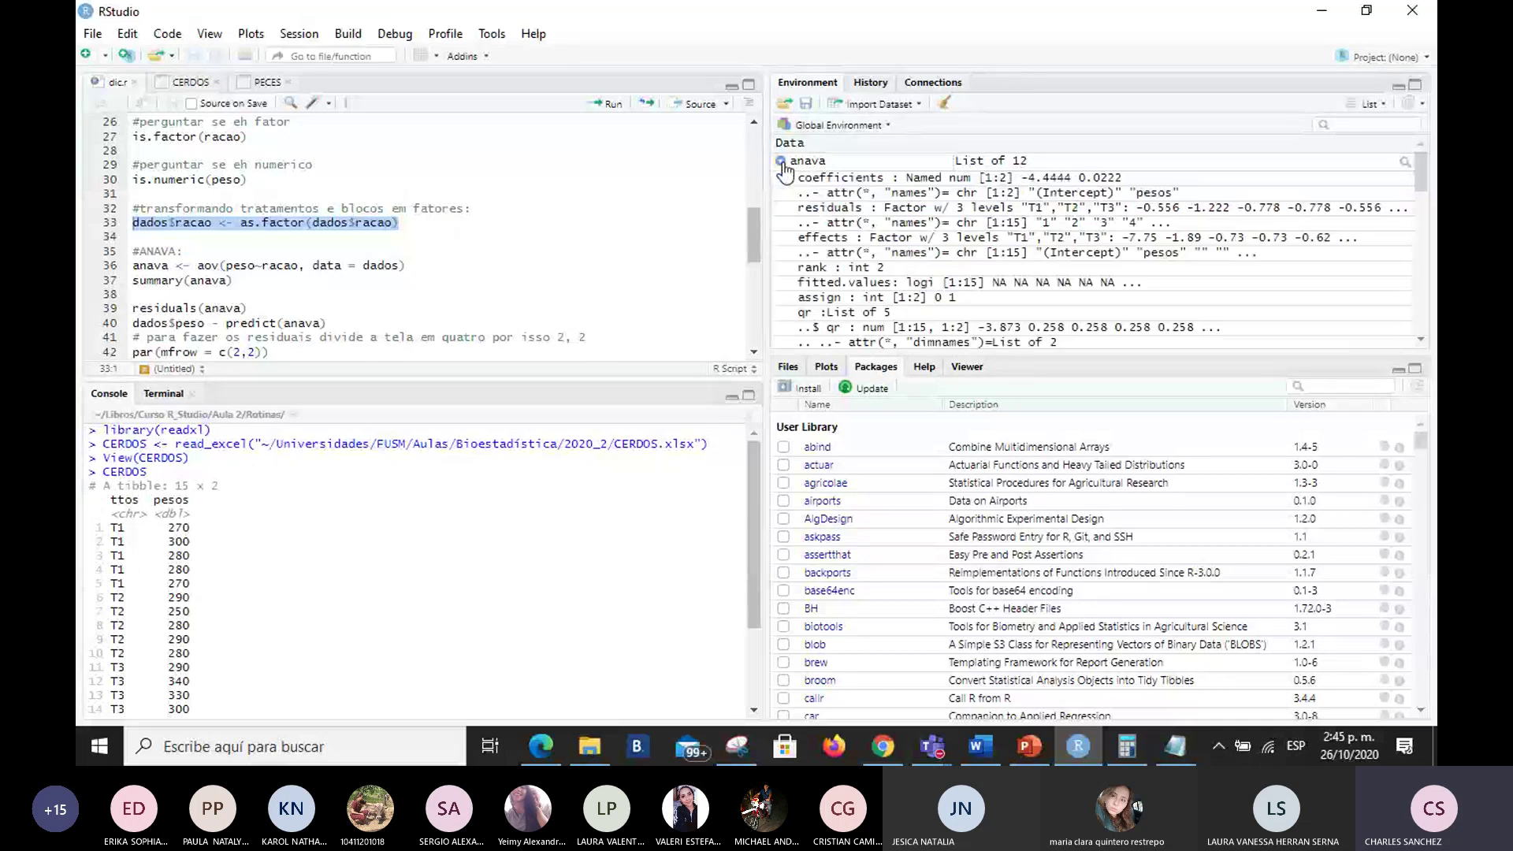
Step: Collapse the anava object, remove all objects from the environment, and clear the console
left_click(782, 162)
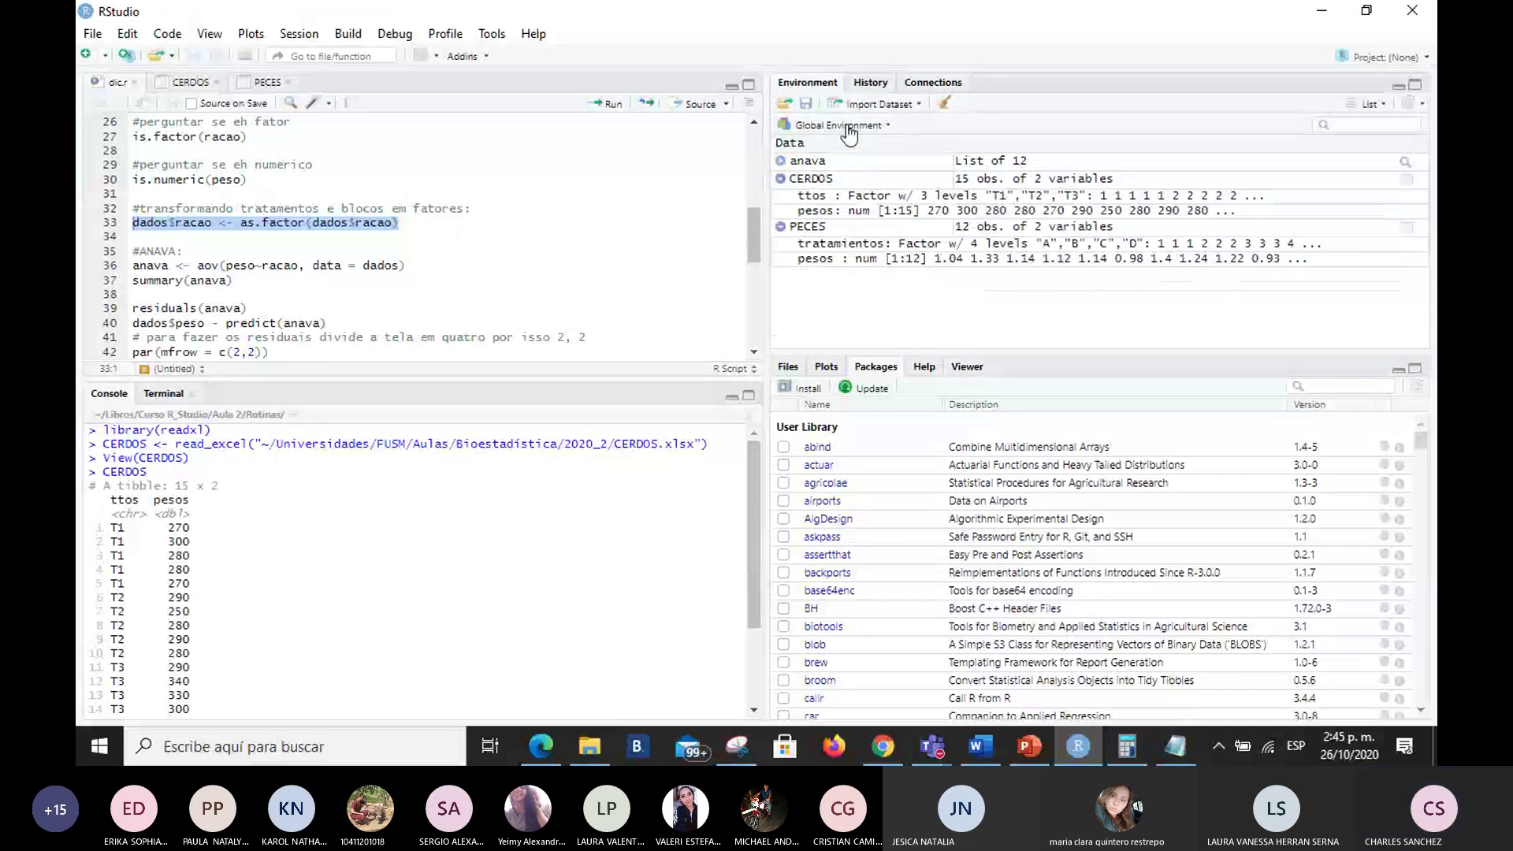
left_click(944, 103)
left_click(720, 442)
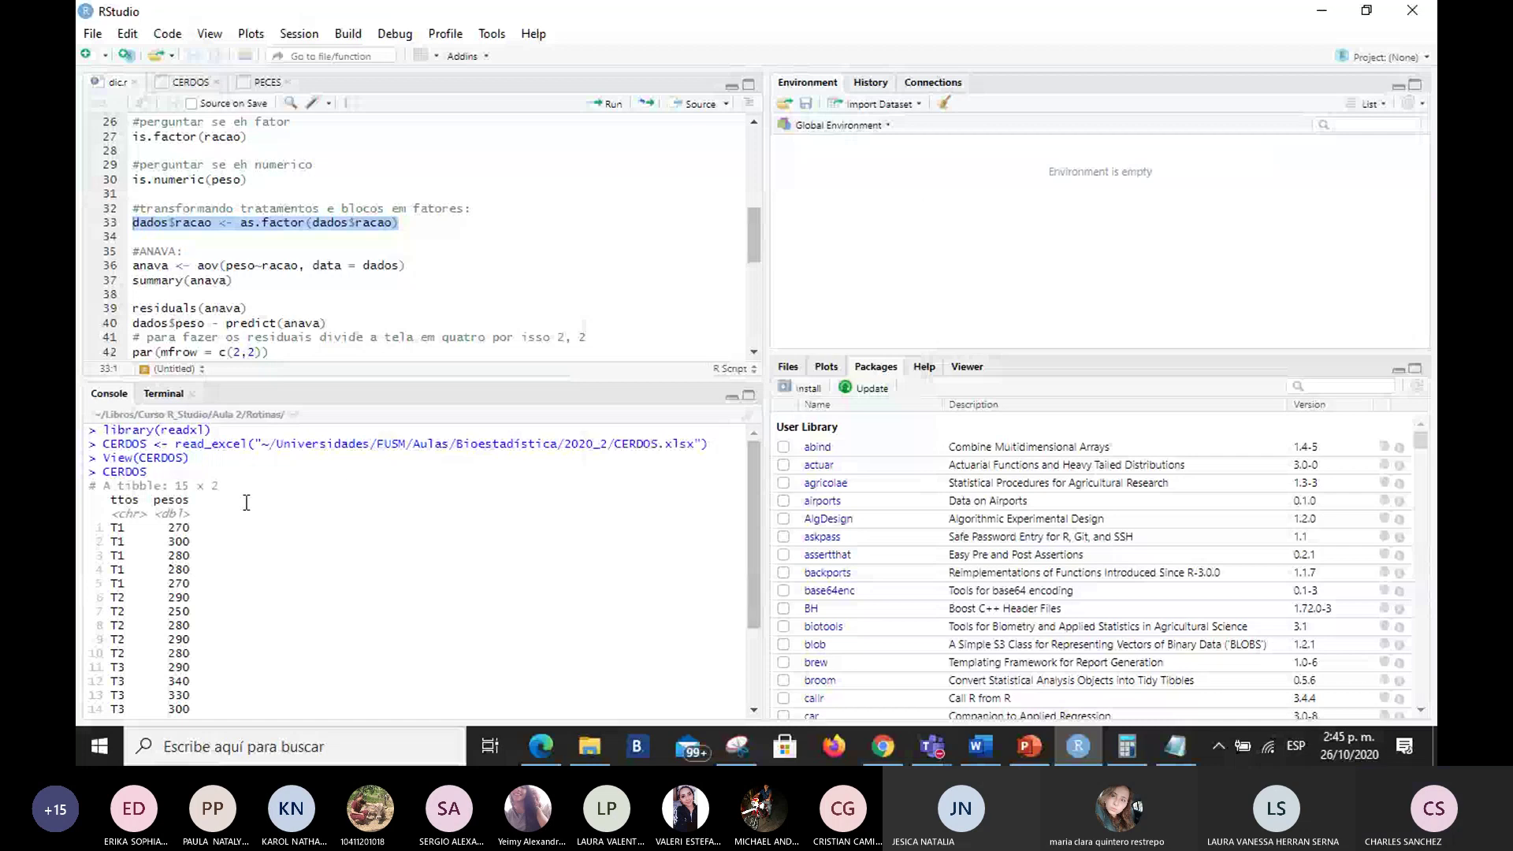
scroll(286, 576, "down", 3)
key("ctrl+l")
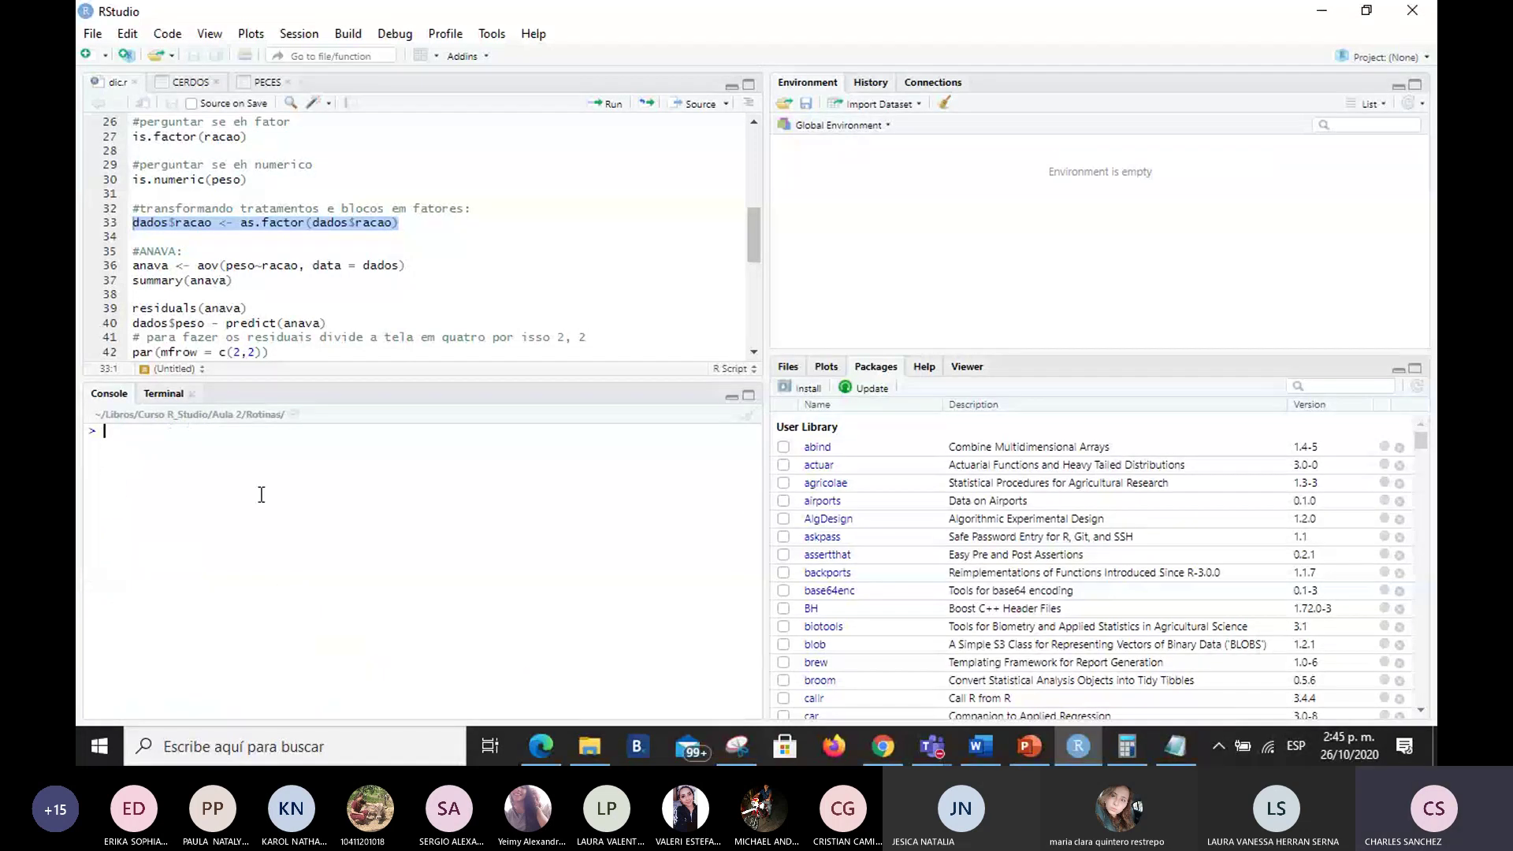
Step: Import the Excel file CERDOS.xlsx from Documentos/Universidades/FUSM/Aulas/Bioestadística/2020_2 as the CERDOS dataset
left_click(913, 106)
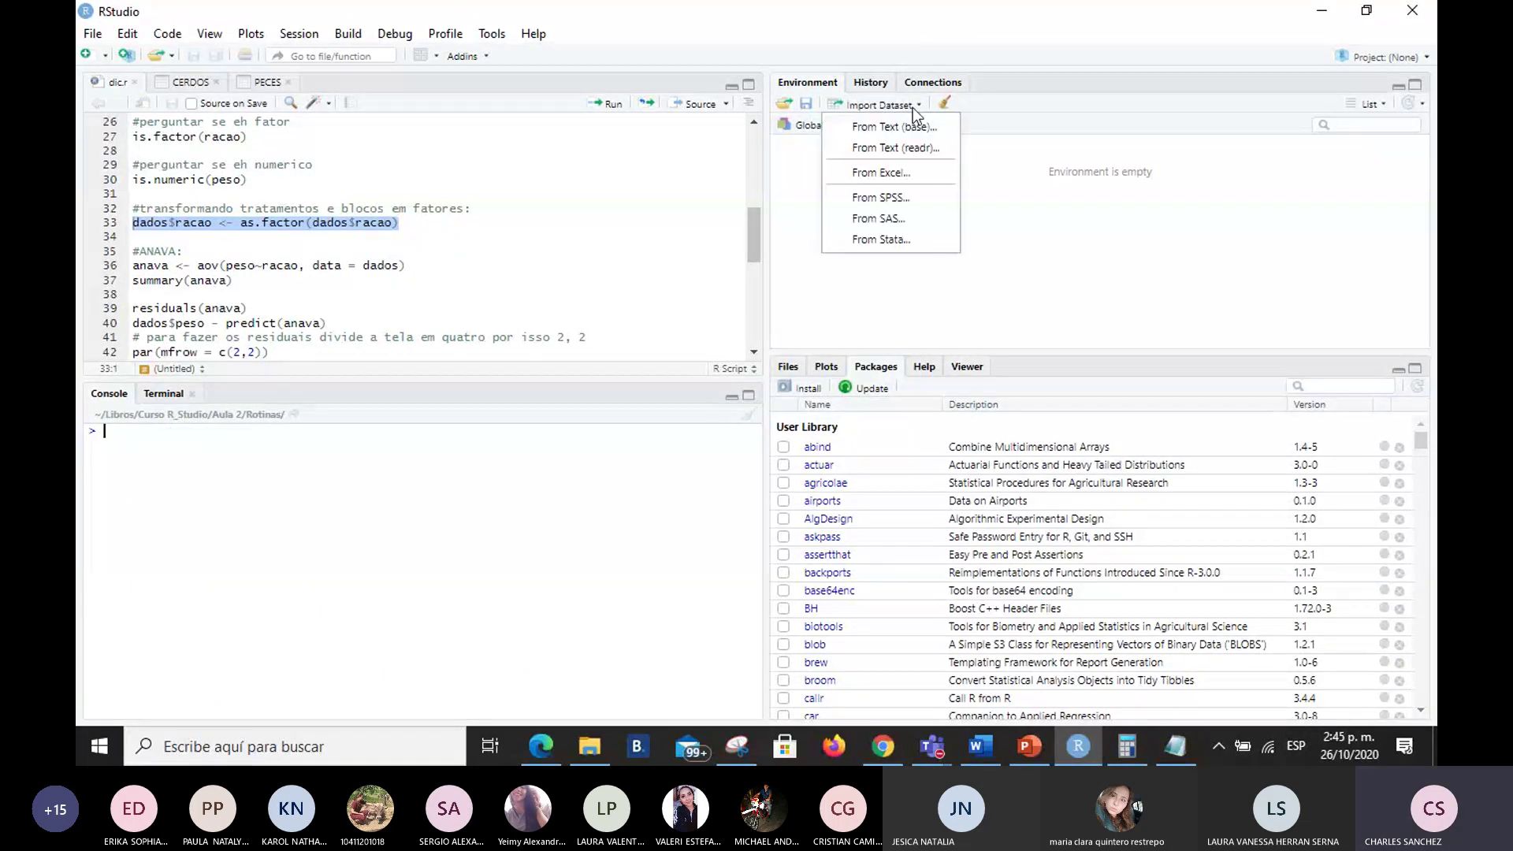
left_click(910, 171)
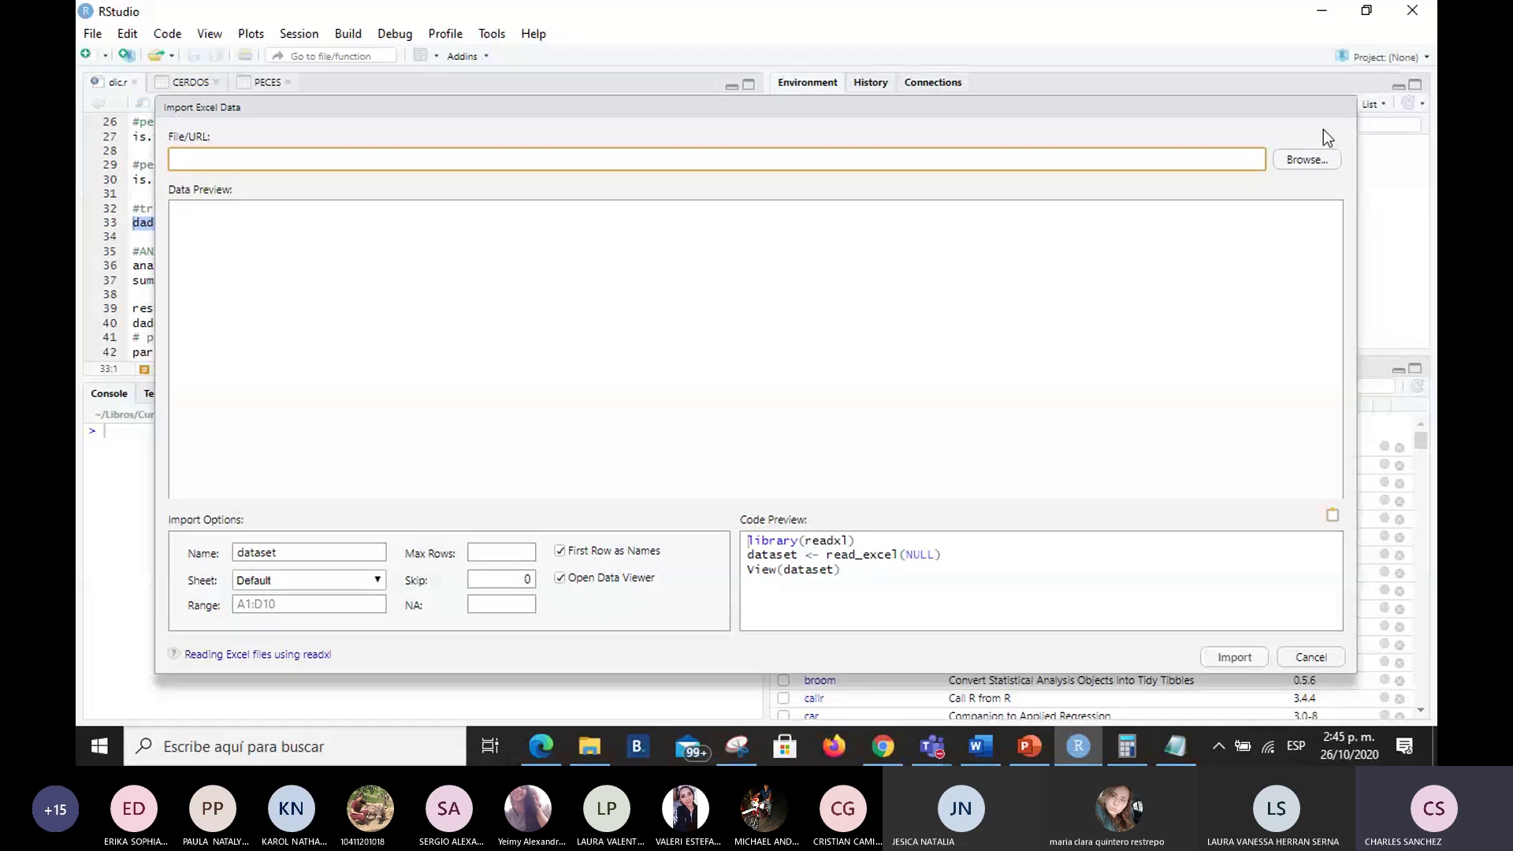
left_click(1306, 164)
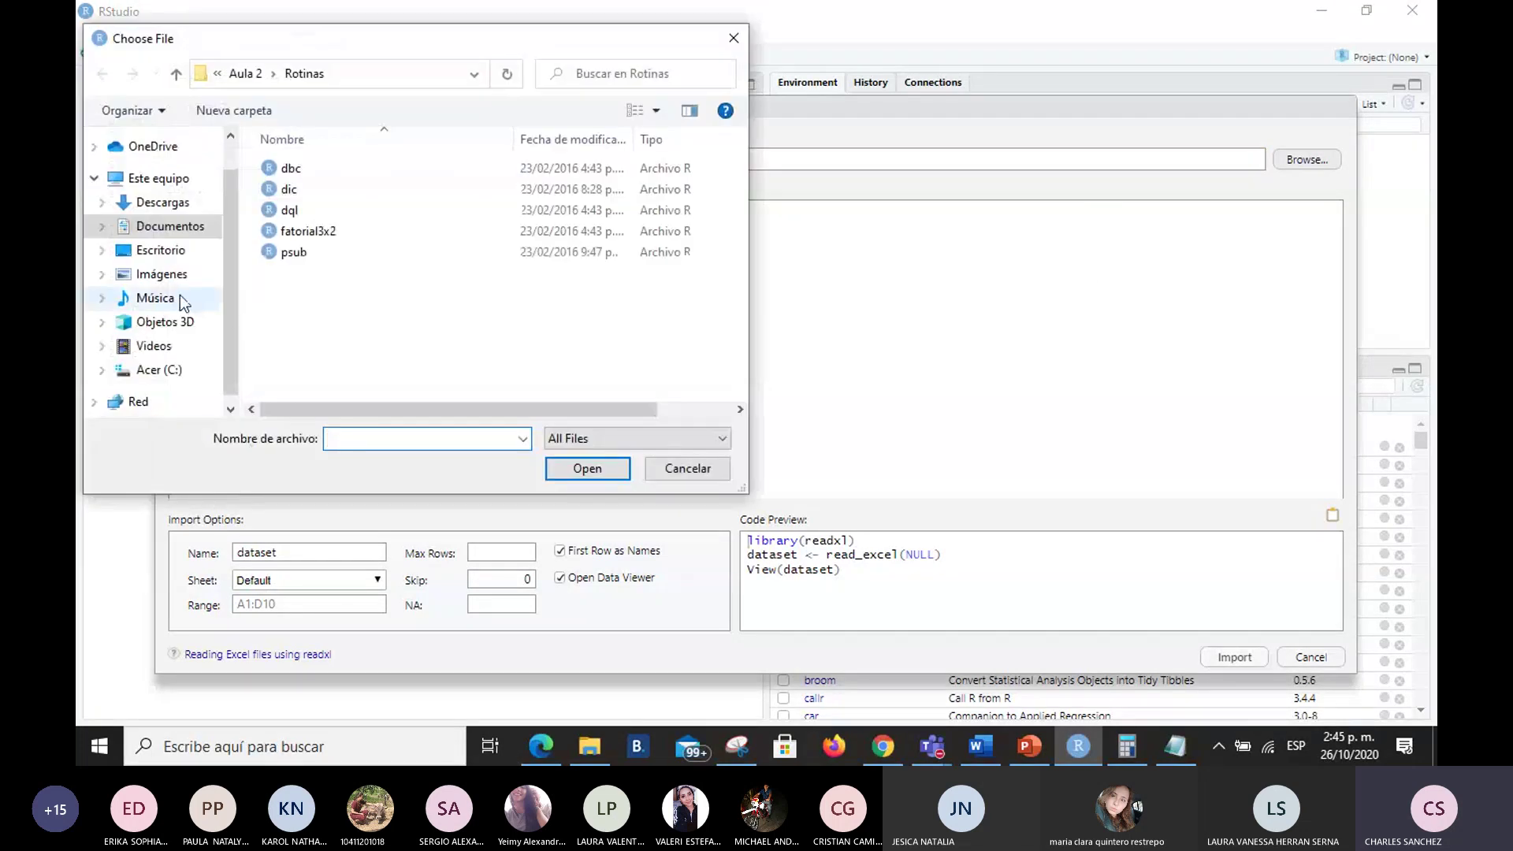
left_click(167, 231)
scroll(331, 351, "down", 1)
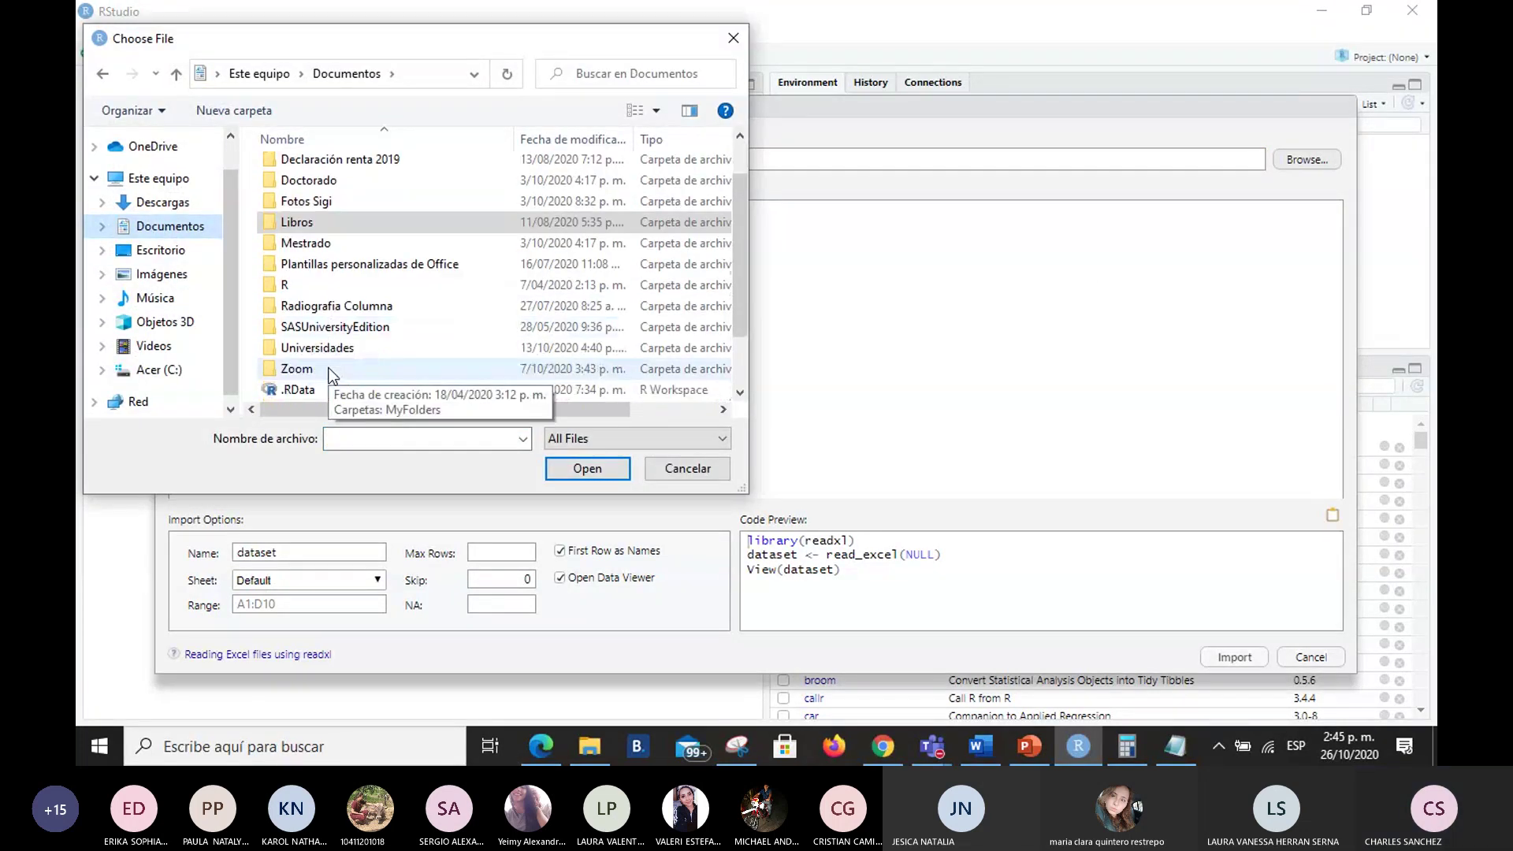
double_click(329, 348)
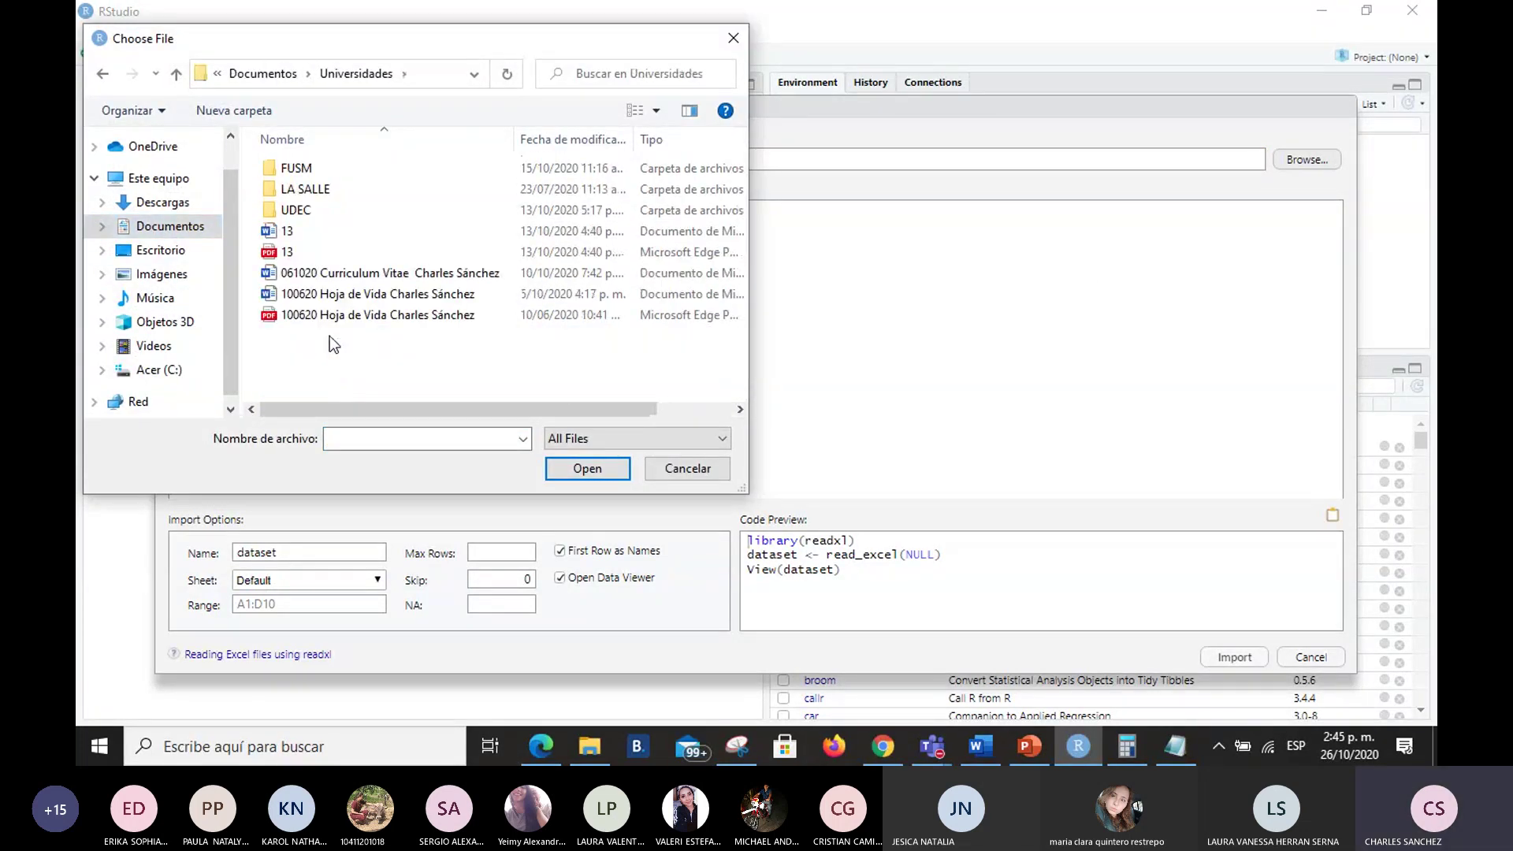
double_click(337, 164)
double_click(334, 169)
double_click(334, 168)
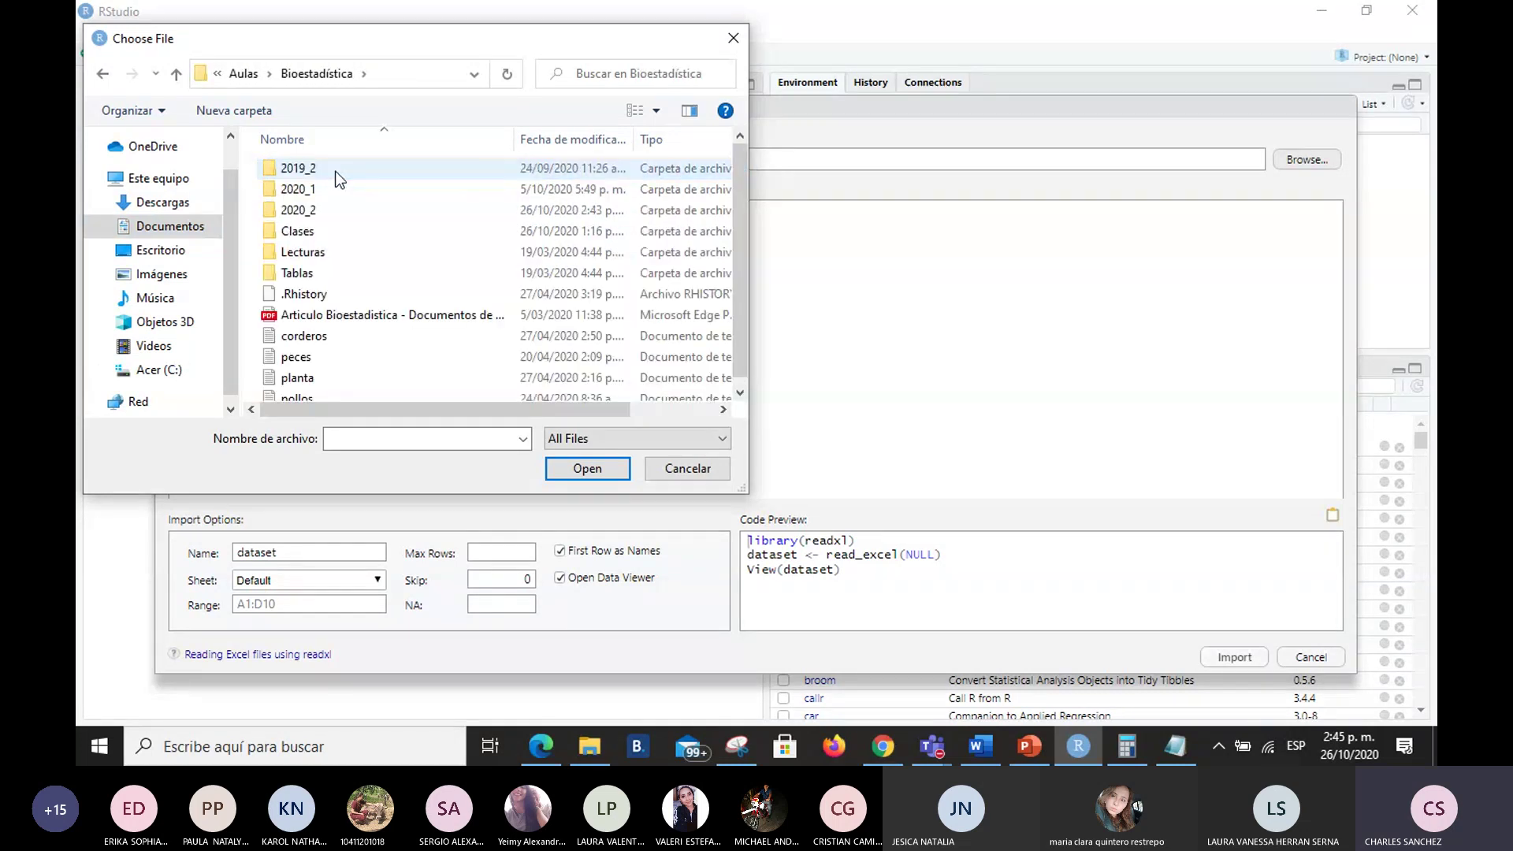
double_click(315, 211)
left_click(315, 230)
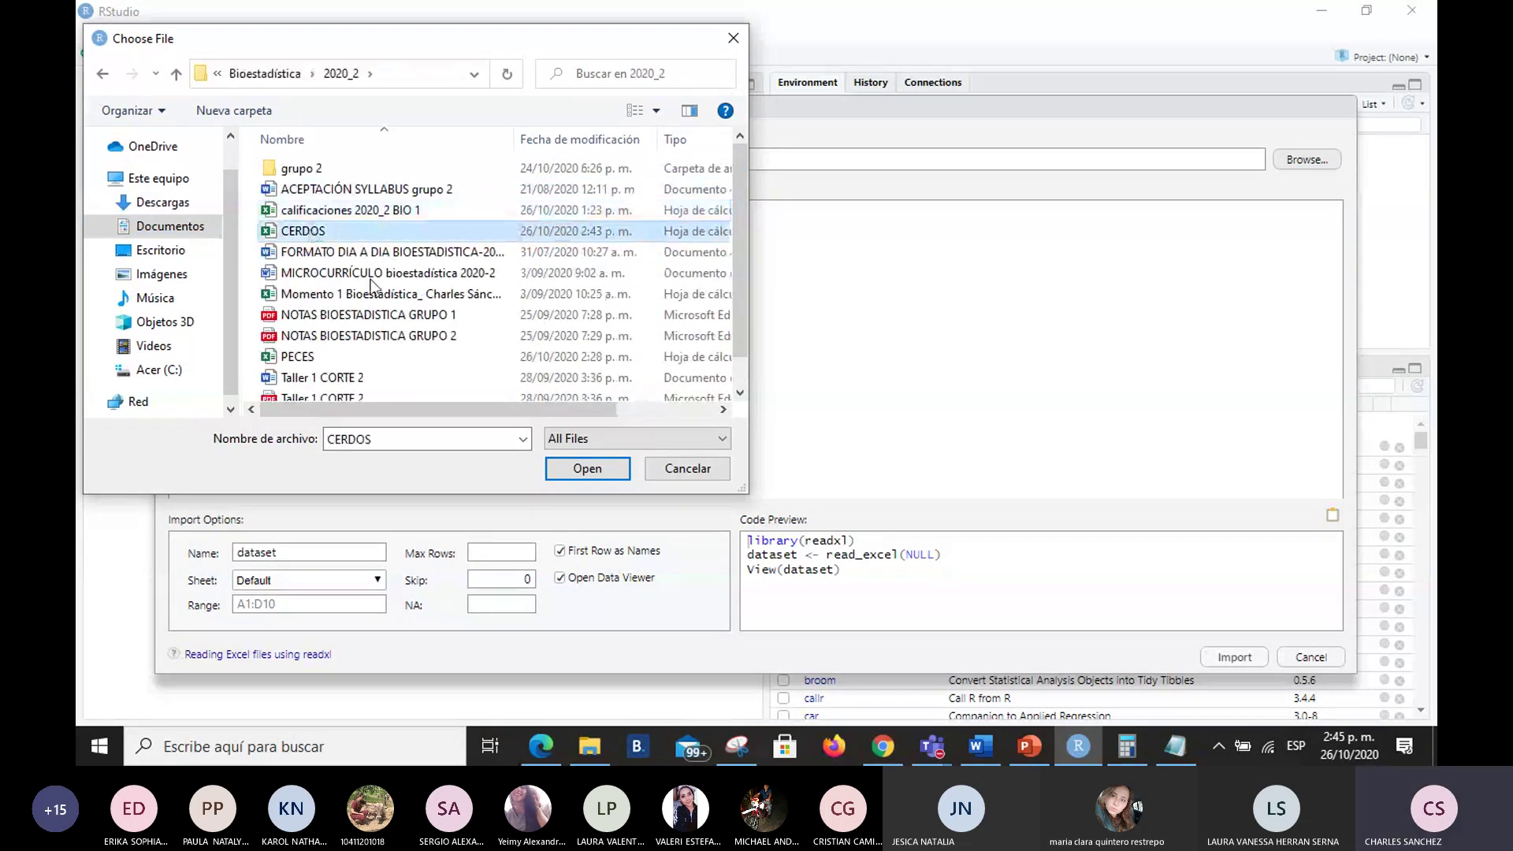
left_click(587, 468)
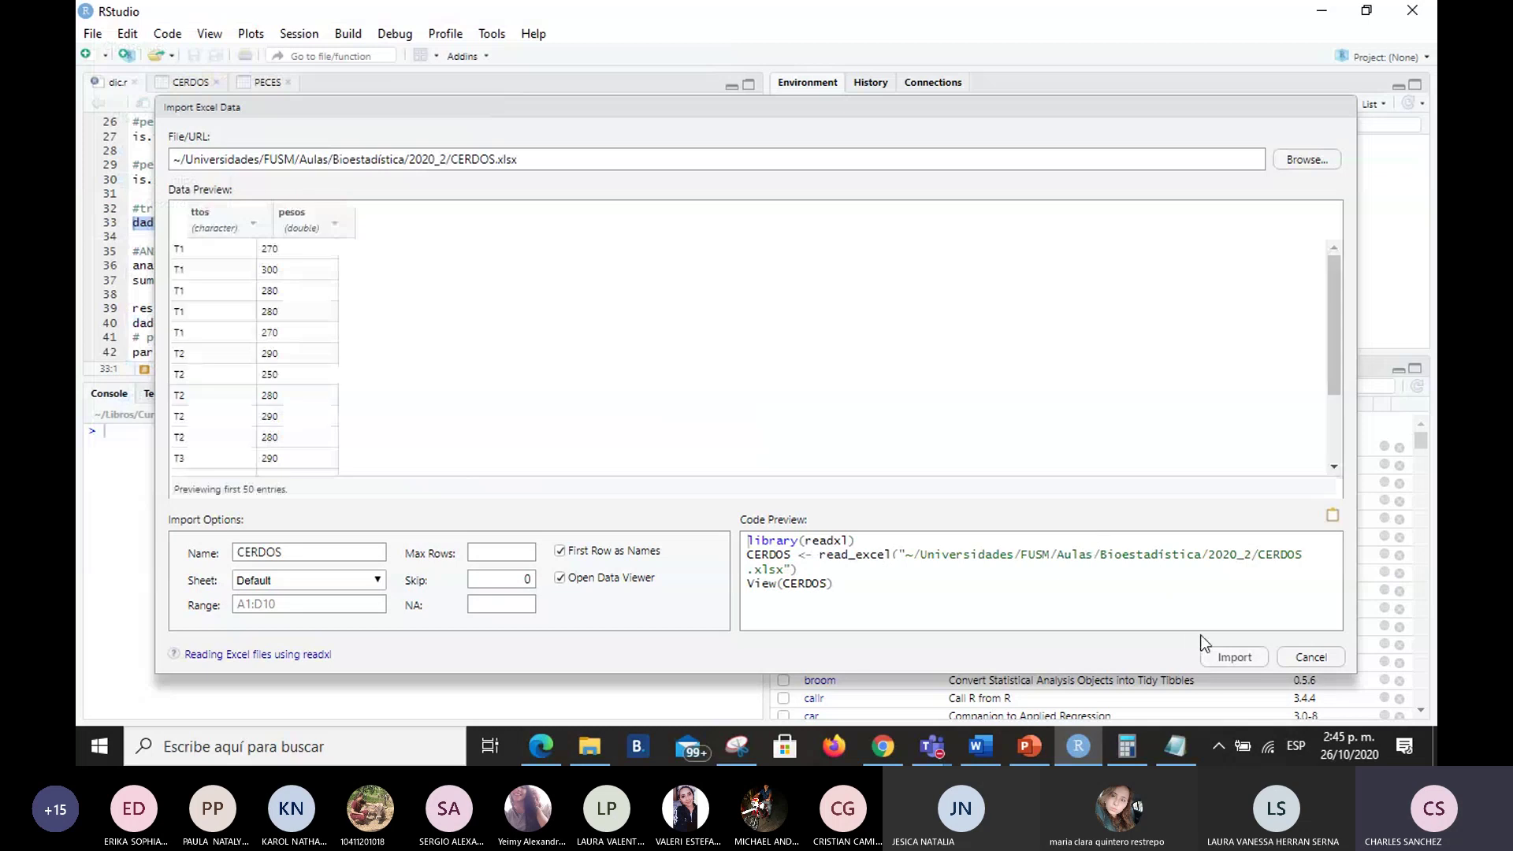
left_click(1230, 658)
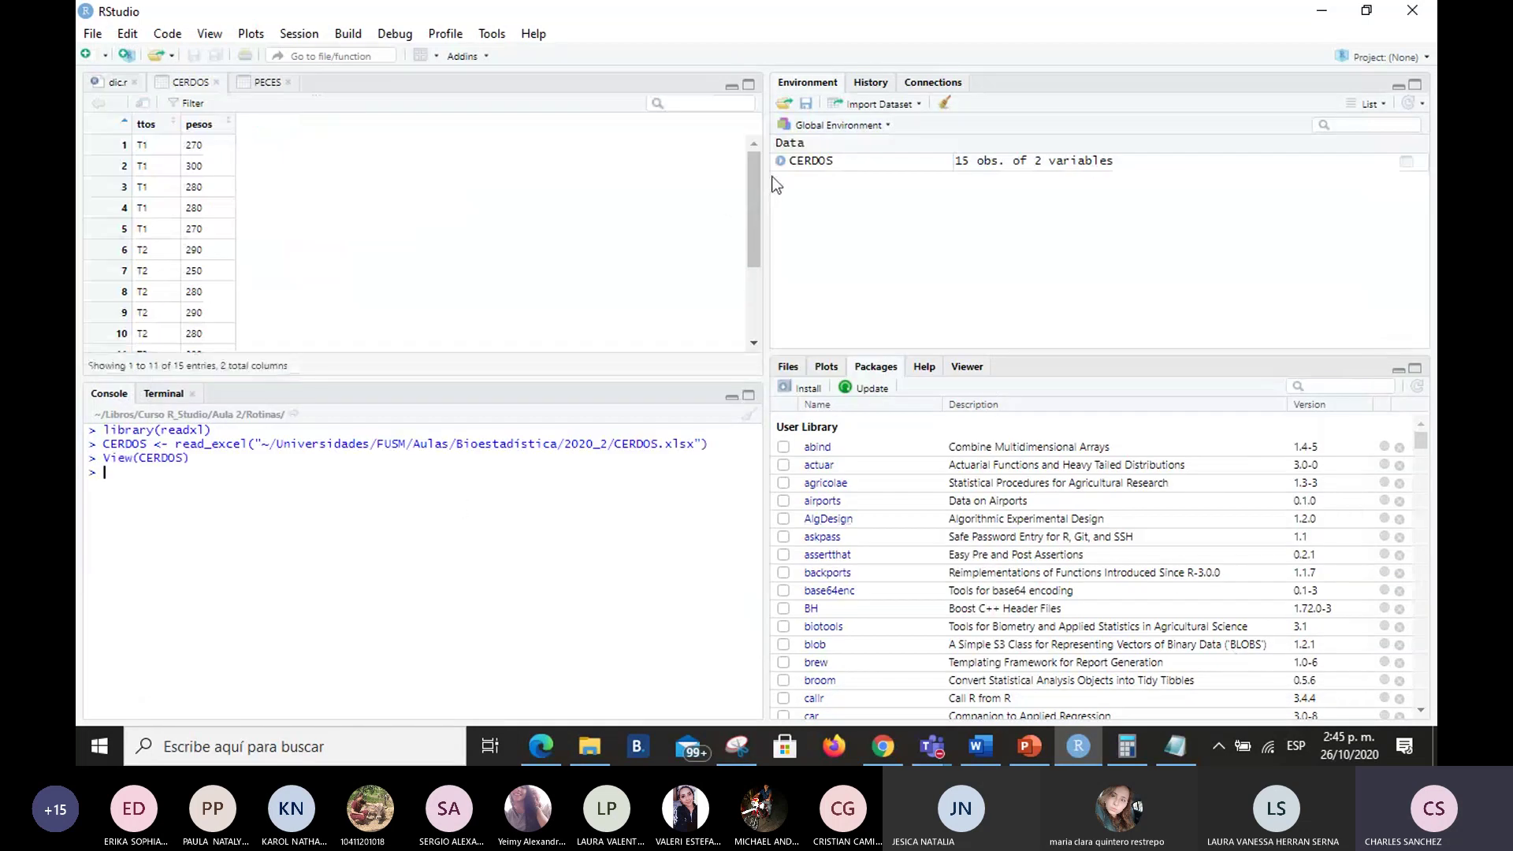
Step: Expand the variable structure of CERDOS in the environment and return to the dic.r script
left_click(780, 160)
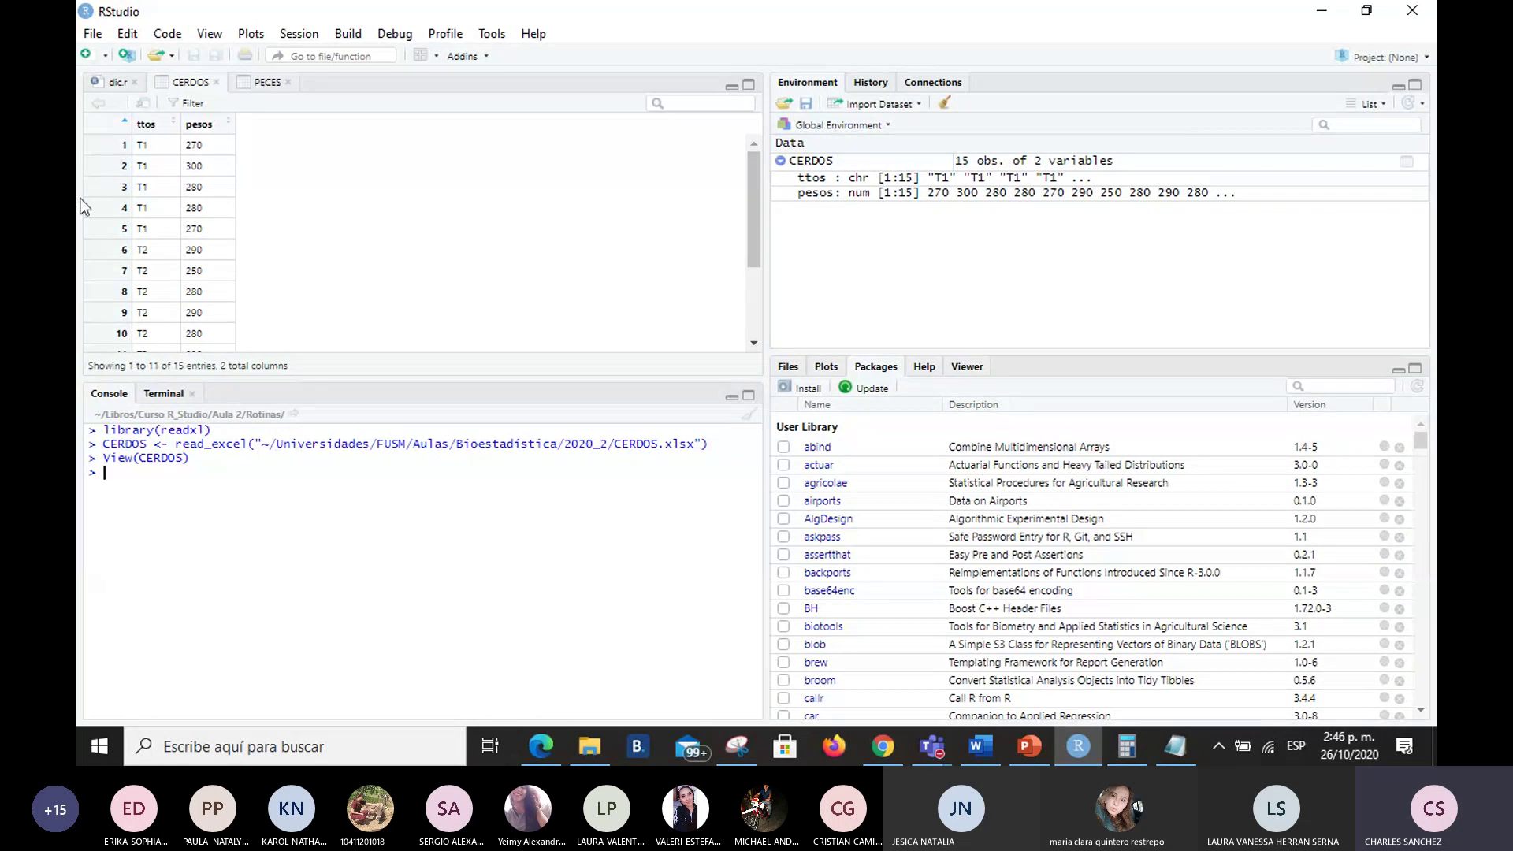
left_click(117, 80)
left_click(432, 242)
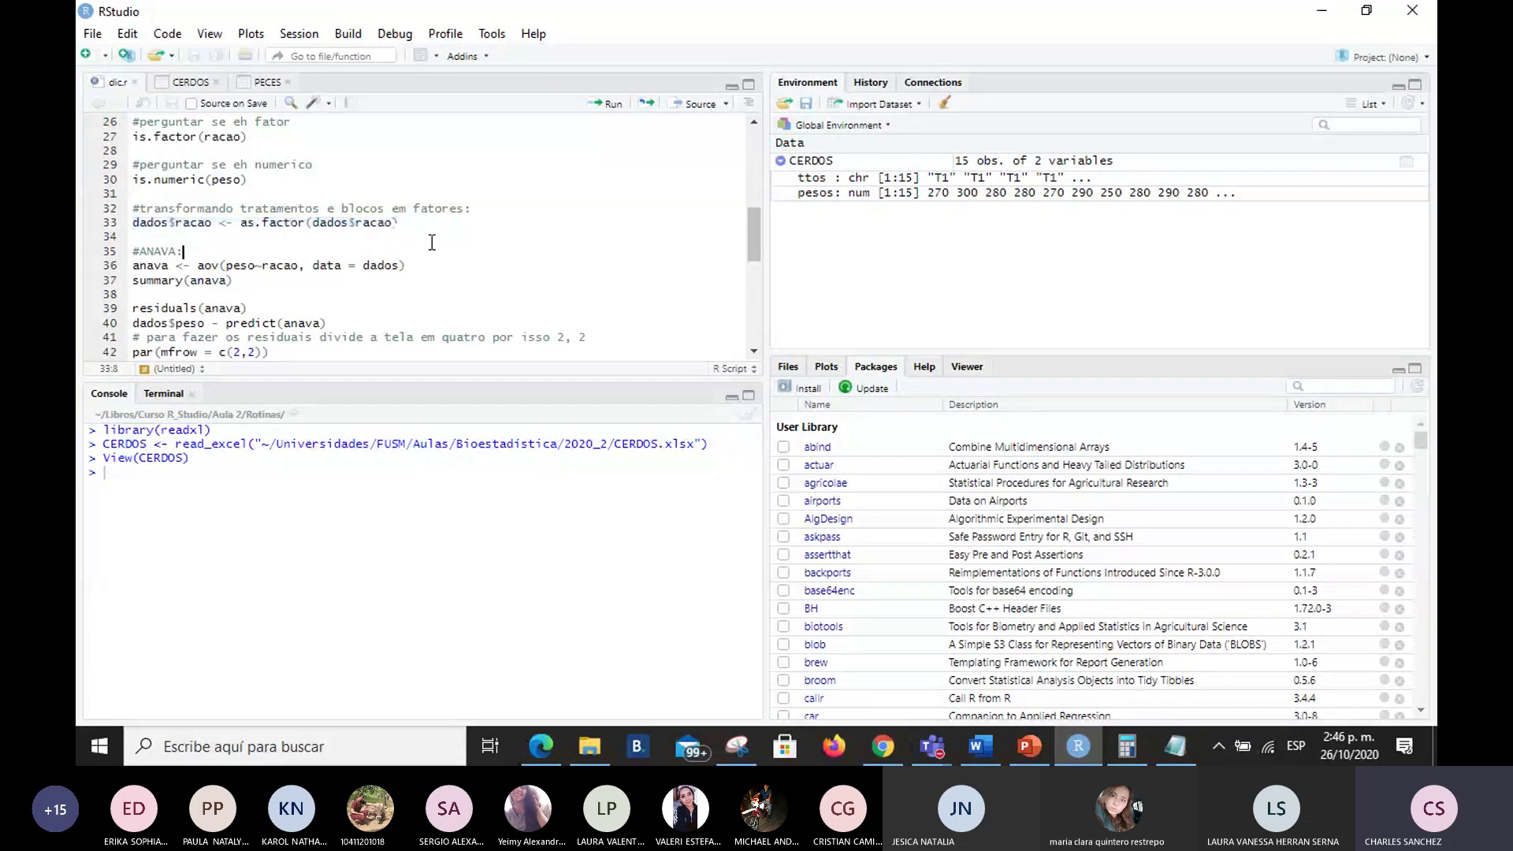
left_click_drag(432, 242, 134, 226)
key("ctrl+c")
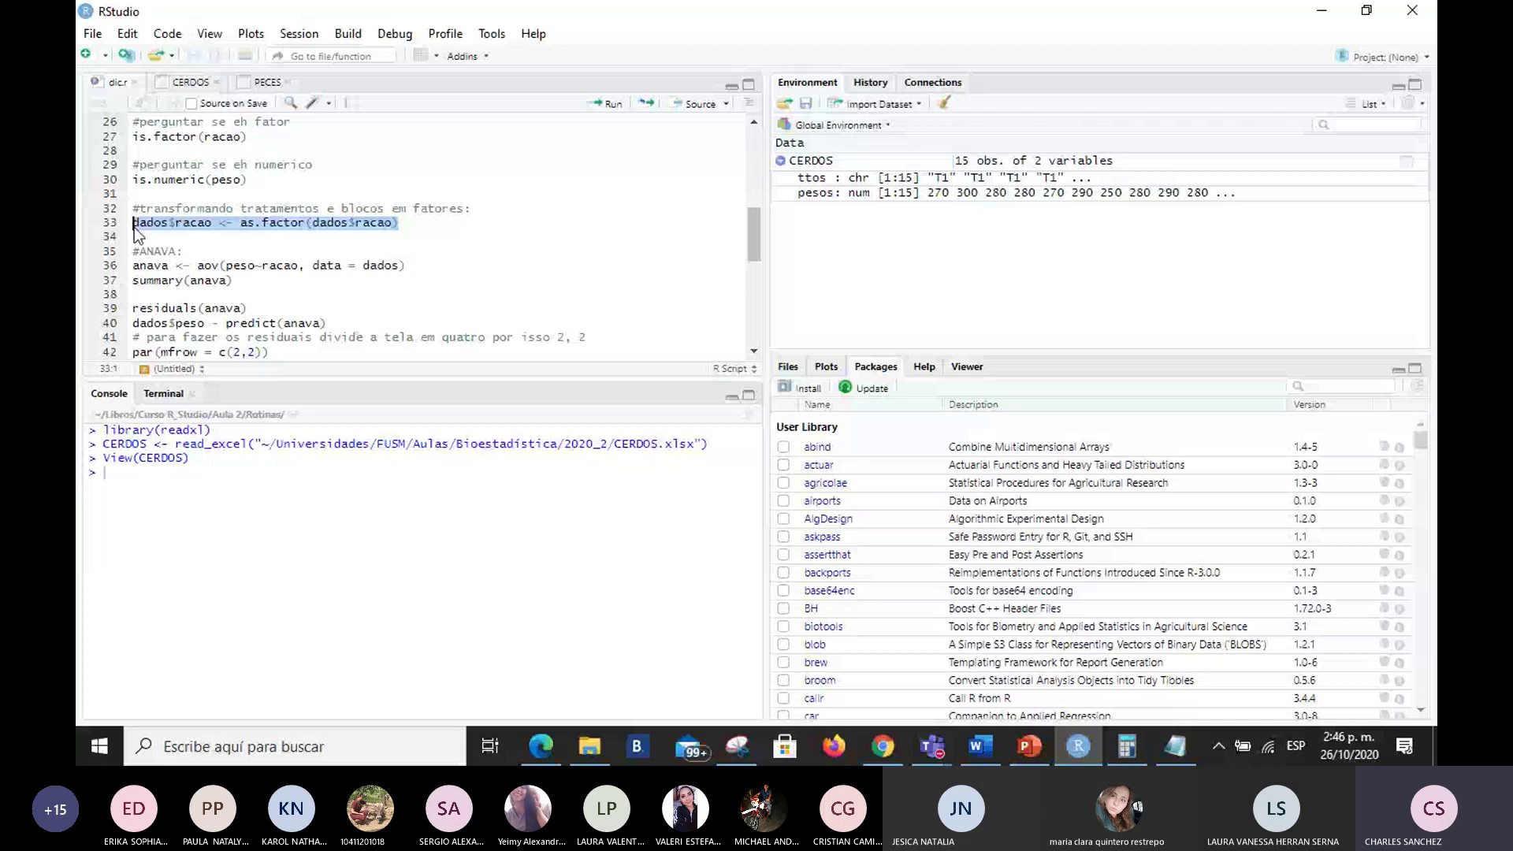
left_click(132, 473)
key("ctrl+v")
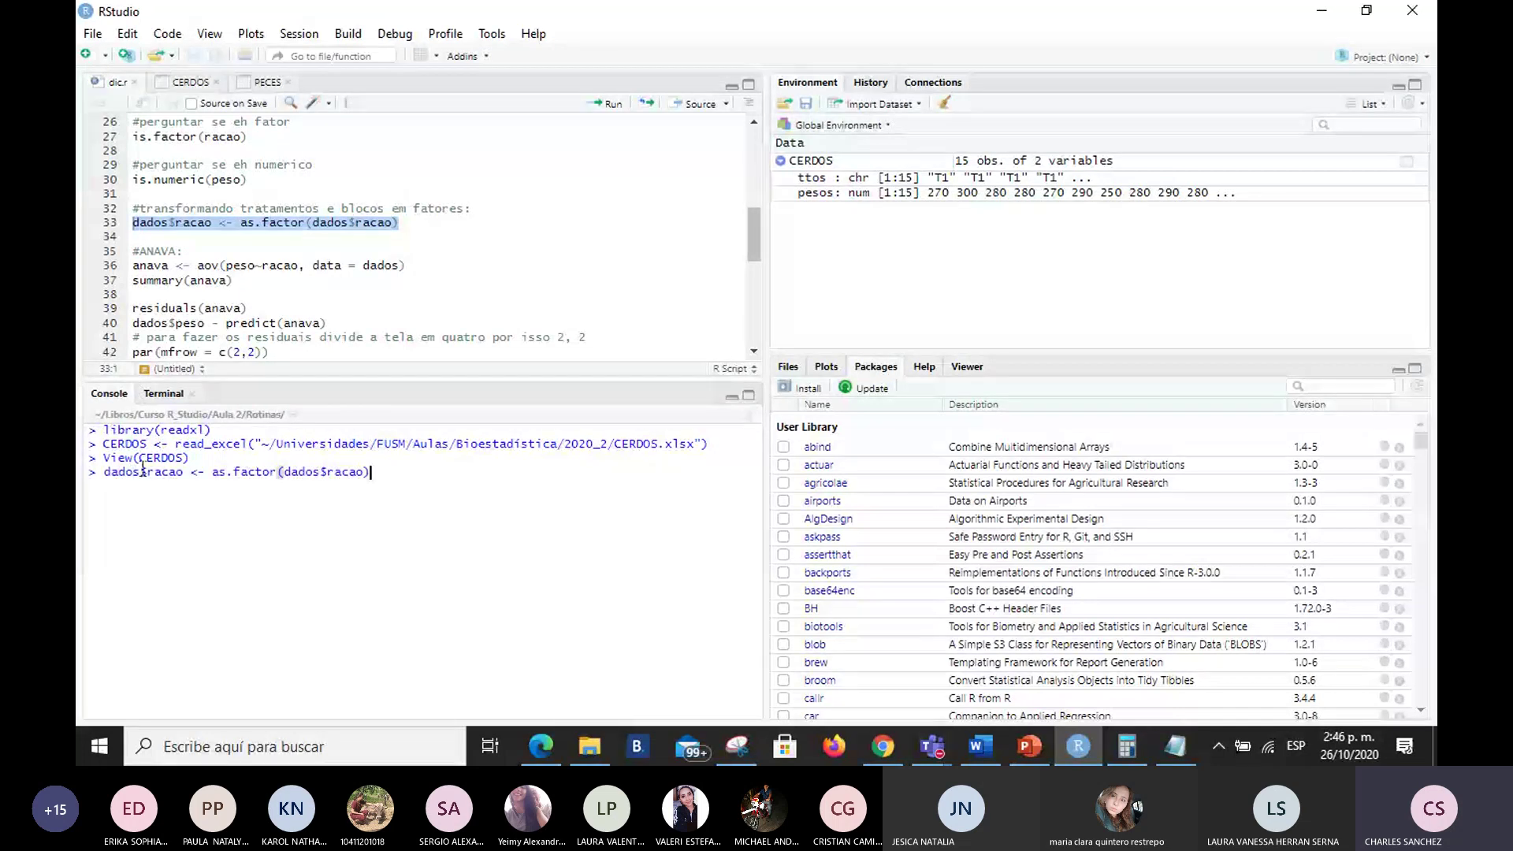
double_click(143, 471)
type("CERDOS")
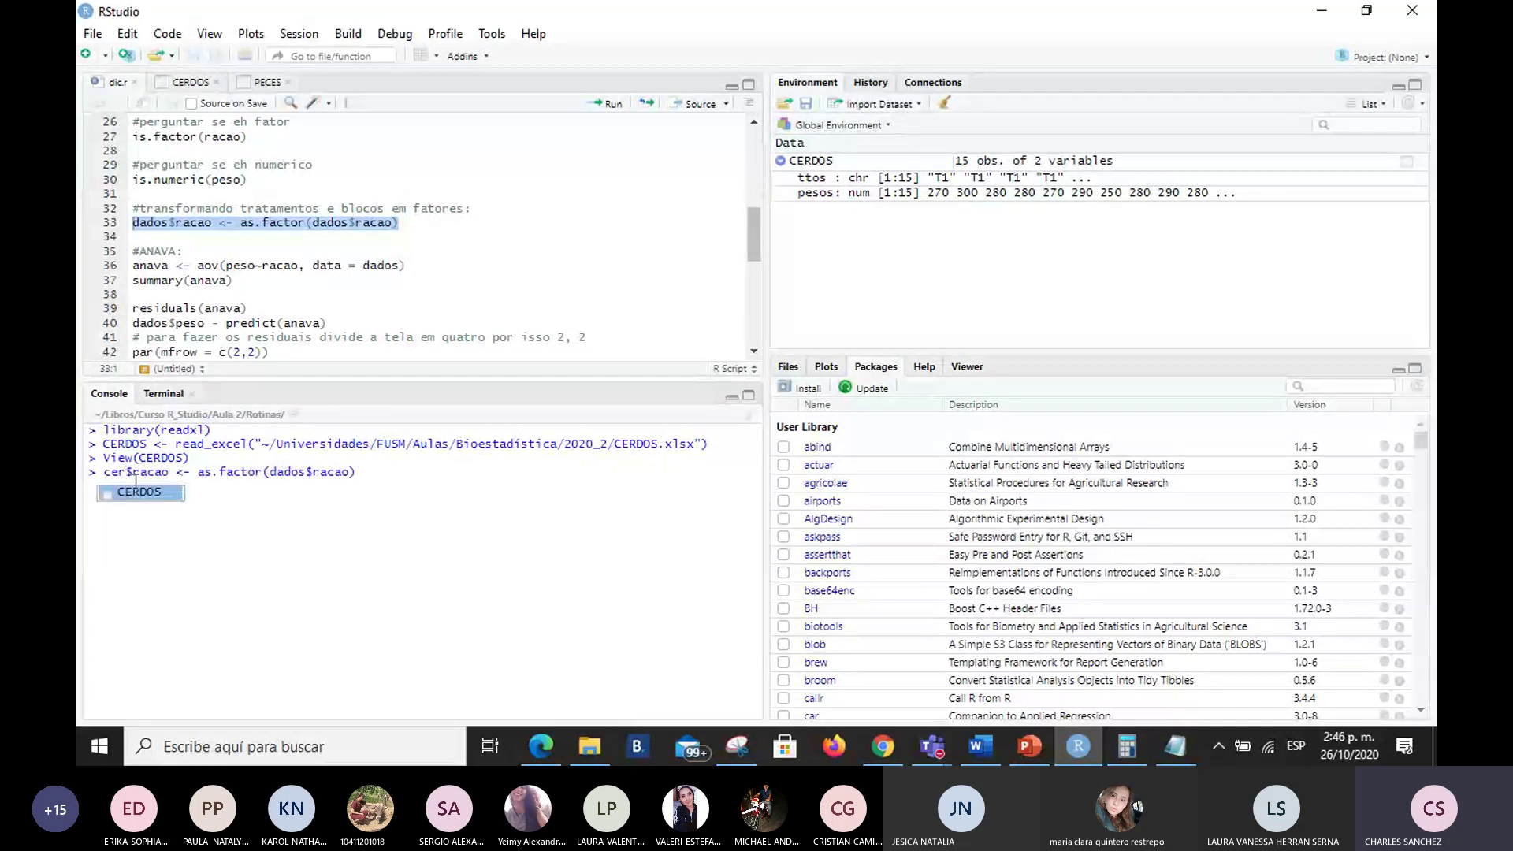
left_click_drag(190, 473, 158, 476)
key("Caps_Lock")
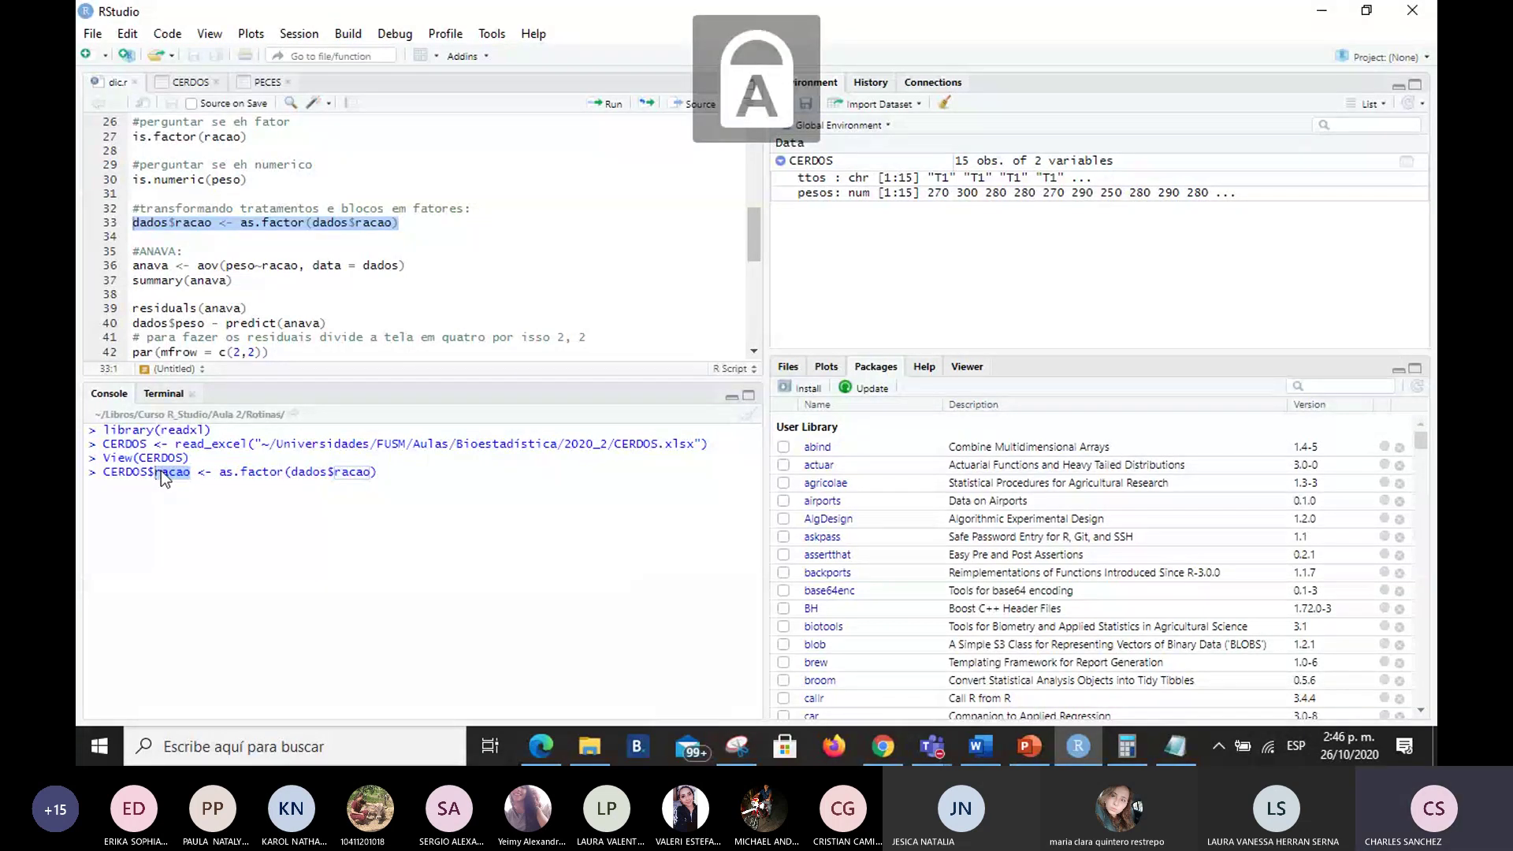
type("TT")
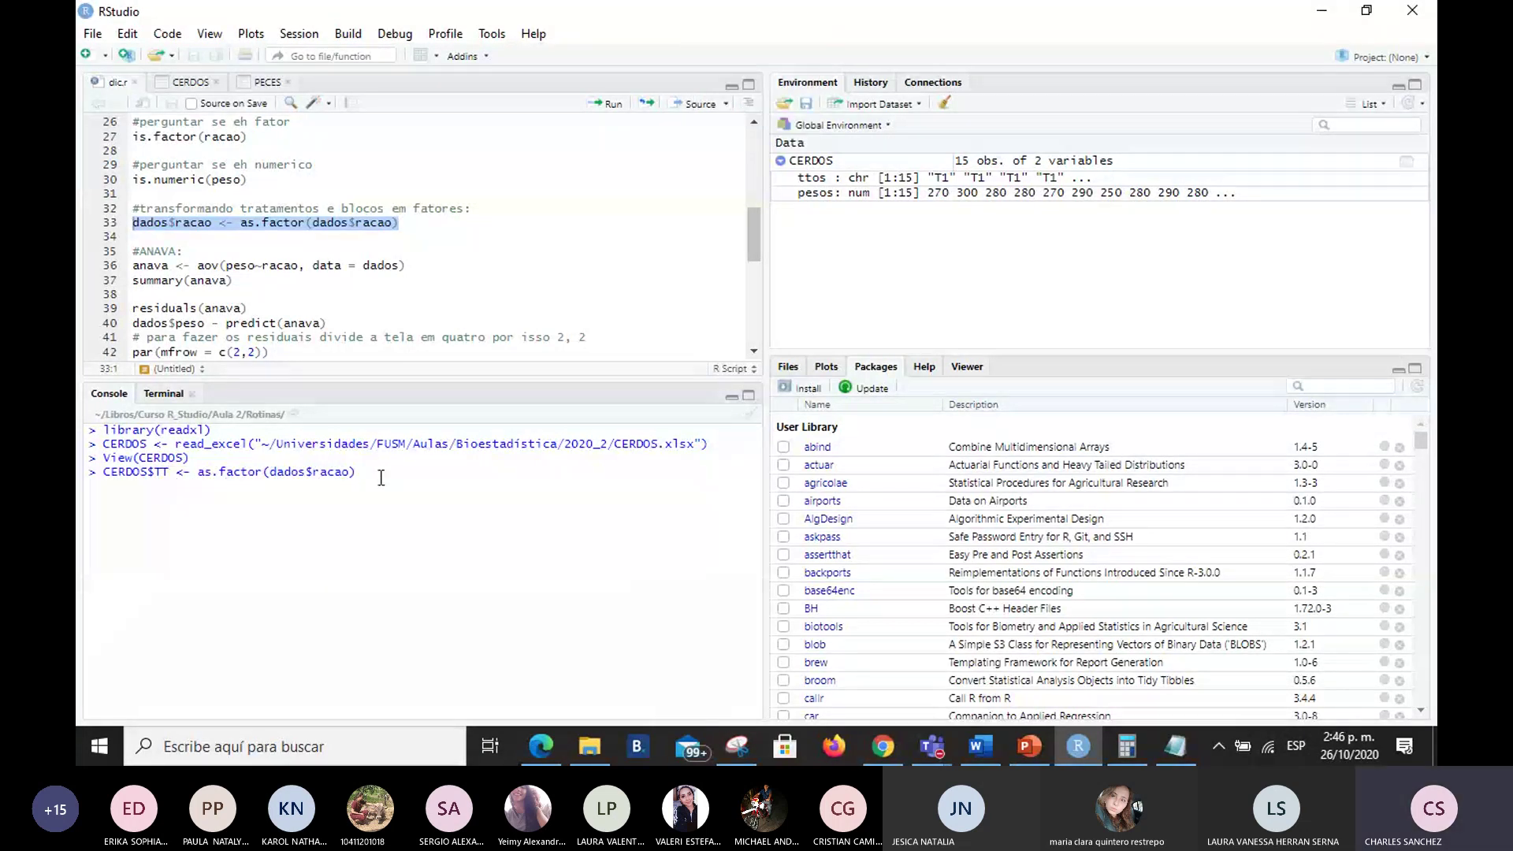
Step: Following the start of the script, replace the pending console line with CERDOS and run it to print the dataset
left_click_drag(754, 230, 758, 152)
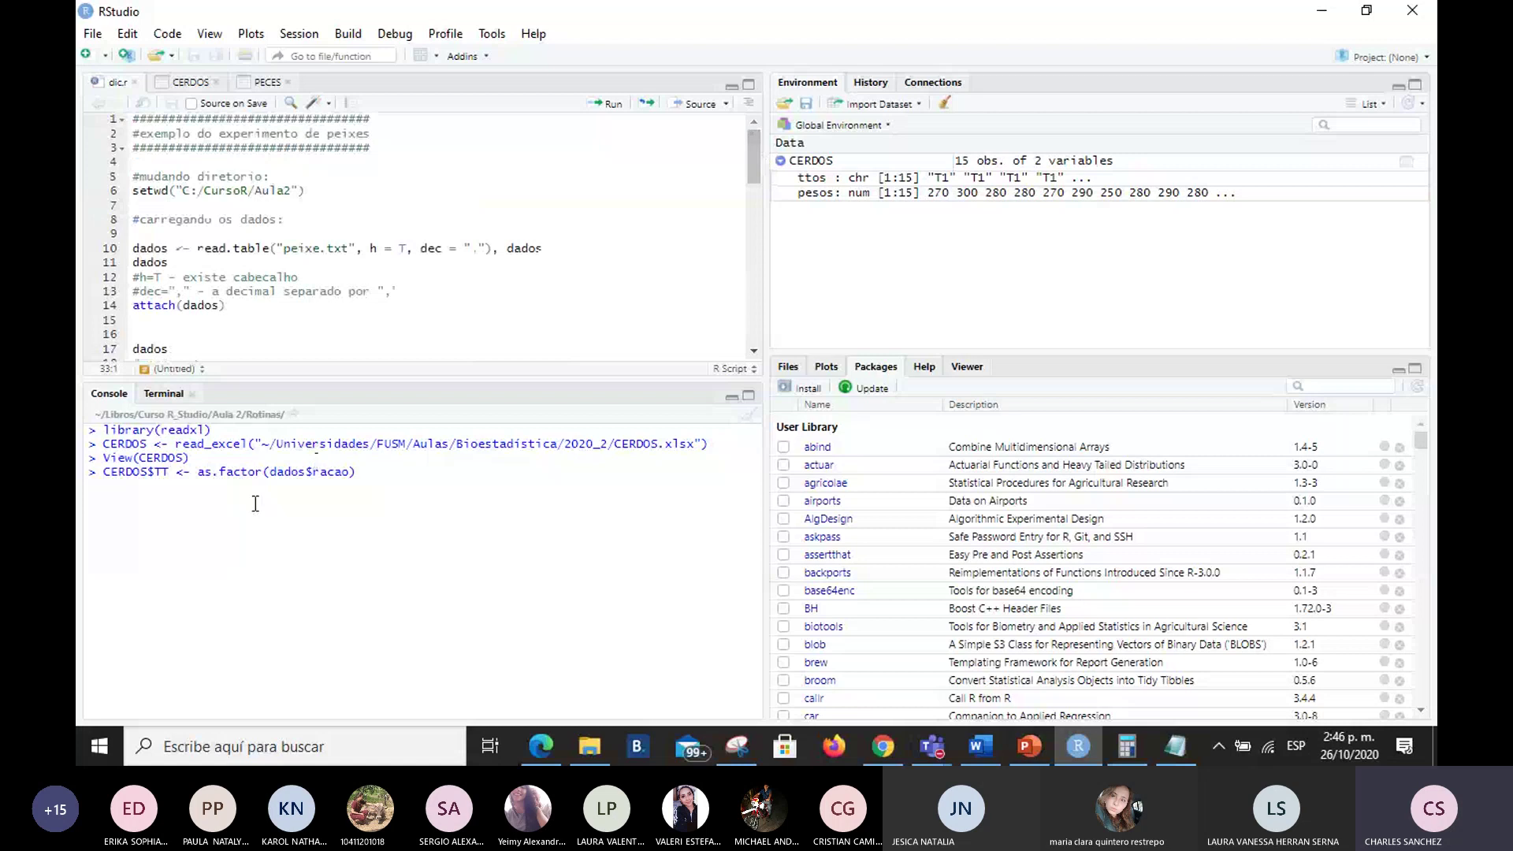
left_click_drag(361, 471, 103, 471)
type("CERDOS")
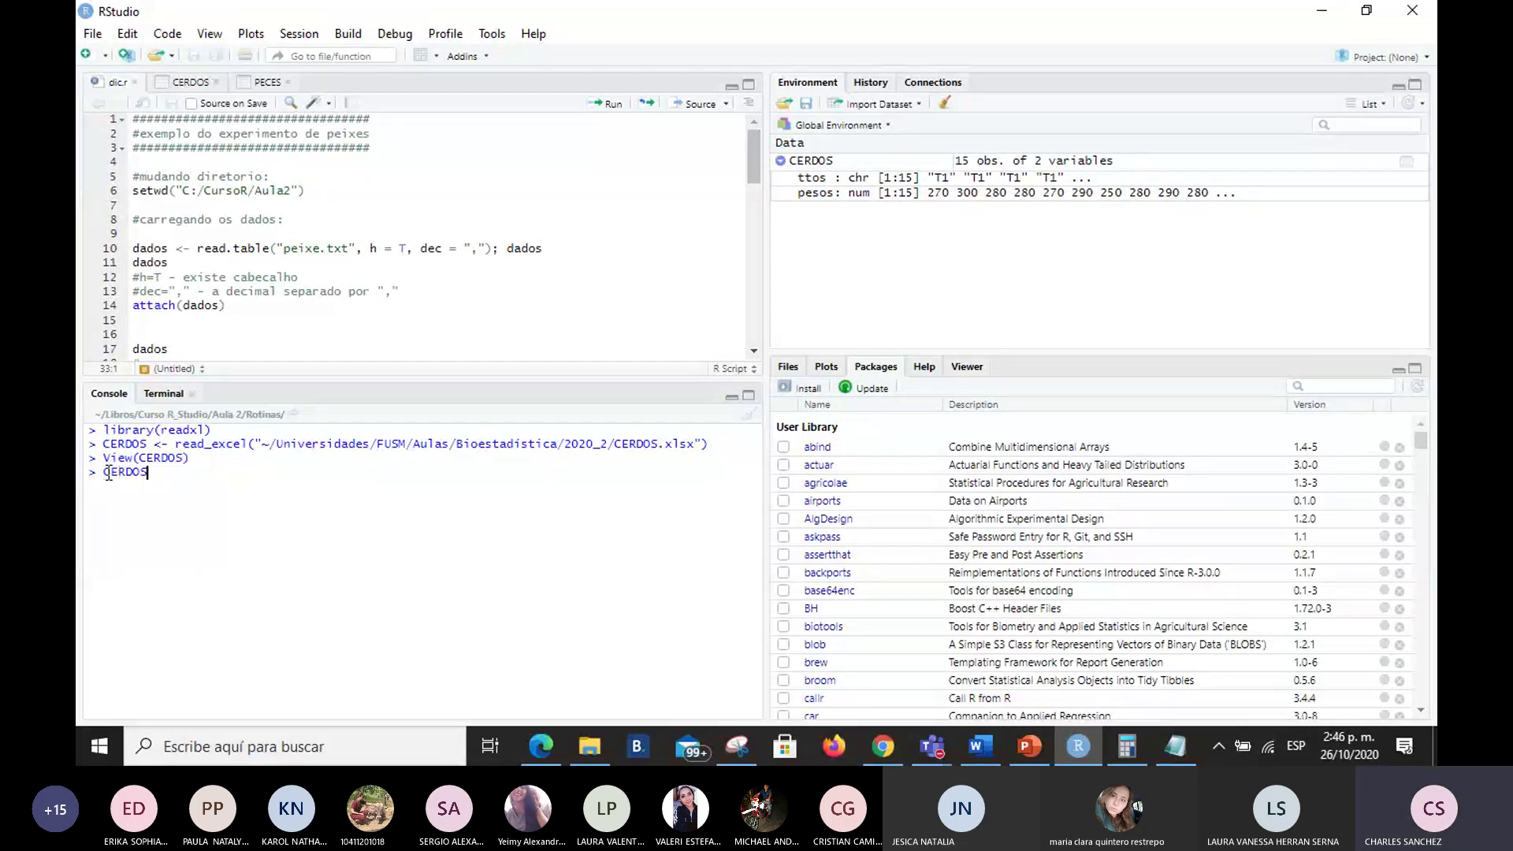
key("Return")
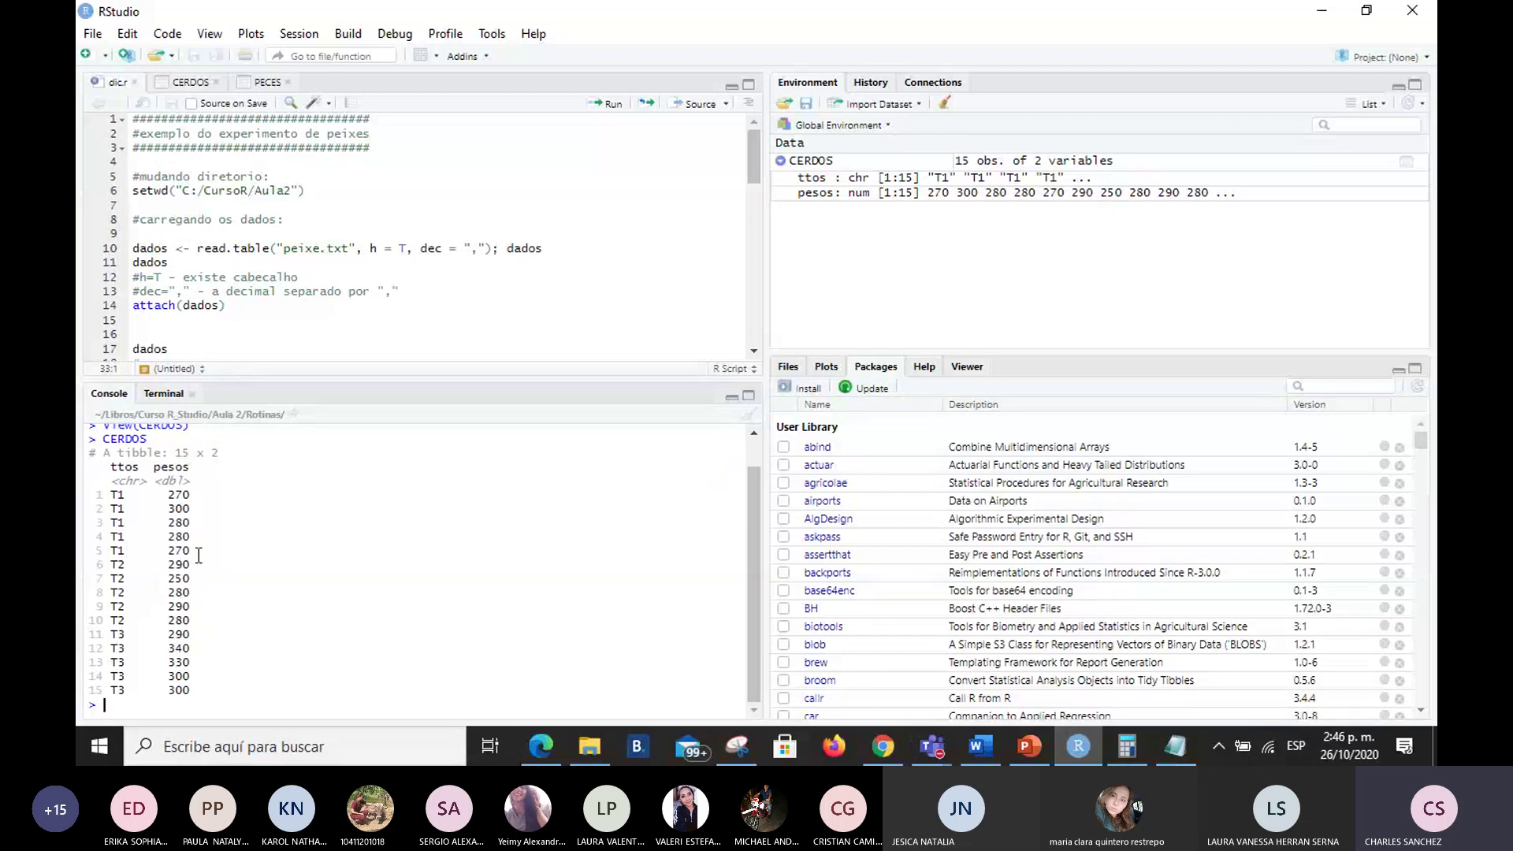
Step: Attach the dataset by running attach(CERDOS) in the console
type("ATT")
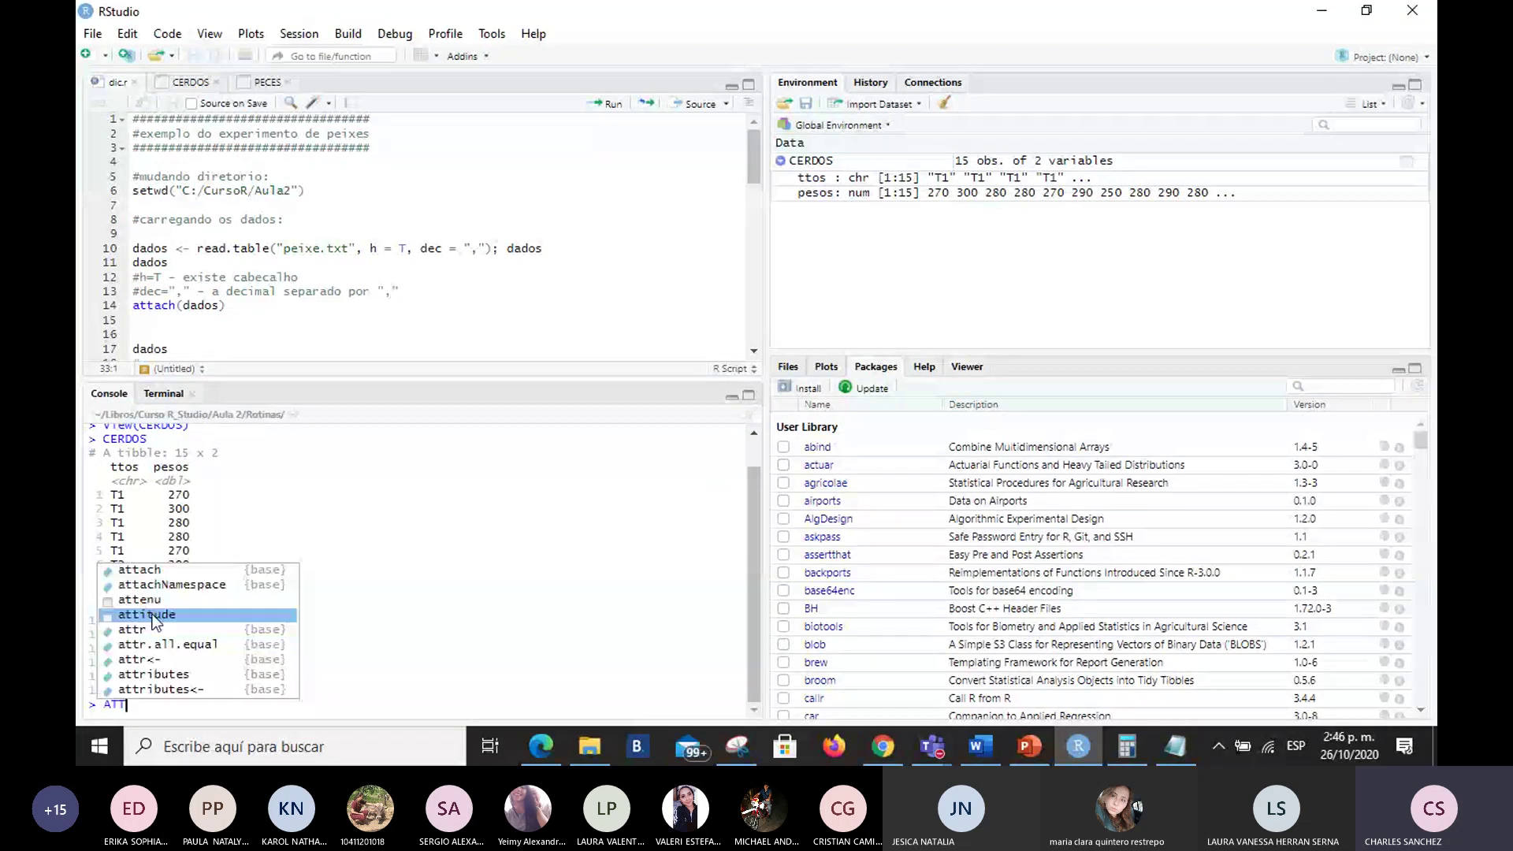
left_click(172, 576)
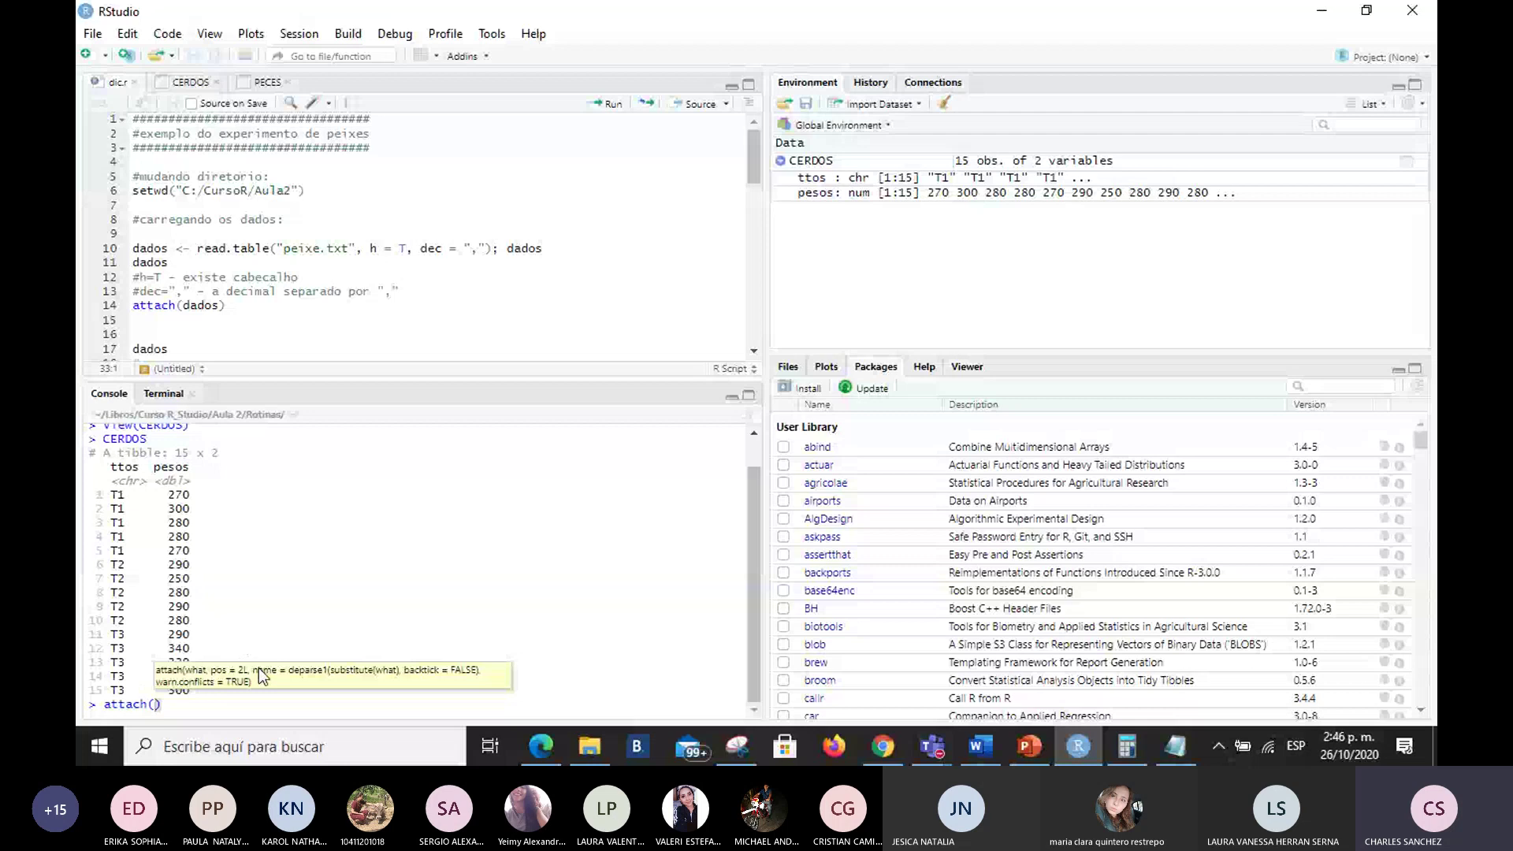
type("CER")
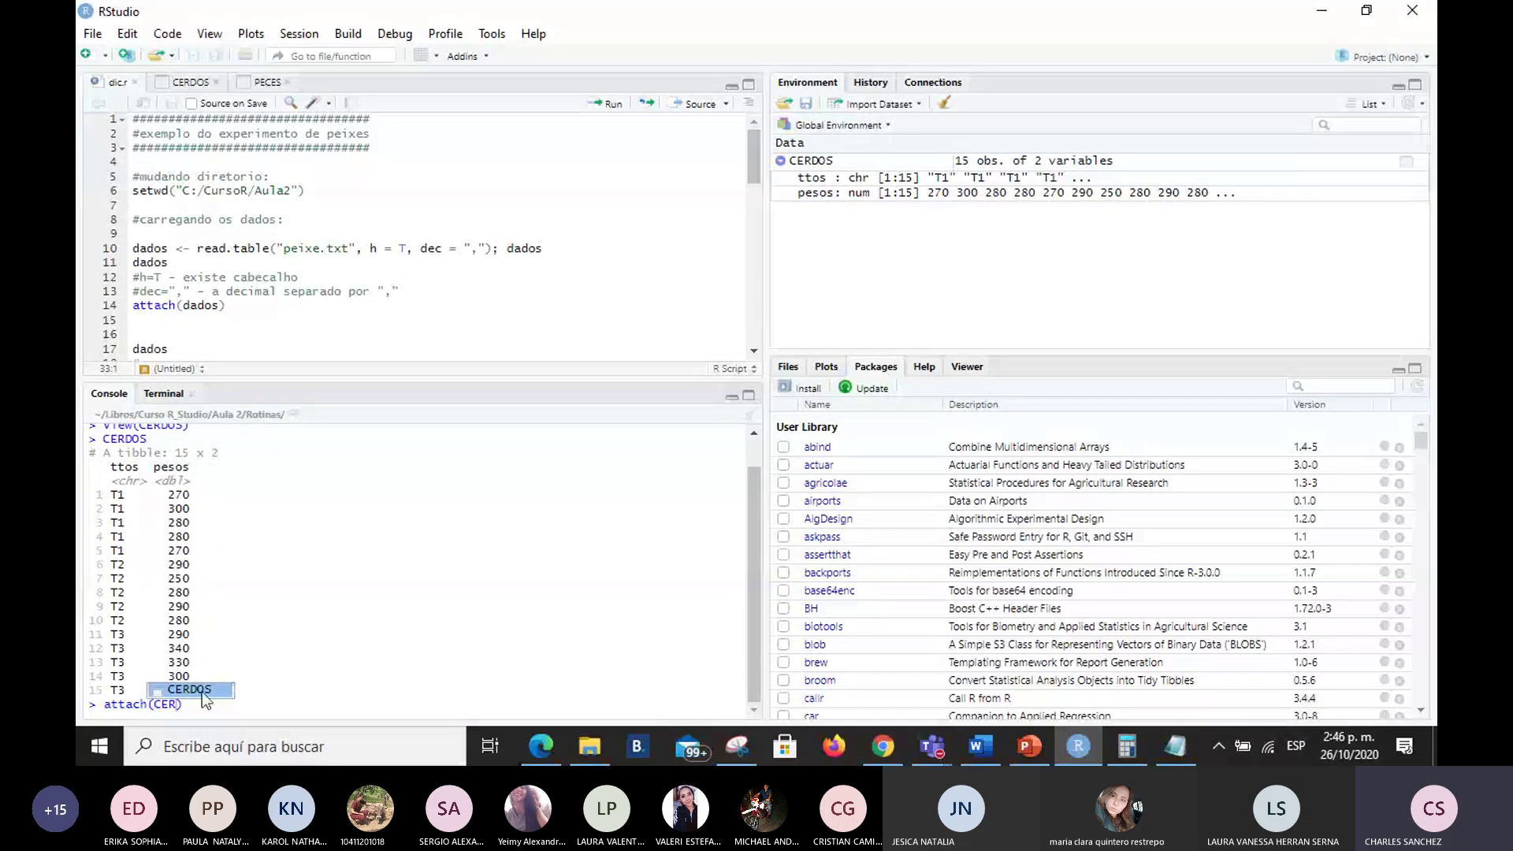
key("Return")
key("Return")
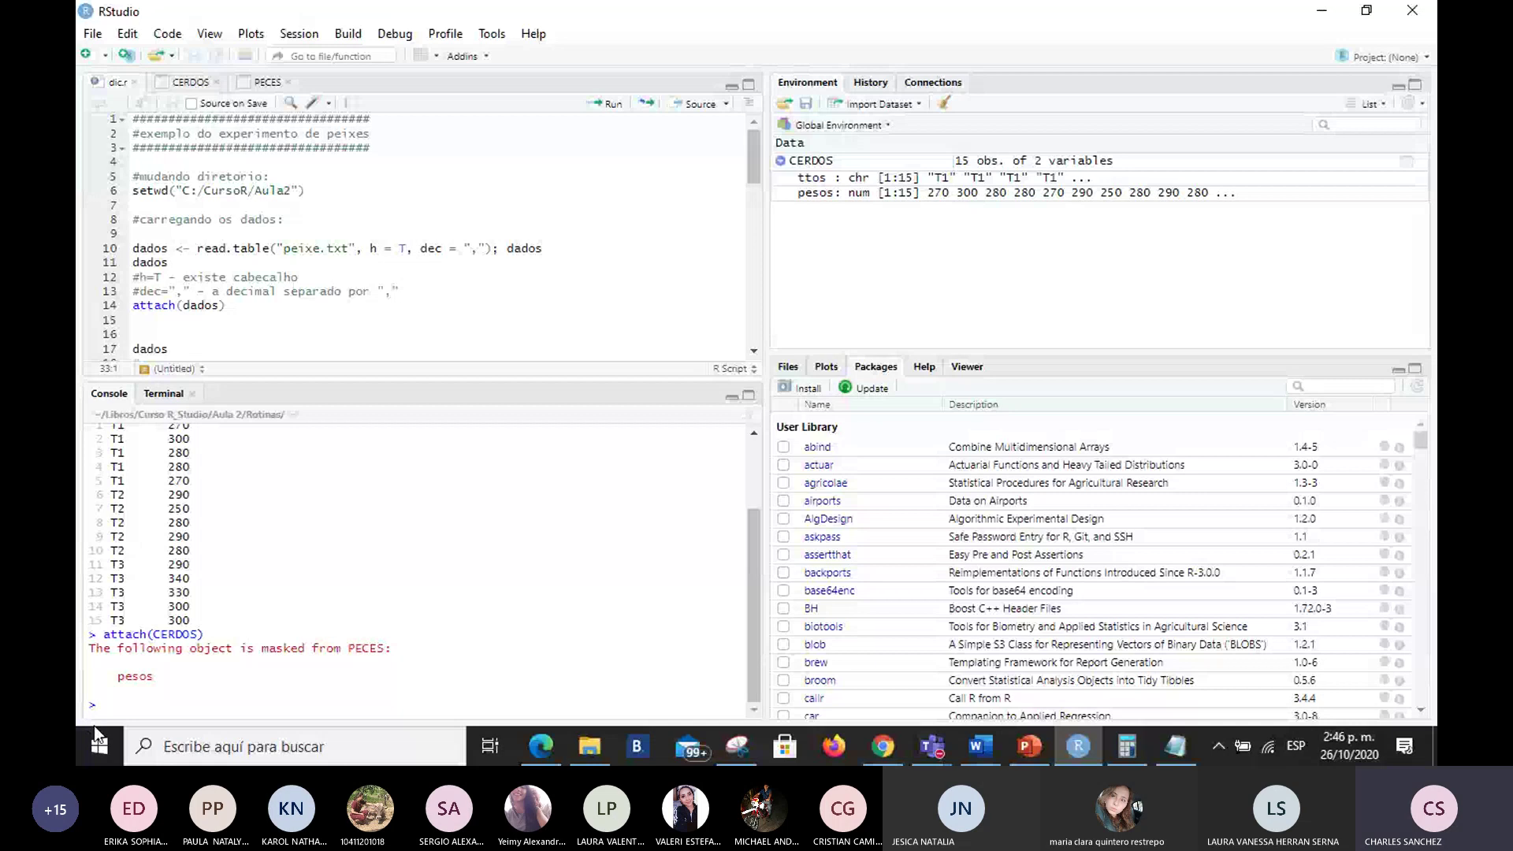
Step: Following script line 25, print the treatments column by running CERDOS$ttos in the console
scroll(305, 298, "down", 2)
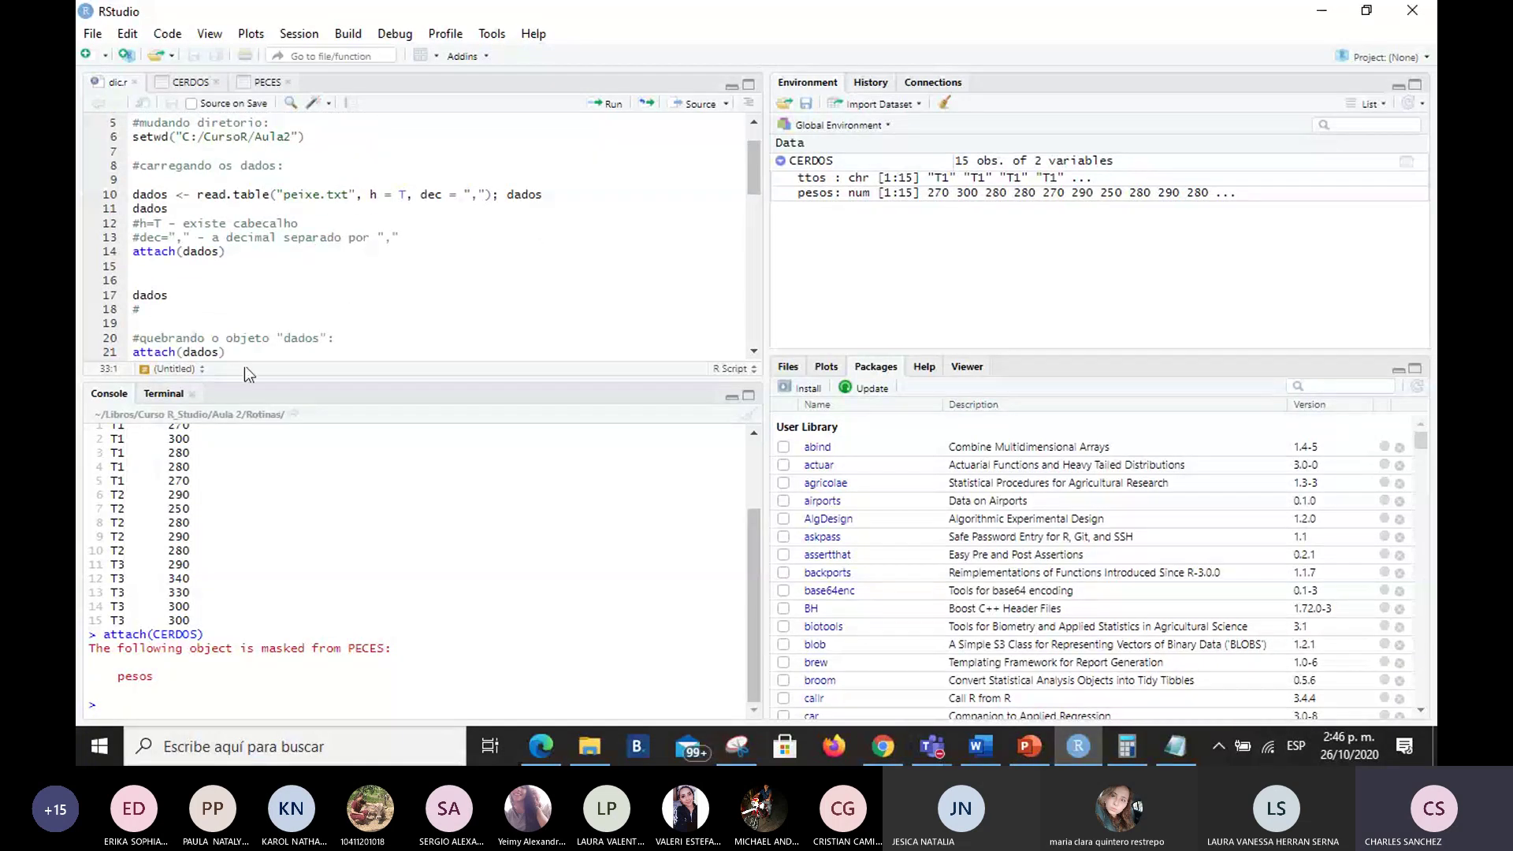
scroll(271, 318, "down", 2)
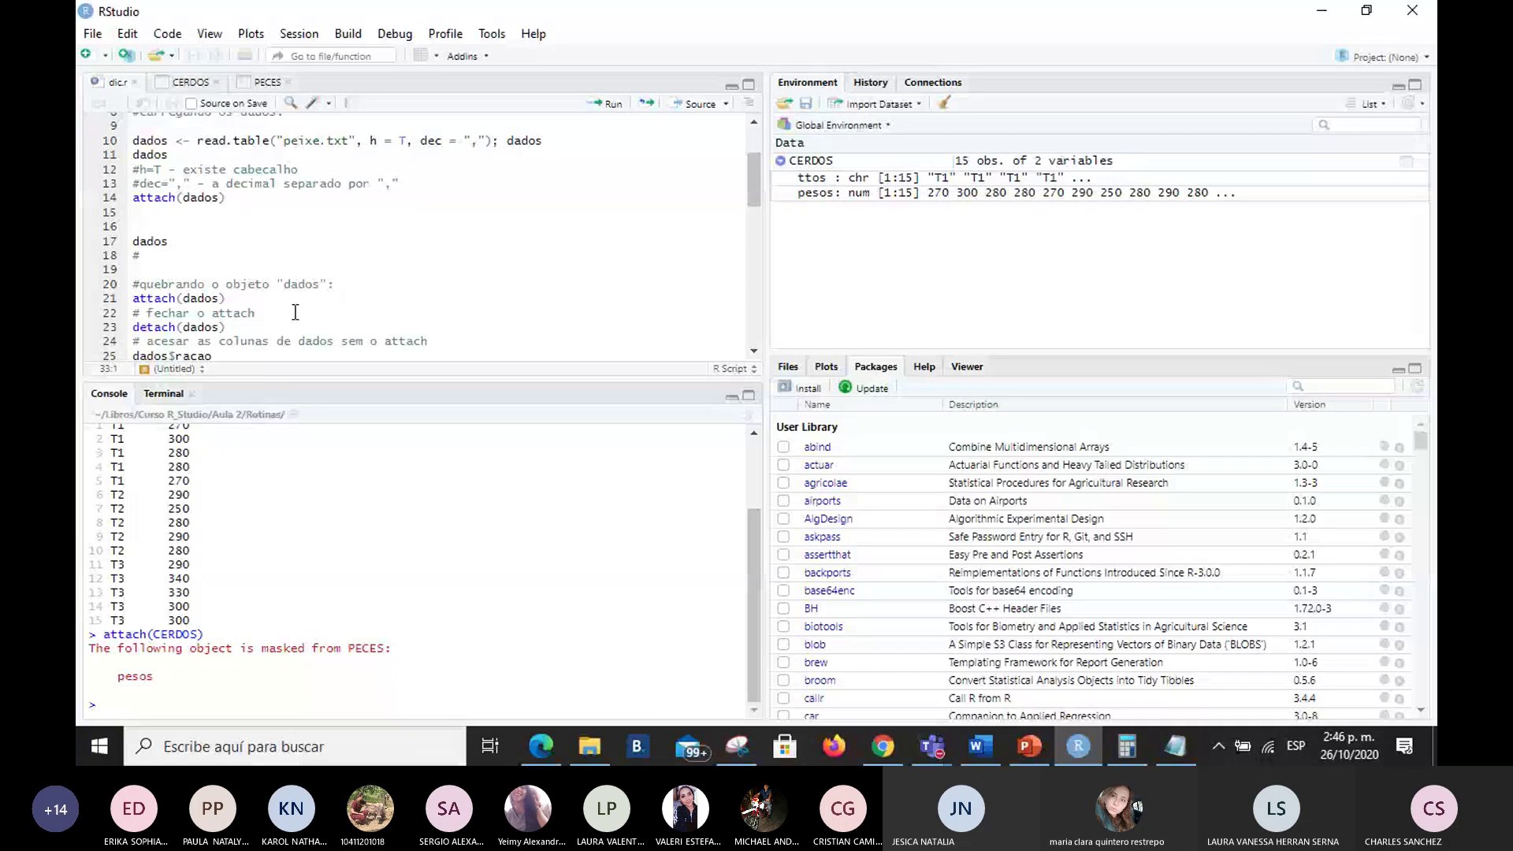
scroll(267, 327, "down", 2)
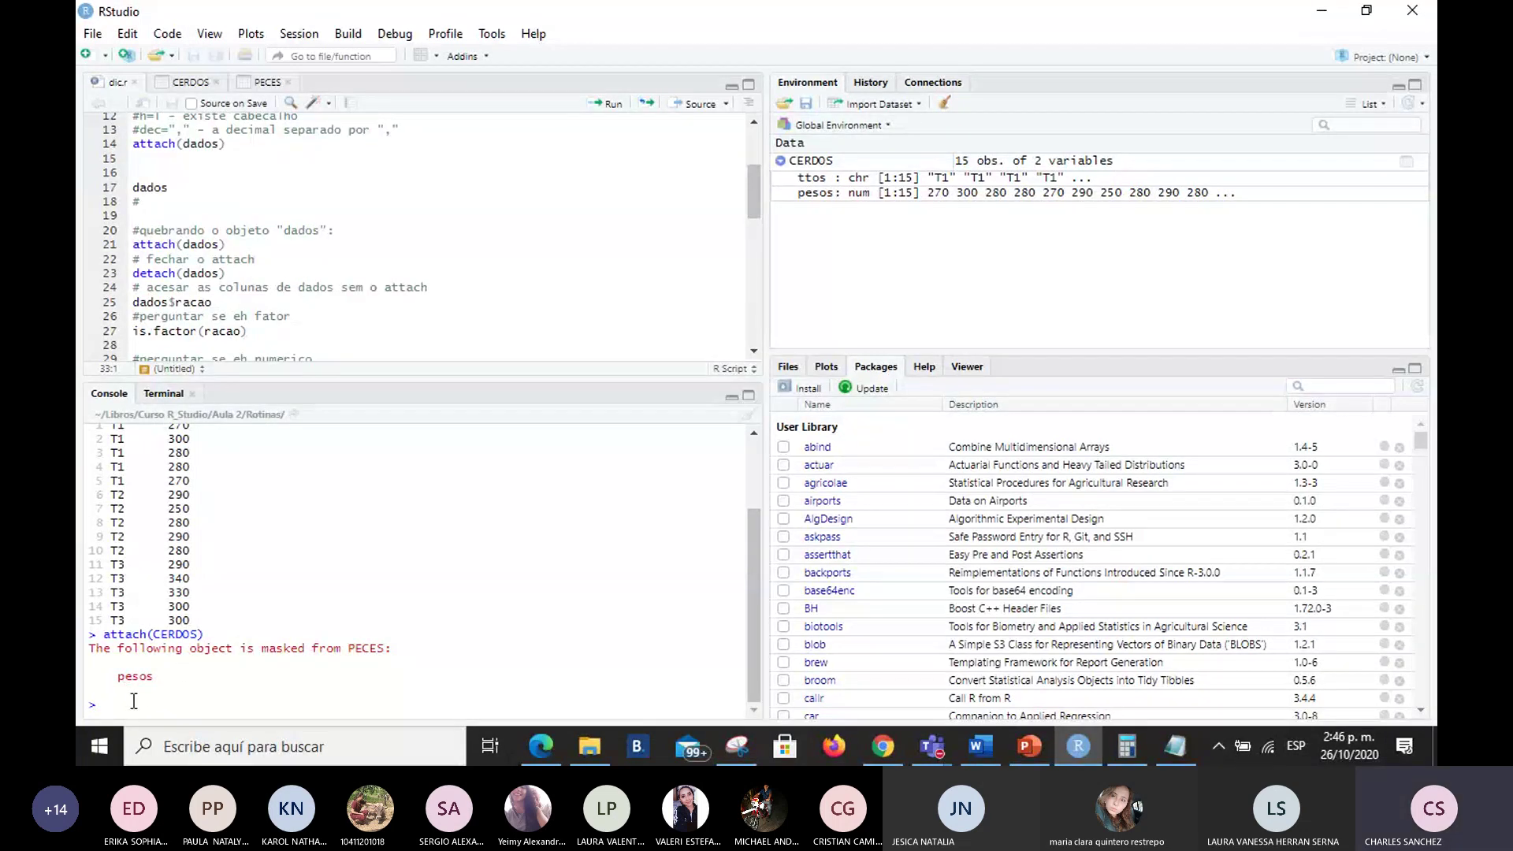
type("CERD")
key("Tab")
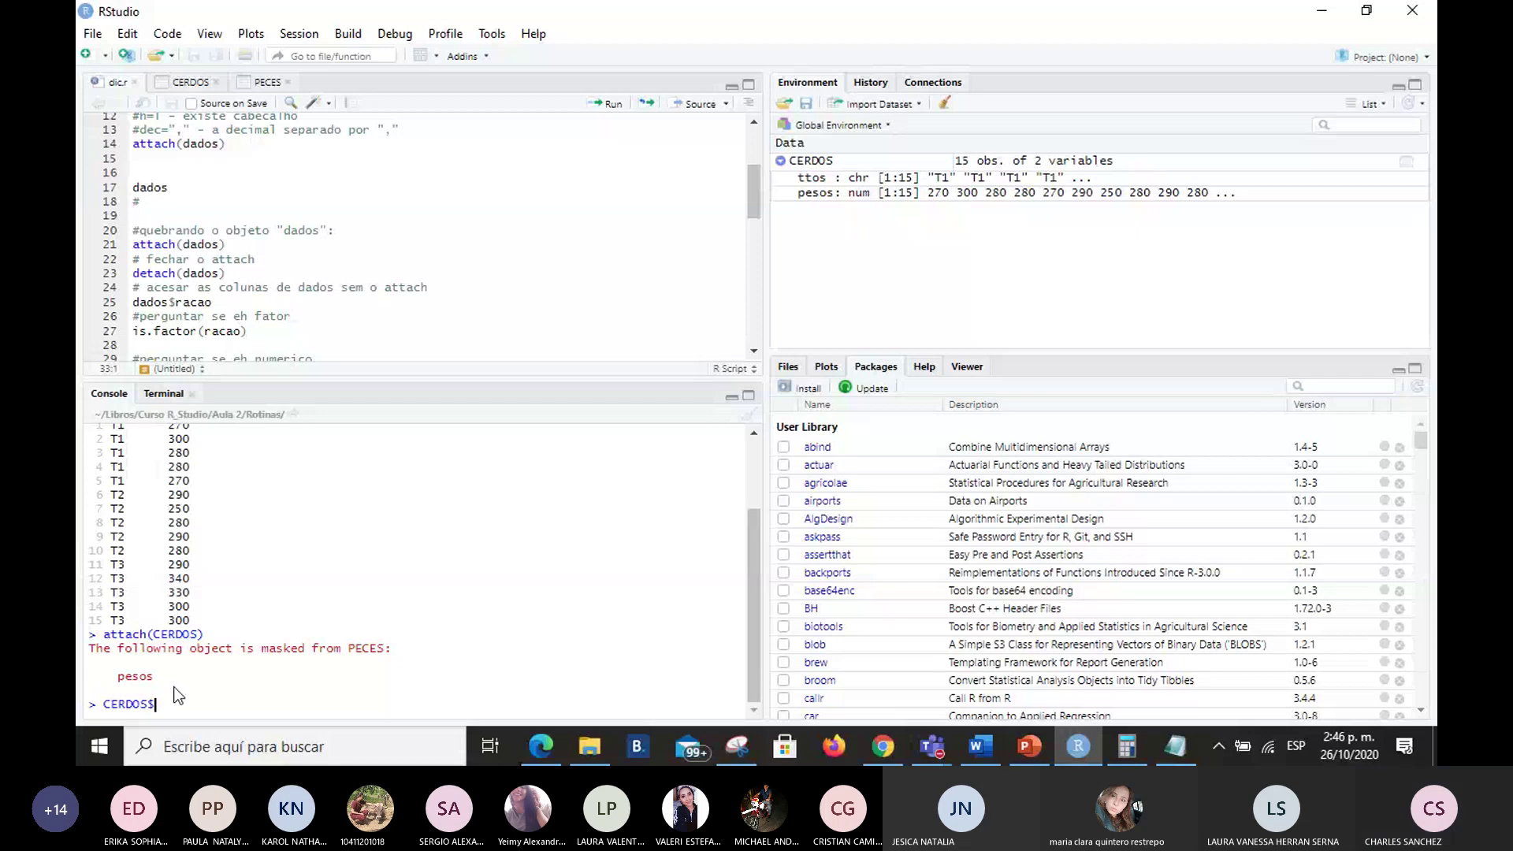
type("$")
key("Tab")
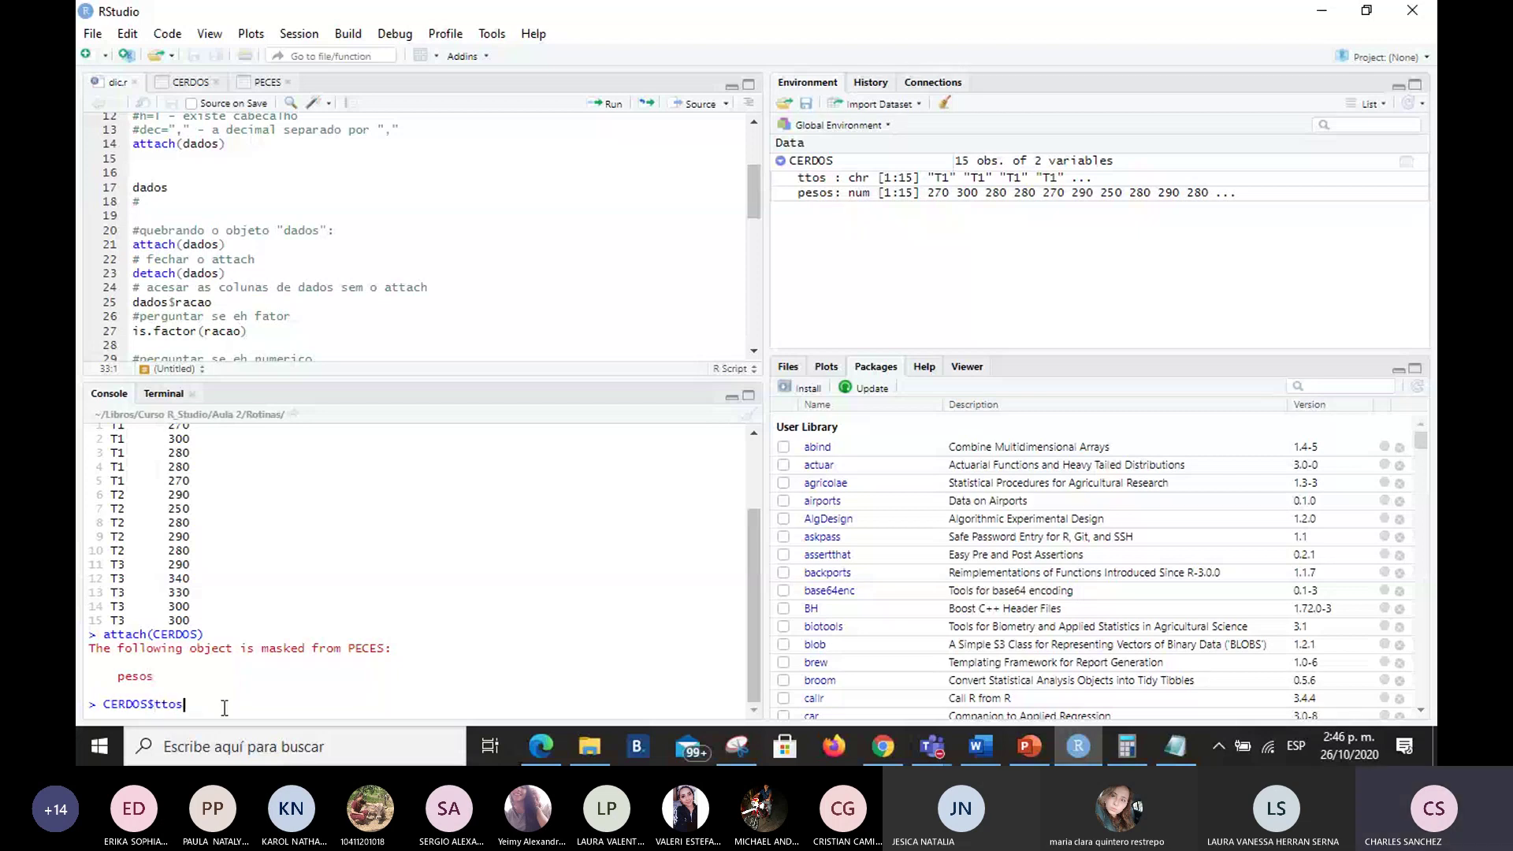
key("Return")
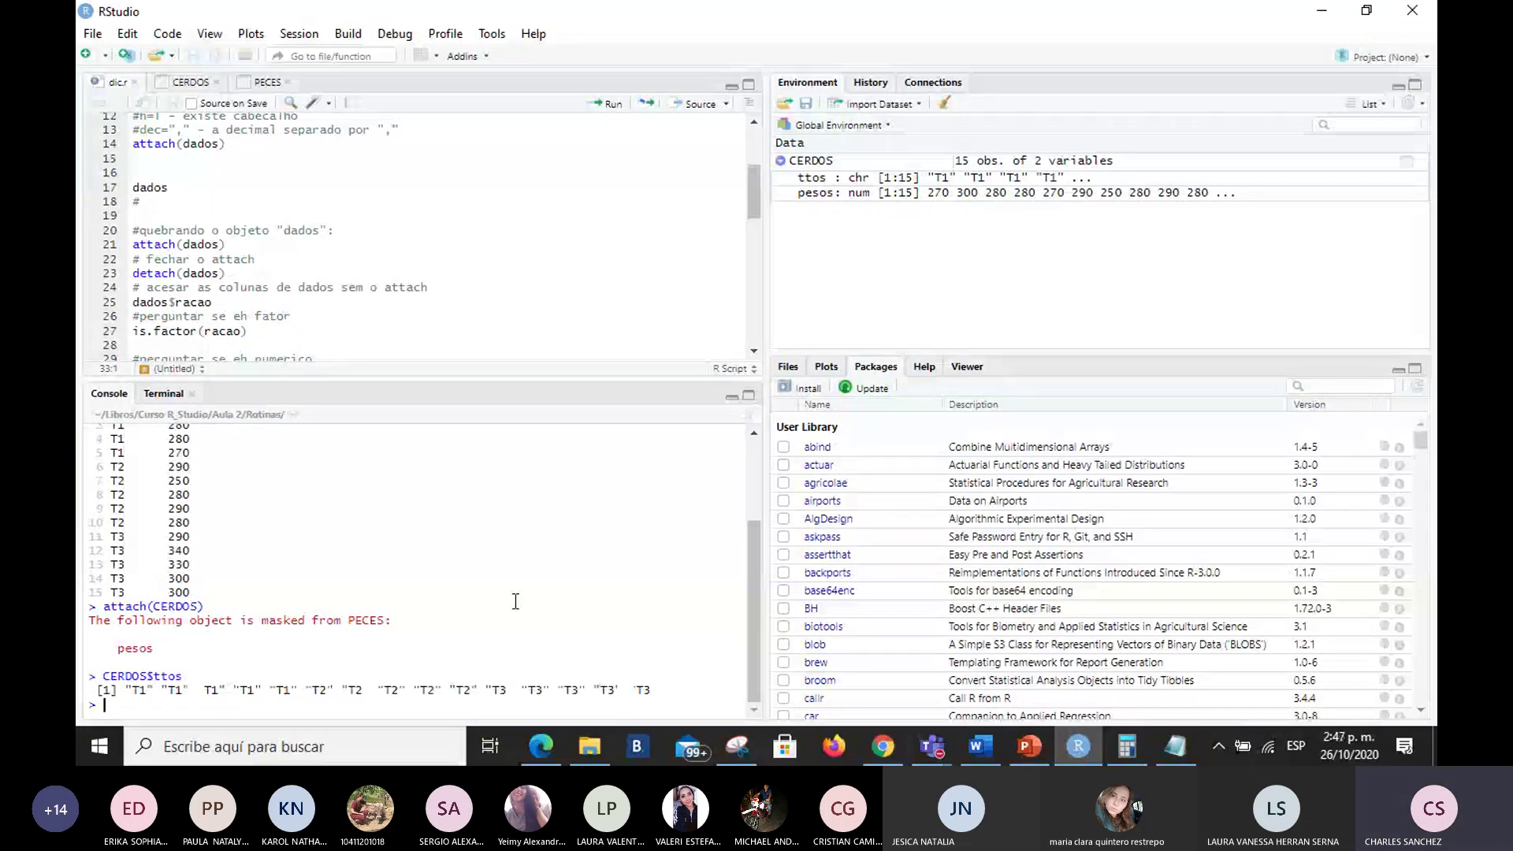
Step: Following script line 33, start the console assignment CERDOS$ttos <- as.factor to convert the treatments to a factor
scroll(459, 341, "down", 2)
scroll(457, 343, "down", 2)
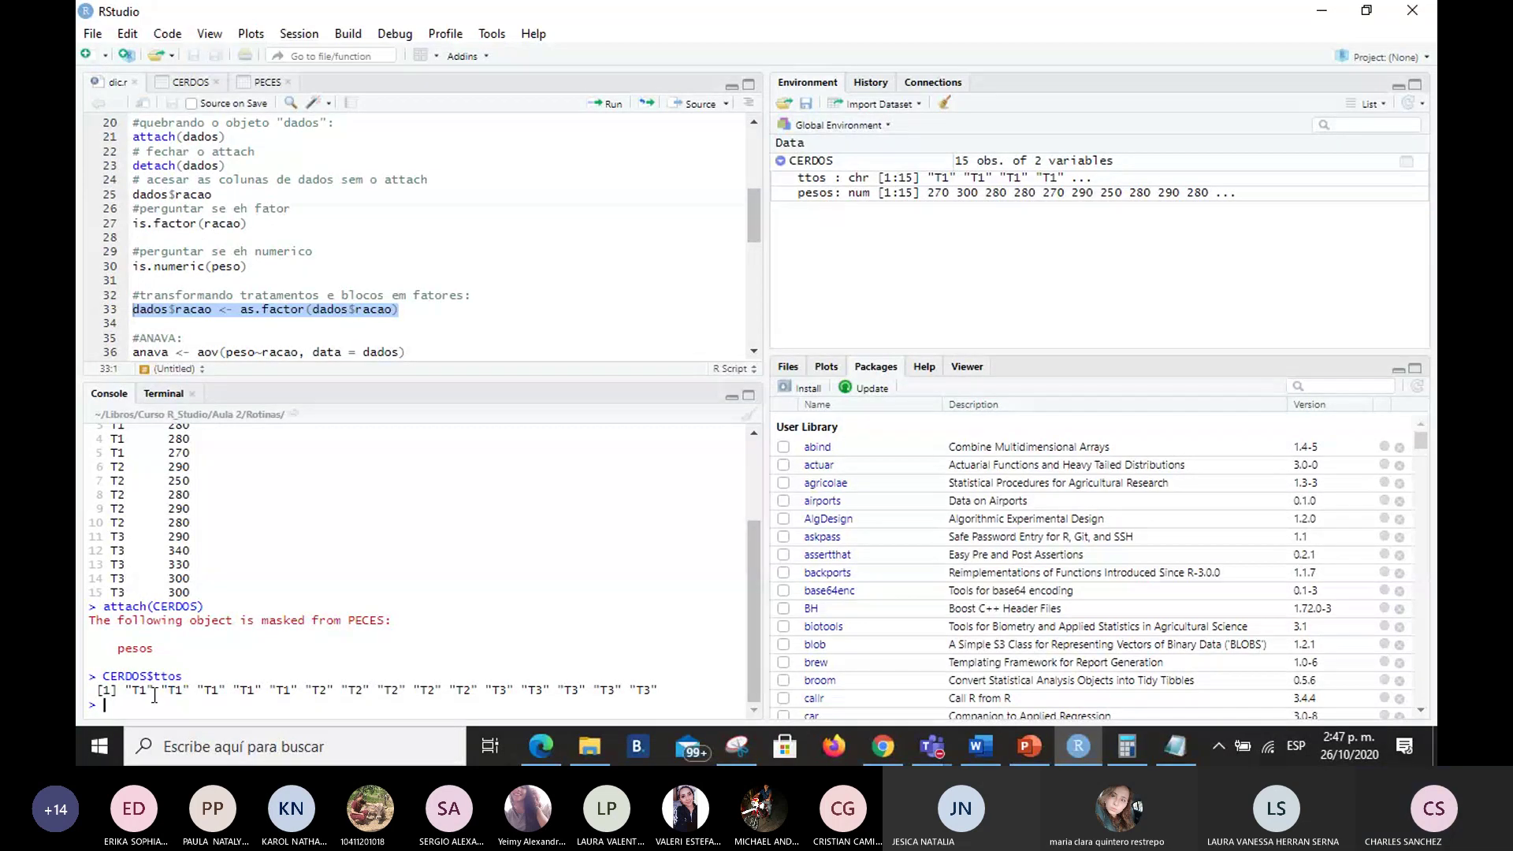
key("Caps_Lock")
type("cerdos")
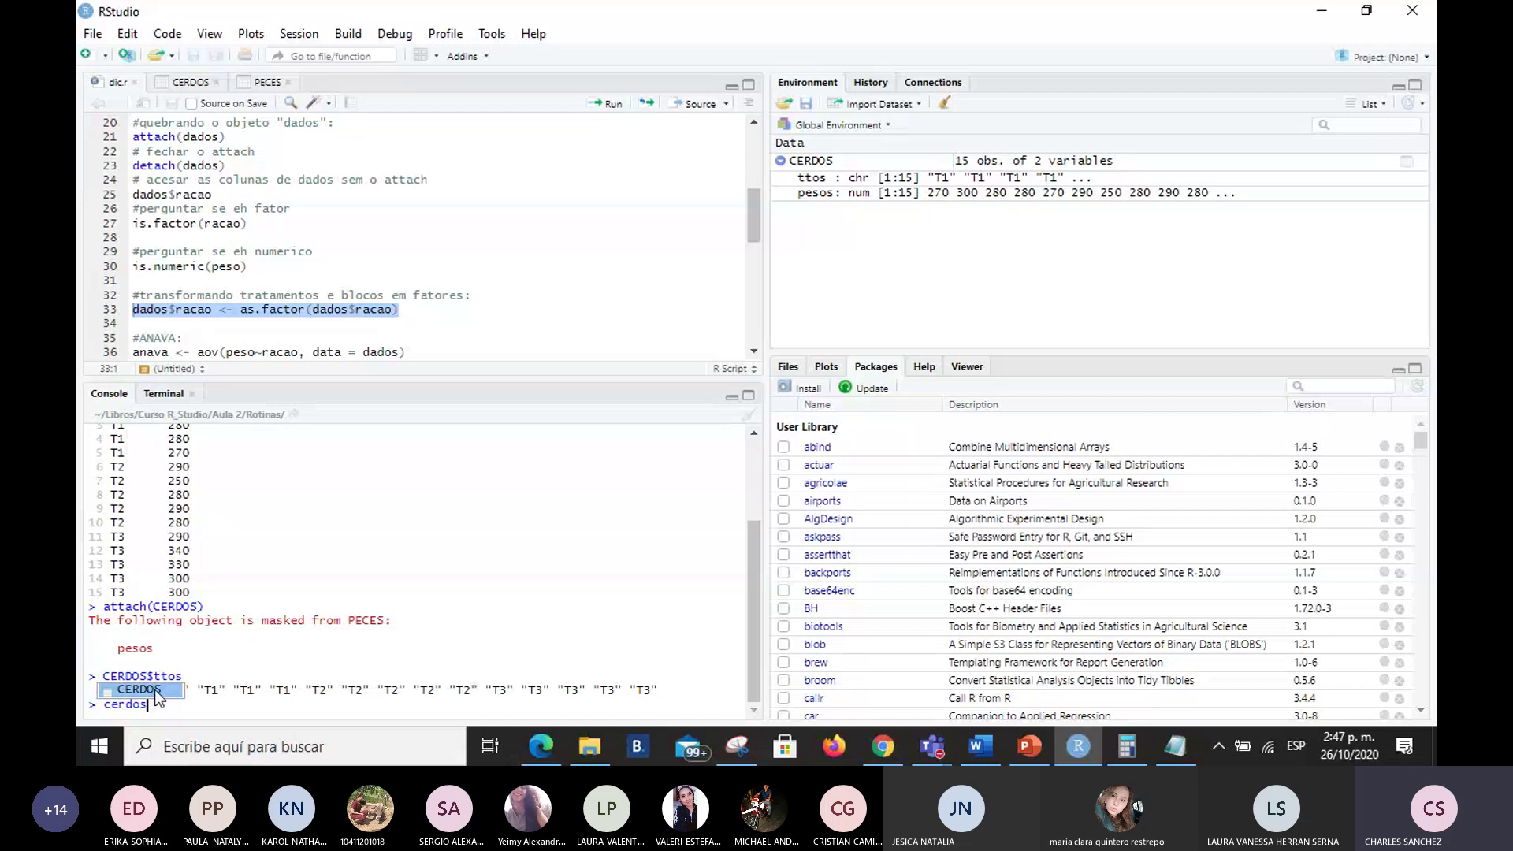
left_click(157, 692)
type("$")
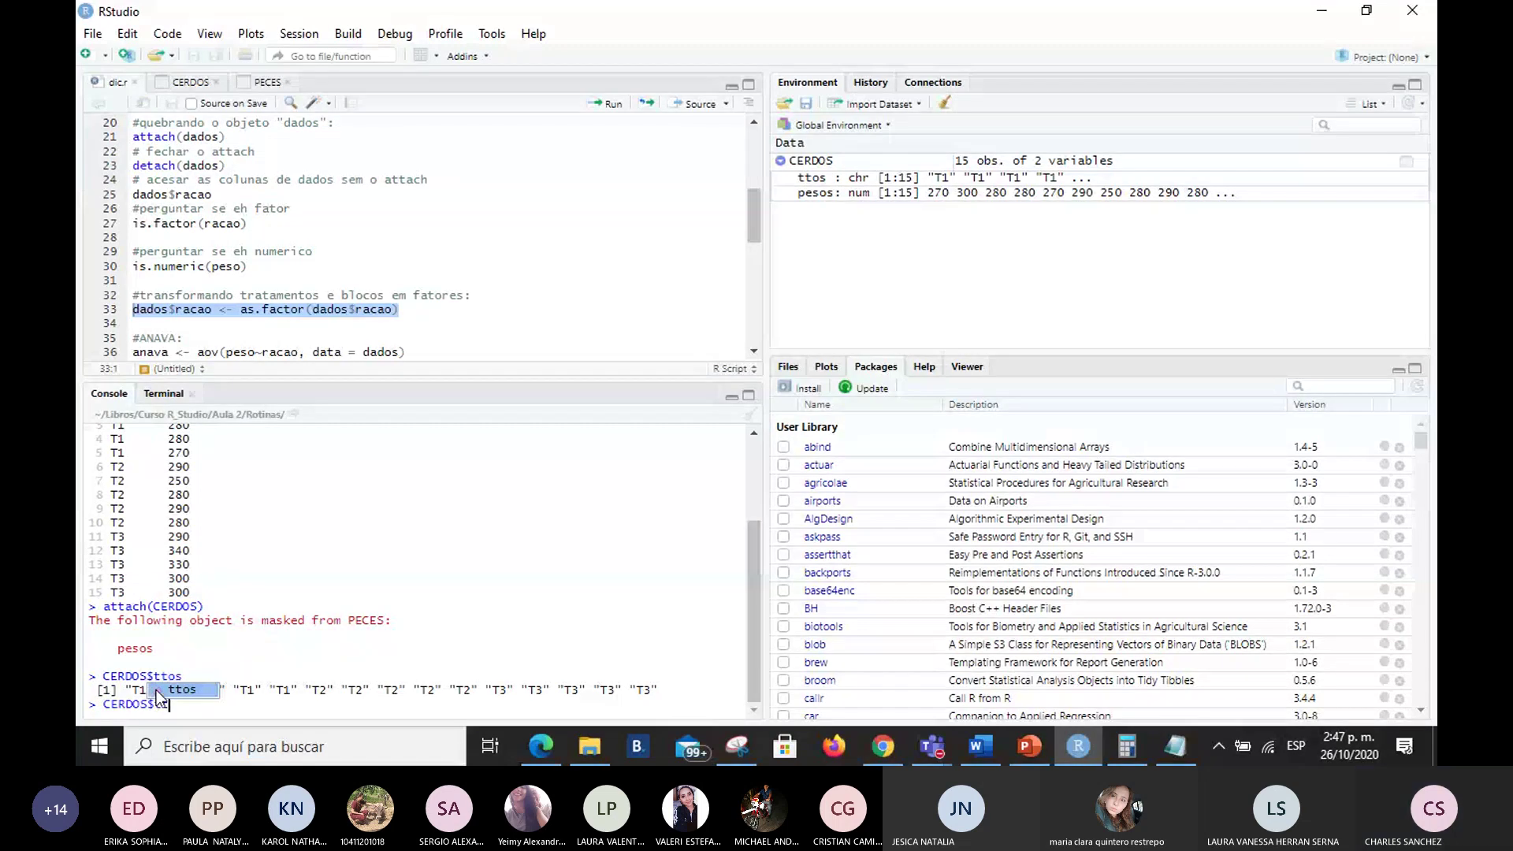
left_click(158, 692)
type("<-")
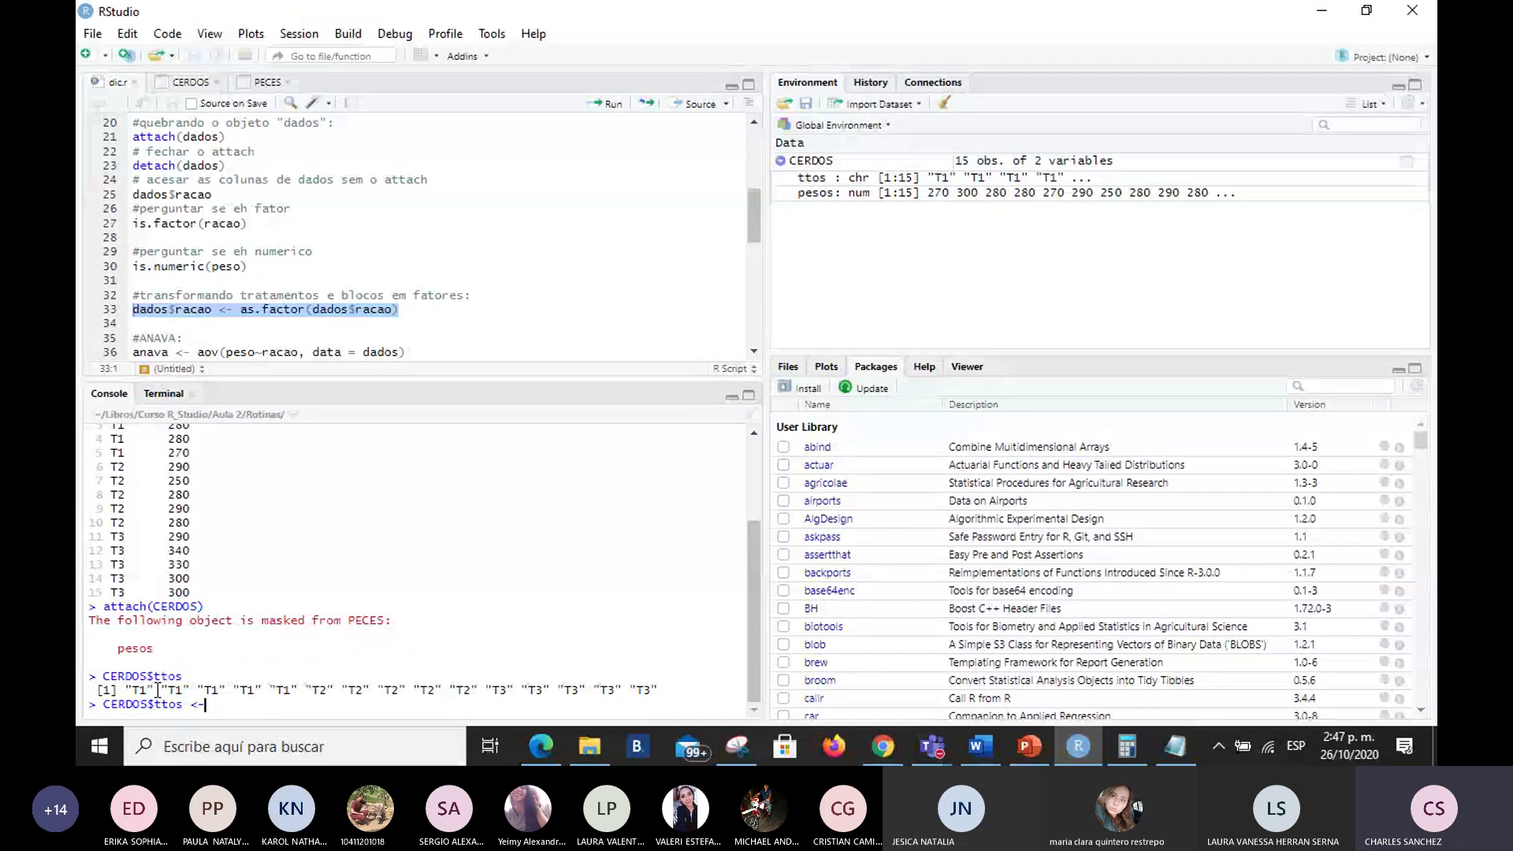
type(" as")
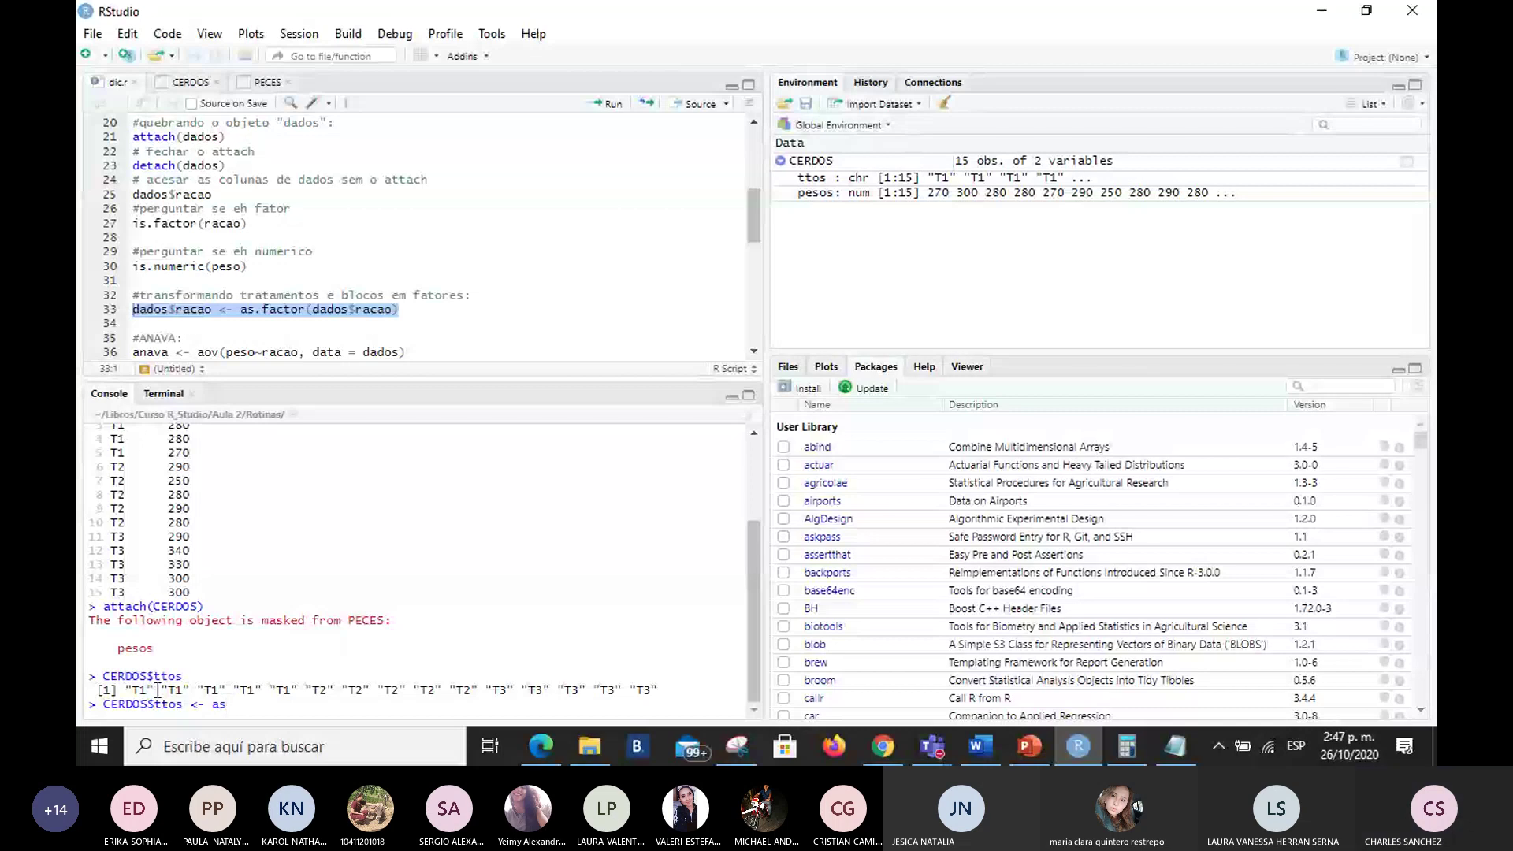
type(".")
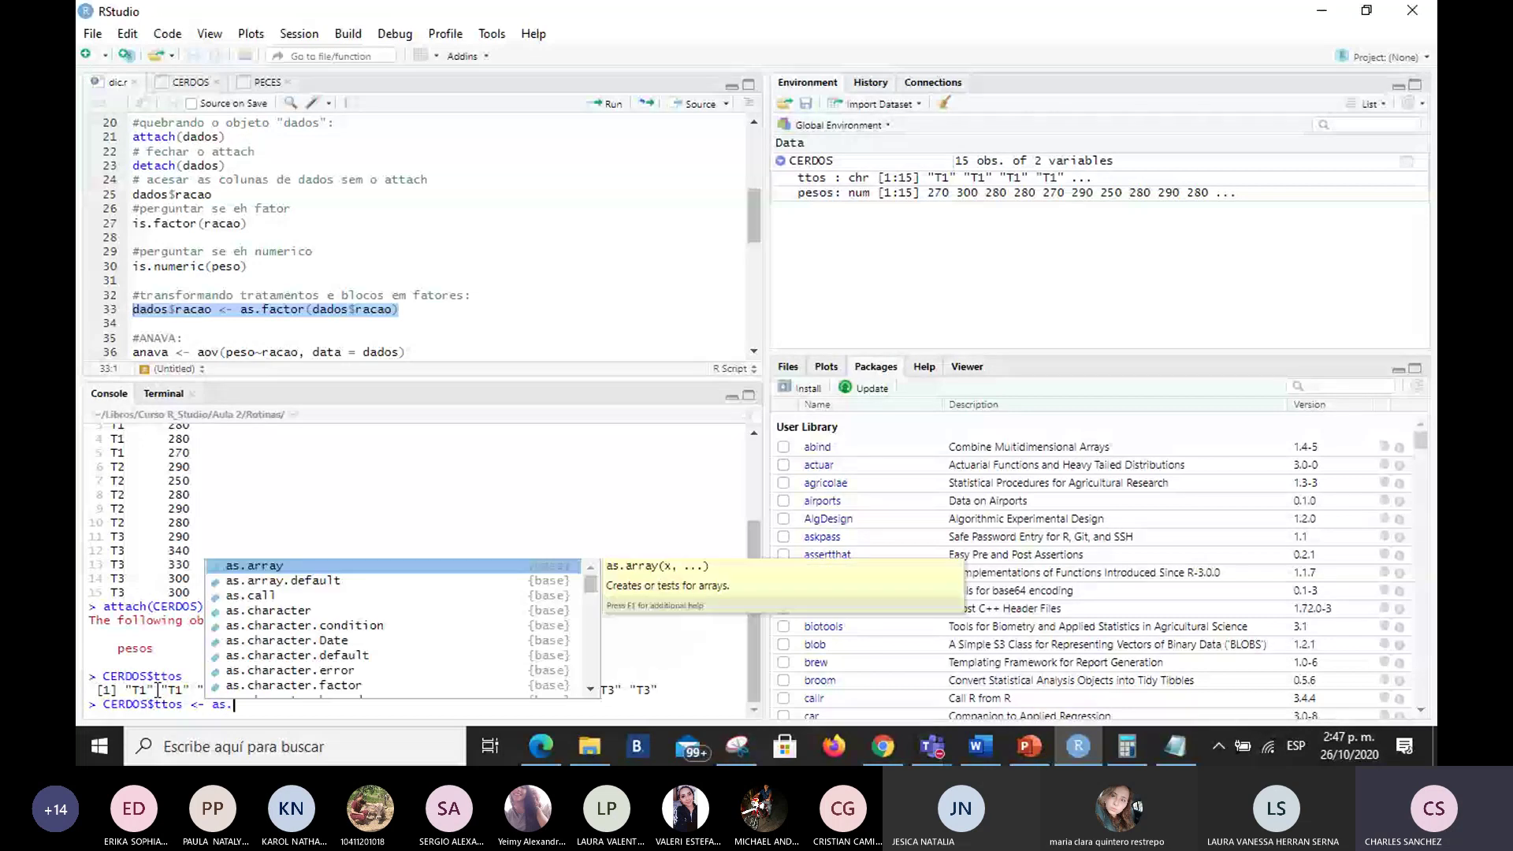
type("fa")
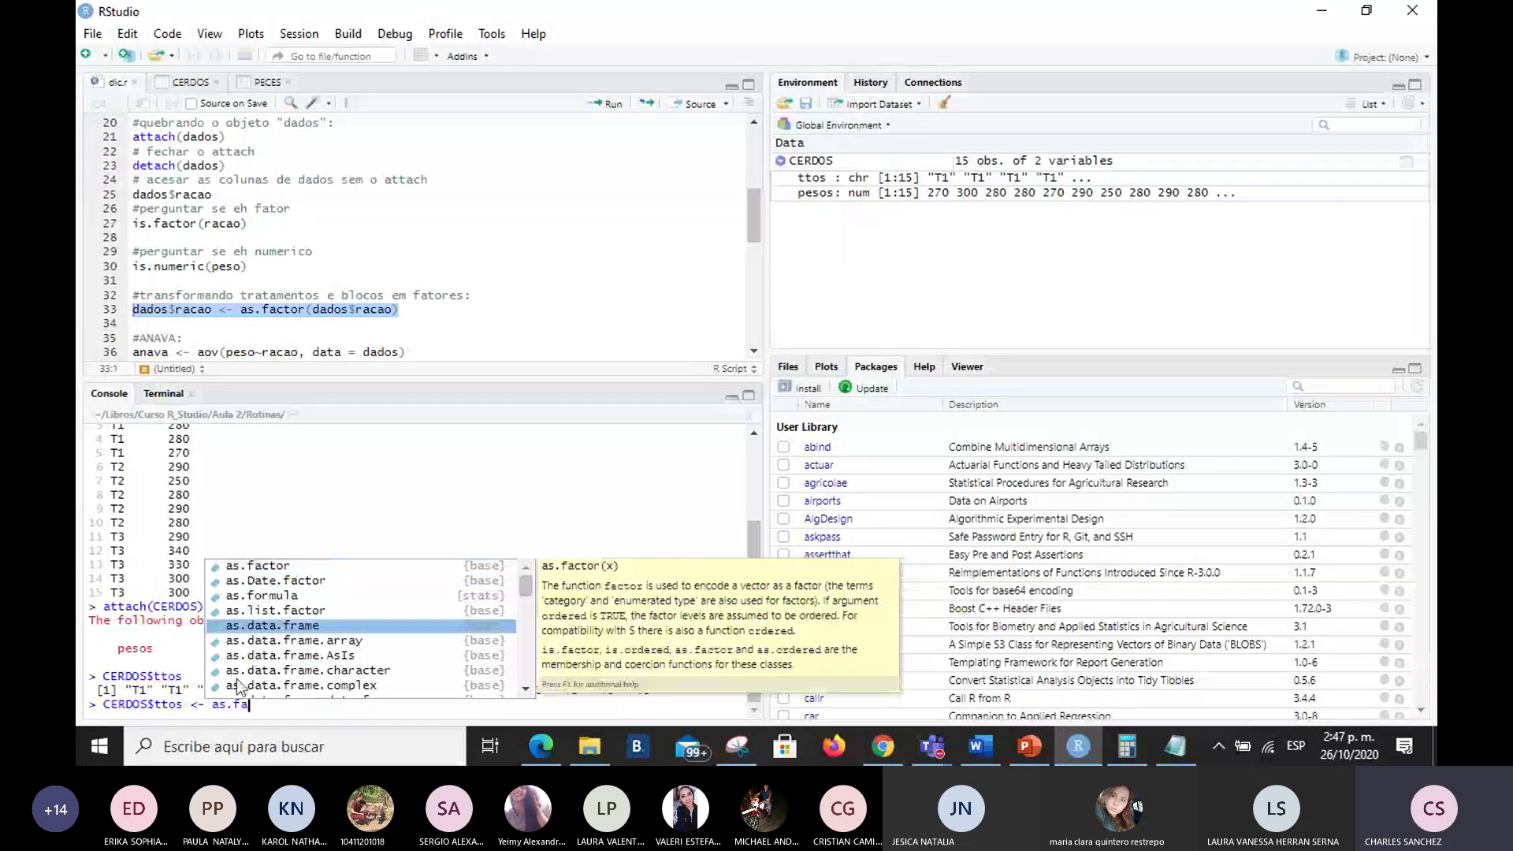